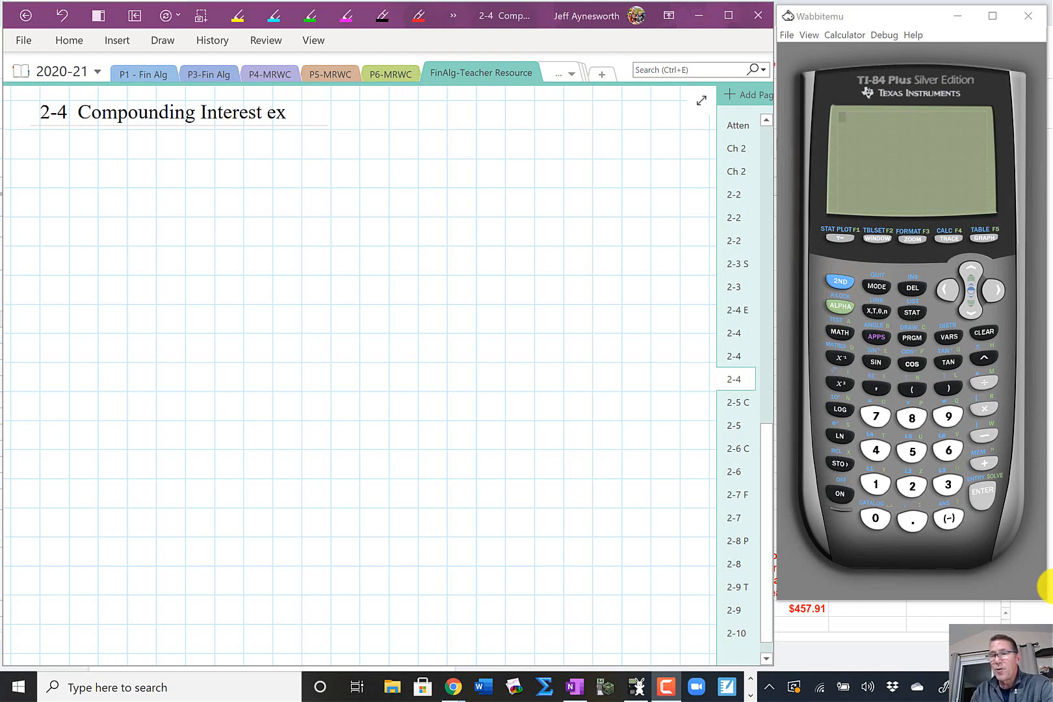
# Switch to Chrome, open the Desmos Scientific Calculator in a new tab and enlarge the page.
pyautogui.moveTo(453, 684)
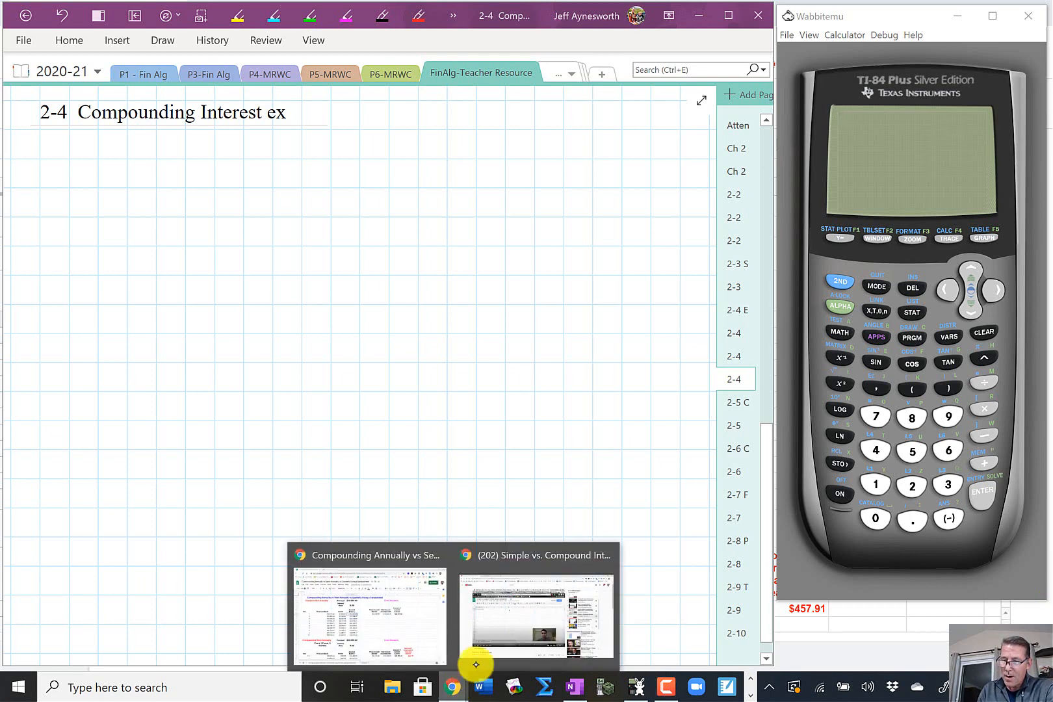
pyautogui.click(423, 613)
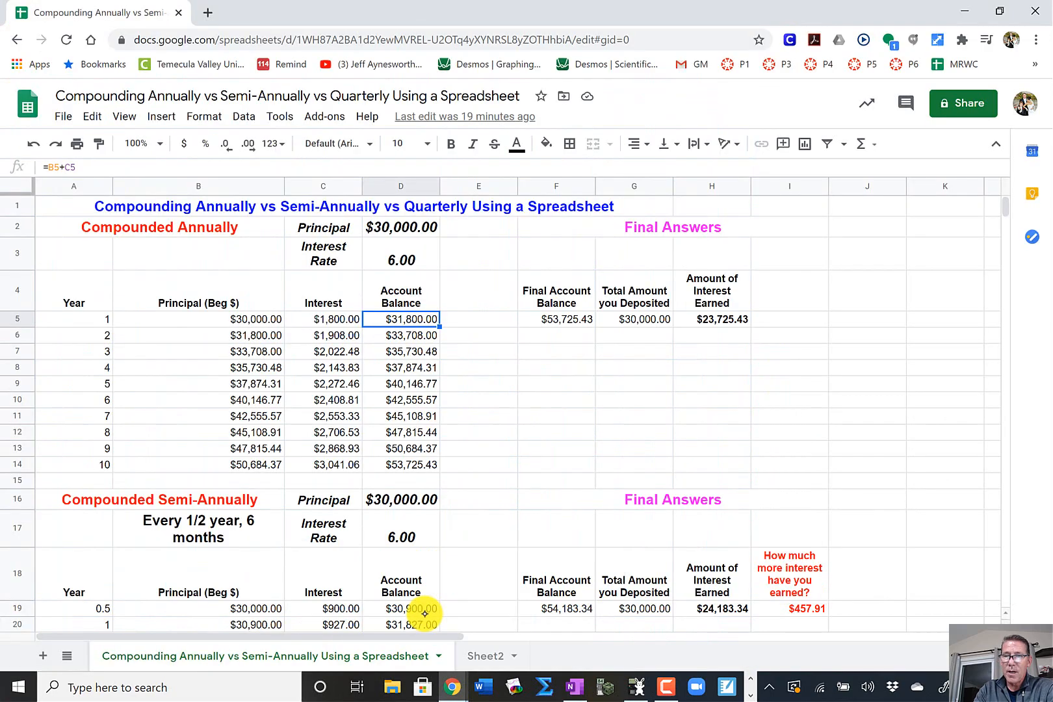
pyautogui.hotkey('ctrl', 't')
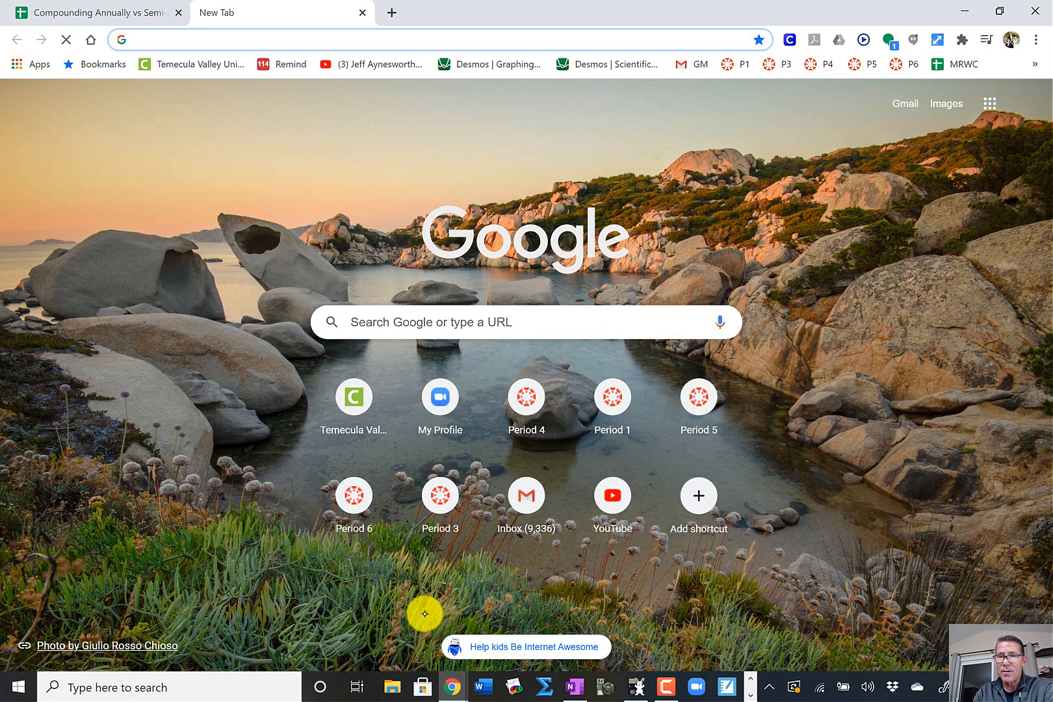
pyautogui.click(610, 65)
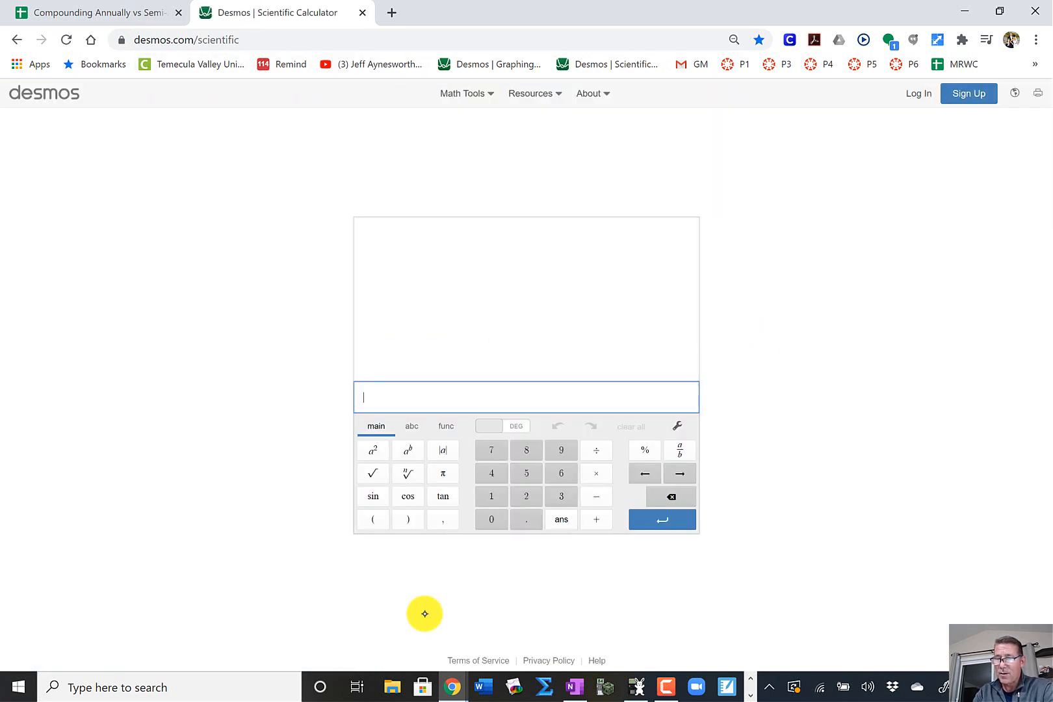
pyautogui.scroll(3, 424, 614)
pyautogui.scroll(3, 425, 614)
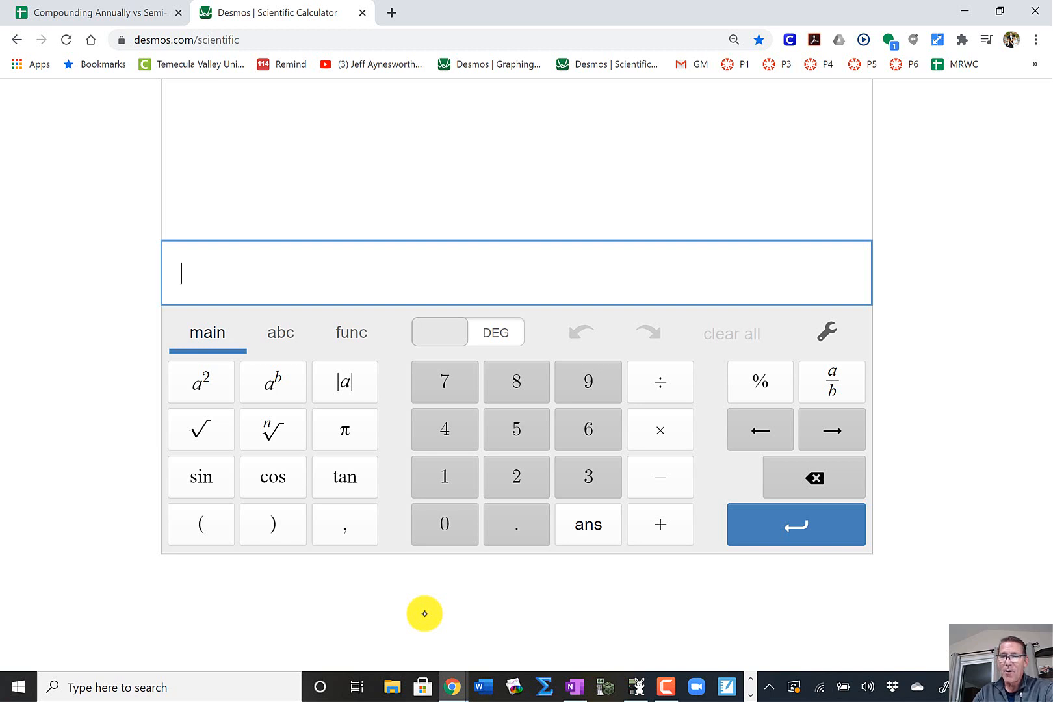
# Switch to OneNote with Wabbitemu alongside and handwrite in black ink "Suppose we deposit $30,000 at a" under the page title.
pyautogui.click(576, 686)
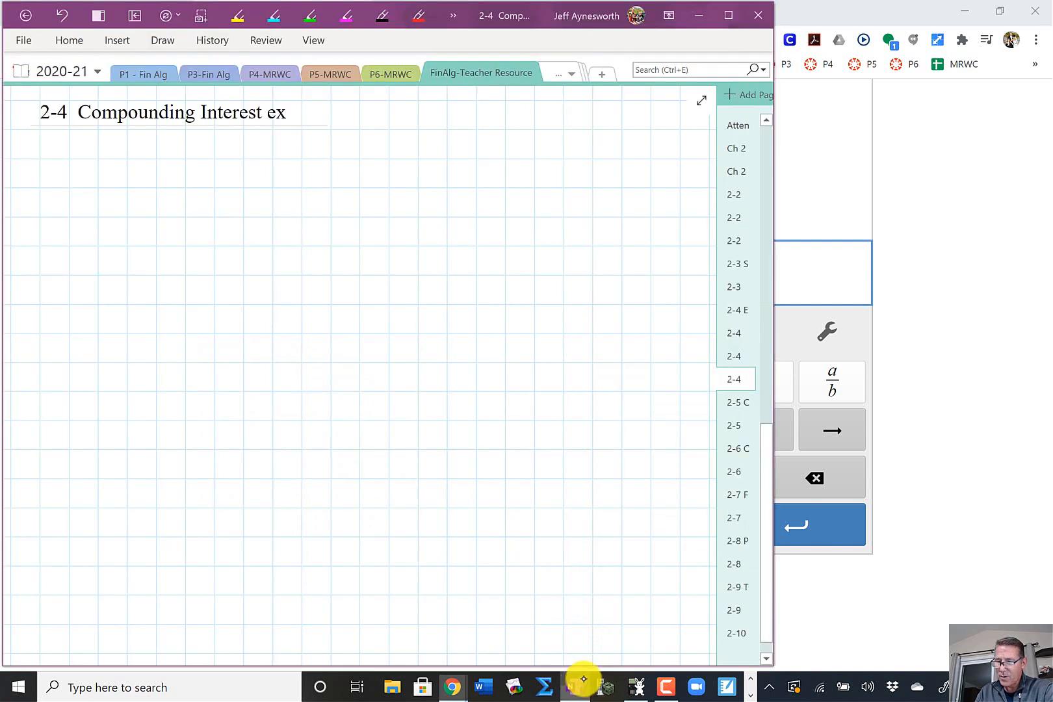
pyautogui.click(638, 684)
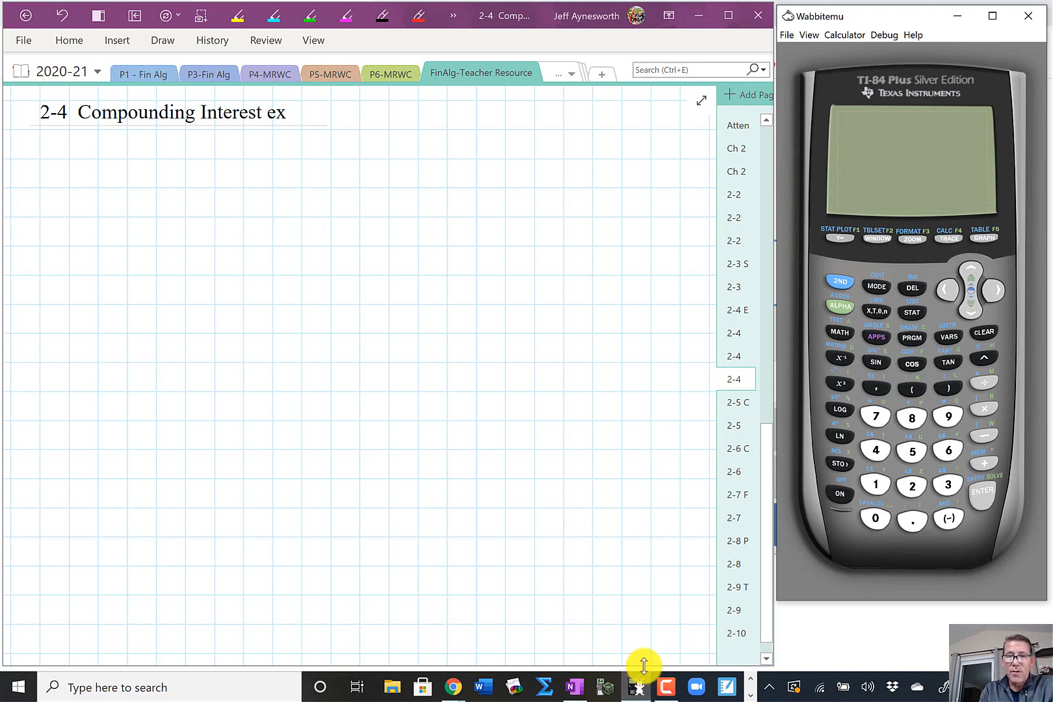
pyautogui.click(383, 15)
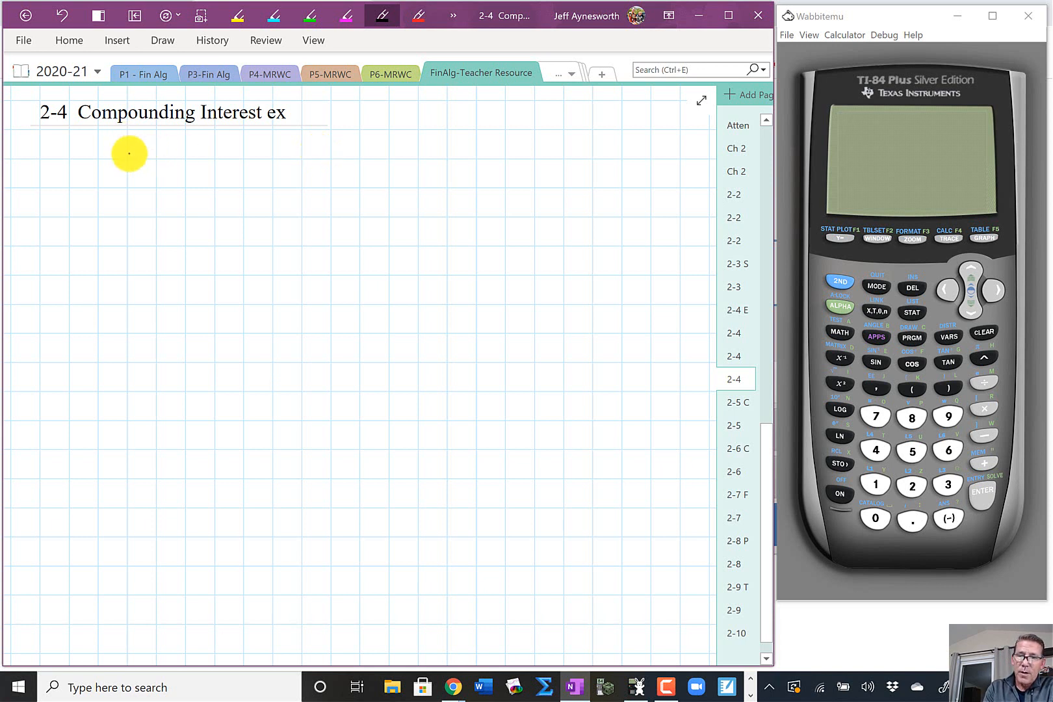
pyautogui.moveTo(112, 140)
pyautogui.mouseDown()
pyautogui.moveTo(153, 169)
pyautogui.moveTo(165, 153)
pyautogui.moveTo(194, 154)
pyautogui.mouseUp()
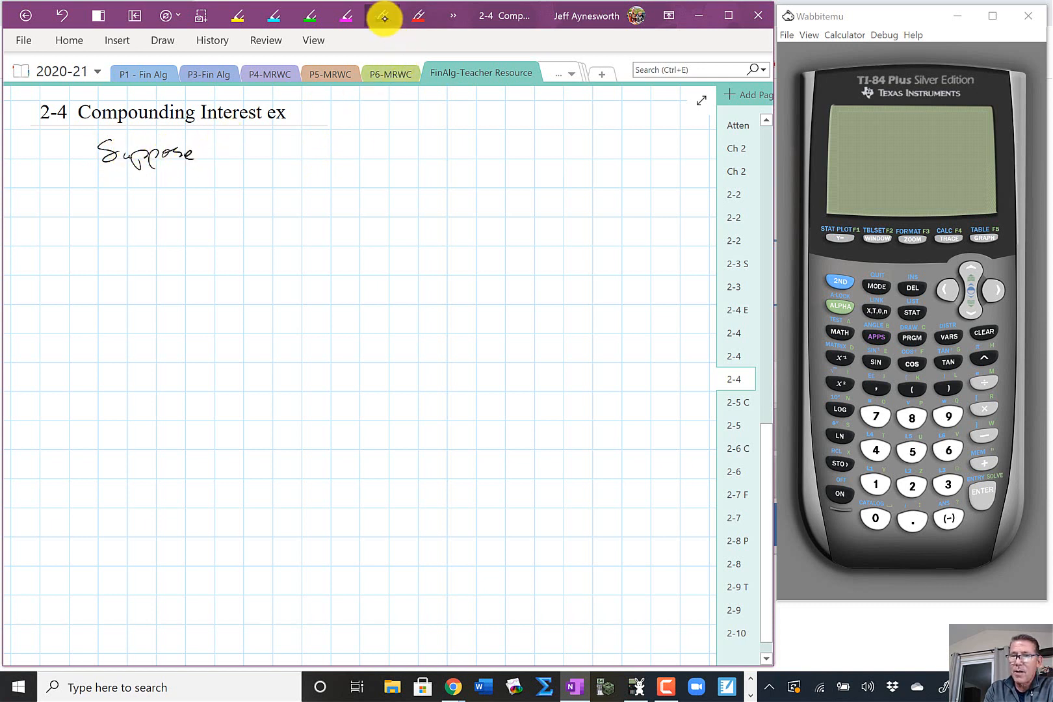
pyautogui.click(453, 15)
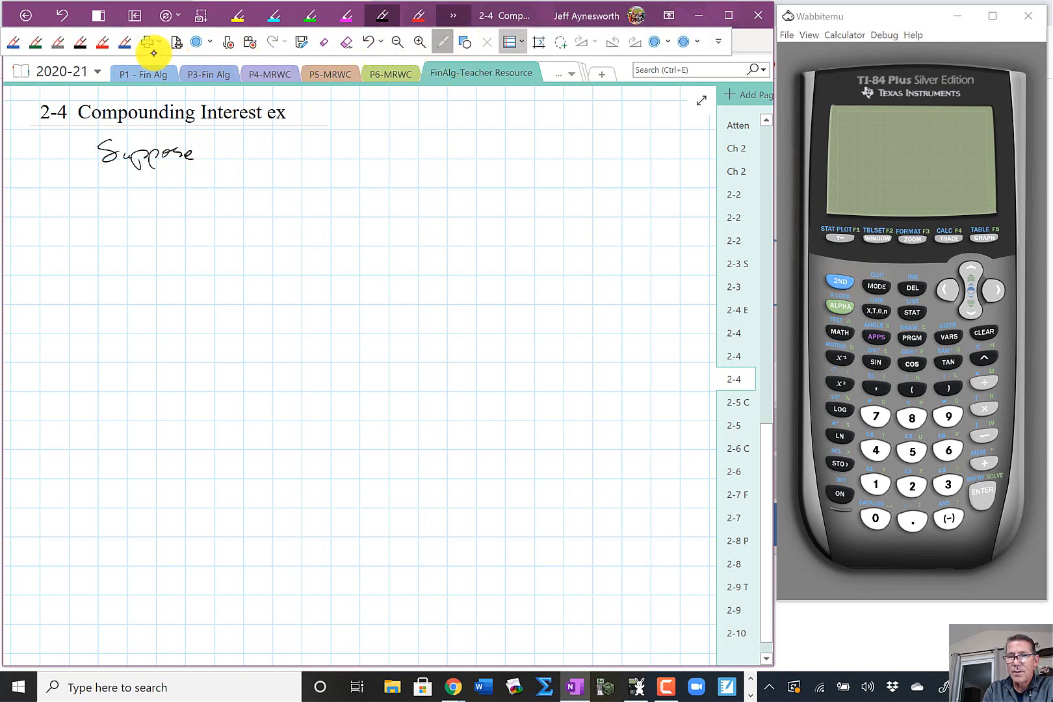
pyautogui.click(80, 42)
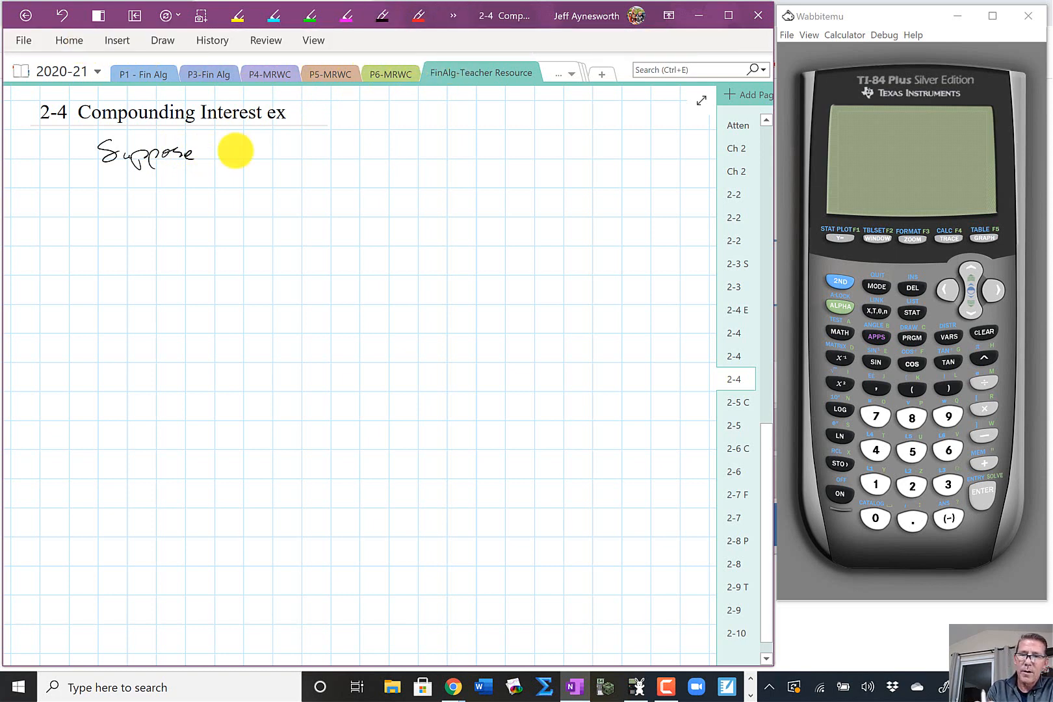
pyautogui.moveTo(235, 150); pyautogui.dragTo(223, 157)
pyautogui.moveTo(112, 145)
pyautogui.mouseDown()
pyautogui.moveTo(127, 154)
pyautogui.moveTo(212, 146)
pyautogui.moveTo(322, 155)
pyautogui.moveTo(369, 148)
pyautogui.moveTo(383, 132)
pyautogui.moveTo(415, 151)
pyautogui.moveTo(489, 148)
pyautogui.mouseUp()
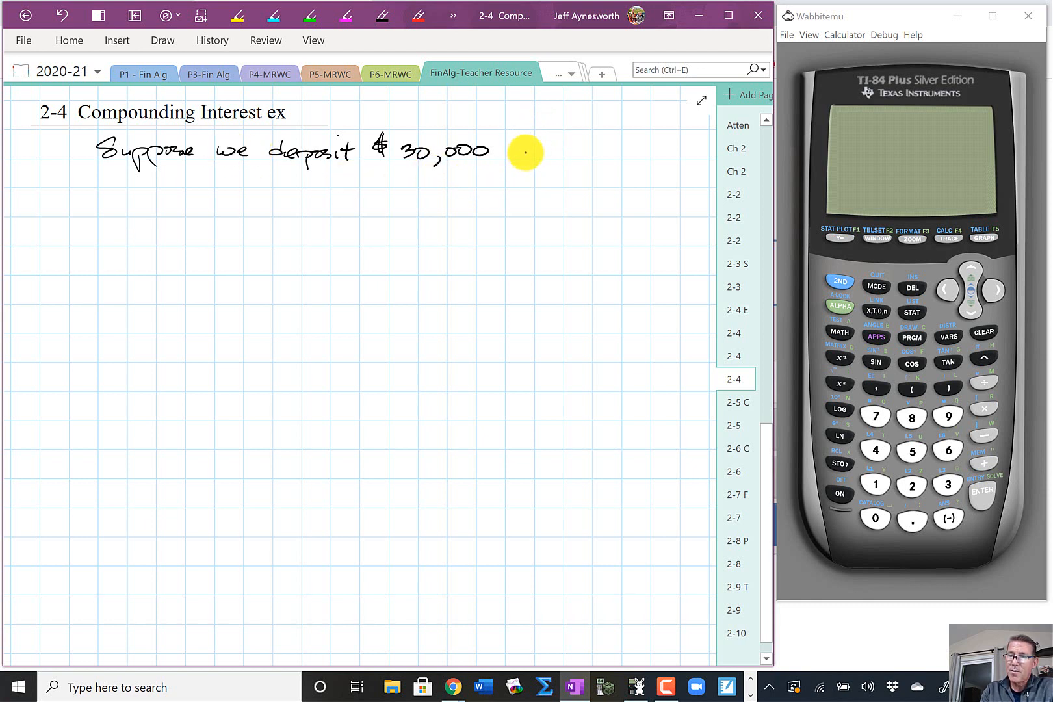
pyautogui.moveTo(531, 150); pyautogui.dragTo(543, 160)
pyautogui.moveTo(534, 151); pyautogui.dragTo(583, 158)
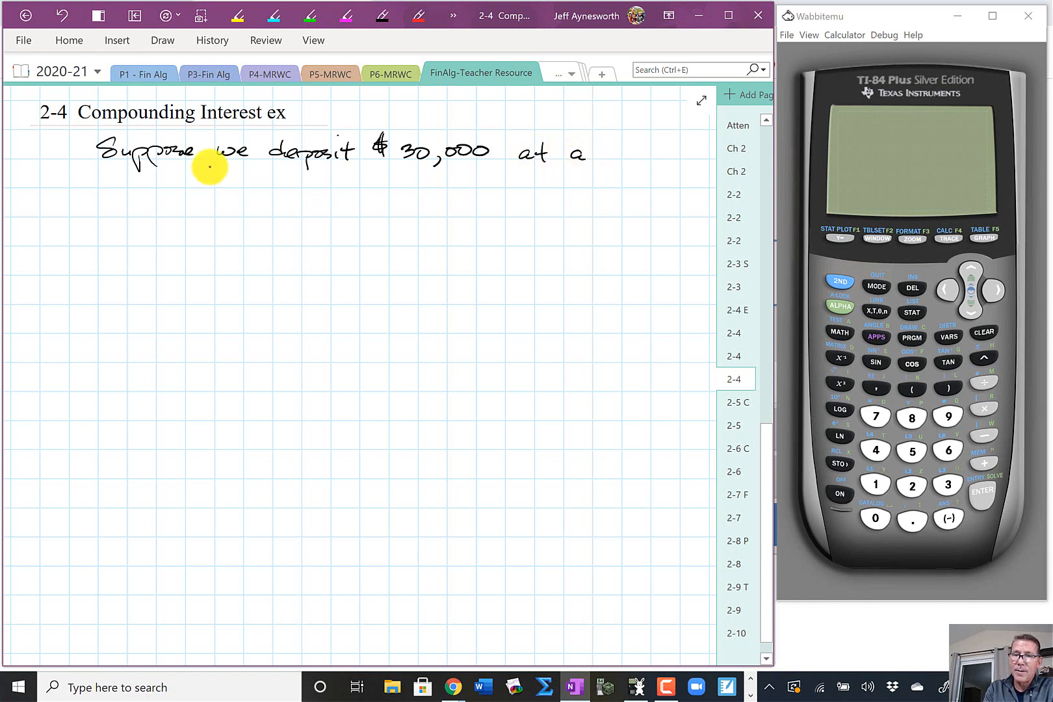
# Continue the handwritten problem on two more lines with "simple interest rate of 6% = .06 for 5 years.".
pyautogui.moveTo(131, 171)
pyautogui.mouseDown()
pyautogui.moveTo(115, 190)
pyautogui.moveTo(196, 176)
pyautogui.moveTo(234, 187)
pyautogui.moveTo(449, 181)
pyautogui.moveTo(499, 164)
pyautogui.moveTo(541, 187)
pyautogui.moveTo(631, 175)
pyautogui.mouseUp()
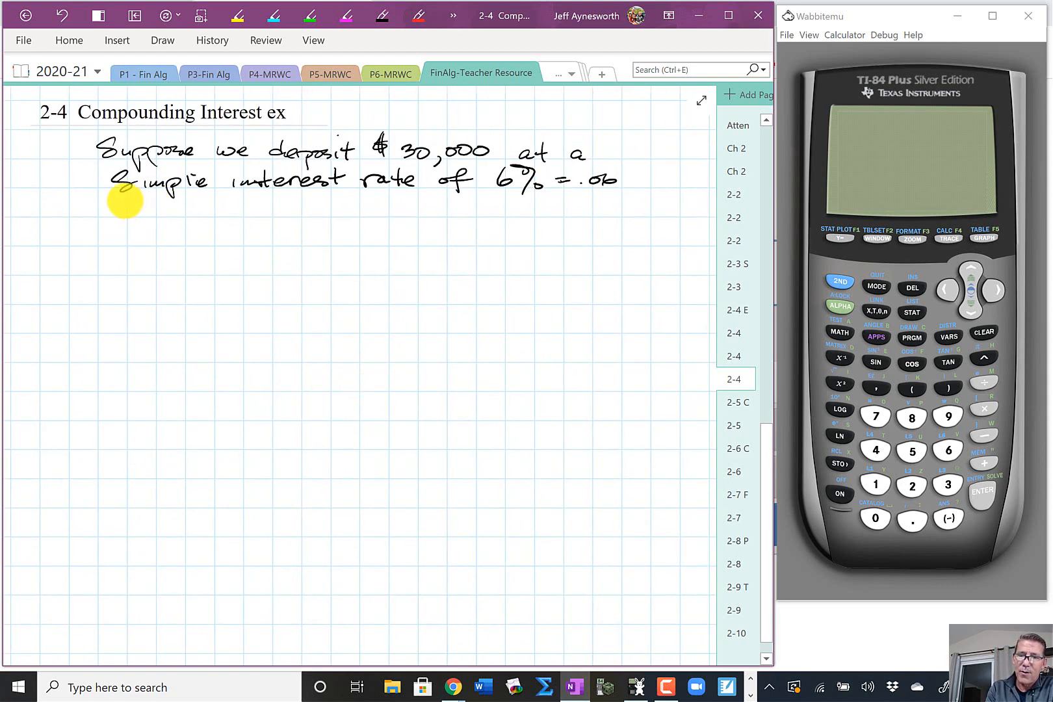
pyautogui.moveTo(125, 202)
pyautogui.mouseDown()
pyautogui.moveTo(101, 216)
pyautogui.moveTo(219, 201)
pyautogui.mouseUp()
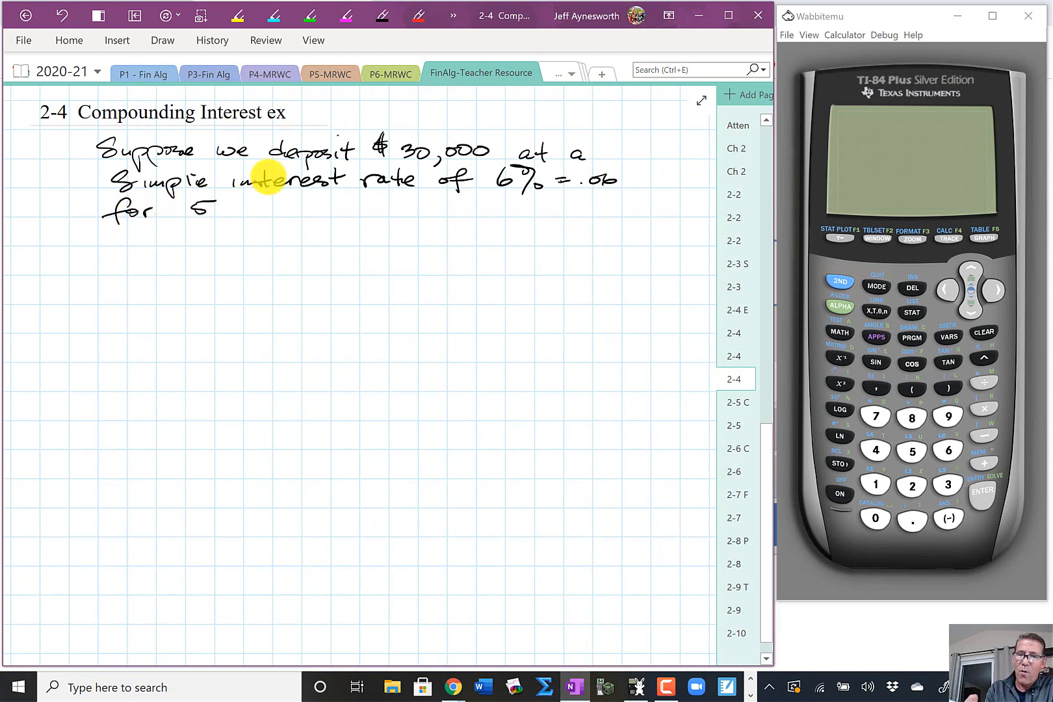
pyautogui.moveTo(219, 220)
pyautogui.mouseDown()
pyautogui.moveTo(211, 205)
pyautogui.moveTo(194, 219)
pyautogui.moveTo(305, 207)
pyautogui.moveTo(296, 207)
pyautogui.moveTo(303, 215)
pyautogui.mouseUp()
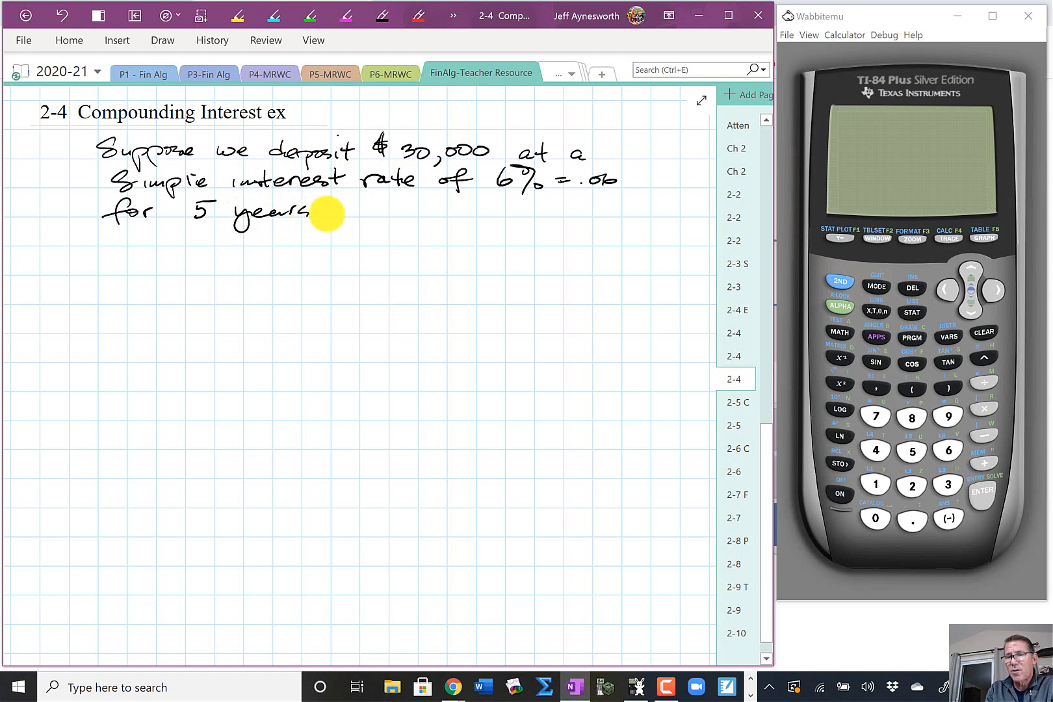
pyautogui.click(328, 213)
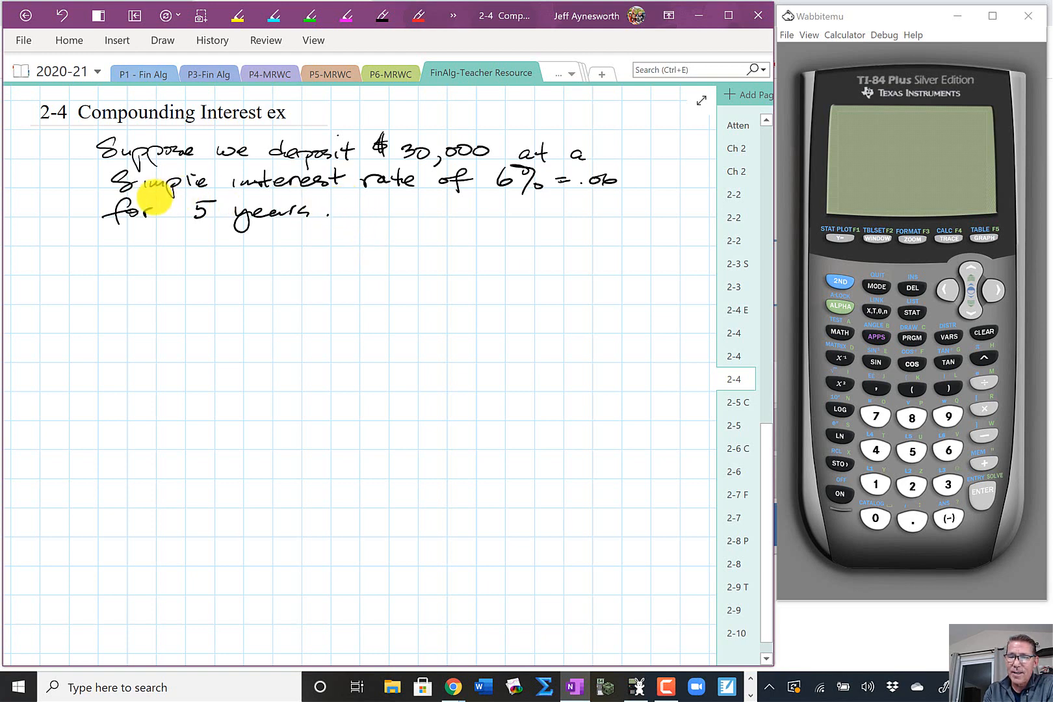
# Underline "simple interest", write "I = prt =" below the problem, and underline 30,000 with the label P above it.
pyautogui.moveTo(141, 192); pyautogui.dragTo(357, 189)
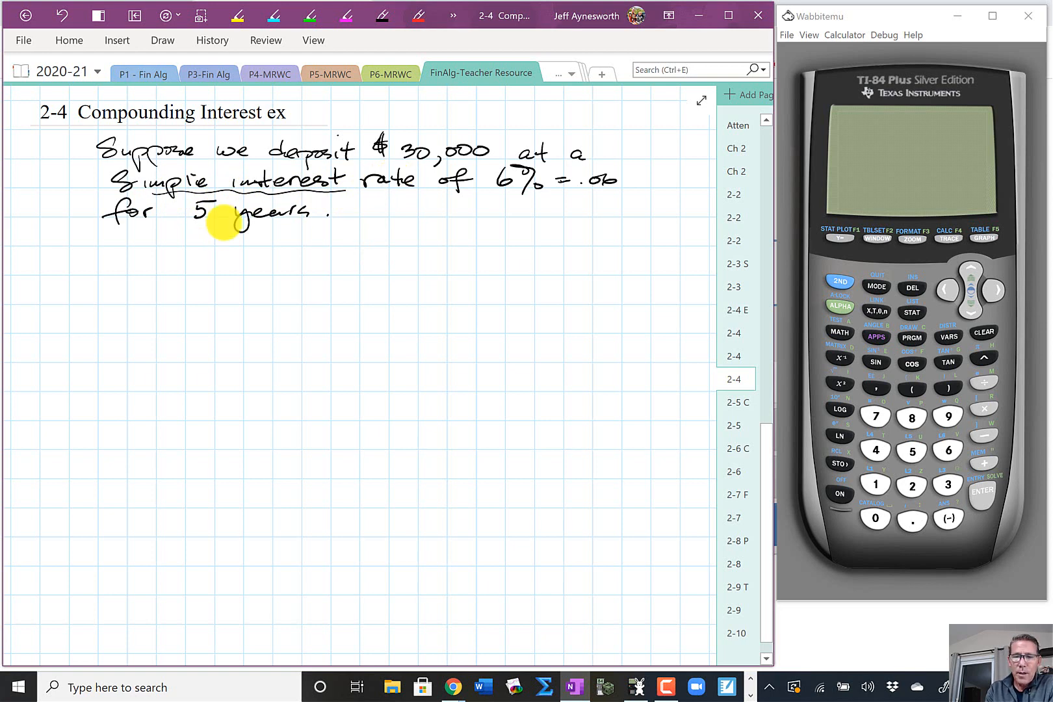
pyautogui.moveTo(187, 251)
pyautogui.mouseDown()
pyautogui.moveTo(210, 249)
pyautogui.moveTo(199, 267)
pyautogui.mouseUp()
pyautogui.moveTo(185, 267)
pyautogui.mouseDown()
pyautogui.moveTo(301, 249)
pyautogui.moveTo(321, 264)
pyautogui.moveTo(333, 255)
pyautogui.mouseUp()
pyautogui.moveTo(321, 262); pyautogui.dragTo(335, 261)
pyautogui.moveTo(437, 121)
pyautogui.mouseDown()
pyautogui.moveTo(440, 141)
pyautogui.moveTo(443, 130)
pyautogui.mouseUp()
pyautogui.moveTo(397, 167); pyautogui.dragTo(485, 163)
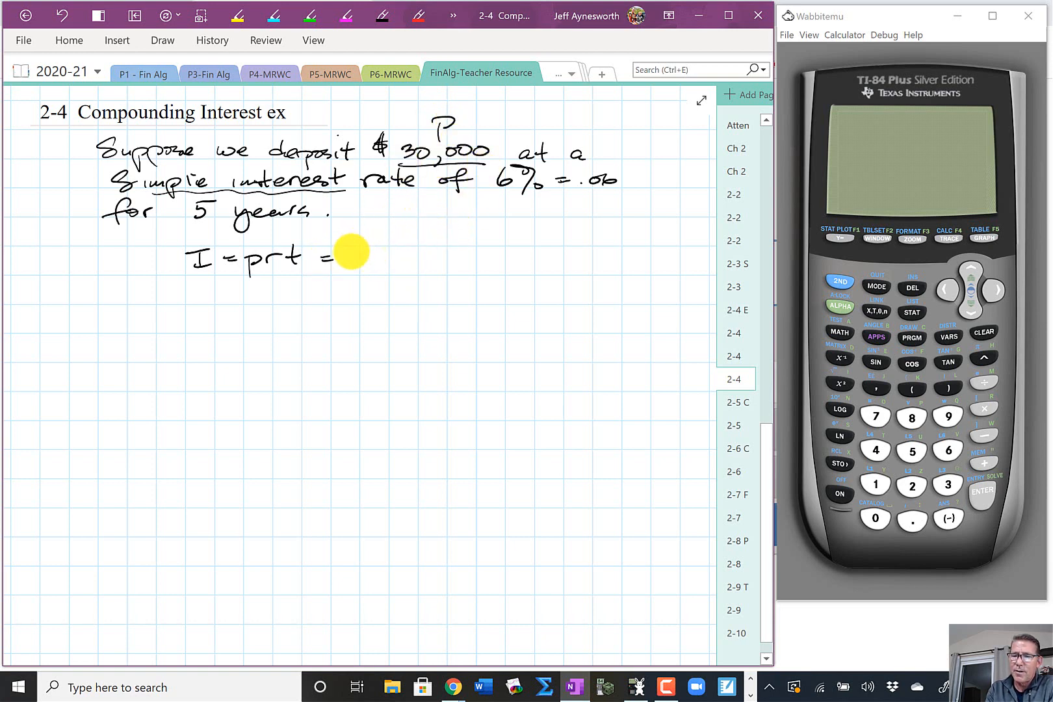
# Handwrite the principal as ($30,000) after the second equals sign of the interest formula.
pyautogui.moveTo(347, 250)
pyautogui.mouseDown()
pyautogui.moveTo(347, 262)
pyautogui.moveTo(370, 252)
pyautogui.mouseUp()
pyautogui.moveTo(388, 251)
pyautogui.mouseDown()
pyautogui.moveTo(433, 253)
pyautogui.moveTo(373, 257)
pyautogui.moveTo(386, 267)
pyautogui.moveTo(405, 255)
pyautogui.mouseUp()
pyautogui.moveTo(419, 251); pyautogui.dragTo(436, 254)
pyautogui.moveTo(350, 228); pyautogui.dragTo(349, 248)
pyautogui.moveTo(446, 241); pyautogui.dragTo(449, 266)
pyautogui.moveTo(348, 227); pyautogui.dragTo(350, 247)
pyautogui.moveTo(346, 241); pyautogui.dragTo(342, 270)
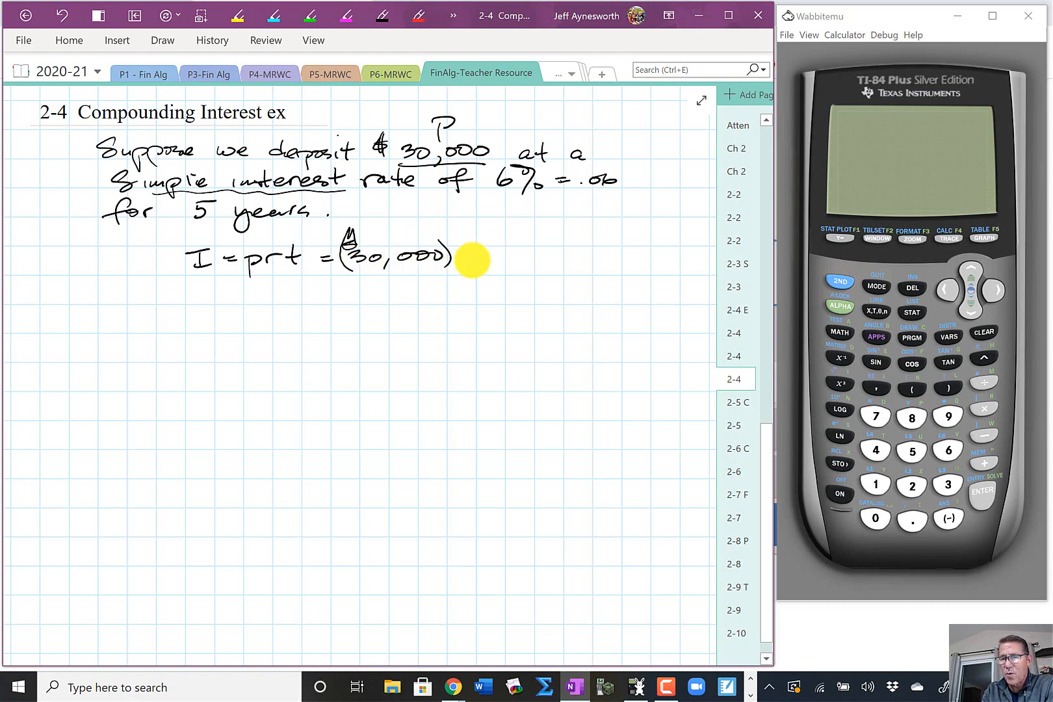
# Add the rate and time factors (.06)(5) to the formula and begin the next line with "I =".
pyautogui.moveTo(464, 245)
pyautogui.mouseDown()
pyautogui.moveTo(462, 266)
pyautogui.moveTo(476, 261)
pyautogui.mouseUp()
pyautogui.moveTo(489, 251); pyautogui.dragTo(503, 257)
pyautogui.moveTo(513, 243); pyautogui.dragTo(517, 266)
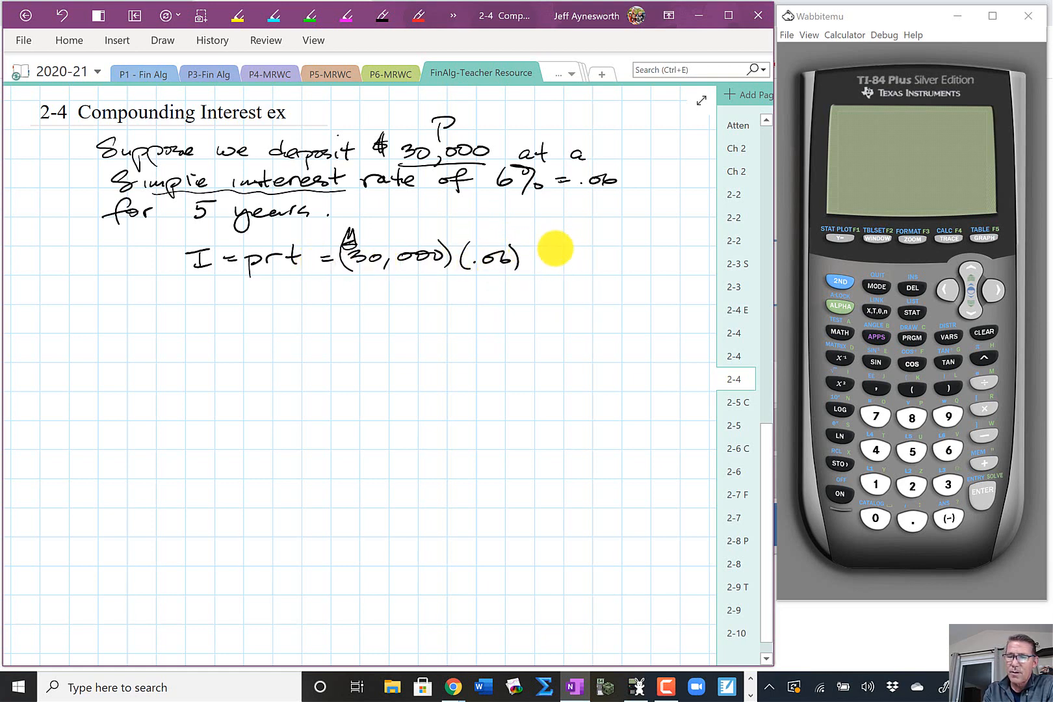
pyautogui.moveTo(532, 245)
pyautogui.mouseDown()
pyautogui.moveTo(529, 273)
pyautogui.moveTo(537, 269)
pyautogui.mouseUp()
pyautogui.moveTo(540, 251)
pyautogui.mouseDown()
pyautogui.moveTo(548, 247)
pyautogui.moveTo(557, 276)
pyautogui.mouseUp()
pyautogui.moveTo(281, 283)
pyautogui.mouseDown()
pyautogui.moveTo(294, 281)
pyautogui.moveTo(286, 296)
pyautogui.mouseUp()
pyautogui.moveTo(281, 297); pyautogui.dragTo(317, 287)
pyautogui.moveTo(307, 294); pyautogui.dragTo(318, 293)
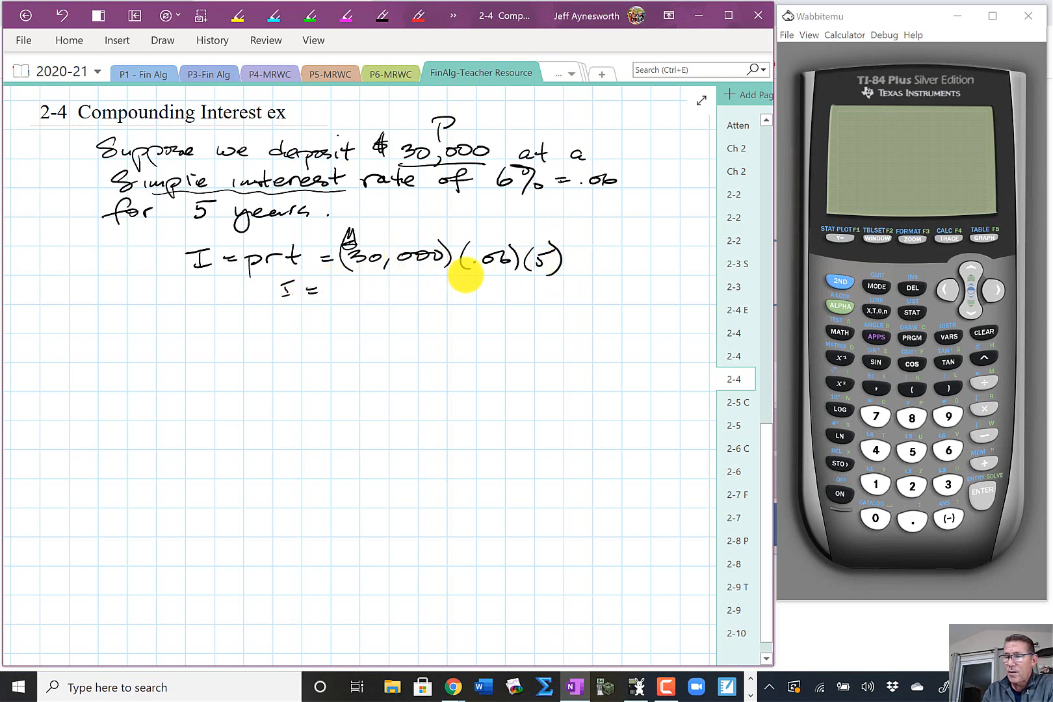
# Calculate 30000*.06*5 on the Wabbitemu TI-84 calculator.
pyautogui.click(946, 484)
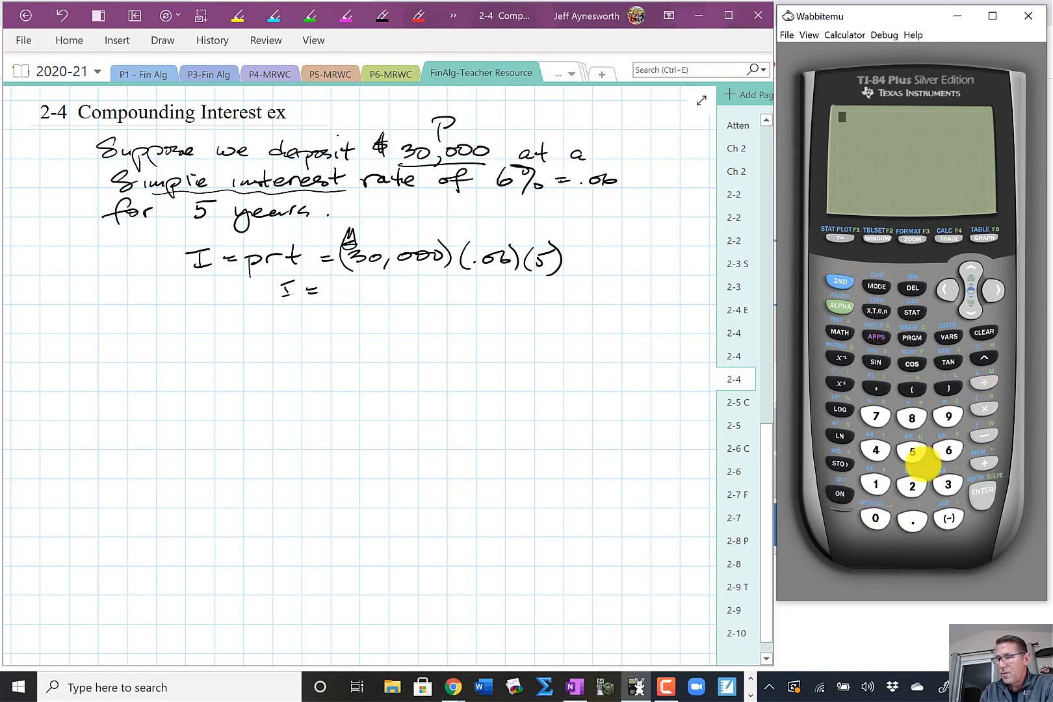
pyautogui.click(947, 485)
pyautogui.click(875, 518)
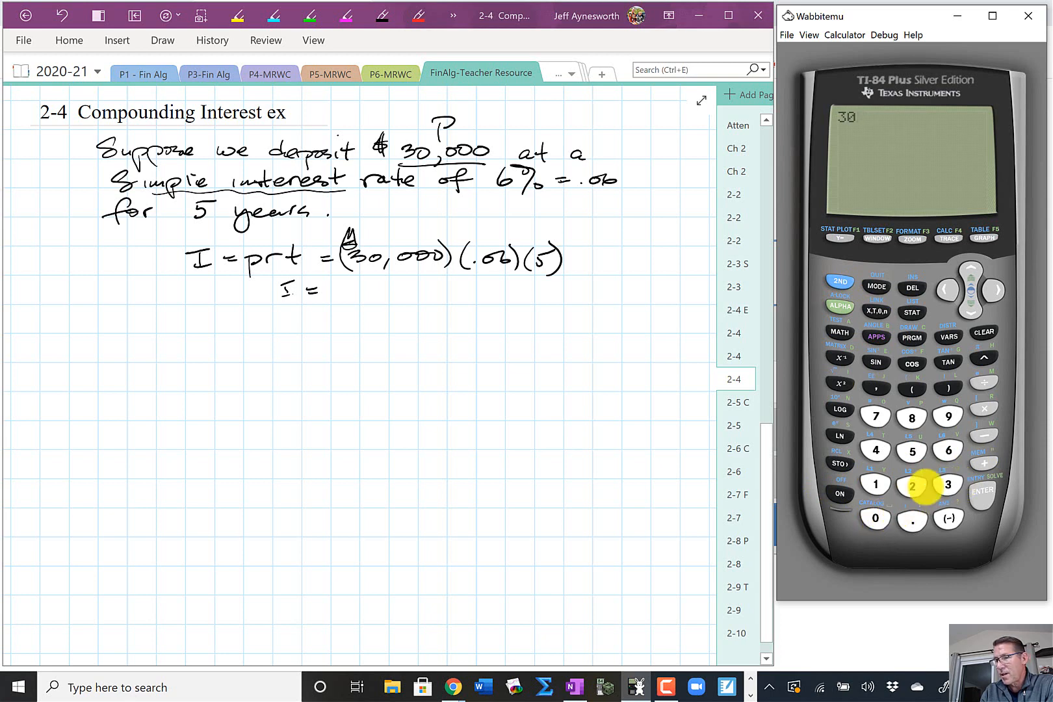
pyautogui.click(876, 518)
pyautogui.click(878, 517)
pyautogui.click(878, 517)
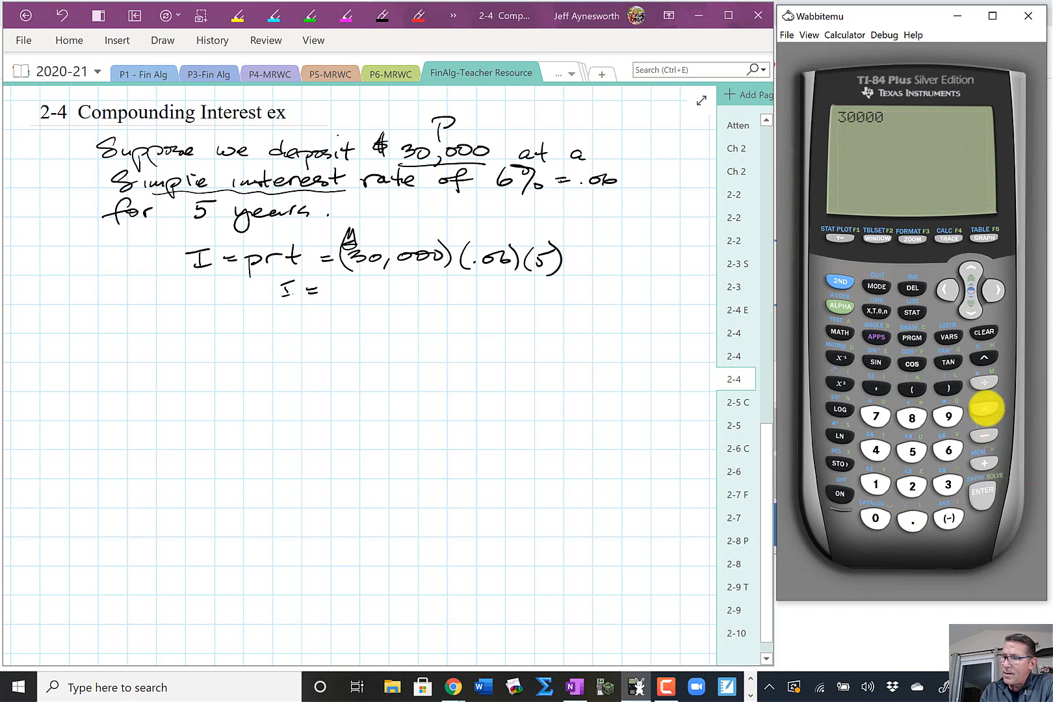
pyautogui.click(985, 408)
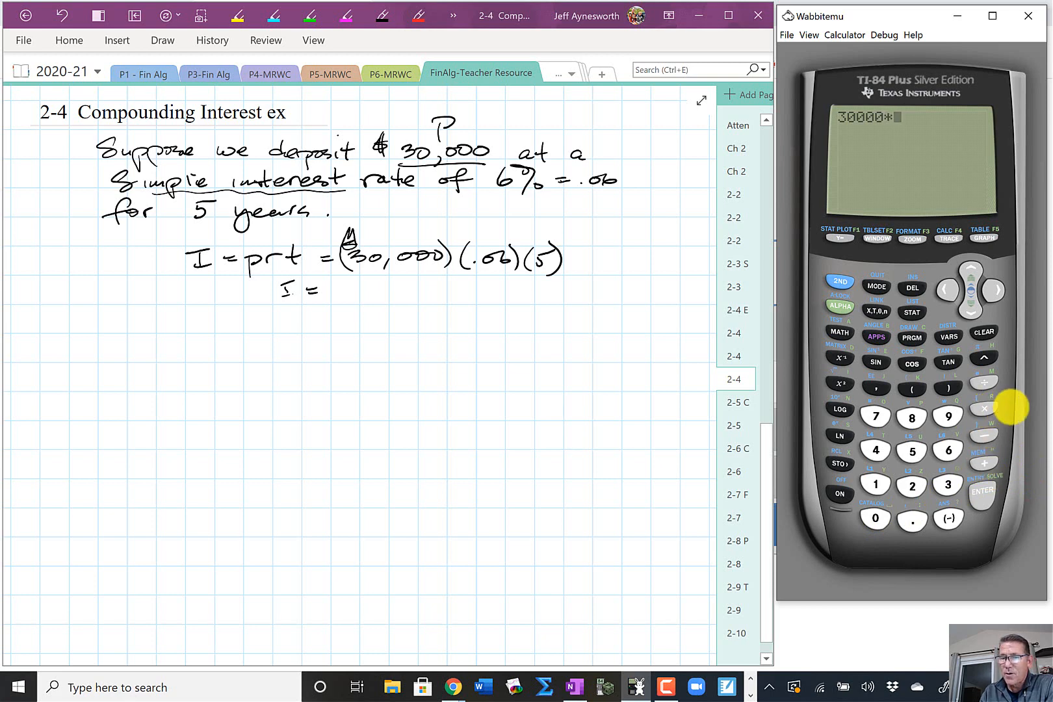
pyautogui.click(922, 520)
pyautogui.click(877, 516)
pyautogui.click(950, 448)
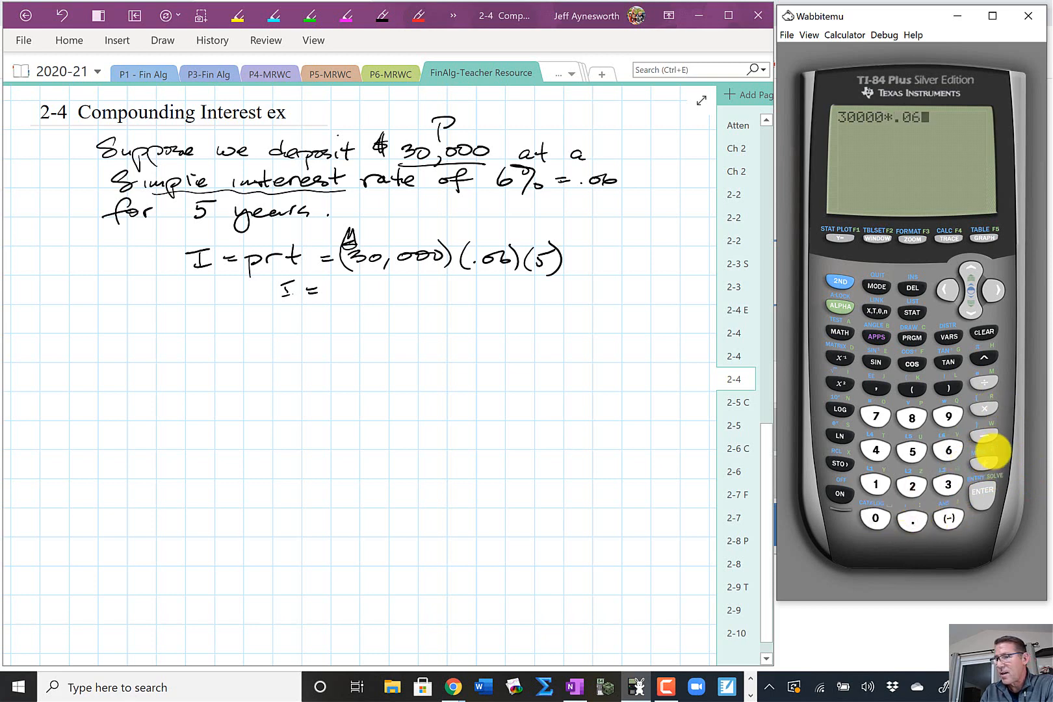
pyautogui.click(986, 408)
pyautogui.click(912, 449)
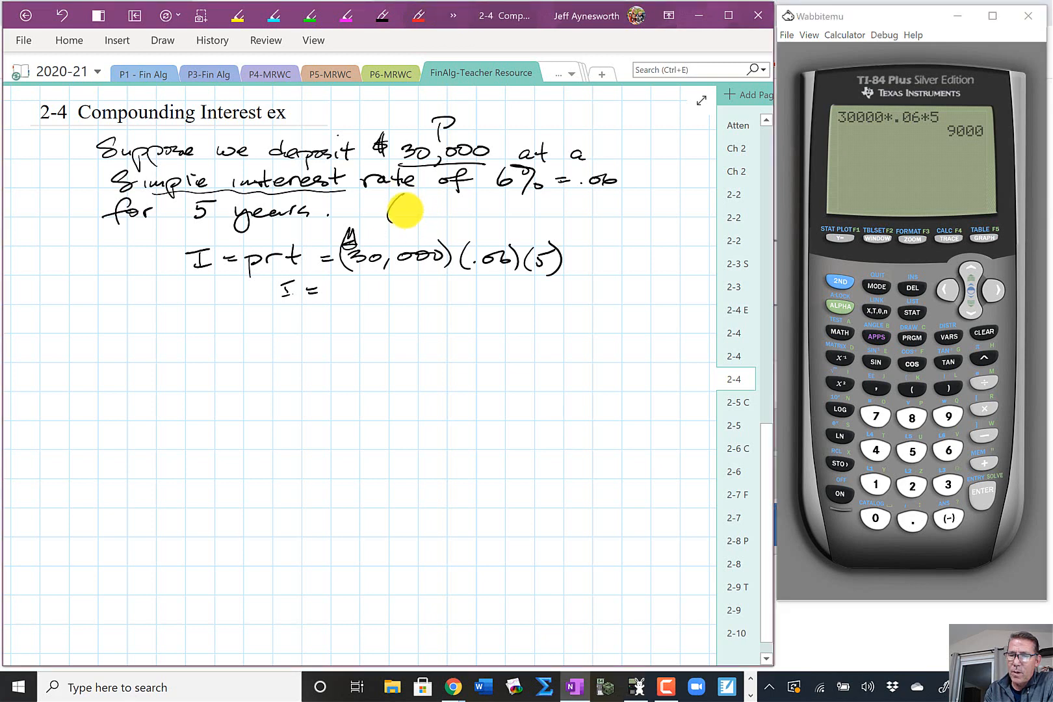
# Handwrite the note "(No further dep. or w/D)" after "5 years." in the OneNote problem.
pyautogui.moveTo(395, 195)
pyautogui.mouseDown()
pyautogui.moveTo(390, 222)
pyautogui.moveTo(419, 203)
pyautogui.mouseUp()
pyautogui.moveTo(423, 207); pyautogui.dragTo(446, 226)
pyautogui.moveTo(442, 212)
pyautogui.mouseDown()
pyautogui.moveTo(493, 198)
pyautogui.moveTo(524, 211)
pyautogui.moveTo(646, 210)
pyautogui.moveTo(668, 193)
pyautogui.moveTo(661, 217)
pyautogui.mouseUp()
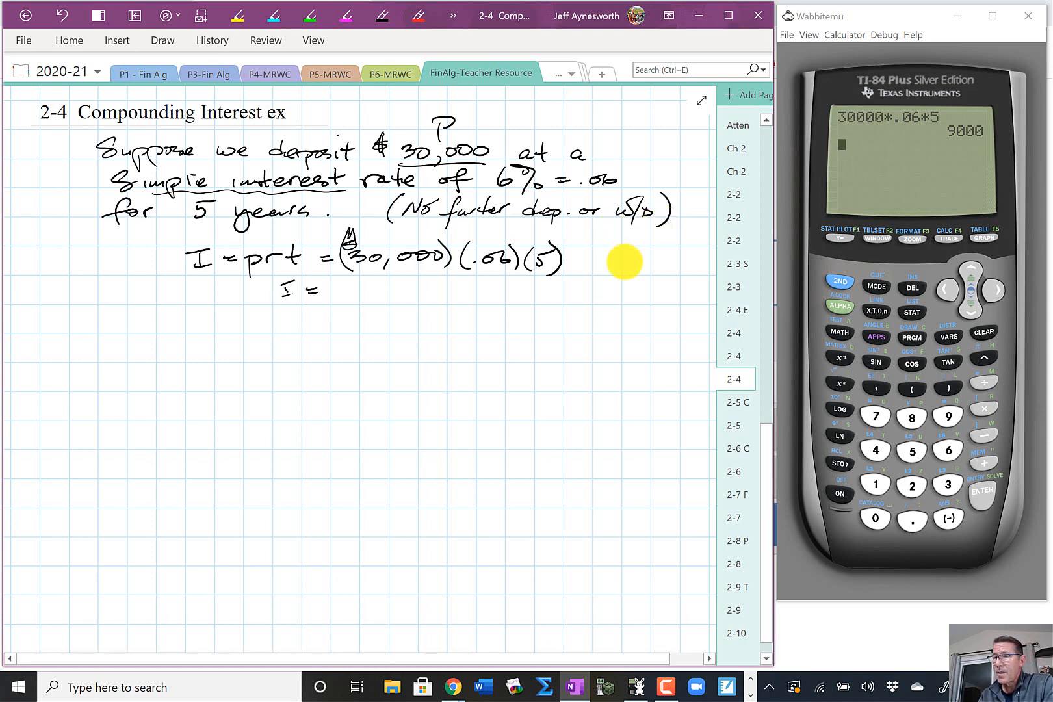
# Complete the interest line with "$9000 after 5 yrs." and write an underlined "Simple Interest!" label beside the formula.
pyautogui.moveTo(348, 275)
pyautogui.mouseDown()
pyautogui.moveTo(346, 291)
pyautogui.moveTo(603, 293)
pyautogui.mouseUp()
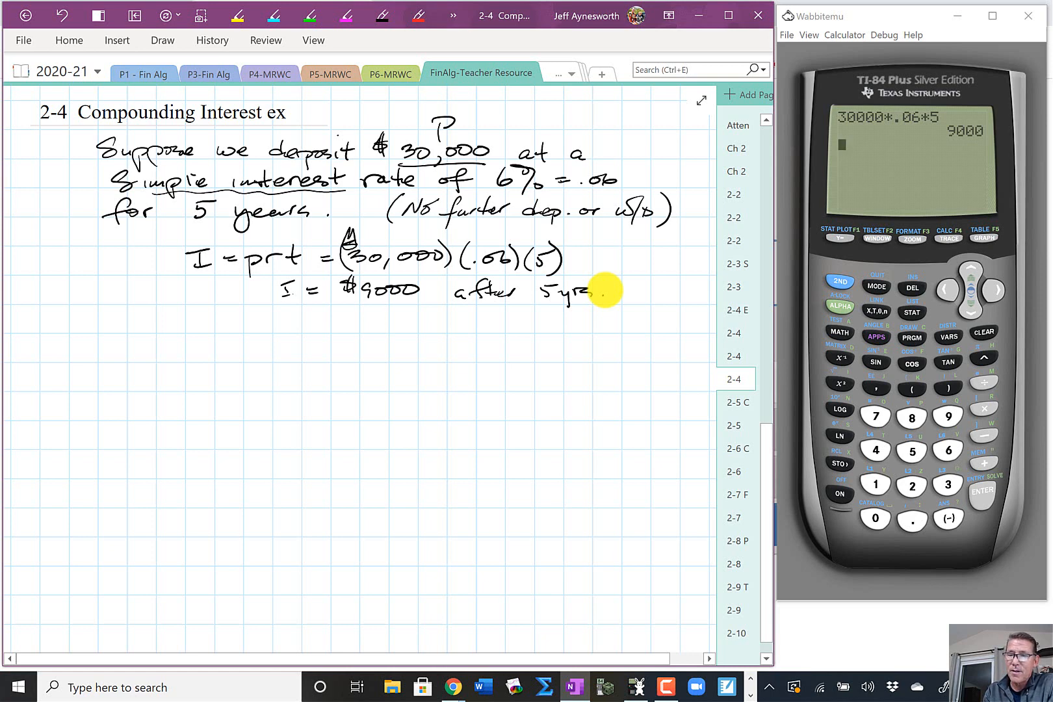
pyautogui.moveTo(54, 271)
pyautogui.mouseDown()
pyautogui.moveTo(59, 279)
pyautogui.moveTo(113, 263)
pyautogui.moveTo(71, 294)
pyautogui.moveTo(107, 275)
pyautogui.moveTo(110, 287)
pyautogui.moveTo(156, 256)
pyautogui.mouseUp()
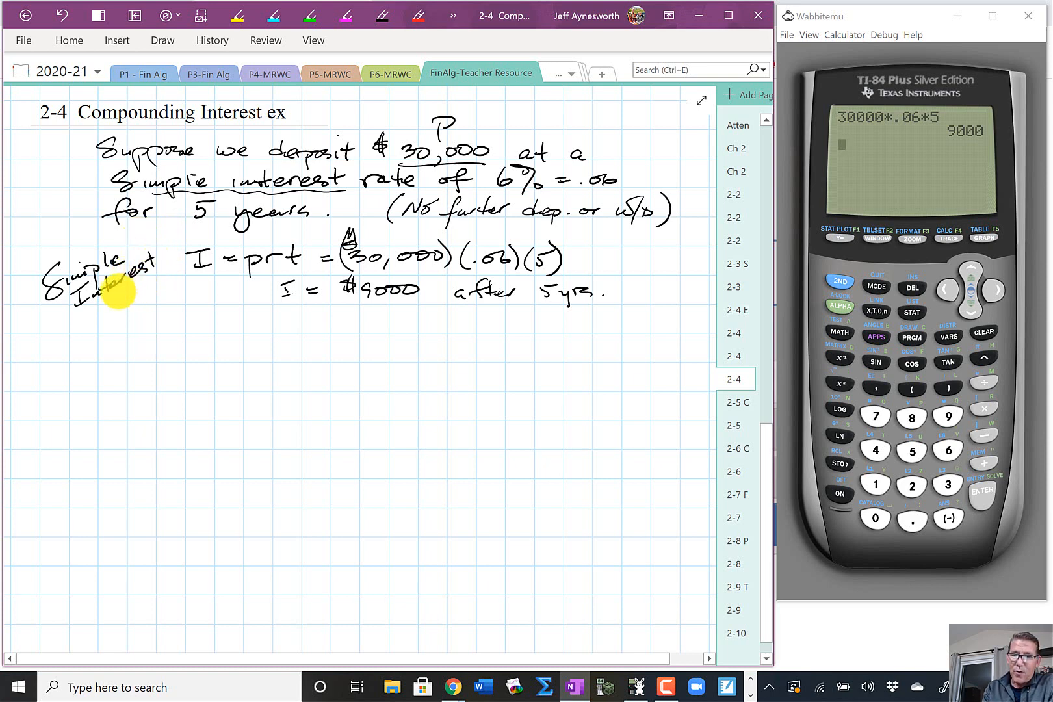
pyautogui.moveTo(55, 324)
pyautogui.mouseDown()
pyautogui.moveTo(158, 266)
pyautogui.moveTo(155, 250)
pyautogui.mouseUp()
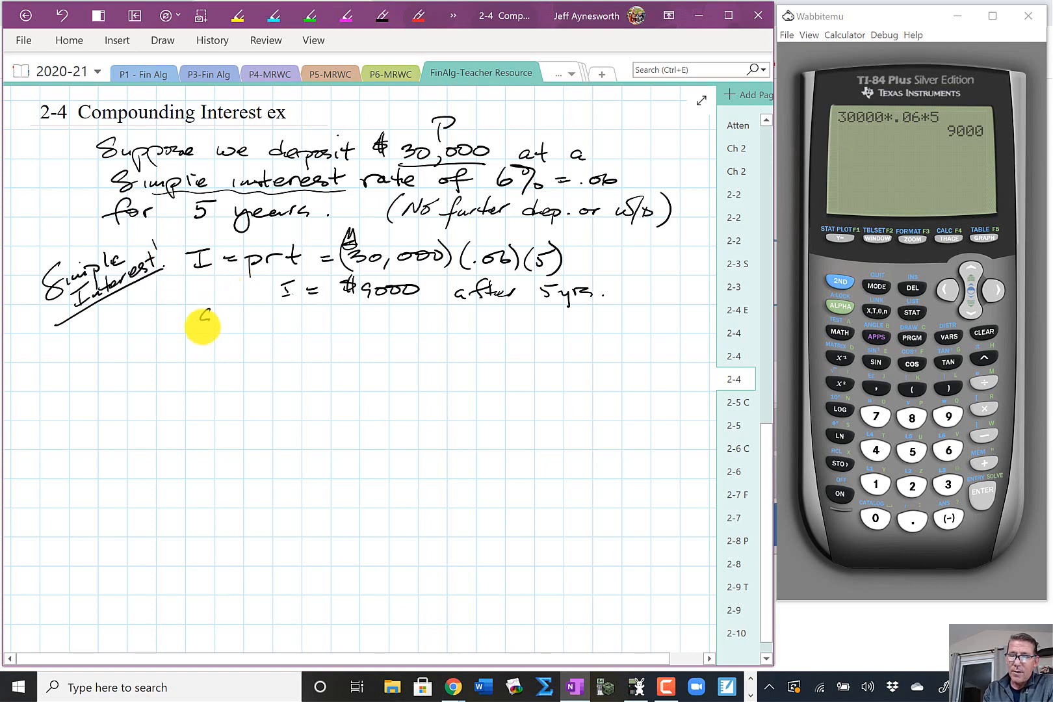
# Handwrite "Ending Balance = 30,000 + 9000" below the interest result, with "= $39,000" on the following line.
pyautogui.moveTo(199, 325)
pyautogui.mouseDown()
pyautogui.moveTo(317, 321)
pyautogui.moveTo(350, 308)
pyautogui.moveTo(357, 324)
pyautogui.moveTo(569, 311)
pyautogui.moveTo(561, 322)
pyautogui.moveTo(594, 321)
pyautogui.mouseUp()
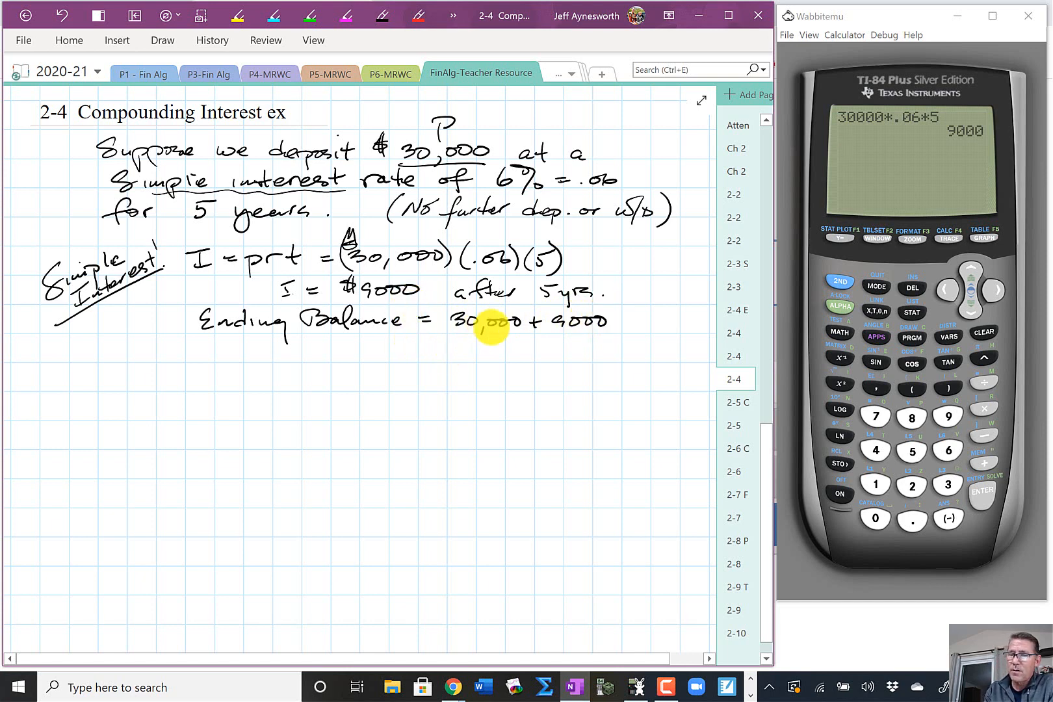
pyautogui.moveTo(423, 344); pyautogui.dragTo(437, 344)
pyautogui.moveTo(423, 351); pyautogui.dragTo(535, 348)
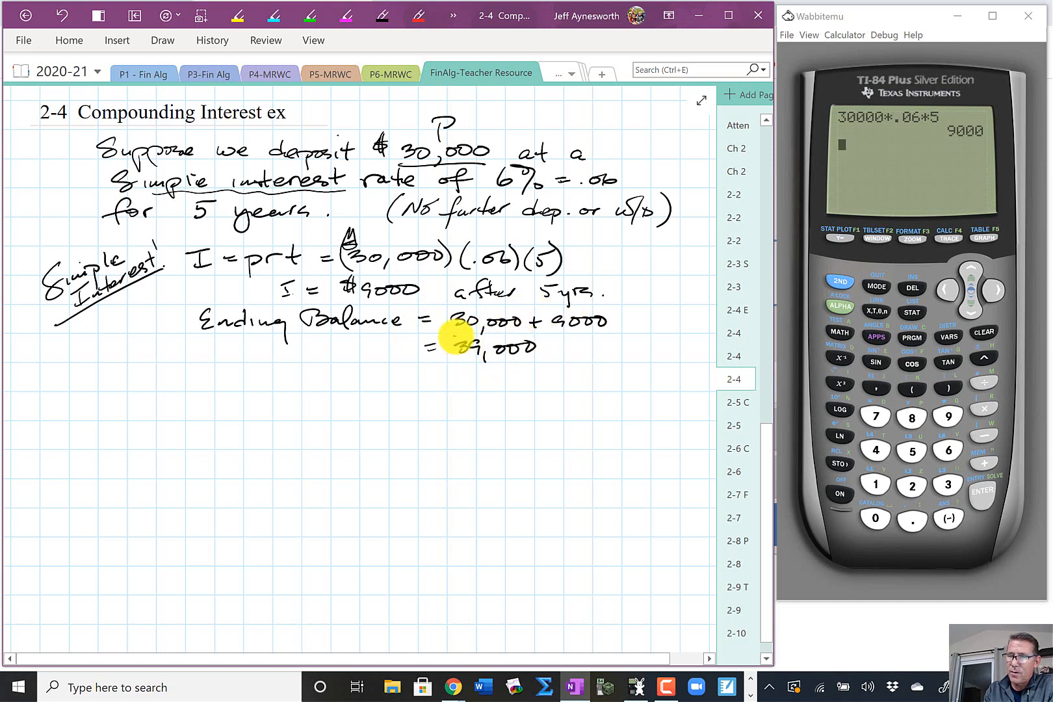
pyautogui.moveTo(452, 338); pyautogui.dragTo(442, 329)
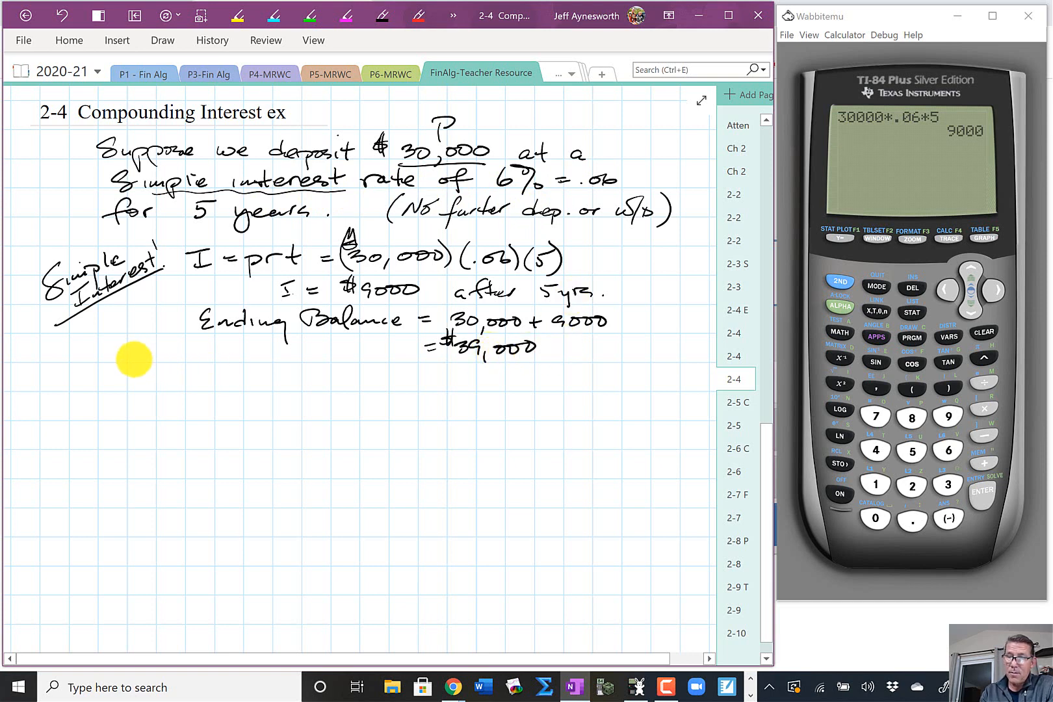
# Draw a wavy divider below the simple interest work, then handwrite "Suppose you compound the" beneath it and underline "compound".
pyautogui.moveTo(120, 366); pyautogui.dragTo(670, 357)
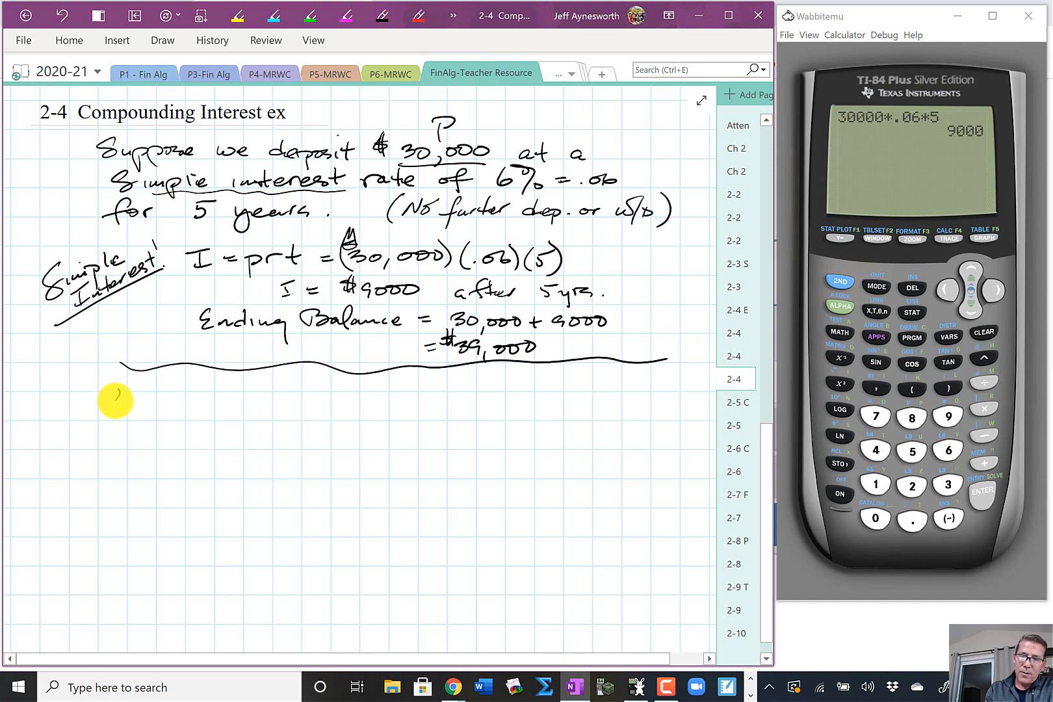
pyautogui.moveTo(113, 399)
pyautogui.mouseDown()
pyautogui.moveTo(137, 412)
pyautogui.moveTo(301, 402)
pyautogui.moveTo(337, 413)
pyautogui.moveTo(407, 400)
pyautogui.moveTo(418, 381)
pyautogui.moveTo(423, 400)
pyautogui.moveTo(455, 410)
pyautogui.mouseUp()
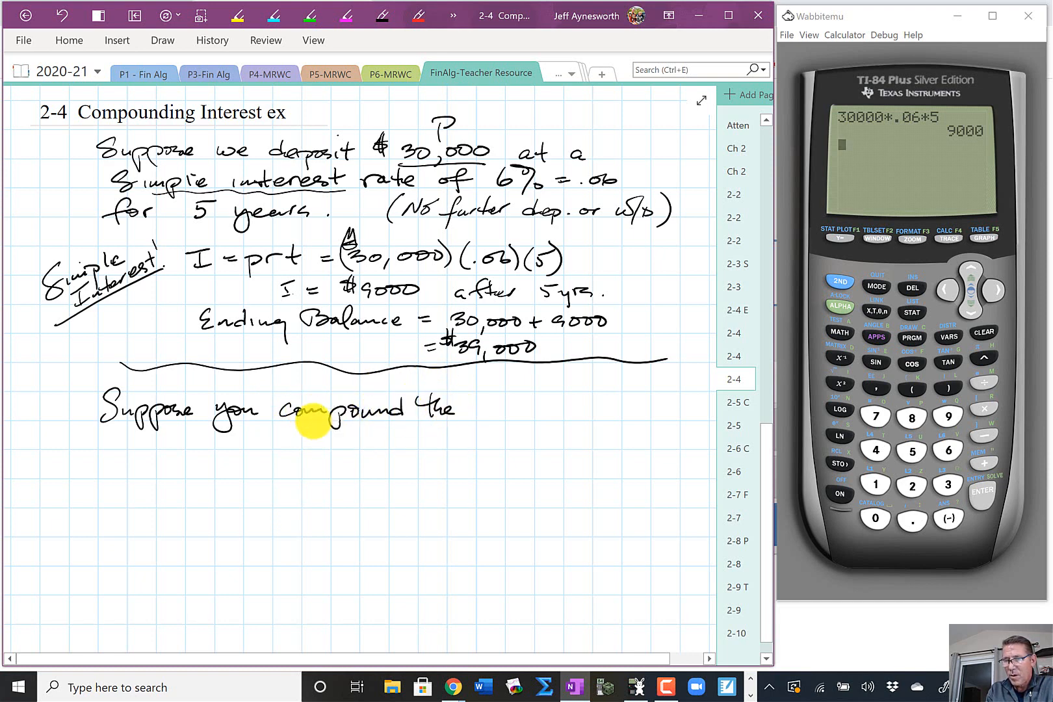
pyautogui.moveTo(301, 425); pyautogui.dragTo(393, 420)
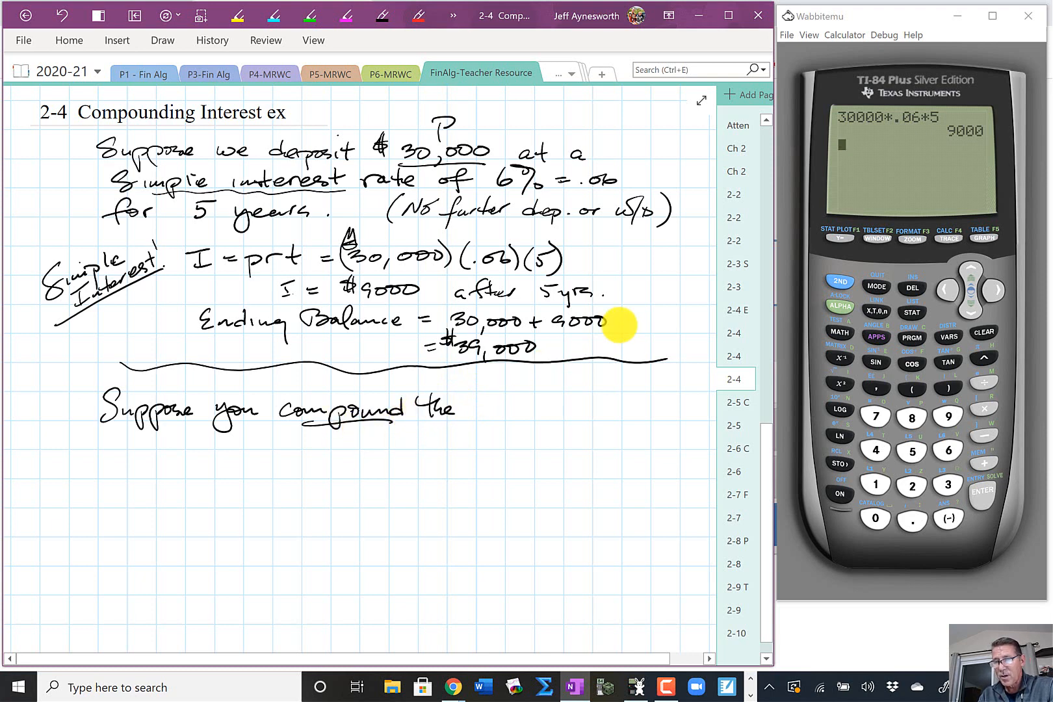
# Highlight the ending balance "$39,000" in yellow.
pyautogui.click(237, 15)
pyautogui.moveTo(441, 344); pyautogui.dragTo(548, 345)
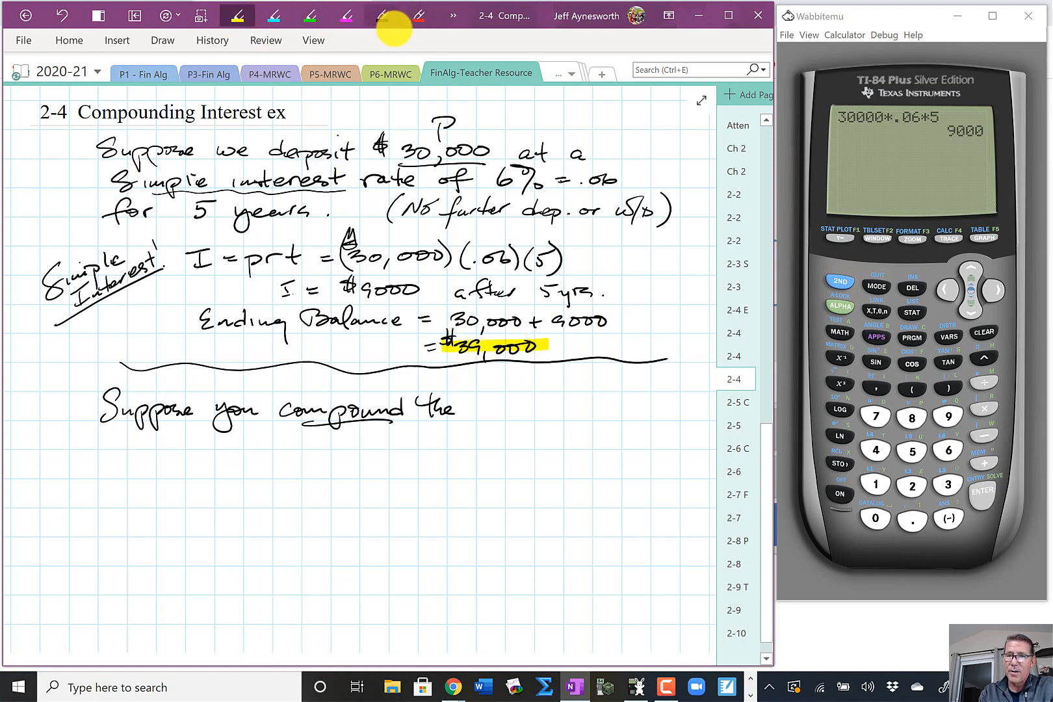
pyautogui.click(383, 15)
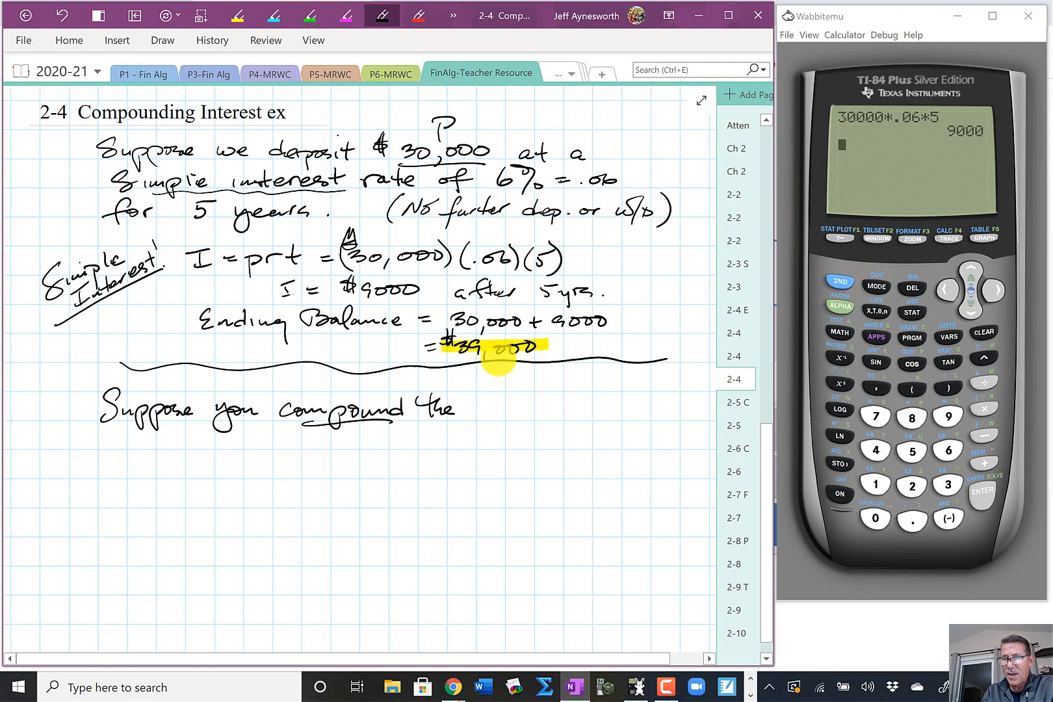
# Continue the new problem after "compound" with the handwritten words "the interest annually", underlining "annually".
pyautogui.moveTo(460, 425)
pyautogui.mouseDown()
pyautogui.moveTo(423, 400)
pyautogui.moveTo(437, 416)
pyautogui.moveTo(478, 412)
pyautogui.mouseUp()
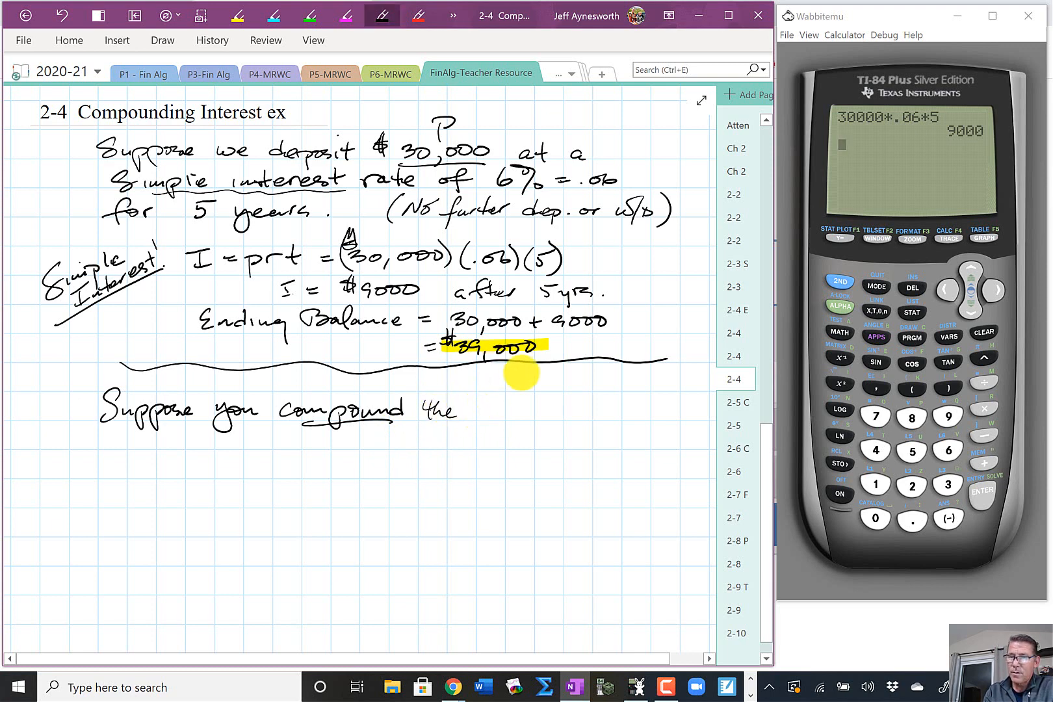
pyautogui.click(453, 15)
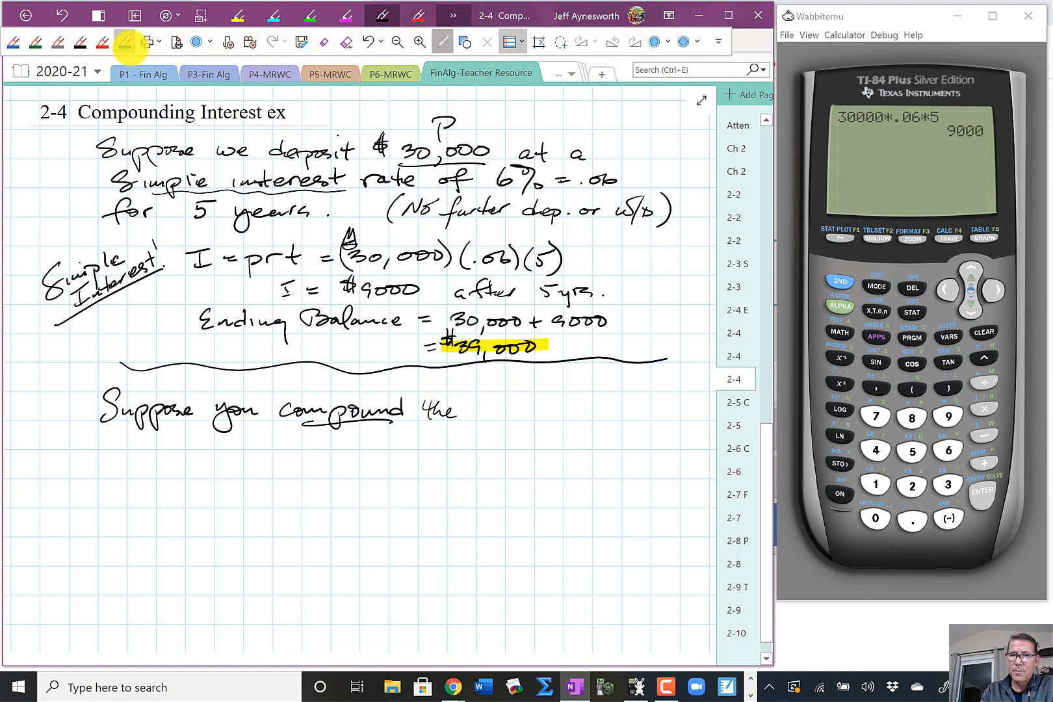
pyautogui.click(81, 41)
pyautogui.moveTo(471, 413)
pyautogui.mouseDown()
pyautogui.moveTo(554, 414)
pyautogui.moveTo(572, 403)
pyautogui.moveTo(634, 411)
pyautogui.moveTo(682, 392)
pyautogui.moveTo(689, 437)
pyautogui.mouseUp()
pyautogui.moveTo(584, 426); pyautogui.dragTo(696, 422)
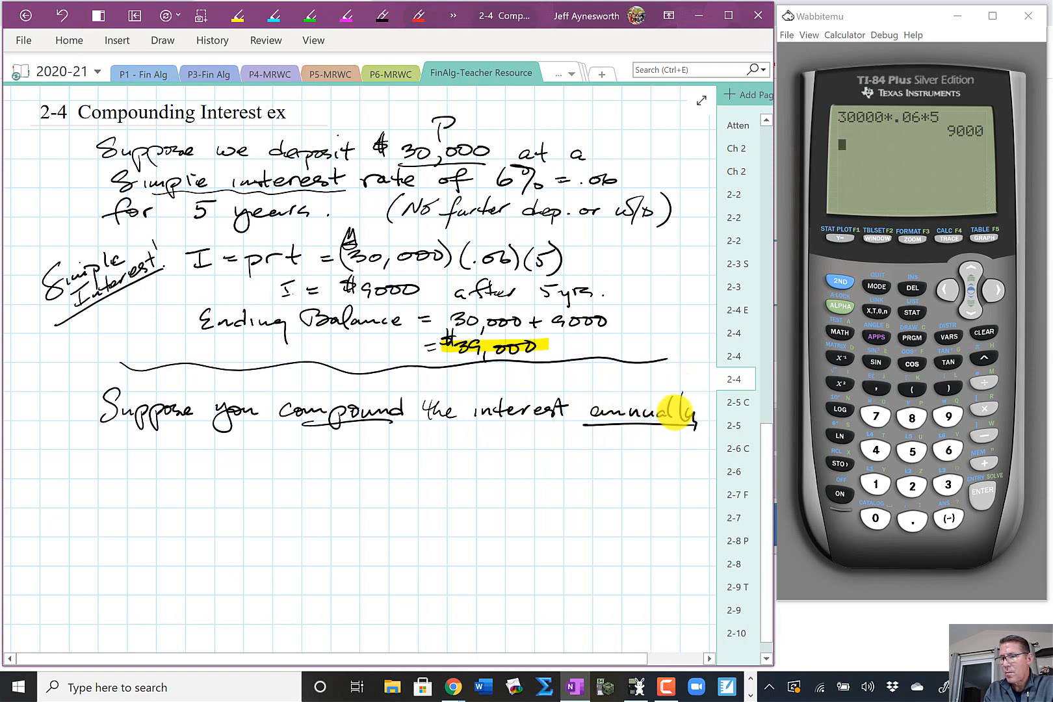
# Handwrite "(once per yr) for 5 yr. @ 6%." on the second line of the compounding problem.
pyautogui.moveTo(117, 429)
pyautogui.mouseDown()
pyautogui.moveTo(115, 463)
pyautogui.moveTo(176, 432)
pyautogui.mouseUp()
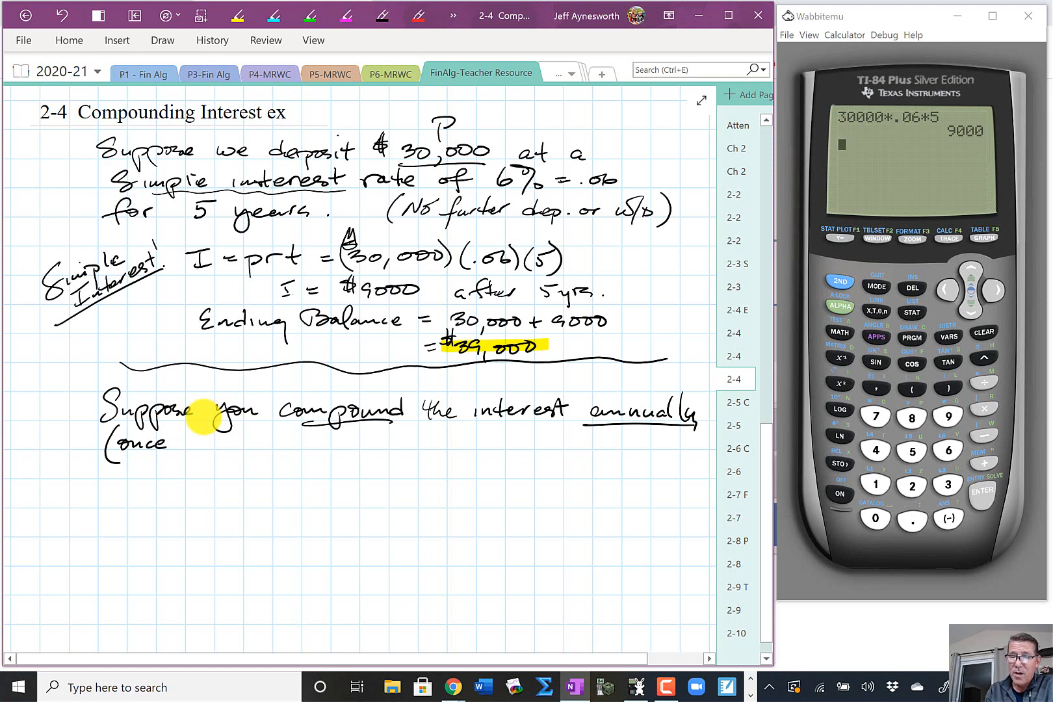
pyautogui.moveTo(188, 448)
pyautogui.mouseDown()
pyautogui.moveTo(235, 442)
pyautogui.moveTo(259, 447)
pyautogui.moveTo(262, 460)
pyautogui.mouseUp()
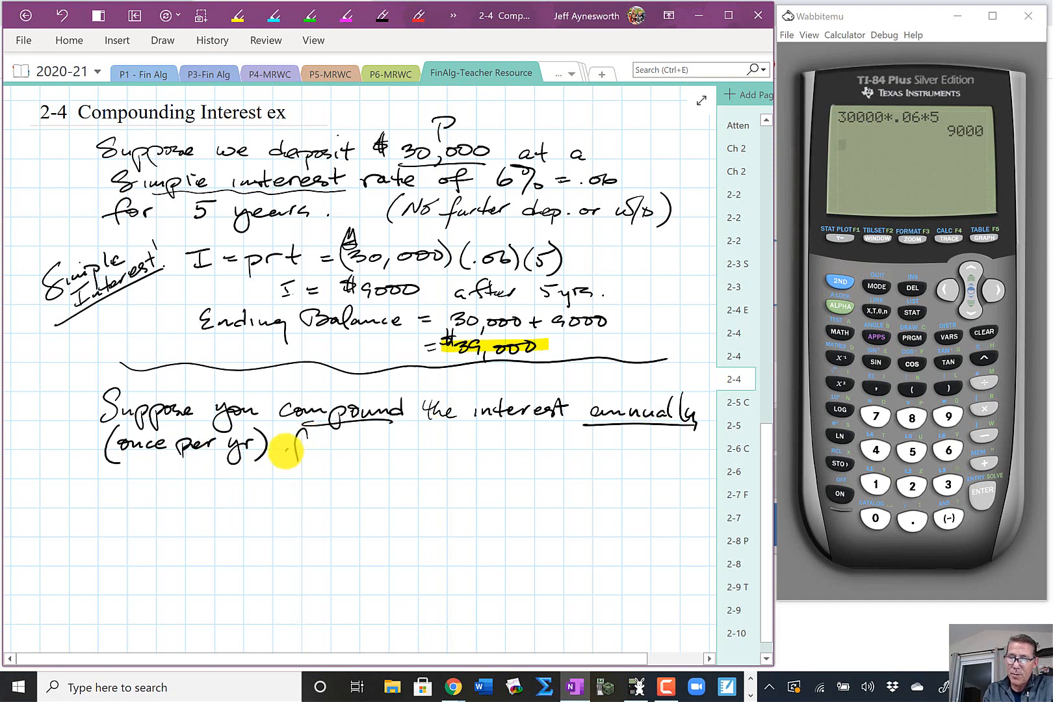
pyautogui.moveTo(284, 447)
pyautogui.mouseDown()
pyautogui.moveTo(383, 429)
pyautogui.moveTo(392, 446)
pyautogui.moveTo(510, 430)
pyautogui.moveTo(535, 450)
pyautogui.mouseUp()
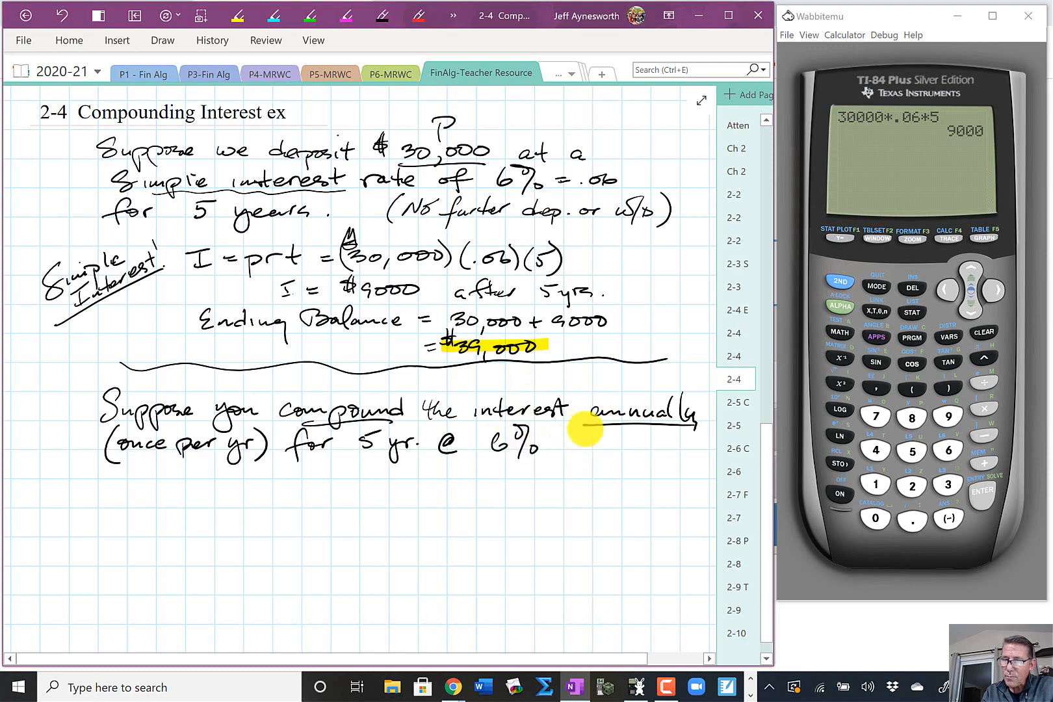
pyautogui.click(570, 445)
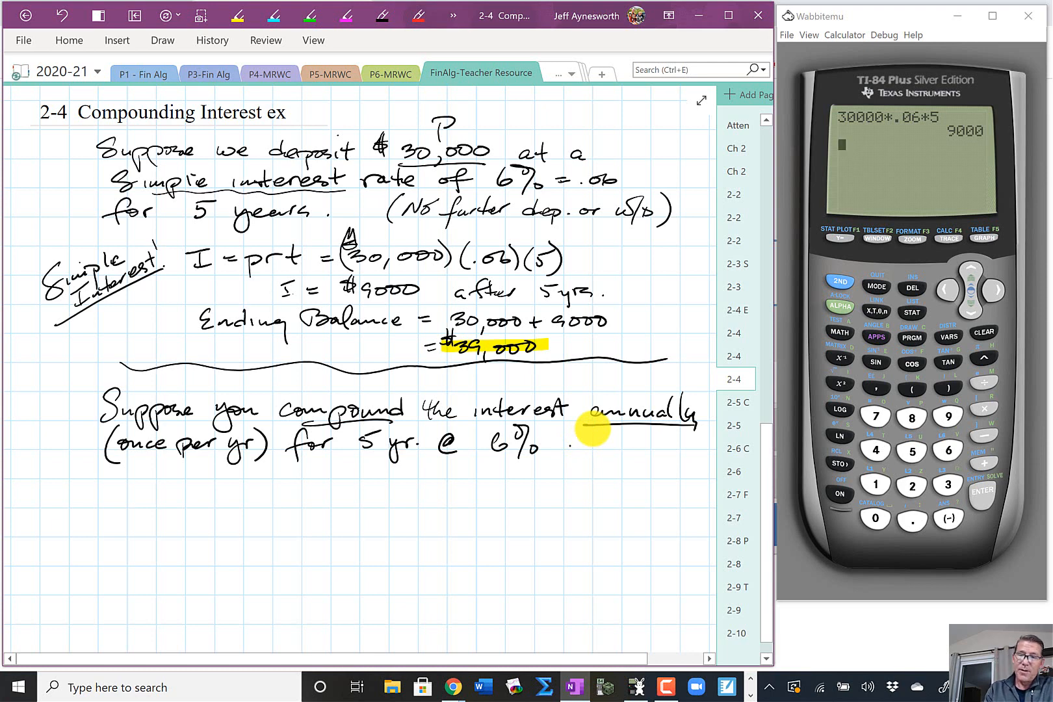
# Start the first-year calculation below the problem by handwriting "After 1 yr. → I = 30,000 (.0".
pyautogui.scroll(-5, 593, 428)
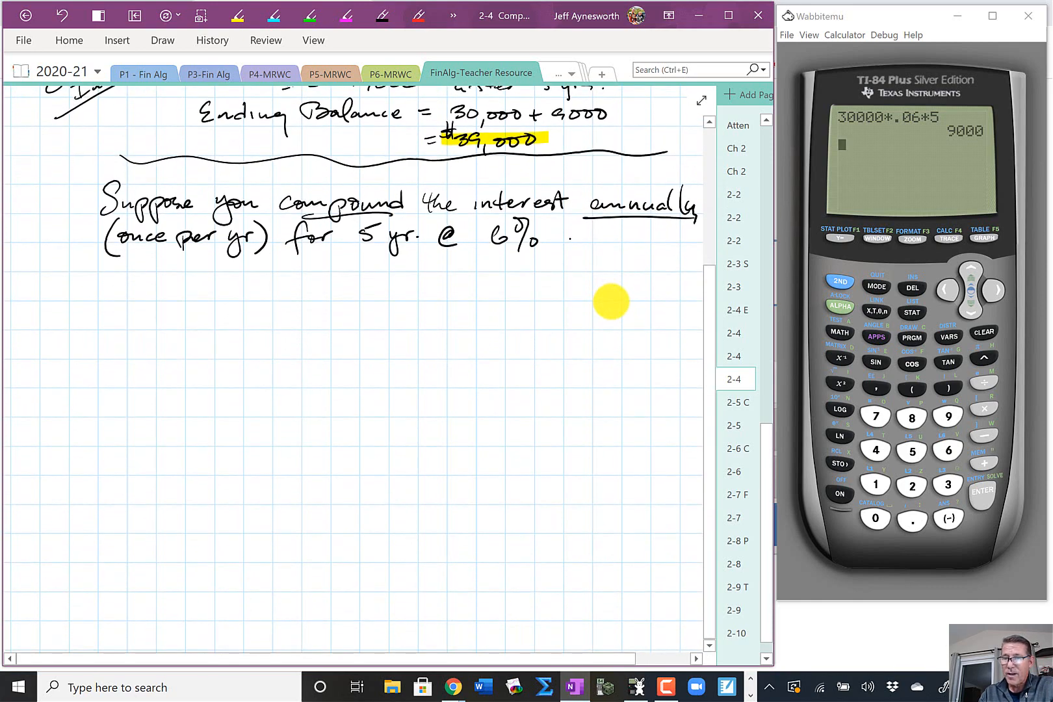
pyautogui.scroll(-1, 465, 480)
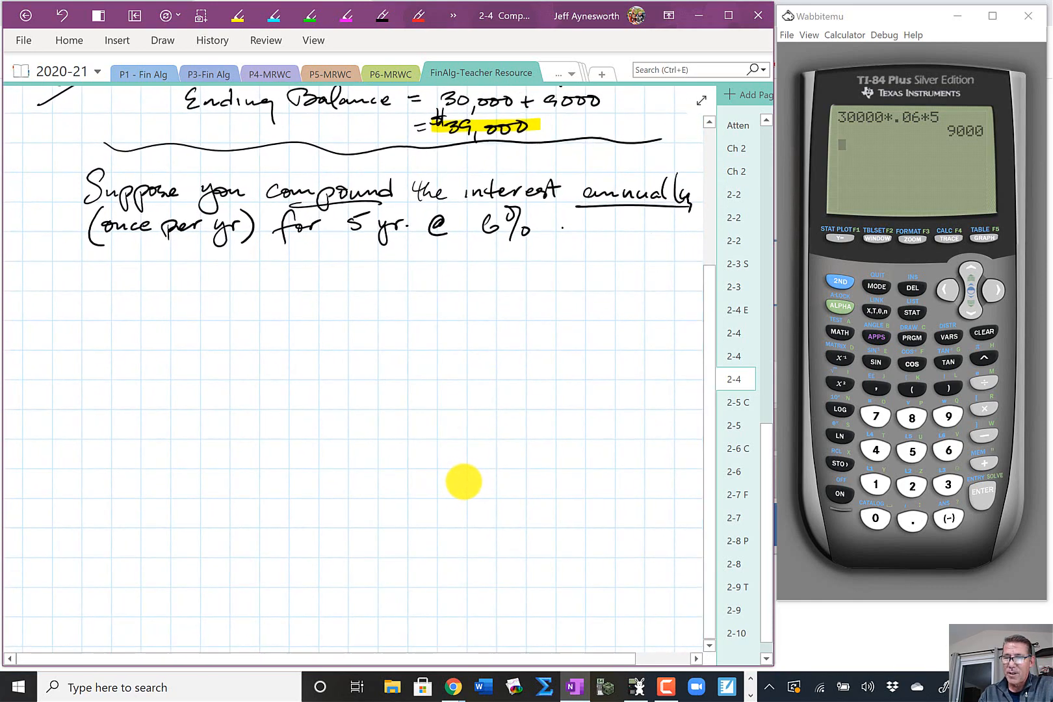
pyautogui.scroll(4, 464, 481)
pyautogui.scroll(-1, 631, 319)
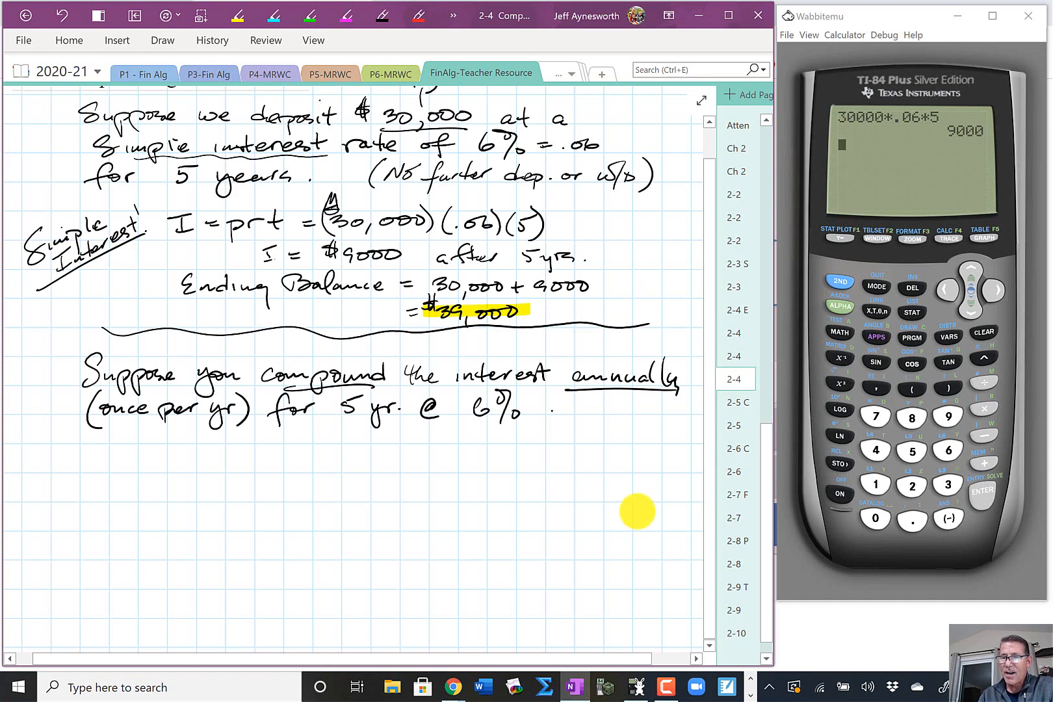
pyautogui.scroll(-4, 639, 510)
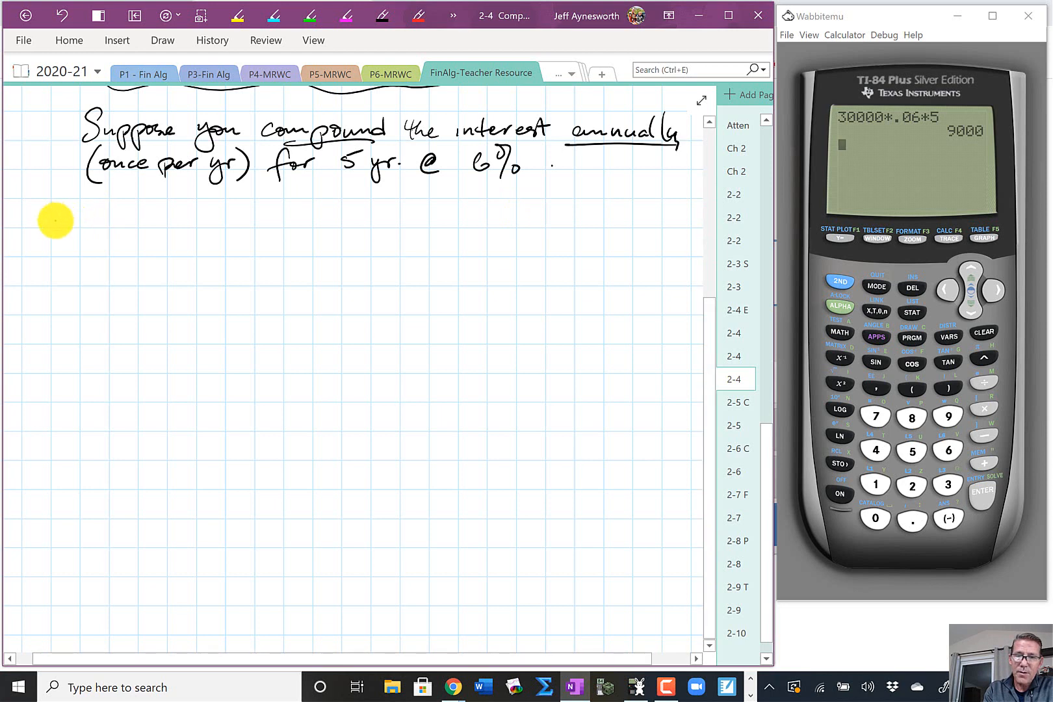
pyautogui.moveTo(57, 218)
pyautogui.mouseDown()
pyautogui.moveTo(163, 223)
pyautogui.moveTo(202, 211)
pyautogui.moveTo(254, 213)
pyautogui.moveTo(238, 221)
pyautogui.moveTo(250, 225)
pyautogui.moveTo(353, 221)
pyautogui.mouseUp()
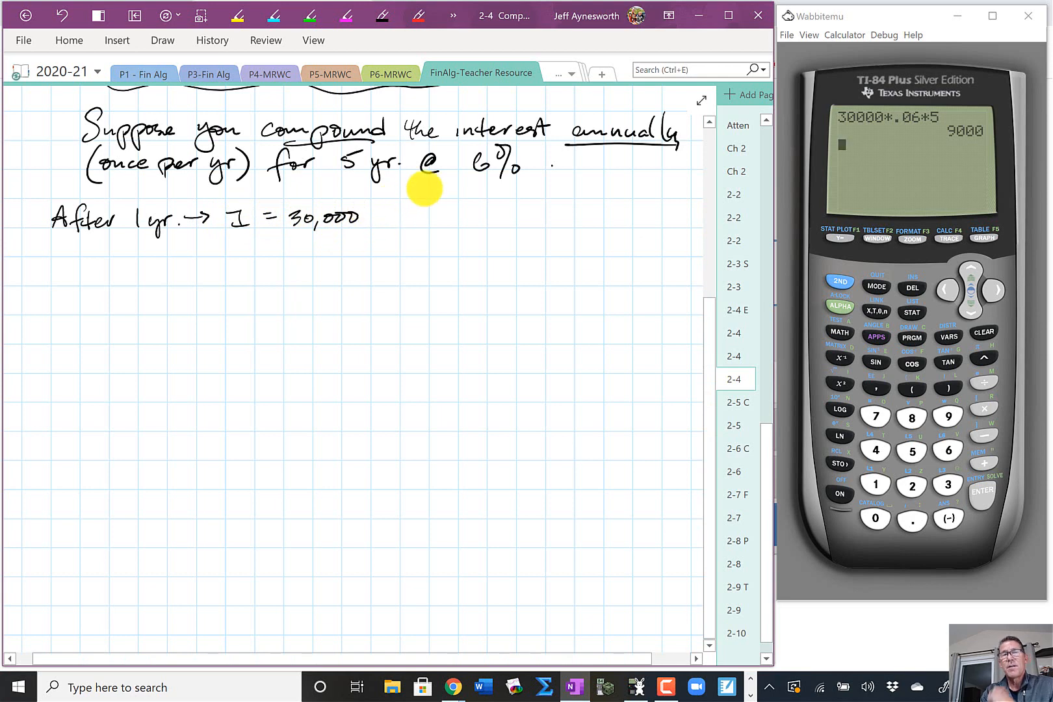
pyautogui.moveTo(377, 209)
pyautogui.mouseDown()
pyautogui.moveTo(373, 229)
pyautogui.moveTo(404, 215)
pyautogui.mouseUp()
pyautogui.click(387, 220)
# Handwrite the formula "I = Prt" above the first-year line and highlight it in yellow.
pyautogui.moveTo(330, 186)
pyautogui.mouseDown()
pyautogui.moveTo(330, 202)
pyautogui.moveTo(376, 198)
pyautogui.mouseUp()
pyautogui.moveTo(367, 188); pyautogui.dragTo(384, 188)
pyautogui.moveTo(280, 184)
pyautogui.mouseDown()
pyautogui.moveTo(296, 183)
pyautogui.moveTo(286, 197)
pyautogui.moveTo(388, 187)
pyautogui.mouseUp()
pyautogui.click(299, 190)
pyautogui.click(238, 16)
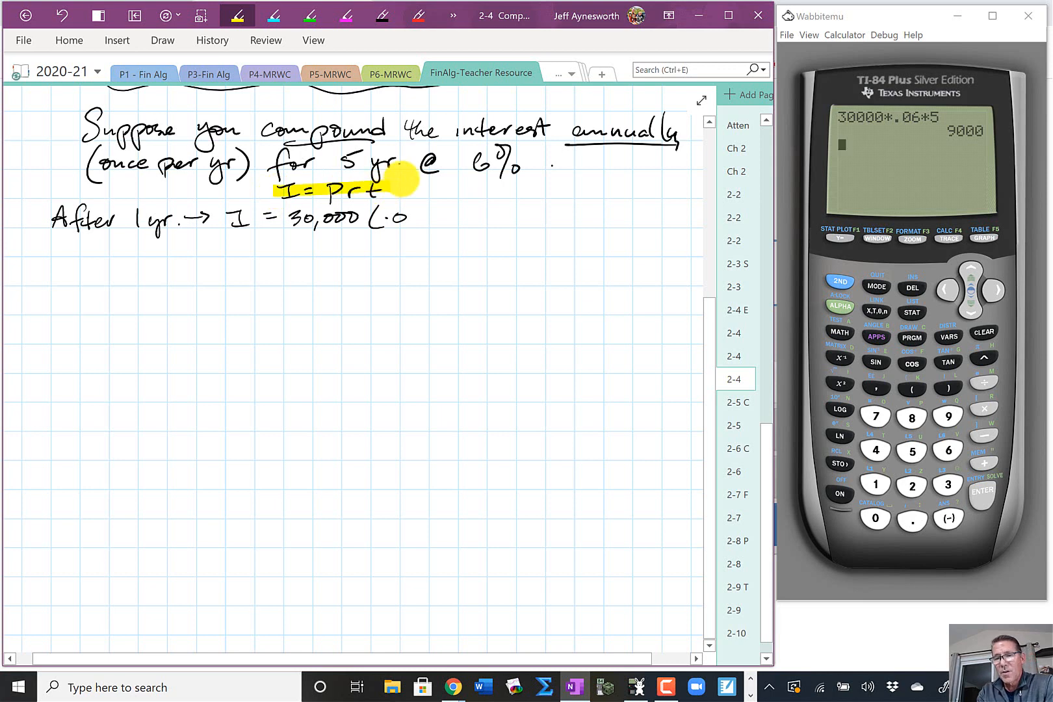
# Complete the rate and time factors in the first-year line with the black pen so they read "(.06)(1)".
pyautogui.click(384, 16)
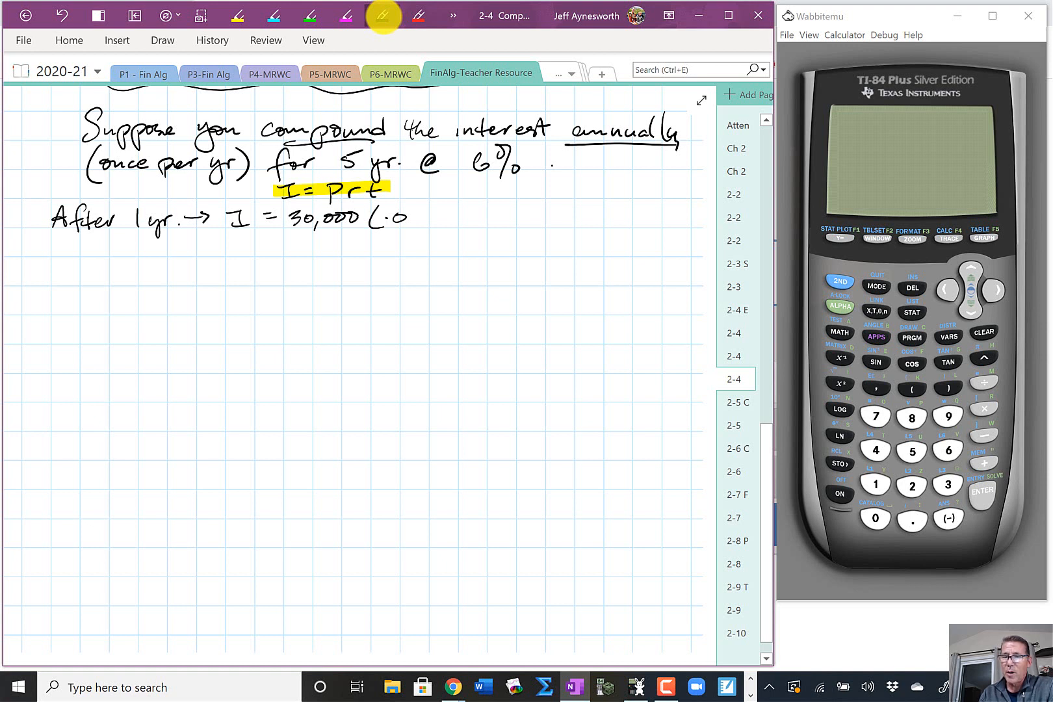
pyautogui.click(383, 16)
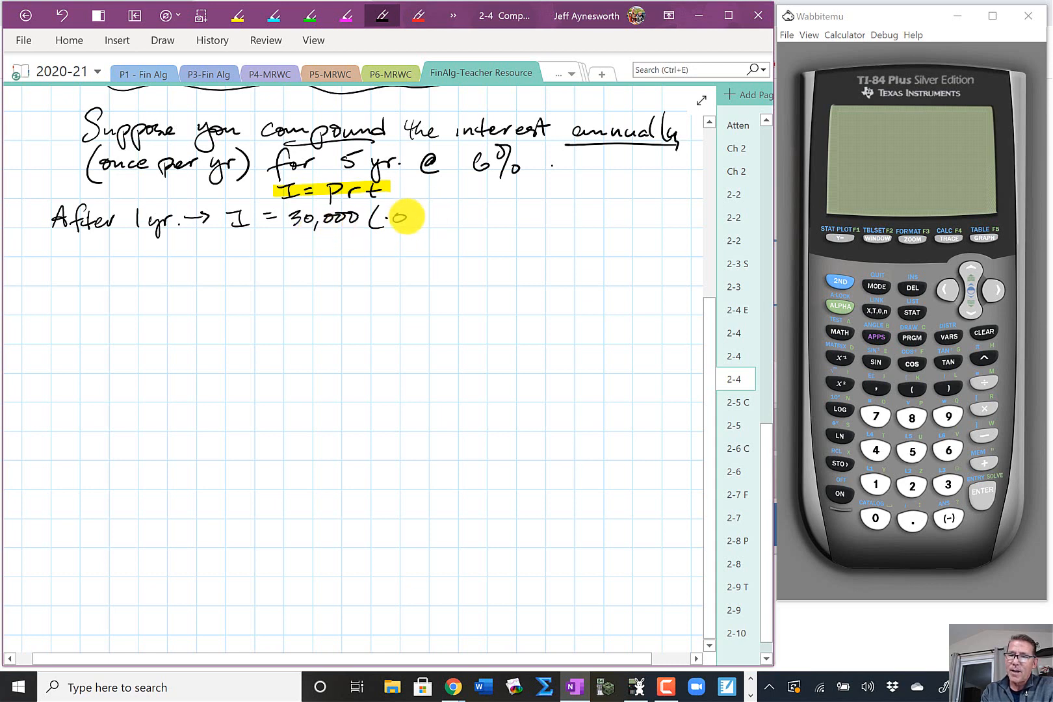
pyautogui.moveTo(420, 210); pyautogui.dragTo(428, 230)
pyautogui.click(453, 15)
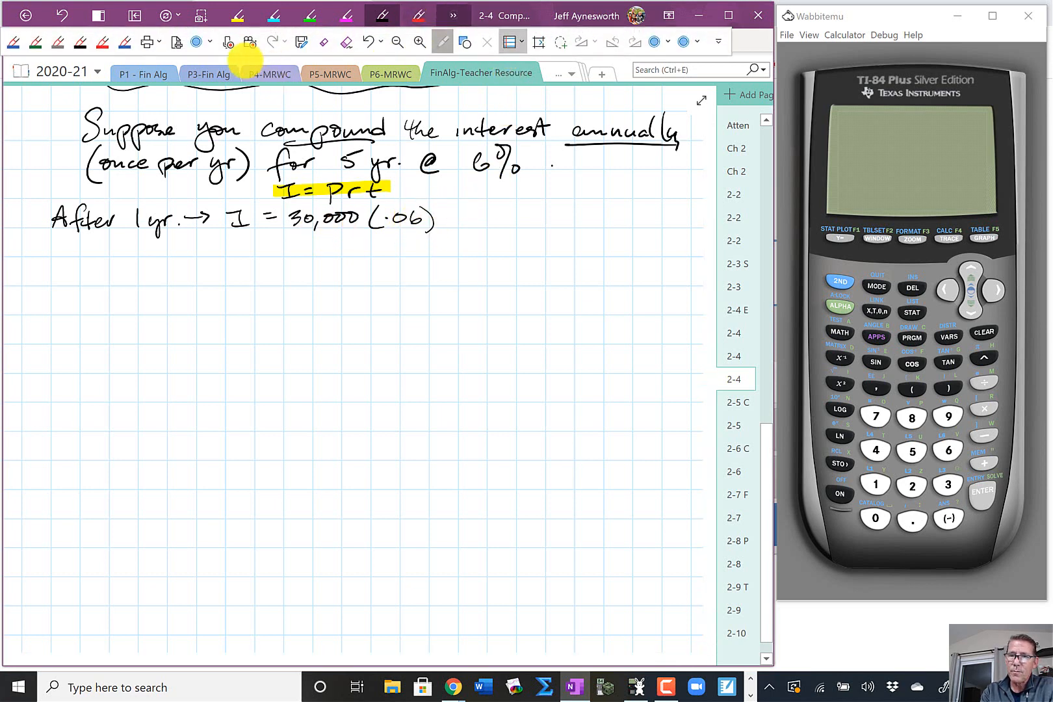
pyautogui.click(81, 43)
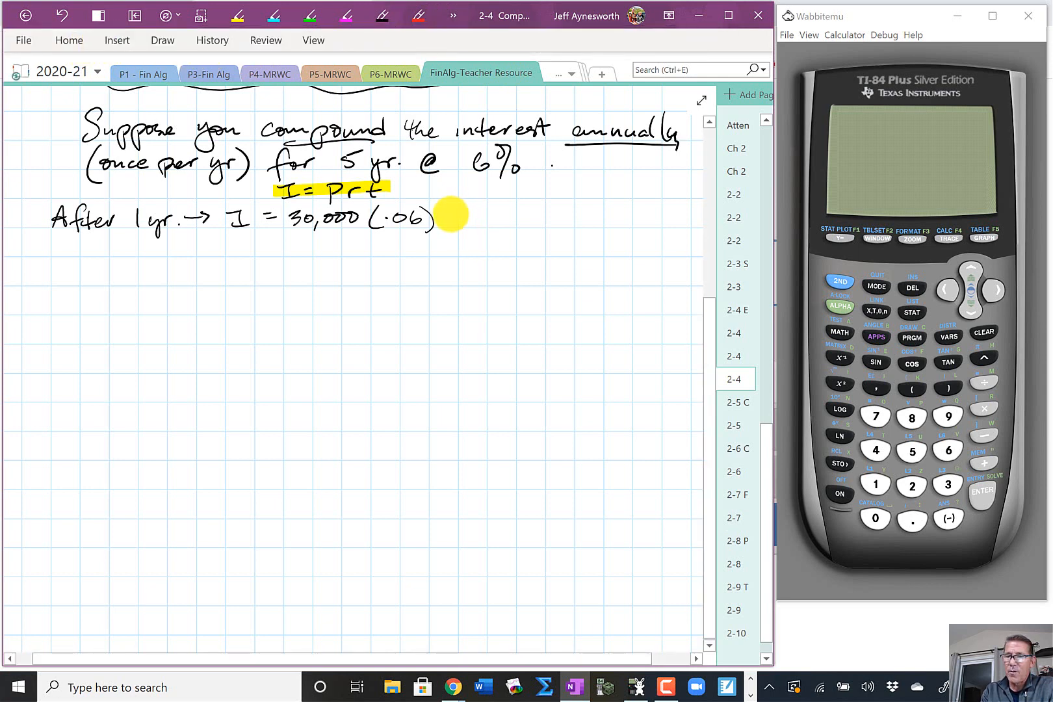
pyautogui.moveTo(452, 206)
pyautogui.mouseDown()
pyautogui.moveTo(446, 228)
pyautogui.moveTo(461, 226)
pyautogui.mouseUp()
pyautogui.moveTo(468, 206); pyautogui.dragTo(472, 227)
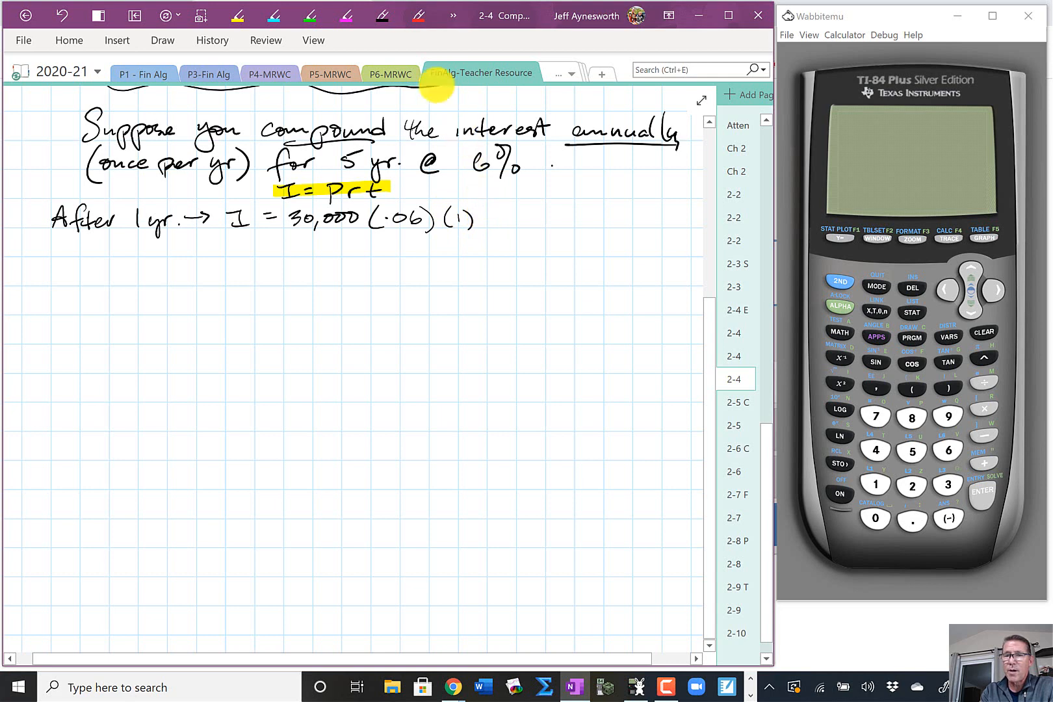
pyautogui.click(452, 16)
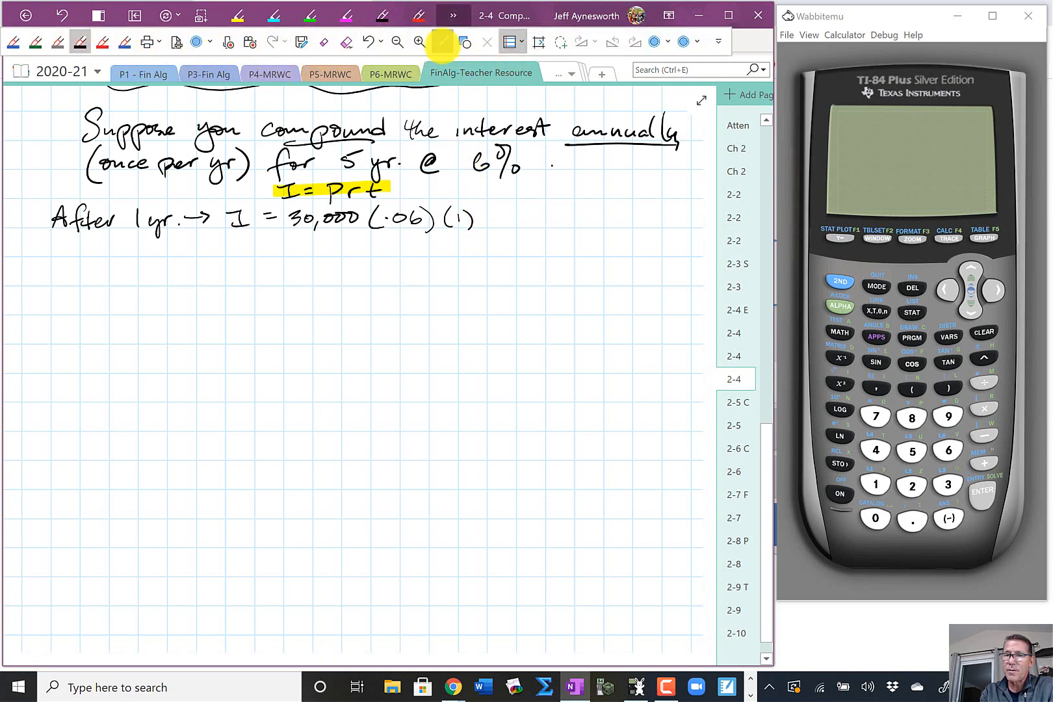
pyautogui.click(80, 42)
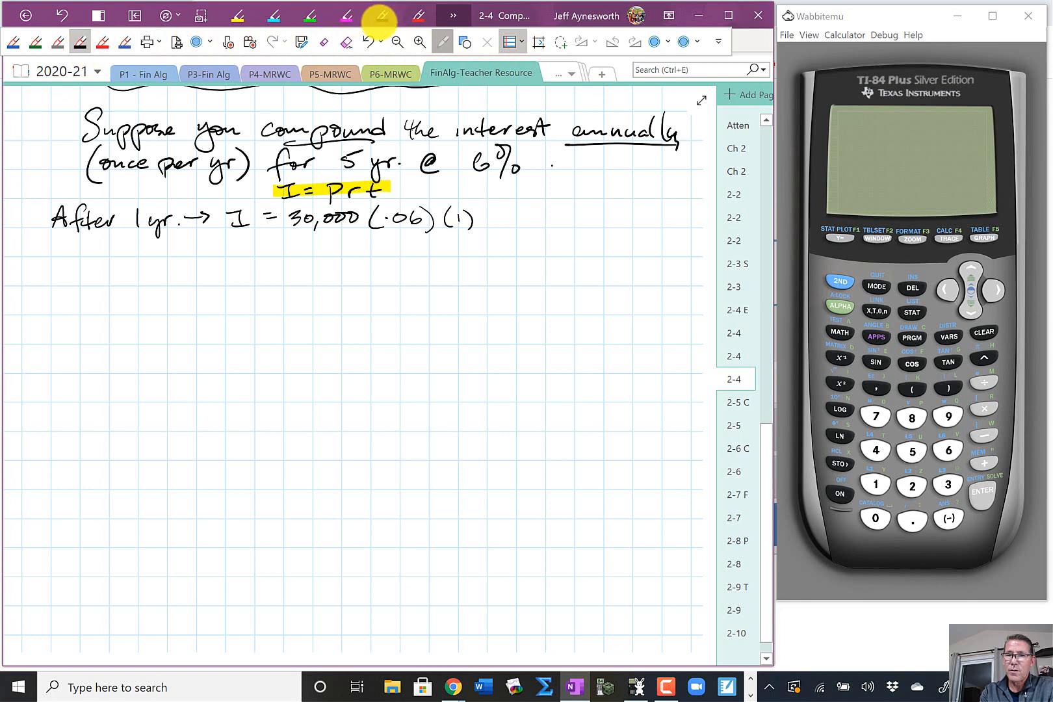
pyautogui.click(383, 17)
pyautogui.moveTo(595, 170)
pyautogui.mouseDown()
pyautogui.moveTo(612, 197)
pyautogui.moveTo(597, 177)
pyautogui.mouseUp()
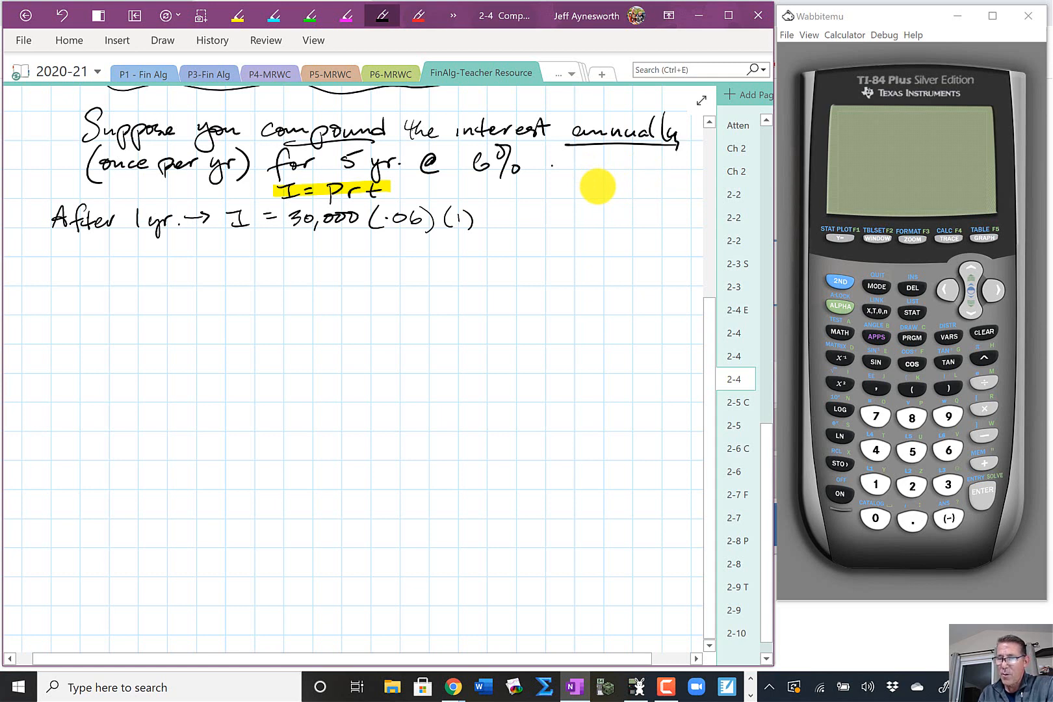
# Turn the Wabbitemu calculator back on and clear its screen.
pyautogui.click(944, 487)
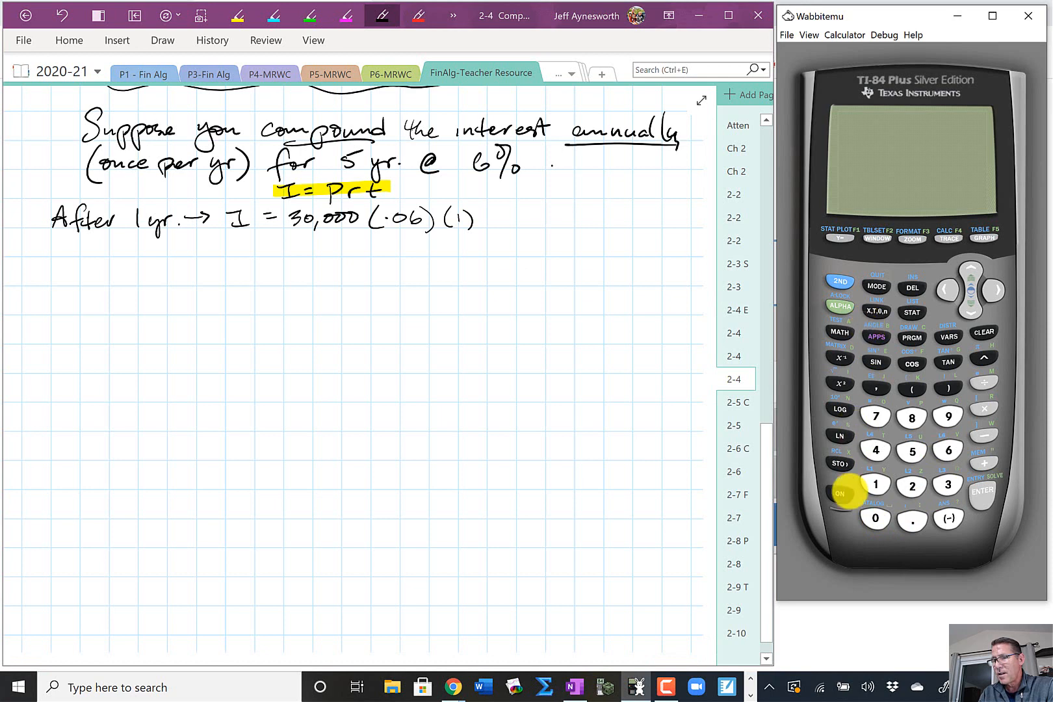
pyautogui.click(843, 495)
pyautogui.click(947, 484)
pyautogui.click(876, 518)
pyautogui.click(875, 518)
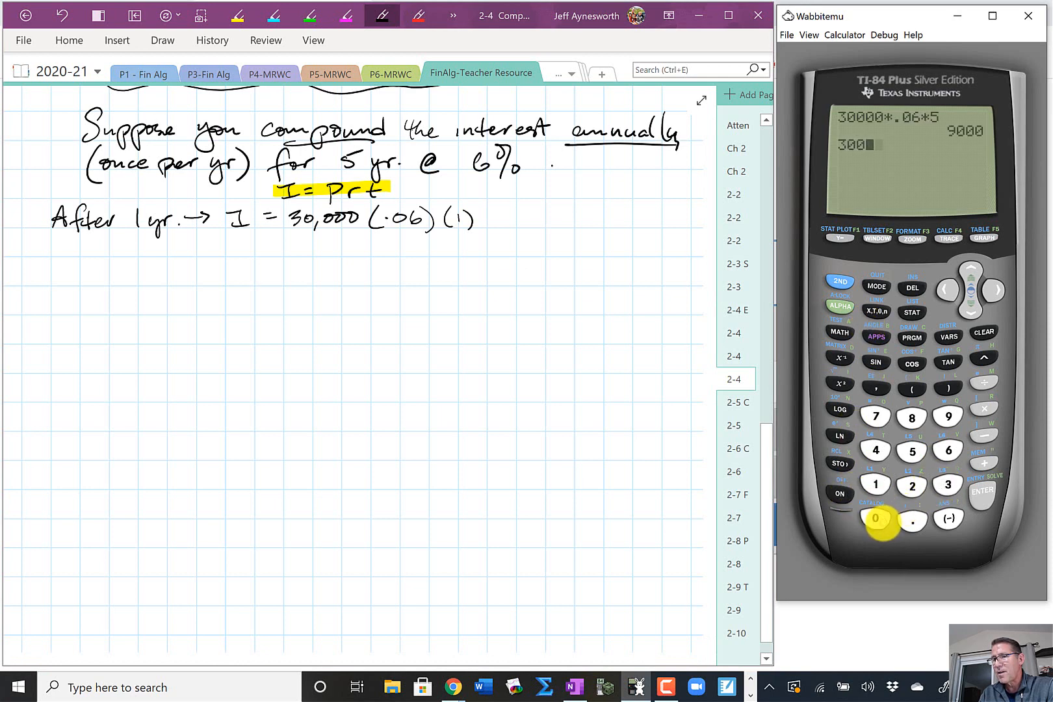
pyautogui.click(876, 518)
pyautogui.click(984, 332)
pyautogui.click(947, 484)
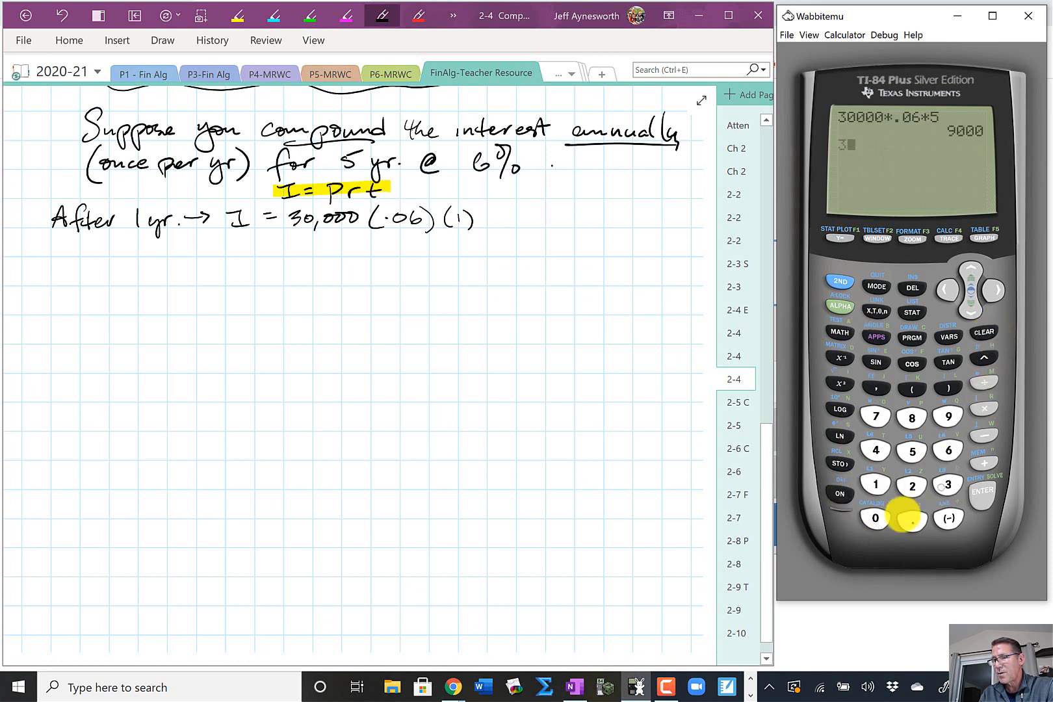
pyautogui.click(875, 518)
pyautogui.click(875, 518)
pyautogui.click(875, 518)
pyautogui.click(985, 332)
pyautogui.click(984, 332)
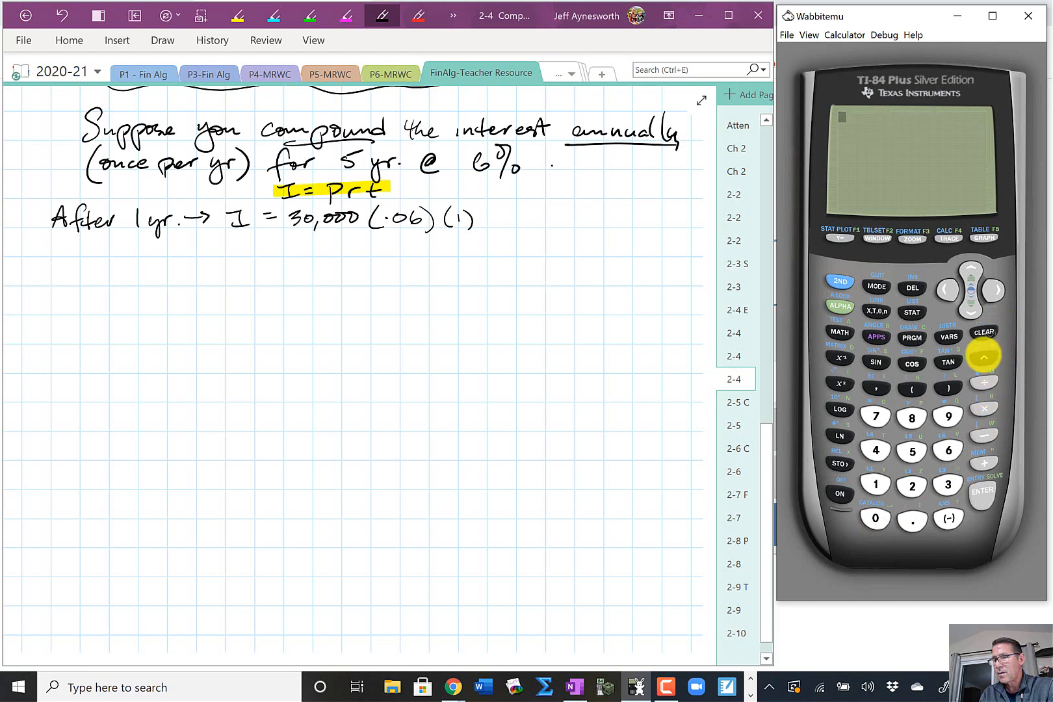
# Calculate 30000*.06 on the calculator.
pyautogui.click(947, 484)
pyautogui.click(875, 518)
pyautogui.click(876, 518)
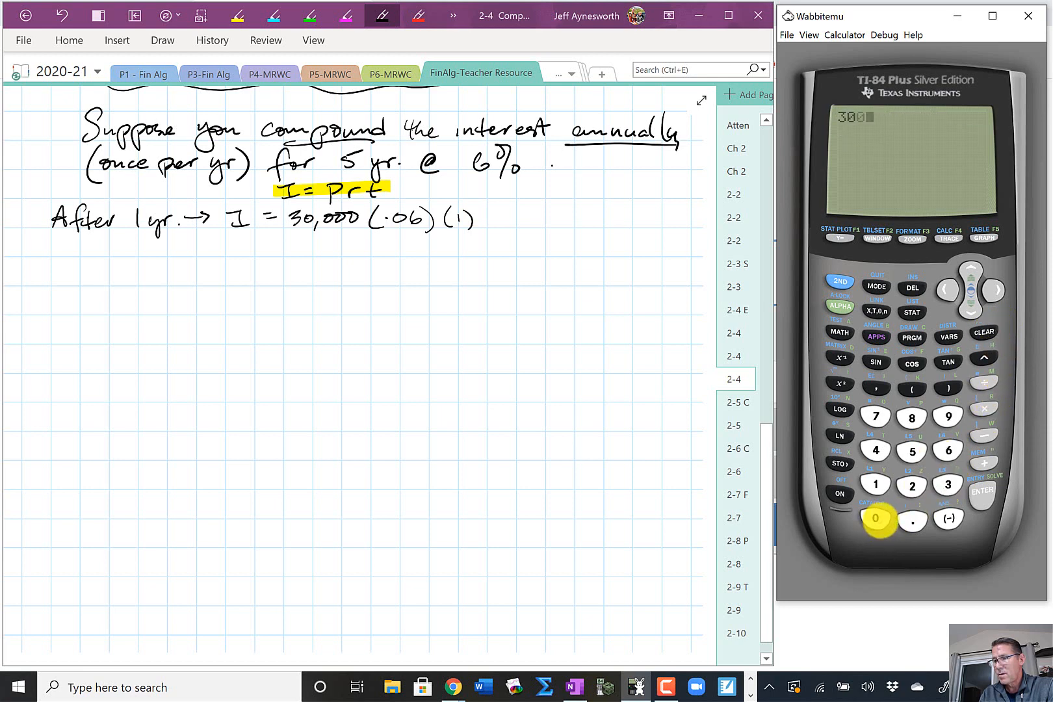
pyautogui.click(876, 518)
pyautogui.click(983, 409)
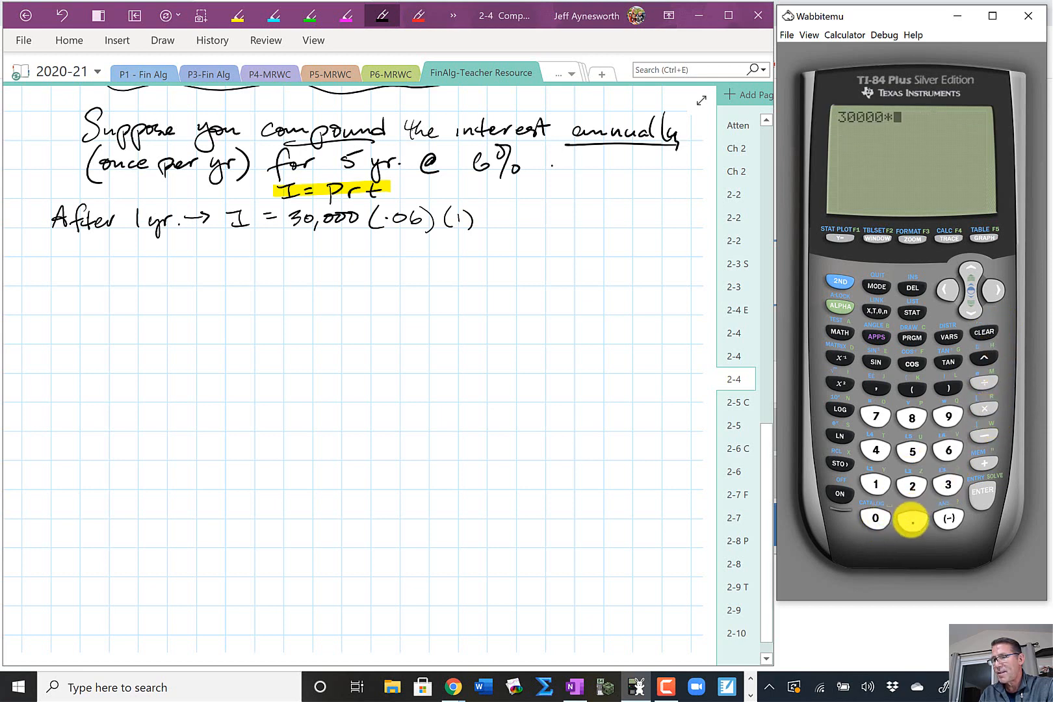
pyautogui.click(913, 519)
pyautogui.click(875, 519)
pyautogui.click(948, 449)
pyautogui.click(983, 491)
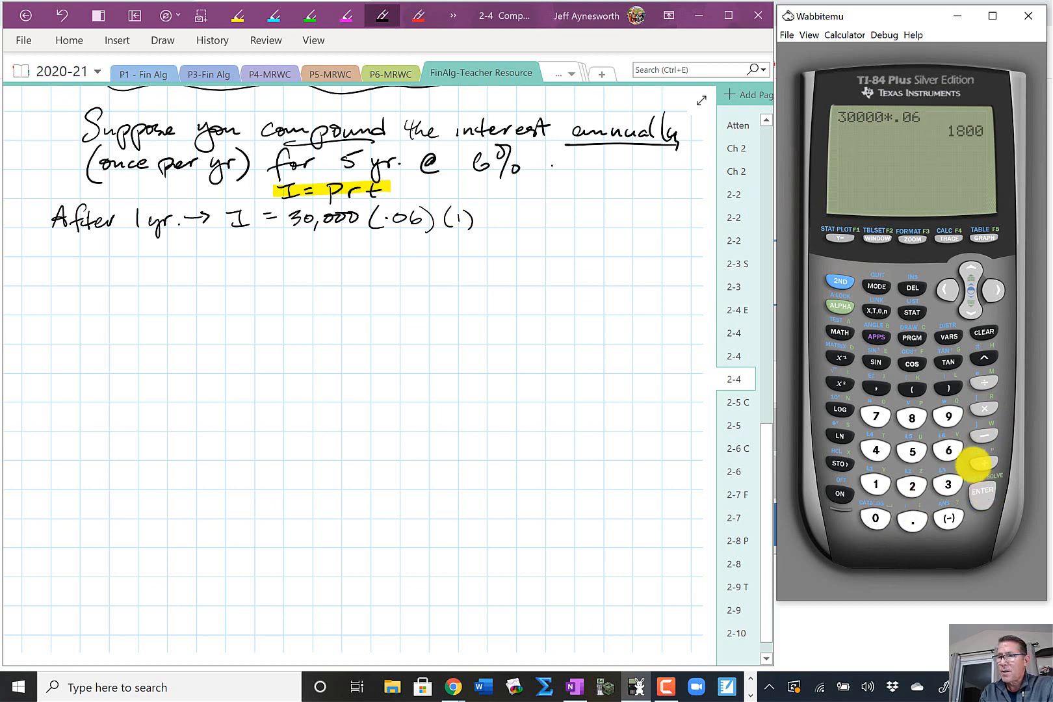
# Handwrite the first-year interest result and the start of the balance as "= $1800 → B =" in black.
pyautogui.click(486, 216)
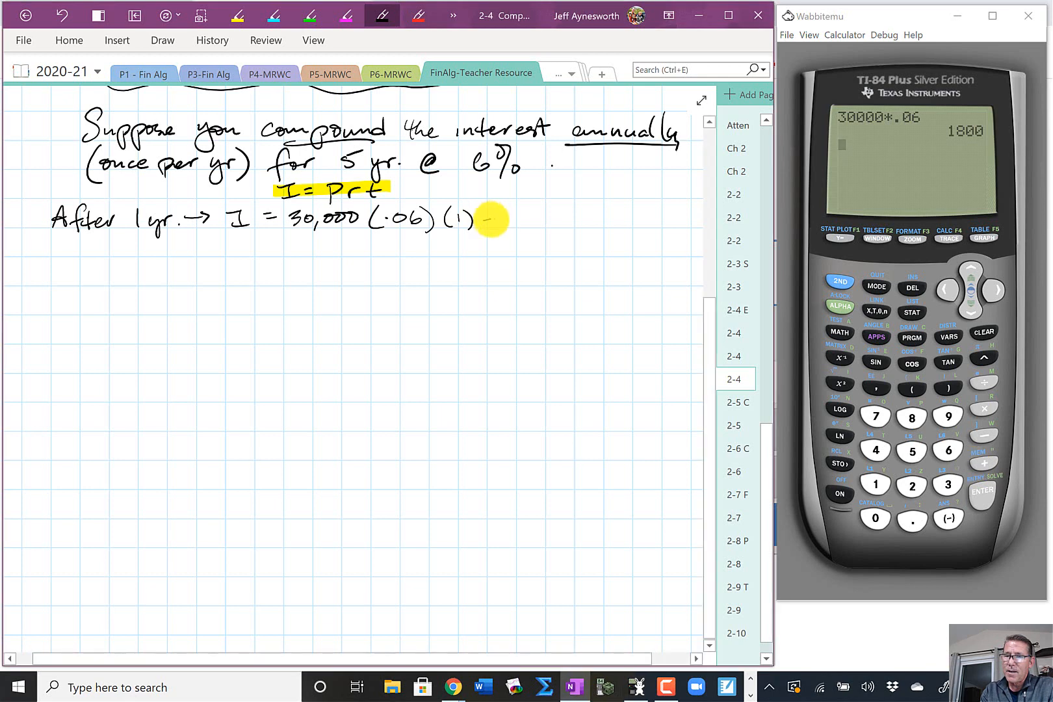
pyautogui.moveTo(481, 215); pyautogui.dragTo(492, 215)
pyautogui.moveTo(481, 221); pyautogui.dragTo(512, 216)
pyautogui.moveTo(520, 213)
pyautogui.mouseDown()
pyautogui.moveTo(580, 225)
pyautogui.moveTo(615, 215)
pyautogui.mouseUp()
pyautogui.moveTo(604, 220); pyautogui.dragTo(615, 220)
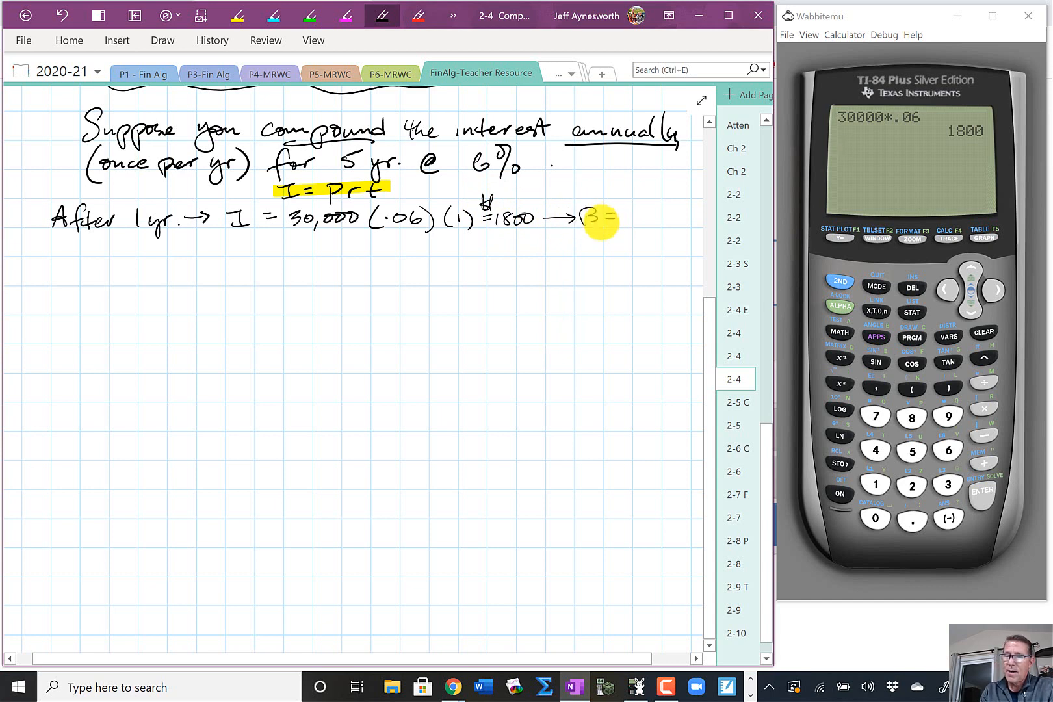
# Box $1800 and 30,000 in red, label the interest "I", and link them with an arrow marked "+".
pyautogui.click(419, 15)
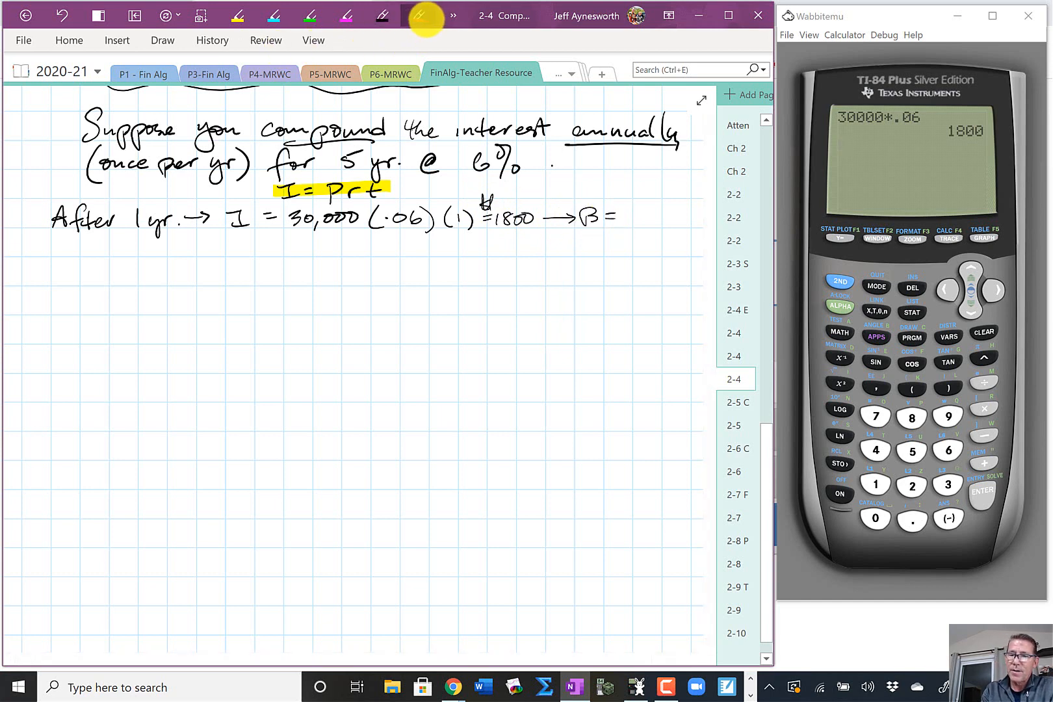
pyautogui.moveTo(491, 210)
pyautogui.mouseDown()
pyautogui.moveTo(491, 230)
pyautogui.moveTo(538, 230)
pyautogui.moveTo(517, 193)
pyautogui.mouseUp()
pyautogui.moveTo(512, 193)
pyautogui.mouseDown()
pyautogui.moveTo(519, 206)
pyautogui.moveTo(345, 205)
pyautogui.moveTo(356, 209)
pyautogui.mouseUp()
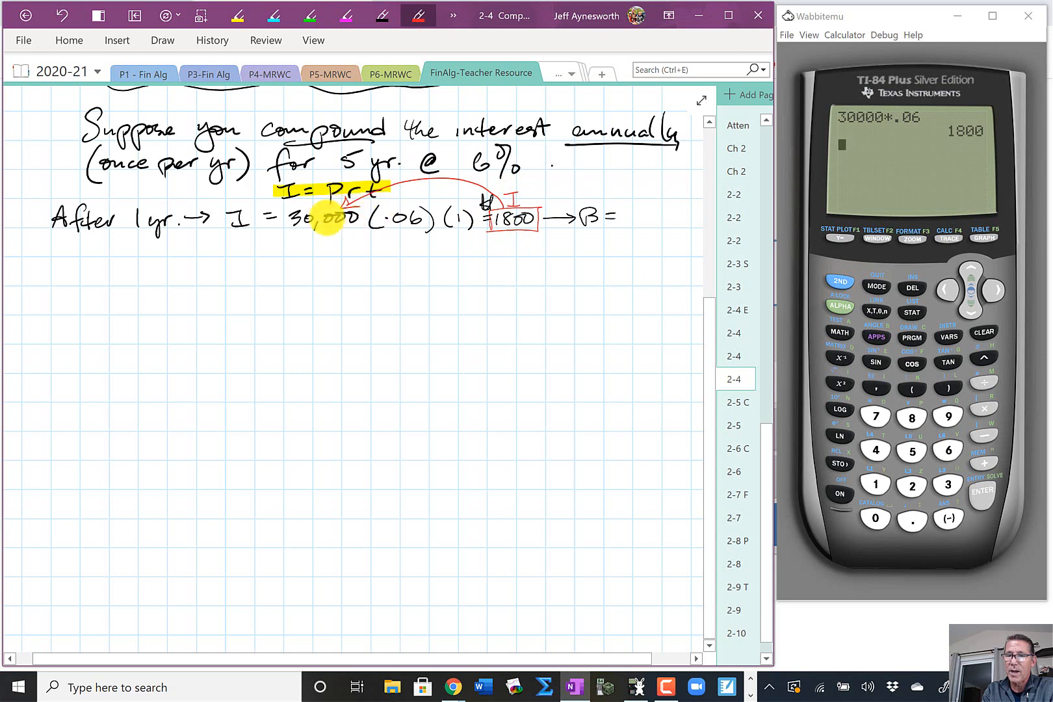
pyautogui.moveTo(284, 230)
pyautogui.mouseDown()
pyautogui.moveTo(365, 208)
pyautogui.moveTo(286, 232)
pyautogui.mouseUp()
pyautogui.moveTo(431, 188); pyautogui.dragTo(442, 187)
pyautogui.moveTo(436, 182); pyautogui.dragTo(436, 193)
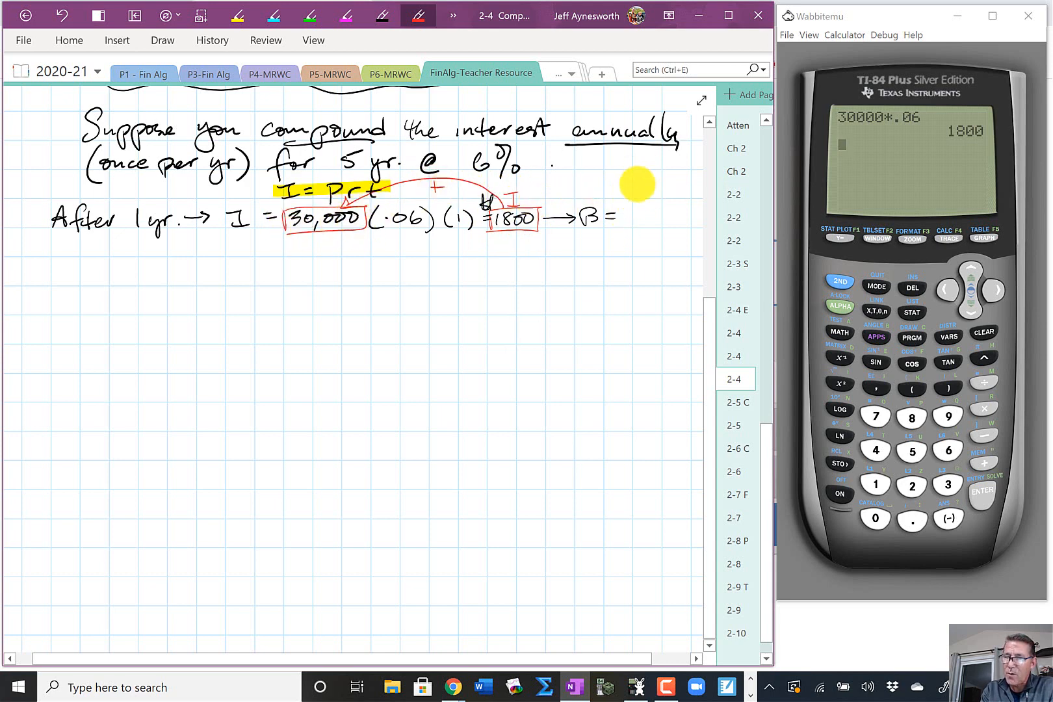
# Handwrite the balance formula "B = P + I" in red above the first-year balance.
pyautogui.moveTo(622, 201); pyautogui.dragTo(652, 192)
pyautogui.moveTo(645, 186)
pyautogui.mouseDown()
pyautogui.moveTo(645, 199)
pyautogui.moveTo(674, 186)
pyautogui.mouseUp()
pyautogui.moveTo(668, 188); pyautogui.dragTo(668, 201)
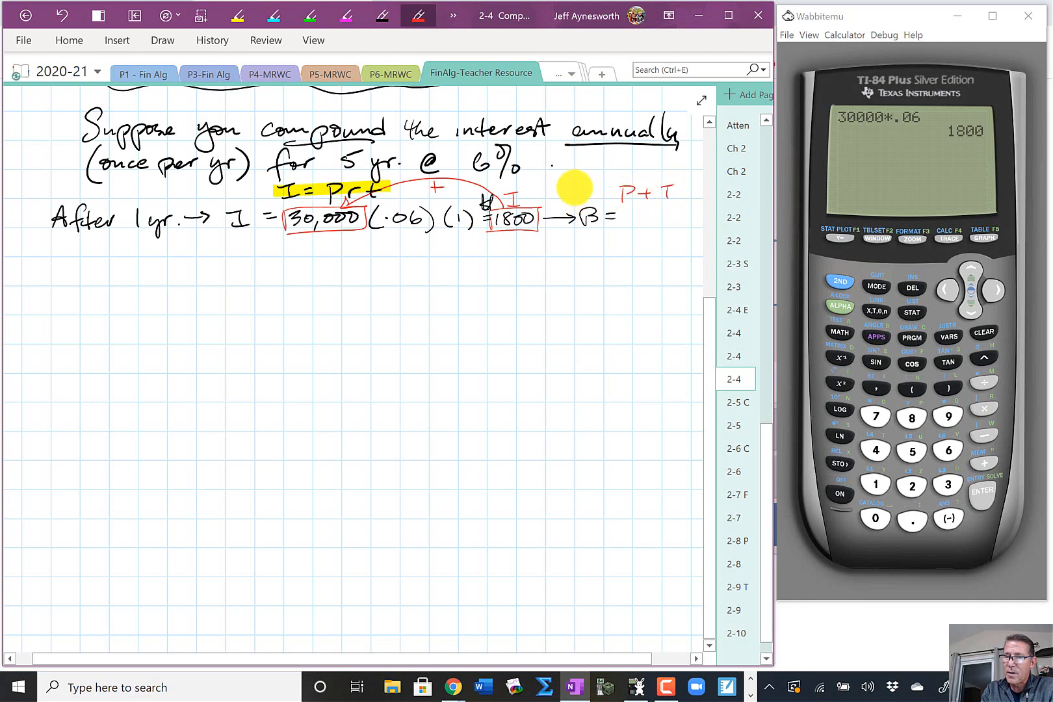
pyautogui.moveTo(573, 200)
pyautogui.mouseDown()
pyautogui.moveTo(581, 191)
pyautogui.moveTo(573, 200)
pyautogui.mouseUp()
pyautogui.moveTo(597, 190); pyautogui.dragTo(607, 196)
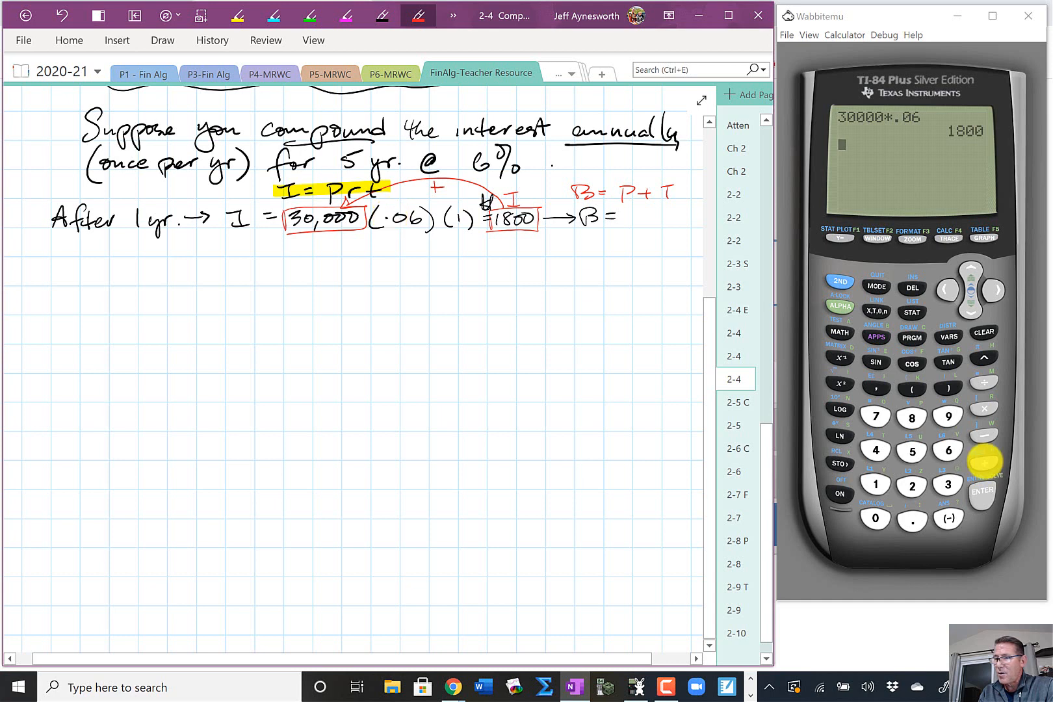
# Add 30000 to the previous answer on the calculator.
pyautogui.click(983, 463)
pyautogui.click(948, 484)
pyautogui.click(875, 518)
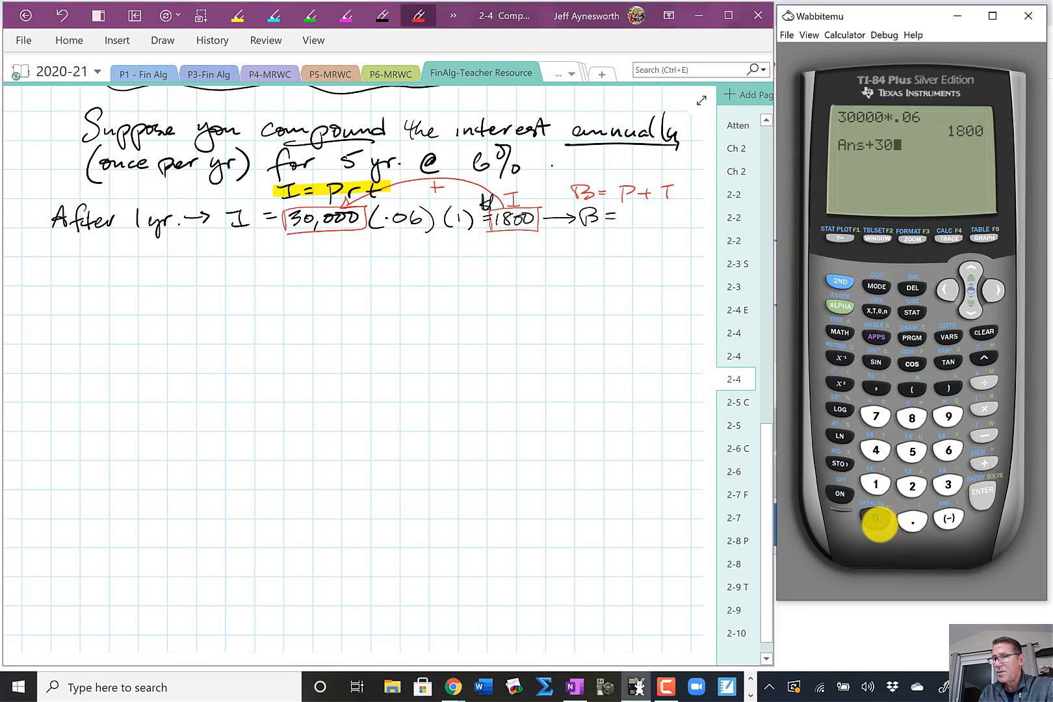
pyautogui.click(875, 518)
pyautogui.click(875, 518)
pyautogui.click(876, 518)
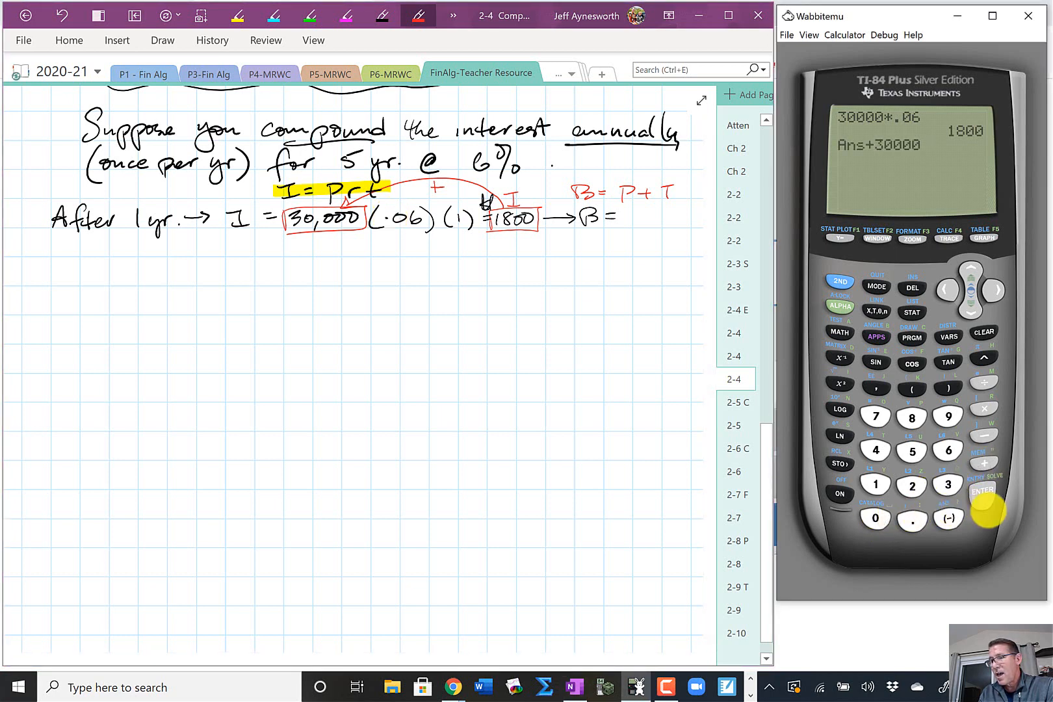
pyautogui.click(984, 490)
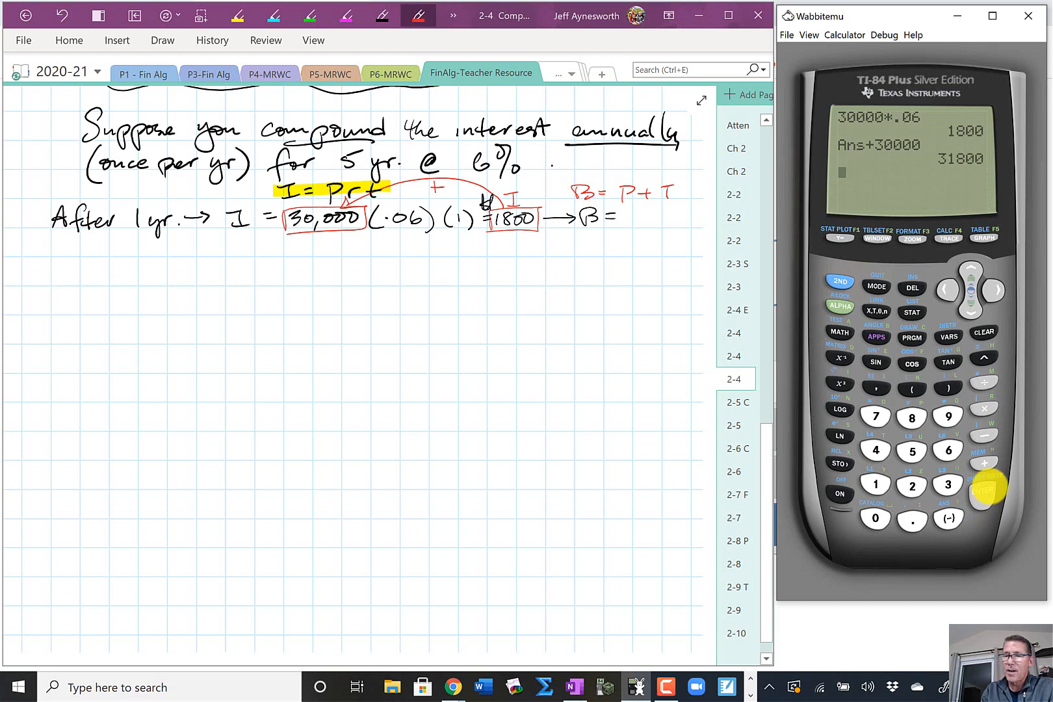
# Handwrite the first-year balance as "$31,800" with the black pen.
pyautogui.click(388, 16)
pyautogui.moveTo(627, 209)
pyautogui.mouseDown()
pyautogui.moveTo(627, 224)
pyautogui.moveTo(650, 229)
pyautogui.moveTo(667, 212)
pyautogui.mouseUp()
pyautogui.moveTo(677, 211); pyautogui.dragTo(675, 212)
pyautogui.moveTo(686, 211); pyautogui.dragTo(616, 218)
pyautogui.moveTo(619, 201); pyautogui.dragTo(618, 221)
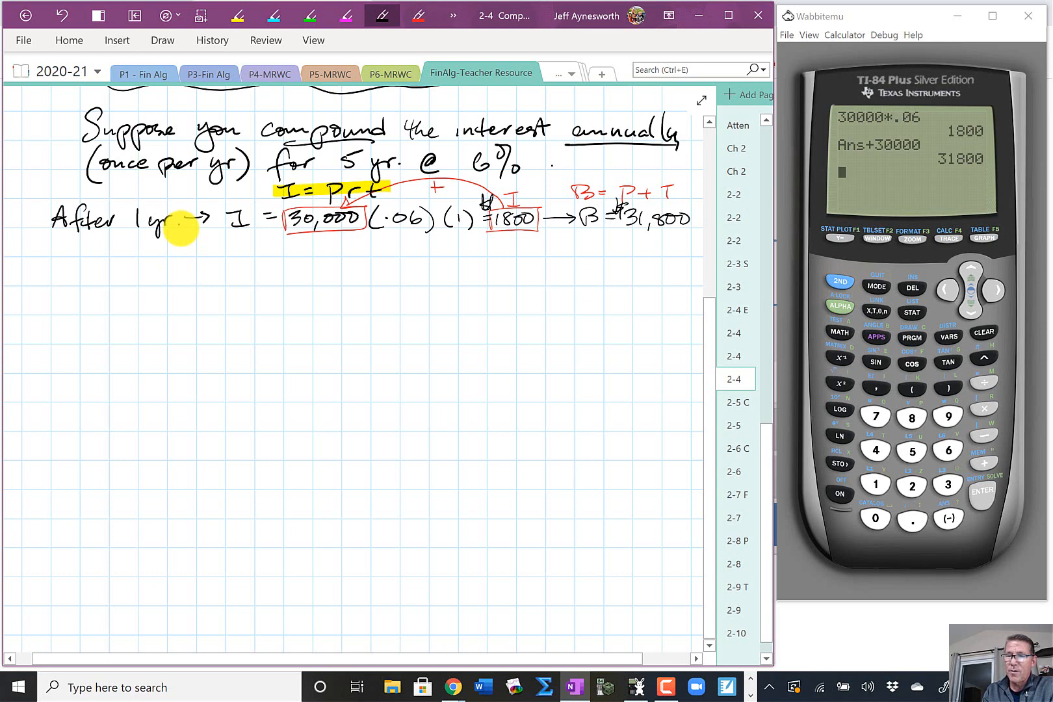
# Start the line "After 2nd yr. → I =" in black, then box the first-year balance and carry it down in red as "31,800" with an arrow.
pyautogui.moveTo(57, 269)
pyautogui.mouseDown()
pyautogui.moveTo(70, 268)
pyautogui.moveTo(70, 279)
pyautogui.moveTo(139, 260)
pyautogui.moveTo(149, 282)
pyautogui.moveTo(177, 282)
pyautogui.moveTo(252, 261)
pyautogui.moveTo(259, 273)
pyautogui.moveTo(280, 272)
pyautogui.mouseUp()
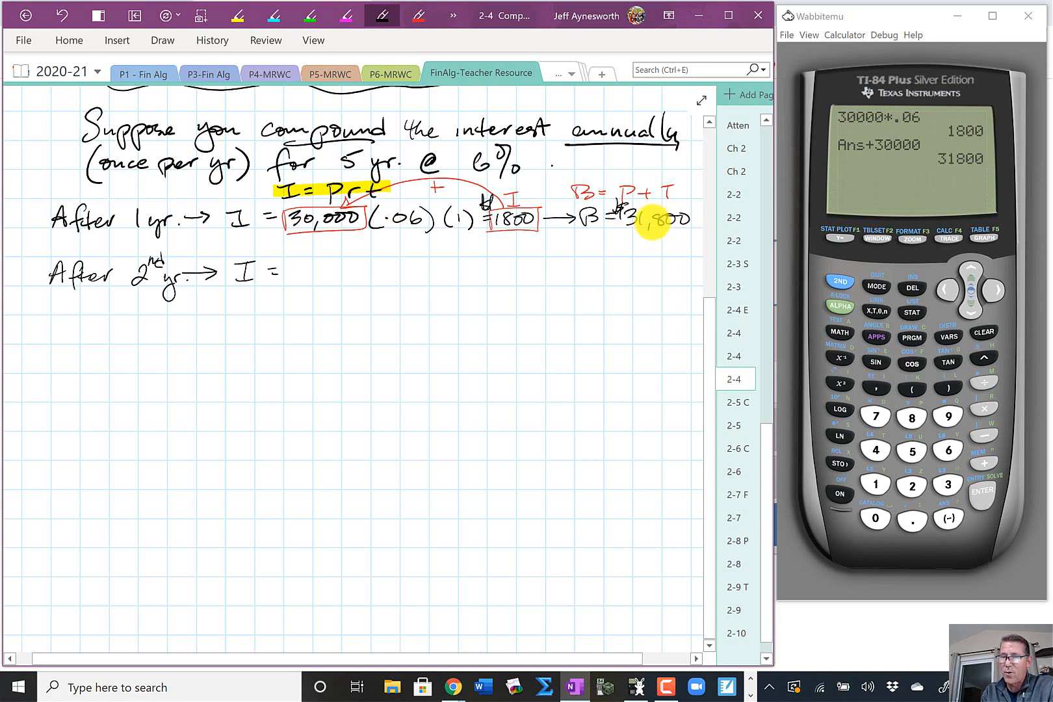
pyautogui.click(419, 15)
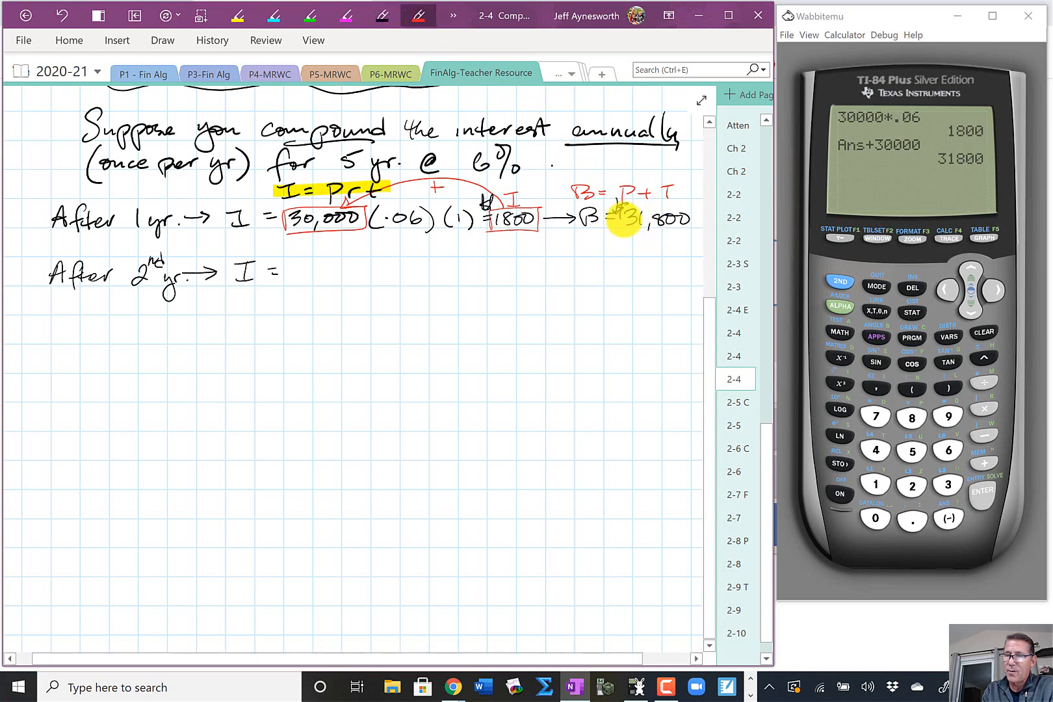
pyautogui.moveTo(626, 204)
pyautogui.mouseDown()
pyautogui.moveTo(695, 224)
pyautogui.moveTo(623, 209)
pyautogui.moveTo(606, 238)
pyautogui.moveTo(320, 252)
pyautogui.moveTo(381, 256)
pyautogui.moveTo(319, 260)
pyautogui.moveTo(301, 275)
pyautogui.moveTo(315, 282)
pyautogui.moveTo(371, 265)
pyautogui.mouseUp()
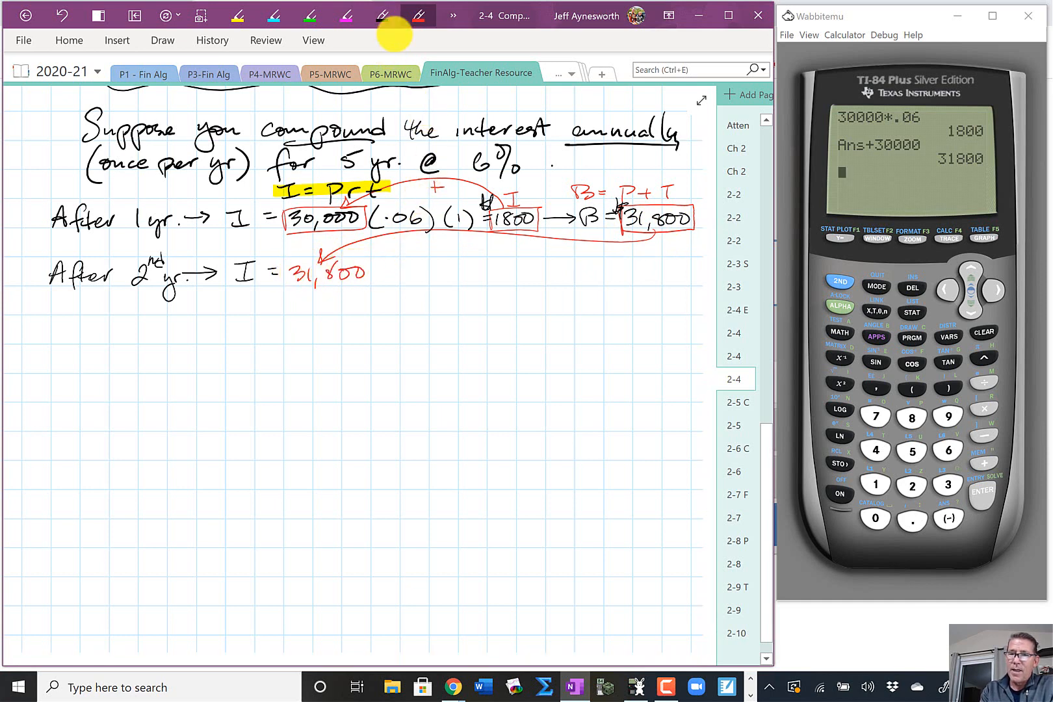
# Handwrite the rate and time factors "(.06)(1) =" after 31,800 in the second-year line with the black pen.
pyautogui.click(383, 19)
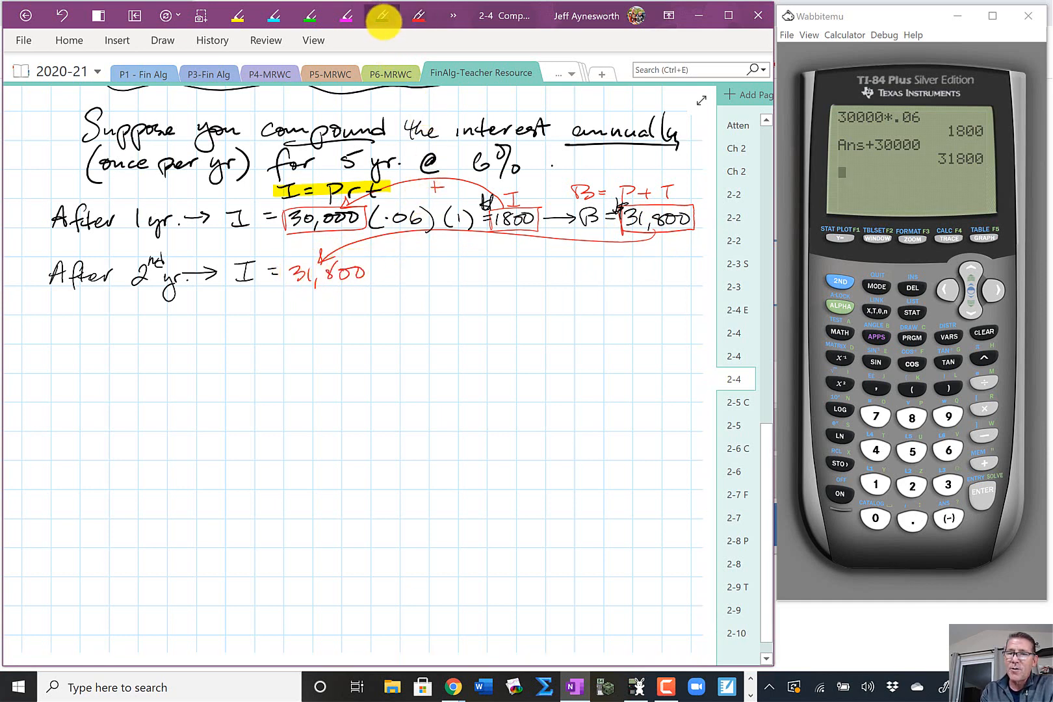
pyautogui.moveTo(387, 260)
pyautogui.mouseDown()
pyautogui.moveTo(389, 288)
pyautogui.moveTo(421, 269)
pyautogui.moveTo(403, 266)
pyautogui.mouseUp()
pyautogui.click(392, 278)
pyautogui.moveTo(421, 263)
pyautogui.mouseDown()
pyautogui.moveTo(416, 273)
pyautogui.moveTo(432, 285)
pyautogui.moveTo(453, 281)
pyautogui.mouseUp()
pyautogui.moveTo(460, 266)
pyautogui.mouseDown()
pyautogui.moveTo(463, 282)
pyautogui.moveTo(490, 271)
pyautogui.mouseUp()
pyautogui.moveTo(480, 276); pyautogui.dragTo(490, 277)
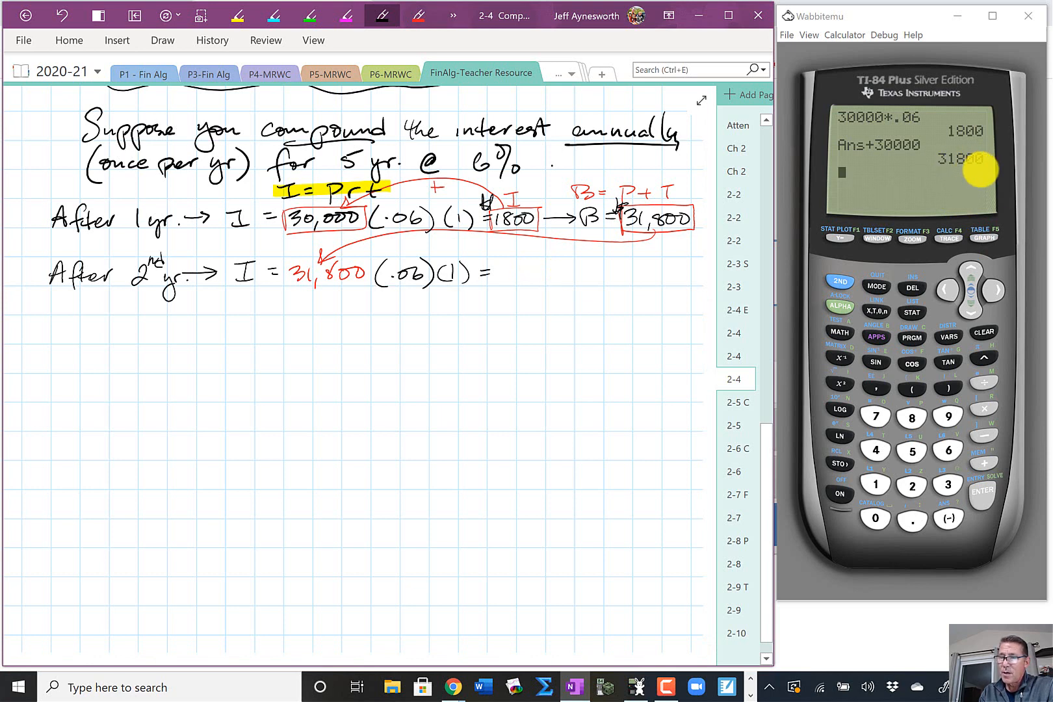
# Multiply the first-year balance held as the previous answer by .06 on the calculator.
pyautogui.click(982, 408)
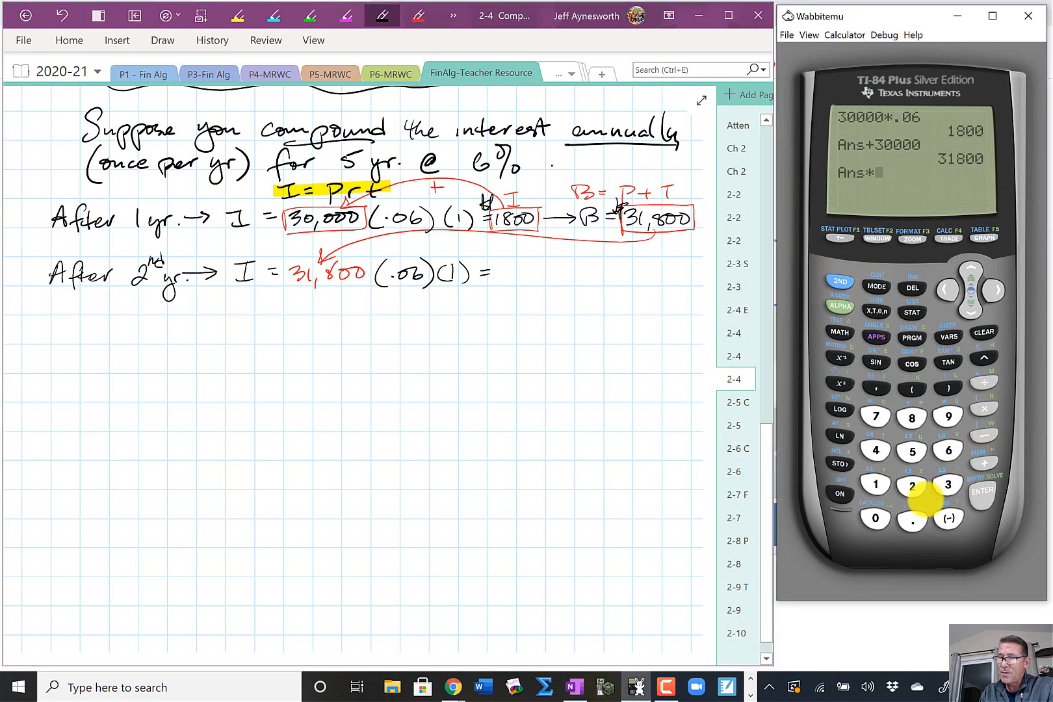
pyautogui.click(912, 520)
pyautogui.click(875, 518)
pyautogui.click(948, 451)
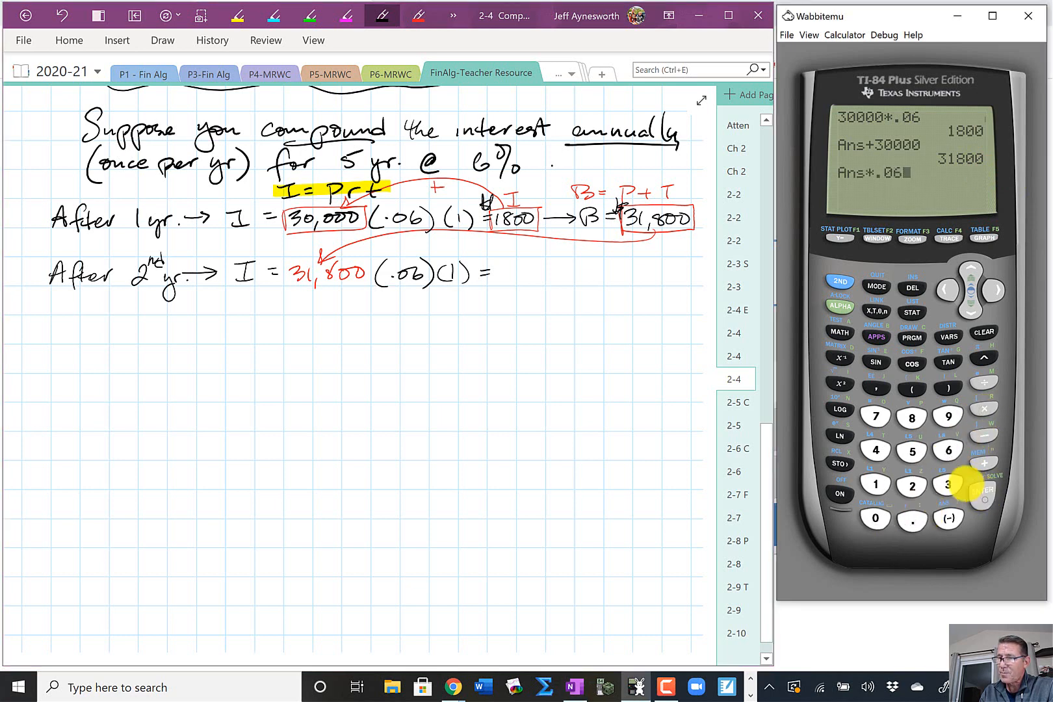
pyautogui.click(981, 492)
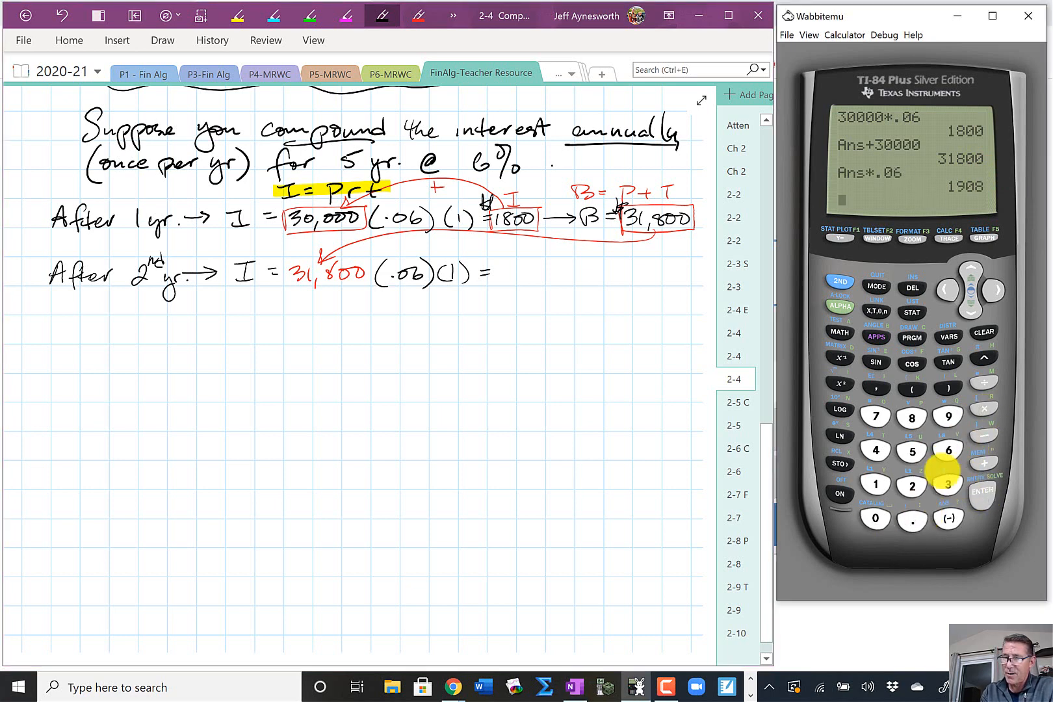
# Handwrite the second-year interest and the start of the balance as "$1908 → B =".
pyautogui.click(505, 275)
pyautogui.moveTo(505, 275)
pyautogui.mouseDown()
pyautogui.moveTo(553, 268)
pyautogui.moveTo(489, 264)
pyautogui.mouseUp()
pyautogui.moveTo(494, 249); pyautogui.dragTo(494, 270)
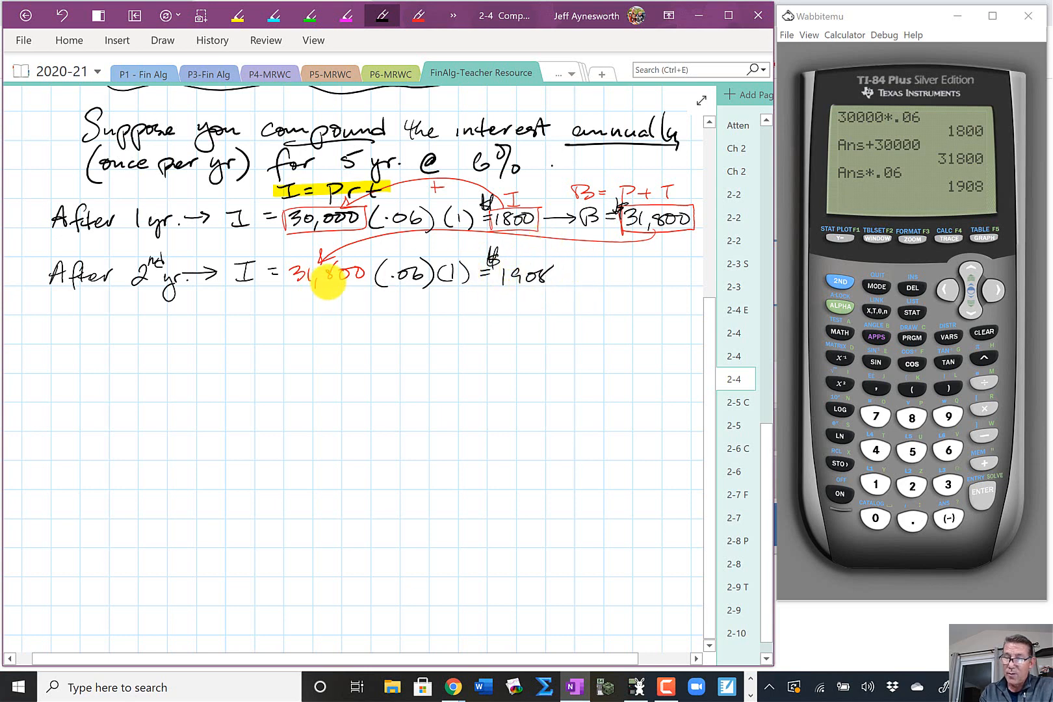
pyautogui.moveTo(568, 275); pyautogui.dragTo(646, 264)
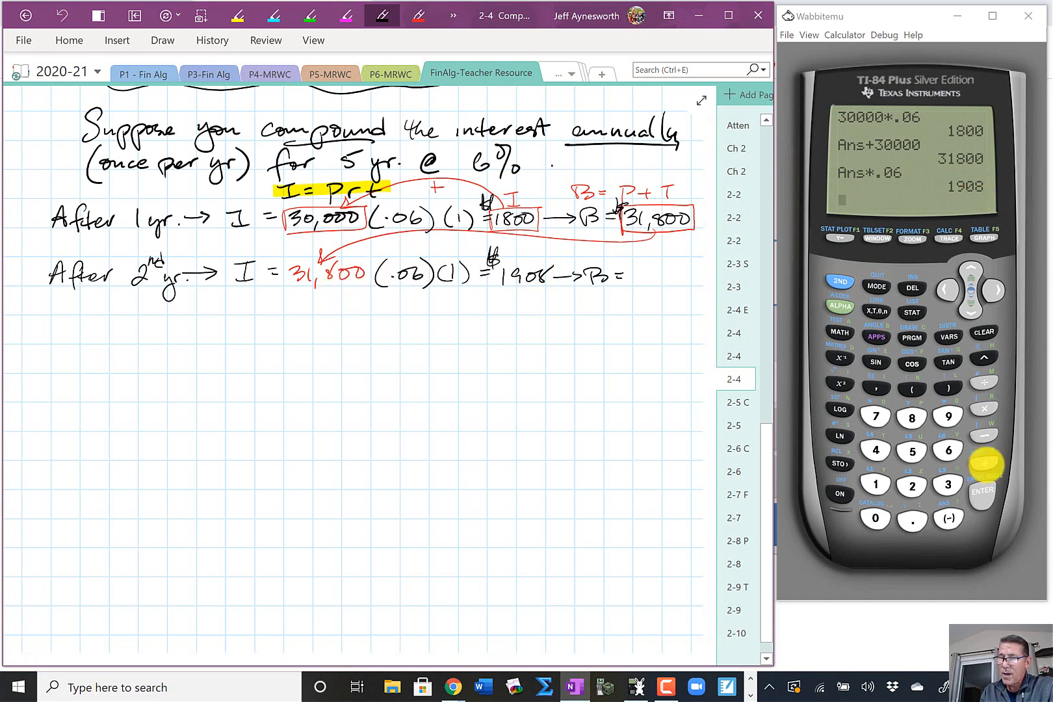
# Add 31800 to the previous answer on the calculator.
pyautogui.click(984, 463)
pyautogui.click(948, 484)
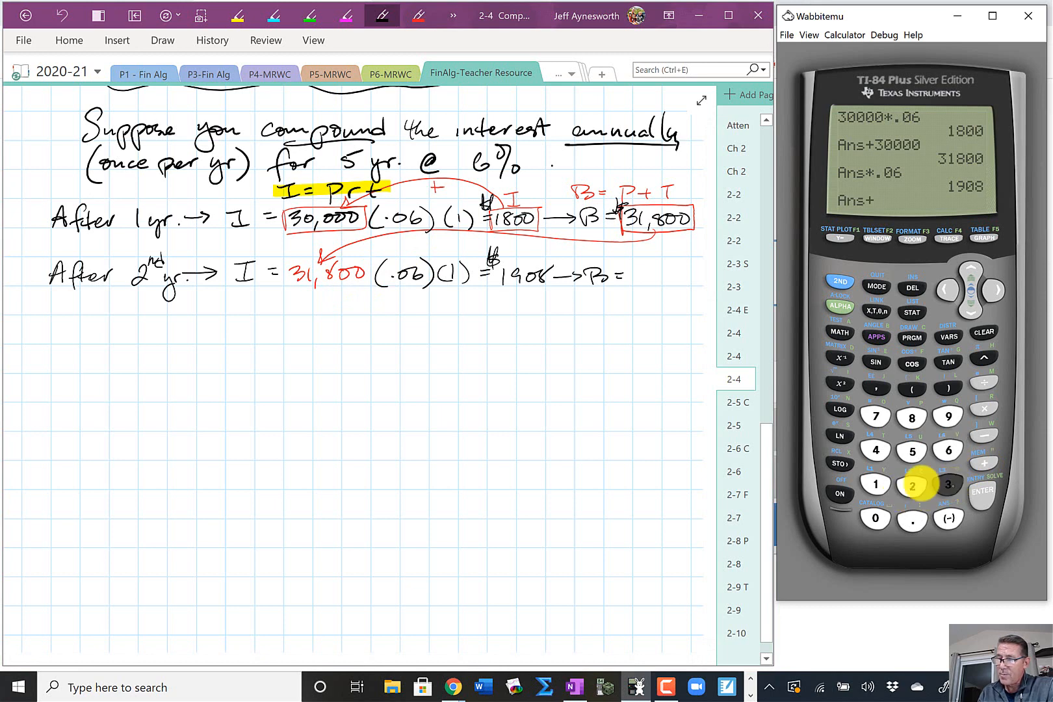
pyautogui.click(876, 484)
pyautogui.click(911, 418)
pyautogui.click(878, 518)
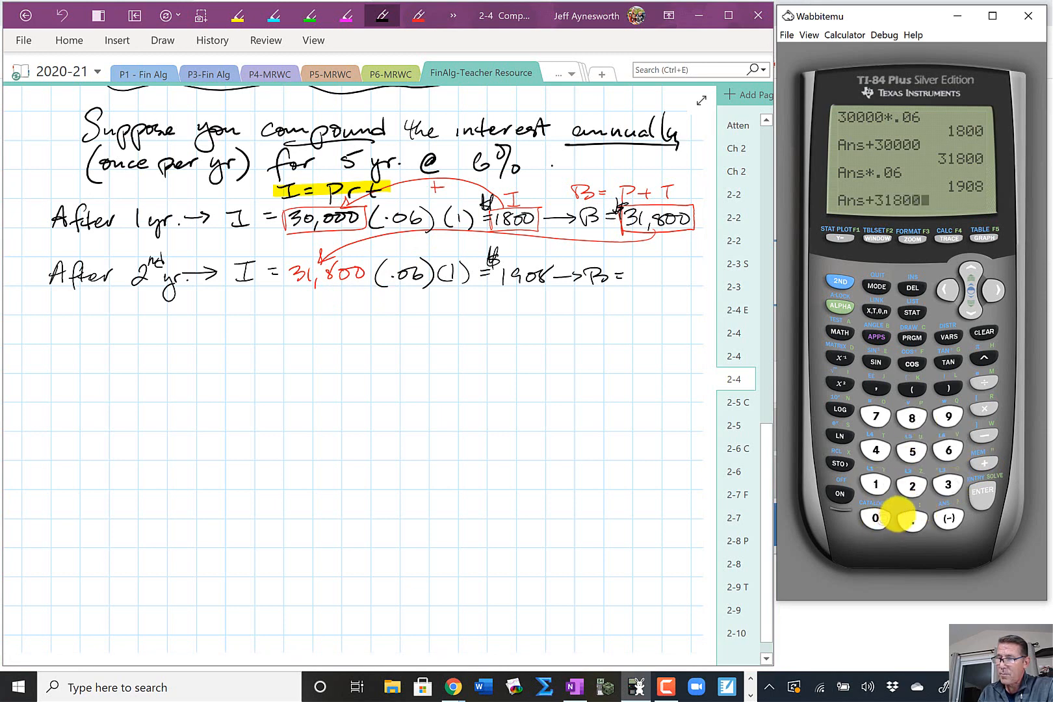
pyautogui.click(877, 518)
pyautogui.click(980, 509)
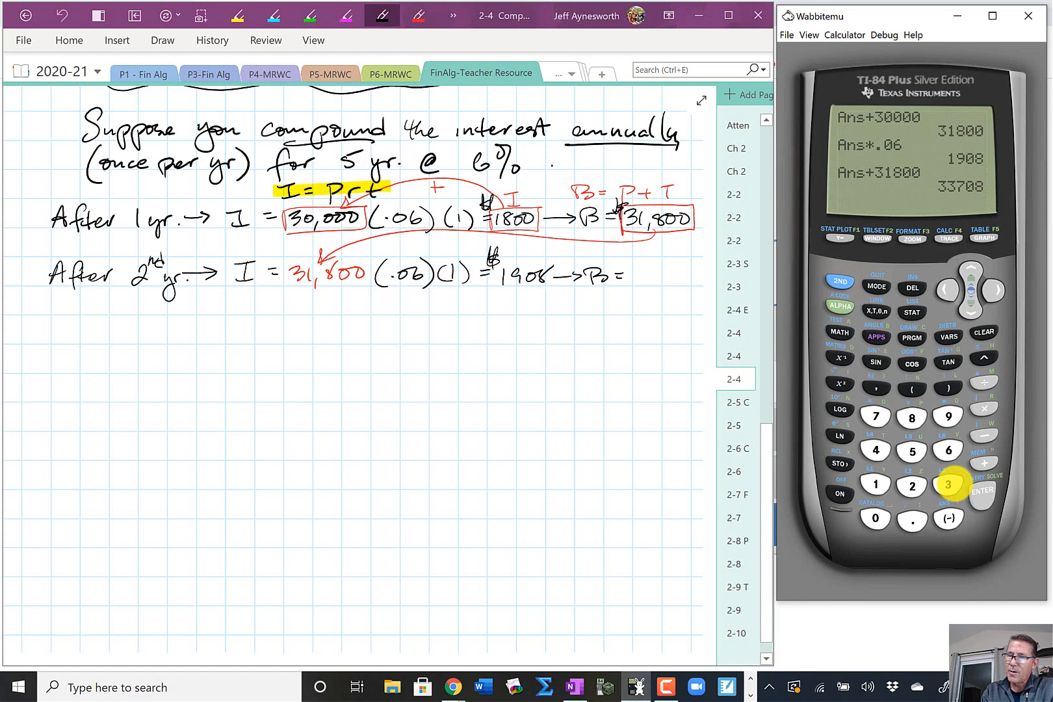
# Complete the second-year balance as "$33,708" and start the line "After 3rd yr → I =" below it in black.
pyautogui.click(623, 261)
pyautogui.moveTo(623, 261)
pyautogui.mouseDown()
pyautogui.moveTo(653, 280)
pyautogui.moveTo(693, 275)
pyautogui.moveTo(682, 258)
pyautogui.mouseUp()
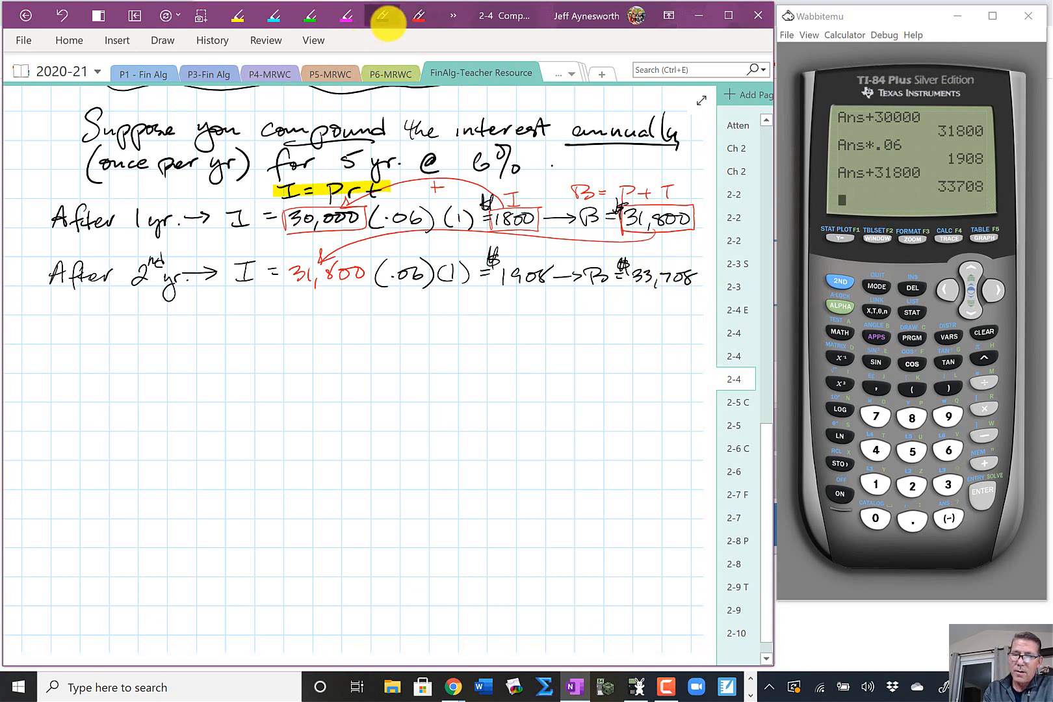
pyautogui.click(385, 18)
pyautogui.moveTo(66, 324)
pyautogui.mouseDown()
pyautogui.moveTo(52, 331)
pyautogui.moveTo(167, 312)
pyautogui.moveTo(167, 330)
pyautogui.mouseUp()
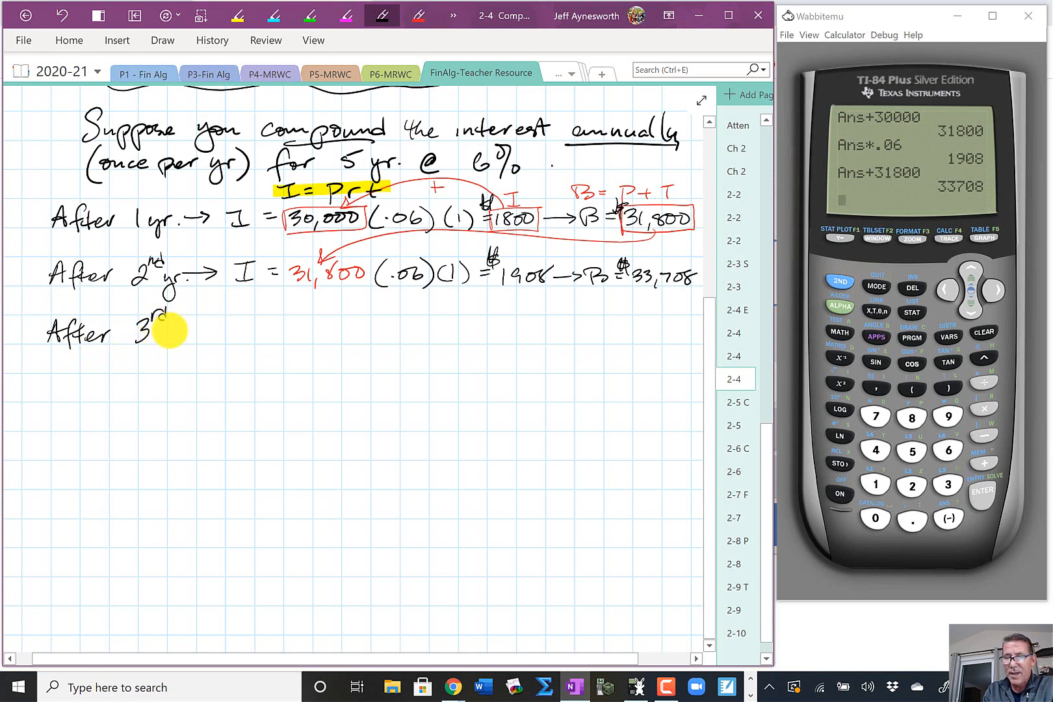
pyautogui.moveTo(167, 330)
pyautogui.mouseDown()
pyautogui.moveTo(184, 338)
pyautogui.moveTo(218, 327)
pyautogui.mouseUp()
pyautogui.moveTo(204, 334)
pyautogui.mouseDown()
pyautogui.moveTo(221, 331)
pyautogui.moveTo(216, 339)
pyautogui.moveTo(254, 317)
pyautogui.mouseUp()
pyautogui.click(62, 15)
pyautogui.moveTo(245, 319); pyautogui.dragTo(243, 338)
pyautogui.moveTo(234, 338); pyautogui.dragTo(281, 327)
pyautogui.moveTo(268, 336); pyautogui.dragTo(282, 335)
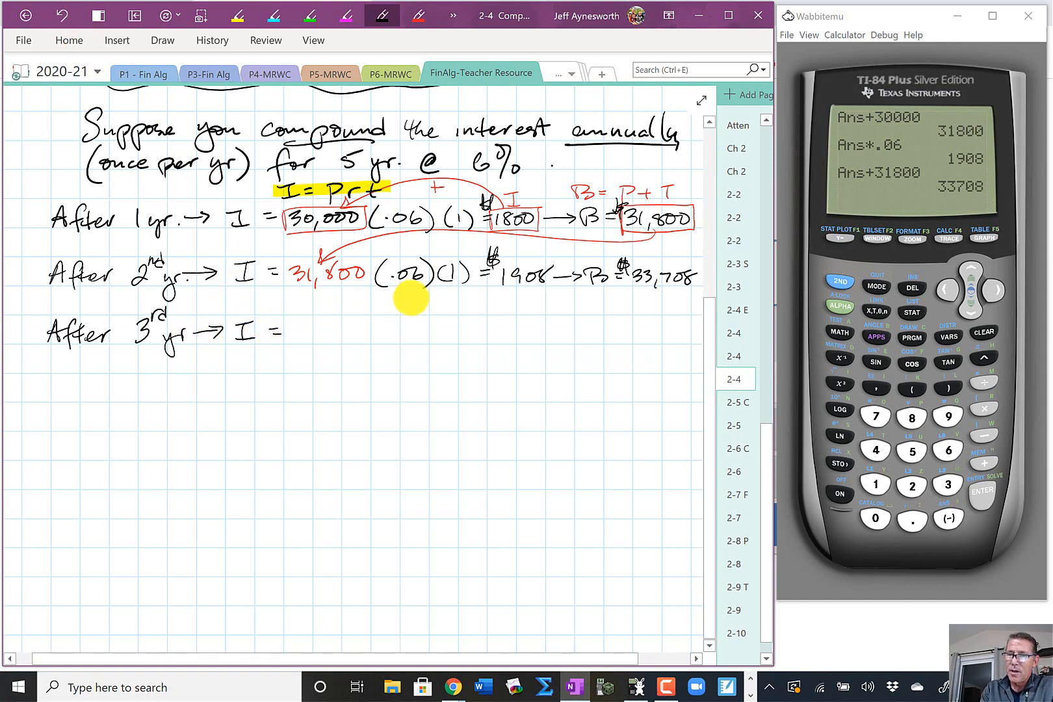
# Draw a red arrow from the second-year balance to the third-year line and write "33,708" there as the principal.
pyautogui.click(418, 16)
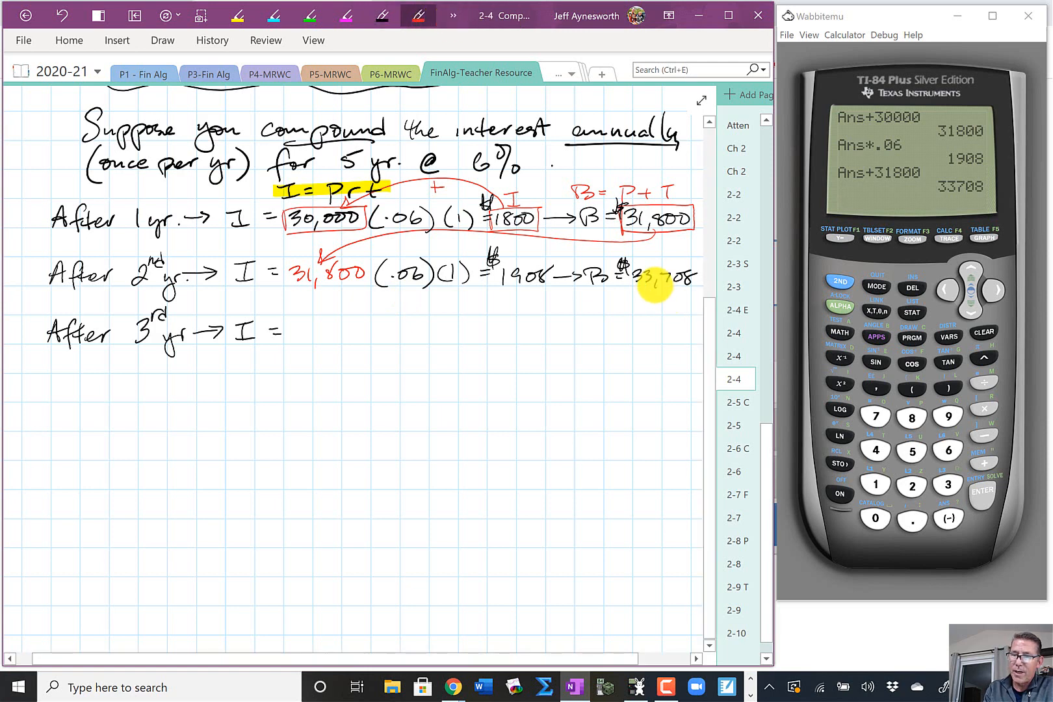
pyautogui.moveTo(653, 284)
pyautogui.mouseDown()
pyautogui.moveTo(388, 292)
pyautogui.moveTo(303, 315)
pyautogui.mouseUp()
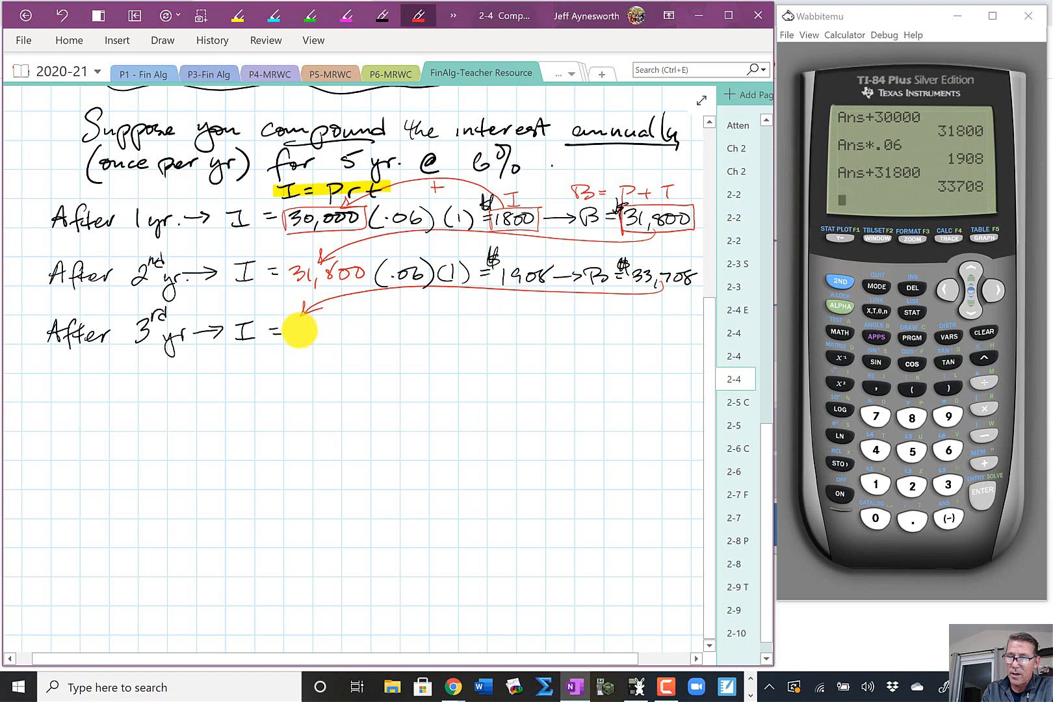
pyautogui.moveTo(307, 332); pyautogui.dragTo(376, 329)
pyautogui.click(62, 15)
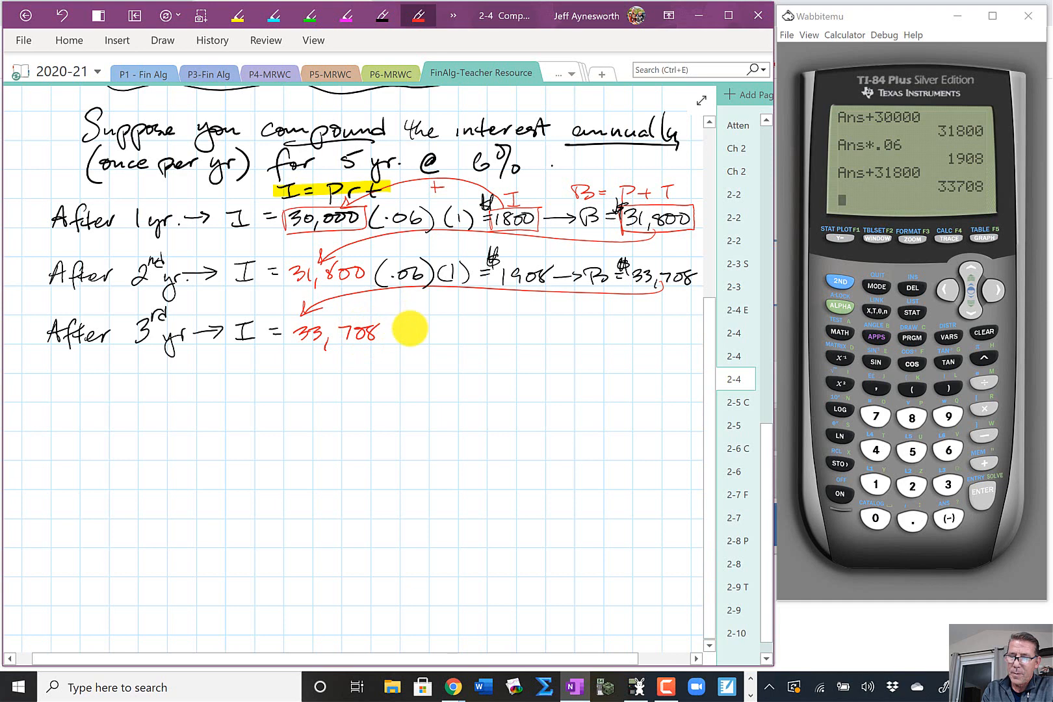
# Handwrite the rate and time factors "(.06)(1) =" after 33,708 in the third-year line with the black pen.
pyautogui.click(383, 19)
pyautogui.moveTo(390, 320)
pyautogui.mouseDown()
pyautogui.moveTo(386, 349)
pyautogui.moveTo(426, 338)
pyautogui.mouseUp()
pyautogui.click(398, 345)
pyautogui.moveTo(440, 323)
pyautogui.mouseDown()
pyautogui.moveTo(436, 344)
pyautogui.moveTo(460, 344)
pyautogui.mouseUp()
pyautogui.moveTo(472, 324)
pyautogui.mouseDown()
pyautogui.moveTo(476, 344)
pyautogui.moveTo(500, 330)
pyautogui.mouseUp()
pyautogui.moveTo(492, 338); pyautogui.dragTo(502, 338)
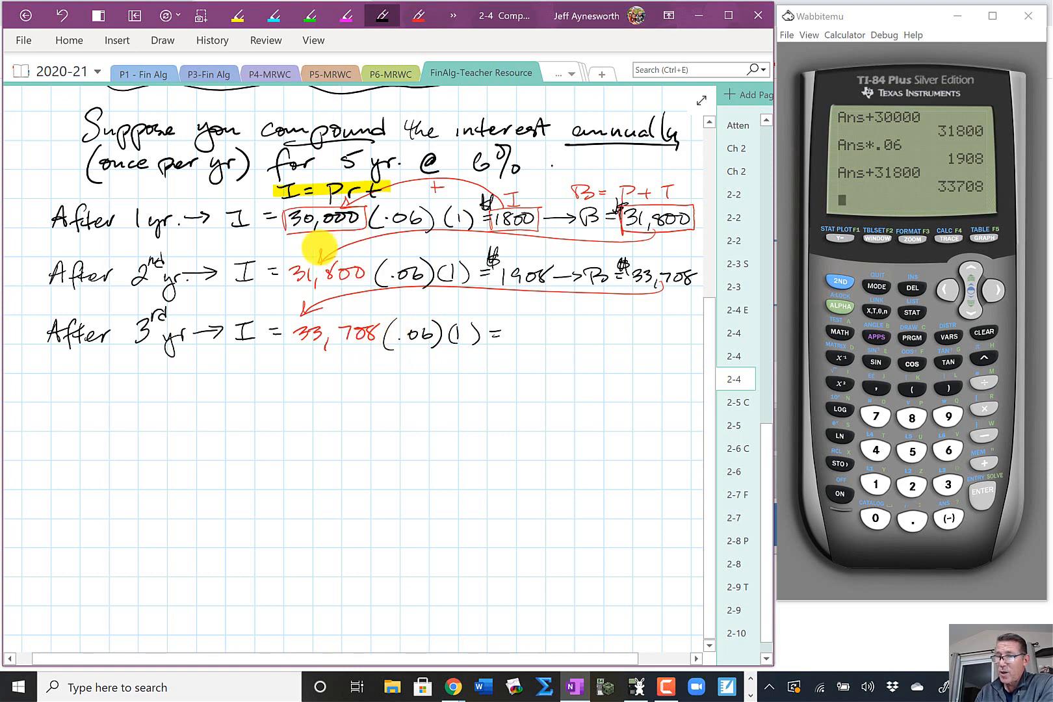
# Multiply the second-year balance held as the previous answer by .06 on the calculator.
pyautogui.click(984, 408)
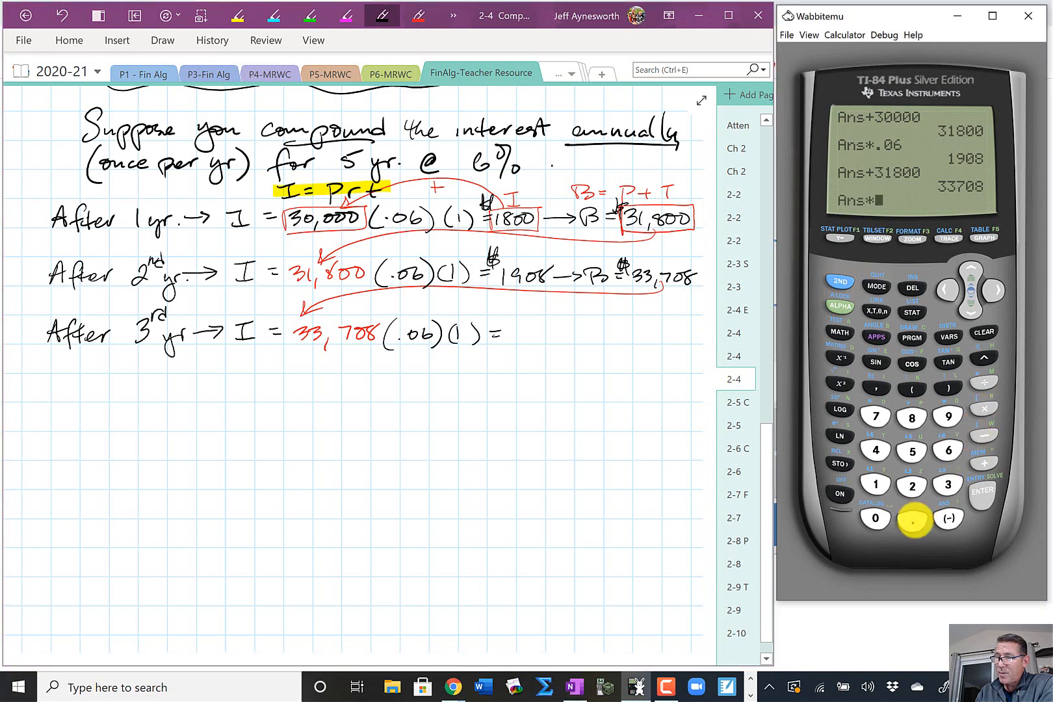
pyautogui.click(912, 520)
pyautogui.click(876, 518)
pyautogui.click(946, 450)
pyautogui.click(982, 491)
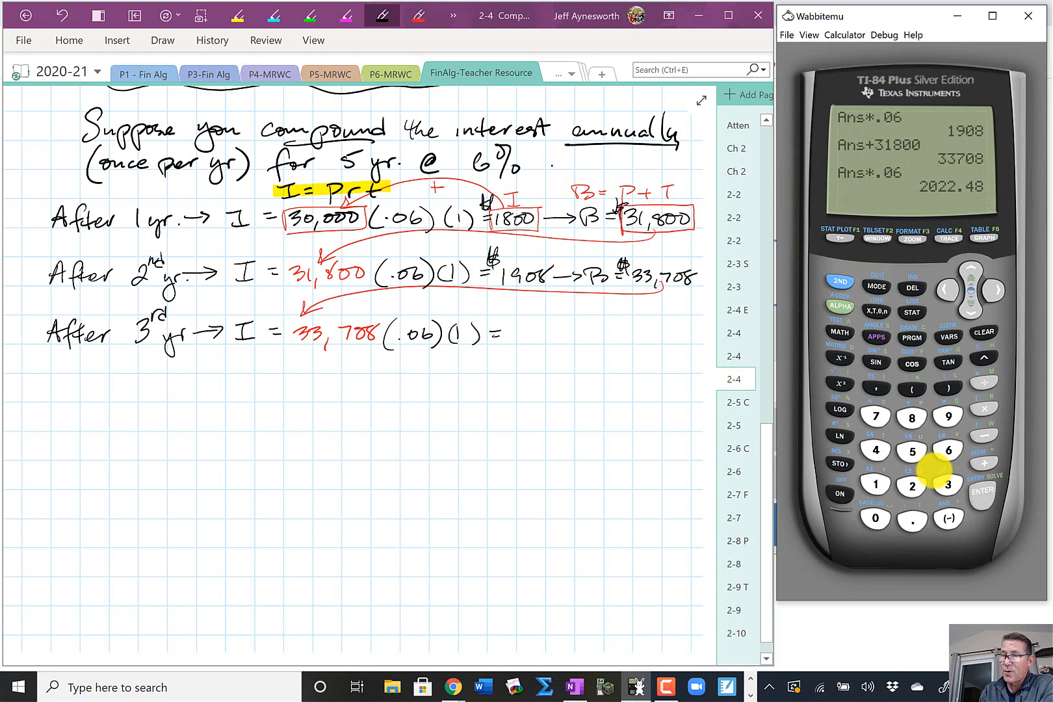
# Handwrite the third-year interest and the start of the balance as "$2022.48 → B =".
pyautogui.click(508, 330)
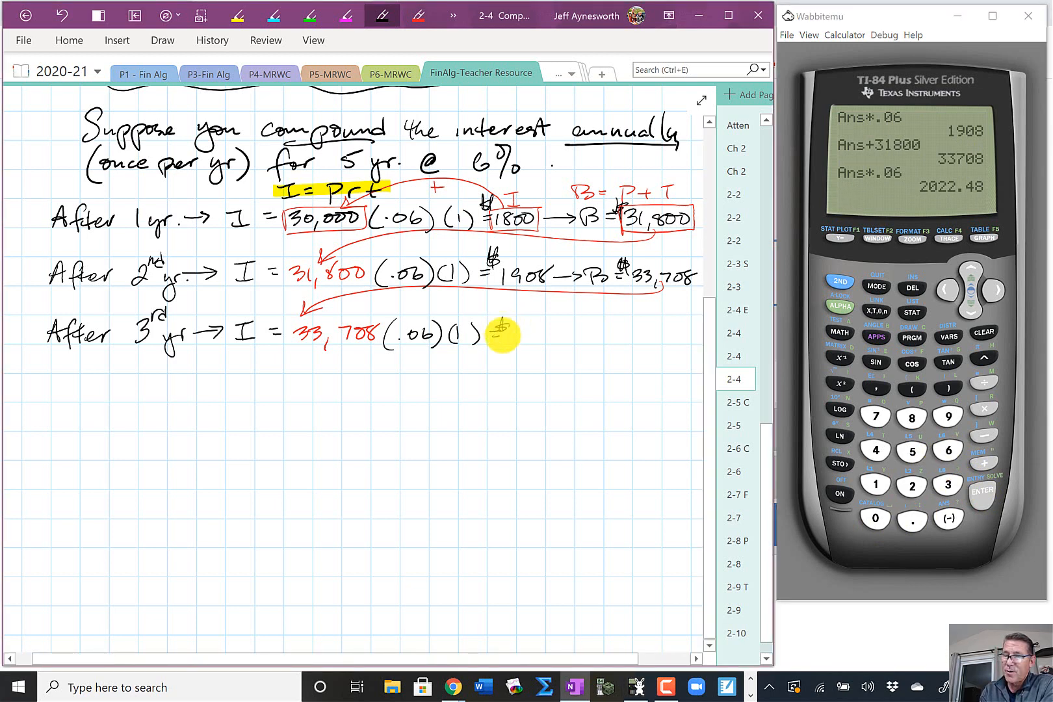
pyautogui.moveTo(517, 337); pyautogui.dragTo(655, 335)
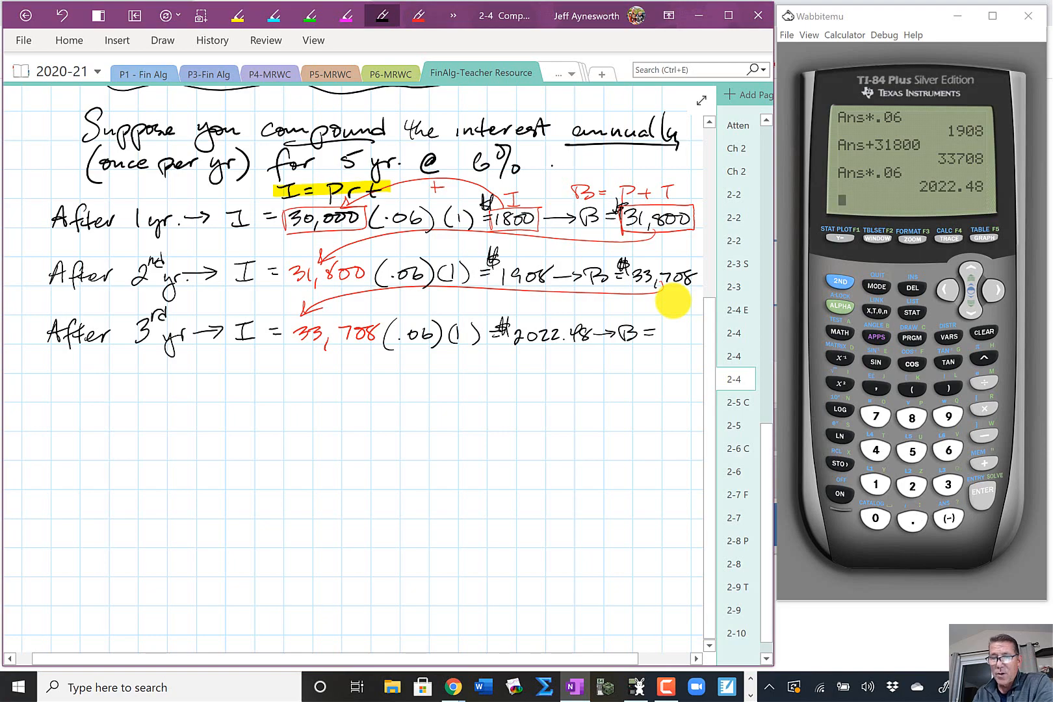
# Highlight in yellow the third-year principal, the third-year interest and the blank space for the balance after "B =".
pyautogui.scroll(4, 470, 404)
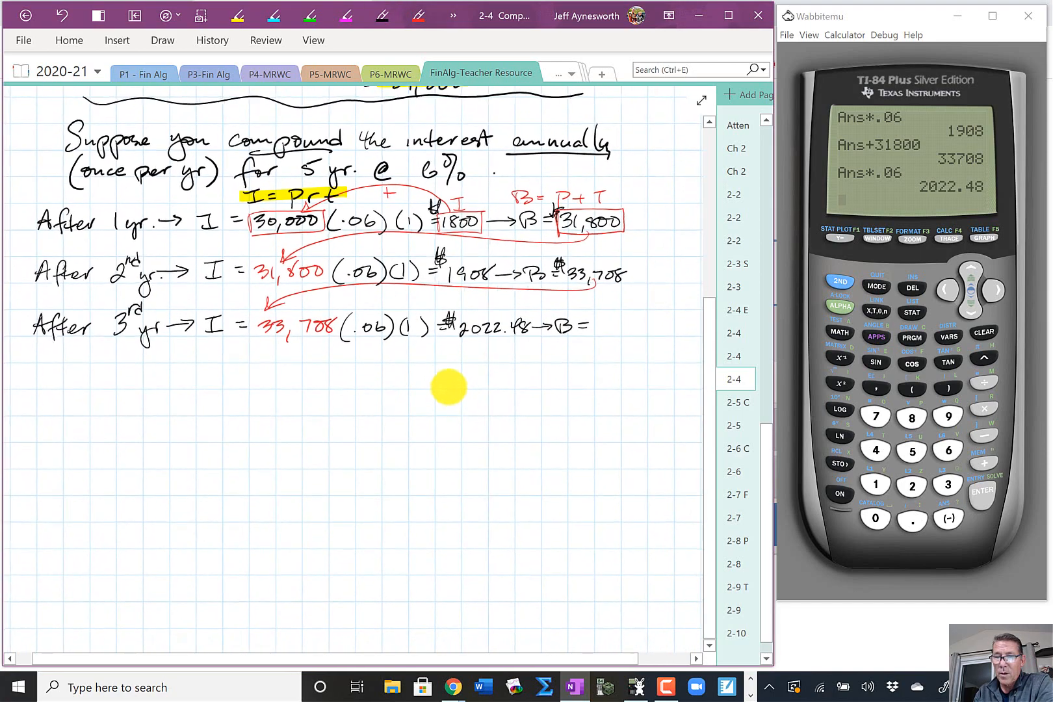
pyautogui.scroll(-3, 446, 387)
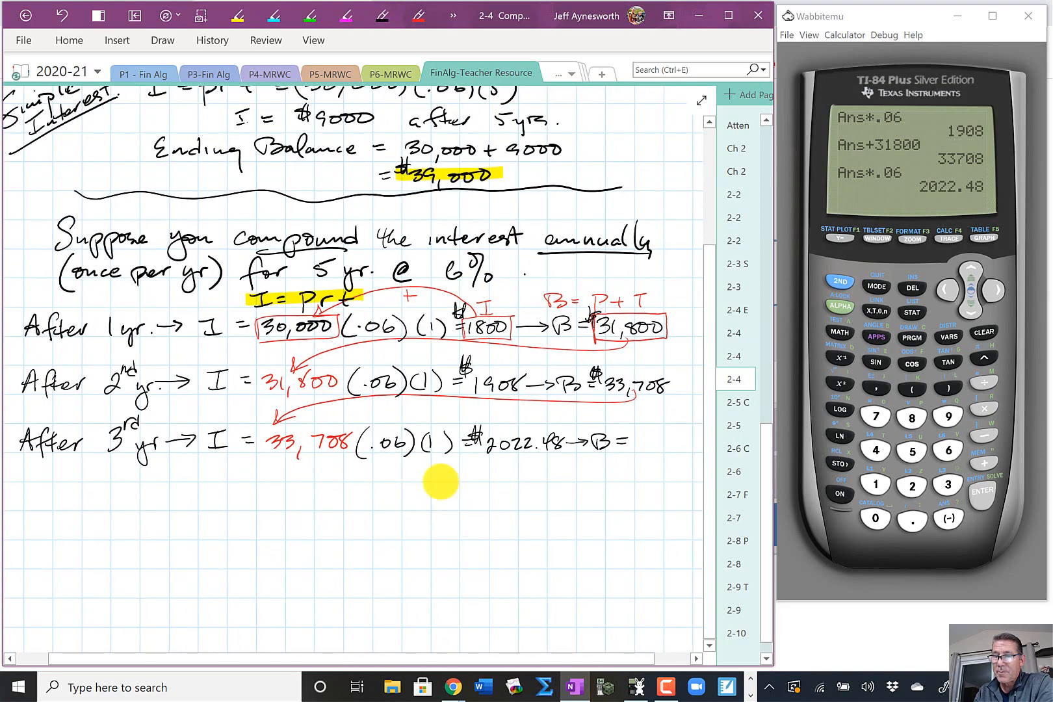
pyautogui.hscroll(1, 435, 481)
pyautogui.scroll(-1, 429, 454)
pyautogui.scroll(3, 421, 439)
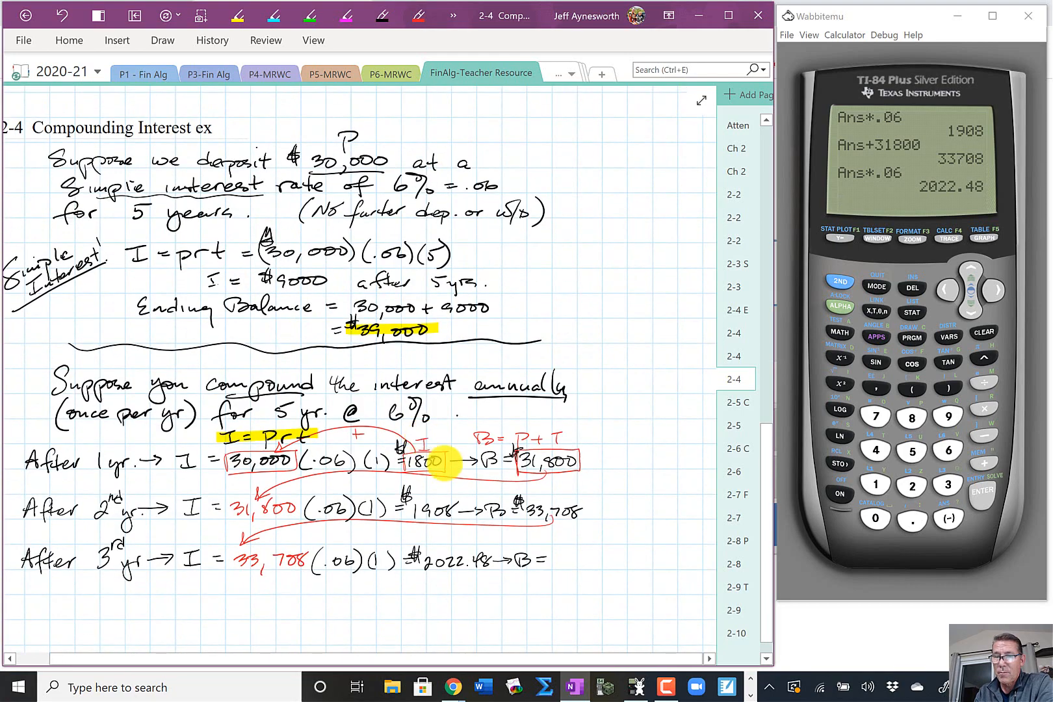
pyautogui.scroll(-3, 446, 468)
pyautogui.scroll(-1, 440, 300)
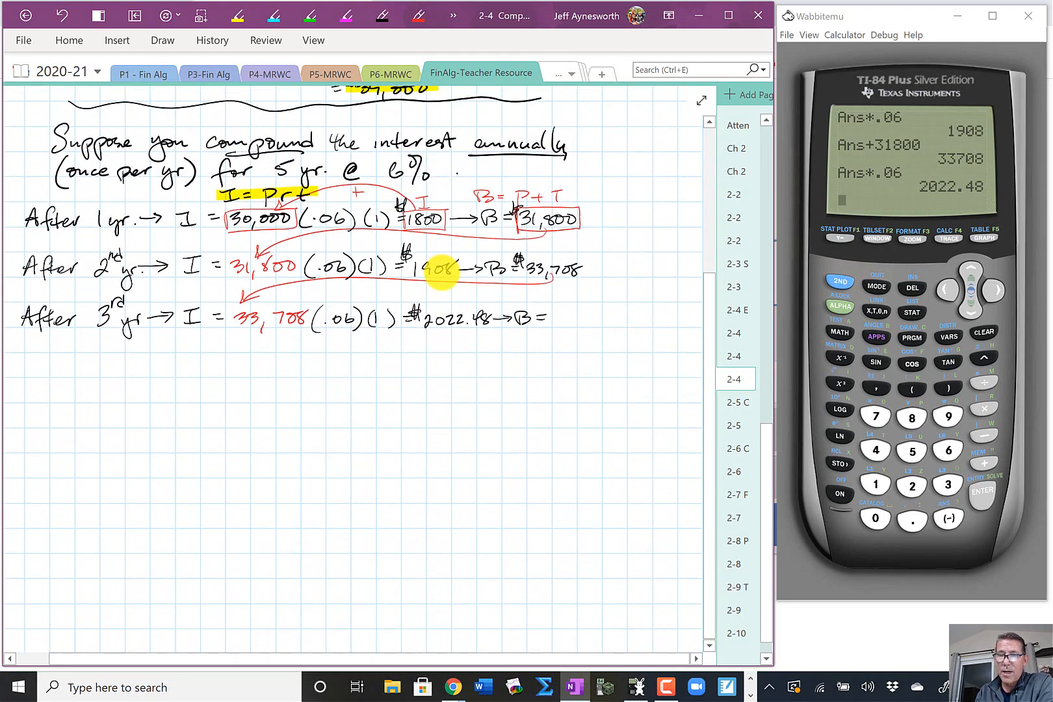
pyautogui.scroll(-1, 423, 337)
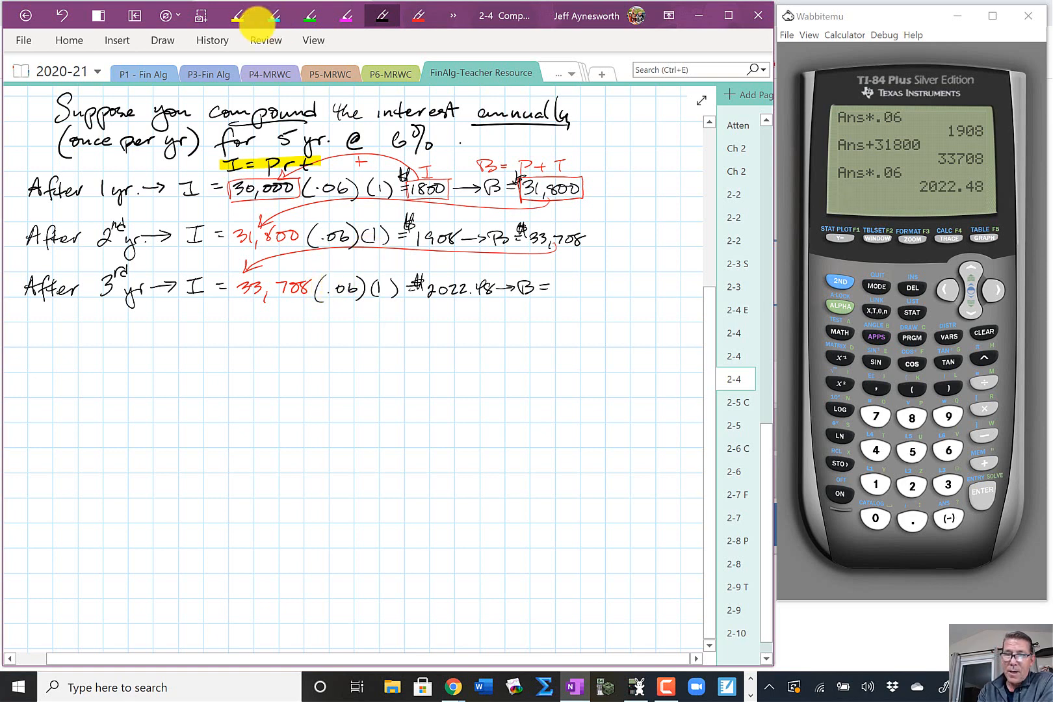
pyautogui.click(238, 15)
pyautogui.moveTo(239, 288); pyautogui.dragTo(307, 284)
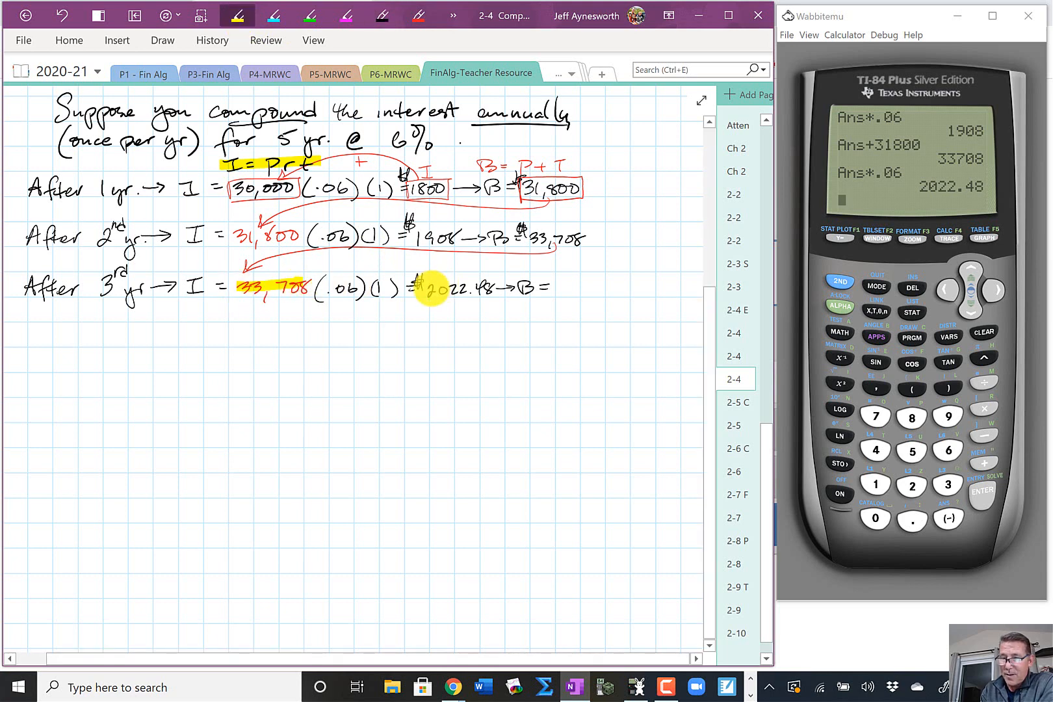
pyautogui.moveTo(426, 284); pyautogui.dragTo(466, 286)
pyautogui.moveTo(565, 290); pyautogui.dragTo(663, 289)
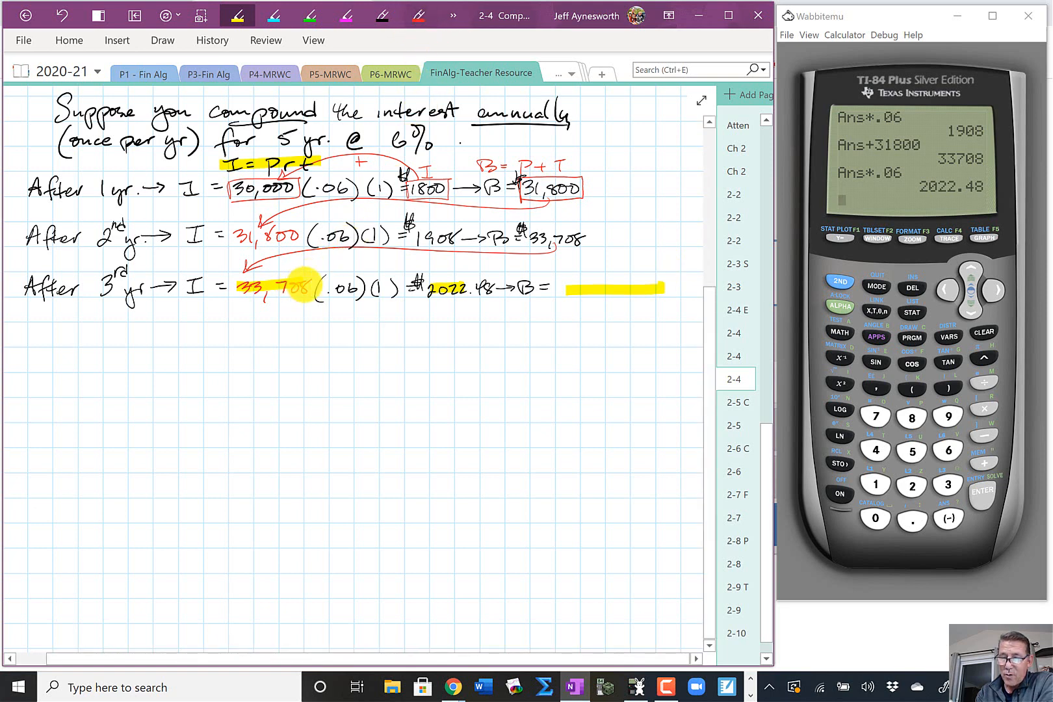
# Add 33708 to the third-year interest on the calculator and handwrite the balance "$35,730.48" in black on the third-year line.
pyautogui.click(385, 14)
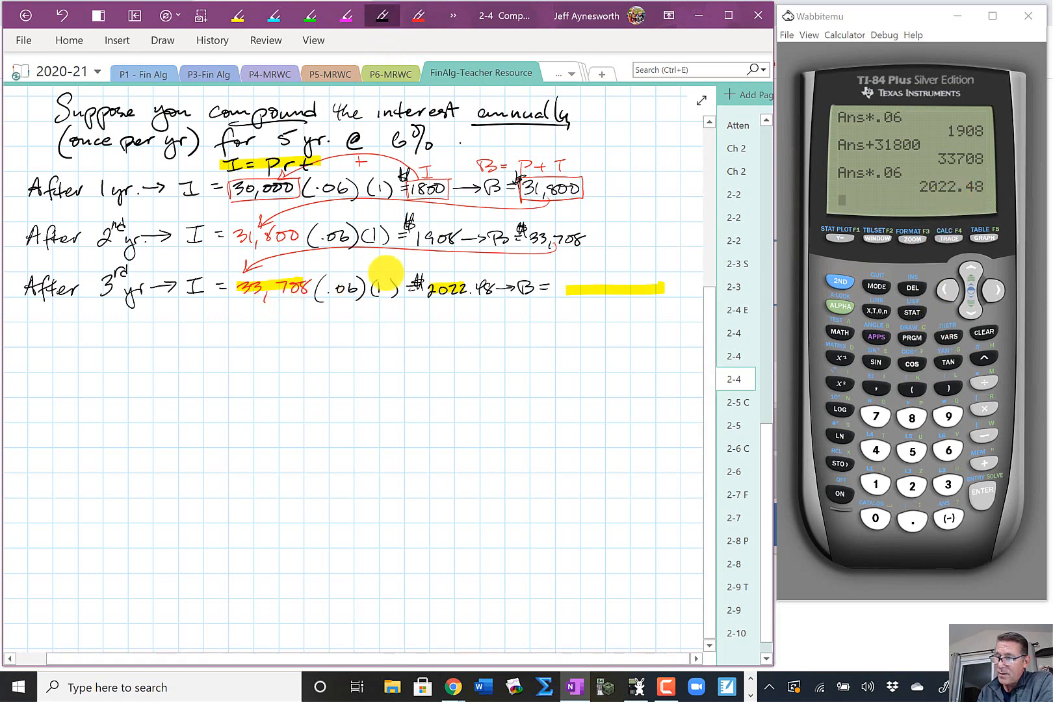
pyautogui.click(984, 463)
pyautogui.click(947, 484)
pyautogui.click(947, 484)
pyautogui.click(876, 417)
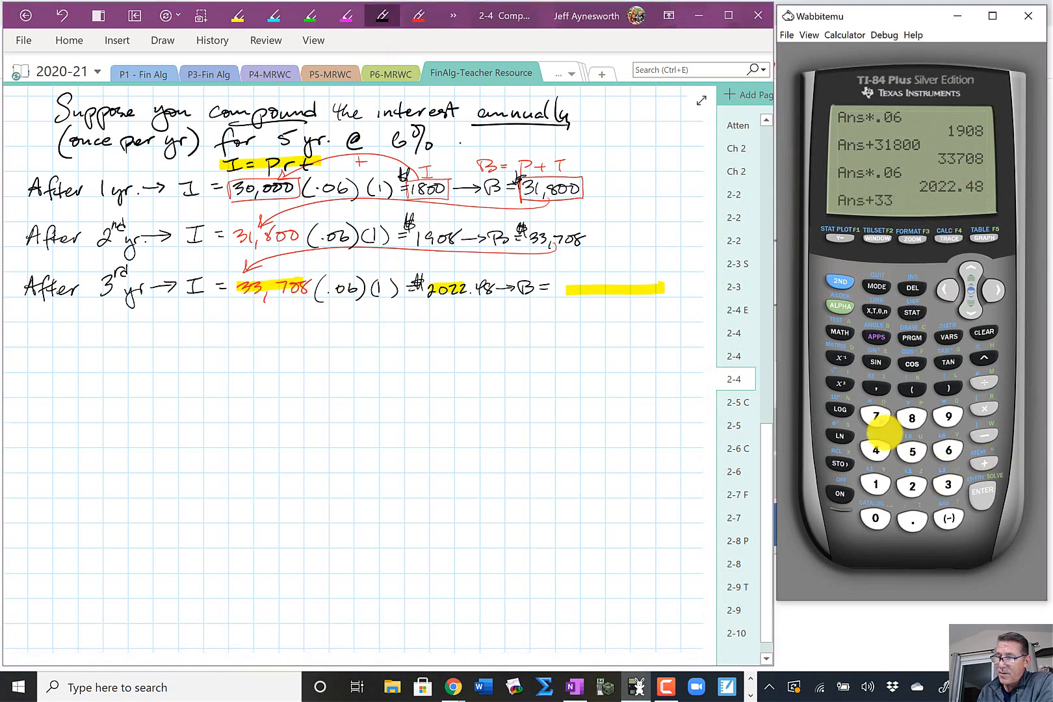
pyautogui.click(876, 517)
pyautogui.click(911, 418)
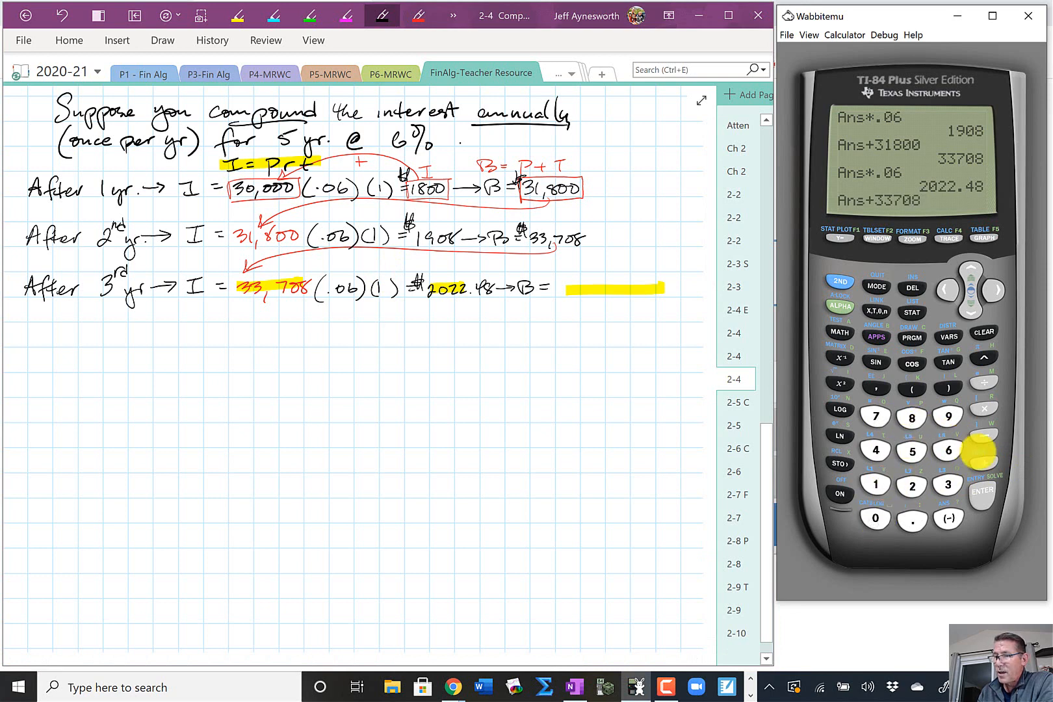
pyautogui.click(982, 490)
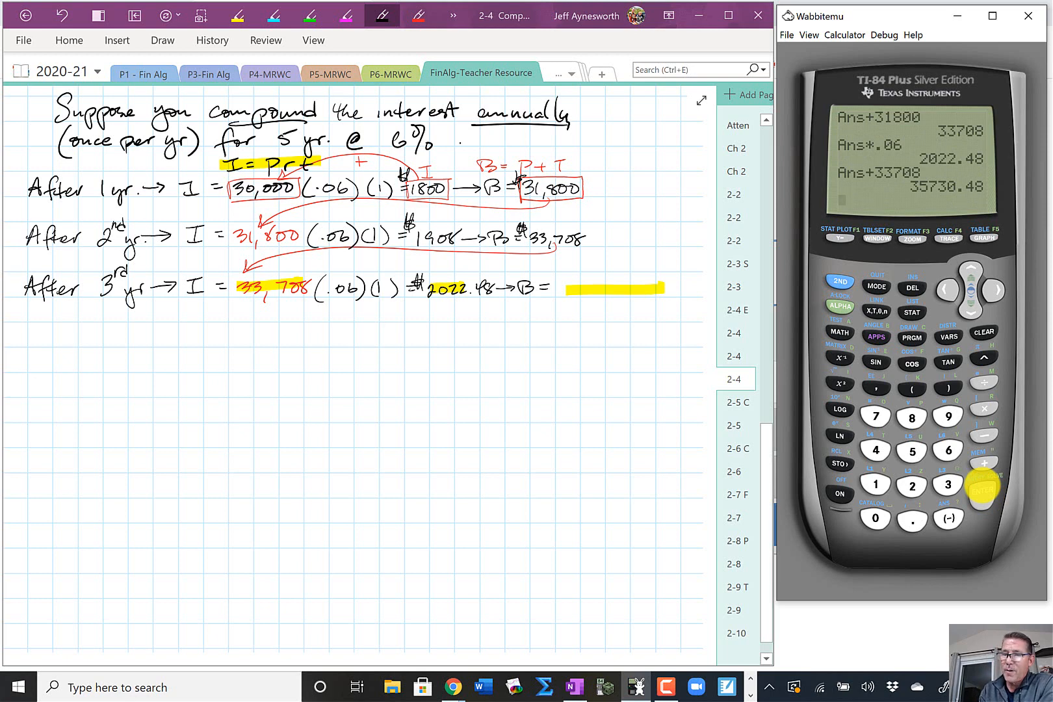
pyautogui.moveTo(564, 291)
pyautogui.mouseDown()
pyautogui.moveTo(626, 278)
pyautogui.moveTo(624, 294)
pyautogui.moveTo(690, 288)
pyautogui.mouseUp()
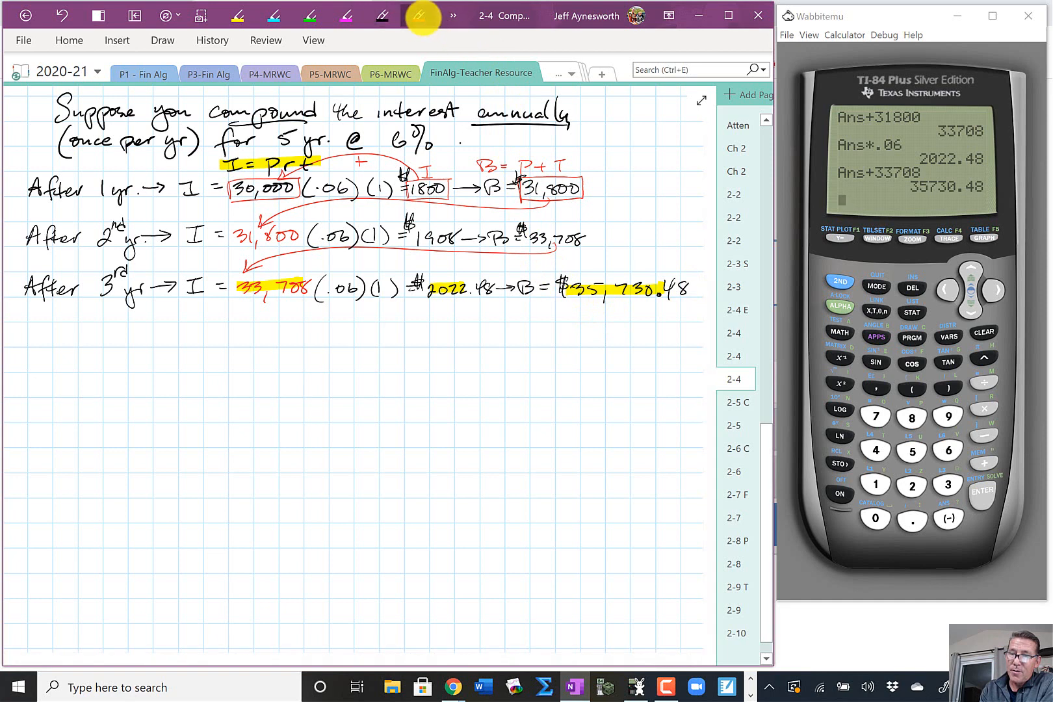
# Try drawing a red arrow from the third-year balance down to the start of the next line.
pyautogui.click(418, 16)
pyautogui.moveTo(588, 306)
pyautogui.mouseDown()
pyautogui.moveTo(218, 327)
pyautogui.moveTo(239, 328)
pyautogui.mouseUp()
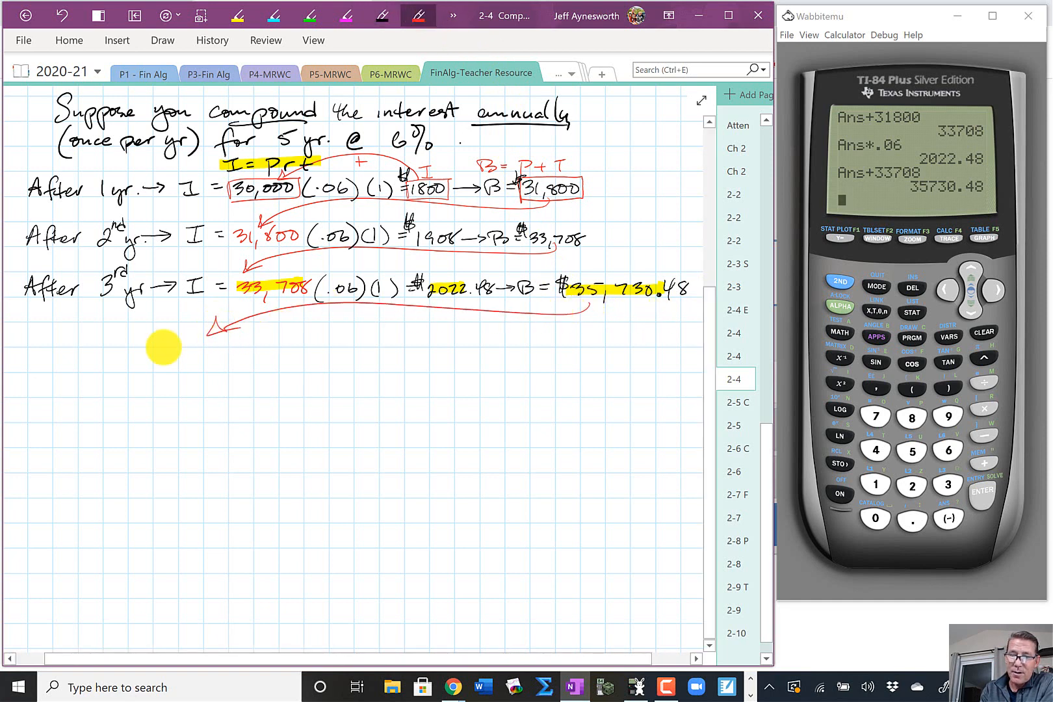
# Handwrite the fourth-year line "After 4th yr. I = 35,730.48 (.06)(1) =" with the principal in red and the rest in black.
pyautogui.click(383, 16)
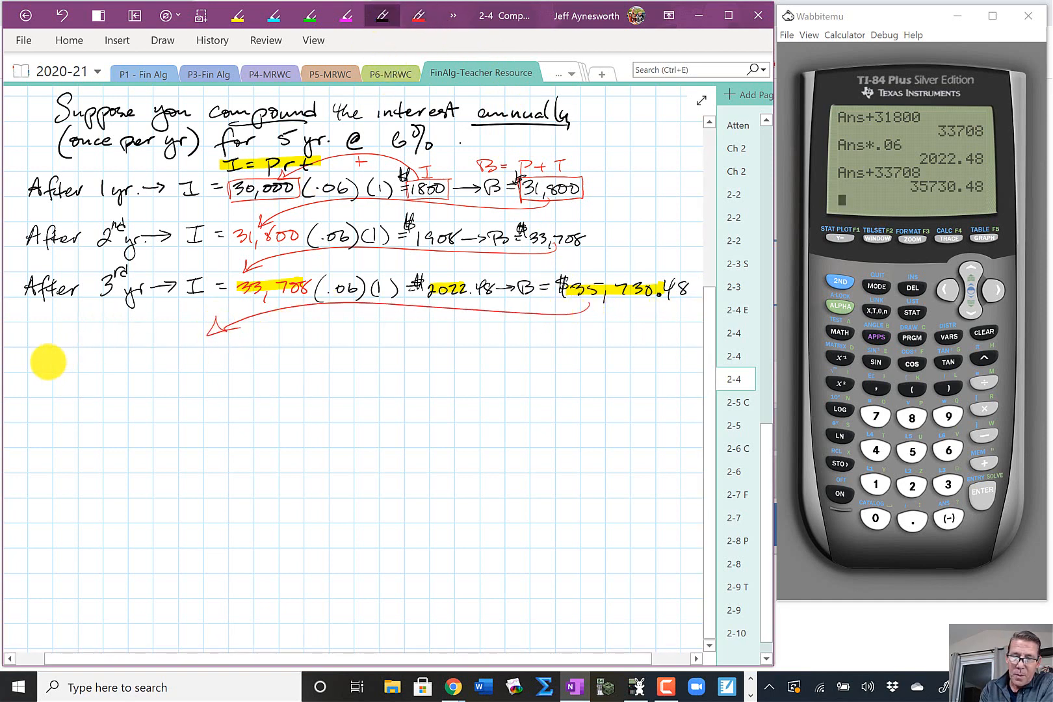
pyautogui.moveTo(34, 375)
pyautogui.mouseDown()
pyautogui.moveTo(49, 373)
pyautogui.moveTo(46, 360)
pyautogui.moveTo(84, 364)
pyautogui.moveTo(123, 340)
pyautogui.moveTo(137, 348)
pyautogui.moveTo(135, 365)
pyautogui.moveTo(233, 356)
pyautogui.mouseUp()
pyautogui.moveTo(221, 365)
pyautogui.mouseDown()
pyautogui.moveTo(282, 352)
pyautogui.moveTo(277, 369)
pyautogui.moveTo(258, 353)
pyautogui.moveTo(277, 369)
pyautogui.moveTo(290, 357)
pyautogui.moveTo(351, 361)
pyautogui.moveTo(357, 379)
pyautogui.moveTo(381, 359)
pyautogui.moveTo(410, 377)
pyautogui.mouseUp()
pyautogui.click(418, 16)
pyautogui.click(384, 16)
pyautogui.moveTo(427, 351); pyautogui.dragTo(425, 371)
pyautogui.moveTo(432, 353); pyautogui.dragTo(432, 370)
pyautogui.moveTo(437, 351)
pyautogui.mouseDown()
pyautogui.moveTo(440, 370)
pyautogui.moveTo(459, 358)
pyautogui.mouseUp()
pyautogui.moveTo(451, 365); pyautogui.dragTo(460, 364)
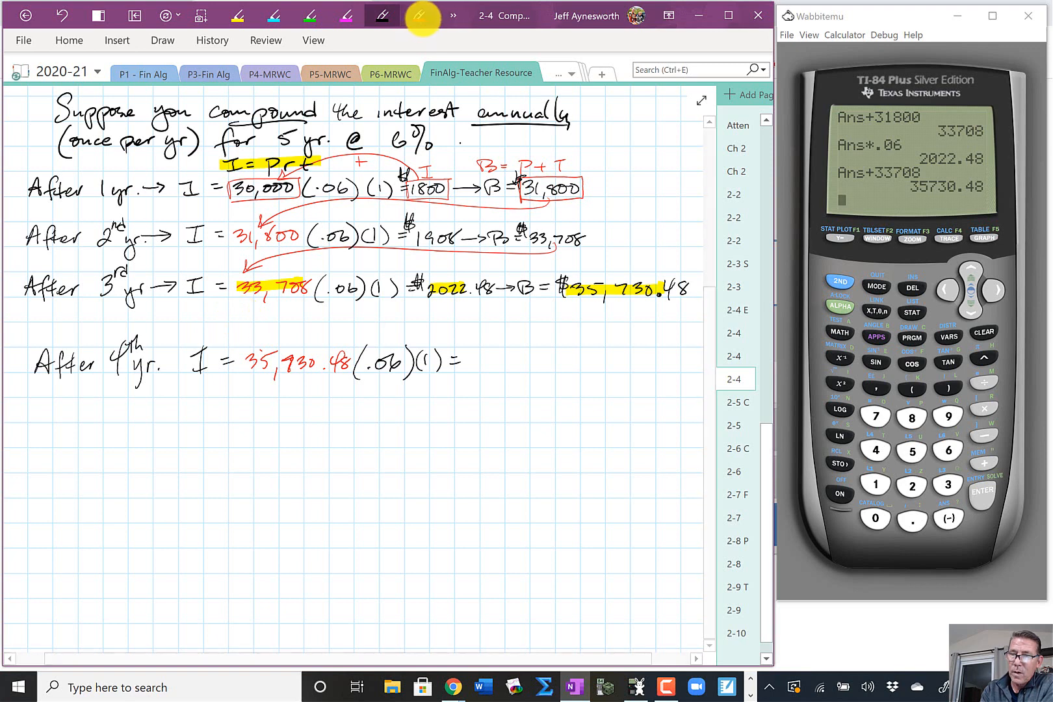
# Draw a red arrow from the third-year balance to the principal in the fourth-year line.
pyautogui.click(420, 17)
pyautogui.moveTo(611, 301)
pyautogui.mouseDown()
pyautogui.moveTo(463, 304)
pyautogui.moveTo(297, 348)
pyautogui.mouseUp()
pyautogui.moveTo(293, 335); pyautogui.dragTo(296, 349)
pyautogui.moveTo(298, 348); pyautogui.dragTo(337, 338)
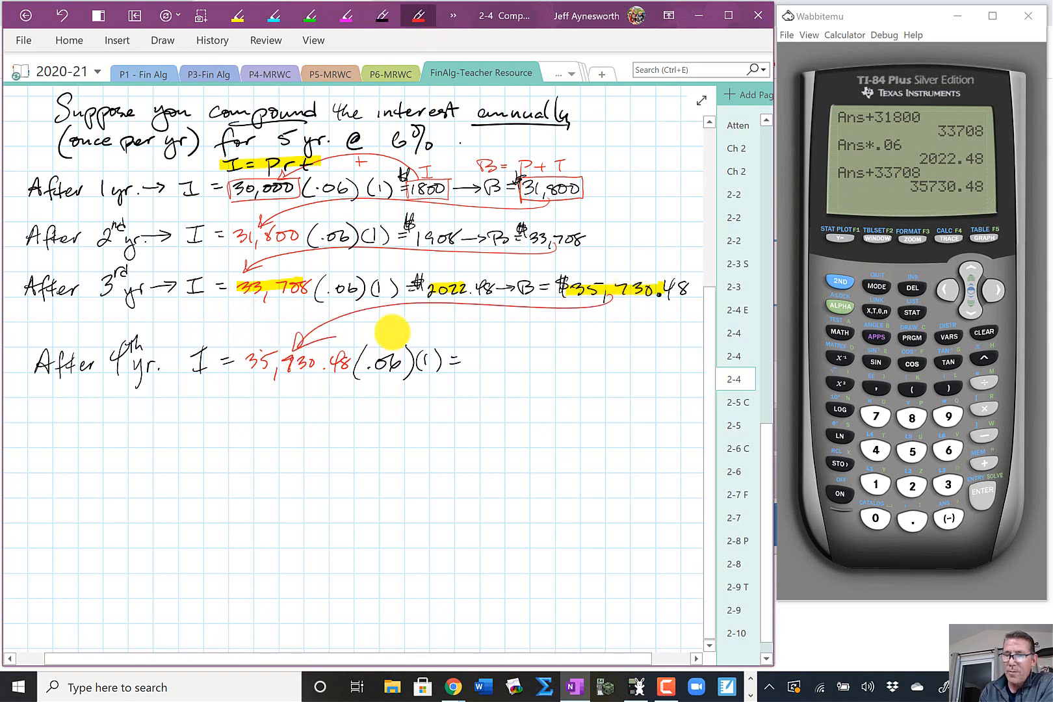
# Multiply the third-year balance held as the previous answer by .06 on the calculator.
pyautogui.click(383, 16)
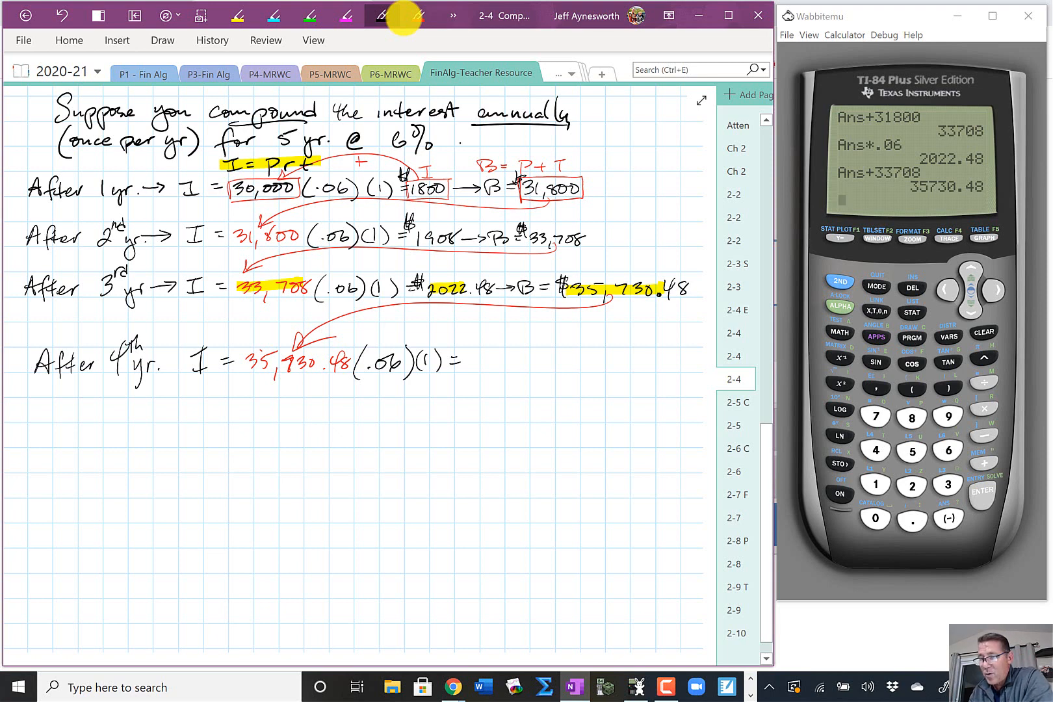
pyautogui.click(984, 410)
pyautogui.click(911, 516)
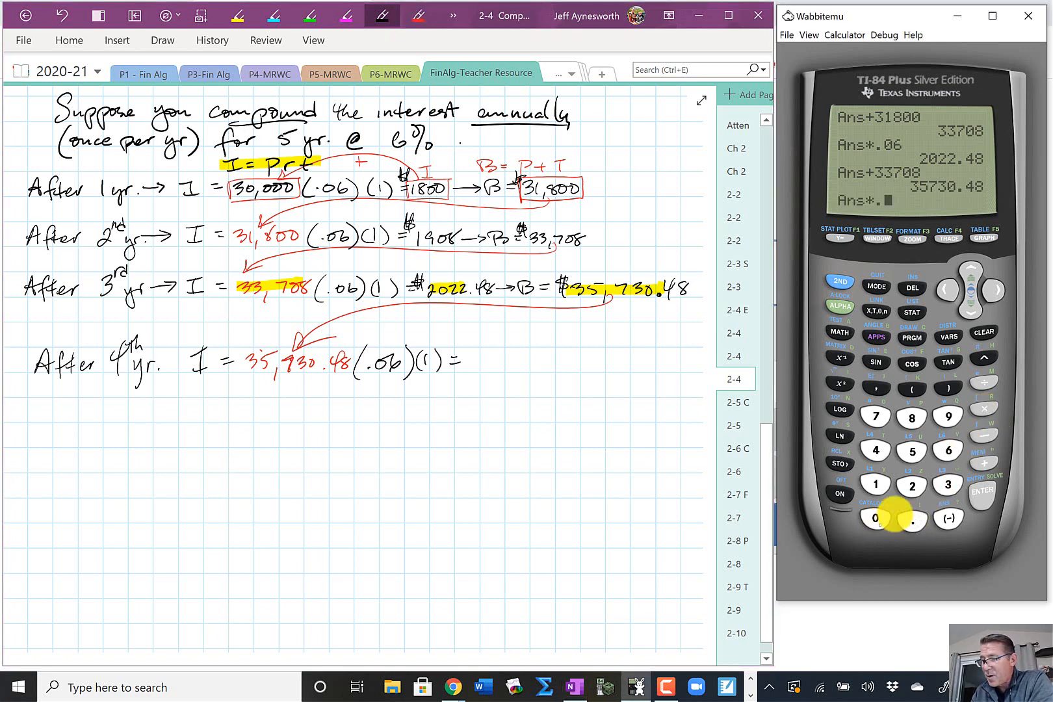
pyautogui.click(875, 518)
pyautogui.click(948, 450)
pyautogui.click(983, 491)
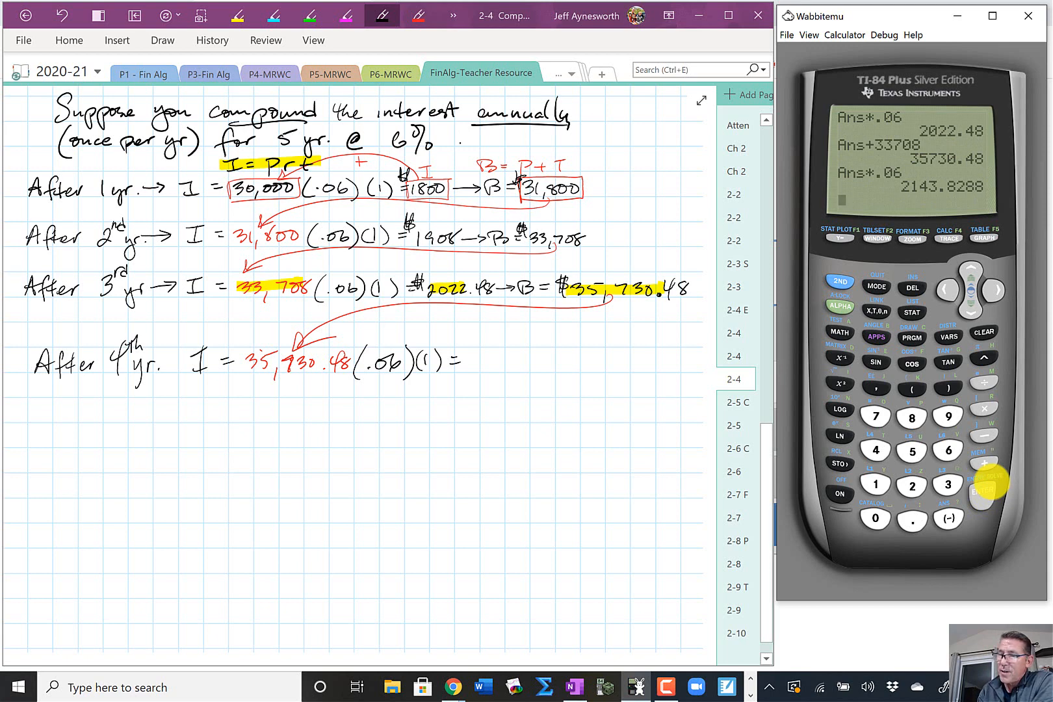
# Handwrite the fourth-year interest, rounded to cents, as "$2143.83" in black after the equals sign.
pyautogui.moveTo(470, 345); pyautogui.dragTo(460, 355)
pyautogui.moveTo(464, 341)
pyautogui.mouseDown()
pyautogui.moveTo(460, 358)
pyautogui.moveTo(484, 371)
pyautogui.mouseUp()
pyautogui.moveTo(488, 357)
pyautogui.mouseDown()
pyautogui.moveTo(488, 371)
pyautogui.moveTo(509, 359)
pyautogui.moveTo(514, 372)
pyautogui.moveTo(543, 355)
pyautogui.moveTo(539, 371)
pyautogui.mouseUp()
pyautogui.click(522, 371)
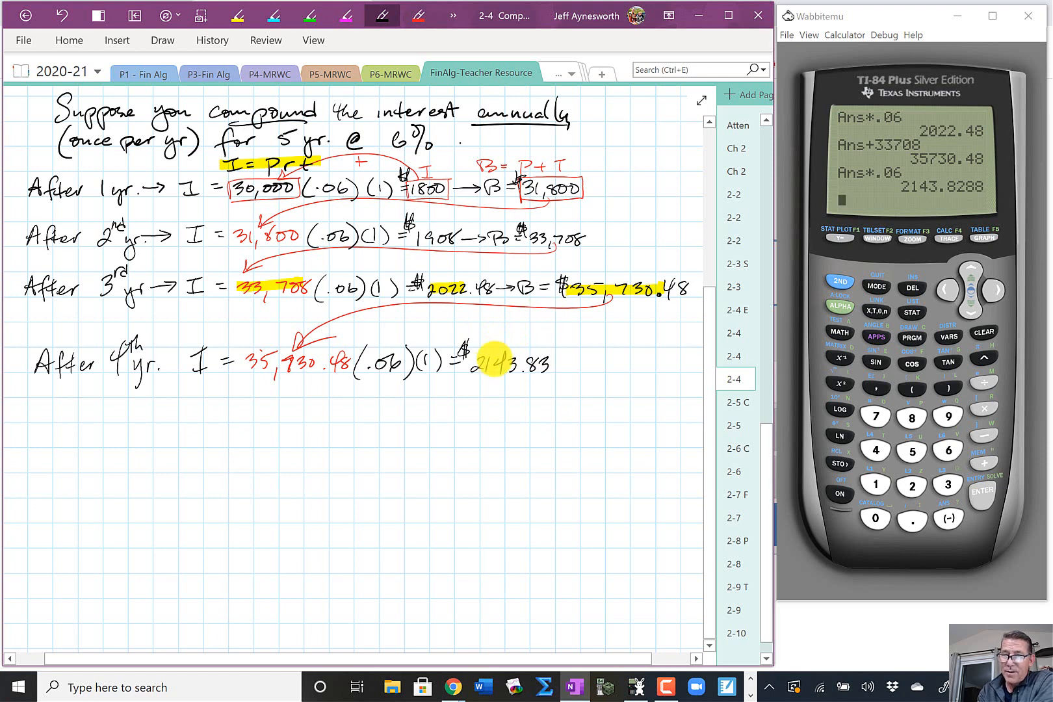
# Highlight the fourth-year principal, interest and balance space in light blue, and handwrite "→ B =" in black before the balance space.
pyautogui.click(274, 16)
pyautogui.moveTo(252, 363); pyautogui.dragTo(357, 361)
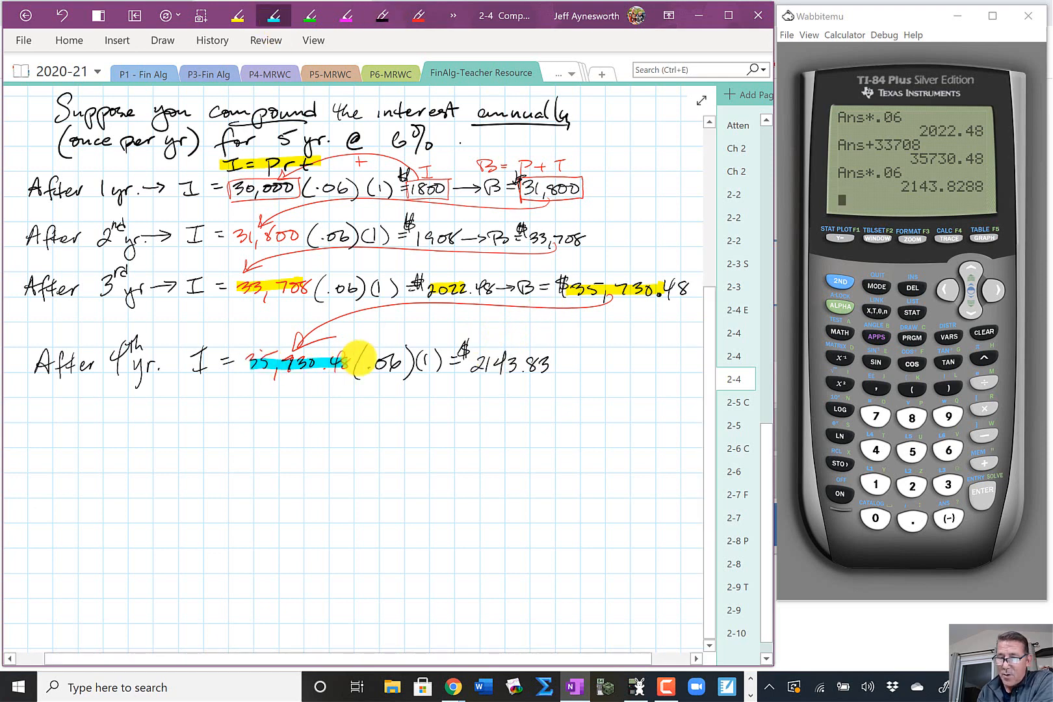
pyautogui.moveTo(471, 365)
pyautogui.mouseDown()
pyautogui.moveTo(606, 358)
pyautogui.moveTo(623, 339)
pyautogui.moveTo(692, 359)
pyautogui.mouseUp()
pyautogui.click(384, 15)
pyautogui.click(274, 16)
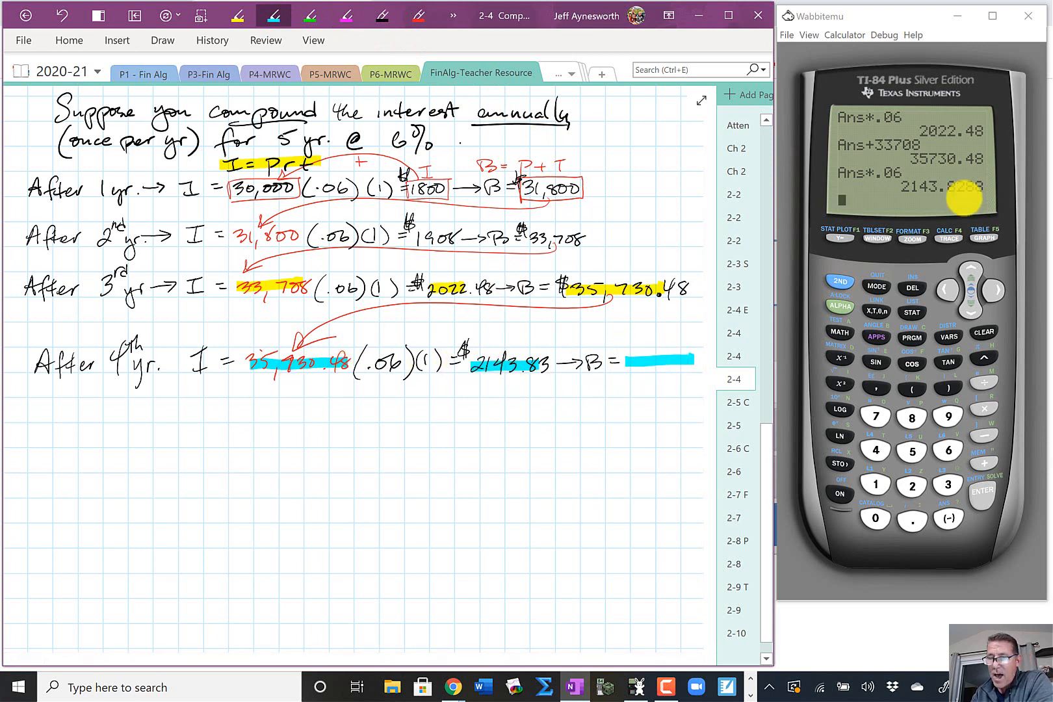
# Add 35730.48 to the fourth-year interest held as the previous answer on the calculator.
pyautogui.click(984, 462)
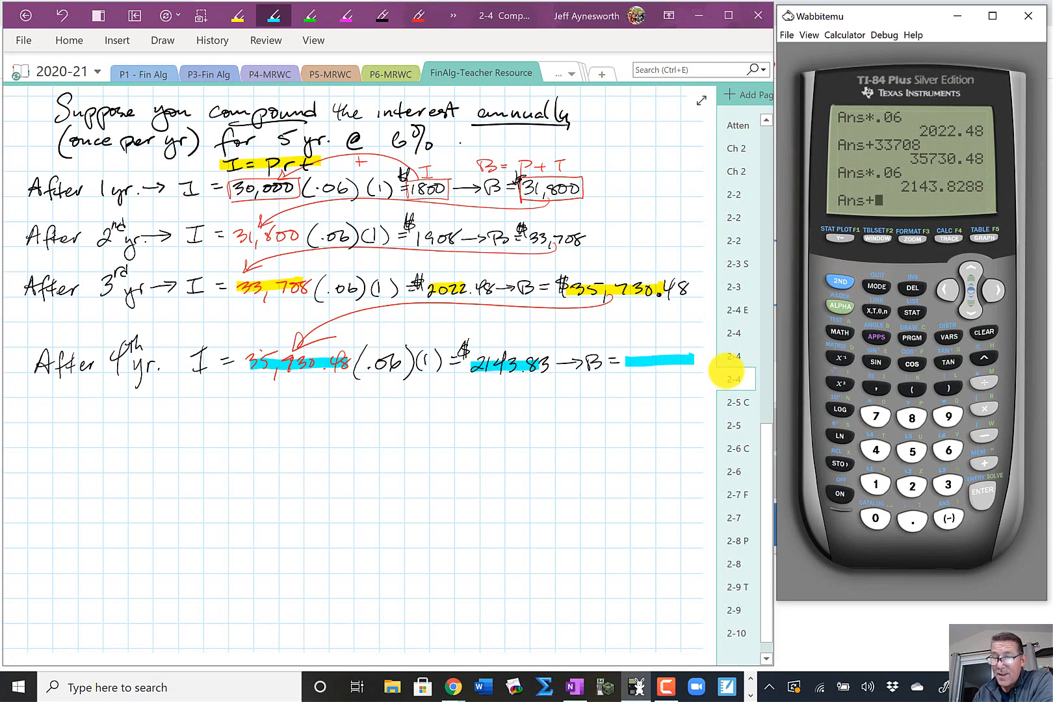
pyautogui.click(948, 484)
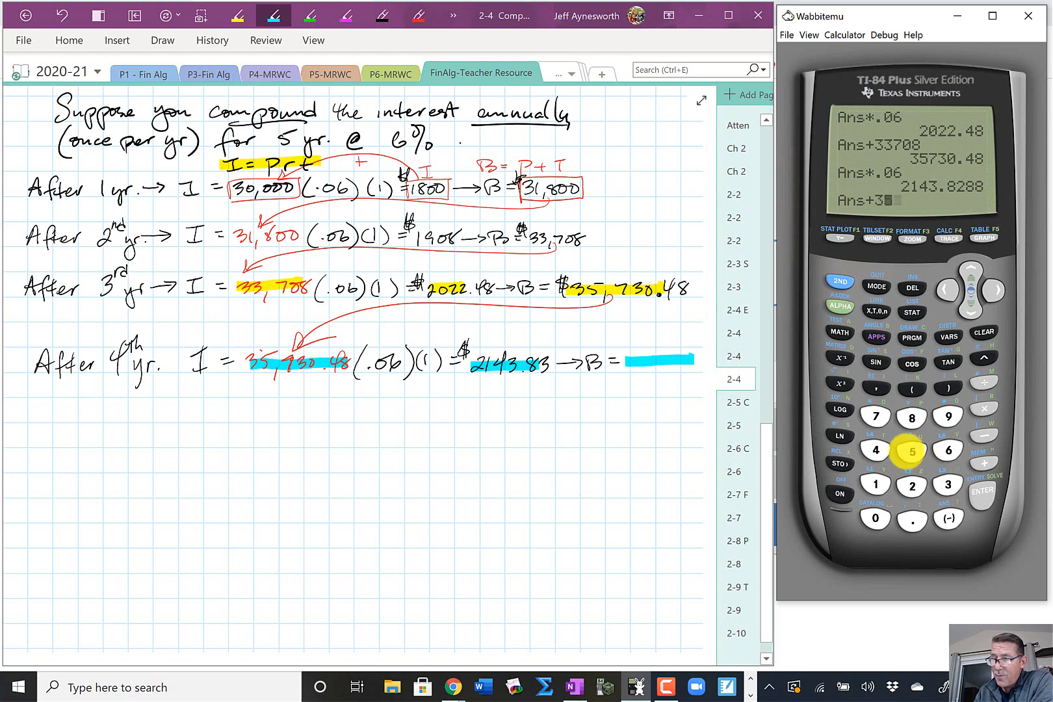
pyautogui.click(912, 451)
pyautogui.click(875, 416)
pyautogui.click(948, 485)
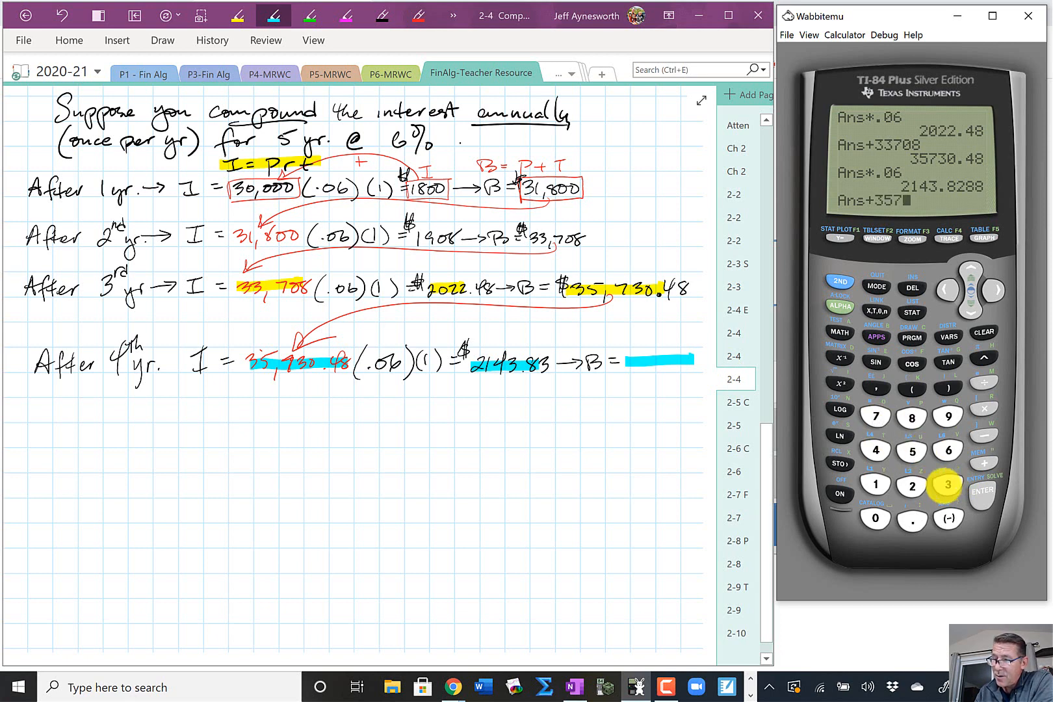
pyautogui.click(876, 518)
pyautogui.click(913, 520)
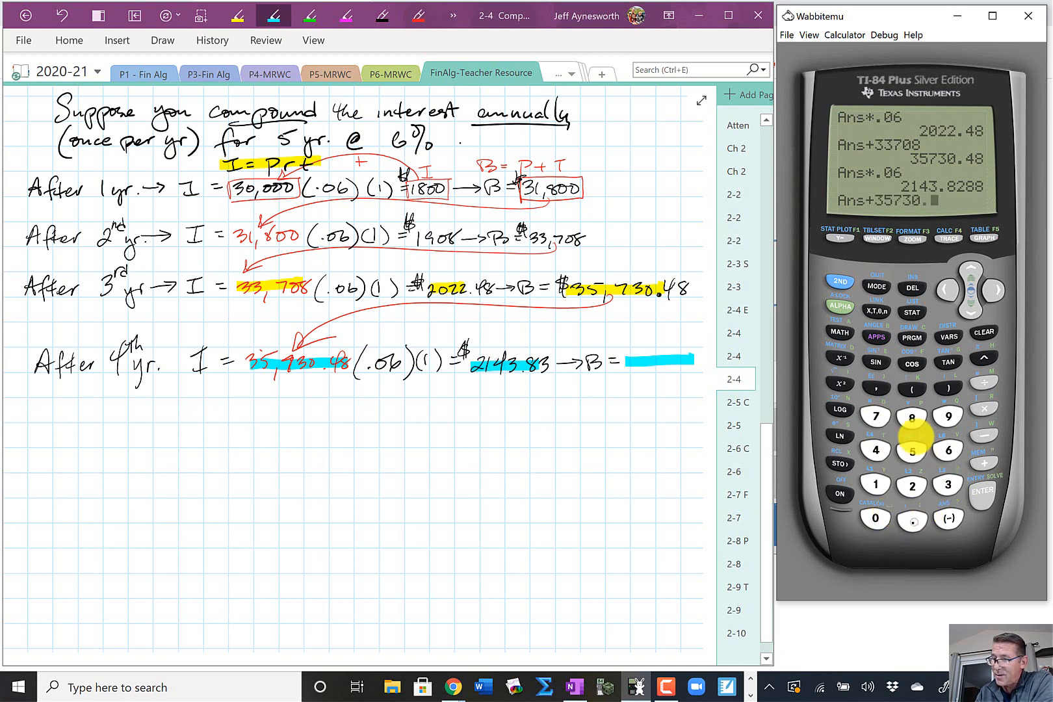
pyautogui.click(875, 450)
pyautogui.click(912, 418)
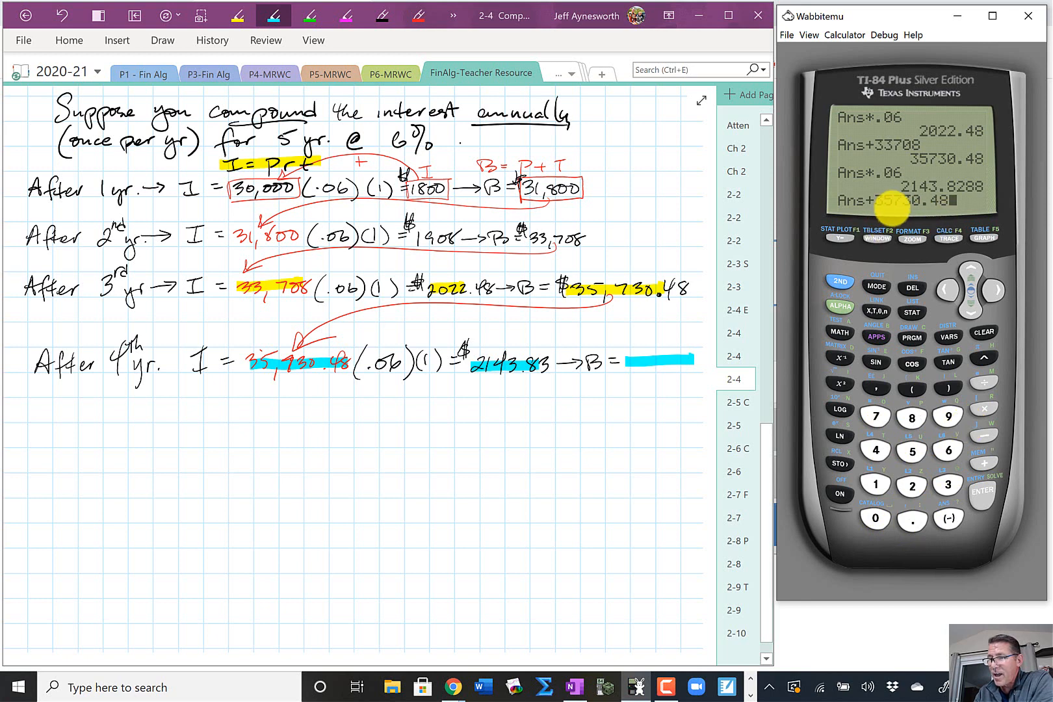
pyautogui.click(984, 490)
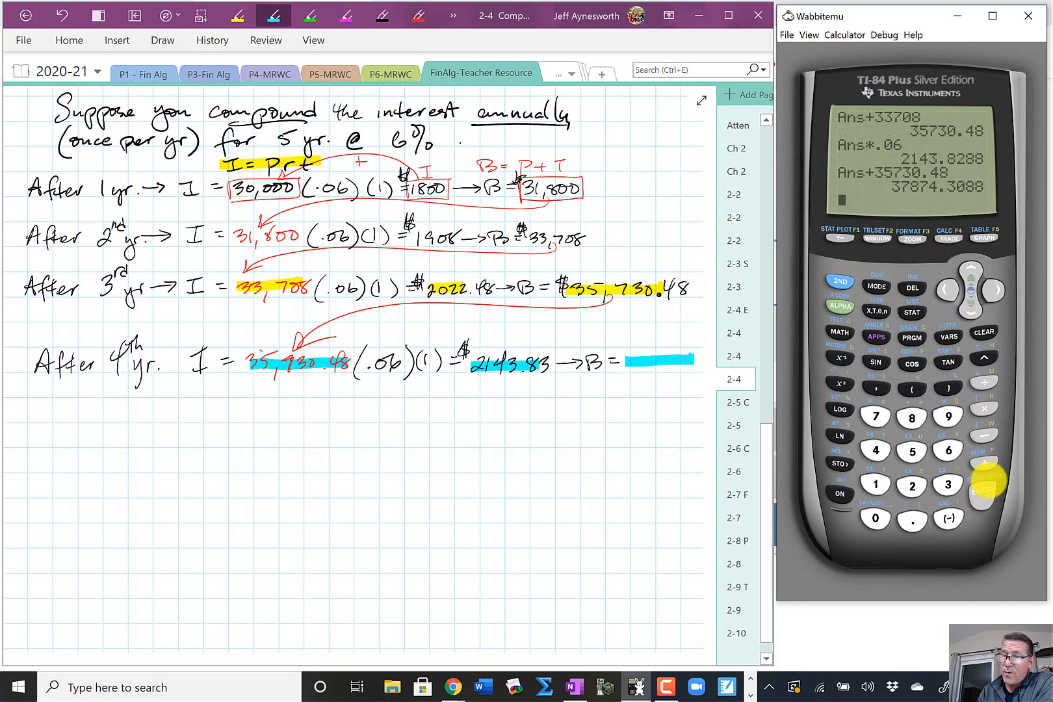
# Handwrite the fourth-year balance "$37,874.31" in black over the blue highlighted space.
pyautogui.click(447, 23)
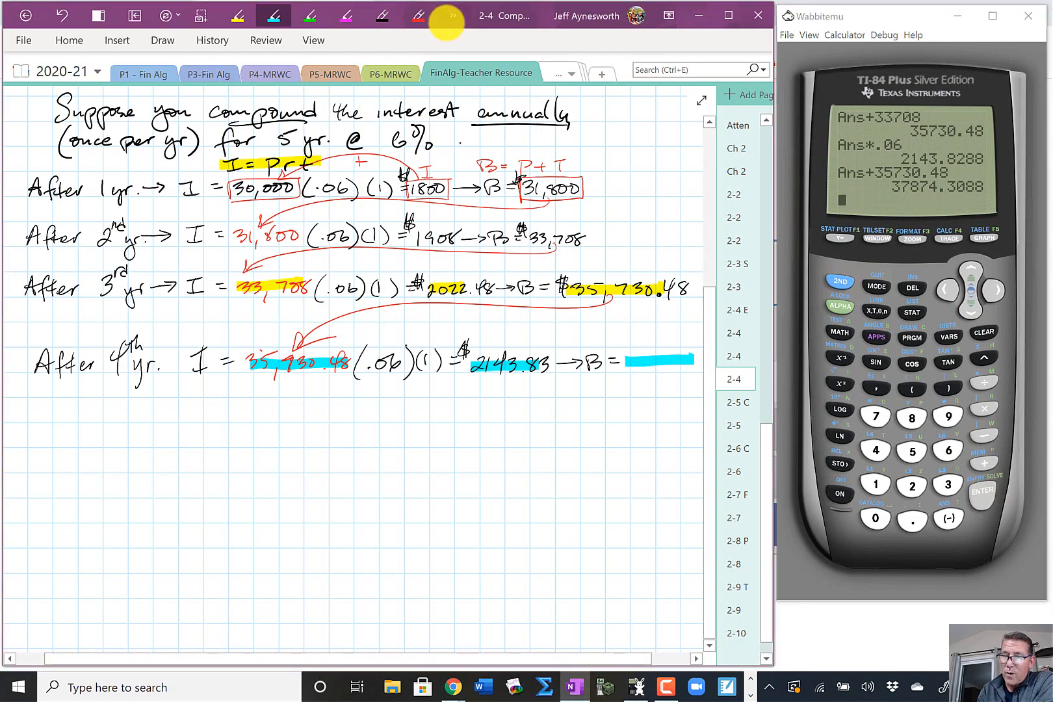
pyautogui.keyDown('ctrl'); pyautogui.scroll(-1, 479, 409); pyautogui.keyUp('ctrl')
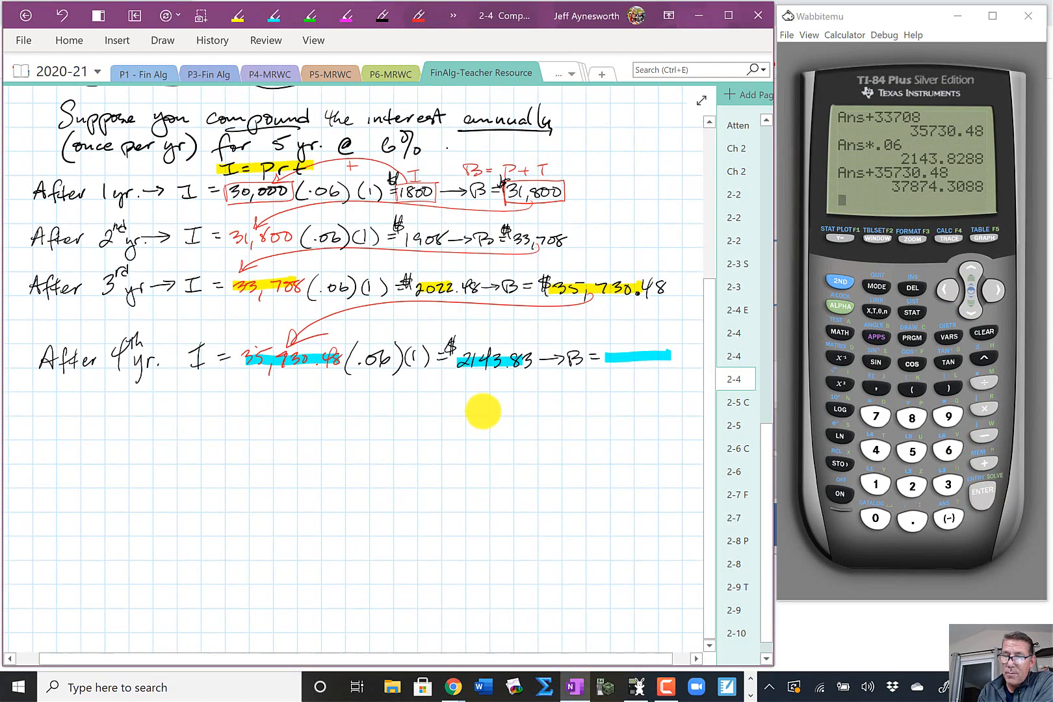
pyautogui.keyDown('ctrl'); pyautogui.scroll(-1, 483, 411); pyautogui.keyUp('ctrl')
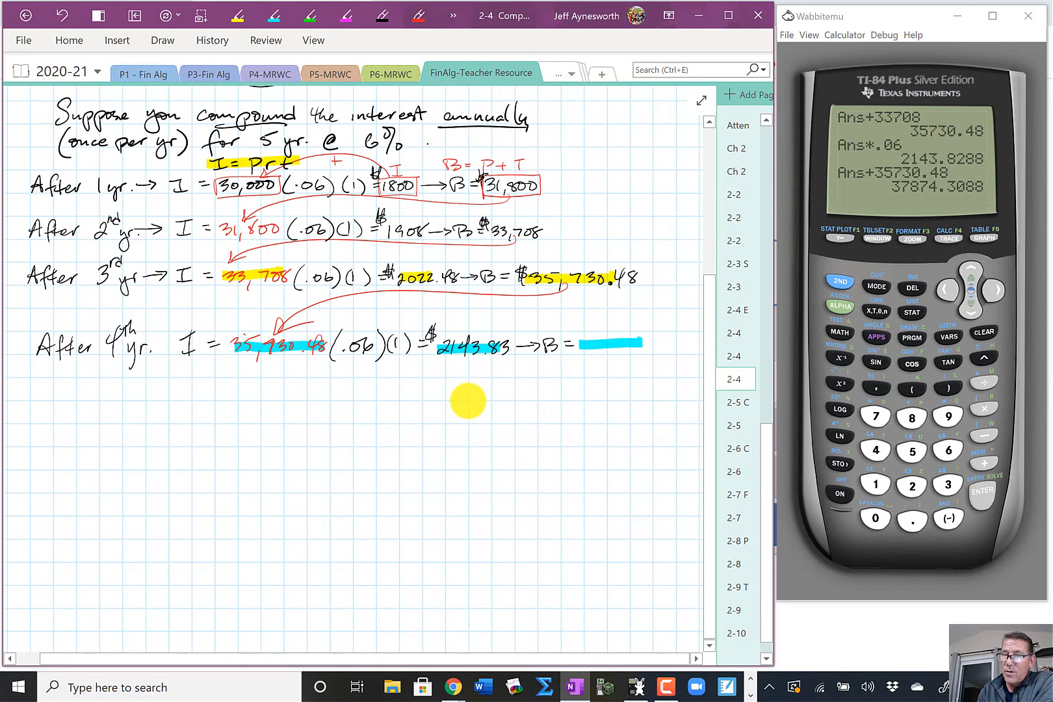
pyautogui.click(386, 17)
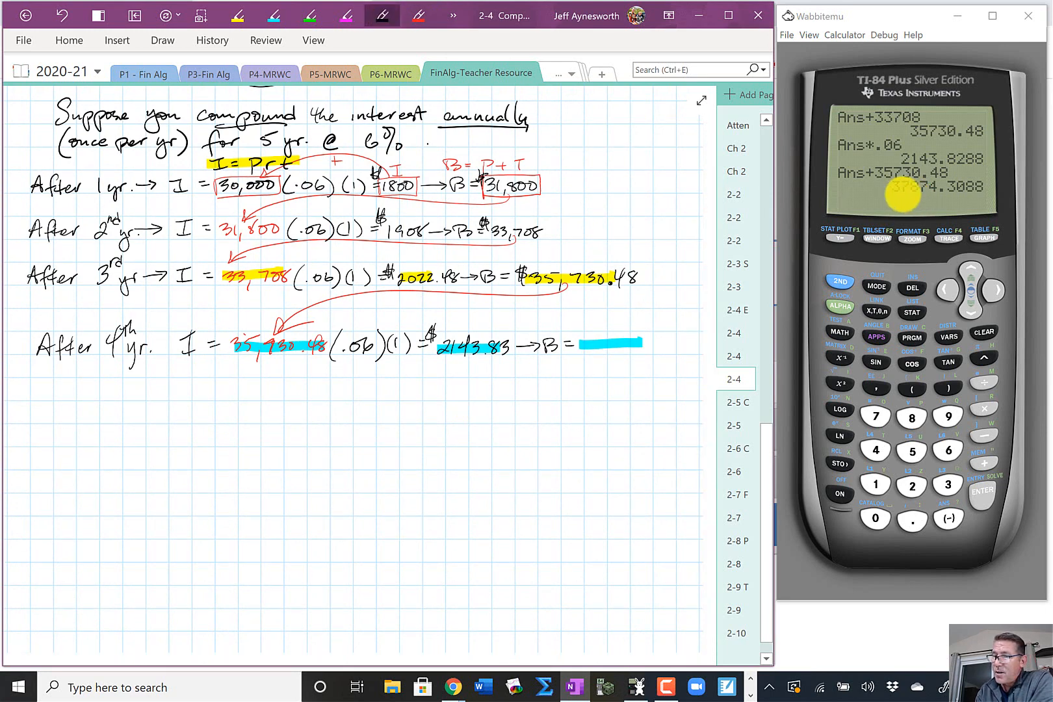
pyautogui.moveTo(583, 337)
pyautogui.mouseDown()
pyautogui.moveTo(608, 356)
pyautogui.moveTo(637, 343)
pyautogui.moveTo(674, 351)
pyautogui.mouseUp()
pyautogui.click(661, 351)
pyautogui.moveTo(683, 339); pyautogui.dragTo(682, 352)
pyautogui.moveTo(576, 320); pyautogui.dragTo(565, 337)
pyautogui.moveTo(571, 316); pyautogui.dragTo(570, 340)
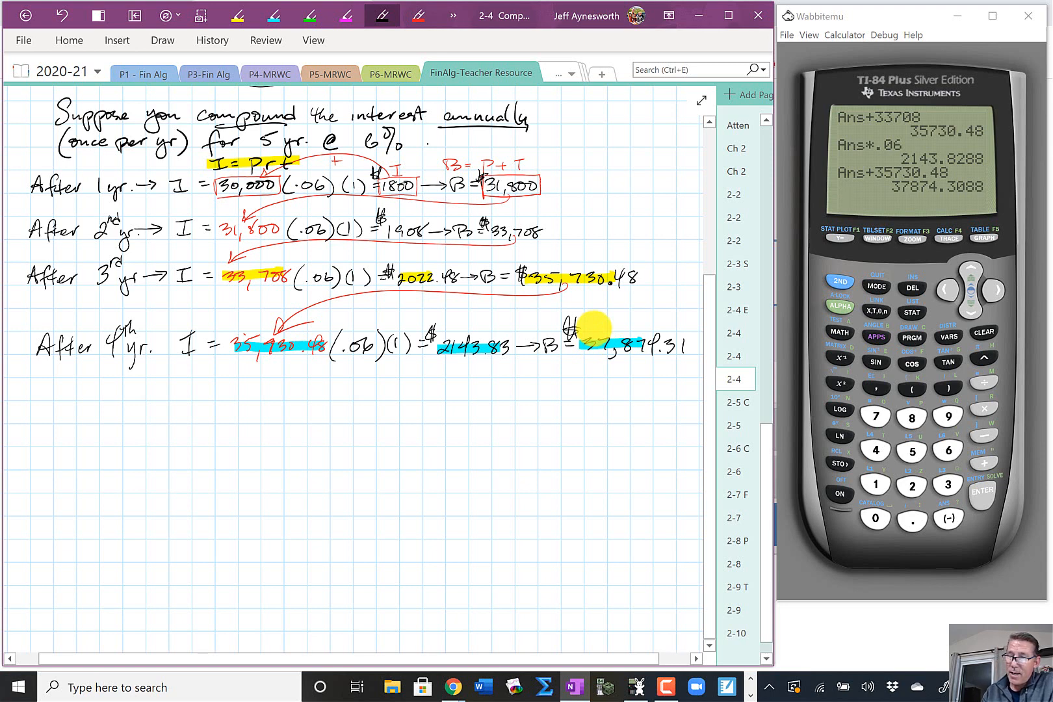
# Handwrite the start of the fifth-year line as "After 5th yr I =" in black below the fourth-year line.
pyautogui.moveTo(41, 396)
pyautogui.mouseDown()
pyautogui.moveTo(32, 421)
pyautogui.moveTo(52, 419)
pyautogui.mouseUp()
pyautogui.moveTo(36, 411)
pyautogui.mouseDown()
pyautogui.moveTo(49, 408)
pyautogui.moveTo(56, 424)
pyautogui.mouseUp()
pyautogui.moveTo(52, 413)
pyautogui.mouseDown()
pyautogui.moveTo(66, 422)
pyautogui.moveTo(75, 407)
pyautogui.mouseUp()
pyautogui.moveTo(73, 416); pyautogui.dragTo(108, 421)
pyautogui.moveTo(109, 397); pyautogui.dragTo(130, 385)
pyautogui.moveTo(121, 388)
pyautogui.mouseDown()
pyautogui.moveTo(119, 404)
pyautogui.moveTo(132, 403)
pyautogui.mouseUp()
pyautogui.moveTo(128, 408)
pyautogui.mouseDown()
pyautogui.moveTo(131, 447)
pyautogui.moveTo(147, 409)
pyautogui.moveTo(190, 399)
pyautogui.mouseUp()
pyautogui.moveTo(182, 400)
pyautogui.mouseDown()
pyautogui.moveTo(177, 421)
pyautogui.moveTo(206, 403)
pyautogui.mouseUp()
pyautogui.moveTo(193, 410); pyautogui.dragTo(205, 409)
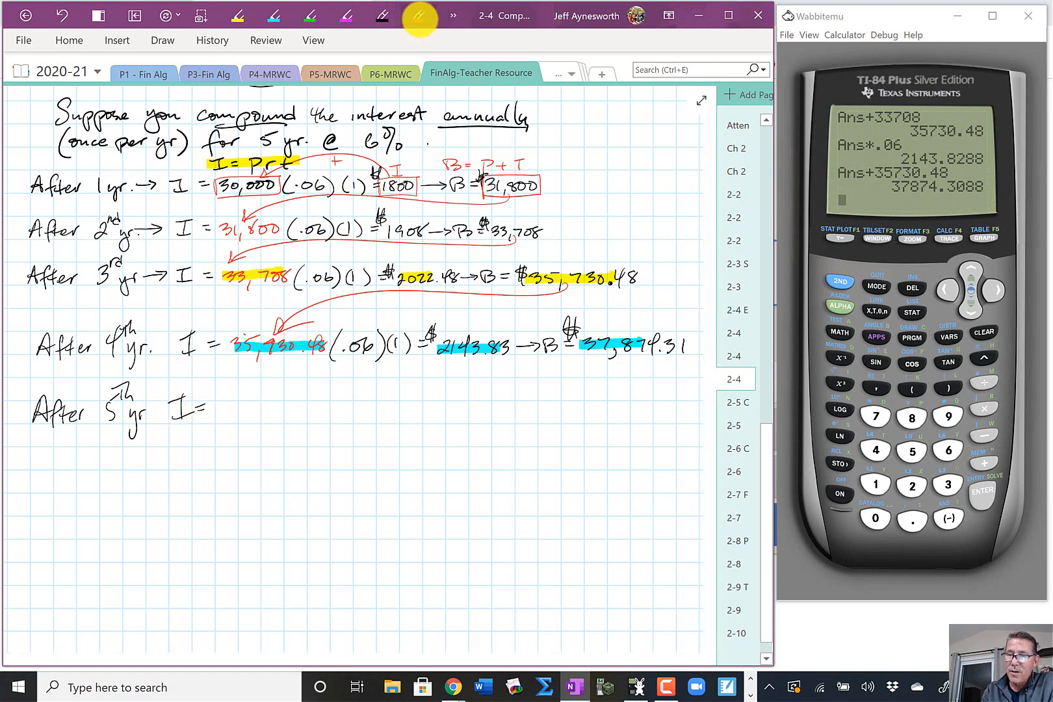
# Draw a red arrow from the fourth-year balance to the principal position in the fifth-year line.
pyautogui.click(418, 16)
pyautogui.moveTo(600, 357)
pyautogui.mouseDown()
pyautogui.moveTo(270, 392)
pyautogui.moveTo(290, 384)
pyautogui.mouseUp()
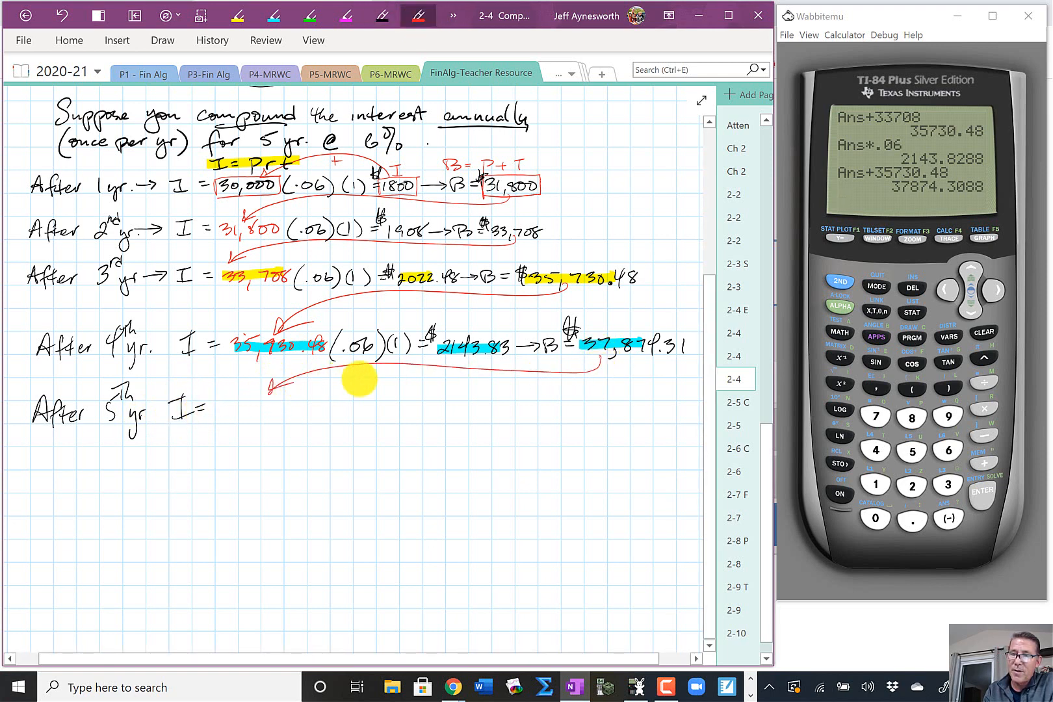
# Handwrite "37,874.31" in red as the principal in the fifth-year line.
pyautogui.click(383, 16)
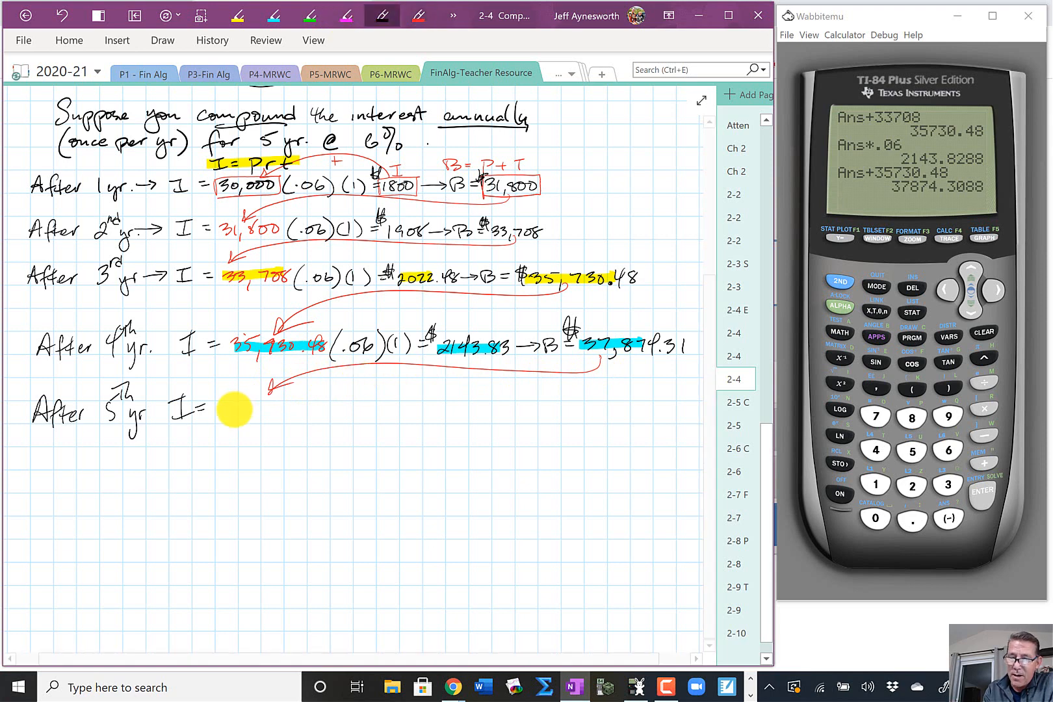
pyautogui.click(420, 17)
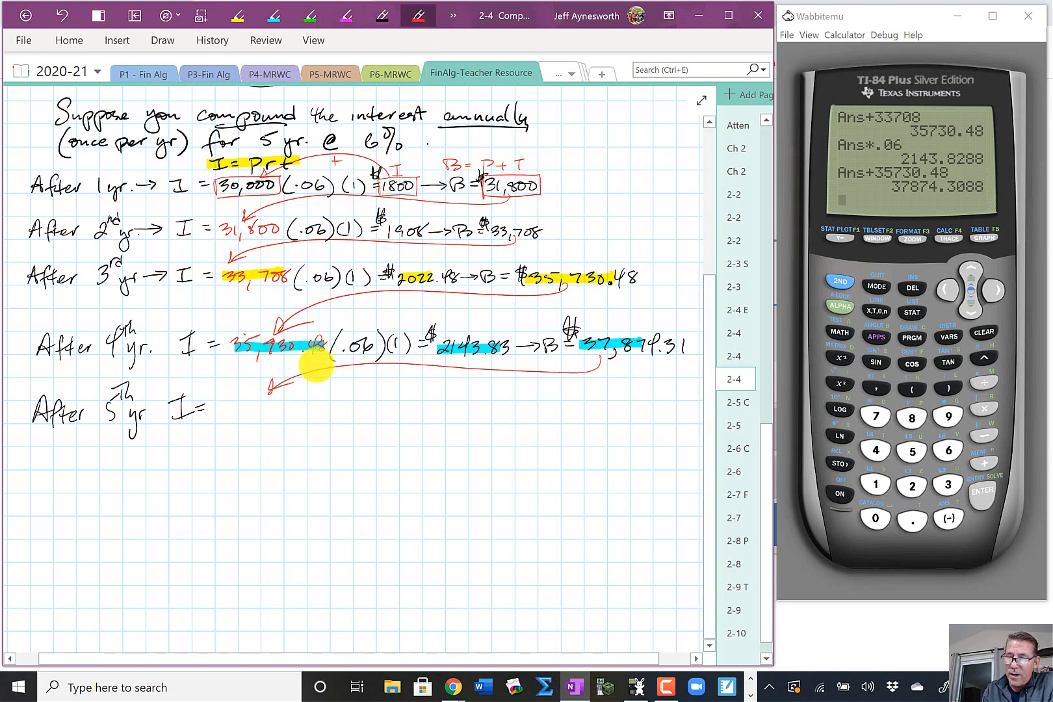
pyautogui.moveTo(227, 402)
pyautogui.mouseDown()
pyautogui.moveTo(259, 414)
pyautogui.moveTo(286, 404)
pyautogui.moveTo(293, 421)
pyautogui.moveTo(313, 407)
pyautogui.moveTo(323, 416)
pyautogui.moveTo(263, 424)
pyautogui.mouseUp()
# Continue the fifth-year line in black with "(.06)(1) = $" after the red principal.
pyautogui.click(382, 15)
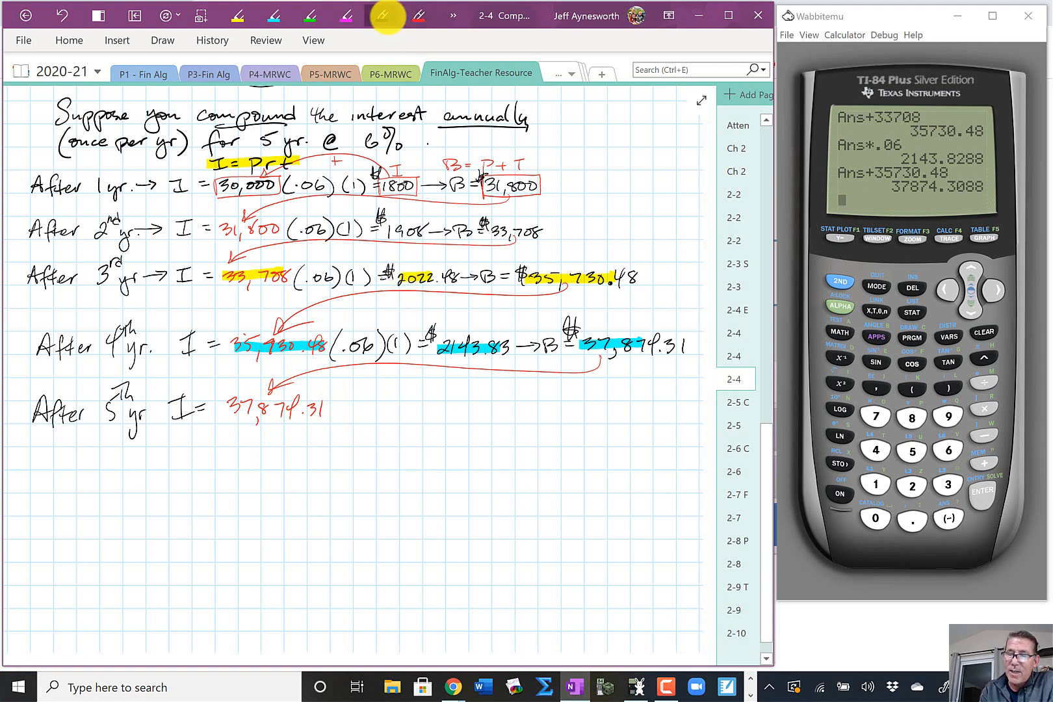
pyautogui.moveTo(340, 398)
pyautogui.mouseDown()
pyautogui.moveTo(337, 424)
pyautogui.moveTo(354, 409)
pyautogui.mouseUp()
pyautogui.moveTo(372, 404)
pyautogui.mouseDown()
pyautogui.moveTo(368, 416)
pyautogui.moveTo(397, 419)
pyautogui.mouseUp()
pyautogui.moveTo(406, 398)
pyautogui.mouseDown()
pyautogui.moveTo(411, 421)
pyautogui.moveTo(437, 405)
pyautogui.mouseUp()
pyautogui.moveTo(429, 412); pyautogui.dragTo(442, 408)
pyautogui.moveTo(448, 382); pyautogui.dragTo(447, 407)
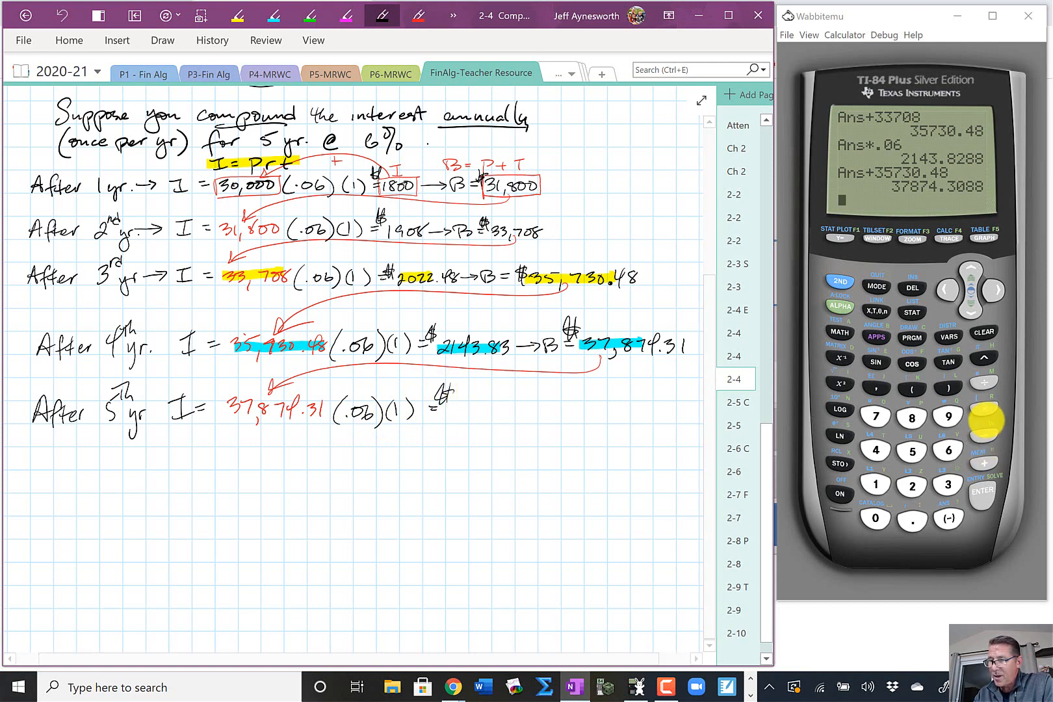
# Multiply the previous answer by .06 on the calculator and handwrite "2272.46" as the fifth-year interest.
pyautogui.click(984, 409)
pyautogui.click(913, 520)
pyautogui.click(875, 518)
pyautogui.click(949, 450)
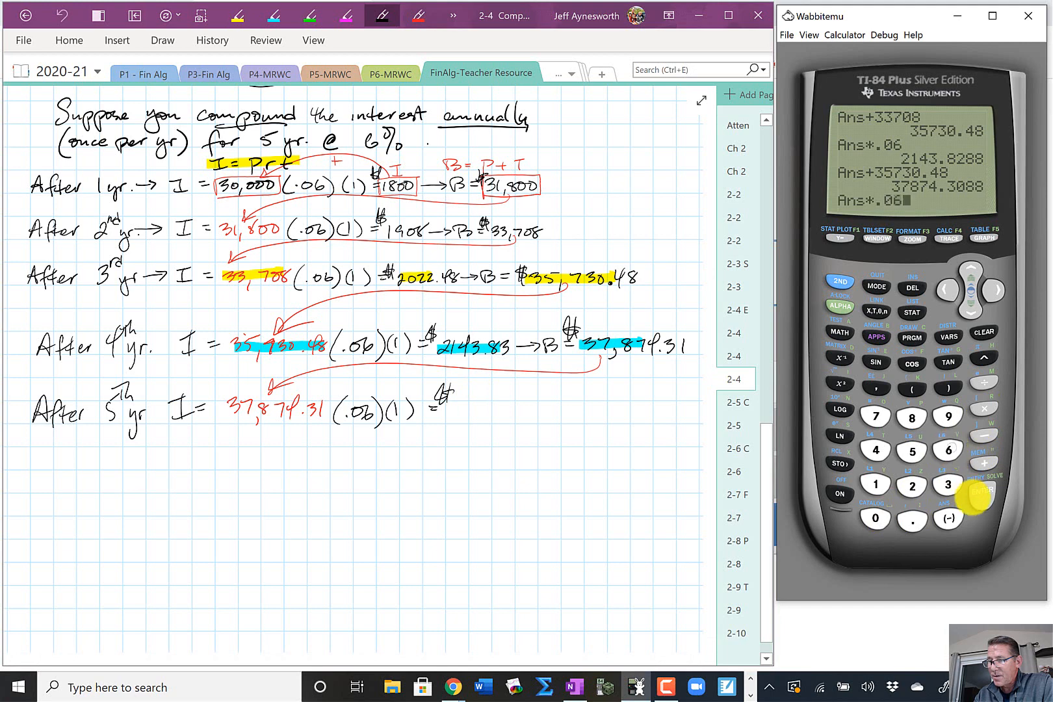
pyautogui.click(979, 492)
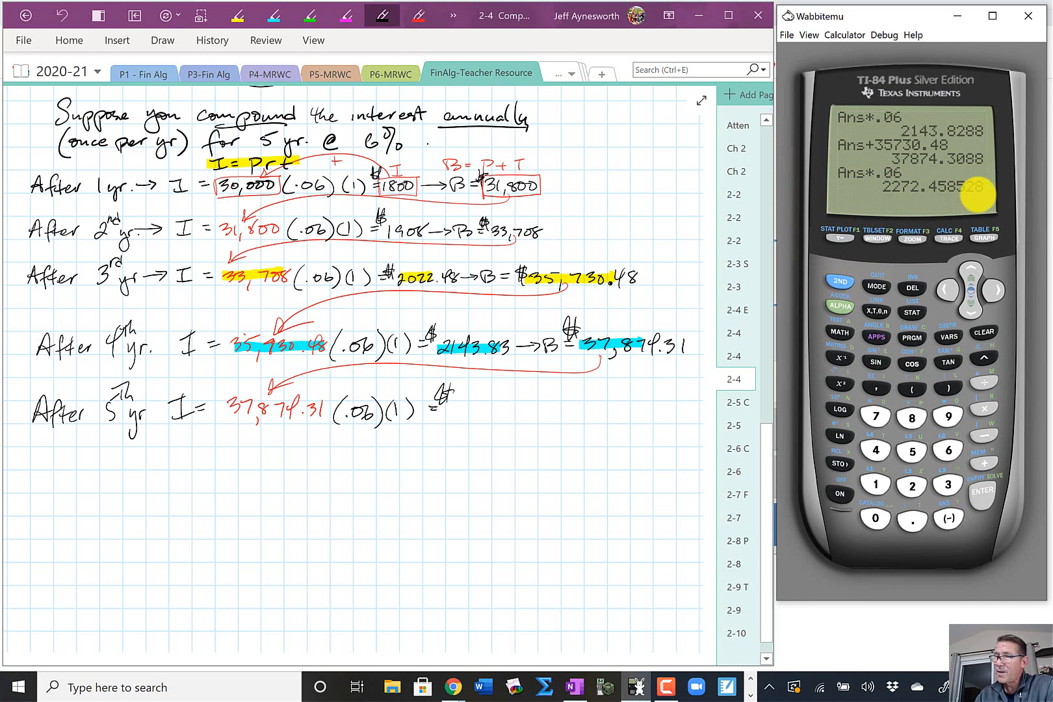
pyautogui.moveTo(451, 410); pyautogui.dragTo(523, 416)
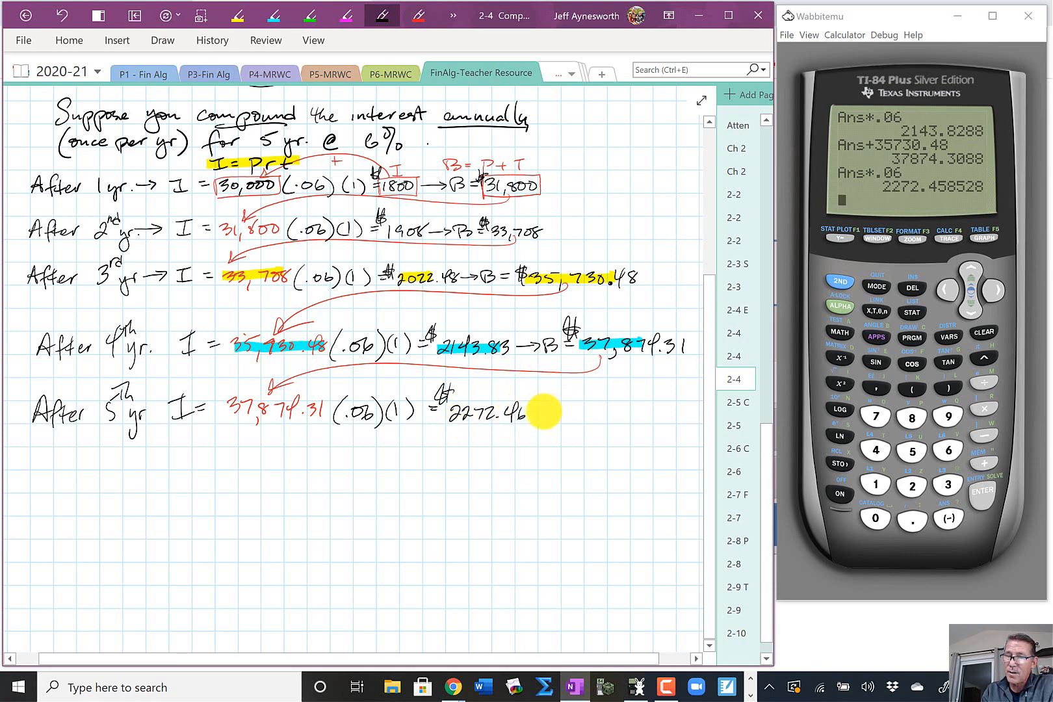
# Highlight the principal and the interest in the fifth-year line in green.
pyautogui.click(310, 15)
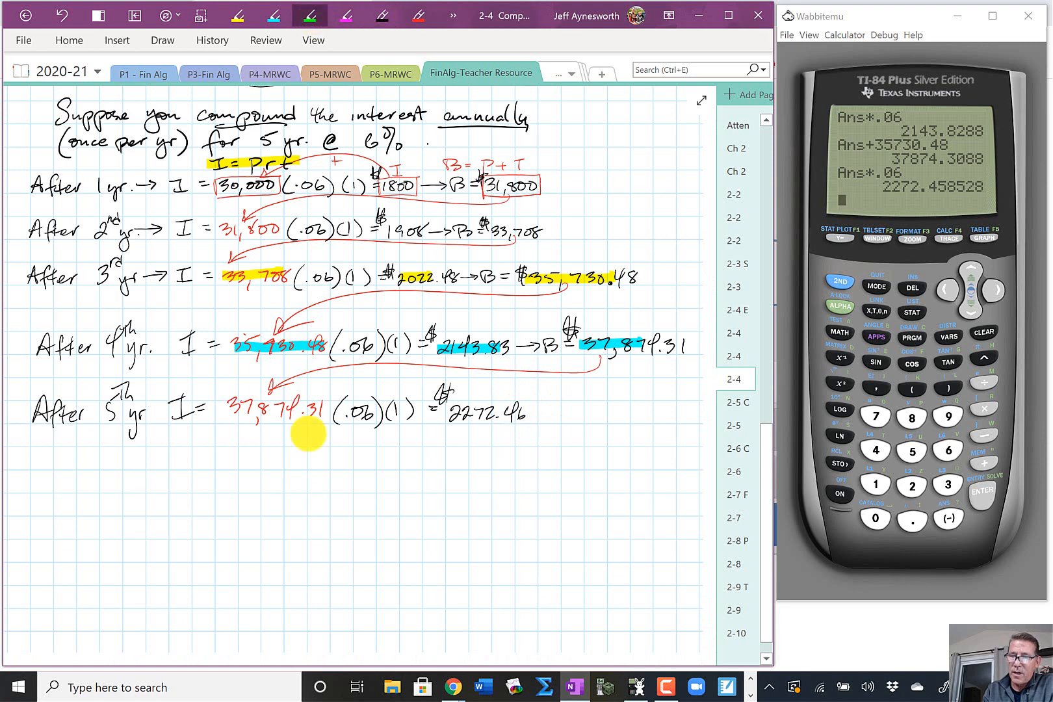
pyautogui.moveTo(234, 409); pyautogui.dragTo(334, 408)
pyautogui.moveTo(452, 414); pyautogui.dragTo(523, 413)
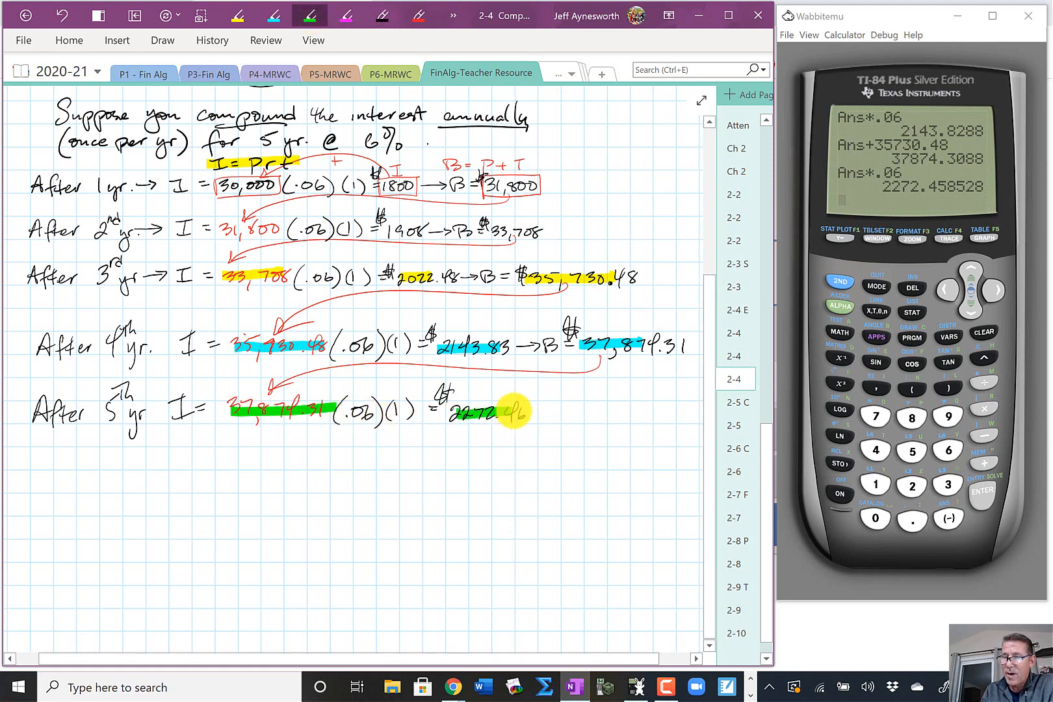
# Handwrite "→ B =" in black after the fifth-year interest and lay a green highlighted strip in the balance space.
pyautogui.click(383, 16)
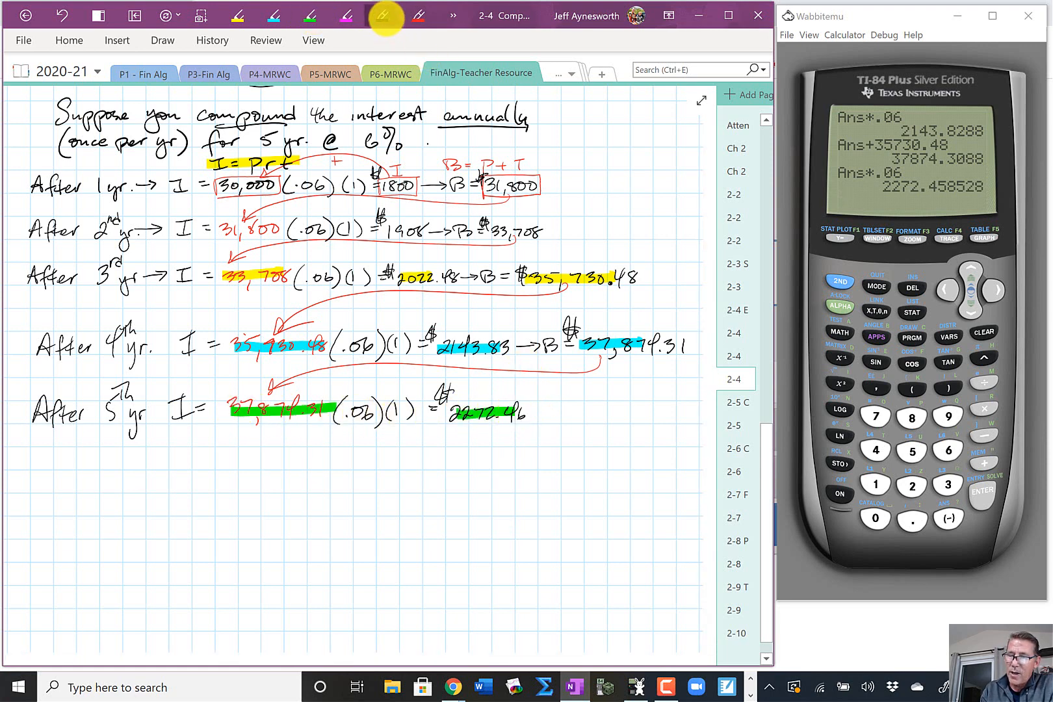
pyautogui.moveTo(534, 413); pyautogui.dragTo(606, 407)
pyautogui.moveTo(594, 414); pyautogui.dragTo(691, 407)
pyautogui.click(310, 16)
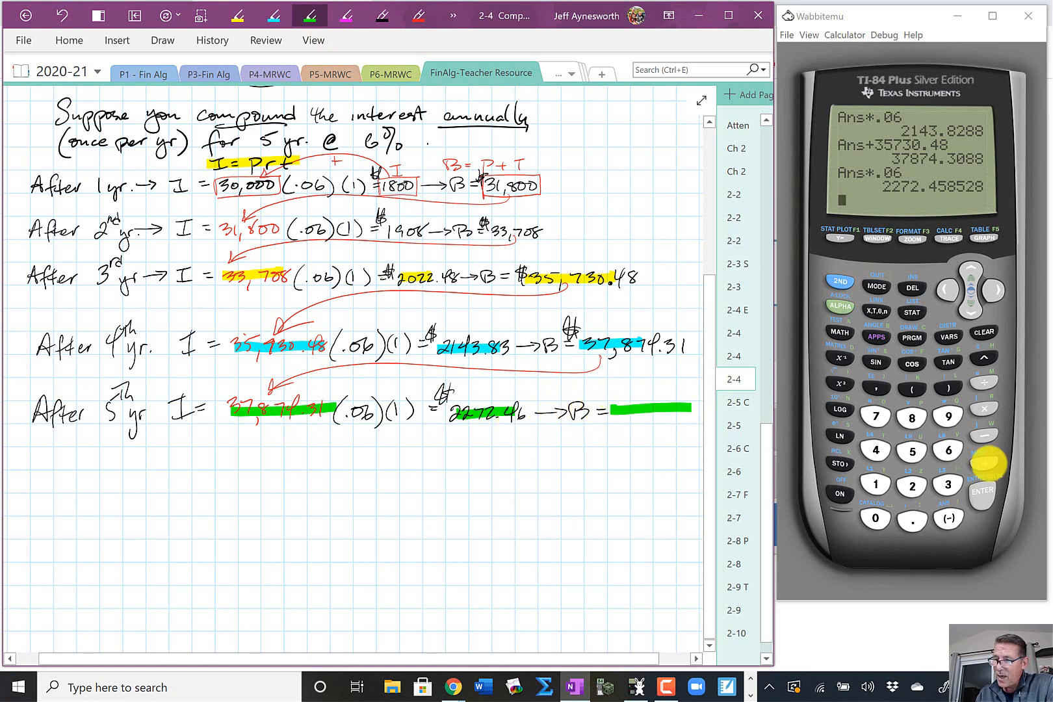
# Add 37874.31 to the fifth-year interest held as the previous answer on the calculator.
pyautogui.click(983, 462)
pyautogui.click(945, 482)
pyautogui.click(872, 416)
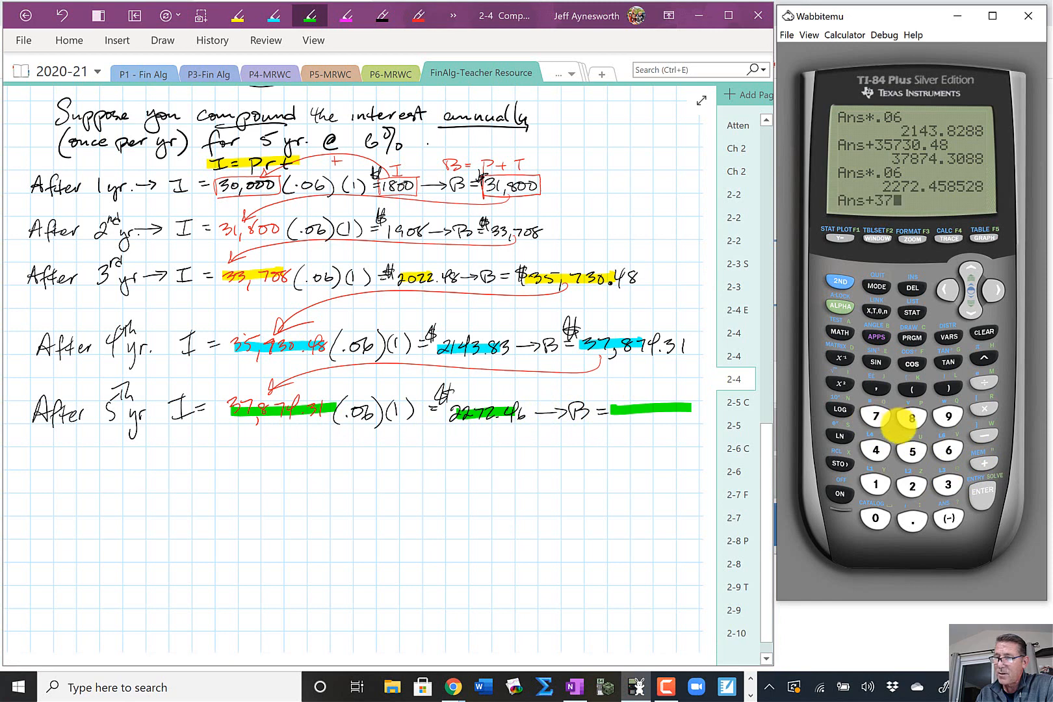
pyautogui.click(912, 418)
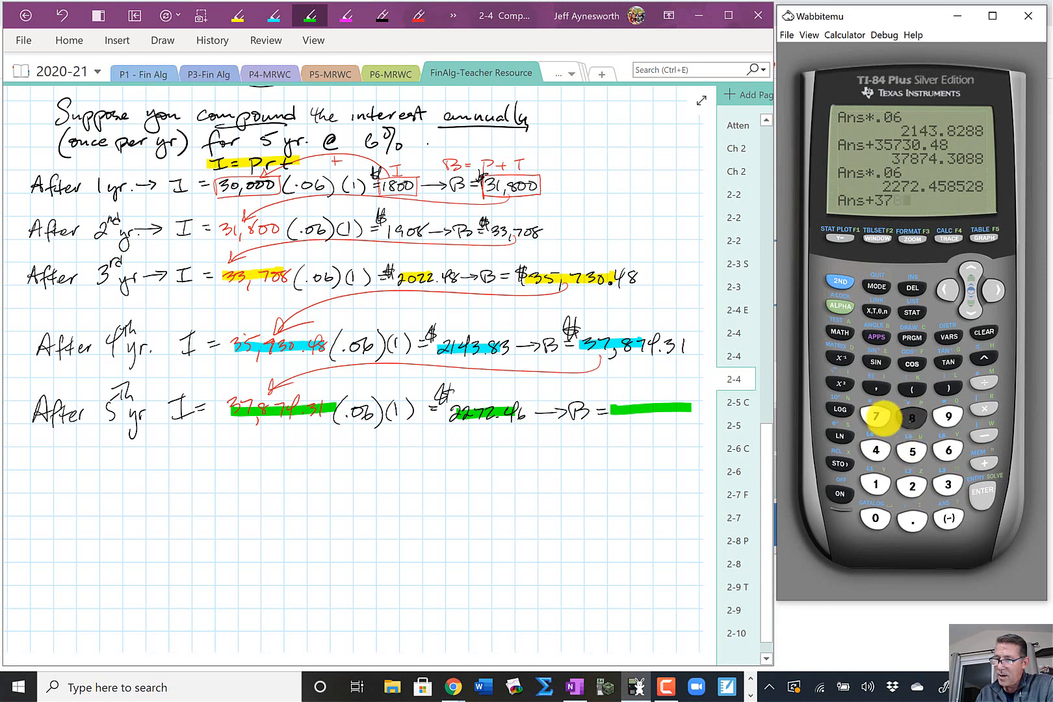
pyautogui.click(876, 416)
pyautogui.click(875, 450)
pyautogui.click(912, 518)
pyautogui.click(948, 484)
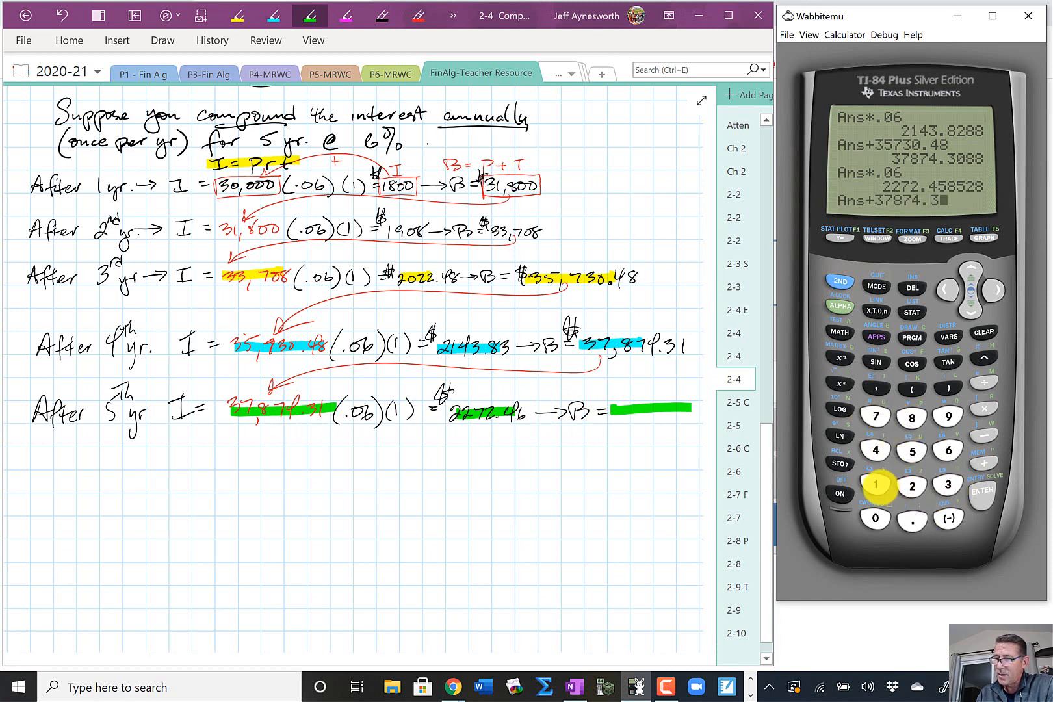
pyautogui.click(876, 484)
pyautogui.click(982, 491)
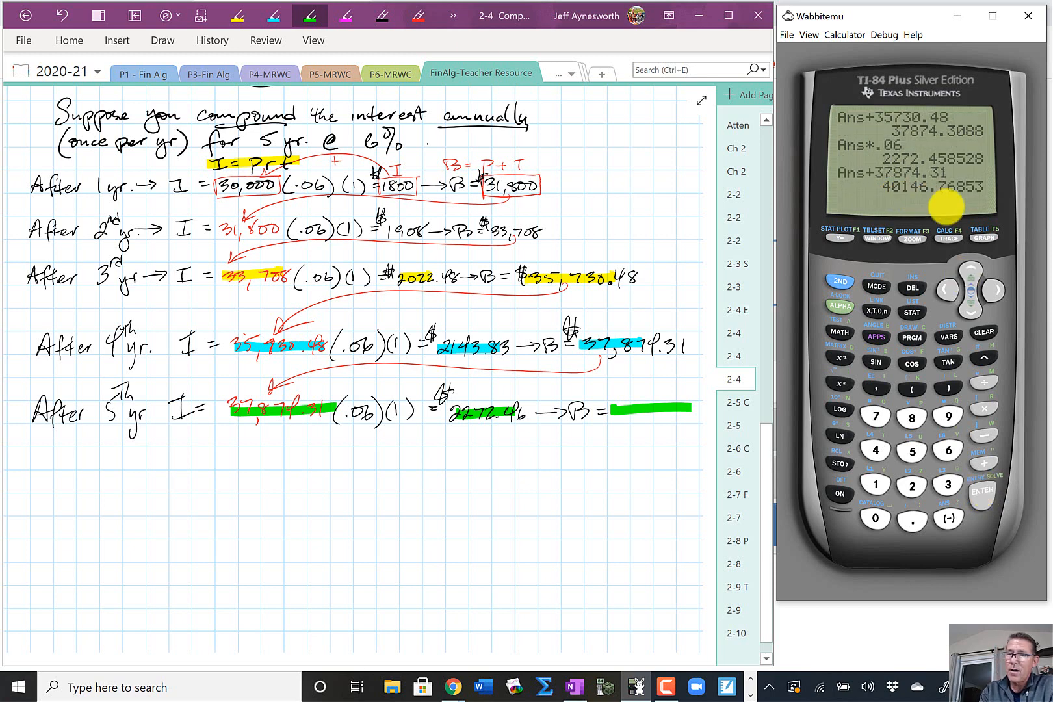
# Handwrite the fifth-year balance "$40,146.77" in black over the green highlighted space.
pyautogui.click(382, 16)
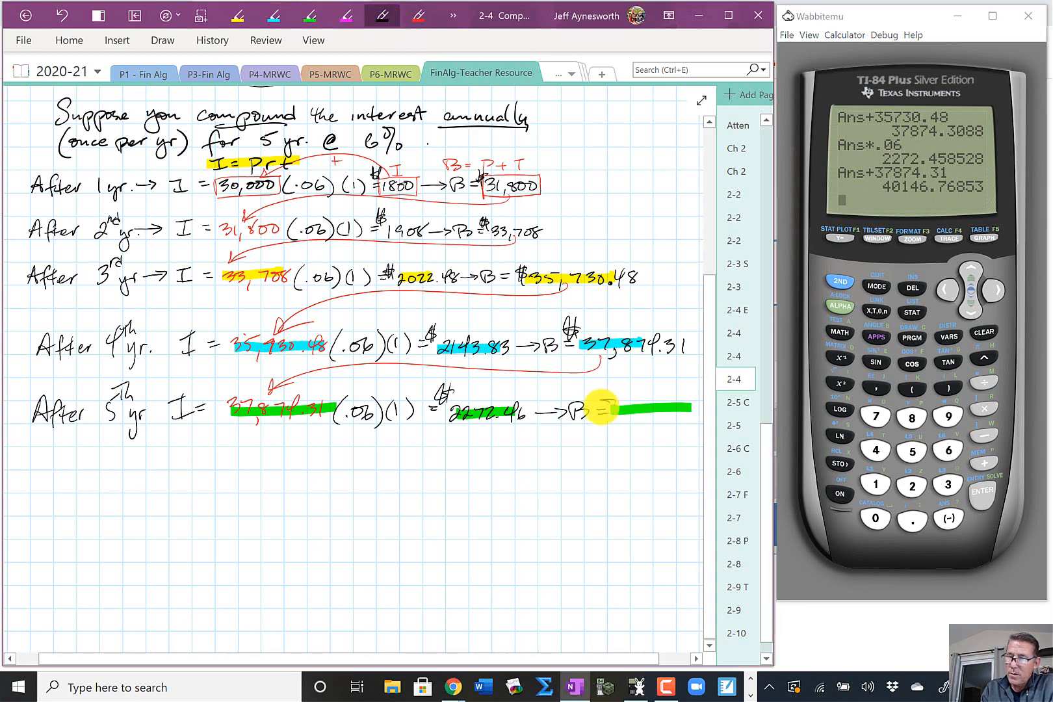
pyautogui.moveTo(601, 408); pyautogui.dragTo(689, 421)
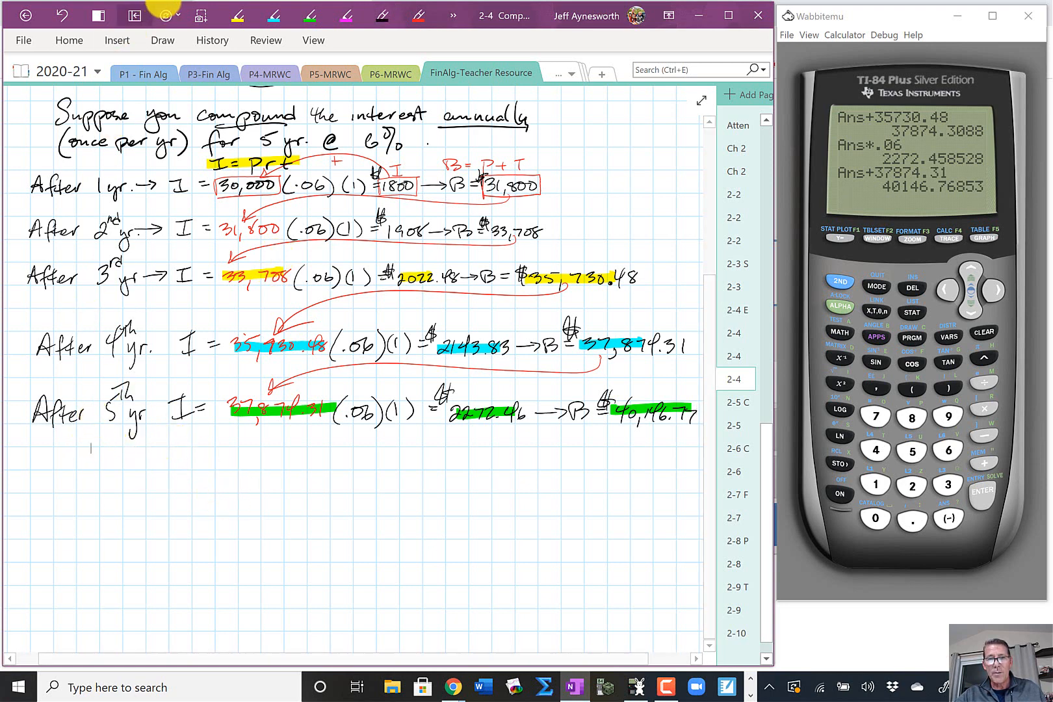
# Snip the calculator display and paste the picture below the fifth-year line.
pyautogui.click(117, 40)
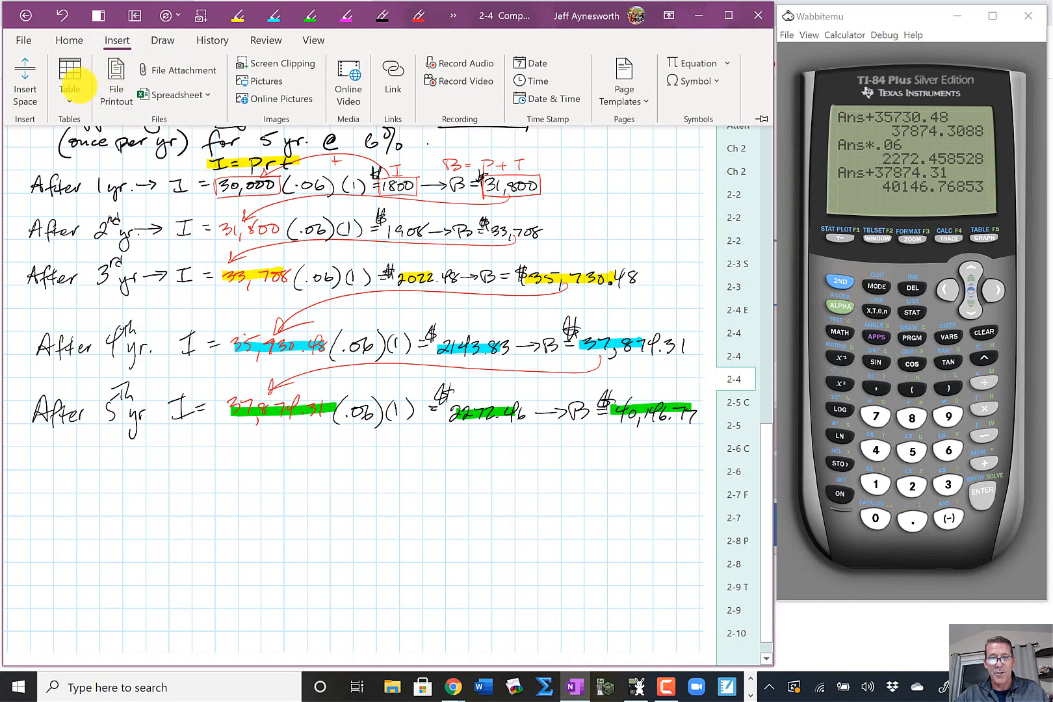
pyautogui.click(352, 451)
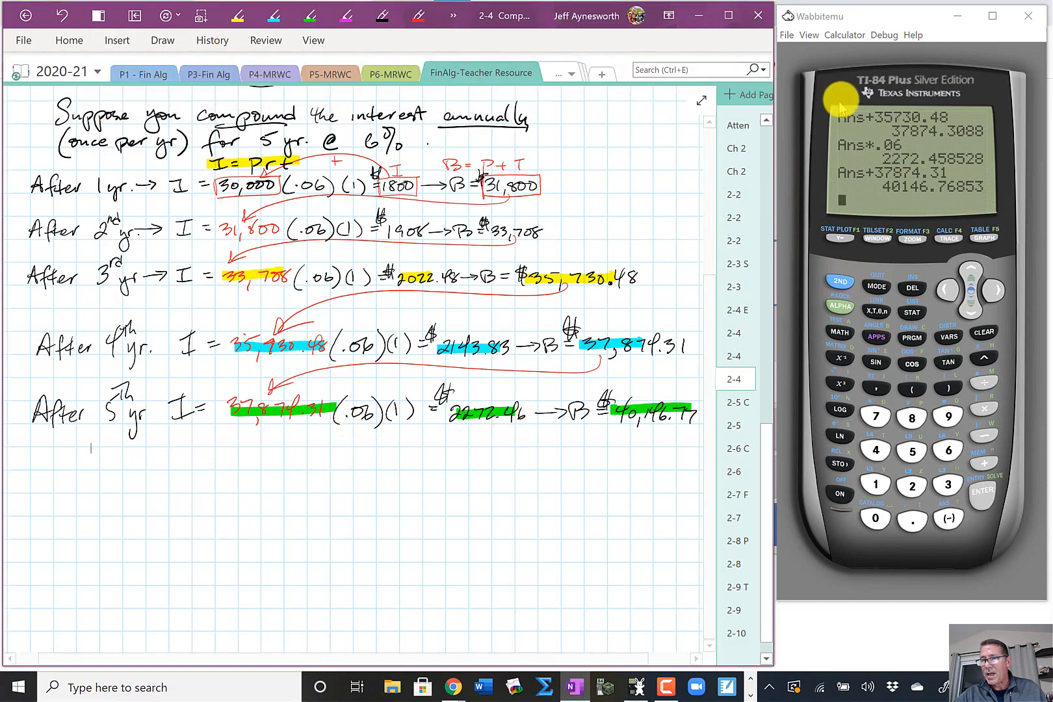
pyautogui.press('super+shift+s')
pyautogui.moveTo(826, 95); pyautogui.dragTo(983, 204)
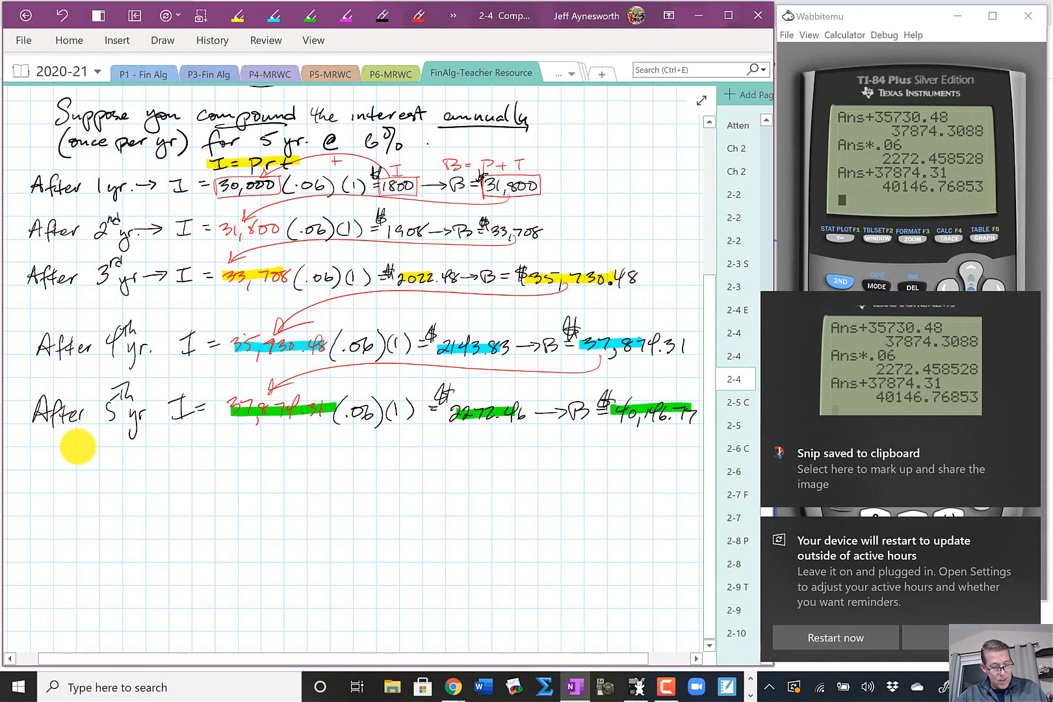
pyautogui.click(77, 446)
pyautogui.hotkey('ctrl', 'v')
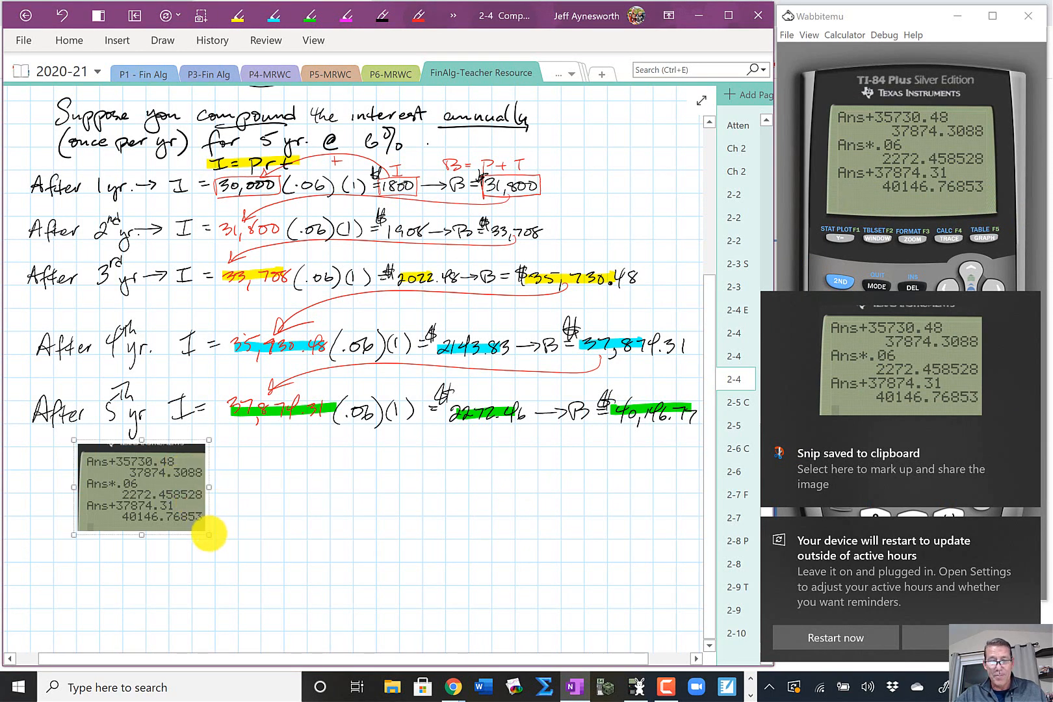
# Enlarge the pasted calculator picture to about one and a half times its size and dismiss the device restart notification.
pyautogui.moveTo(208, 535); pyautogui.dragTo(260, 589)
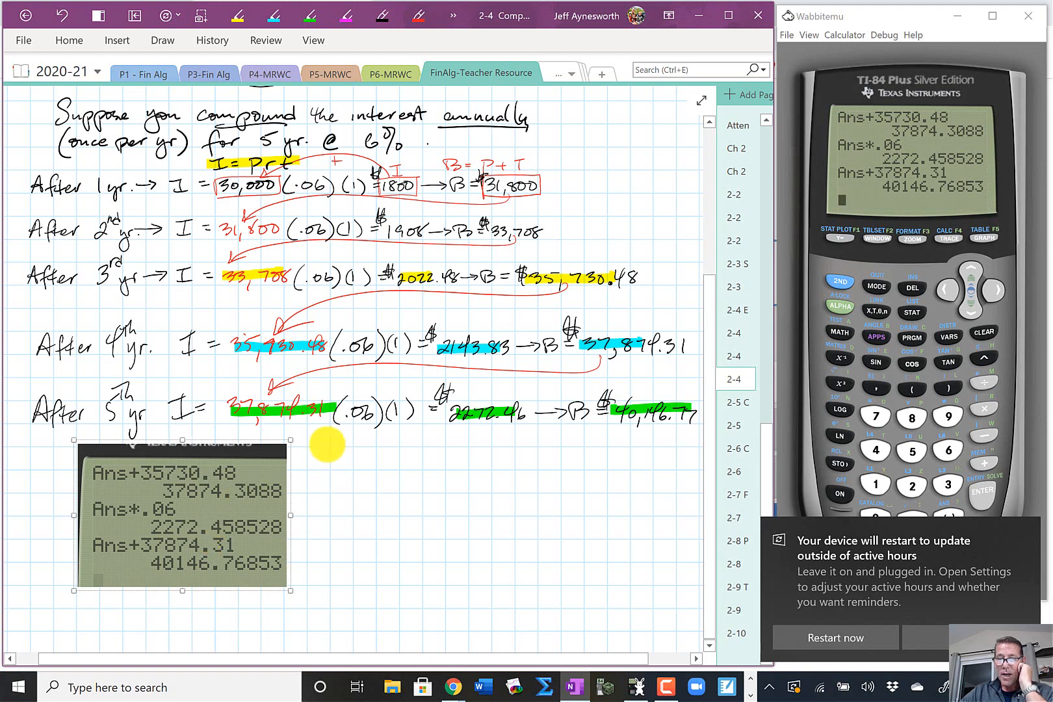
pyautogui.click(325, 446)
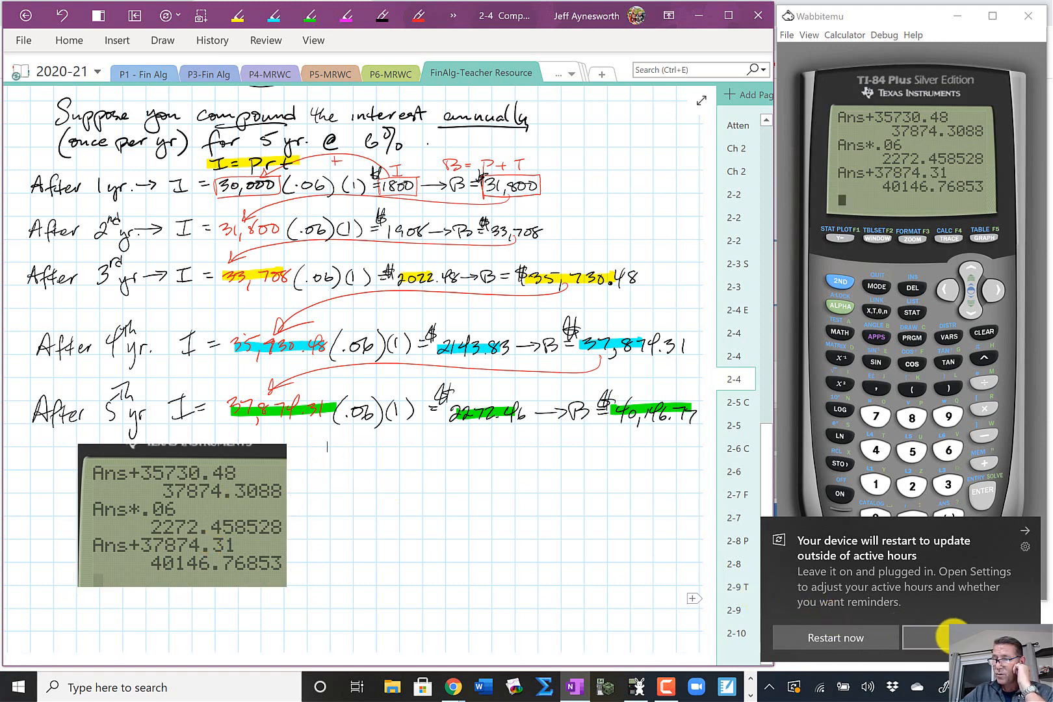
pyautogui.click(1024, 531)
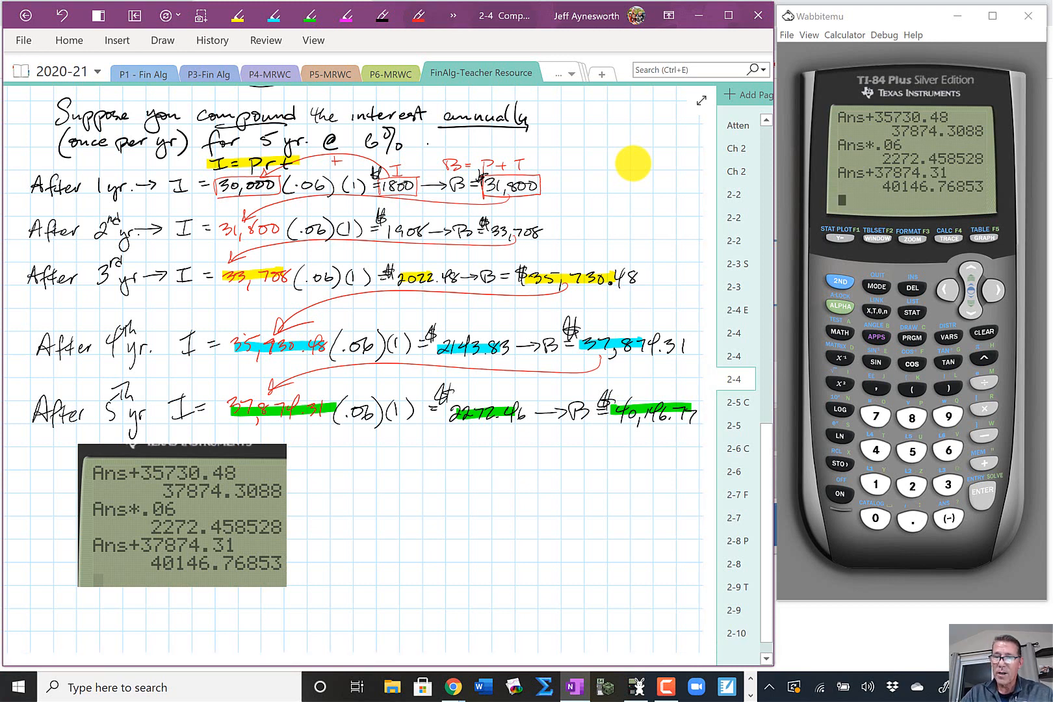
# Circle the $39,000 simple-interest balance and the $40,146.77 fifth-year balance in red, and draw a red arrow from the first to the second.
pyautogui.scroll(-1, 616, 218)
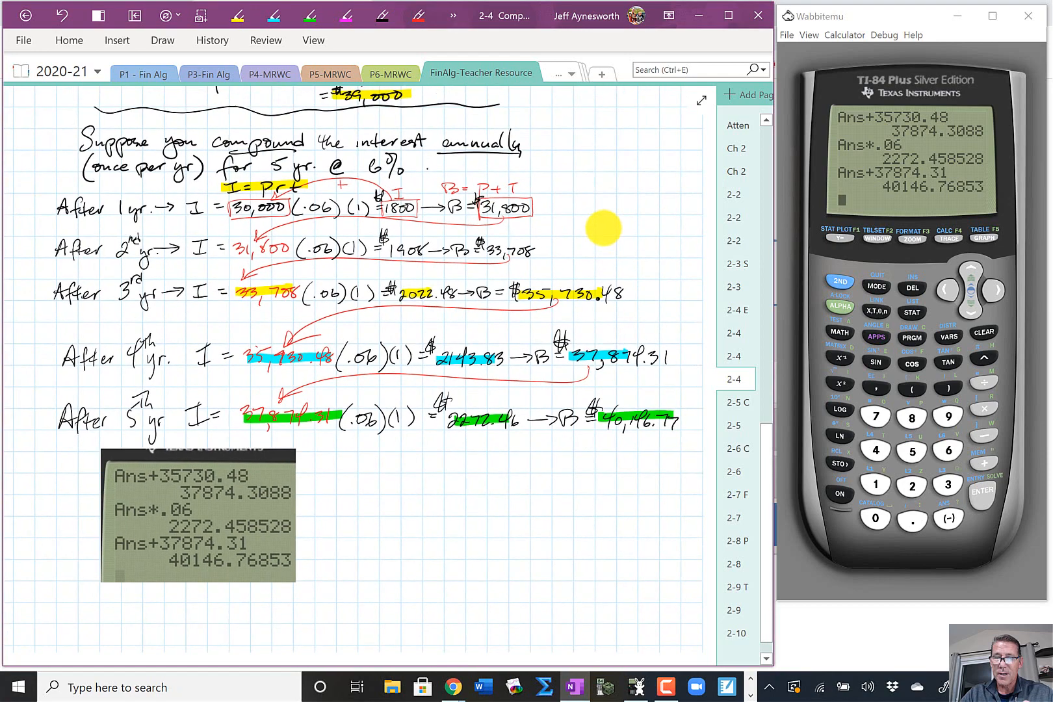
pyautogui.scroll(1, 611, 228)
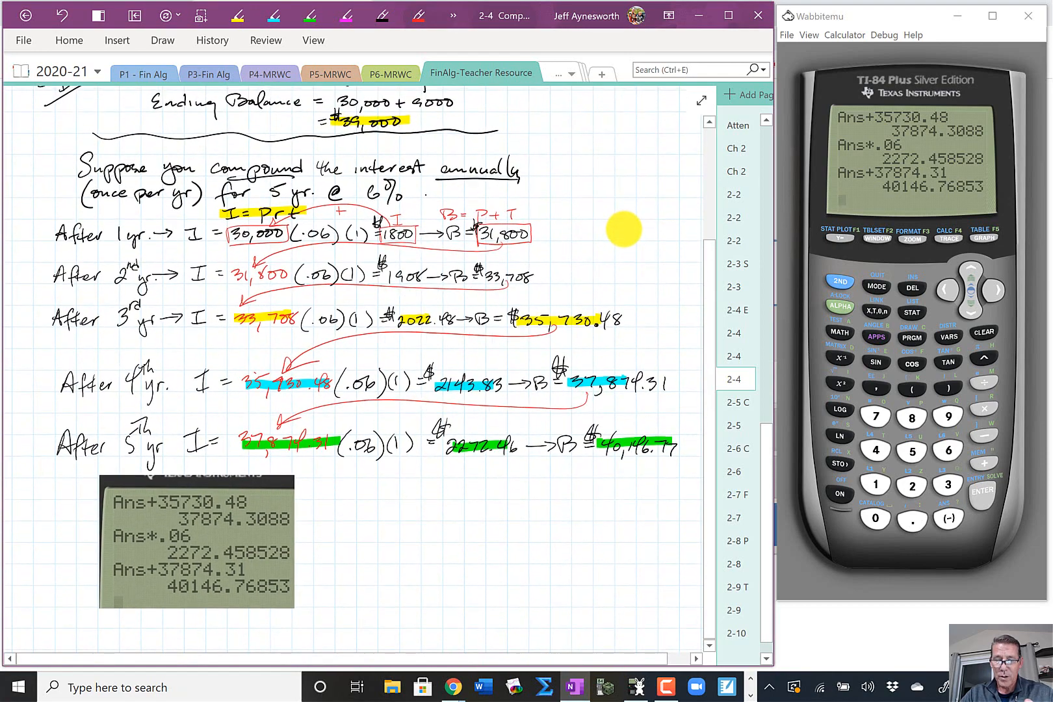
pyautogui.moveTo(626, 252); pyautogui.dragTo(628, 356)
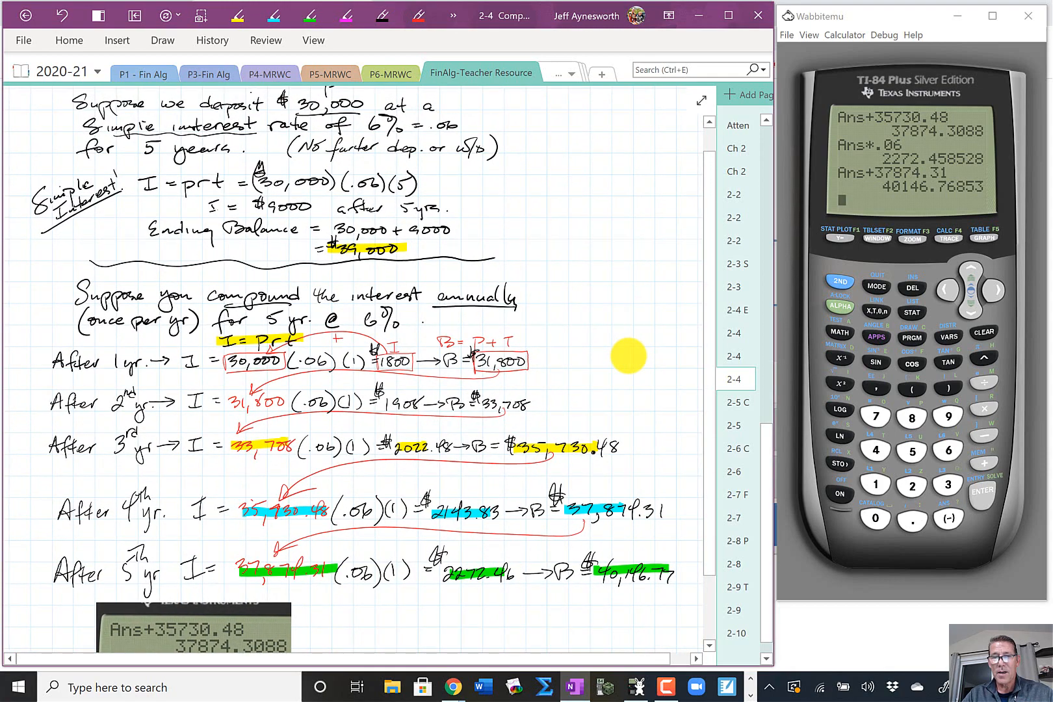
pyautogui.rightClick(49, 284)
pyautogui.click(643, 234)
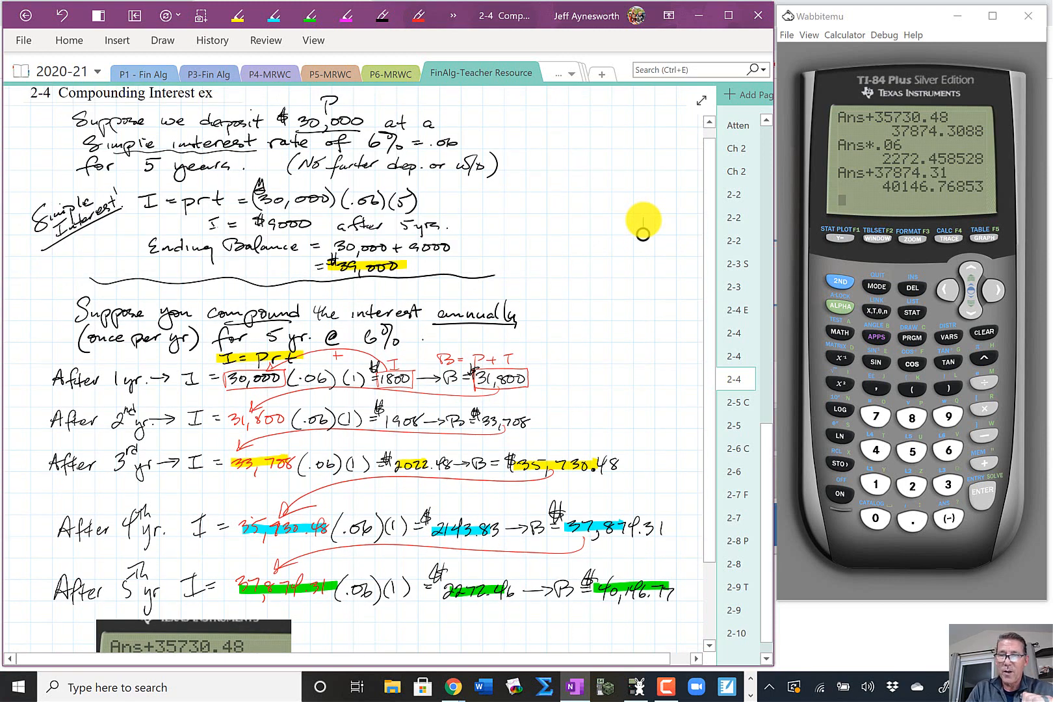
pyautogui.click(420, 14)
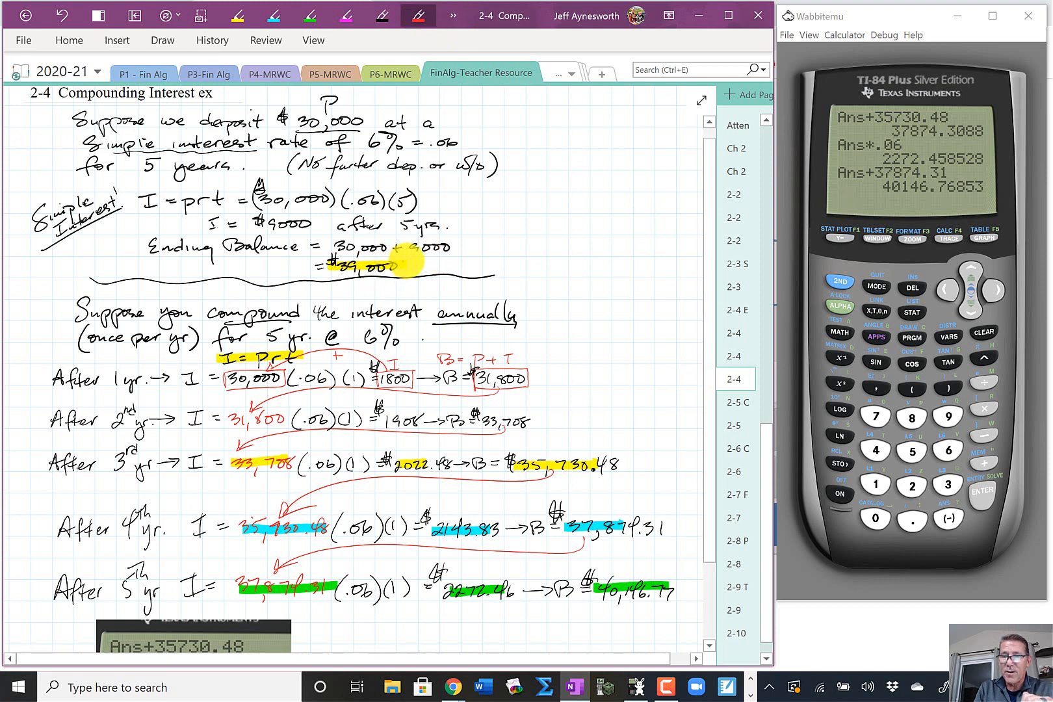
pyautogui.moveTo(404, 263); pyautogui.dragTo(301, 260)
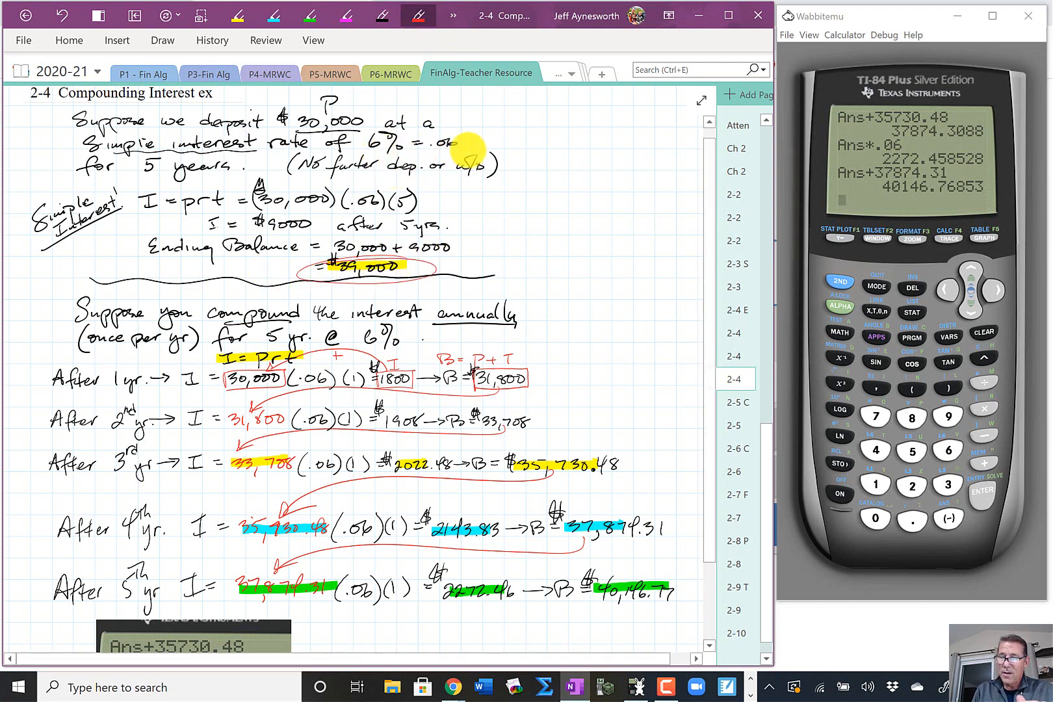
pyautogui.moveTo(630, 564)
pyautogui.mouseDown()
pyautogui.moveTo(653, 576)
pyautogui.moveTo(624, 563)
pyautogui.moveTo(580, 580)
pyautogui.mouseUp()
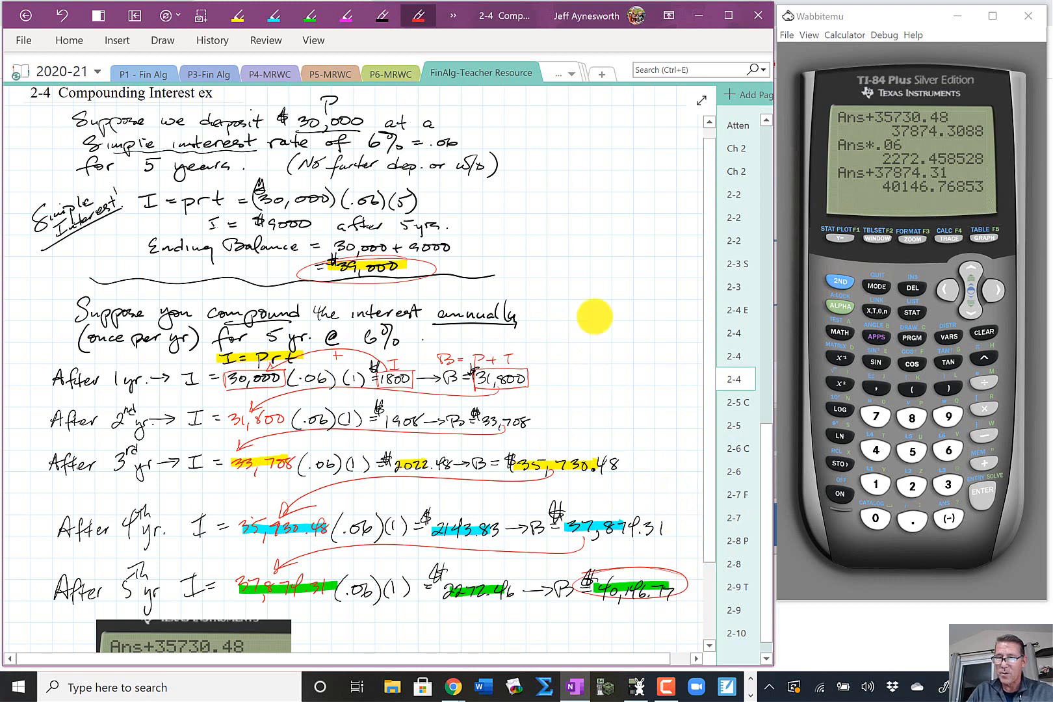
pyautogui.moveTo(431, 269)
pyautogui.mouseDown()
pyautogui.moveTo(670, 486)
pyautogui.moveTo(676, 548)
pyautogui.moveTo(685, 543)
pyautogui.mouseUp()
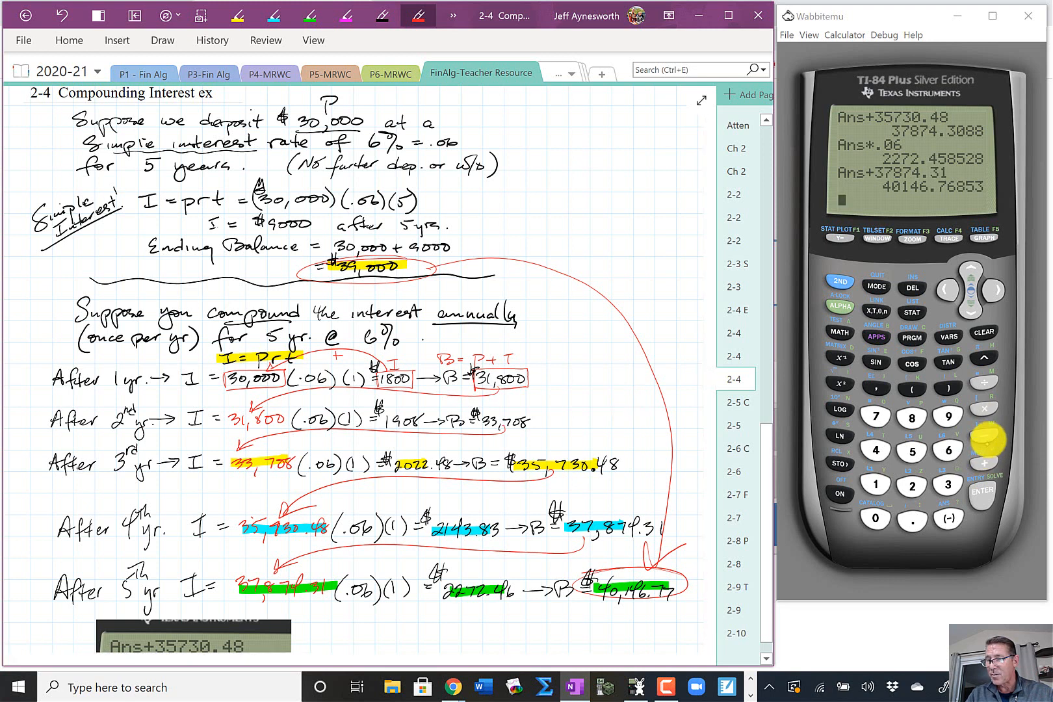
# Subtract 39000 from the last answer on the calculator to find the difference between the compound and simple balances.
pyautogui.click(983, 436)
pyautogui.click(947, 485)
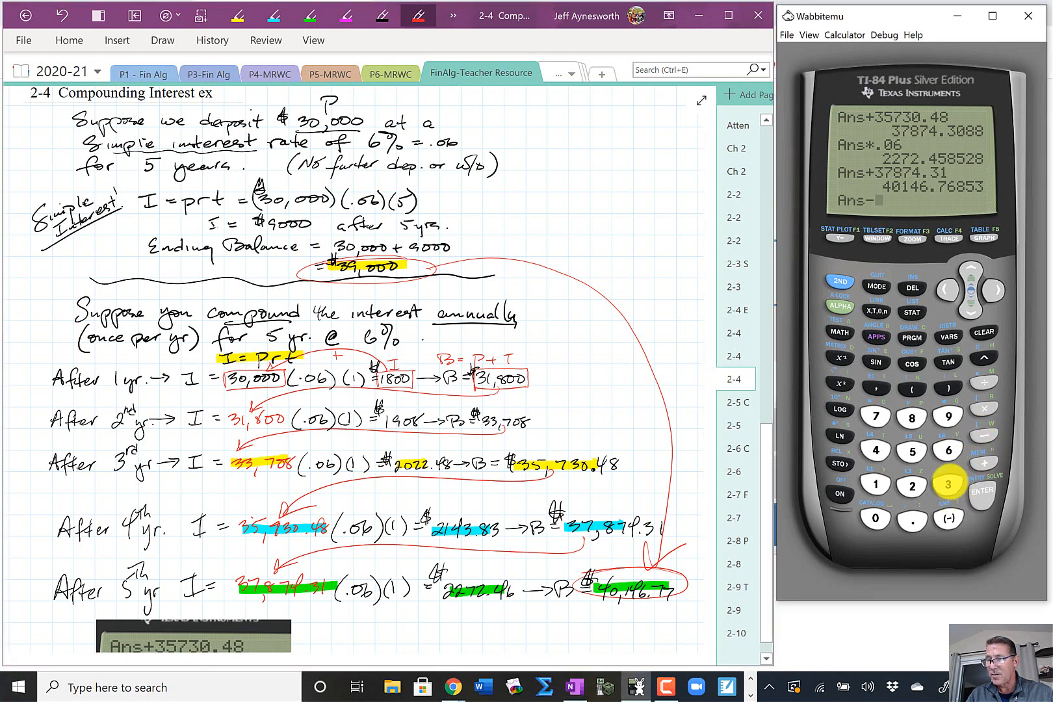
pyautogui.click(948, 416)
pyautogui.click(878, 516)
pyautogui.click(877, 516)
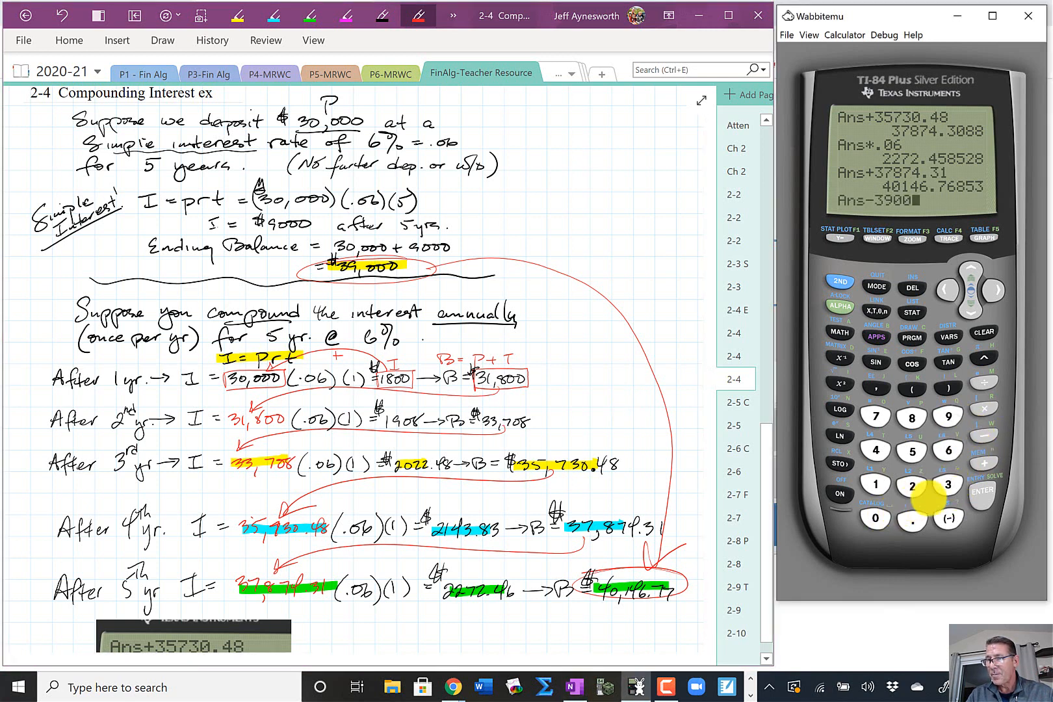
pyautogui.click(876, 517)
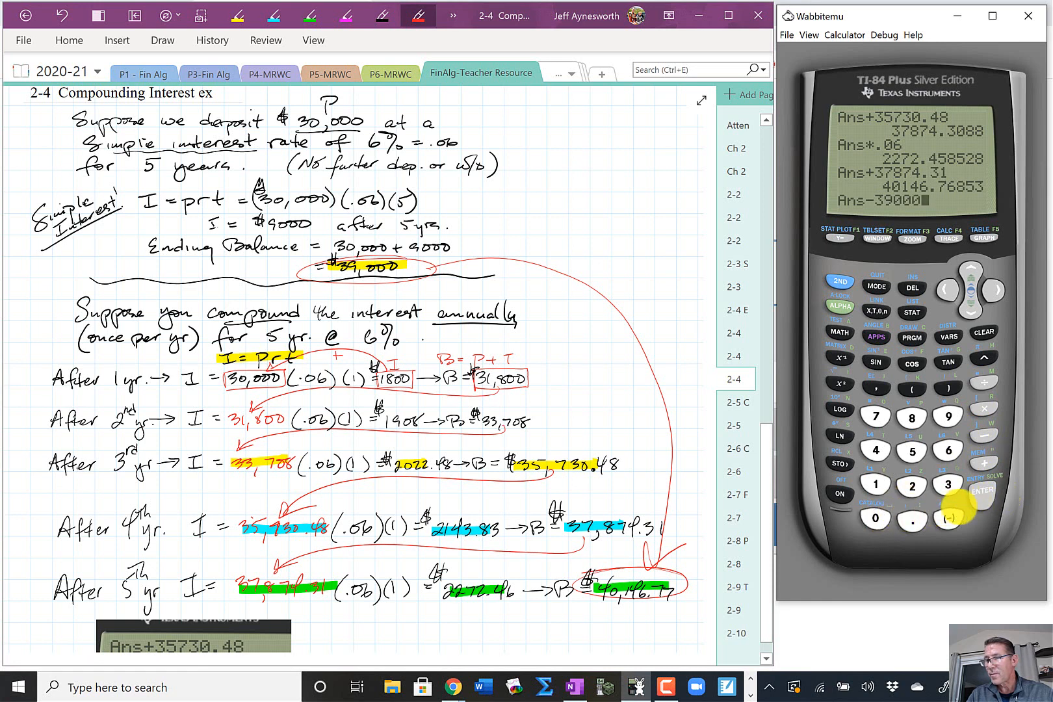
pyautogui.click(982, 492)
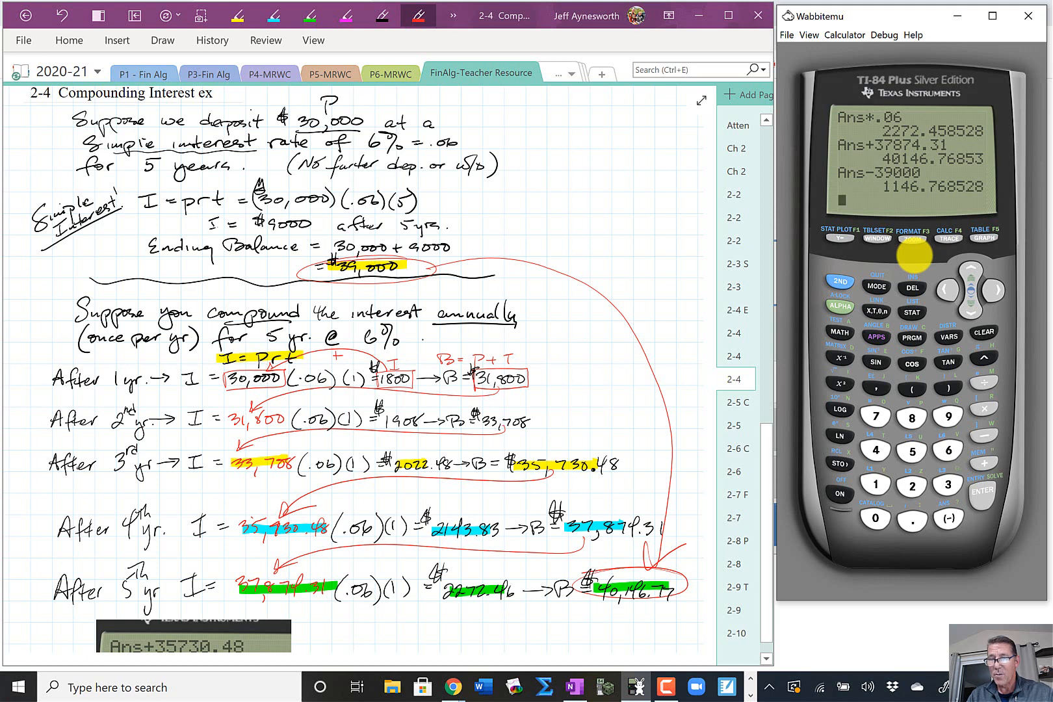
# Handwrite "We gained $1146.77 by Compounding" in red beside the arrow joining the two balances, and underline "Compounding".
pyautogui.click(576, 240)
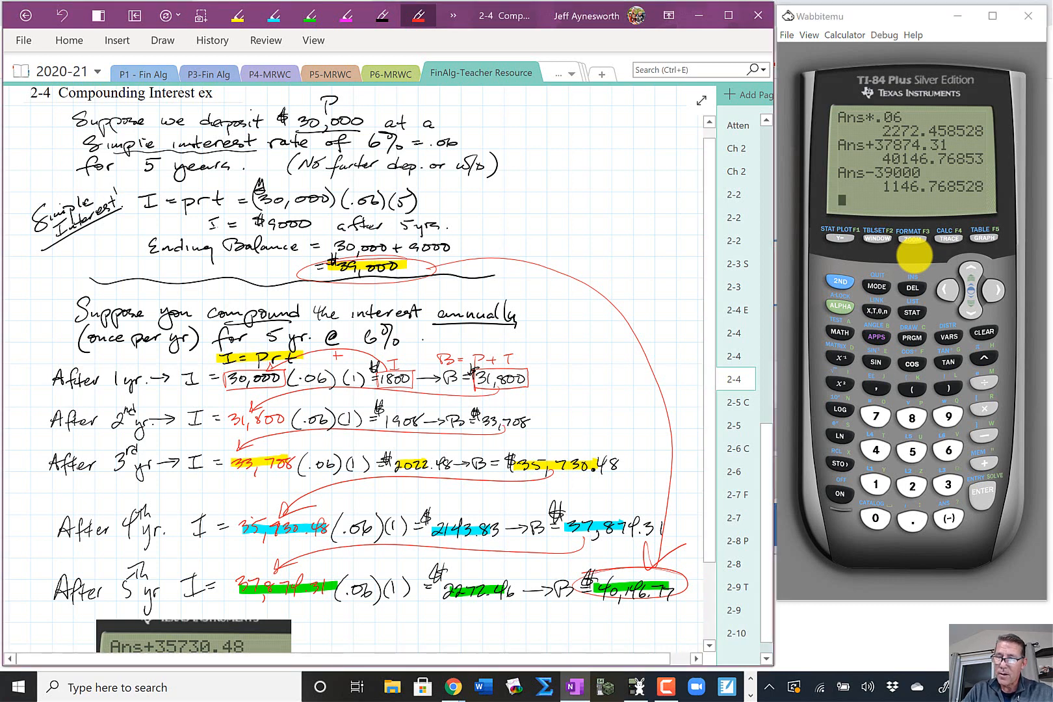
pyautogui.moveTo(553, 244)
pyautogui.mouseDown()
pyautogui.moveTo(625, 230)
pyautogui.moveTo(630, 207)
pyautogui.moveTo(666, 189)
pyautogui.mouseUp()
pyautogui.moveTo(609, 267)
pyautogui.mouseDown()
pyautogui.moveTo(652, 257)
pyautogui.moveTo(675, 237)
pyautogui.moveTo(657, 258)
pyautogui.mouseUp()
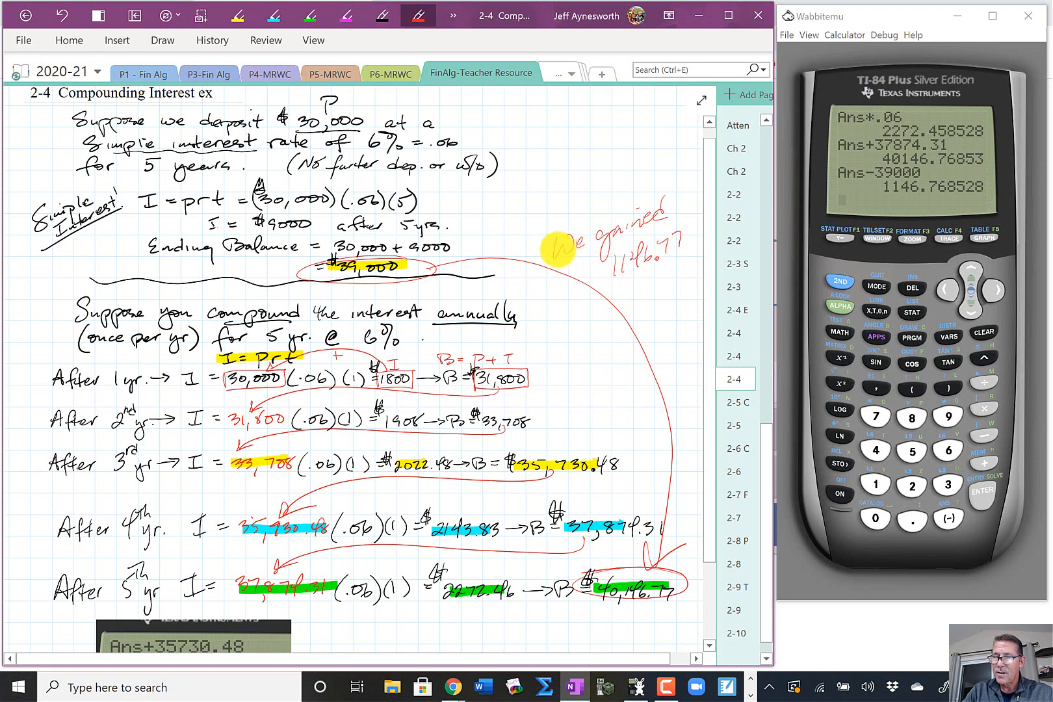
pyautogui.moveTo(543, 229)
pyautogui.mouseDown()
pyautogui.moveTo(531, 249)
pyautogui.moveTo(534, 222)
pyautogui.mouseUp()
pyautogui.moveTo(585, 294)
pyautogui.mouseDown()
pyautogui.moveTo(611, 294)
pyautogui.moveTo(597, 336)
pyautogui.moveTo(611, 338)
pyautogui.moveTo(663, 282)
pyautogui.moveTo(680, 289)
pyautogui.moveTo(694, 277)
pyautogui.moveTo(602, 352)
pyautogui.moveTo(663, 362)
pyautogui.mouseUp()
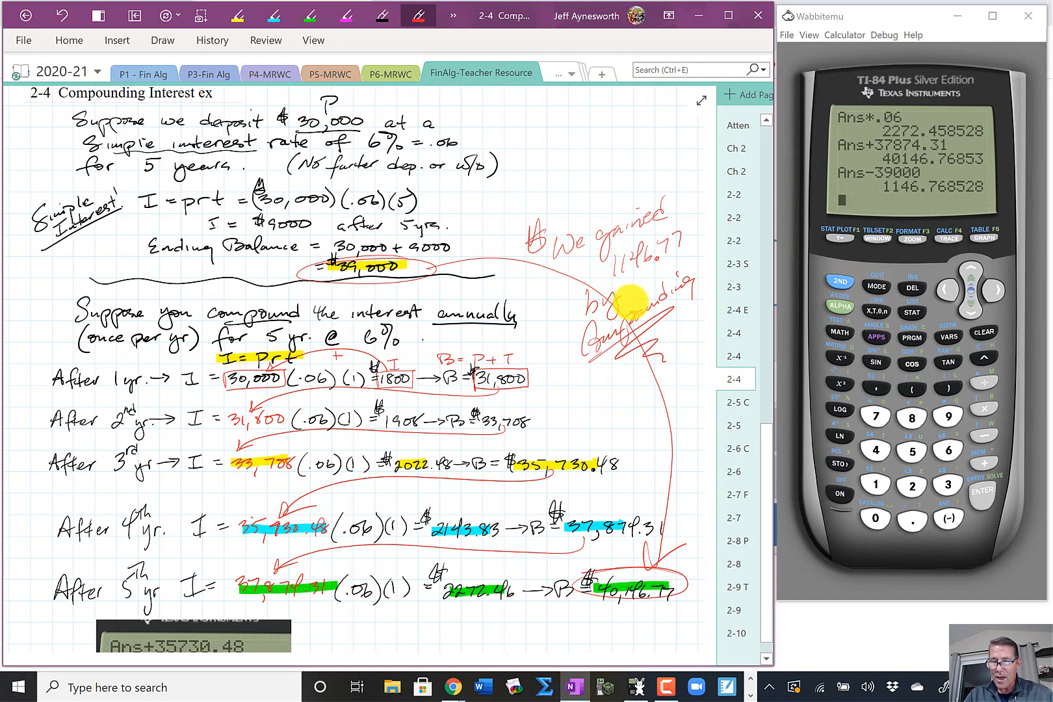
# Clear the calculator display and compute 30000*1.06 for the first-year balance.
pyautogui.scroll(-3, 554, 548)
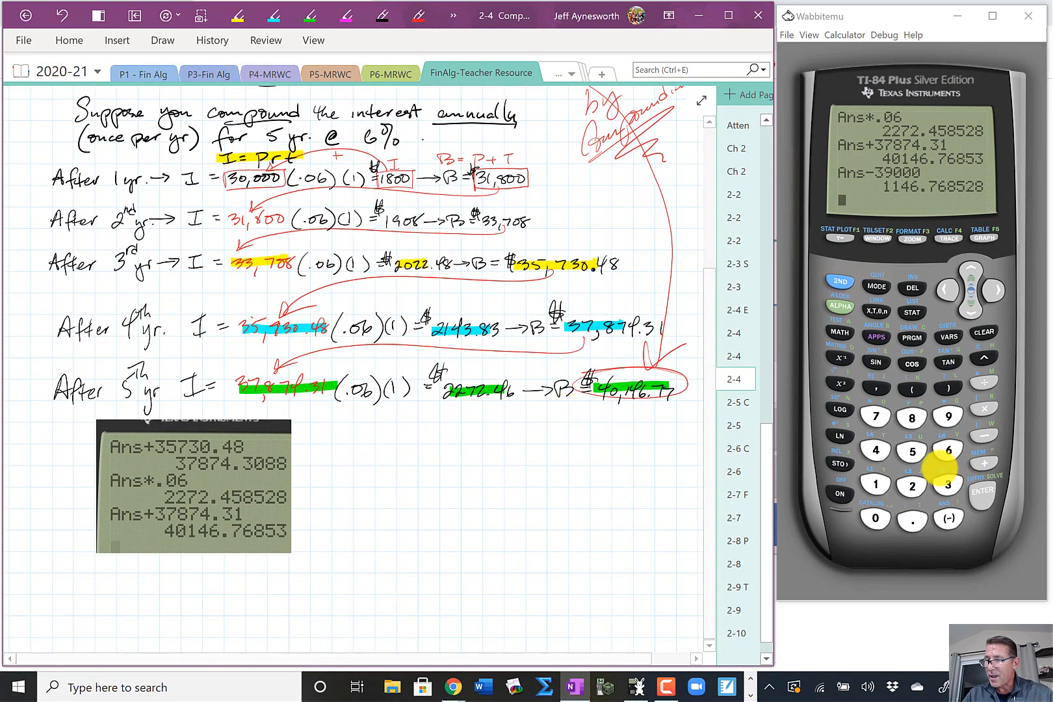
pyautogui.click(948, 484)
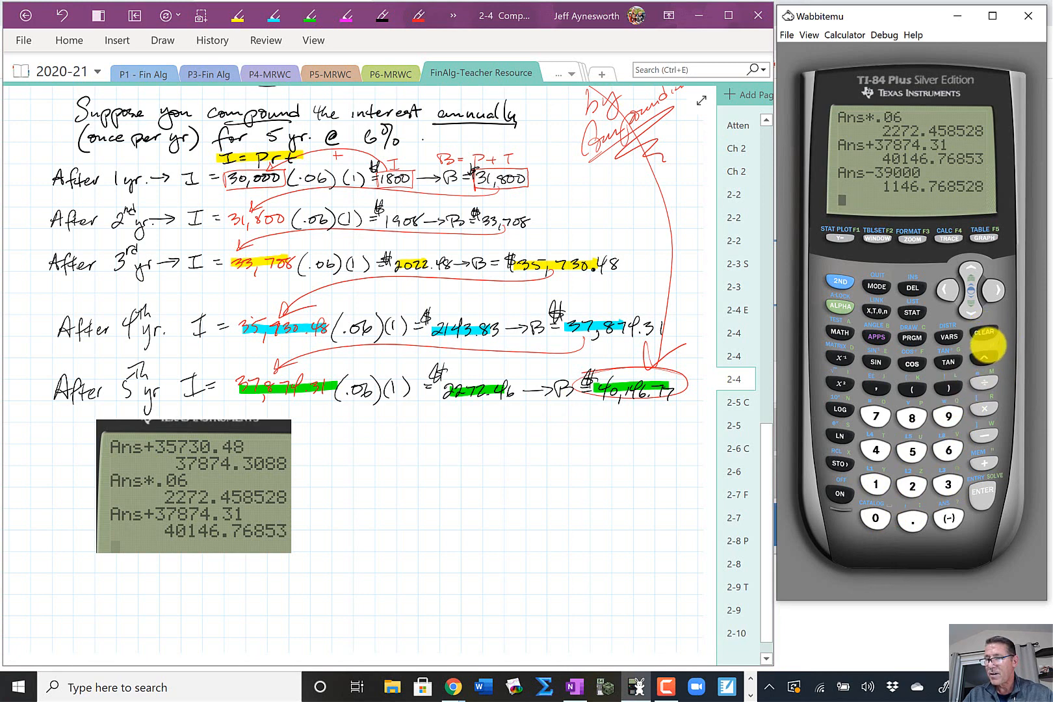
pyautogui.click(982, 334)
pyautogui.click(982, 334)
pyautogui.click(948, 484)
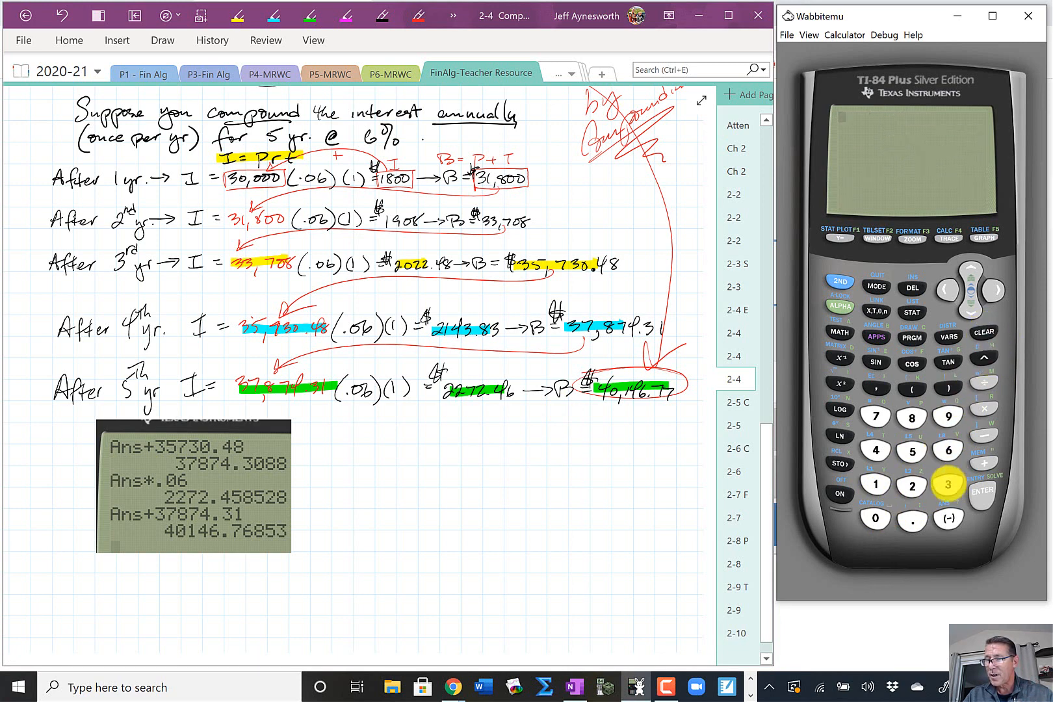
pyautogui.click(876, 518)
pyautogui.click(875, 518)
pyautogui.click(875, 518)
pyautogui.click(876, 518)
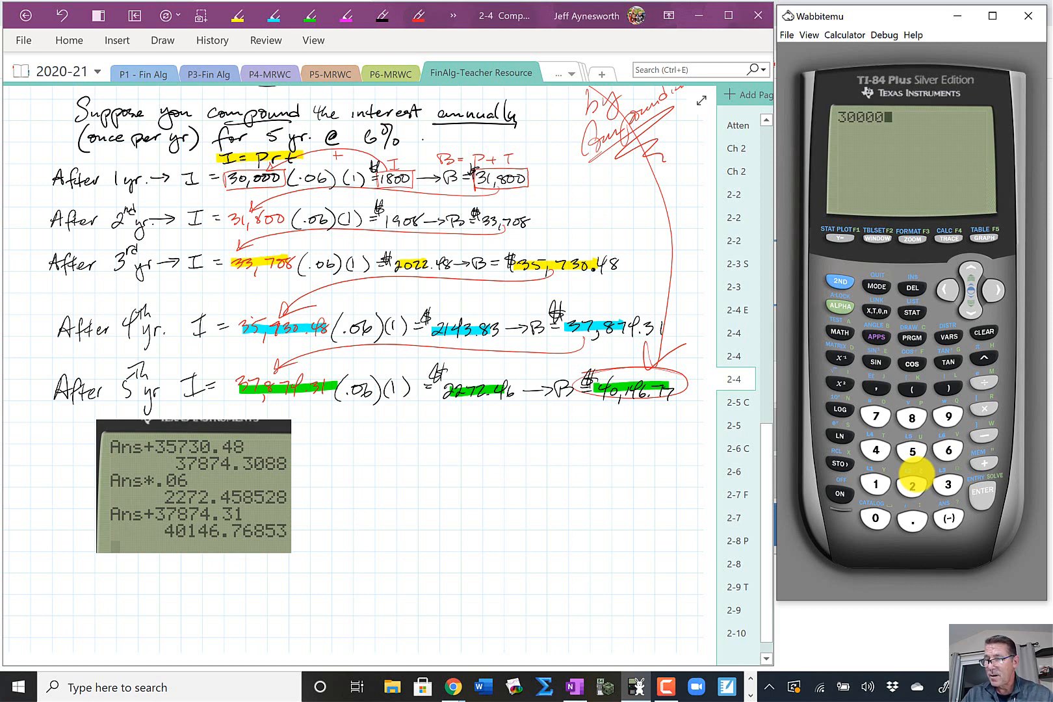
pyautogui.click(984, 408)
pyautogui.click(875, 484)
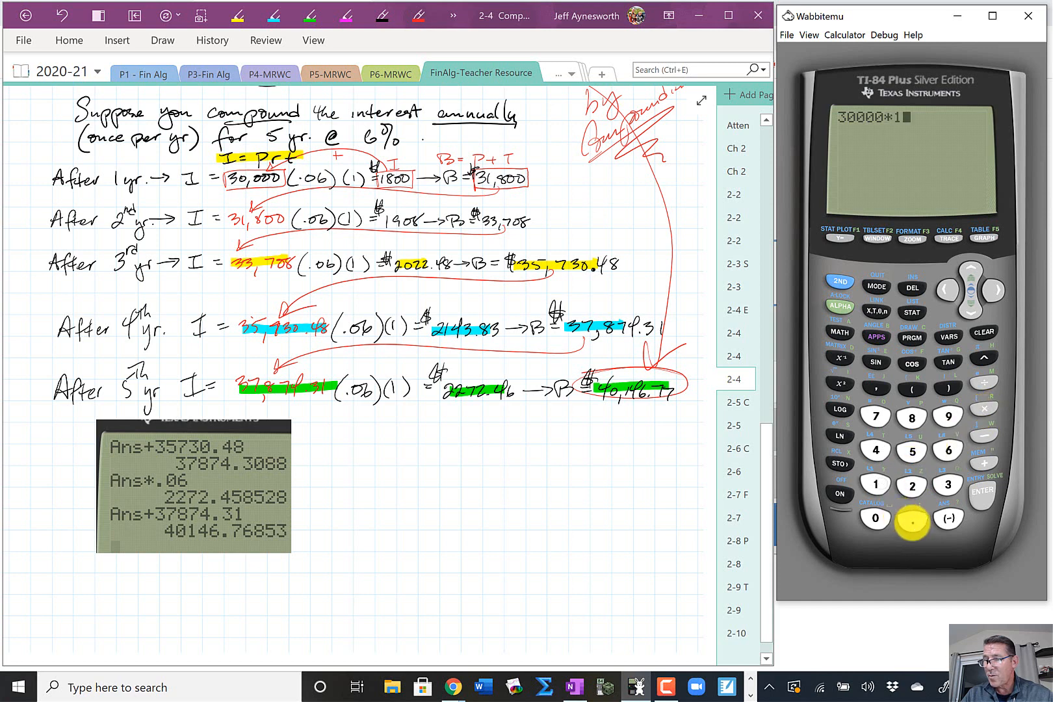
pyautogui.click(912, 520)
pyautogui.click(876, 518)
pyautogui.click(948, 450)
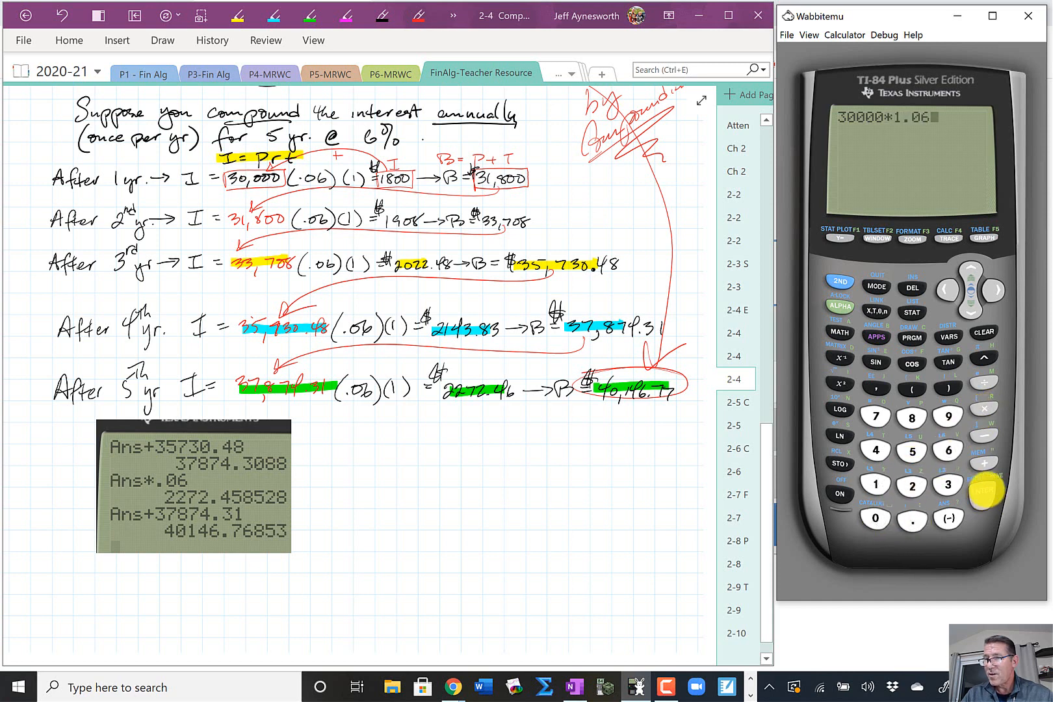
pyautogui.click(983, 490)
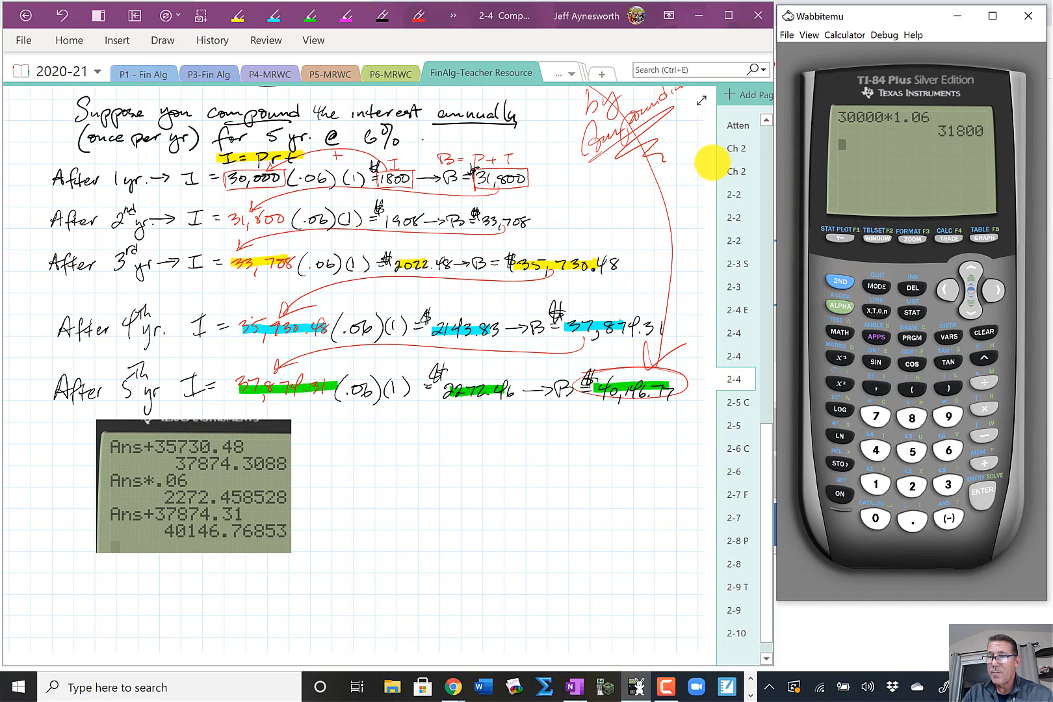
# Multiply the first-year answer by 1.06 on the calculator to get the second-year balance.
pyautogui.click(984, 409)
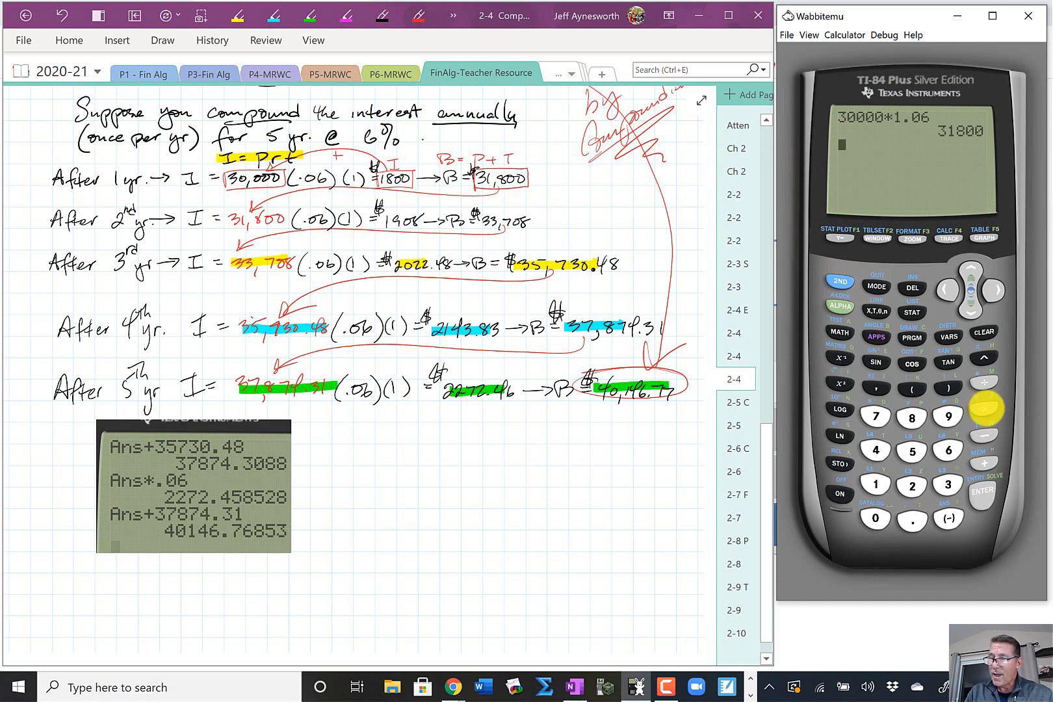
pyautogui.click(876, 484)
pyautogui.click(912, 520)
pyautogui.click(876, 518)
pyautogui.click(948, 449)
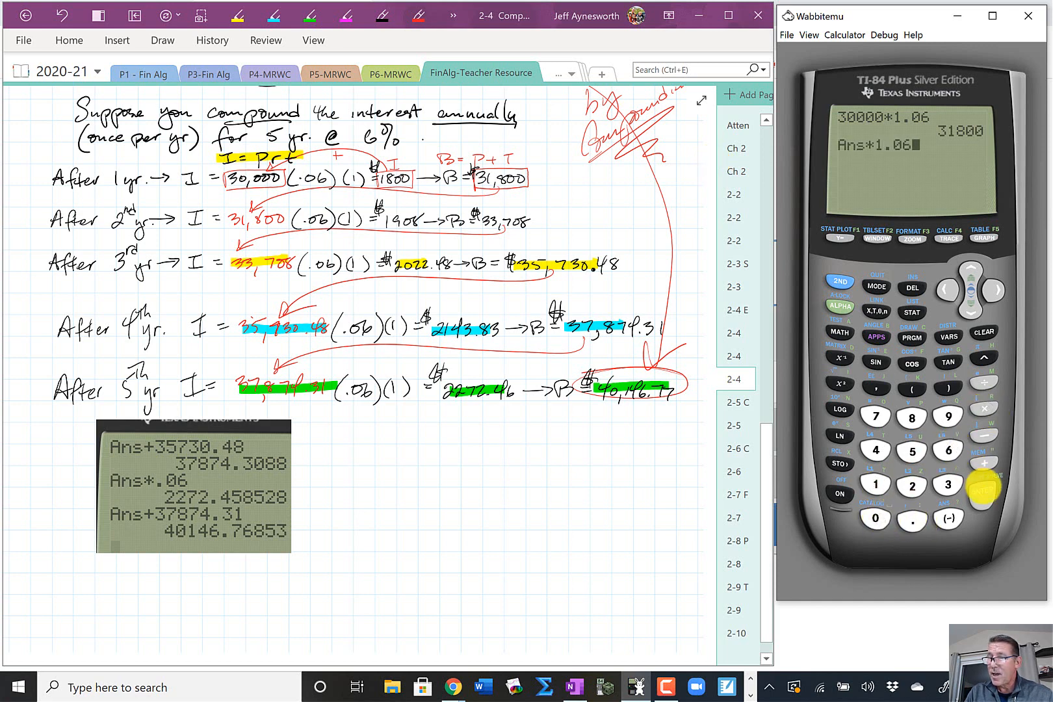
pyautogui.click(981, 487)
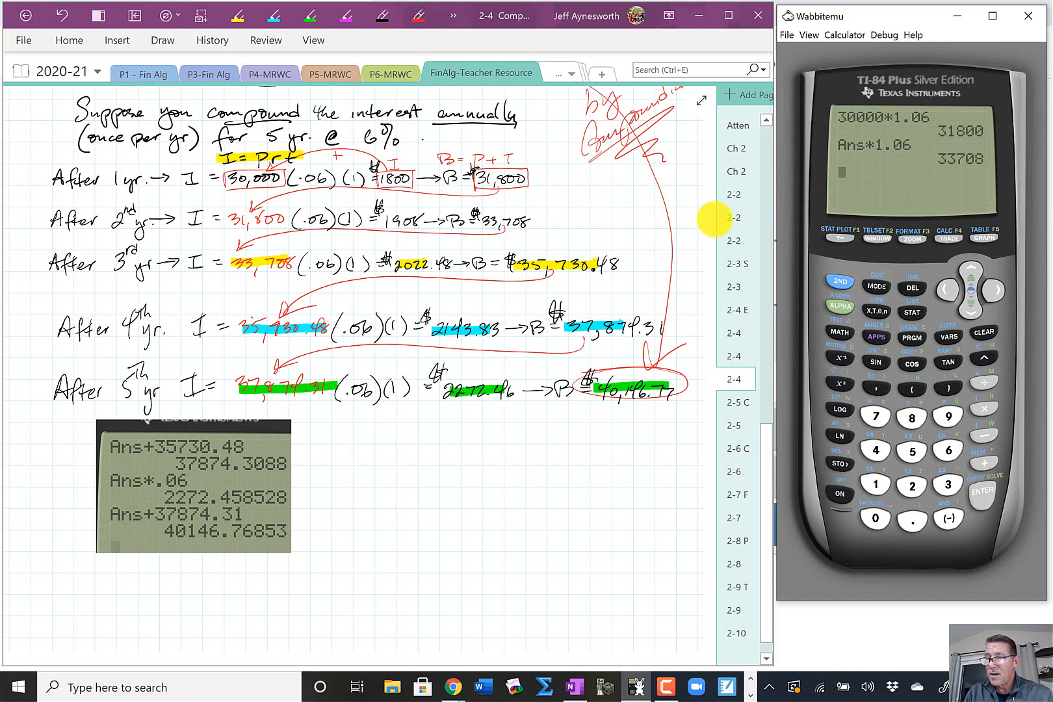
# Multiply the second-year answer by 1.06 on the calculator to get the third-year balance.
pyautogui.click(984, 411)
pyautogui.click(876, 485)
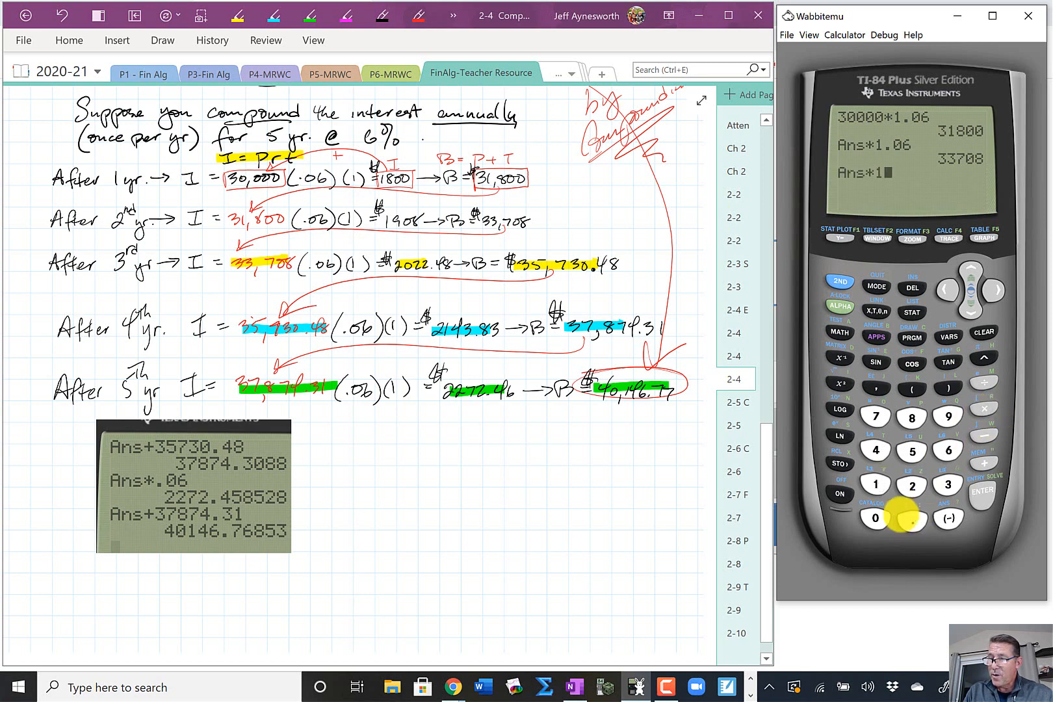
pyautogui.click(912, 520)
pyautogui.click(875, 518)
pyautogui.click(949, 450)
pyautogui.click(982, 497)
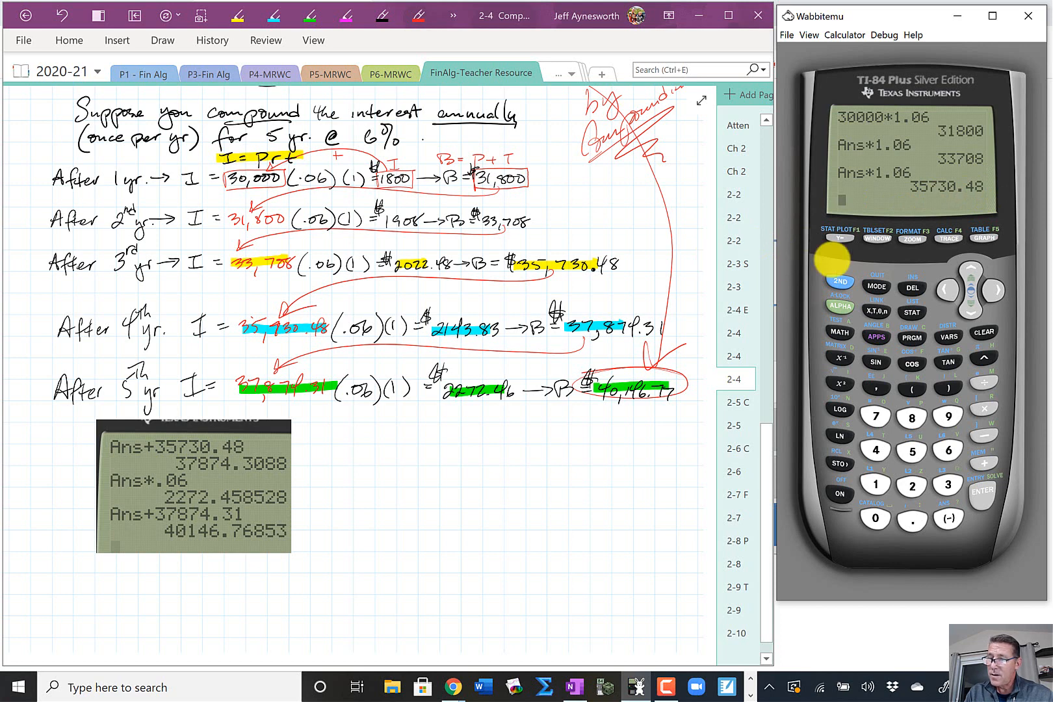
# Multiply the third-year answer by 1.06 on the calculator to get the fourth-year balance.
pyautogui.click(986, 411)
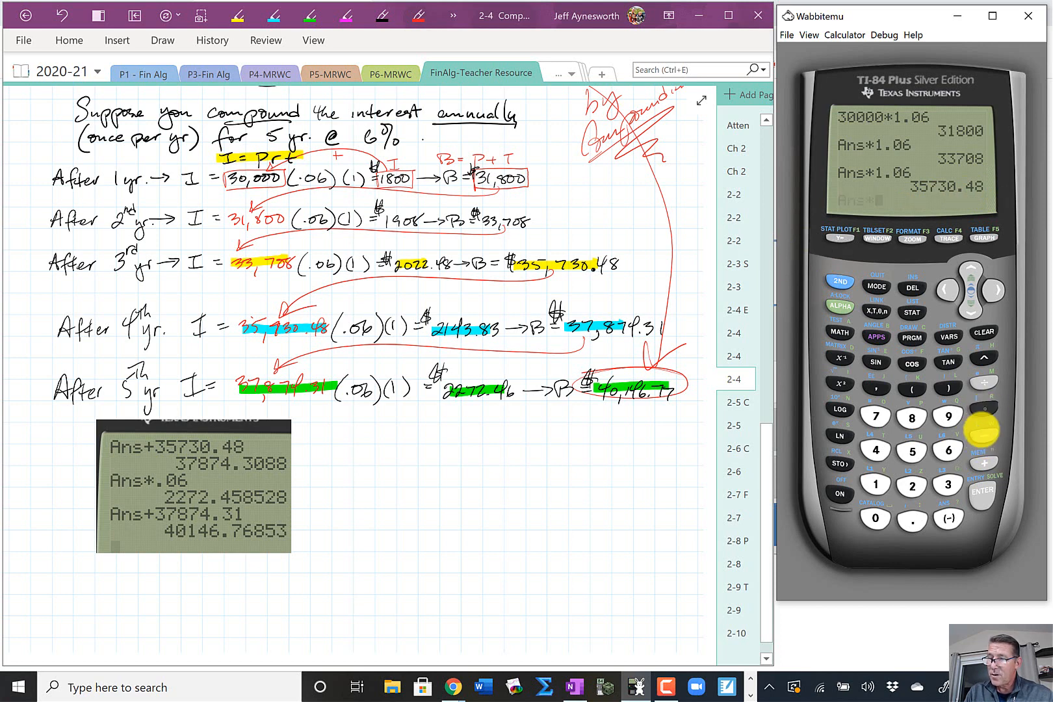
pyautogui.click(875, 484)
pyautogui.click(912, 520)
pyautogui.click(876, 518)
pyautogui.click(948, 450)
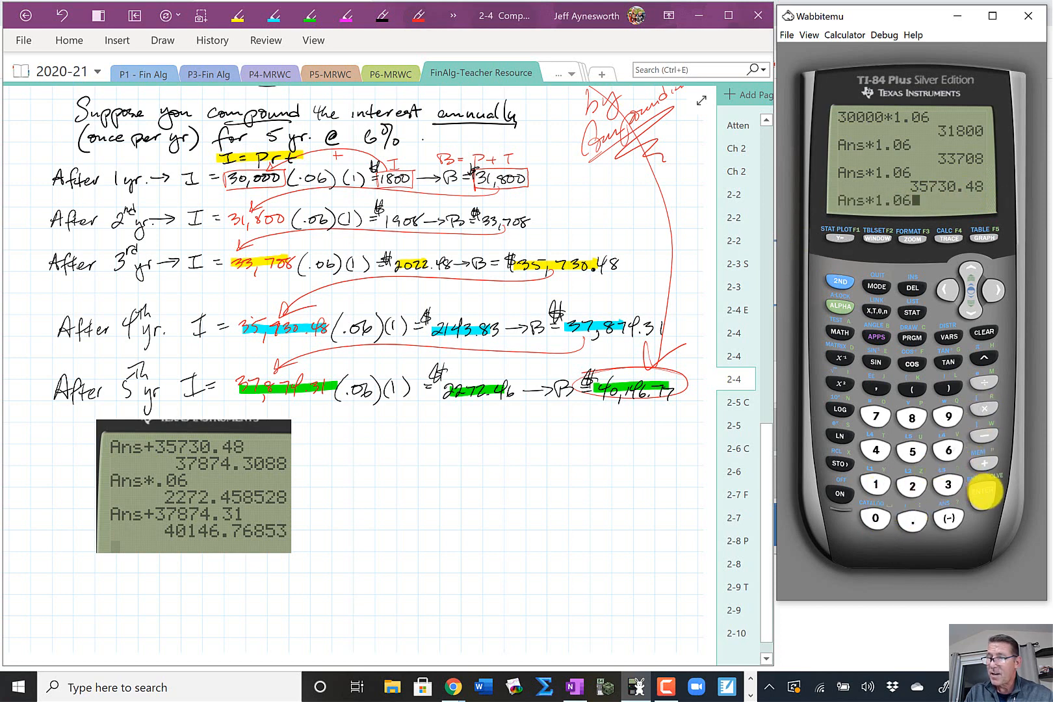
pyautogui.click(982, 490)
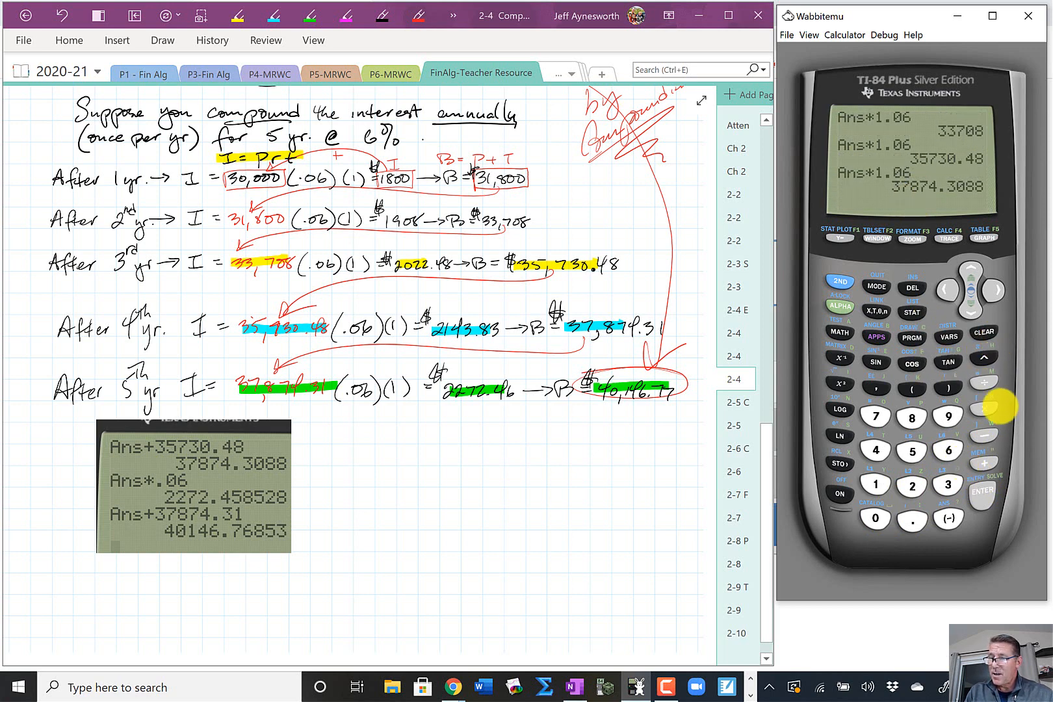
# Multiply the fourth-year answer by 1.06 on the calculator to get the fifth-year balance.
pyautogui.click(984, 409)
pyautogui.click(876, 485)
pyautogui.click(912, 519)
pyautogui.click(875, 518)
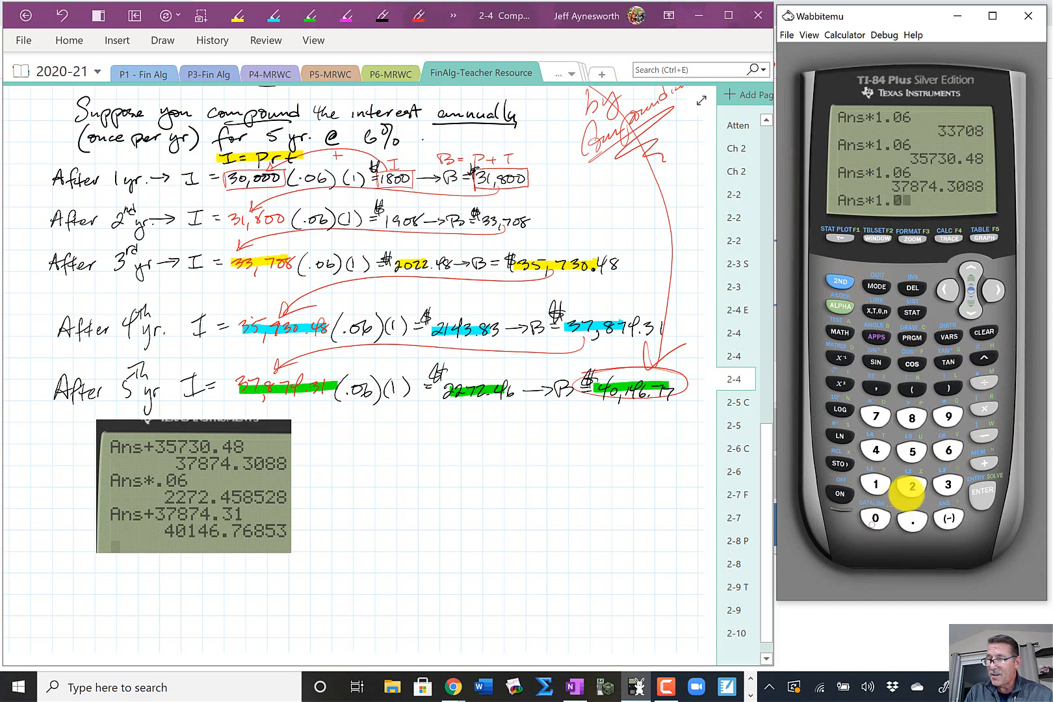
pyautogui.click(949, 450)
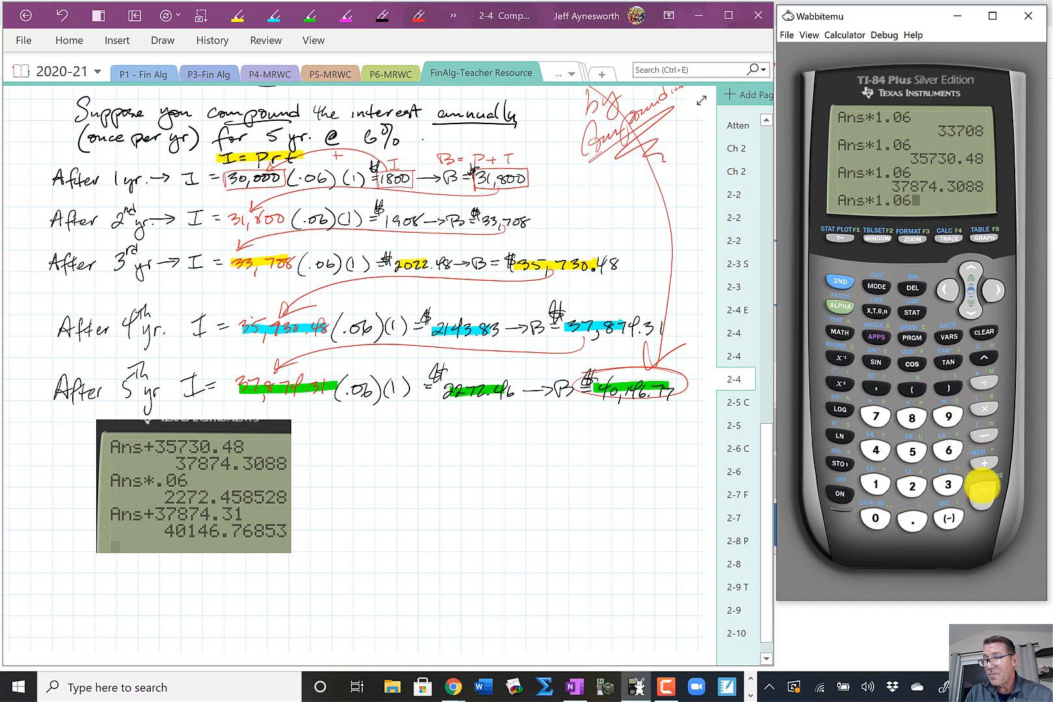
pyautogui.click(984, 492)
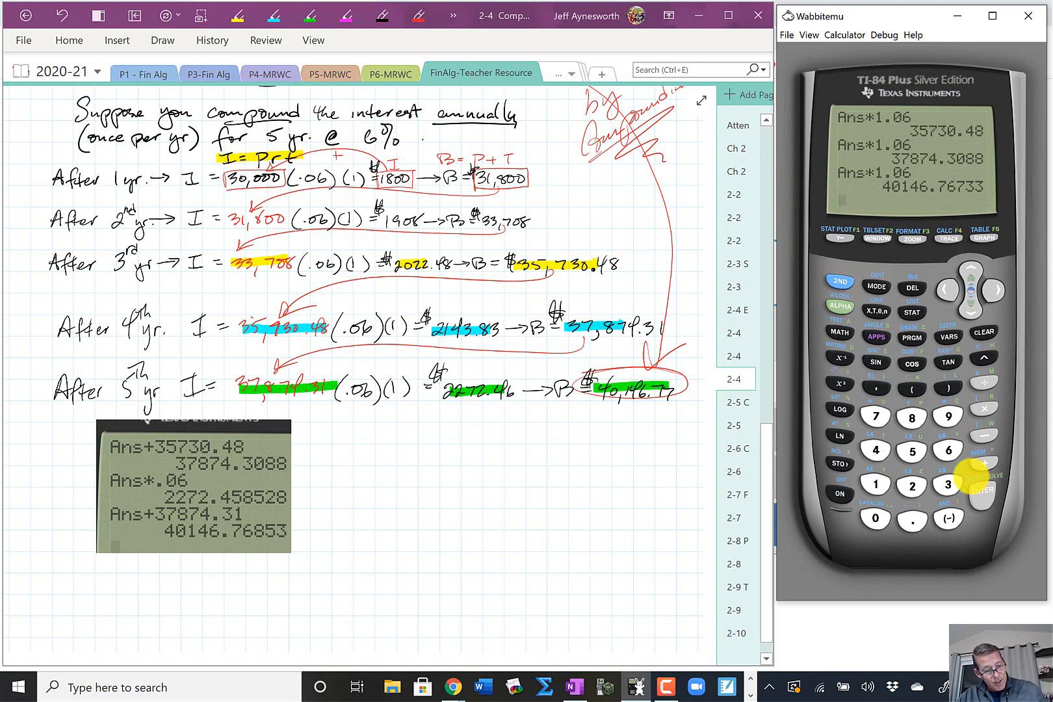
# Paste a snip of the calculator display beside the existing calculator picture and enlarge it to about the same size.
pyautogui.press('super+shift+s')
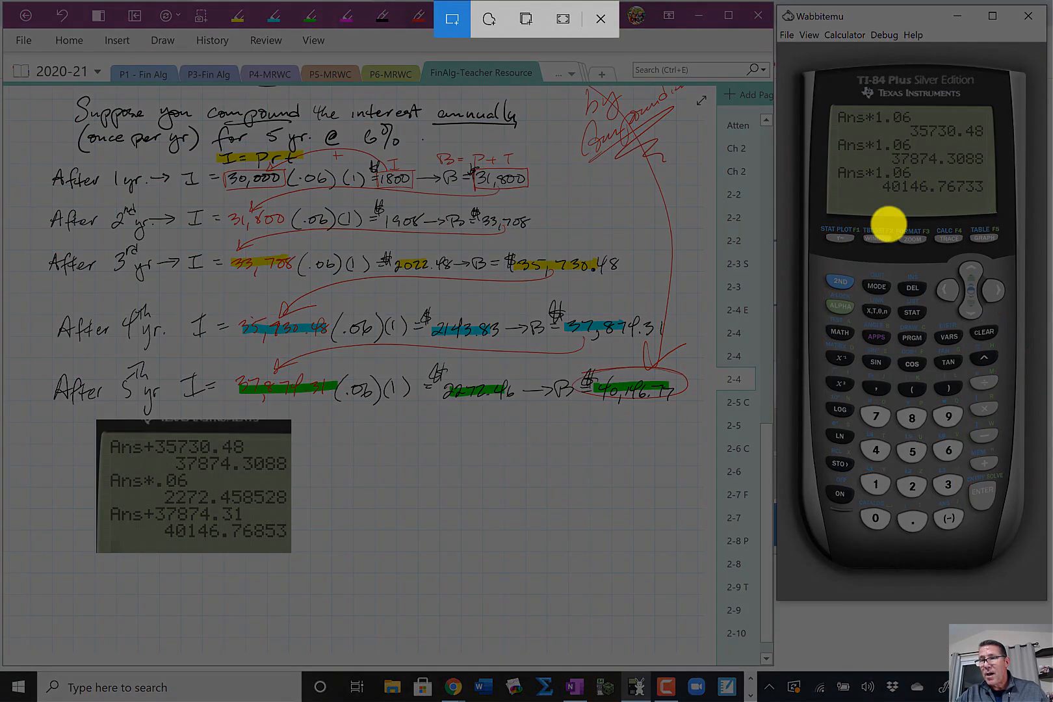
pyautogui.moveTo(827, 99); pyautogui.dragTo(998, 209)
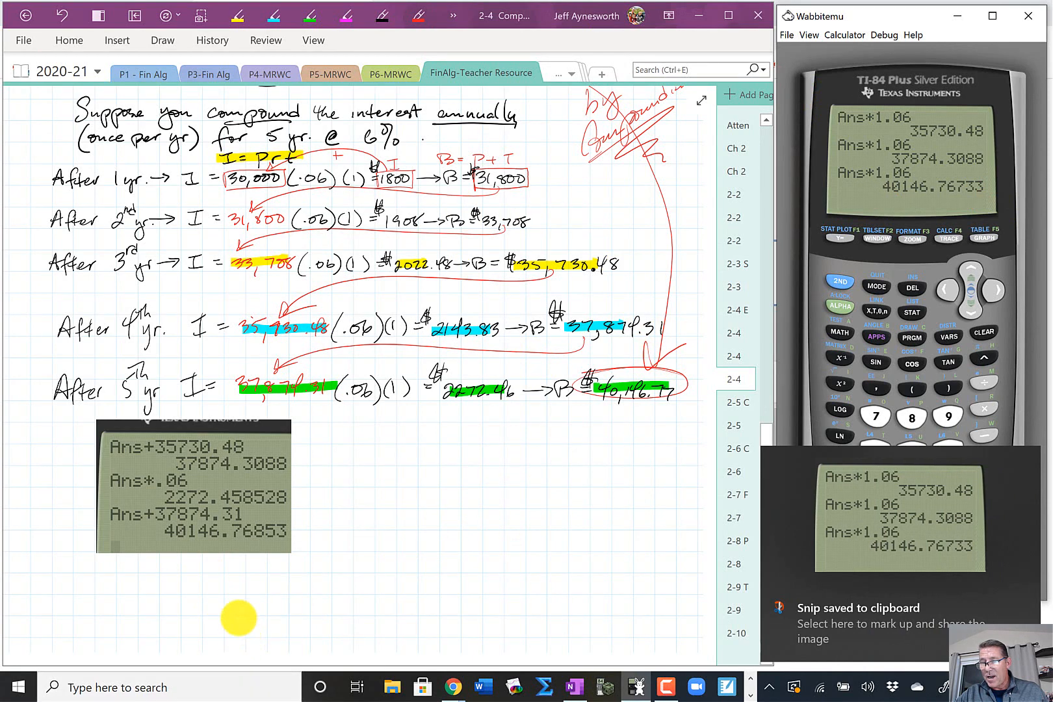
pyautogui.click(247, 645)
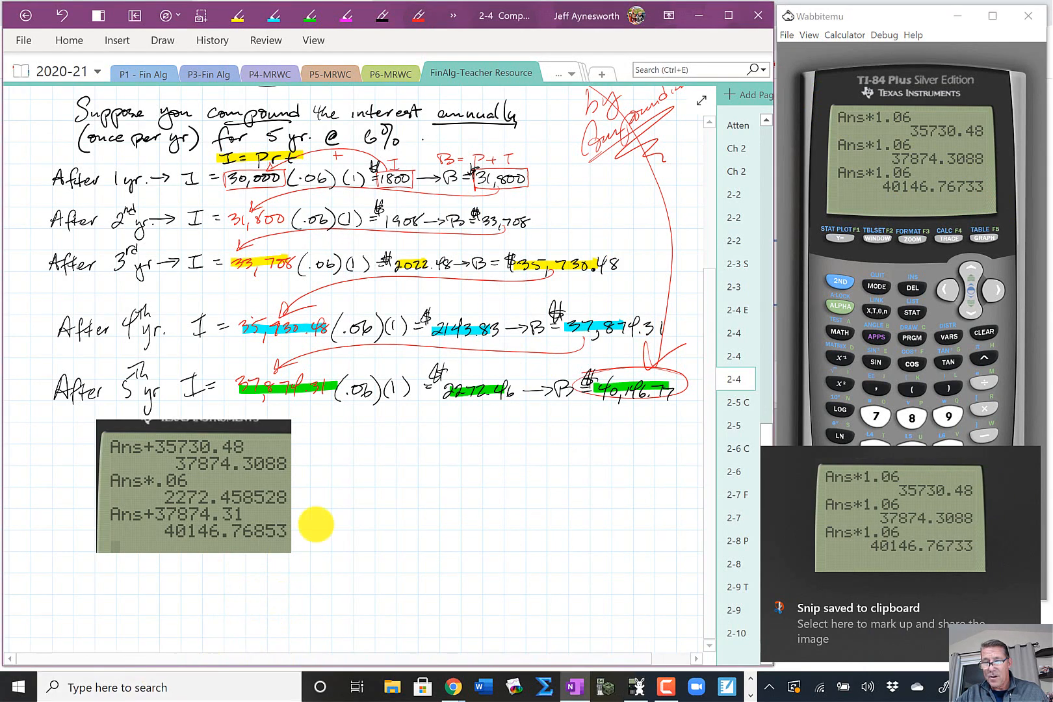
pyautogui.click(349, 423)
pyautogui.hotkey('ctrl', 'v')
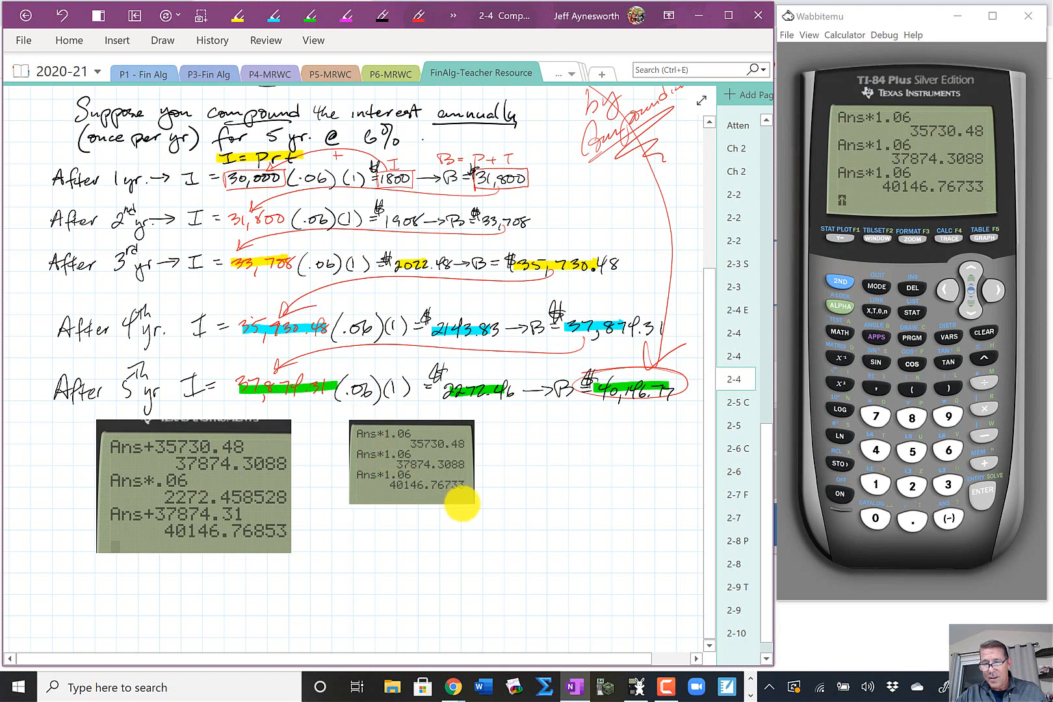
pyautogui.moveTo(461, 504); pyautogui.dragTo(522, 559)
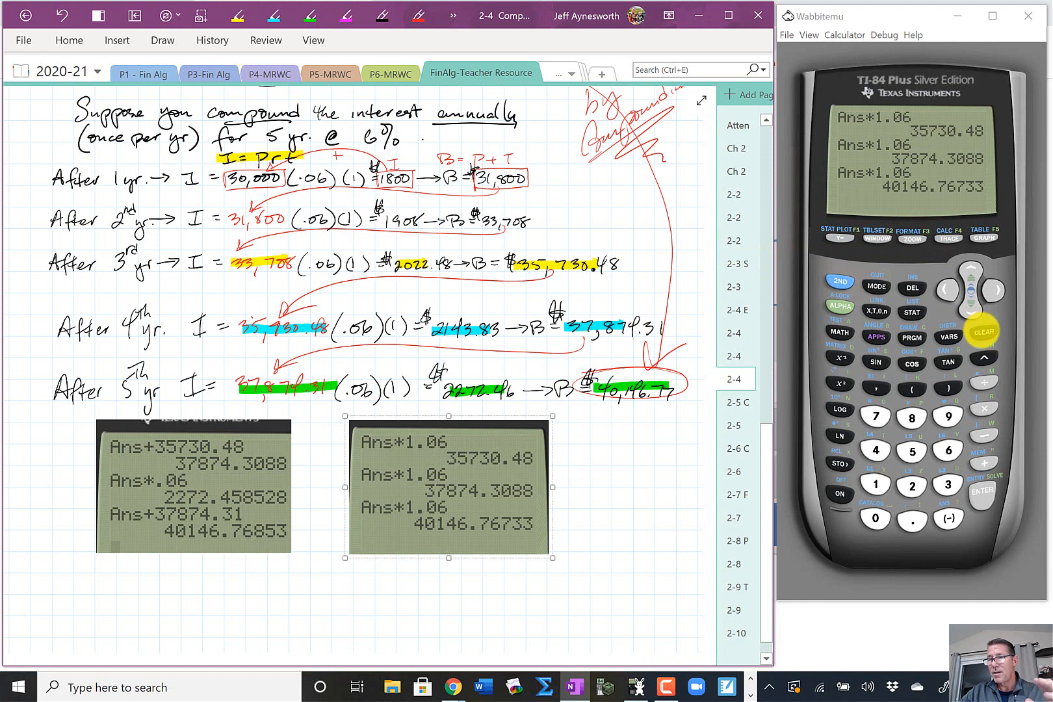
# Clear the calculator display and return to the beginning of the worked example in the notes.
pyautogui.click(983, 332)
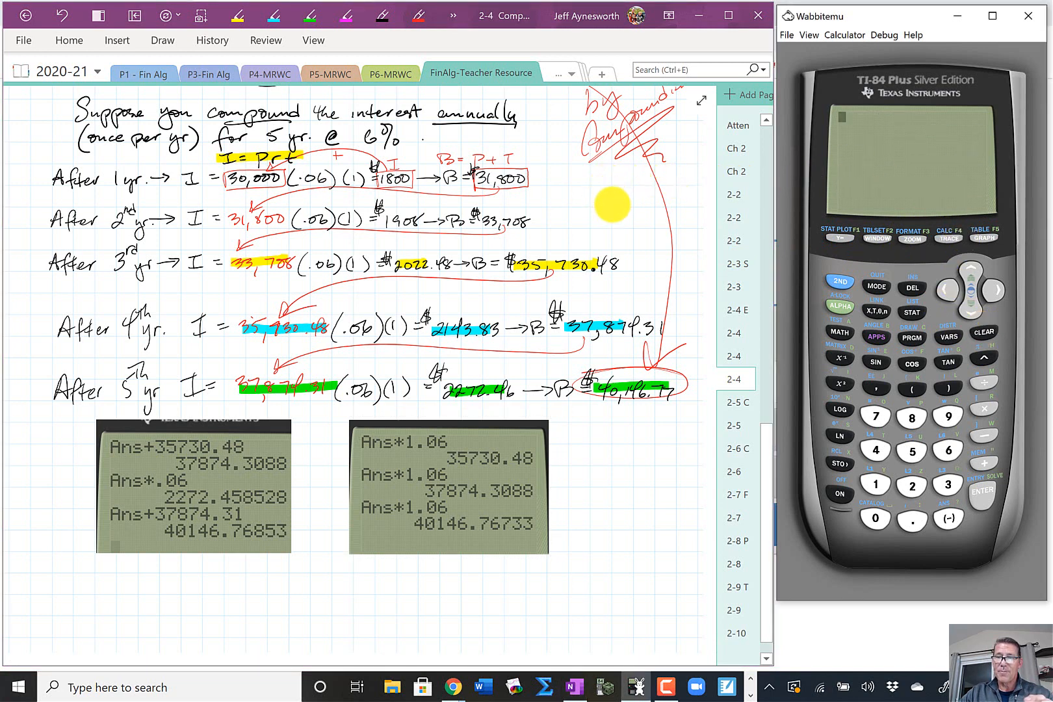
pyautogui.click(611, 204)
pyautogui.scroll(3, 613, 204)
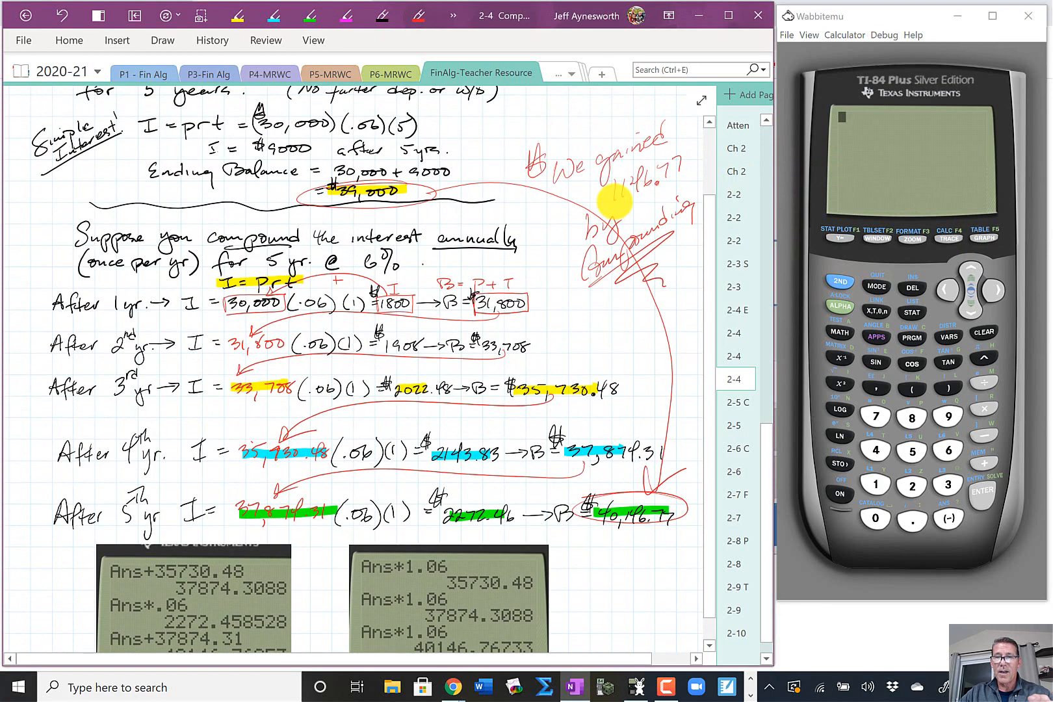
pyautogui.scroll(1, 614, 203)
pyautogui.scroll(1, 614, 203)
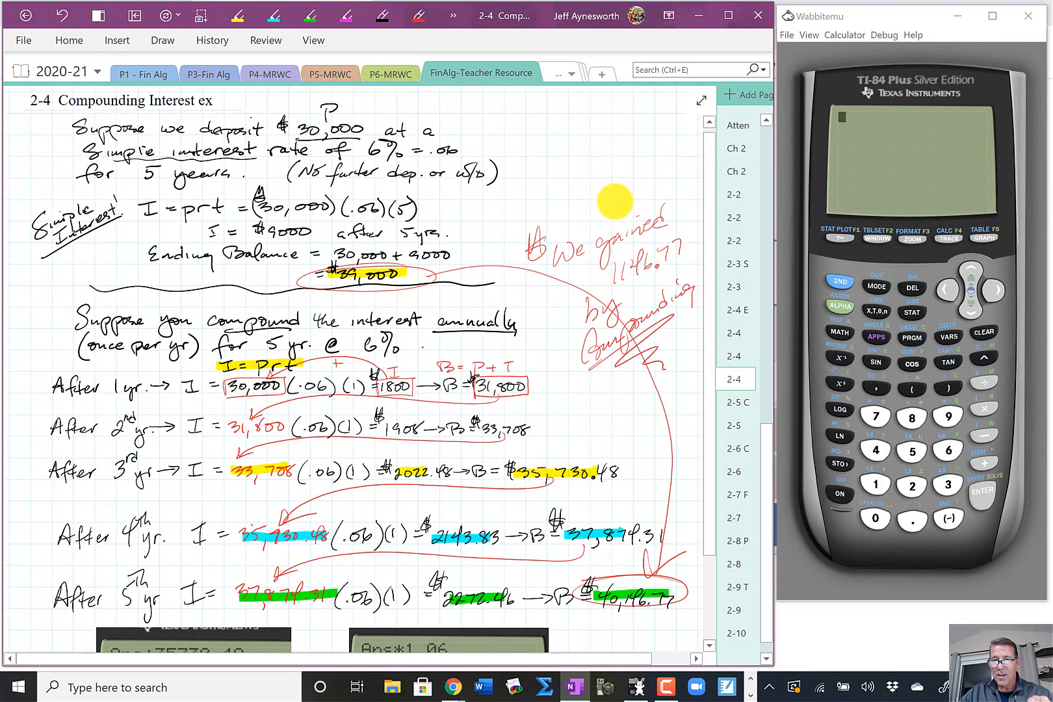
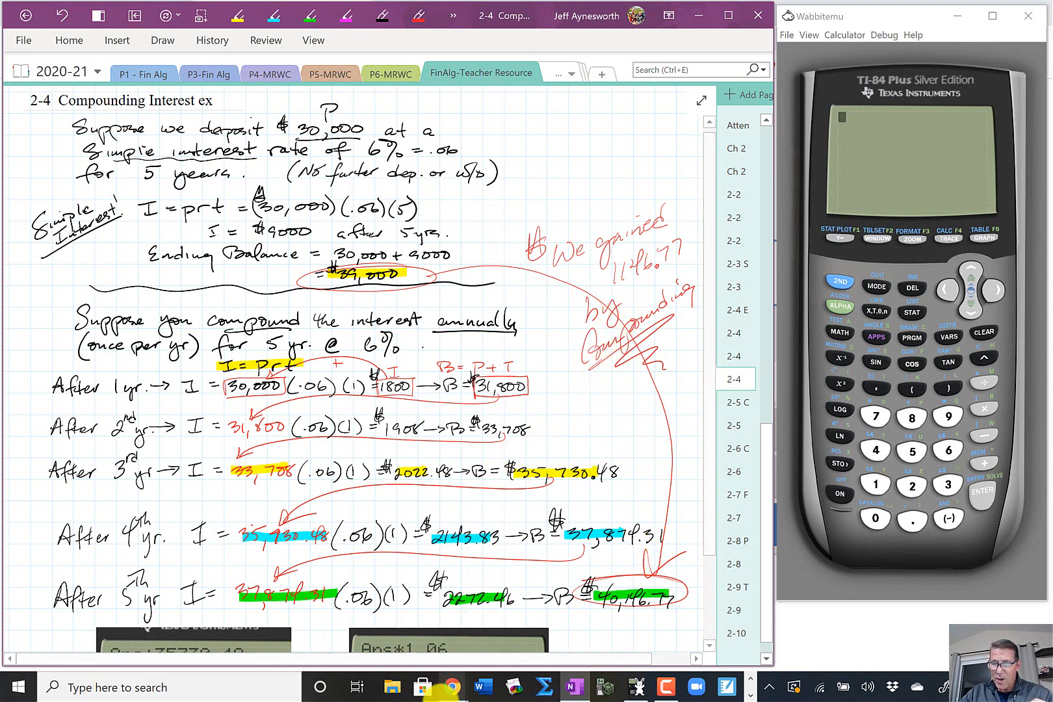
# Switch to Chrome and bring up the Compounding Annually vs Semi-Annually vs Quarterly spreadsheet.
pyautogui.moveTo(452, 687)
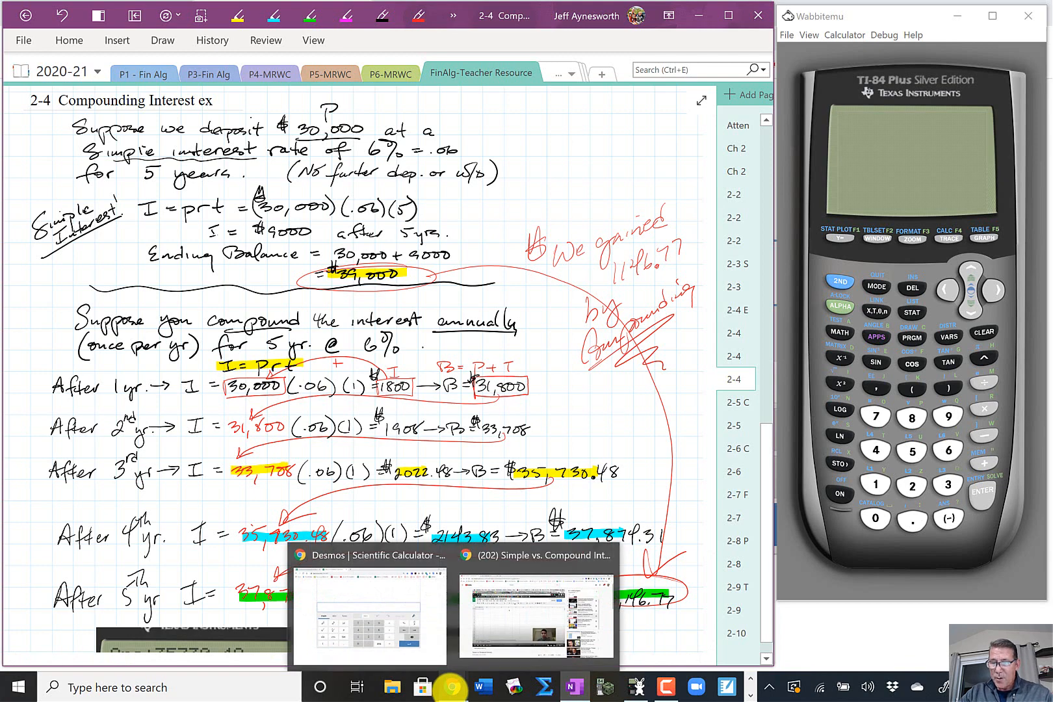
pyautogui.click(419, 608)
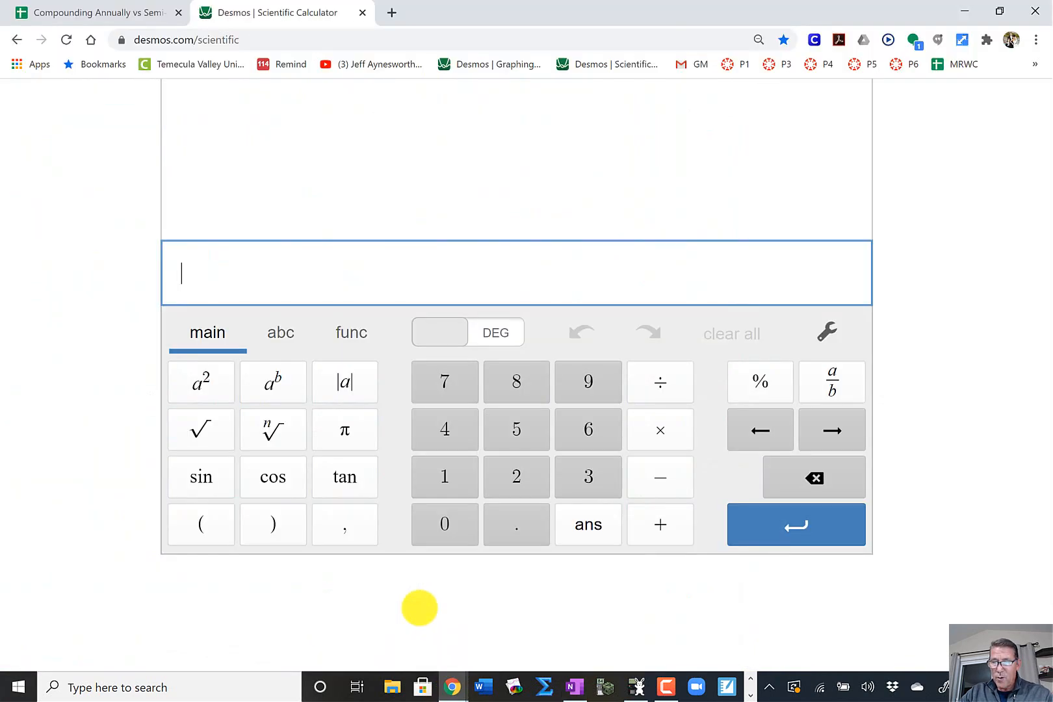
pyautogui.click(122, 11)
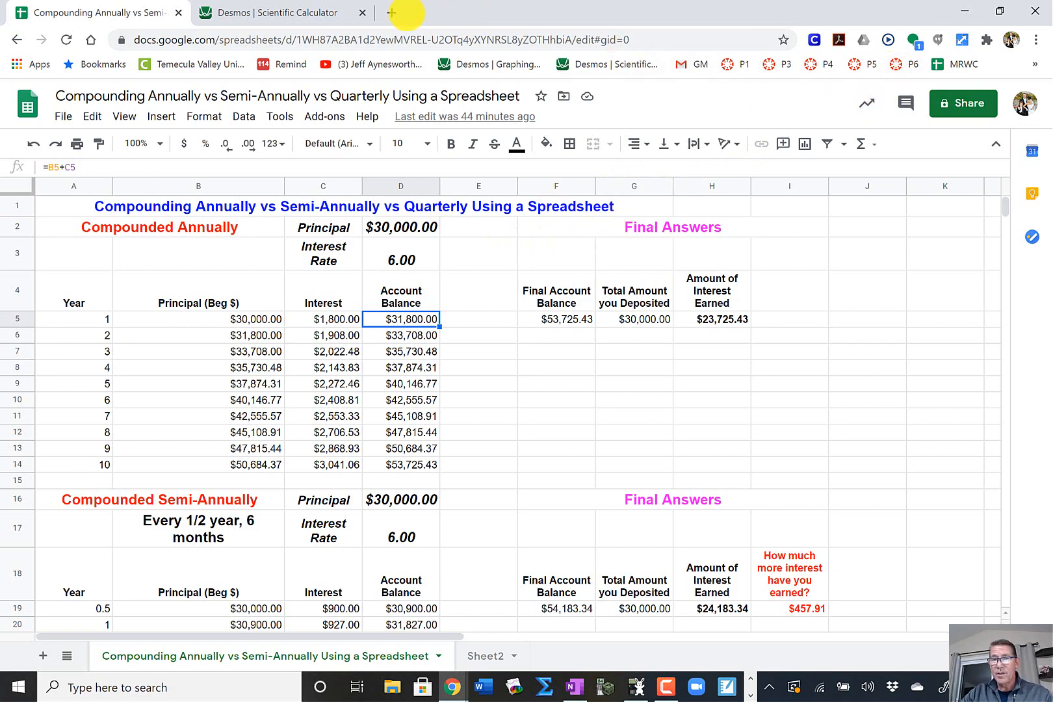
# Reach Google Sheets from Gmail's app list in a new browser tab, close Gmail, and create a blank spreadsheet.
pyautogui.click(392, 13)
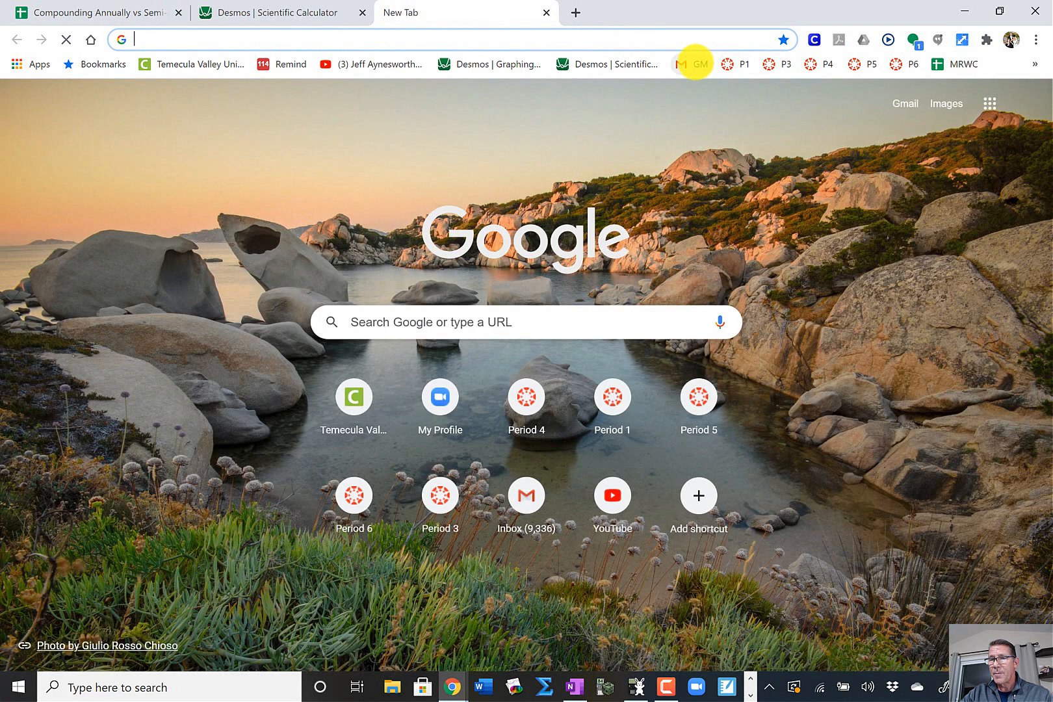
pyautogui.click(693, 64)
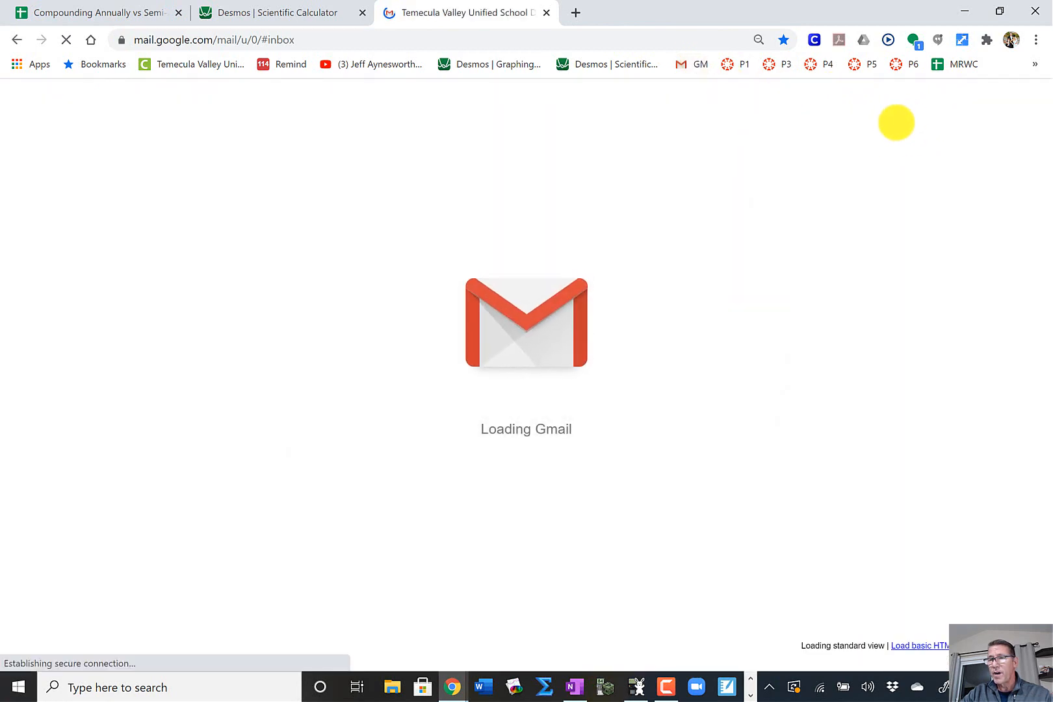
pyautogui.click(925, 100)
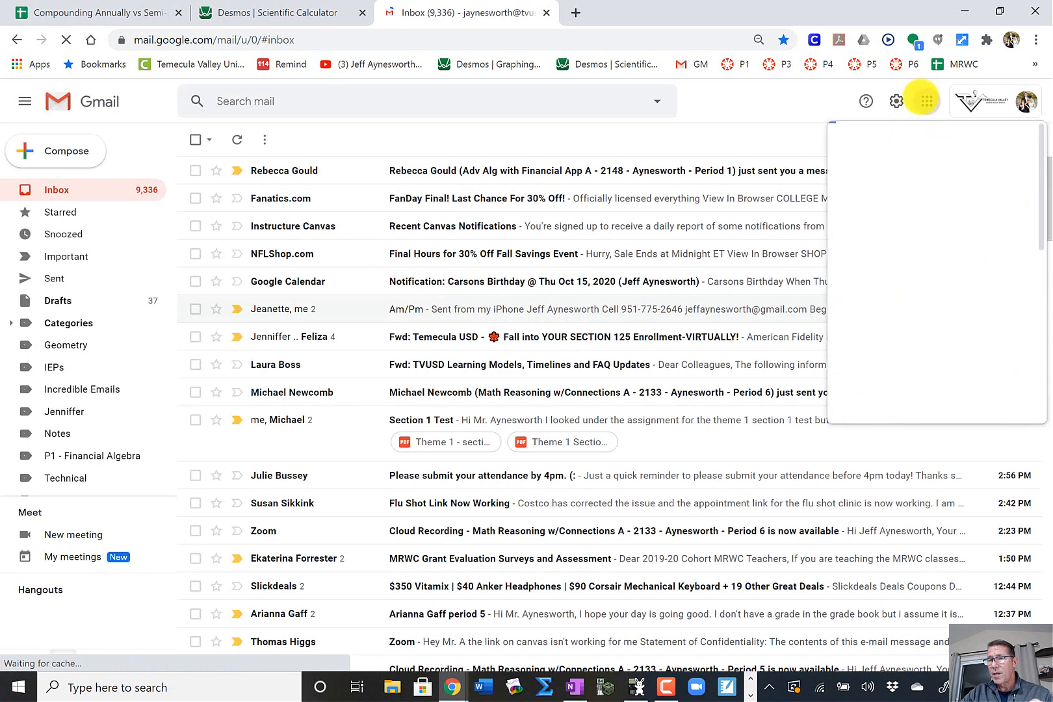
pyautogui.scroll(-2, 871, 351)
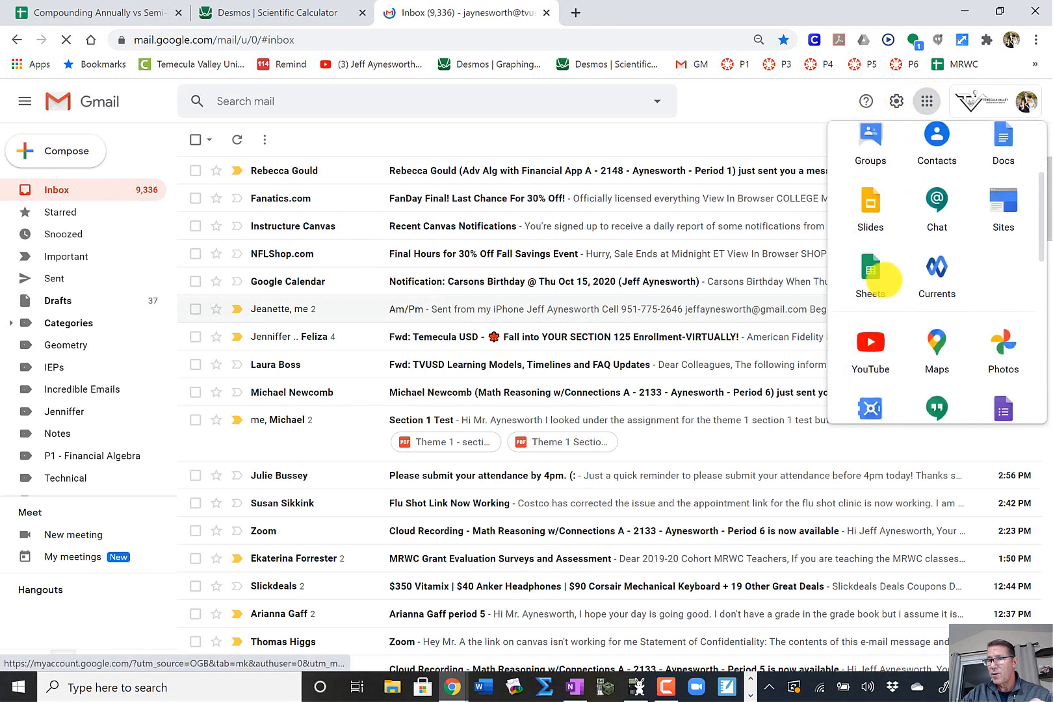
pyautogui.click(871, 272)
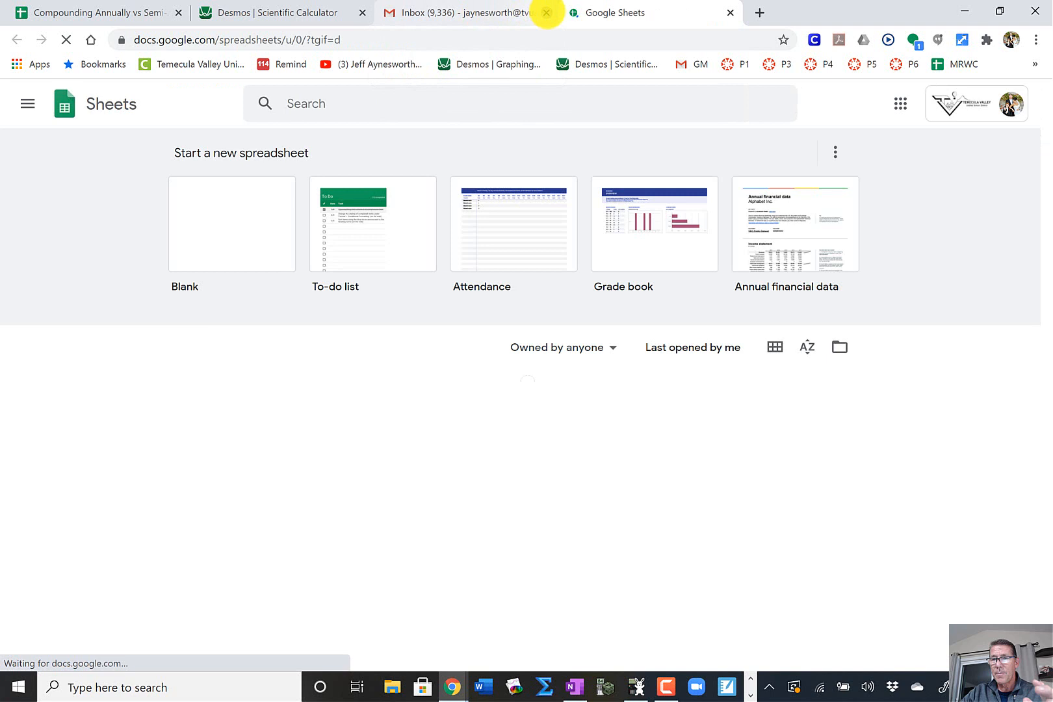
pyautogui.click(546, 12)
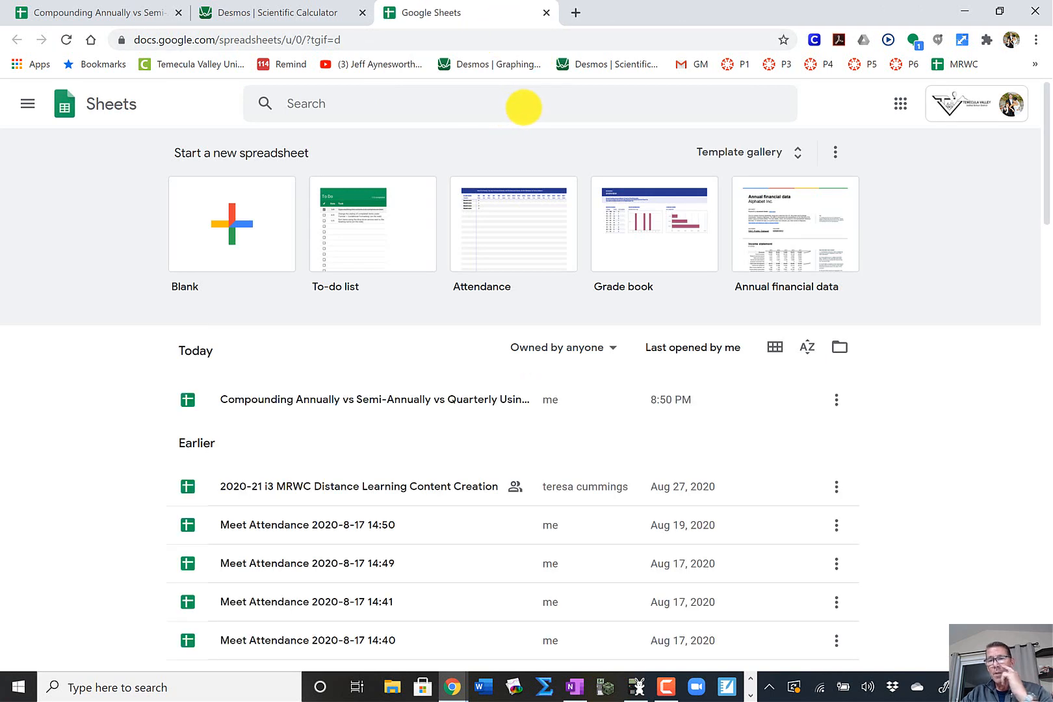
pyautogui.click(237, 220)
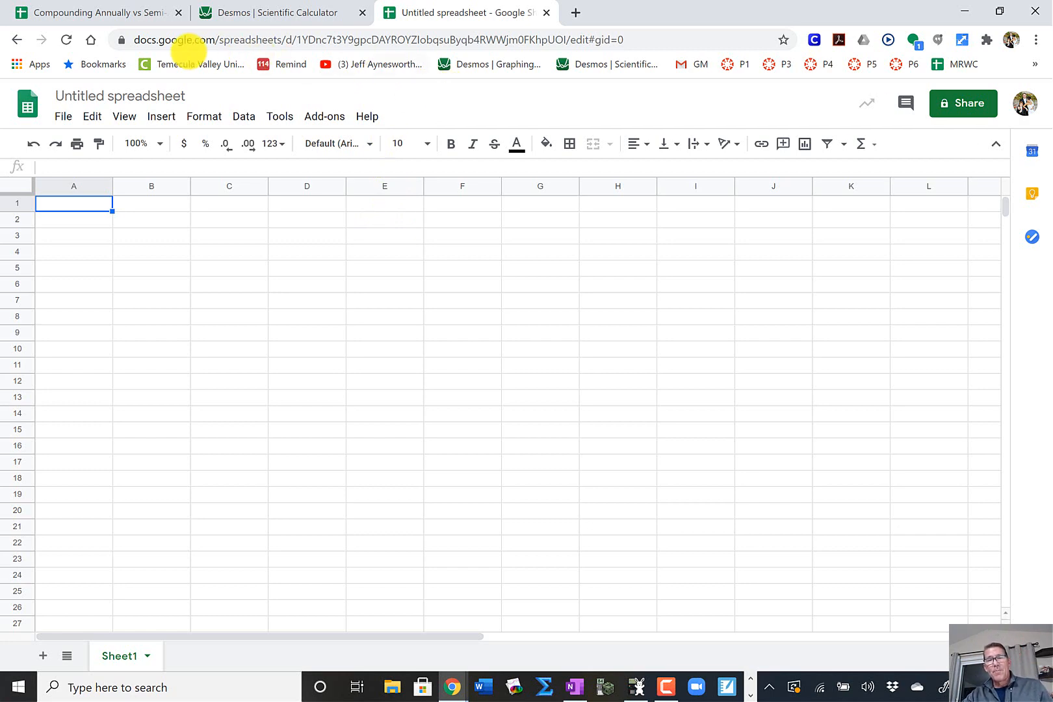
# Look through the annual, semi-annual and quarterly tables in the finished compounding spreadsheet and return to its beginning.
pyautogui.click(130, 15)
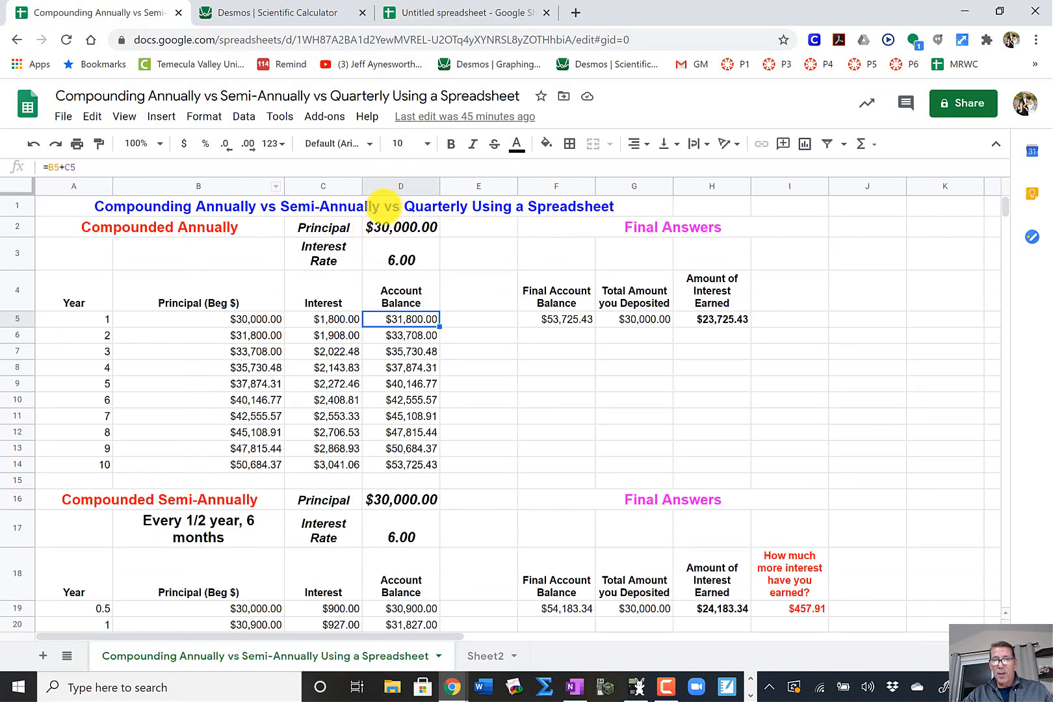
pyautogui.scroll(-2, 585, 410)
pyautogui.scroll(-10, 602, 403)
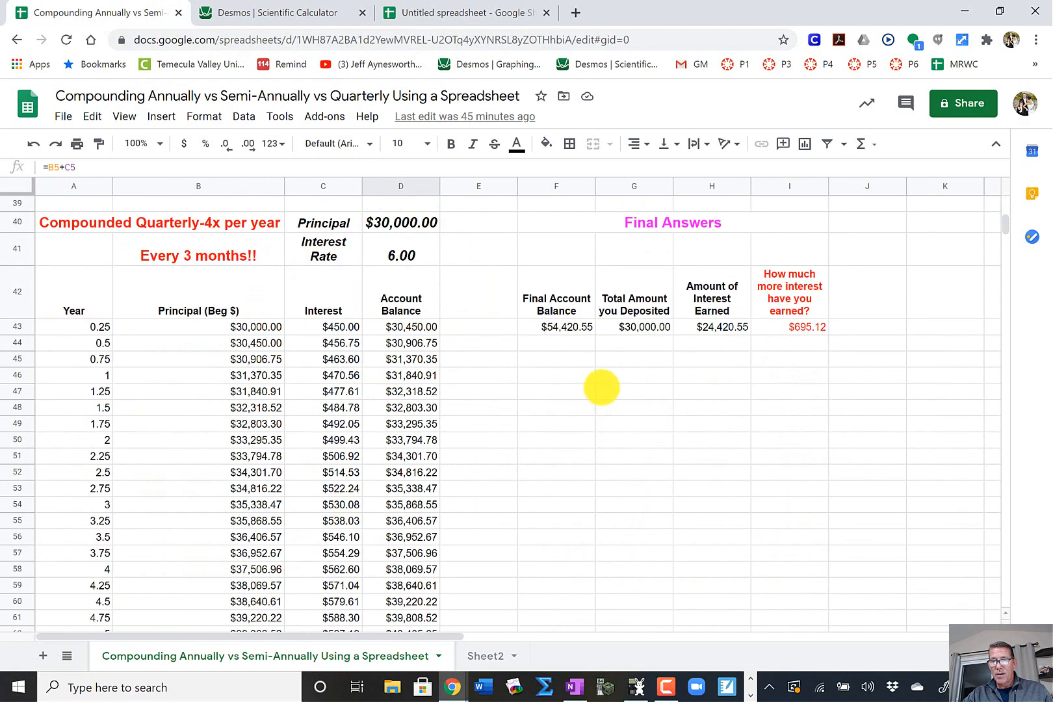
pyautogui.scroll(12, 601, 396)
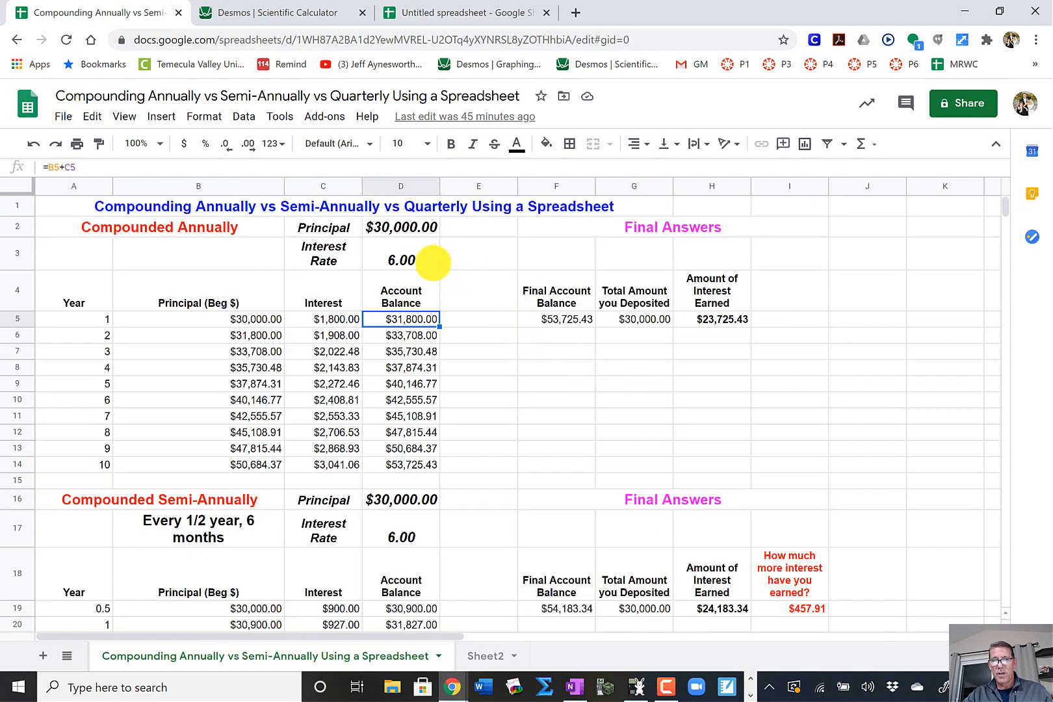
# Check the annual table's principal, interest rate and year 5 account balance against the handwritten example in the OneNote notes.
pyautogui.click(409, 227)
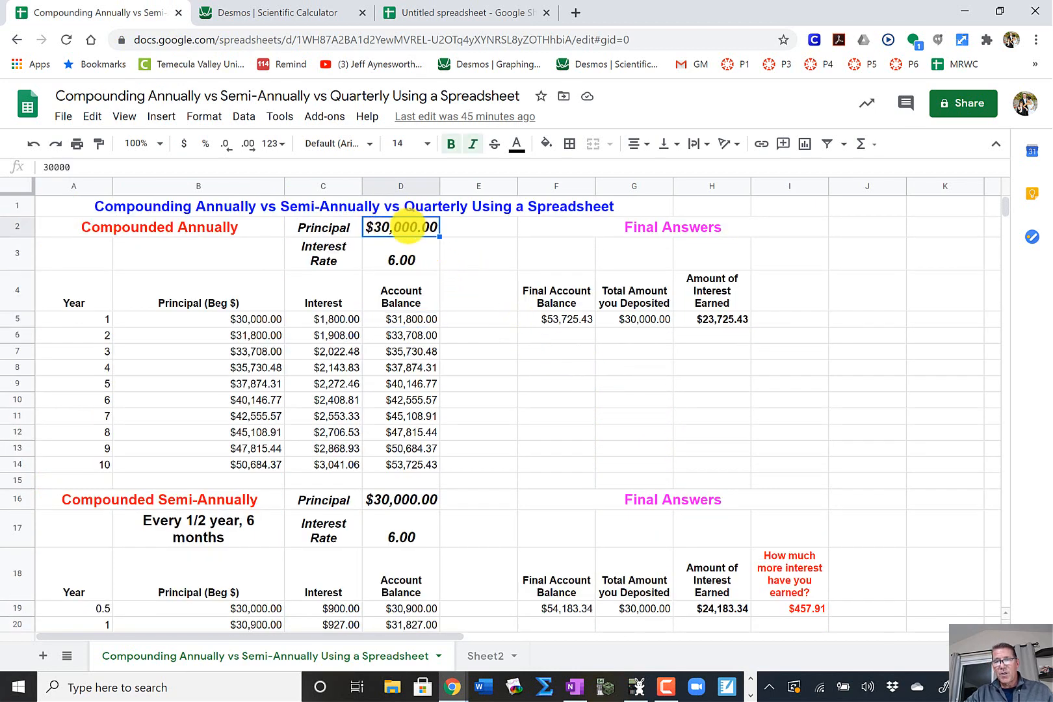
pyautogui.click(401, 259)
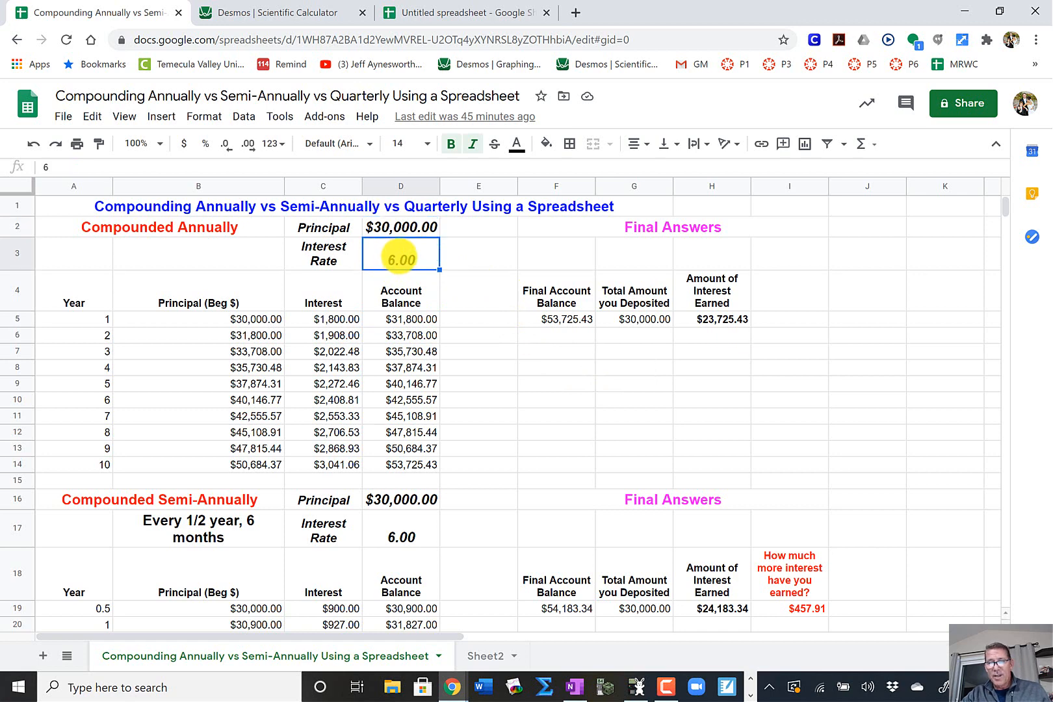
pyautogui.click(81, 385)
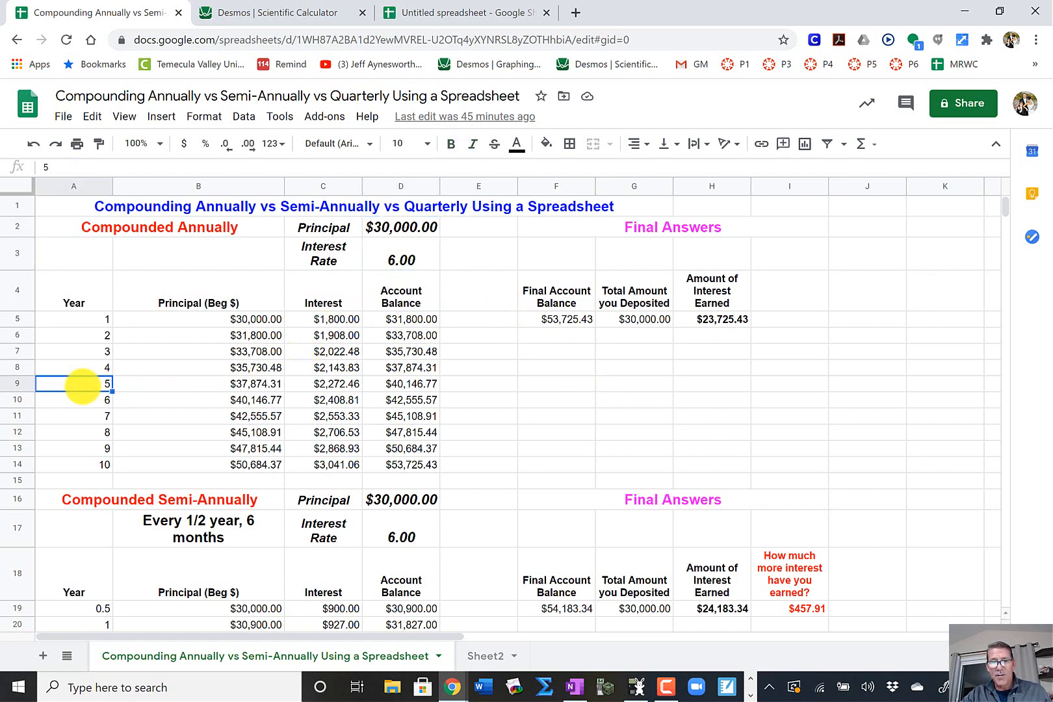
pyautogui.click(406, 371)
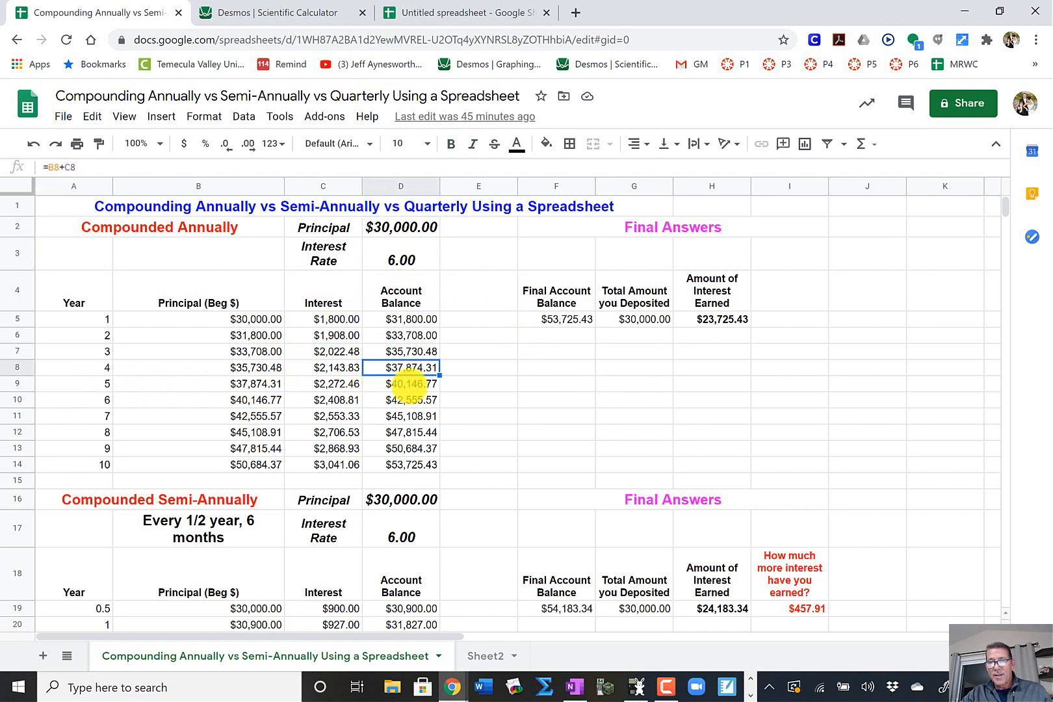
pyautogui.click(408, 383)
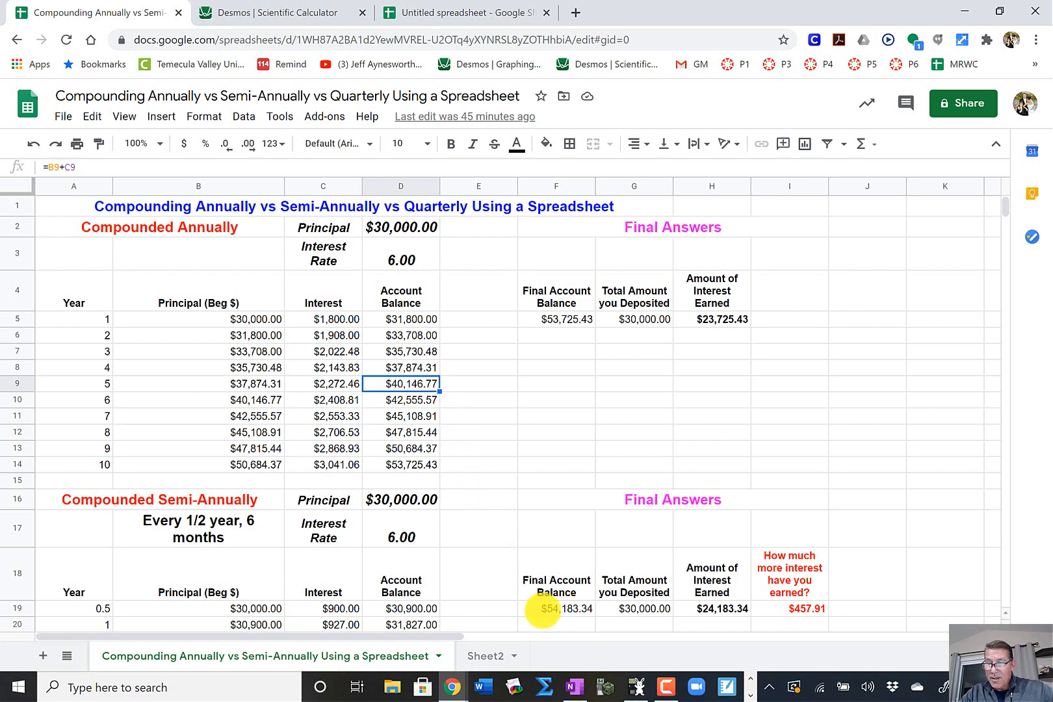
pyautogui.click(574, 687)
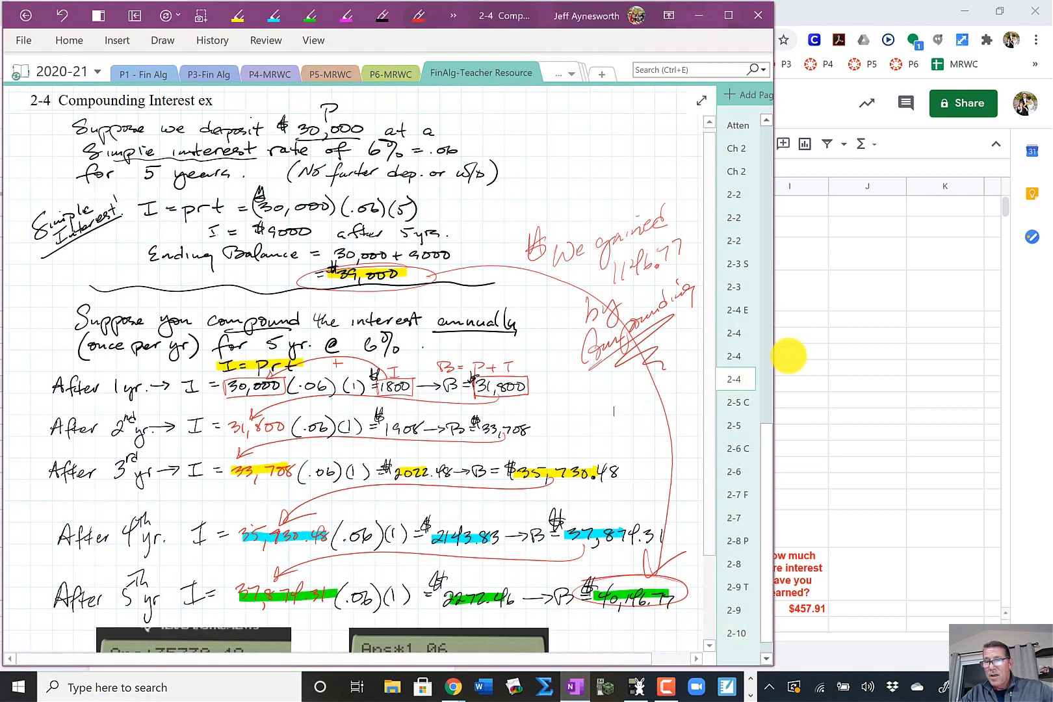
pyautogui.click(790, 354)
pyautogui.click(421, 382)
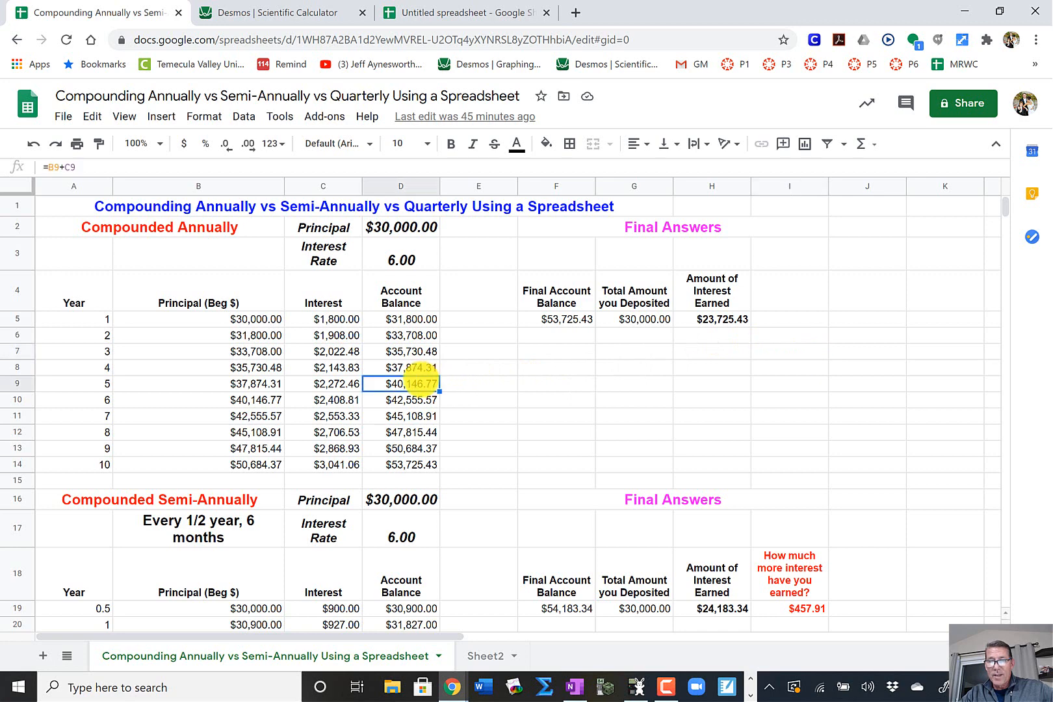
# Set the annual table's principal to $20,000 and inspect the recalculated year 5 account balance.
pyautogui.click(413, 227)
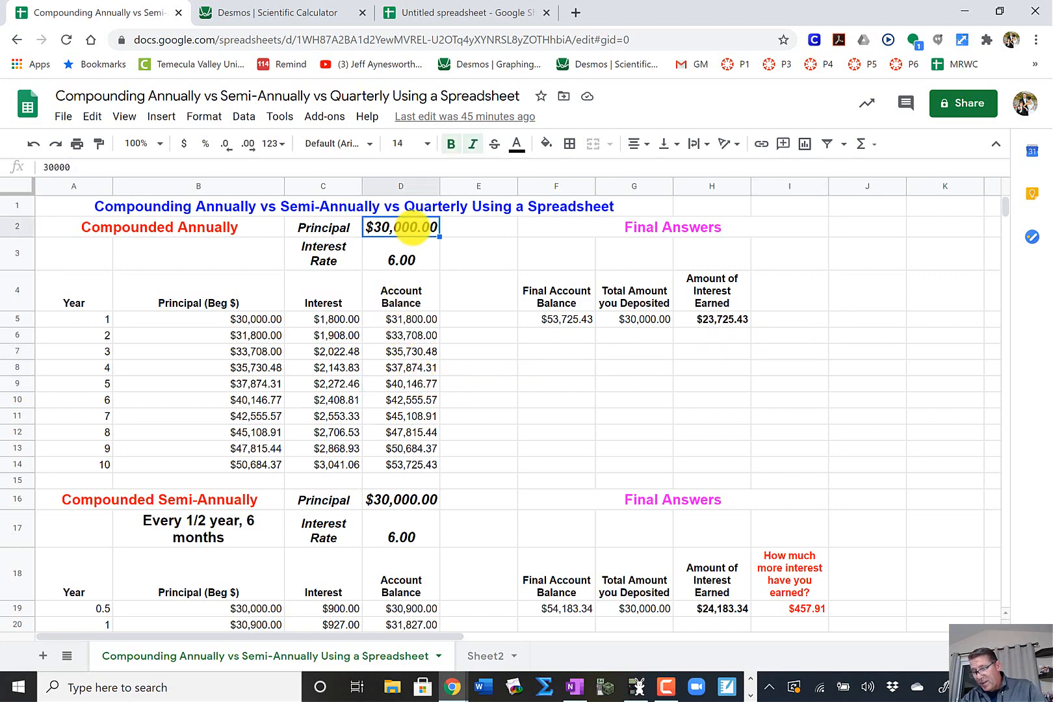
pyautogui.press('BackSpace')
pyautogui.write('20000')
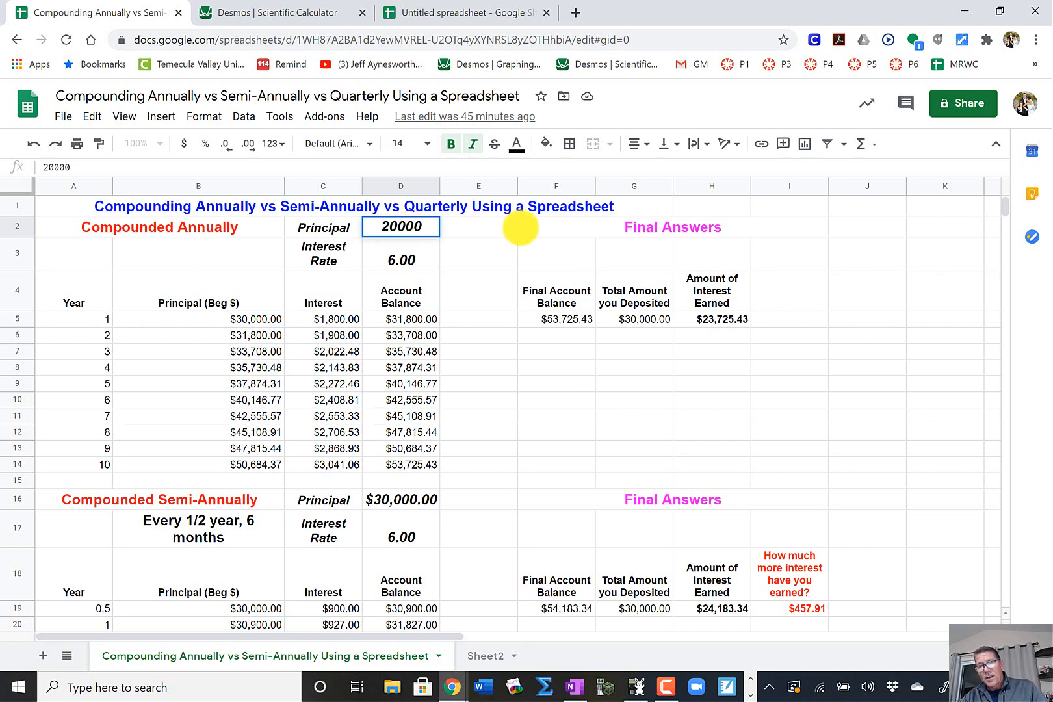
pyautogui.click(505, 229)
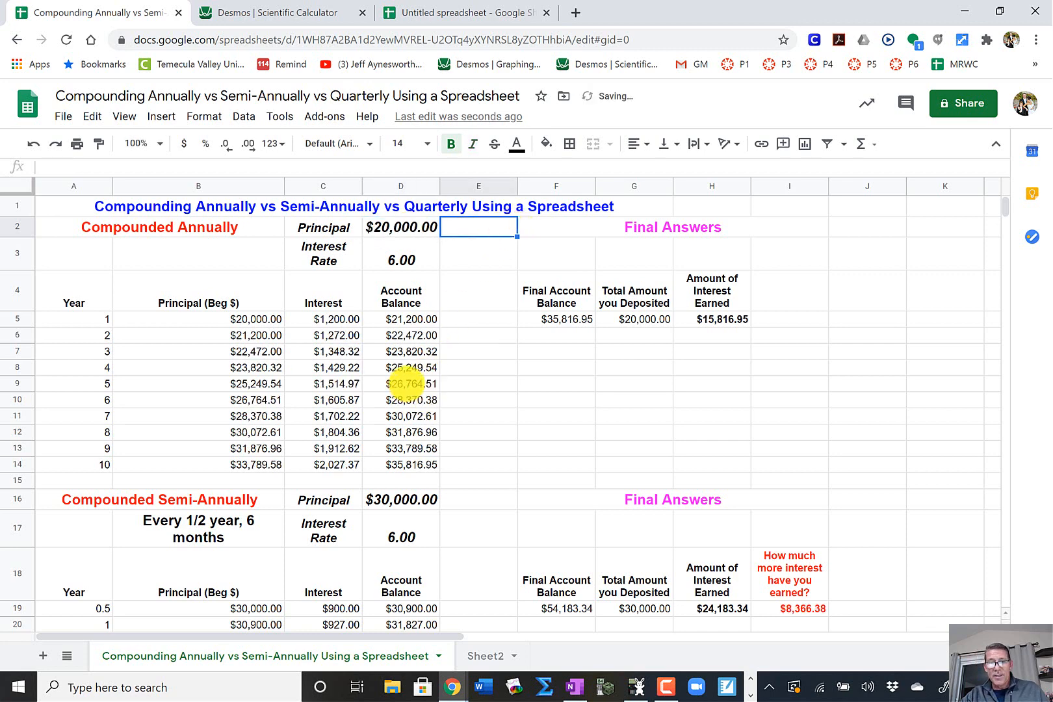
pyautogui.click(407, 383)
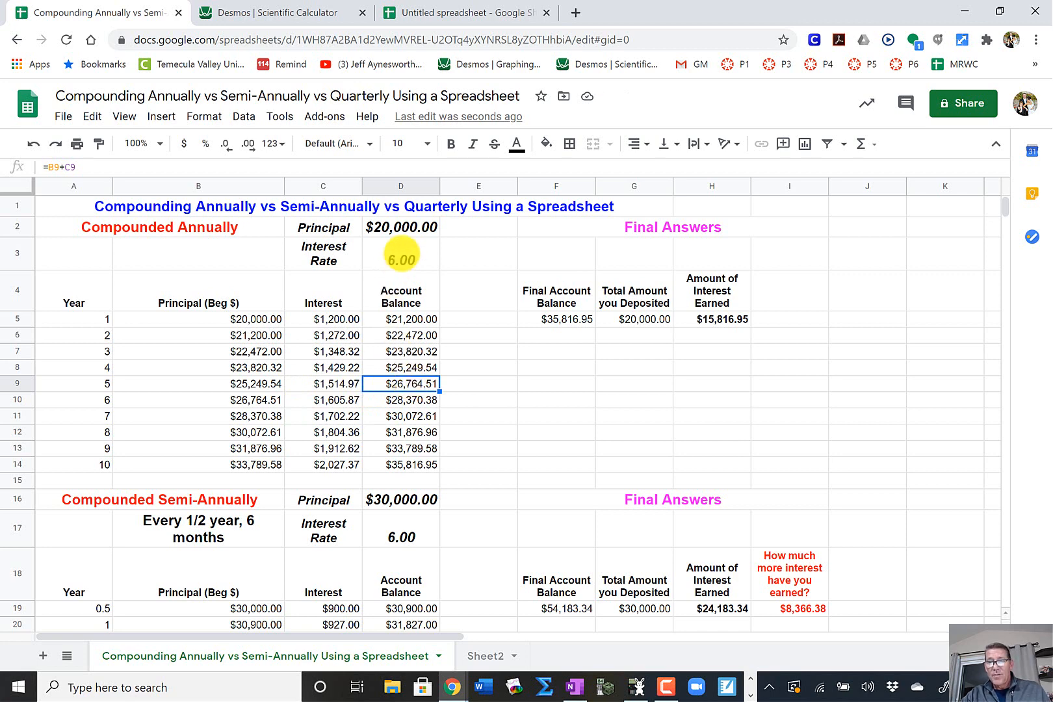
# Set the annual table's interest rate to 5 and inspect the recalculated year 5 account balance.
pyautogui.click(402, 254)
pyautogui.write('5')
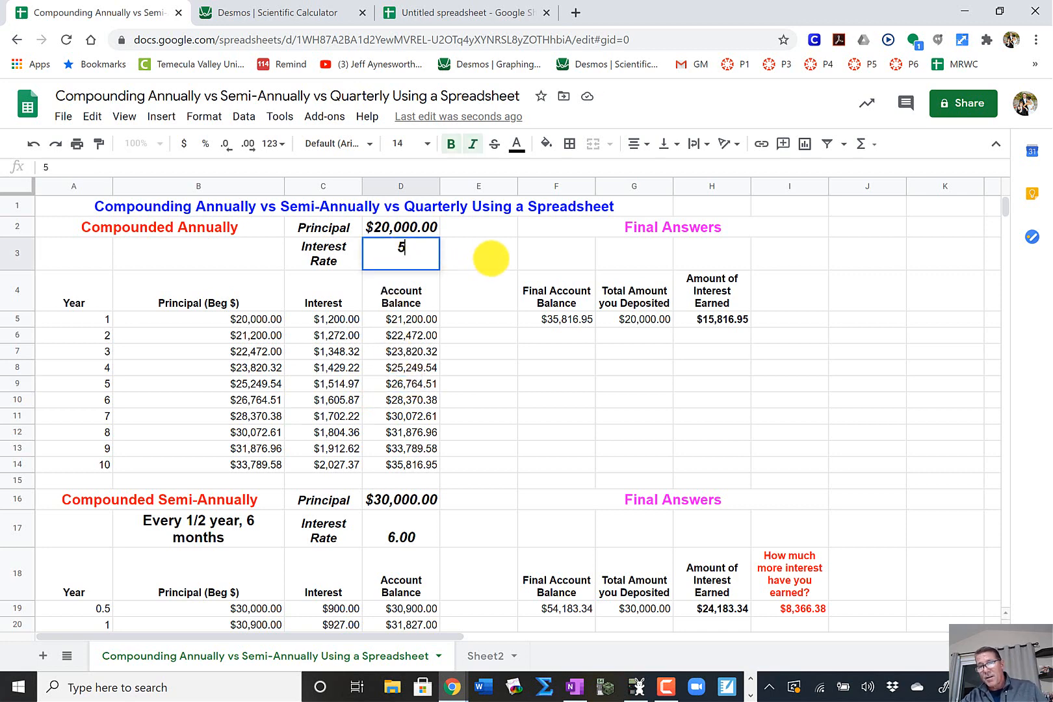
pyautogui.click(489, 254)
pyautogui.click(499, 338)
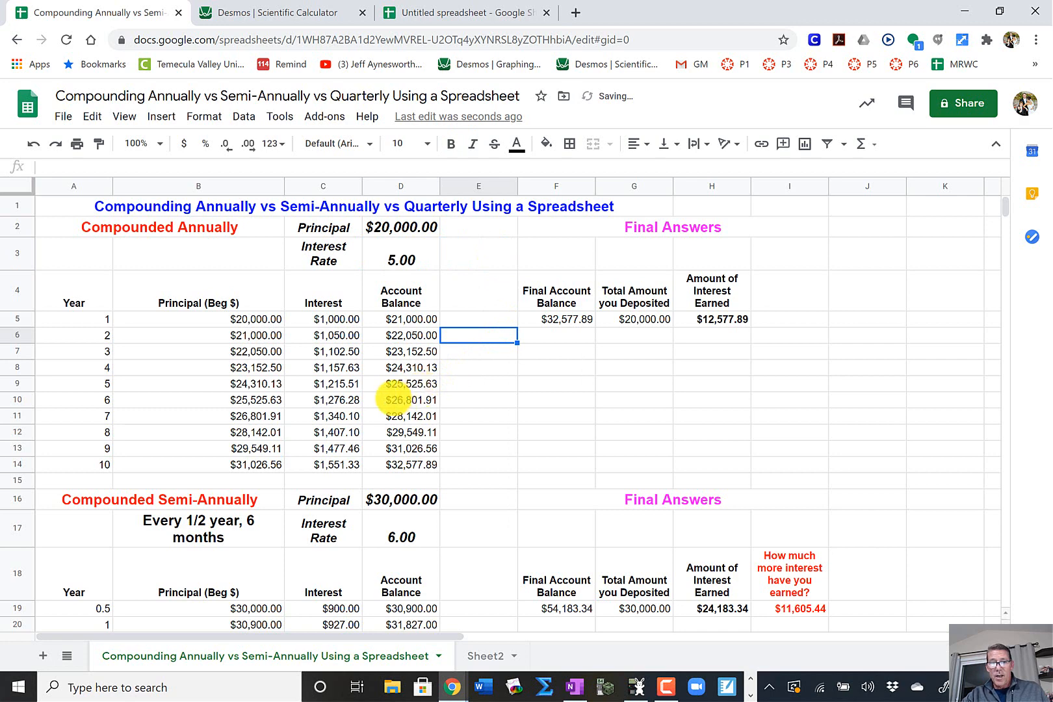
pyautogui.click(420, 385)
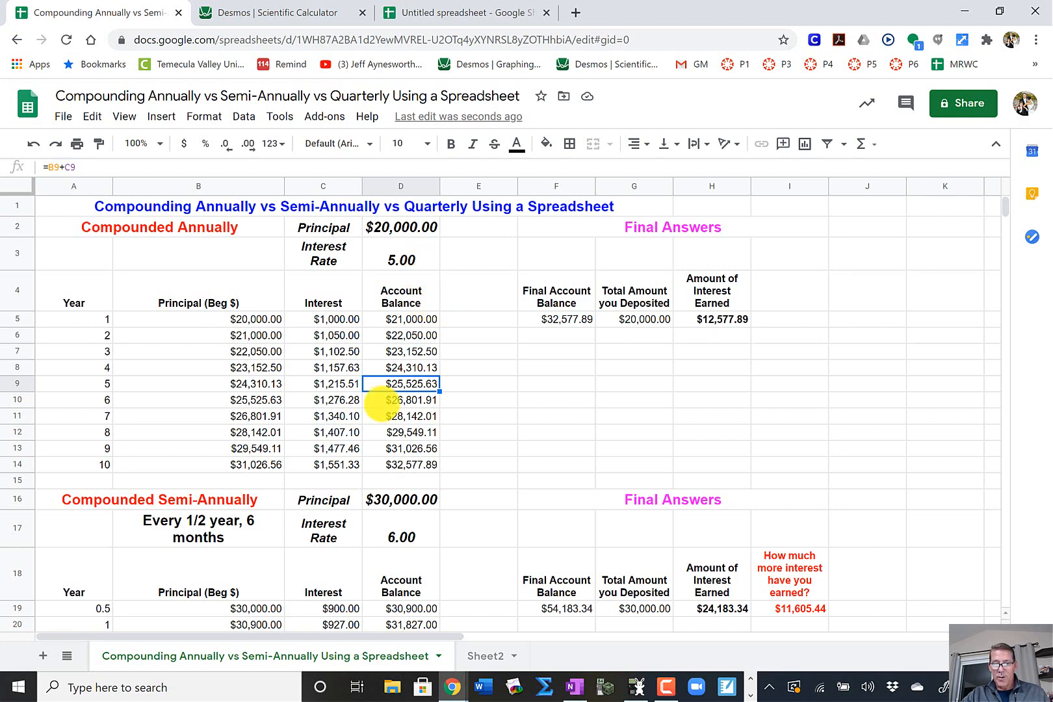
# Look at the untitled blank spreadsheet, compare the finished compounding sheet with the empty Sheet2, and stay on Sheet2.
pyautogui.click(446, 14)
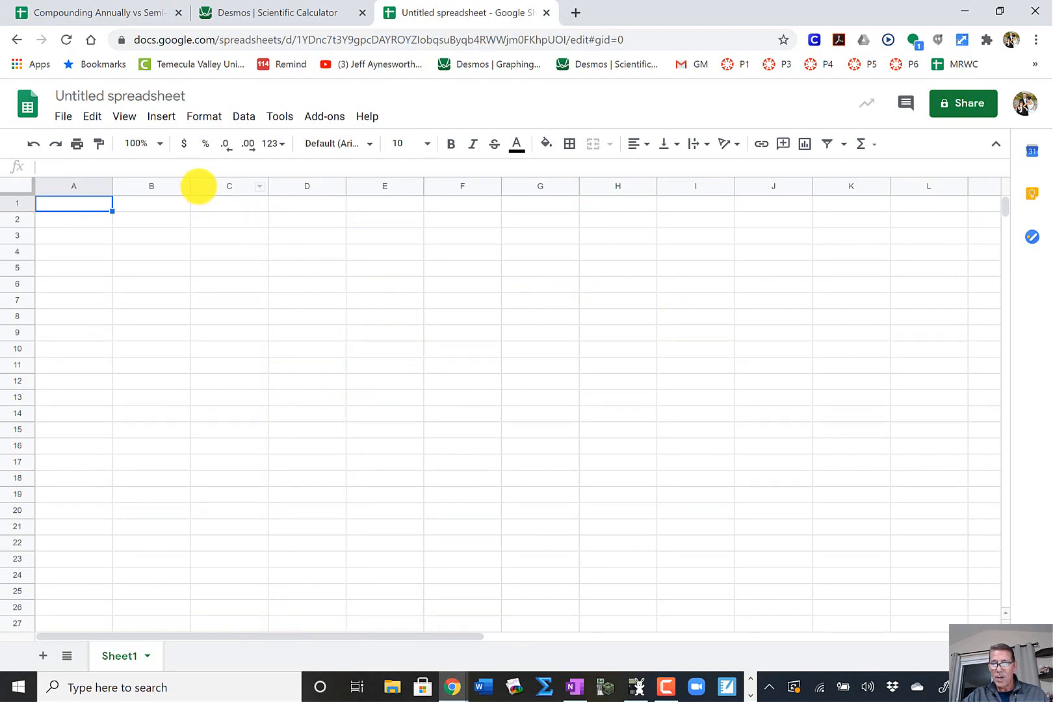
pyautogui.click(136, 14)
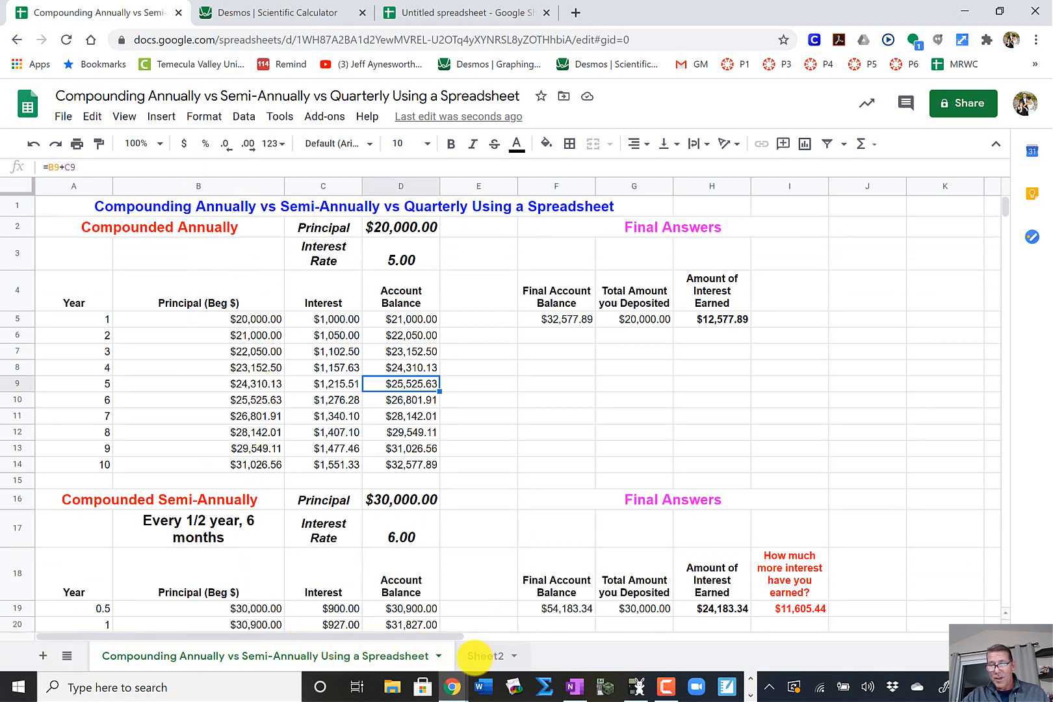
pyautogui.click(481, 656)
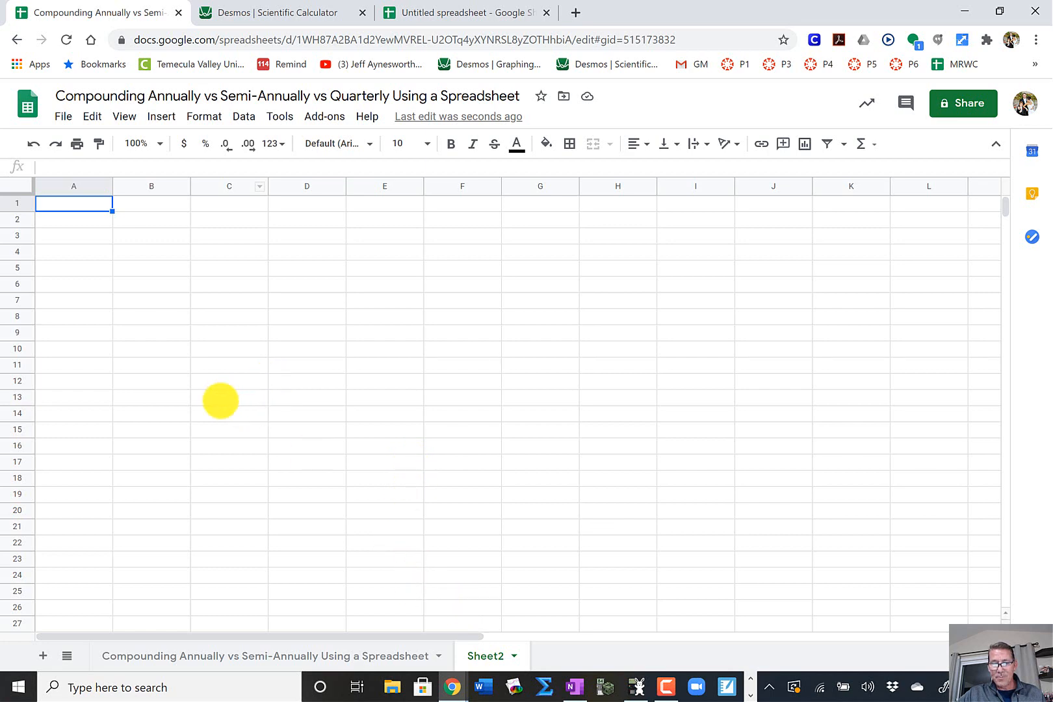
pyautogui.click(229, 658)
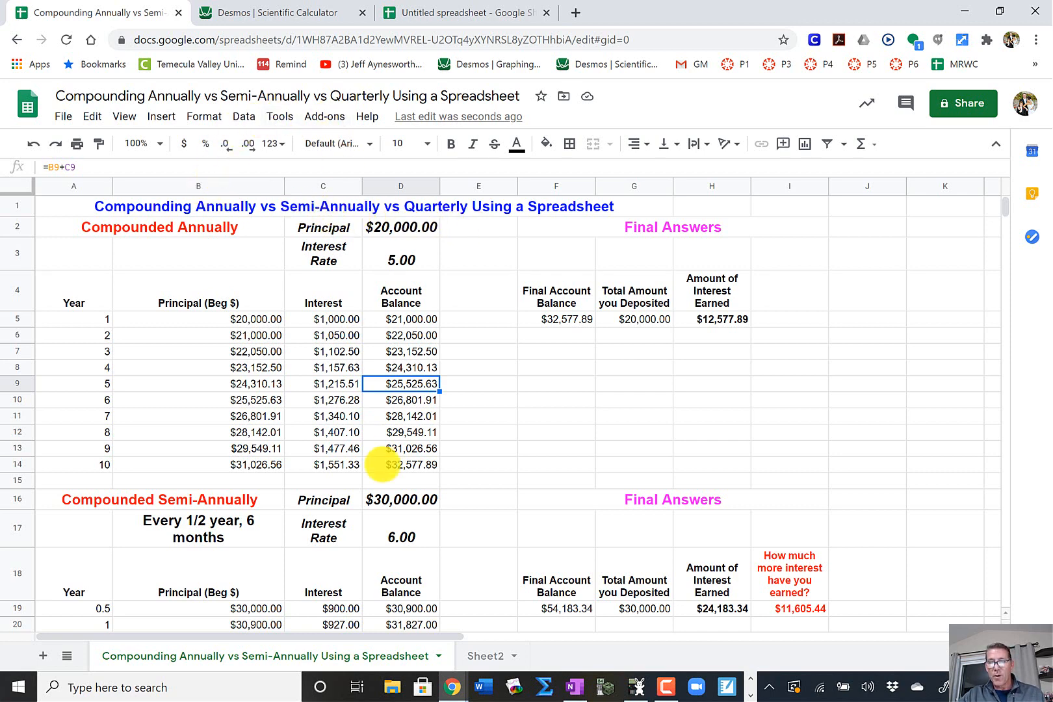
pyautogui.click(493, 656)
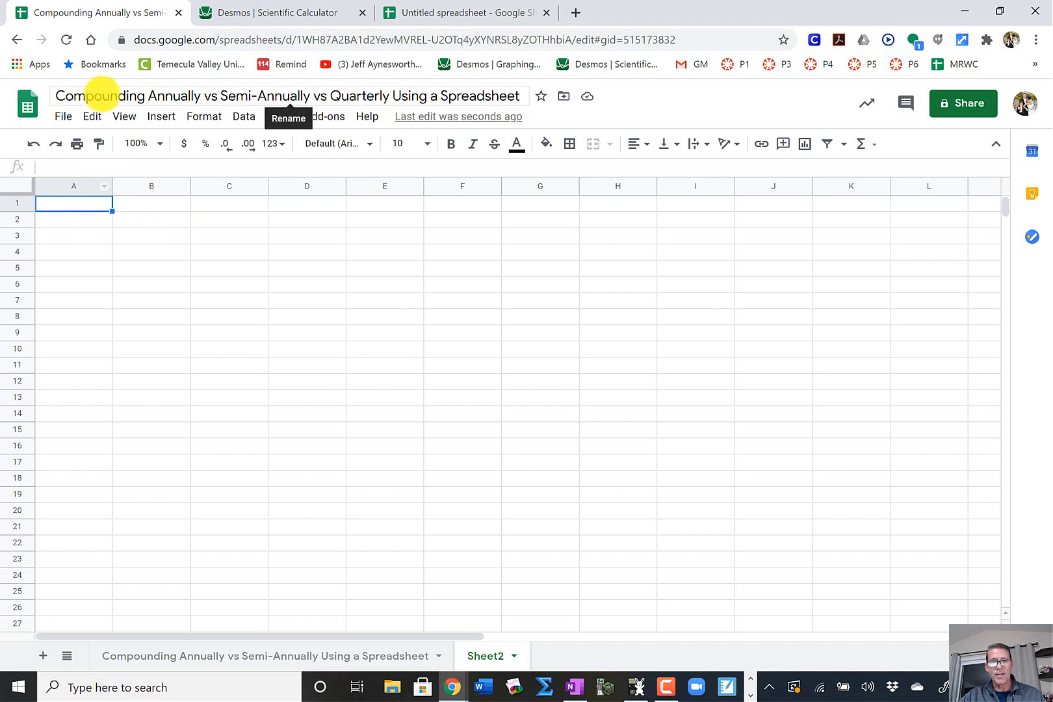
# Open the compounding spreadsheet's title for editing and highlight its full text to point out the file name.
pyautogui.click(102, 94)
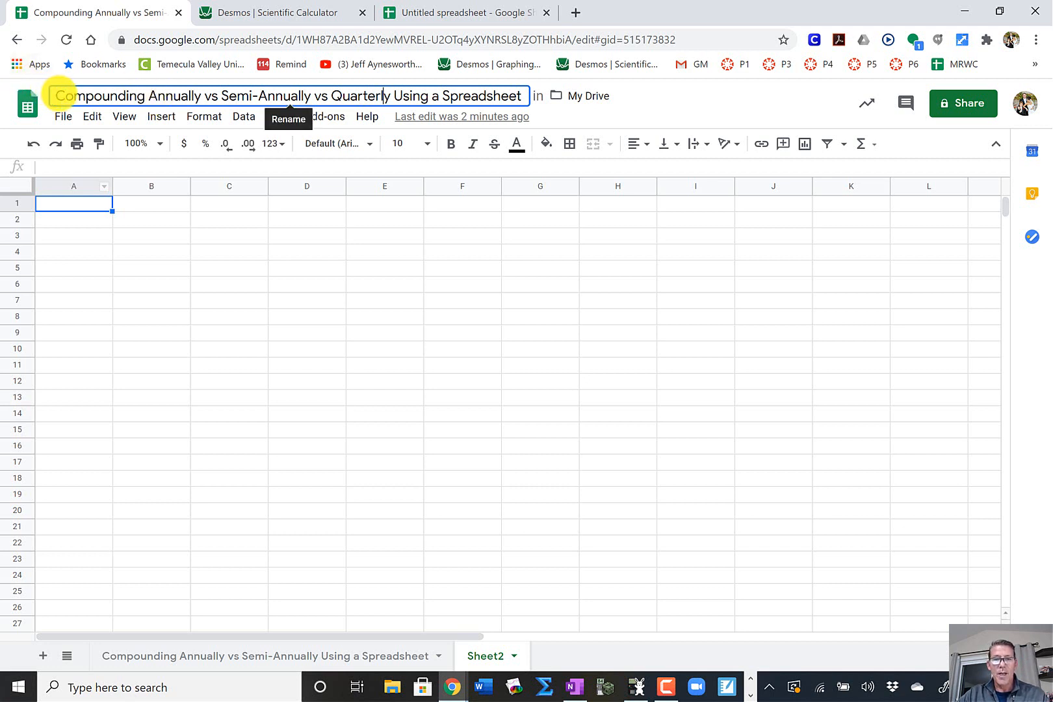
pyautogui.click(57, 96)
pyautogui.moveTo(57, 95); pyautogui.dragTo(522, 96)
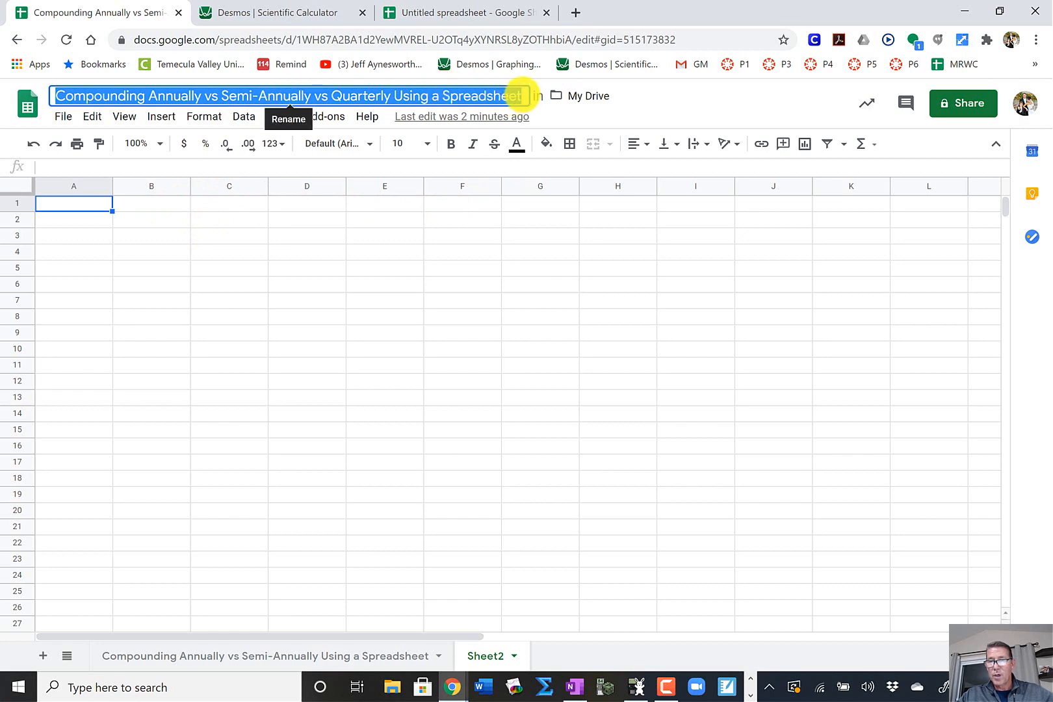
pyautogui.click(522, 96)
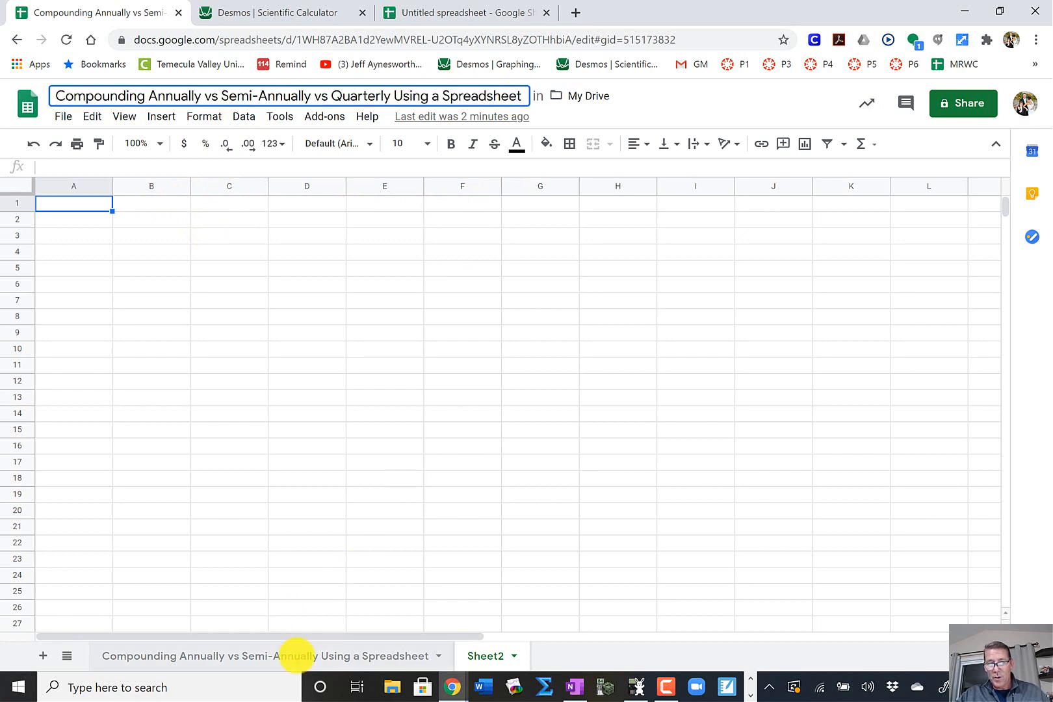
# Glance at the finished compounding sheet, return to Sheet2, and rename the file "Compounding Annually vs Semi-Annually vs Quarterly Using a Spreadsheet2".
pyautogui.click(294, 654)
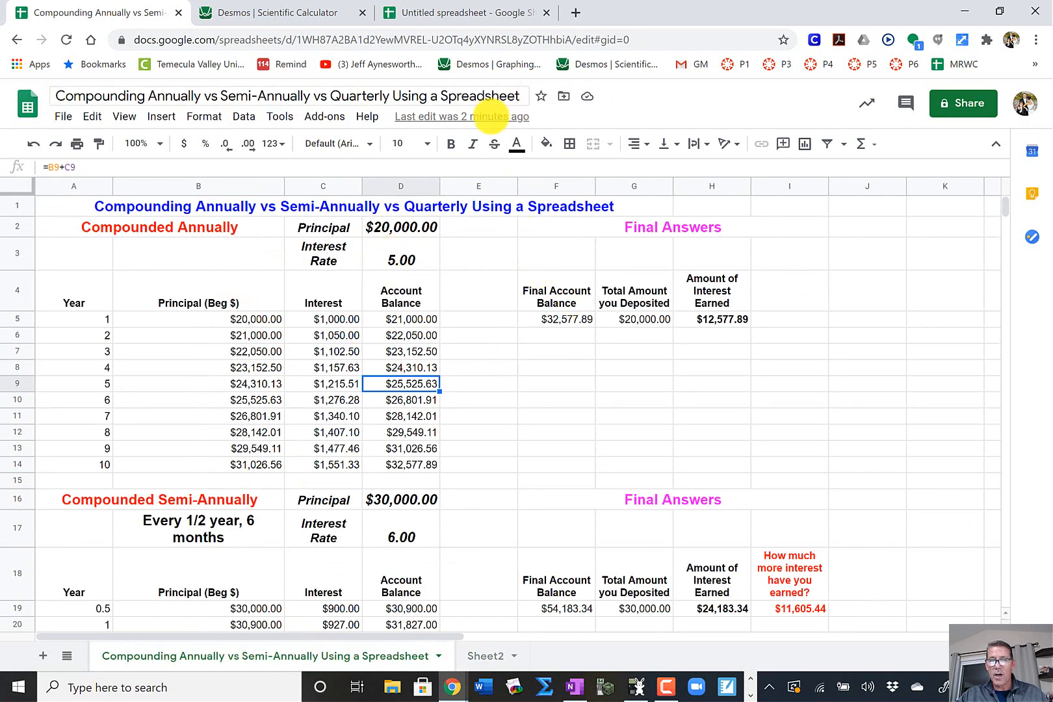
pyautogui.click(486, 657)
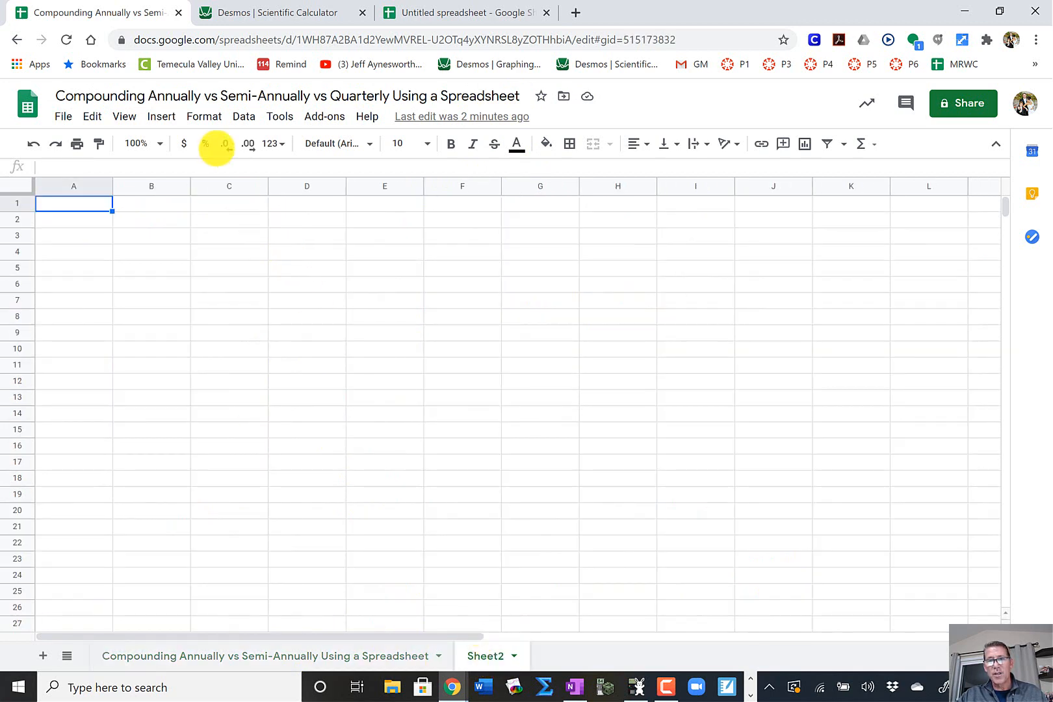
pyautogui.click(520, 96)
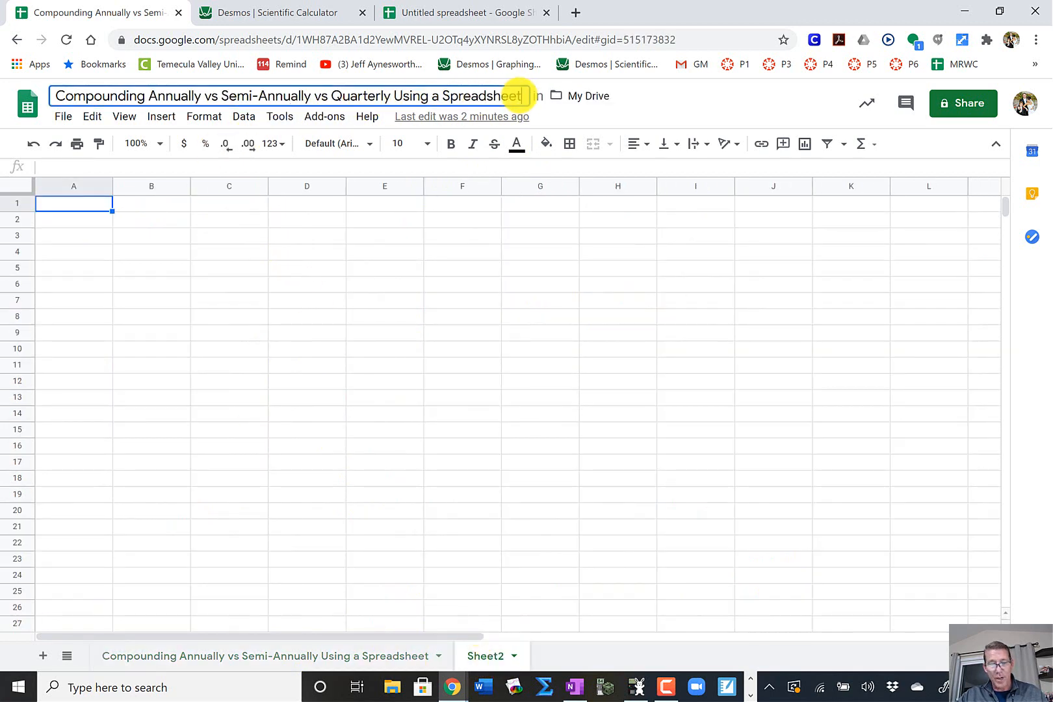
pyautogui.write('2')
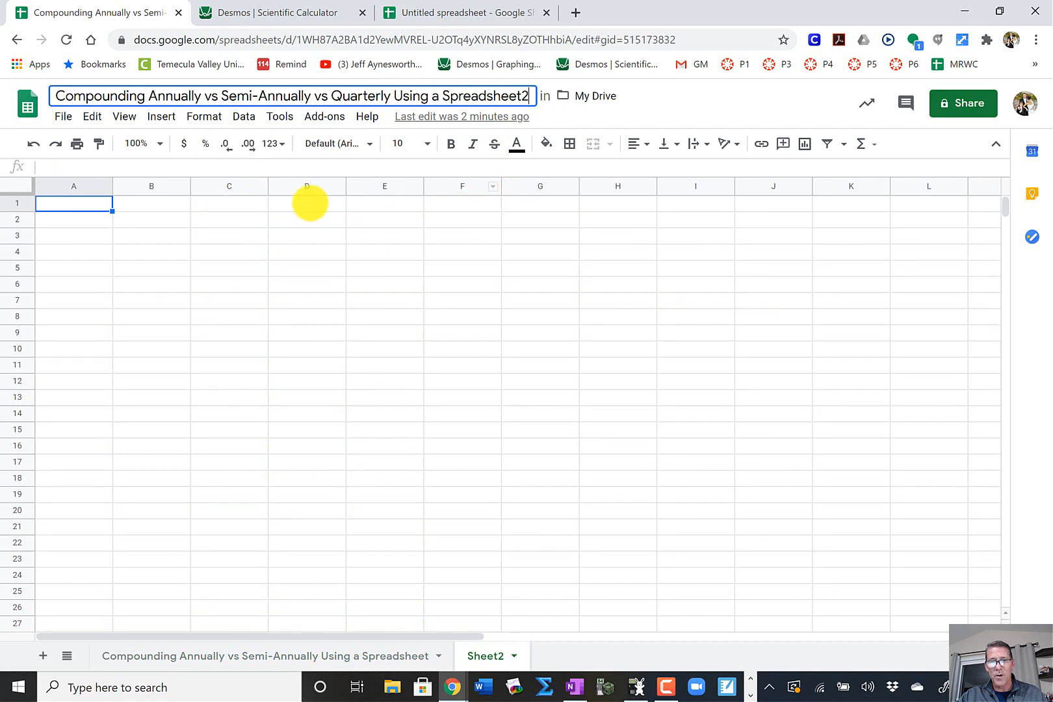
pyautogui.click(308, 202)
# Copy the file title without its trailing 2 and paste it into cell A1 of Sheet2.
pyautogui.click(82, 96)
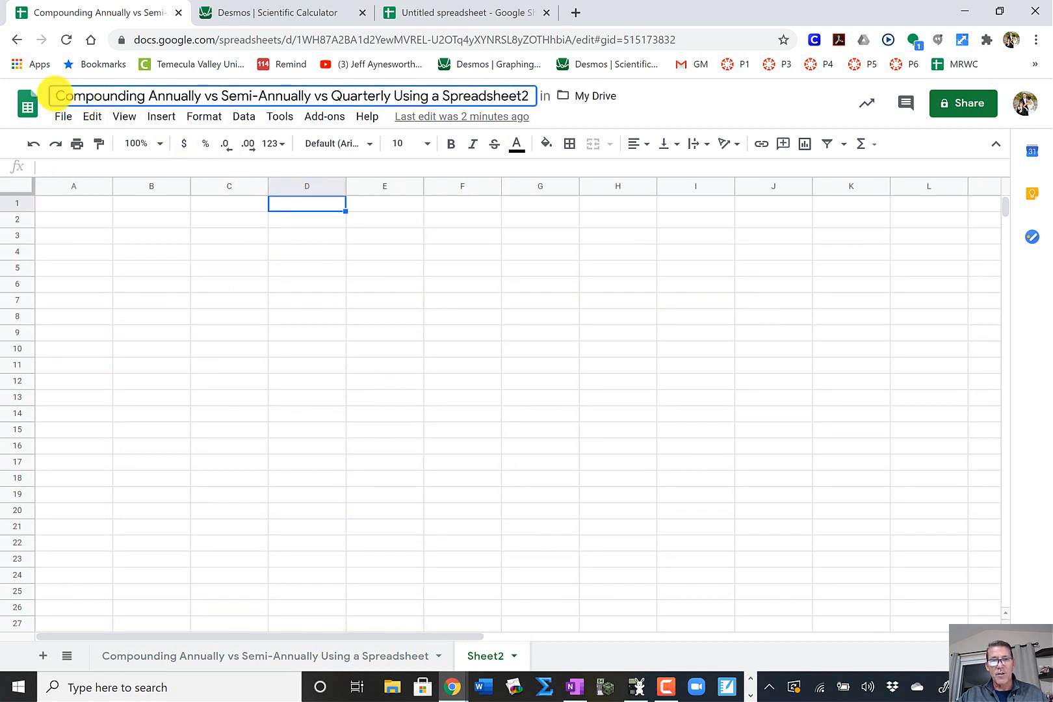
pyautogui.moveTo(57, 96); pyautogui.dragTo(524, 96)
pyautogui.hotkey('ctrl', 'c')
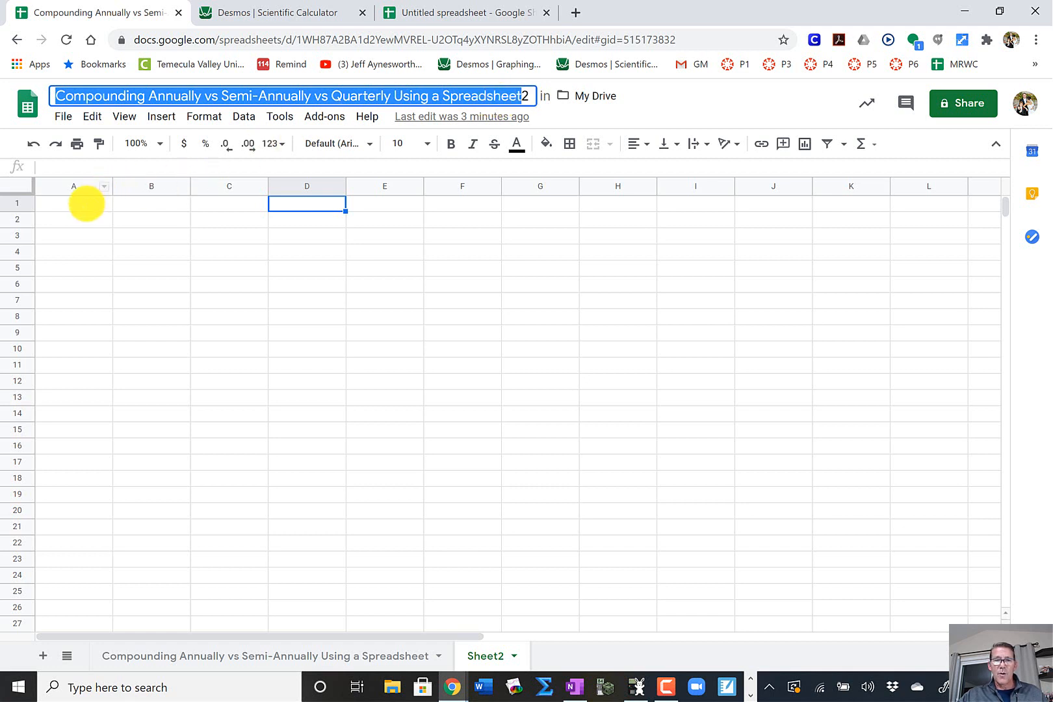
pyautogui.click(86, 204)
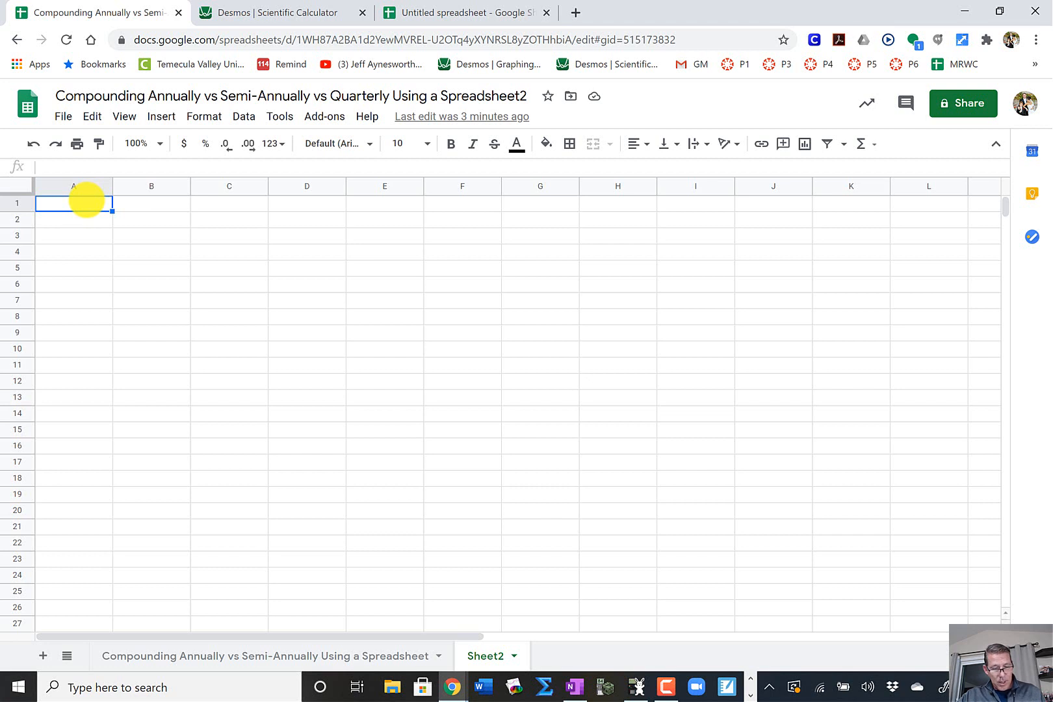
pyautogui.hotkey('ctrl', 'v')
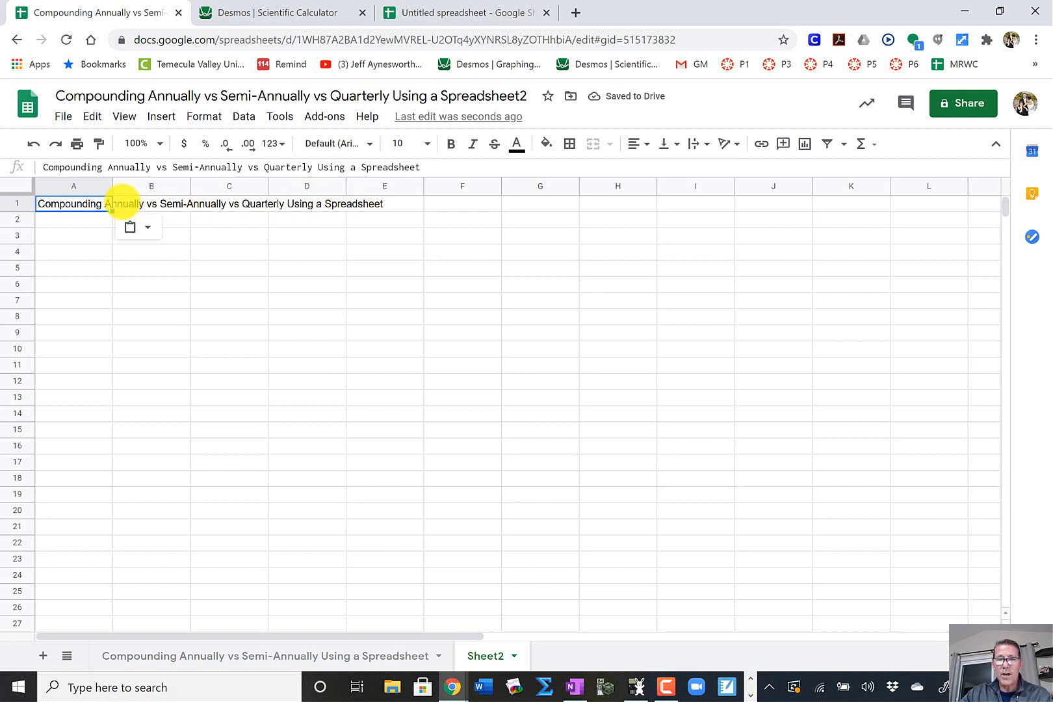
# Examine cells A1 to E1 to see which cell holds the title text and which ones it only overlaps.
pyautogui.click(143, 206)
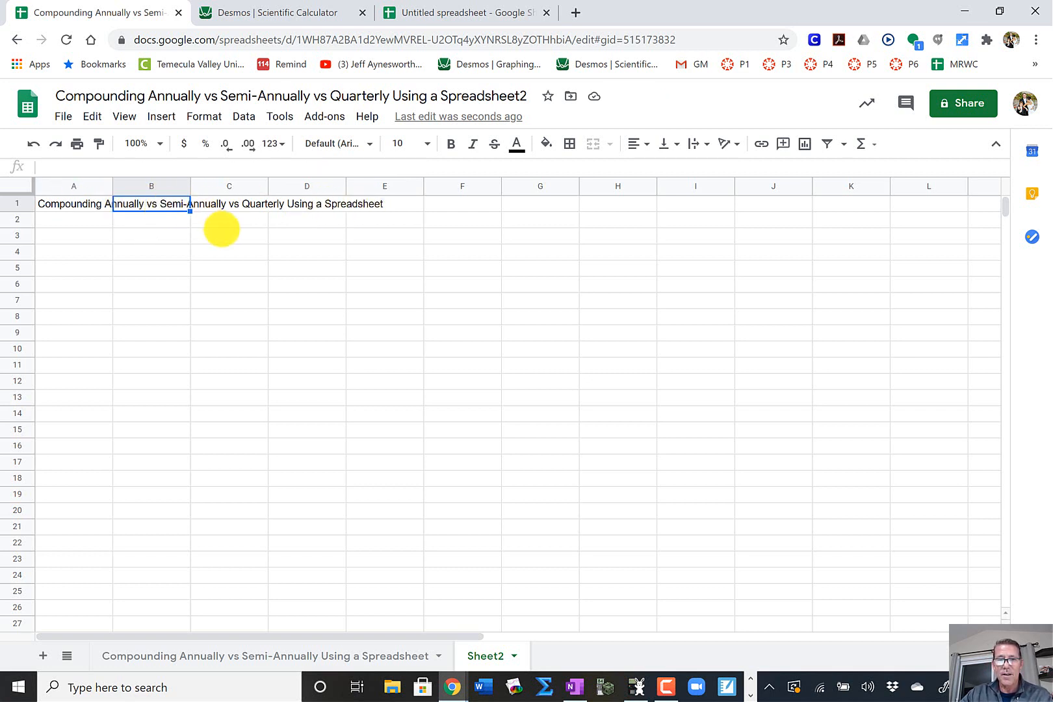
pyautogui.click(218, 223)
pyautogui.click(84, 203)
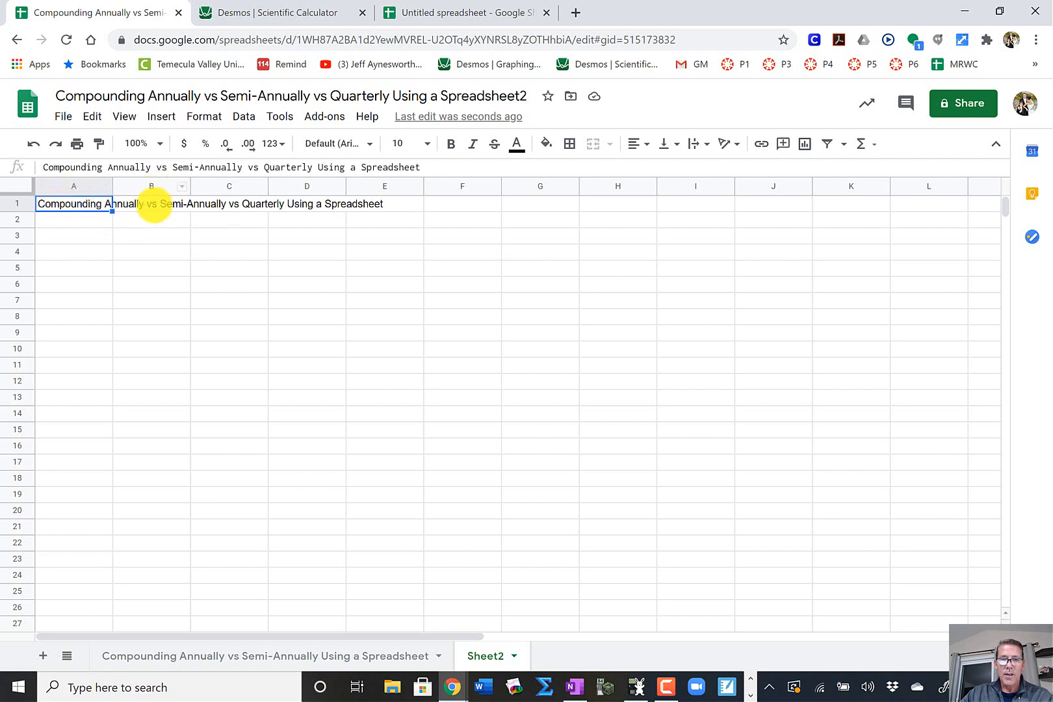
pyautogui.click(153, 202)
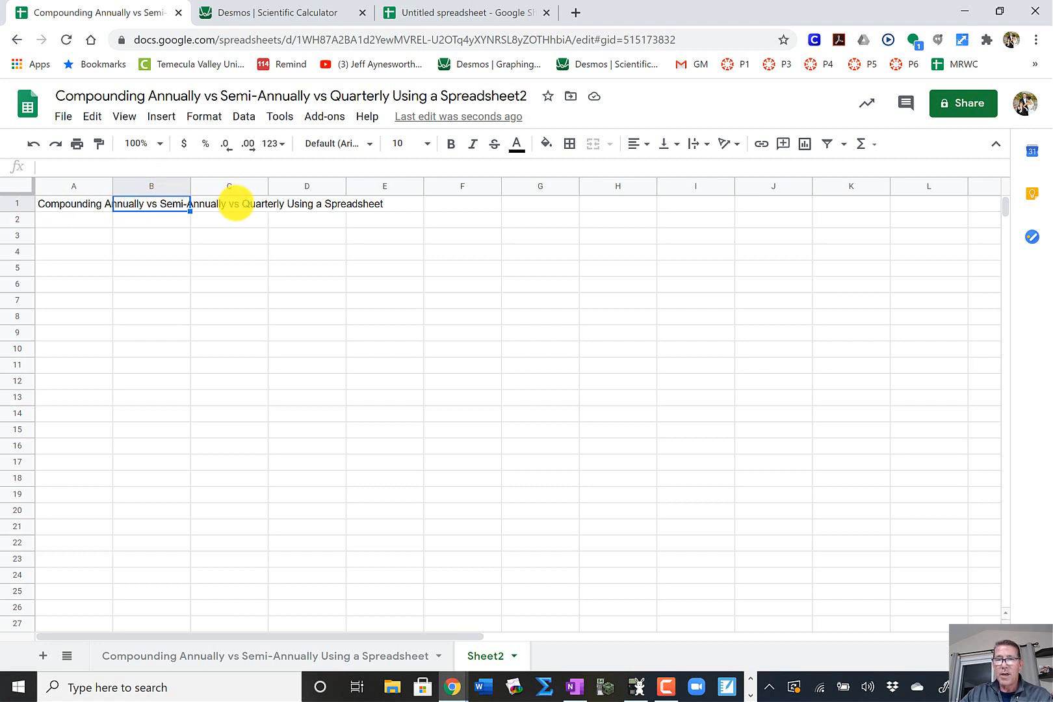
pyautogui.click(235, 204)
pyautogui.click(305, 203)
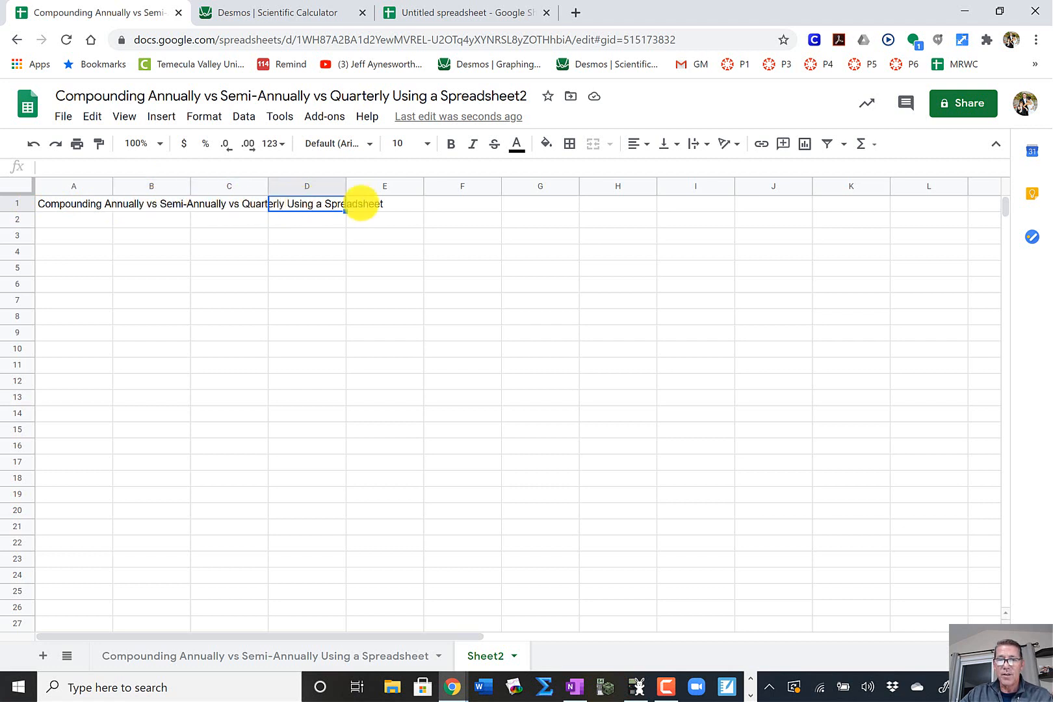
pyautogui.click(376, 203)
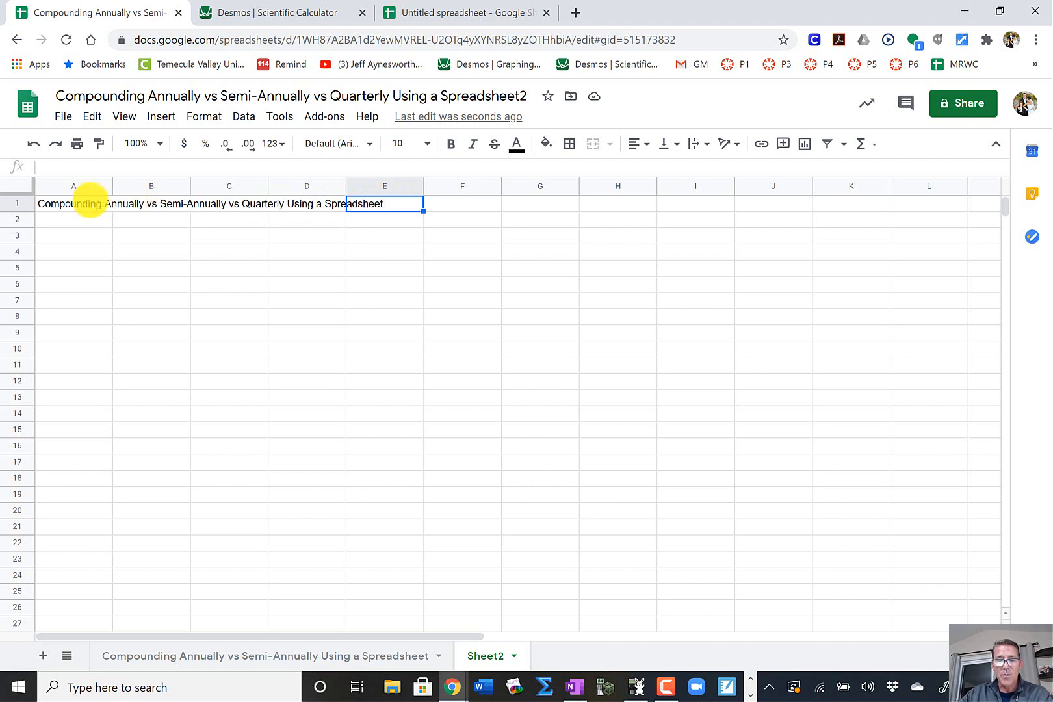
pyautogui.click(86, 204)
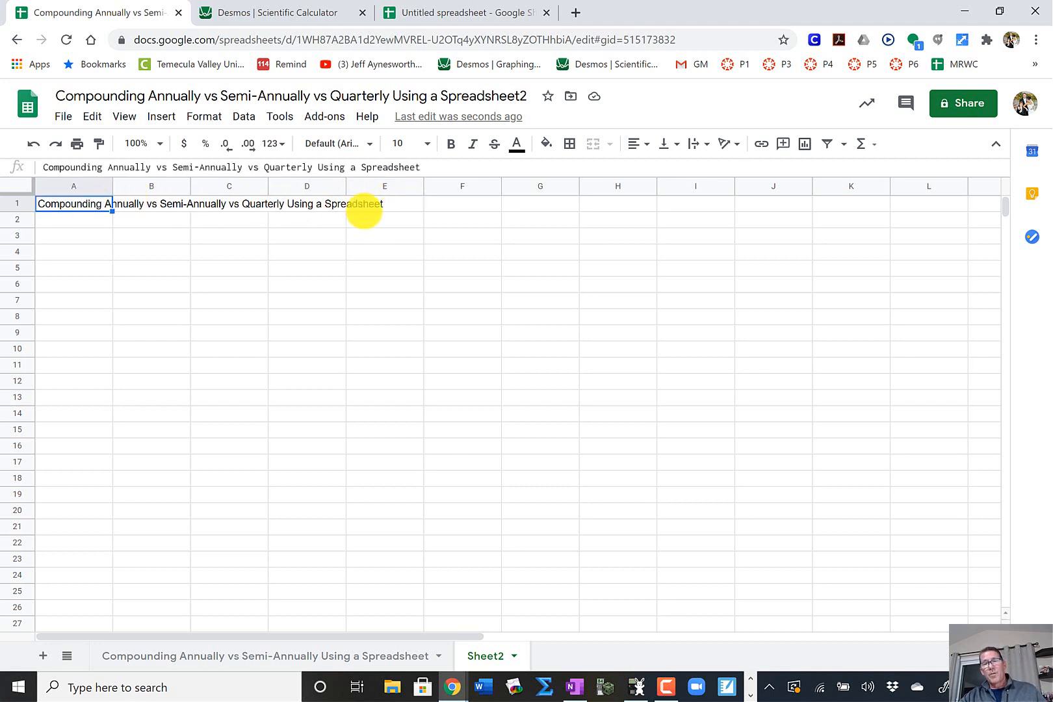
pyautogui.click(380, 205)
pyautogui.click(94, 207)
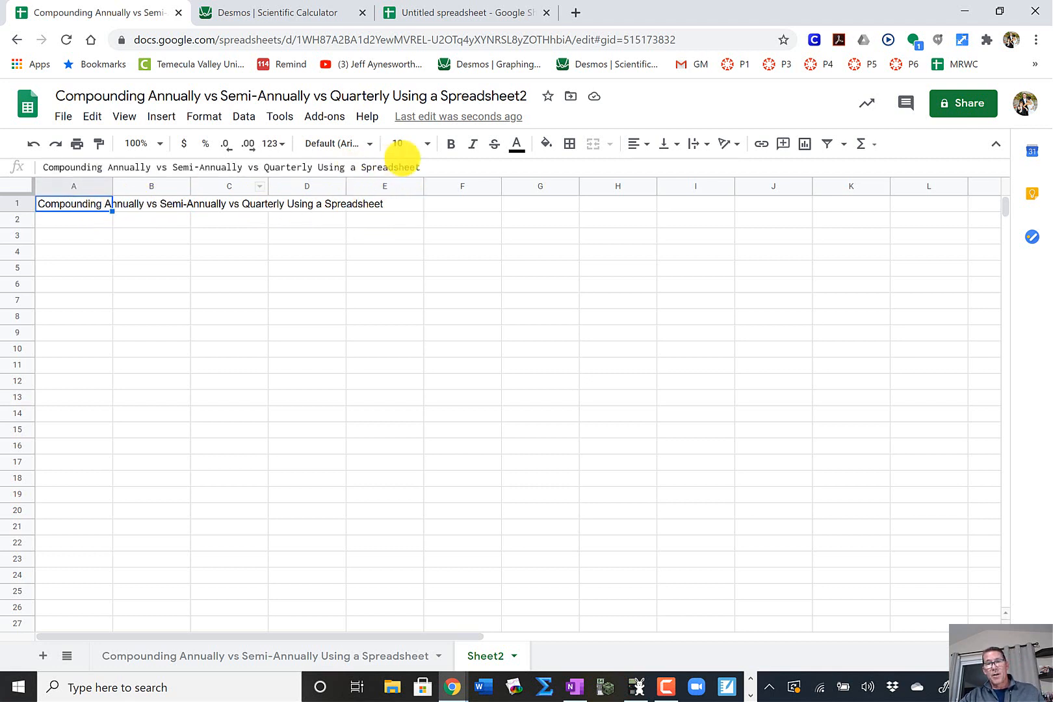
# Delete the whole title text from cell A1.
pyautogui.moveTo(422, 167); pyautogui.dragTo(12, 165)
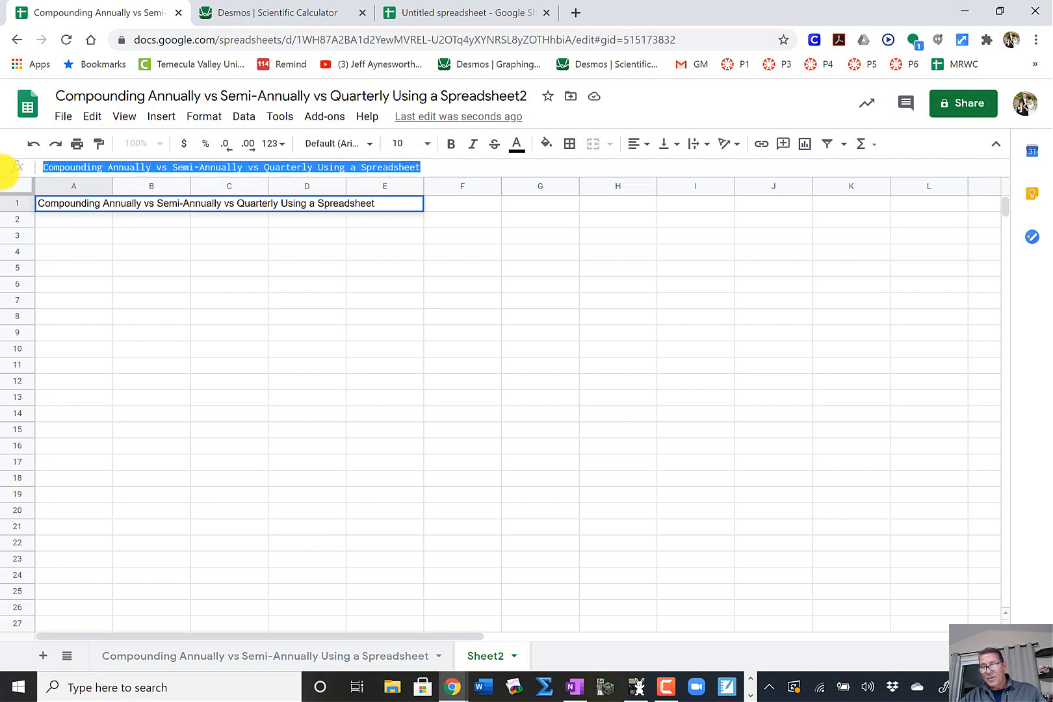
pyautogui.press('BackSpace')
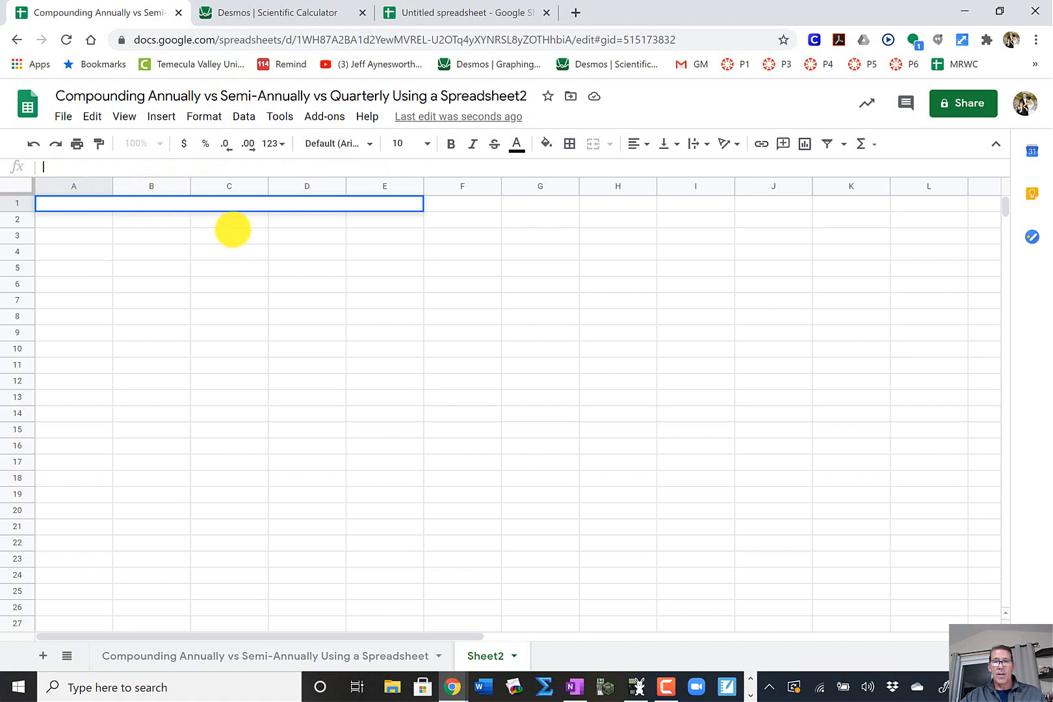
pyautogui.click(226, 236)
# Merge cells A1 through E1 horizontally and select the merged cell.
pyautogui.click(65, 204)
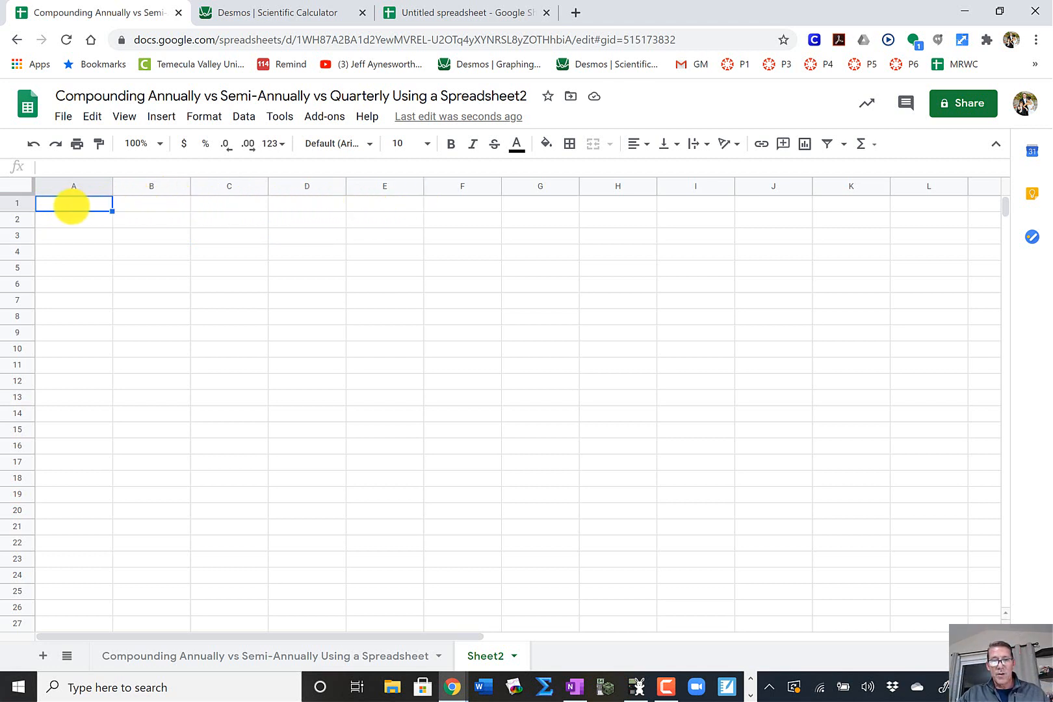
pyautogui.moveTo(73, 204); pyautogui.dragTo(368, 199)
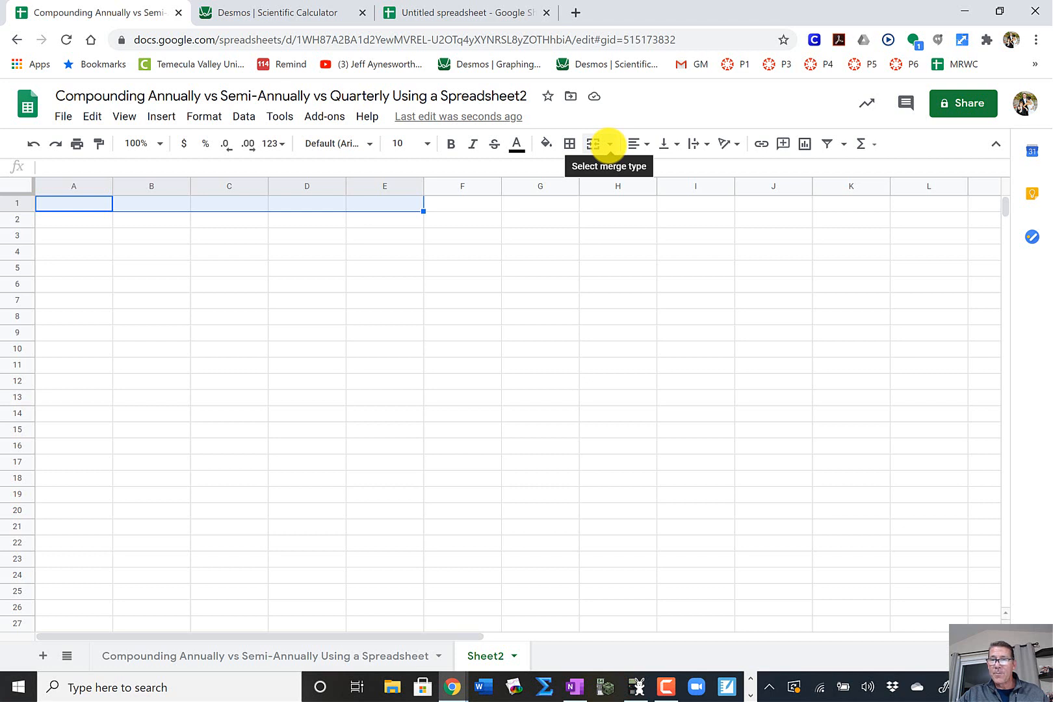
pyautogui.click(608, 144)
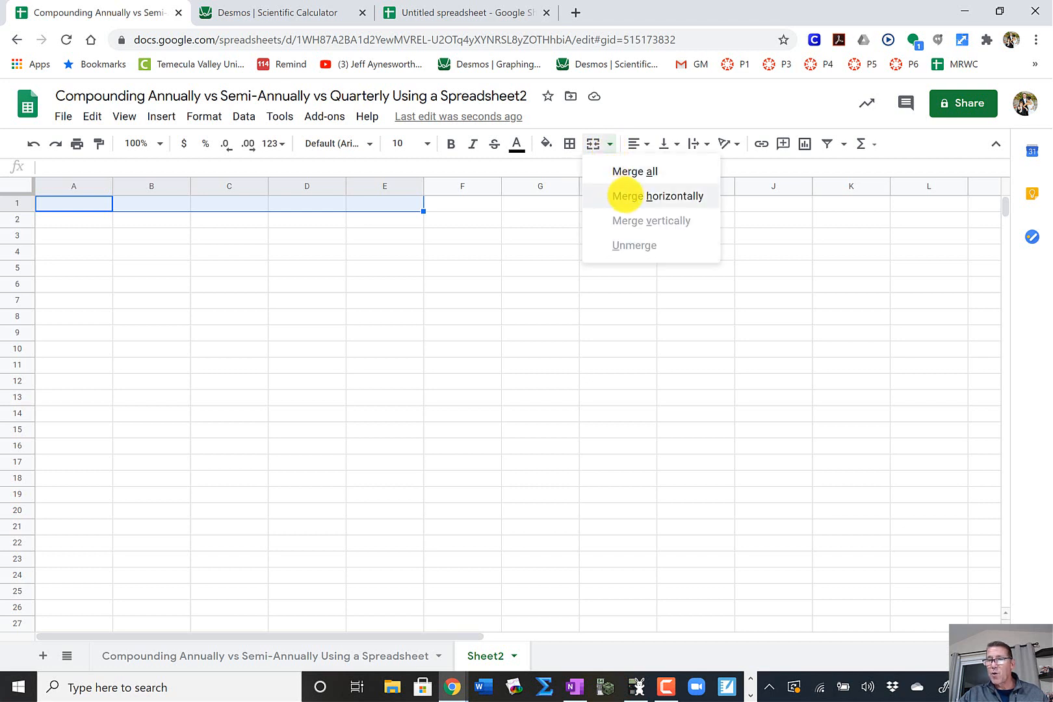
pyautogui.click(627, 195)
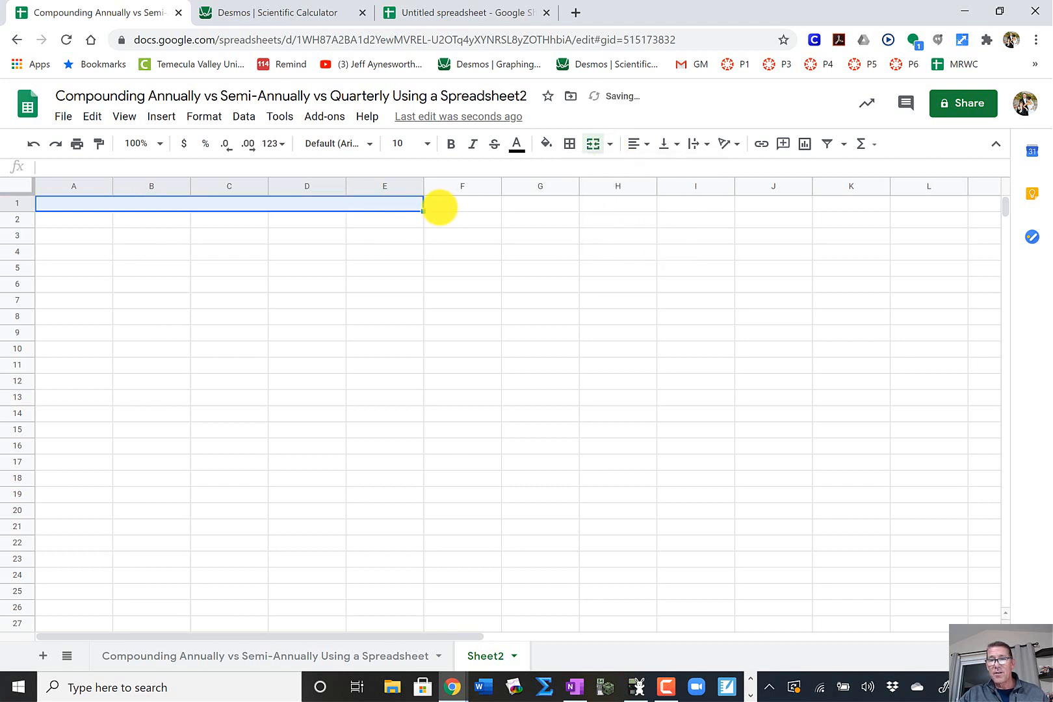
pyautogui.click(437, 206)
pyautogui.click(289, 203)
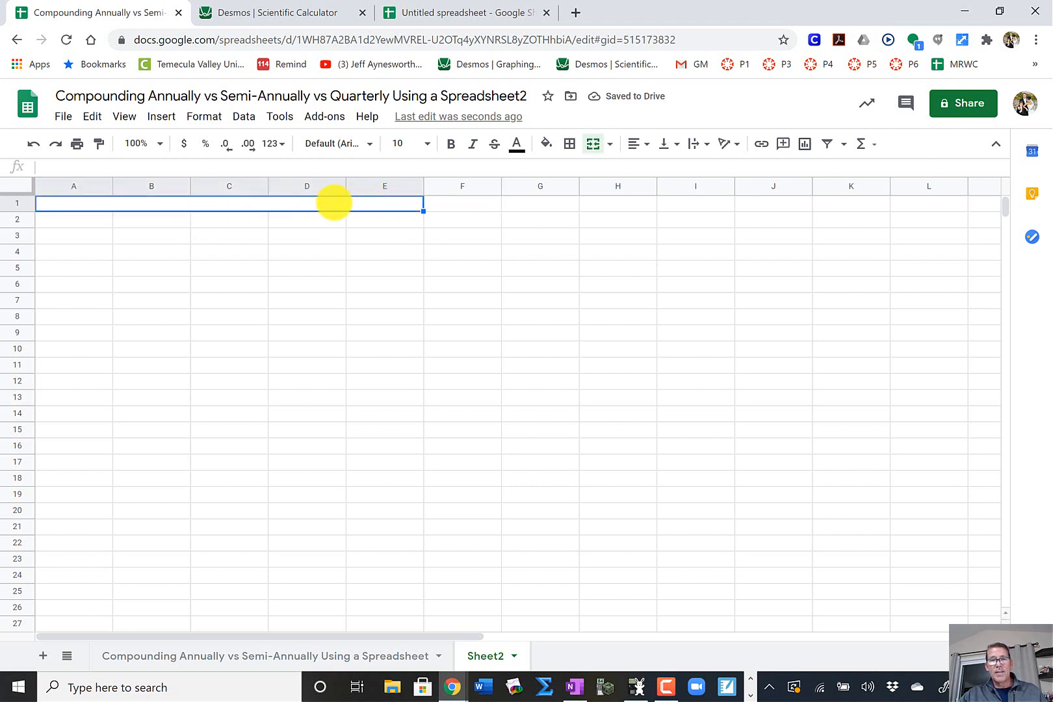
# Copy the file title without its trailing 2 and paste it into the merged title cell in row 1.
pyautogui.click(356, 95)
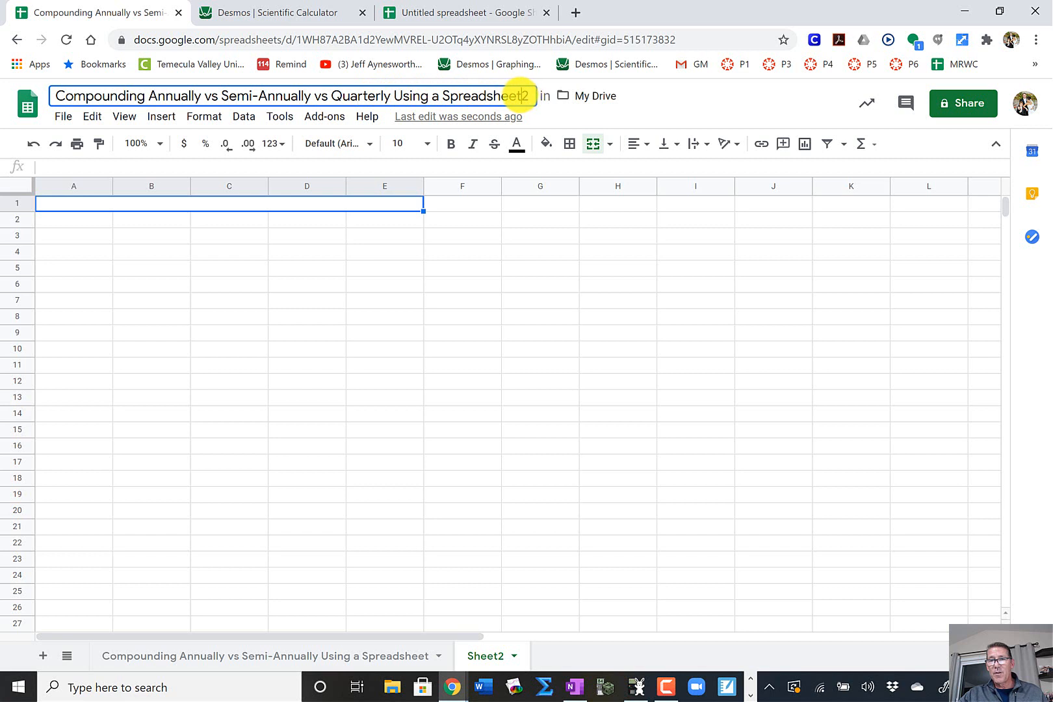
pyautogui.moveTo(522, 96); pyautogui.dragTo(34, 112)
pyautogui.hotkey('ctrl', 'c')
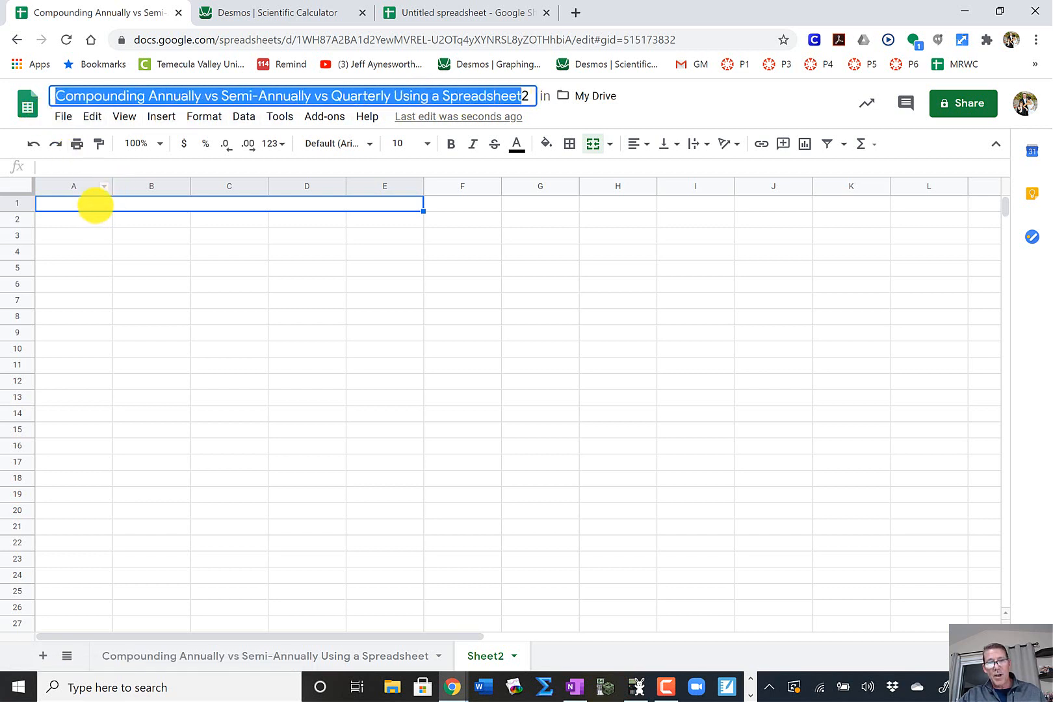
pyautogui.click(96, 205)
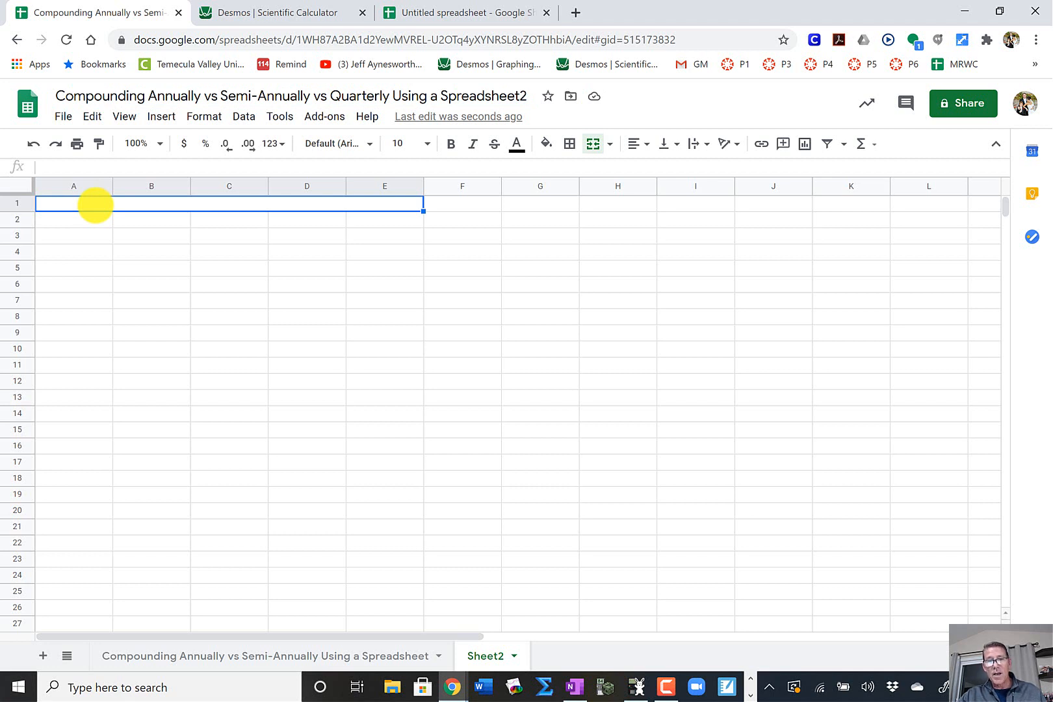
pyautogui.hotkey('ctrl', 'v')
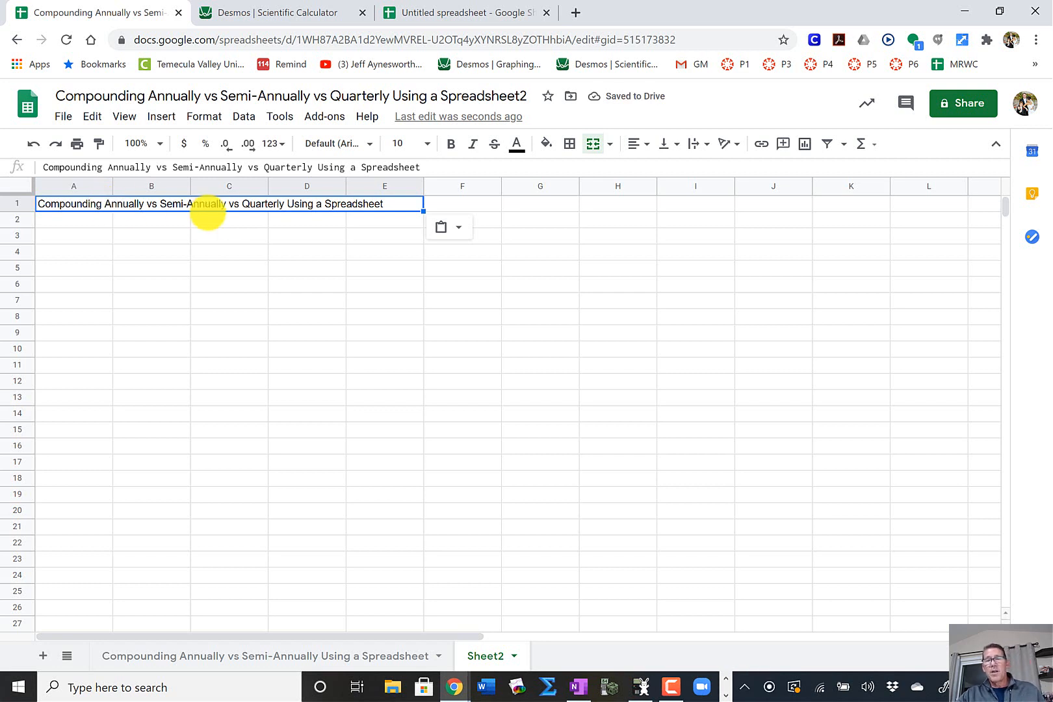
pyautogui.click(229, 219)
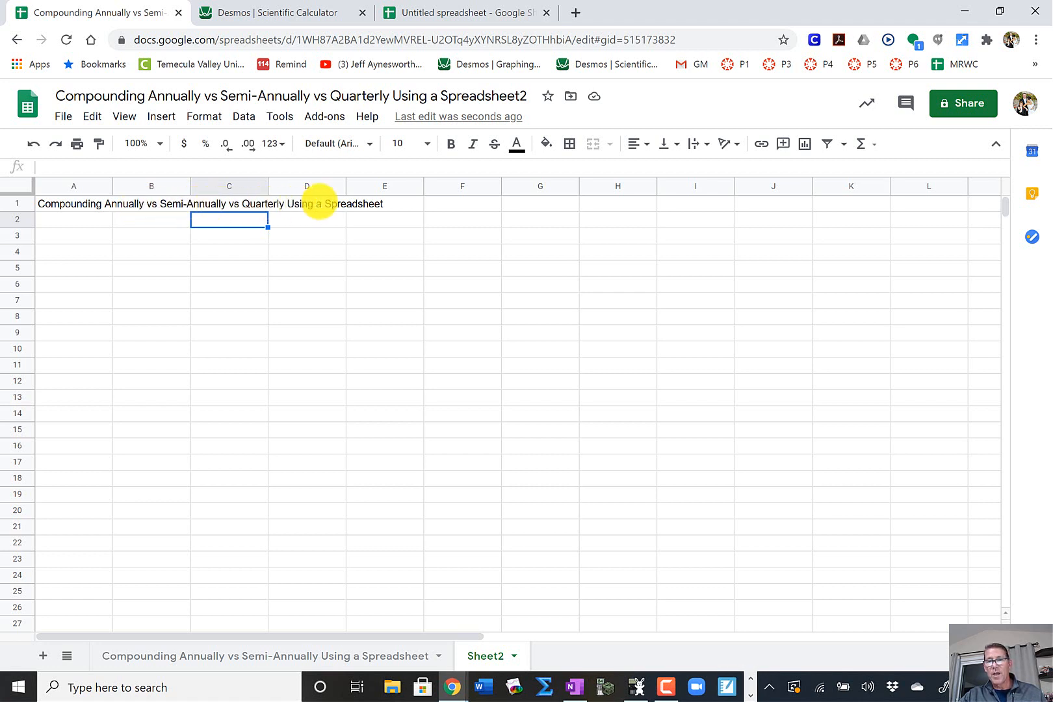
# Enter the heading "Compounded Annually" in cell A2.
pyautogui.click(76, 220)
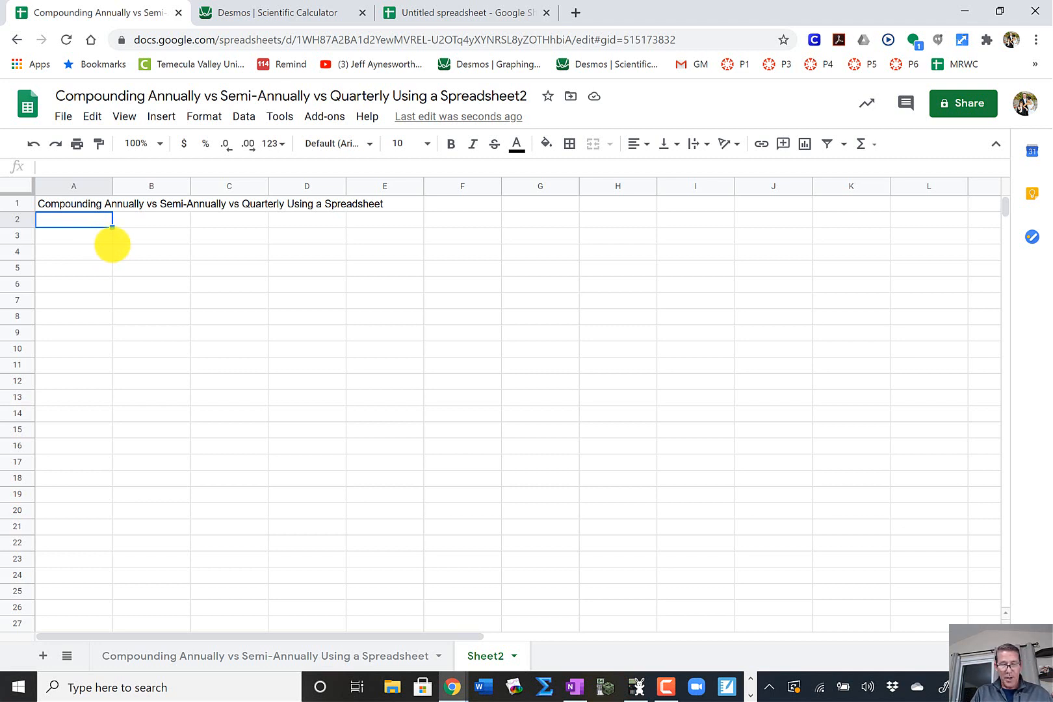
pyautogui.write('Compound')
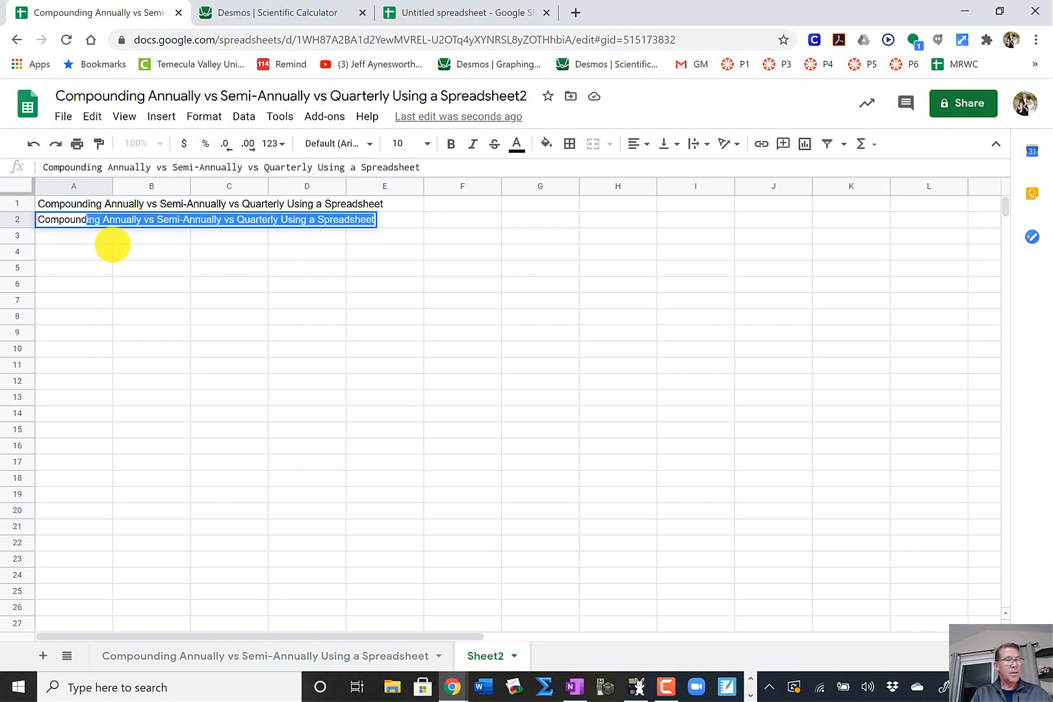
pyautogui.write('in')
pyautogui.press('BackSpace')
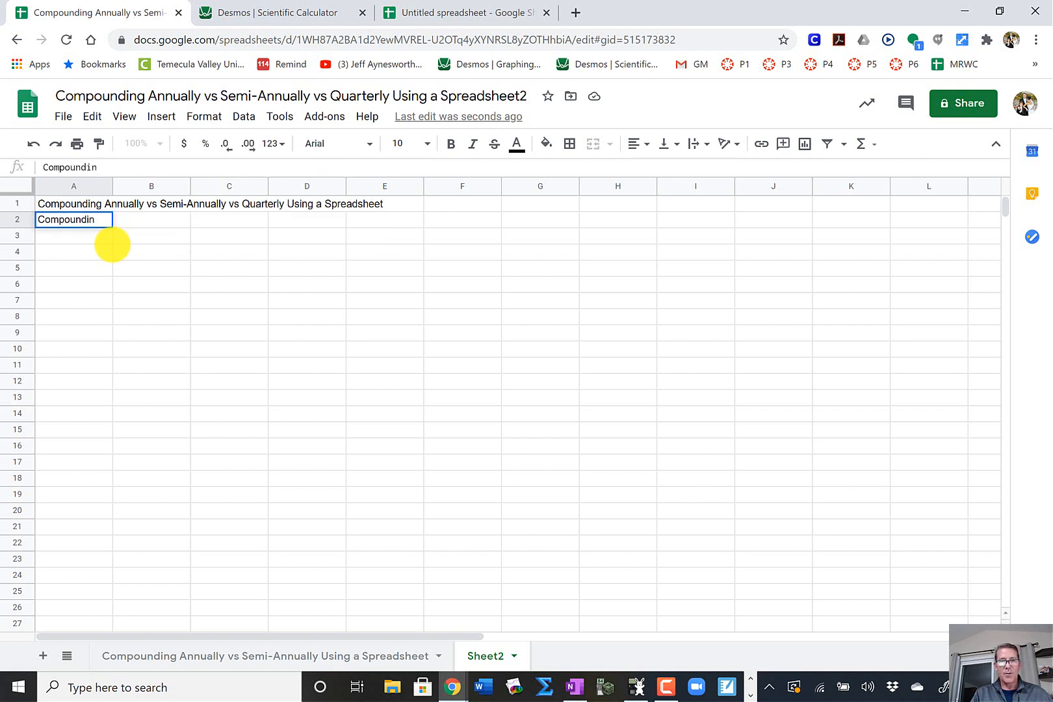
pyautogui.press('BackSpace')
pyautogui.press('BackSpace')
pyautogui.write('ed')
pyautogui.press('BackSpace')
pyautogui.write('d ')
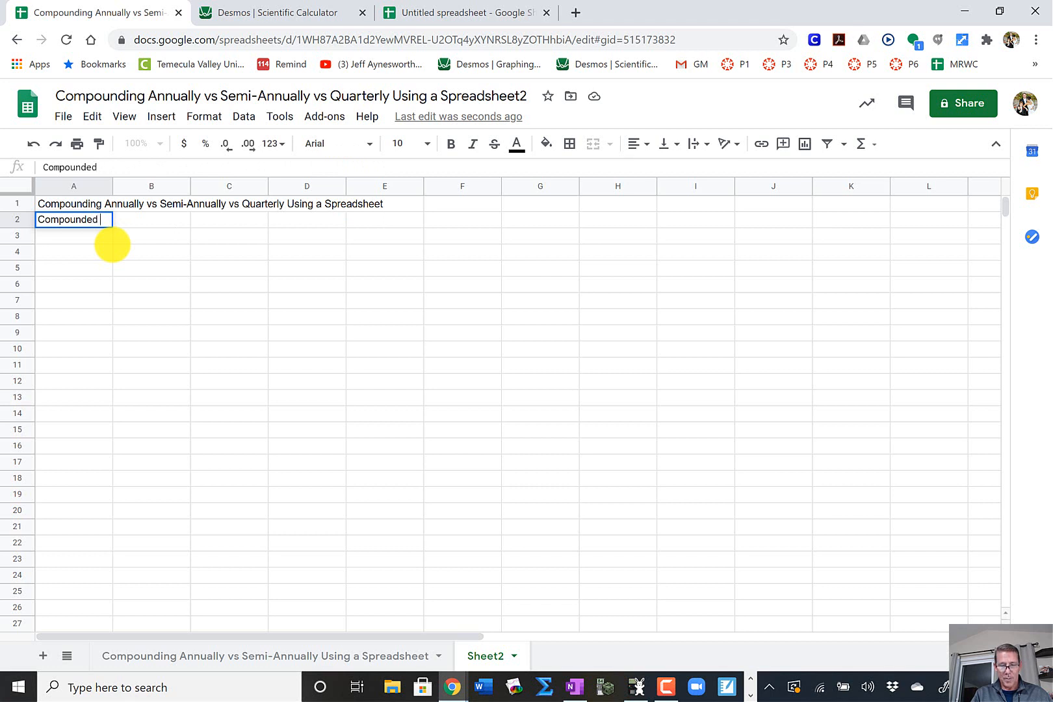
pyautogui.write('Annua')
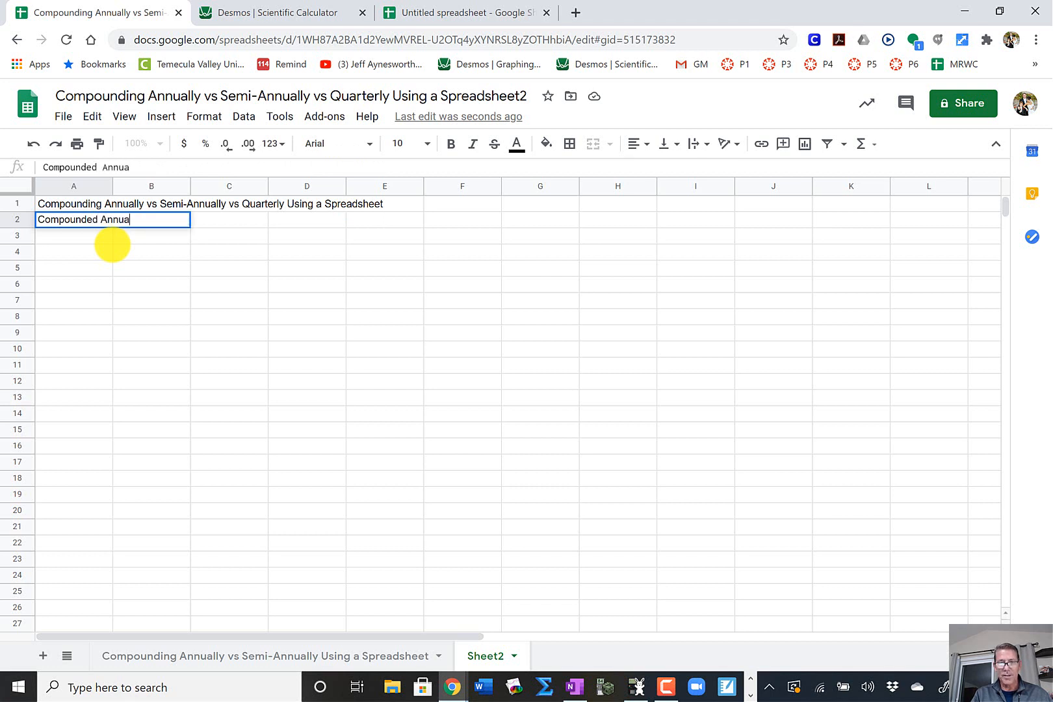
pyautogui.write('lly')
pyautogui.press('Return')
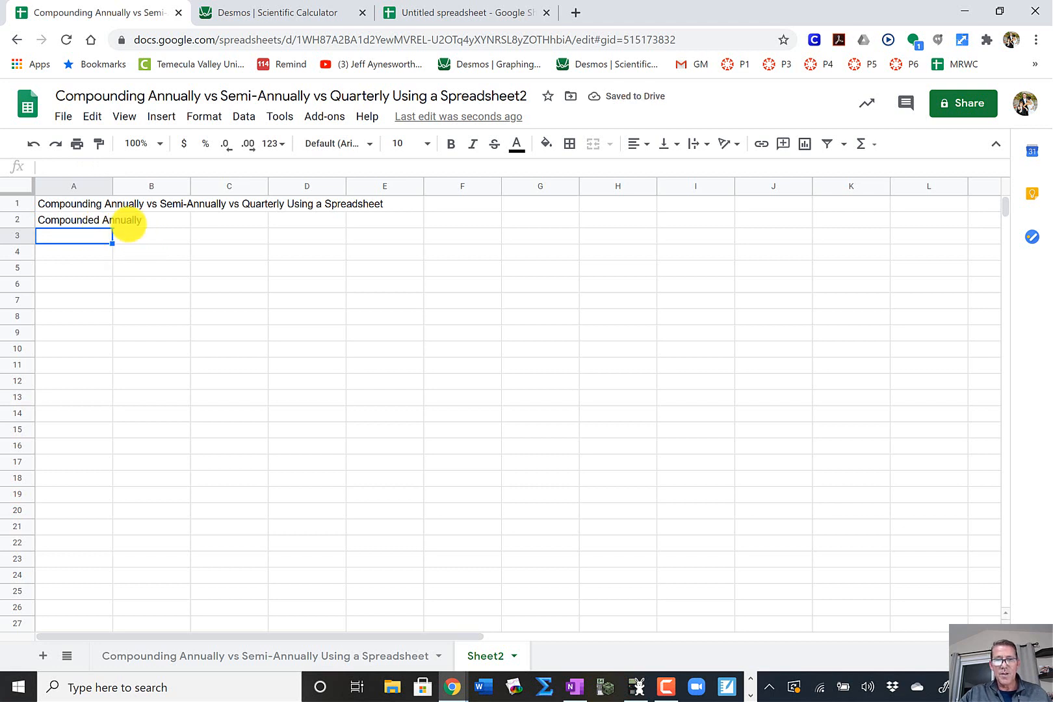
# Merge cells A2 and B2 so the "Compounded Annually" heading spans both columns, keeping only the value of A2.
pyautogui.click(132, 221)
pyautogui.click(100, 221)
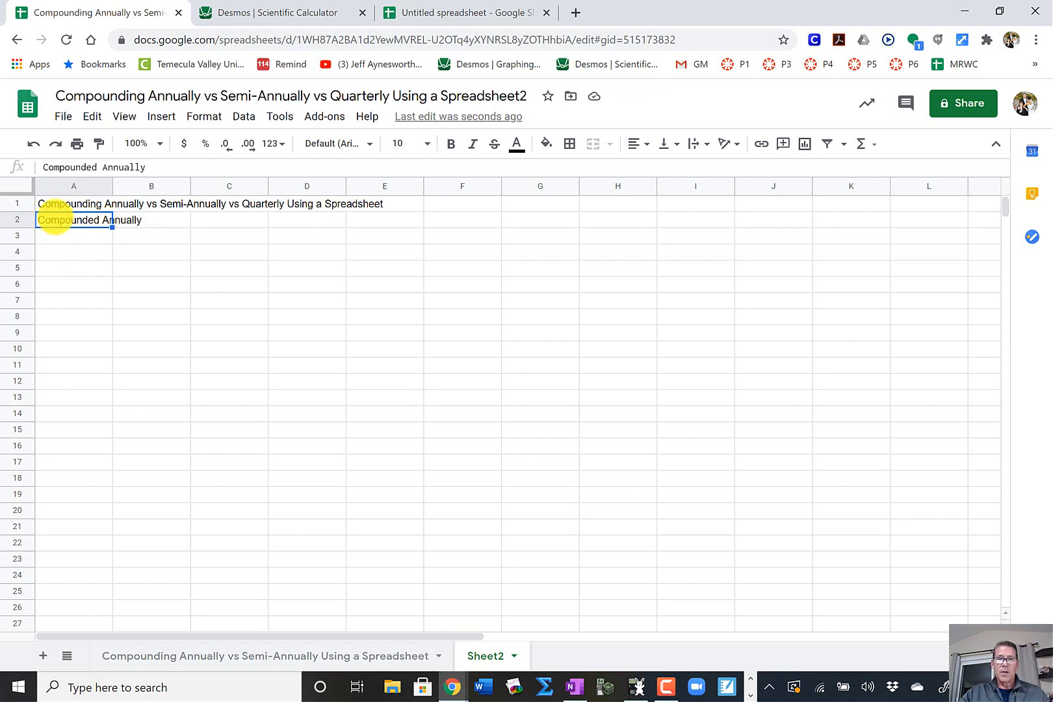
pyautogui.moveTo(111, 227); pyautogui.dragTo(163, 224)
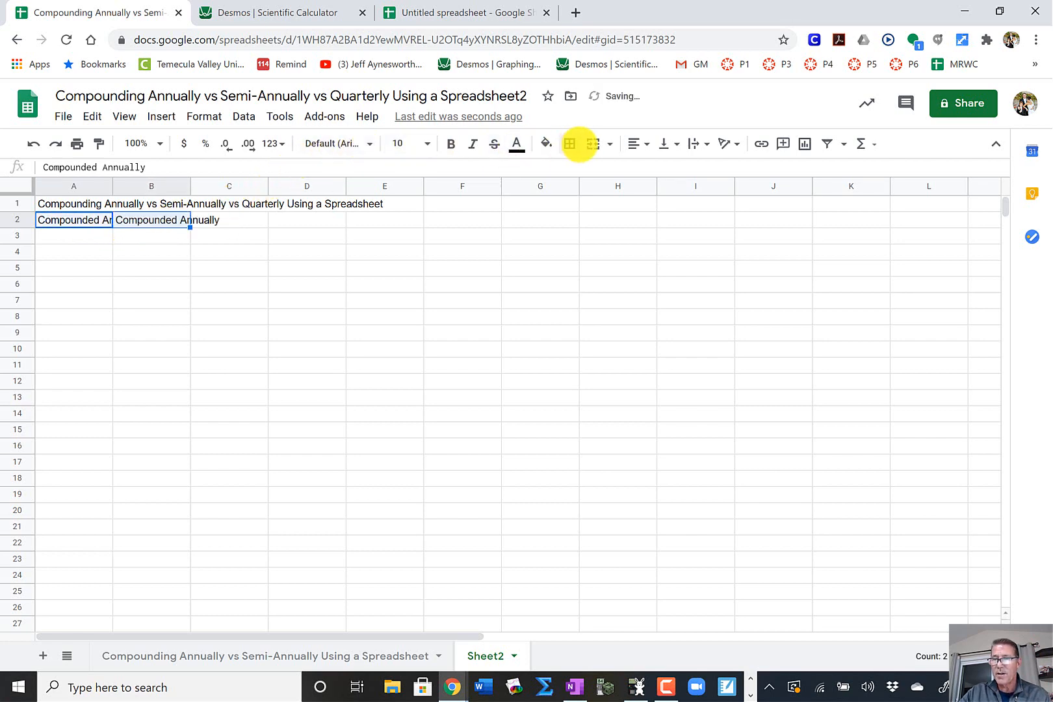
pyautogui.click(610, 143)
pyautogui.click(622, 197)
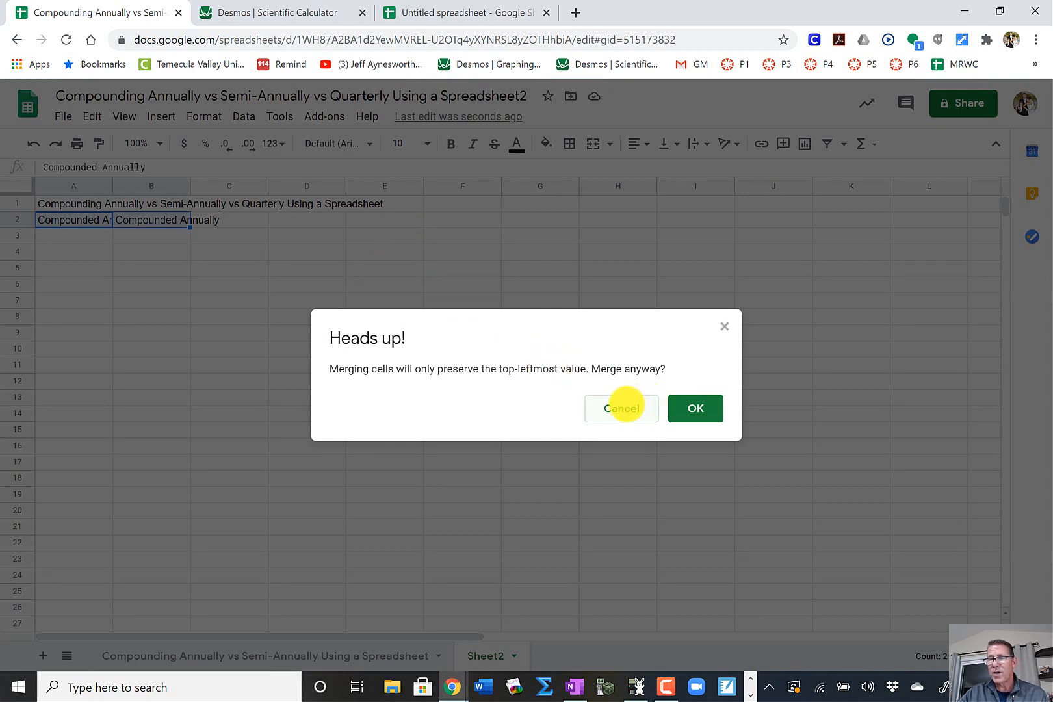
pyautogui.click(695, 408)
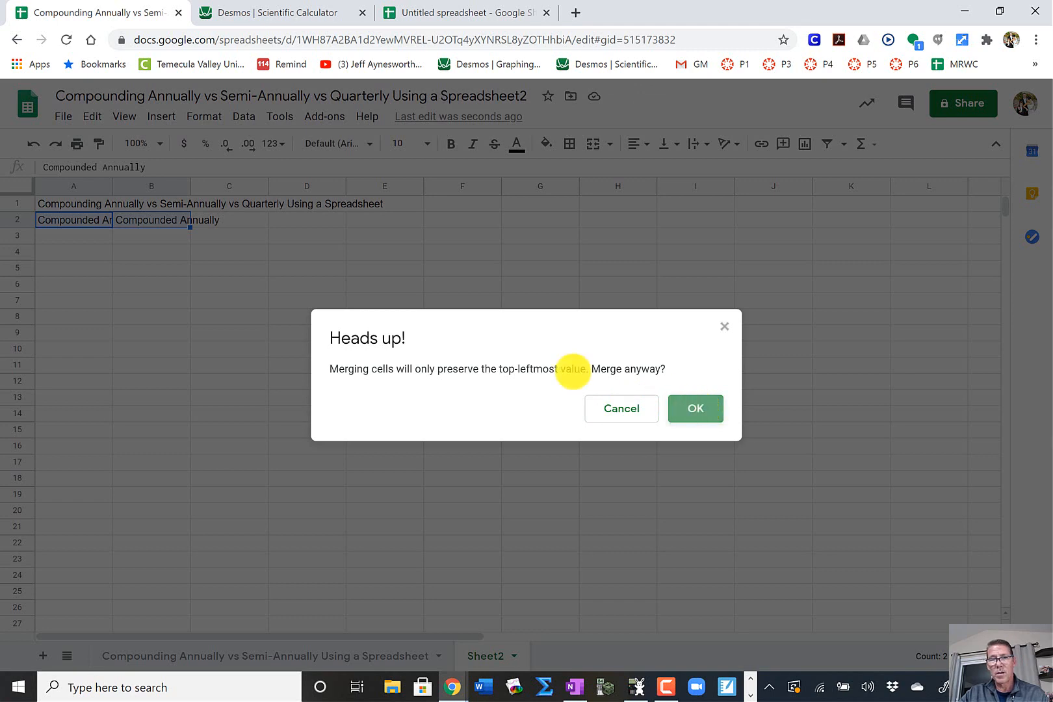
pyautogui.click(343, 250)
pyautogui.click(227, 223)
pyautogui.click(158, 223)
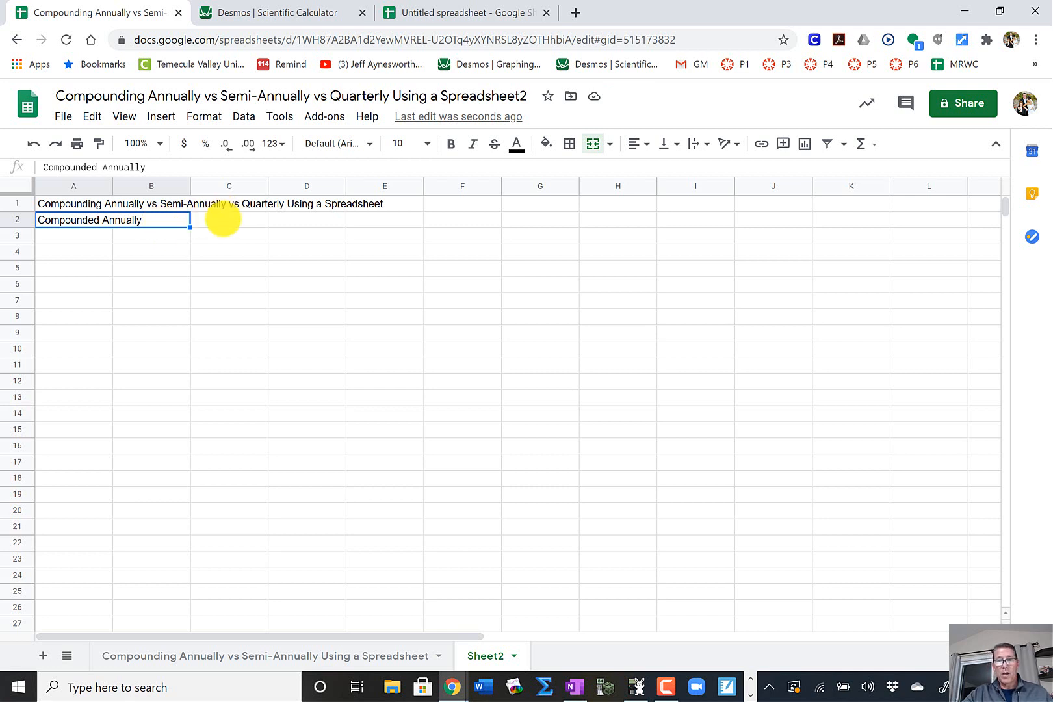
# Enter the label "Principal" in cell C2, beside the annual compounding heading.
pyautogui.click(219, 221)
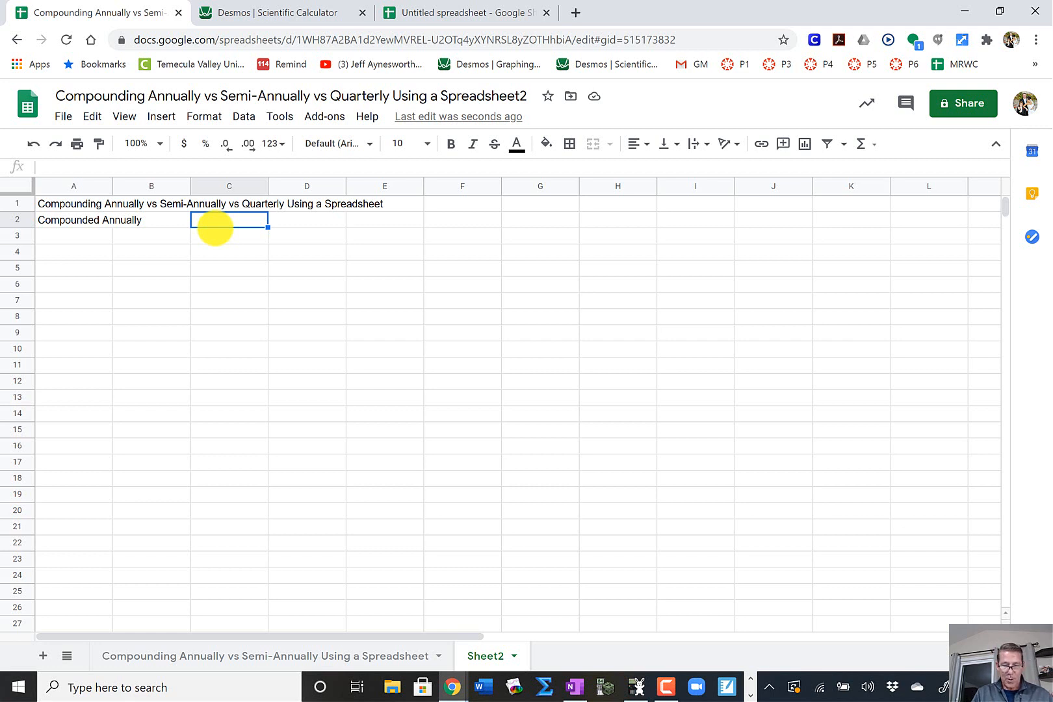
pyautogui.write('Princ')
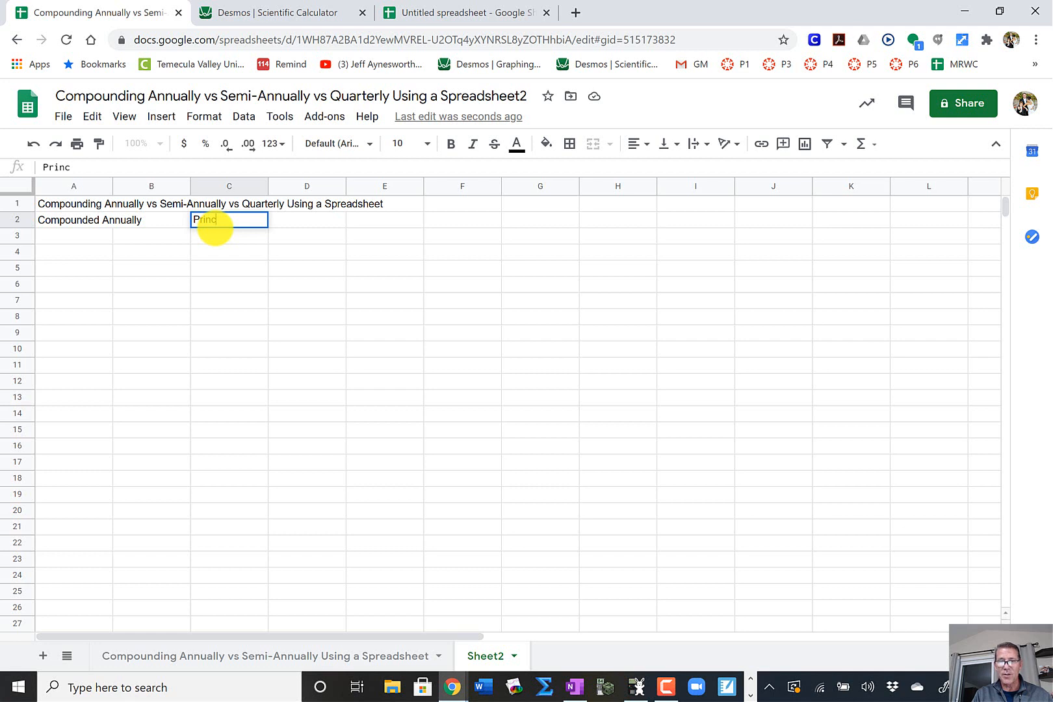
pyautogui.write('ipal')
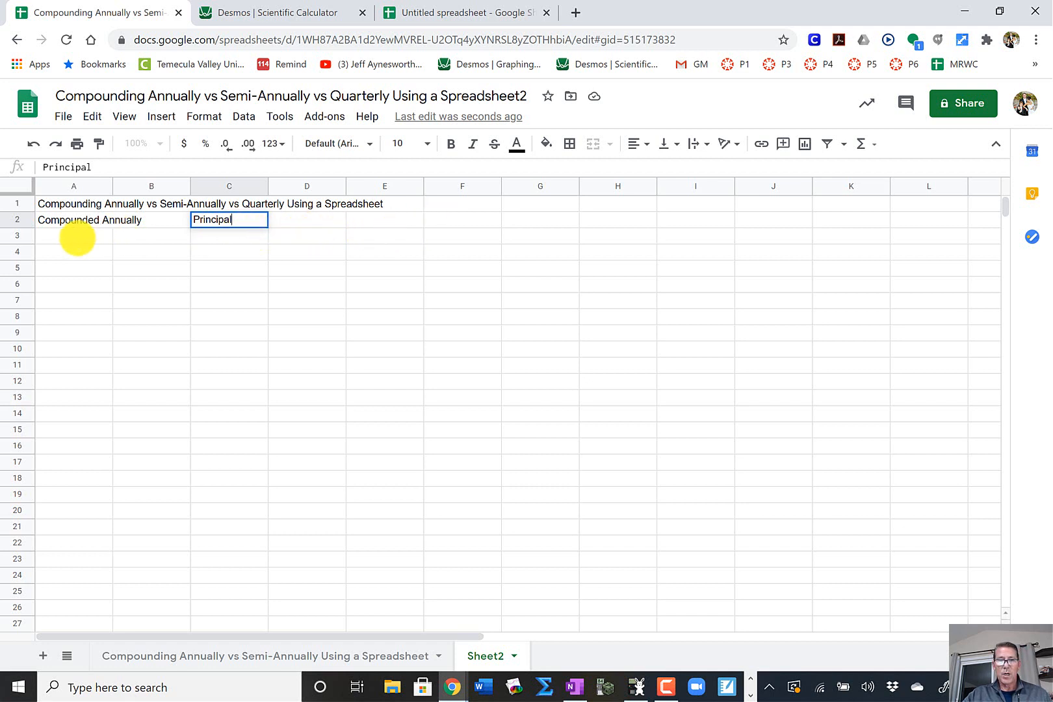
# Enter the column headings "Year" in cell A3 and "Principal-Beg Balance" in cell B3.
pyautogui.click(81, 238)
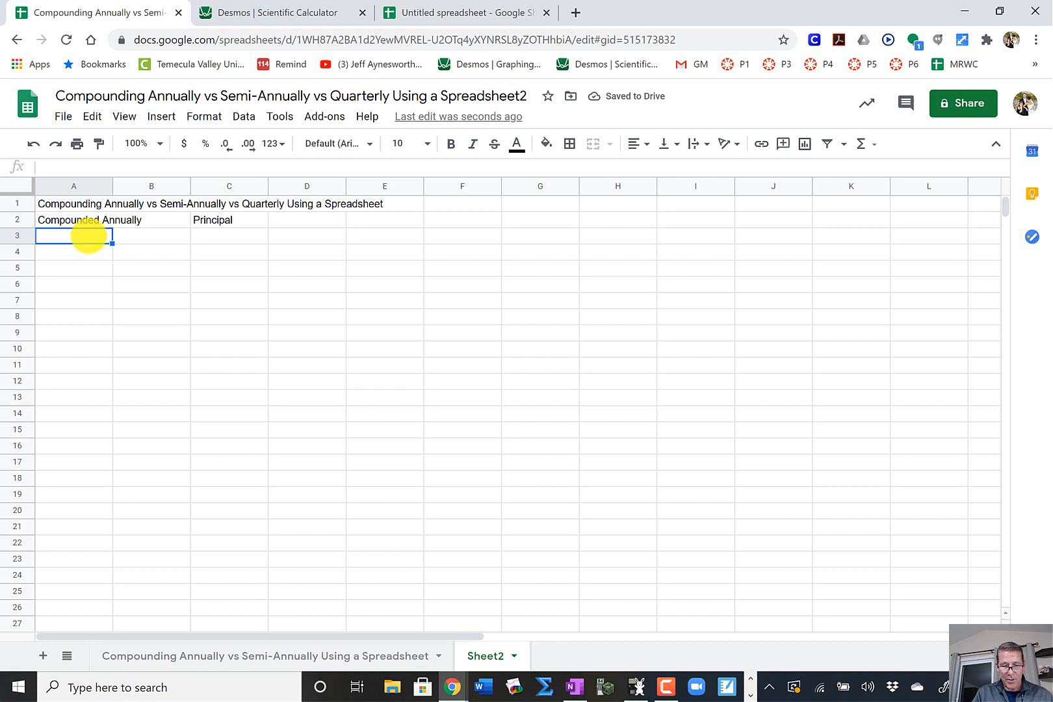
pyautogui.write('Year')
pyautogui.press('Tab')
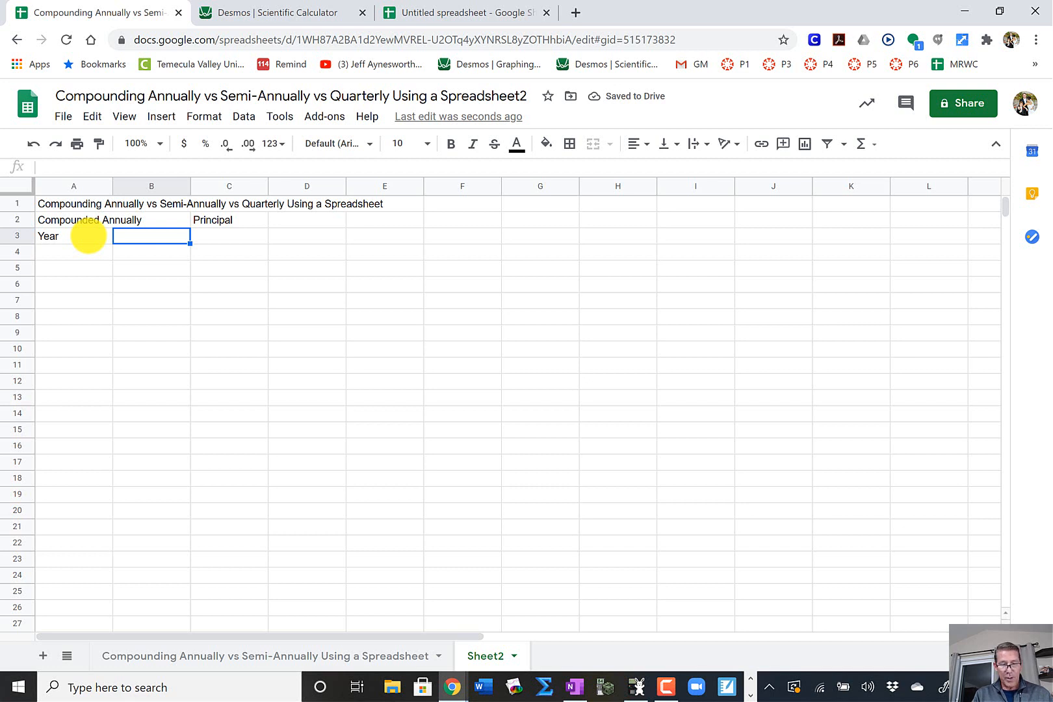
pyautogui.write('Princi')
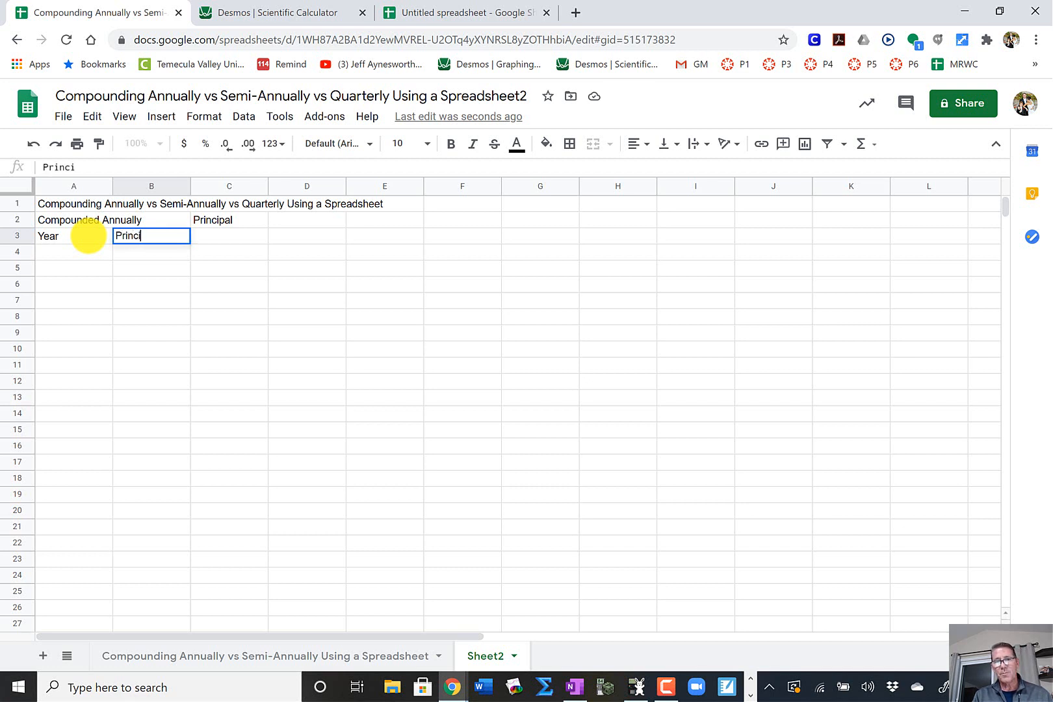
pyautogui.write('pal')
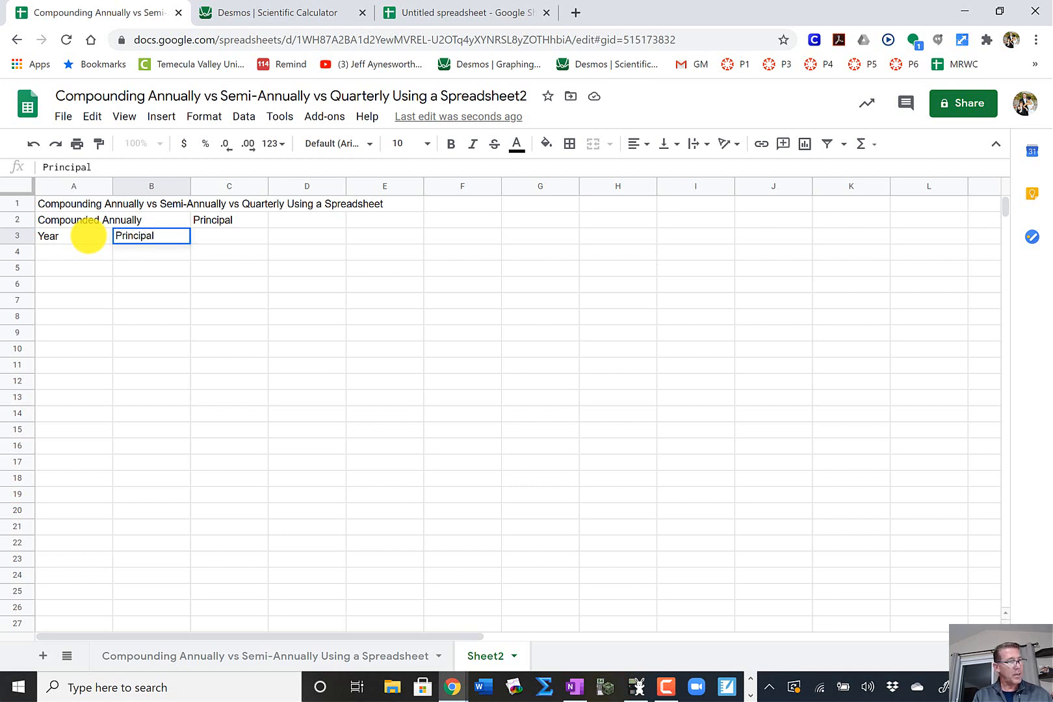
pyautogui.write(' B')
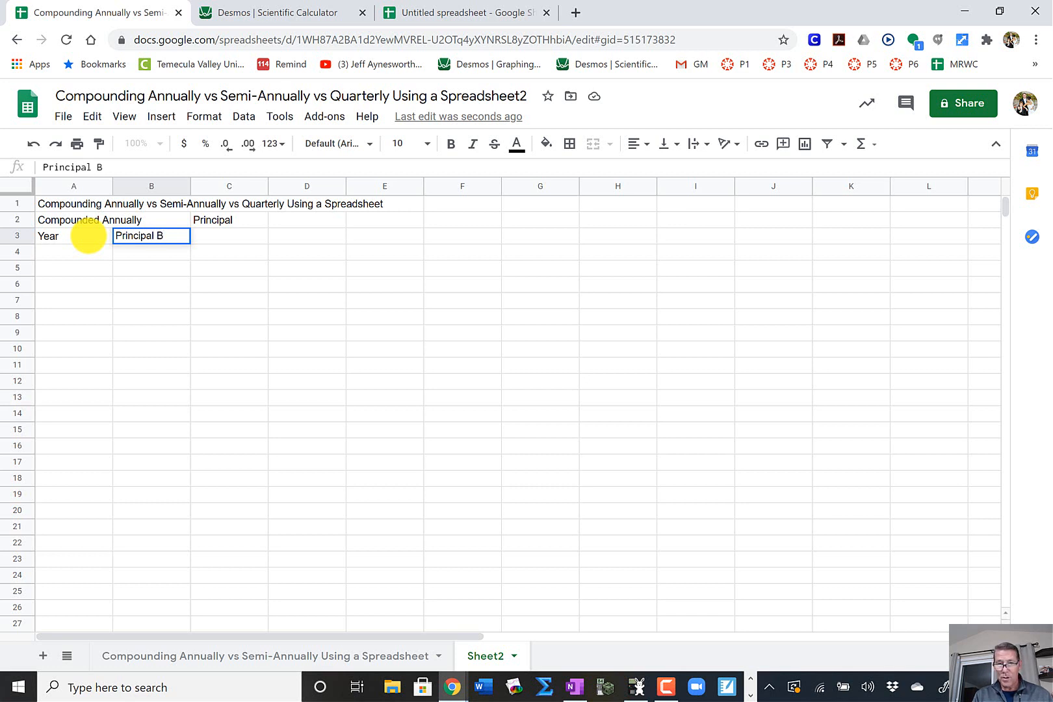
pyautogui.press('BackSpace')
pyautogui.press('BackSpace')
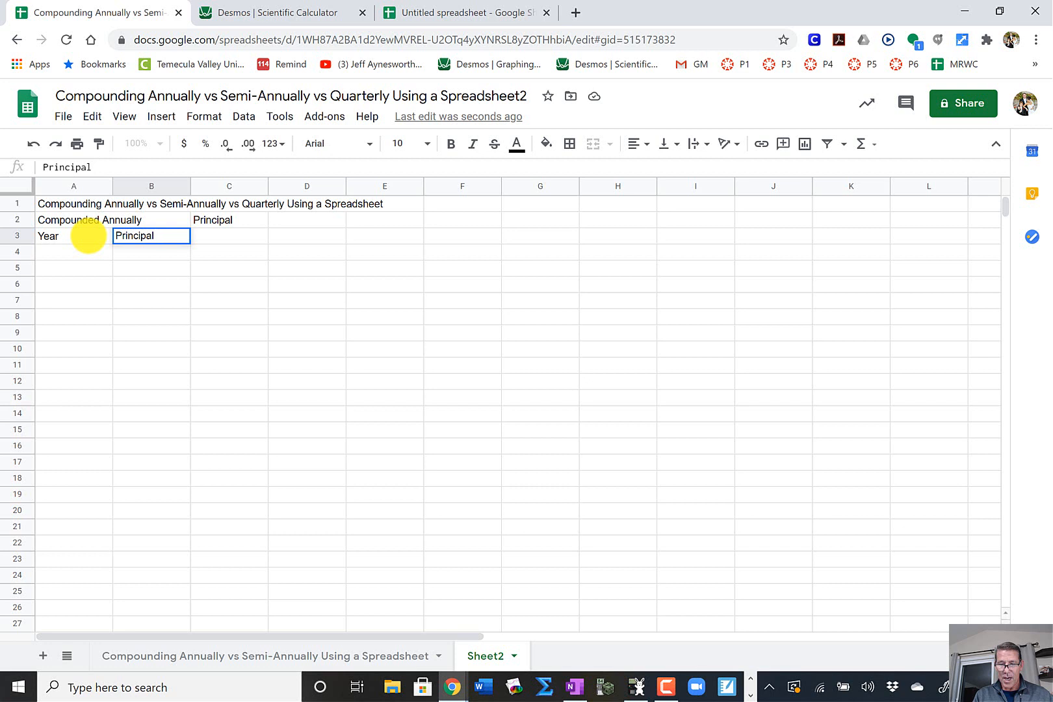
pyautogui.write('-Beg')
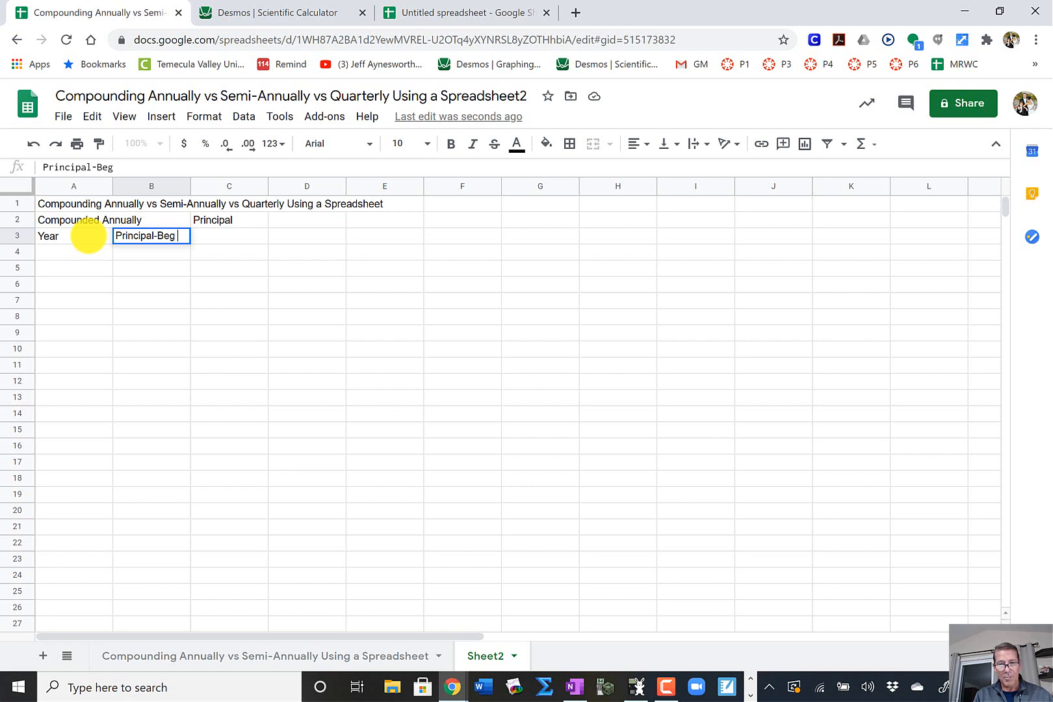
pyautogui.write(' Ball')
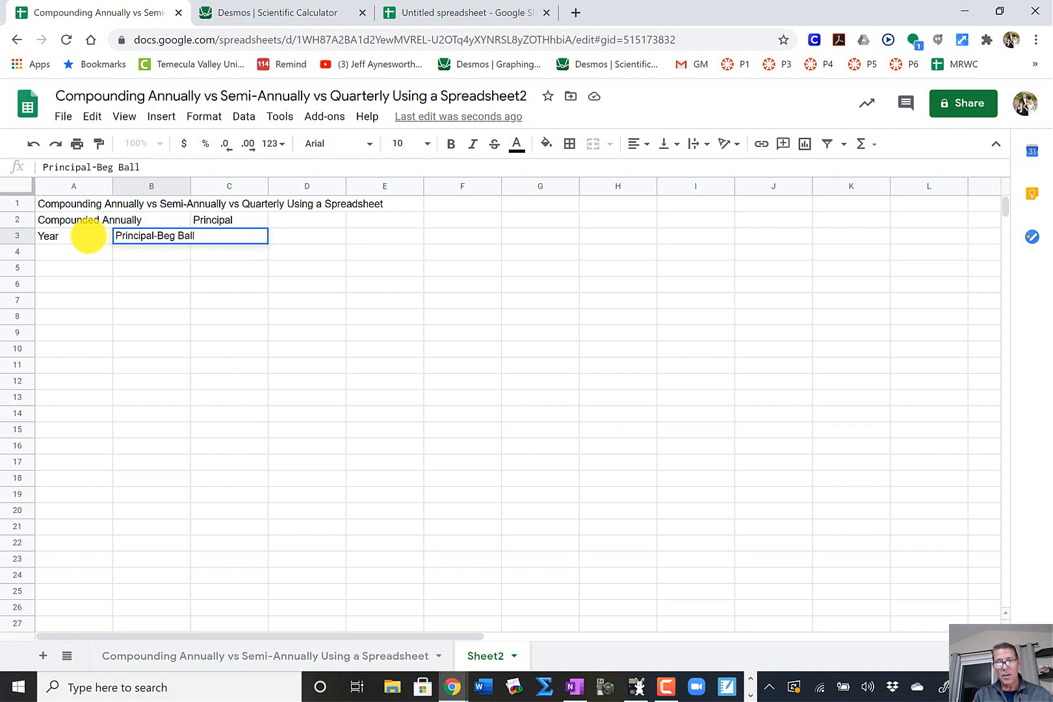
pyautogui.press('BackSpace')
pyautogui.write('ance')
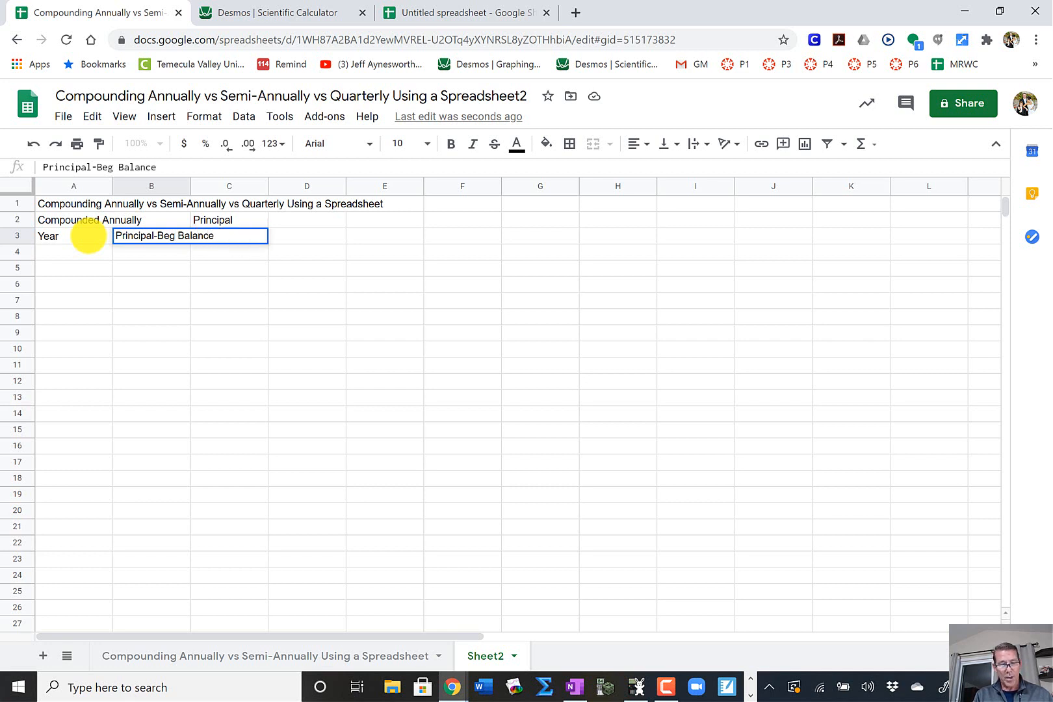
# Complete the header in cell B3 so it reads "Principal-Beg Balance $".
pyautogui.write(' $')
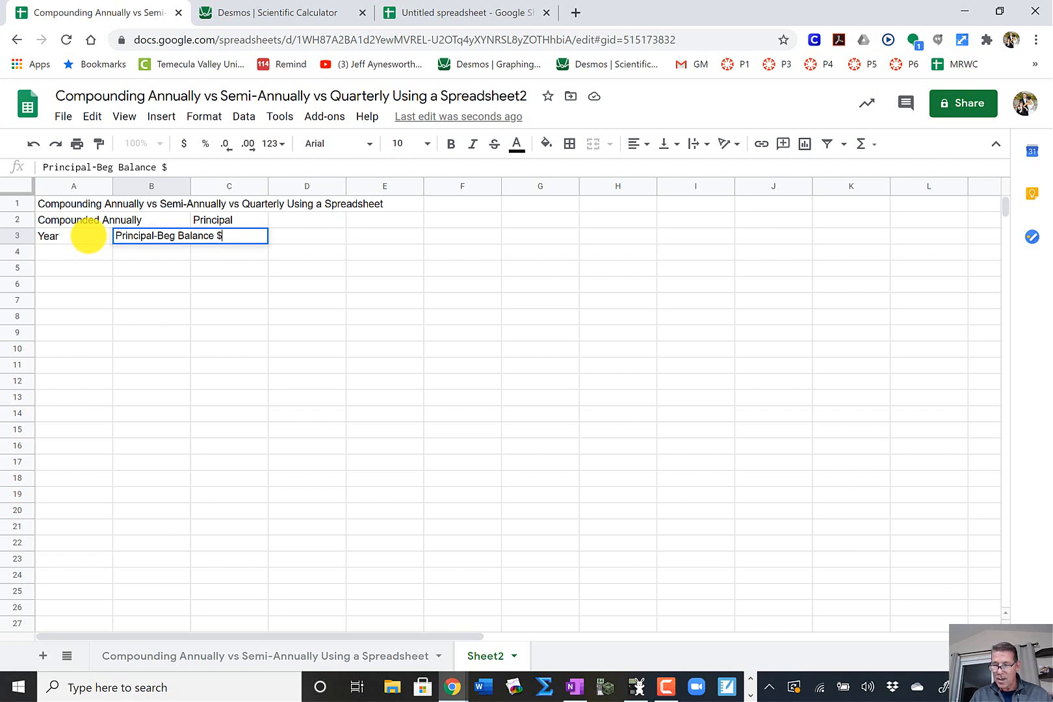
pyautogui.press('Return')
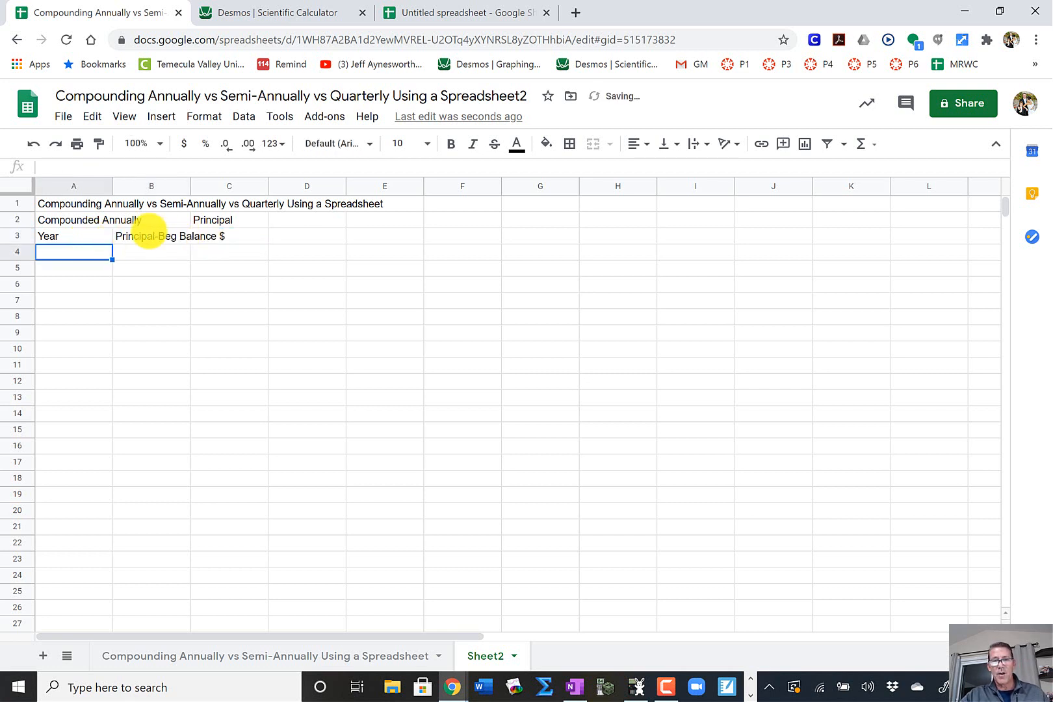
pyautogui.click(146, 236)
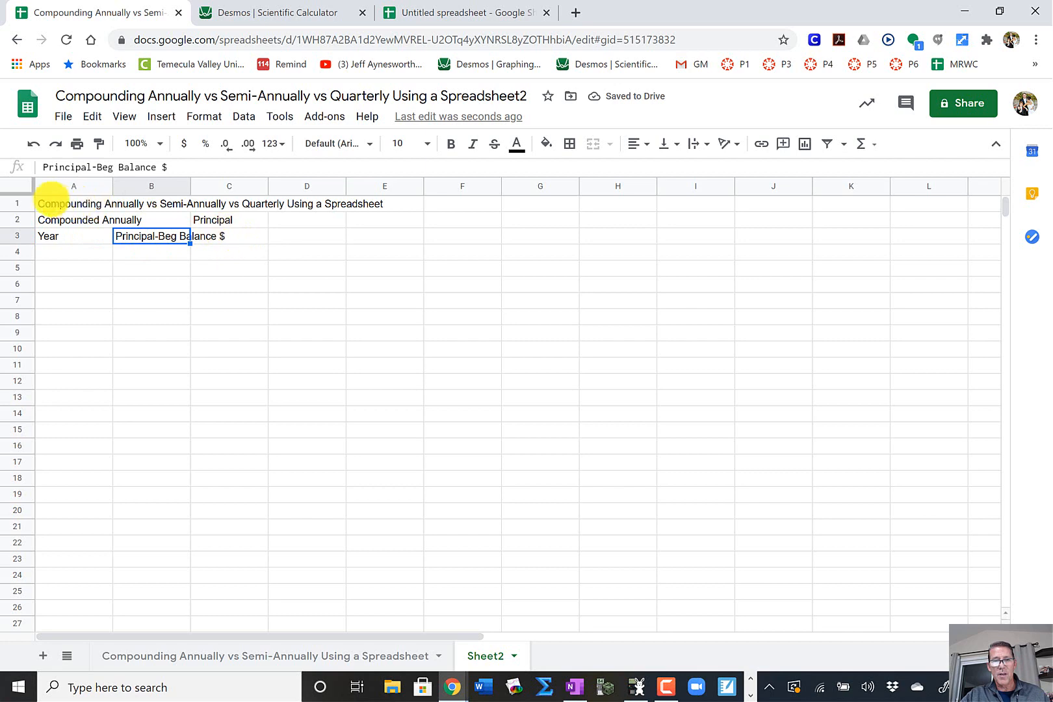
# Apply text wrapping to all cells of the sheet.
pyautogui.click(19, 186)
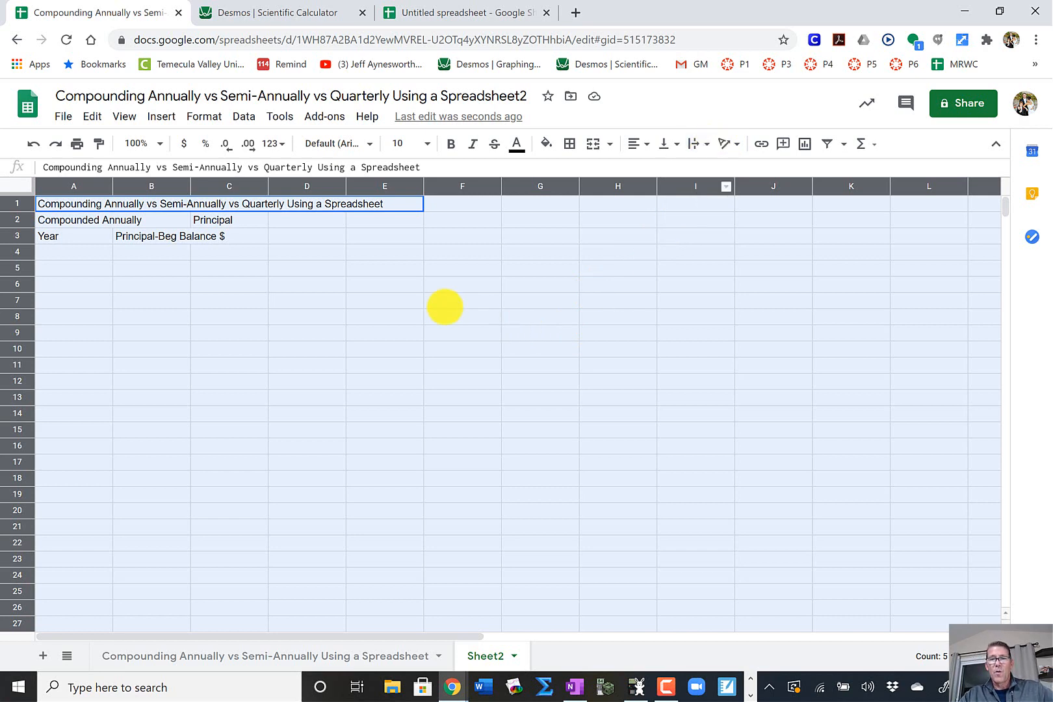
pyautogui.click(416, 299)
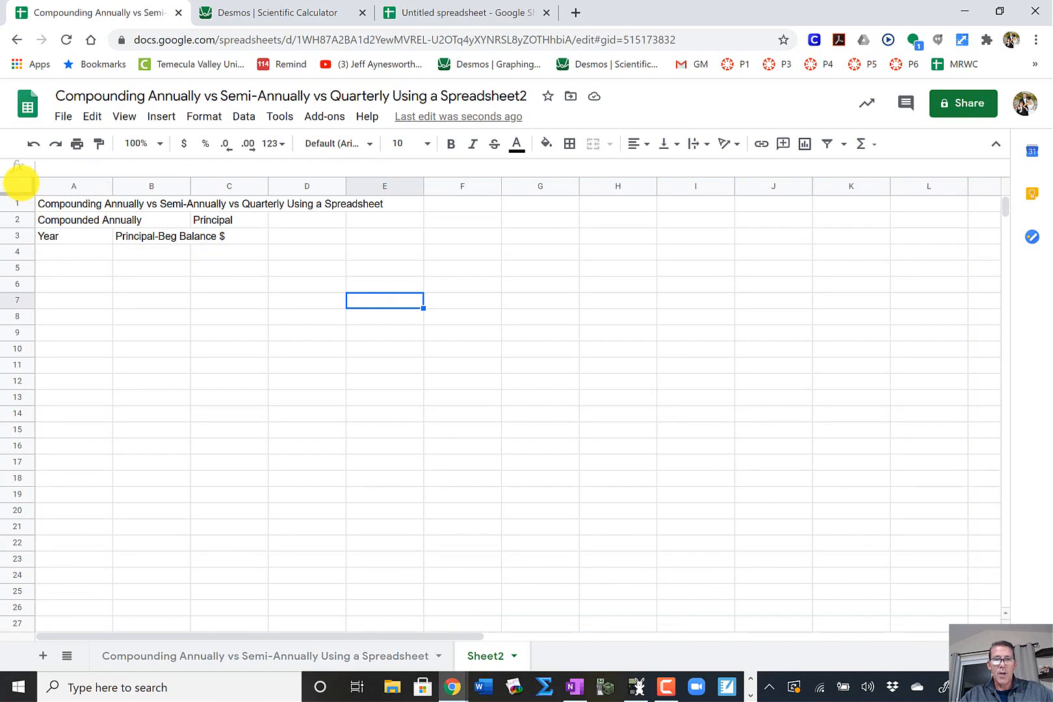
pyautogui.click(19, 182)
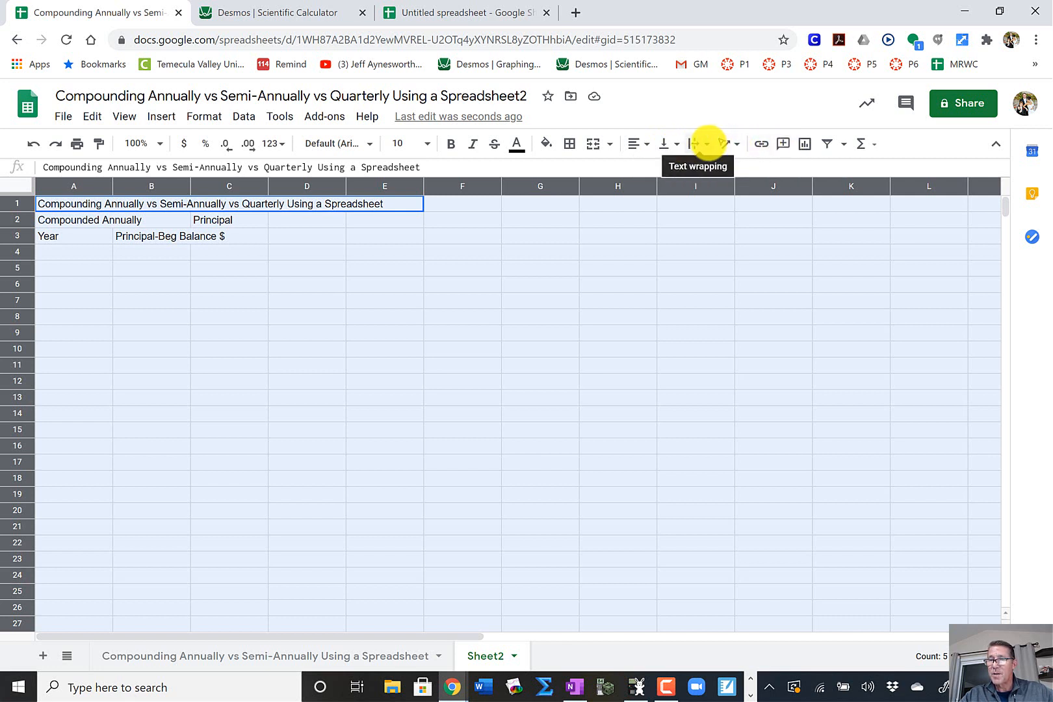
pyautogui.click(707, 142)
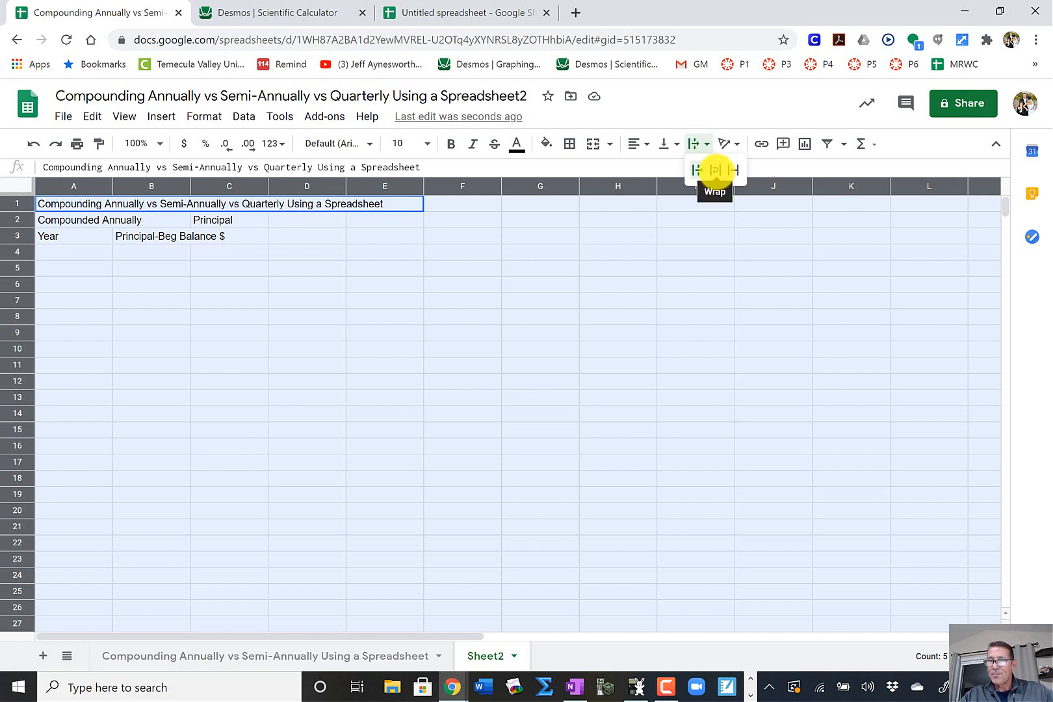
pyautogui.click(716, 170)
pyautogui.click(462, 280)
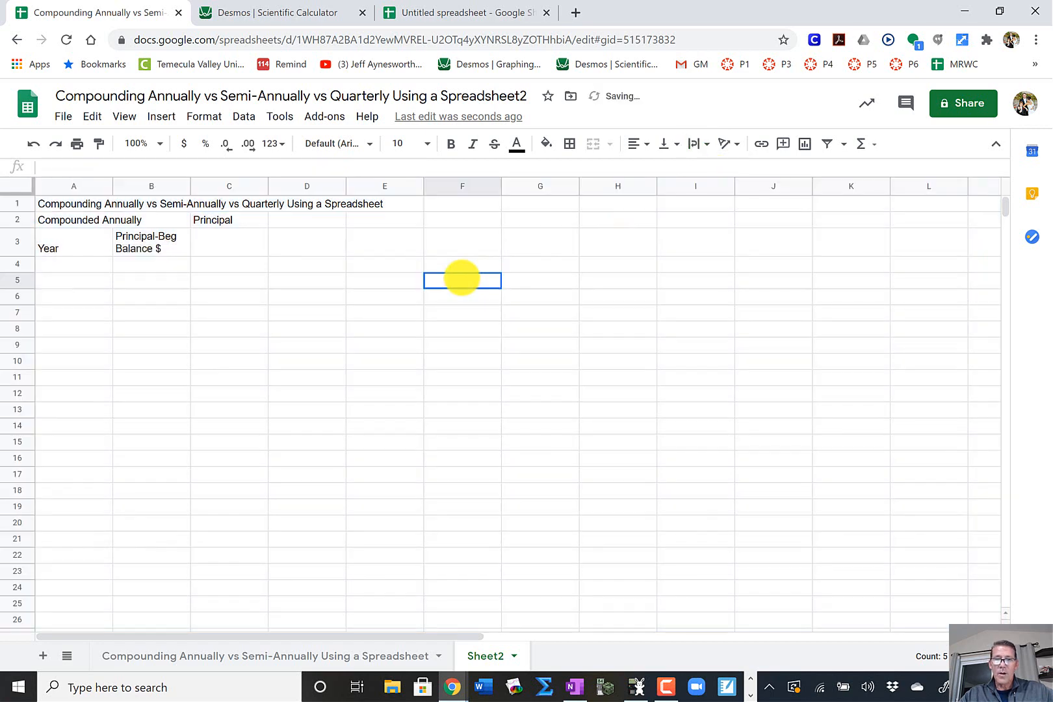
# Enter the header "Interest" in cell C3.
pyautogui.click(162, 240)
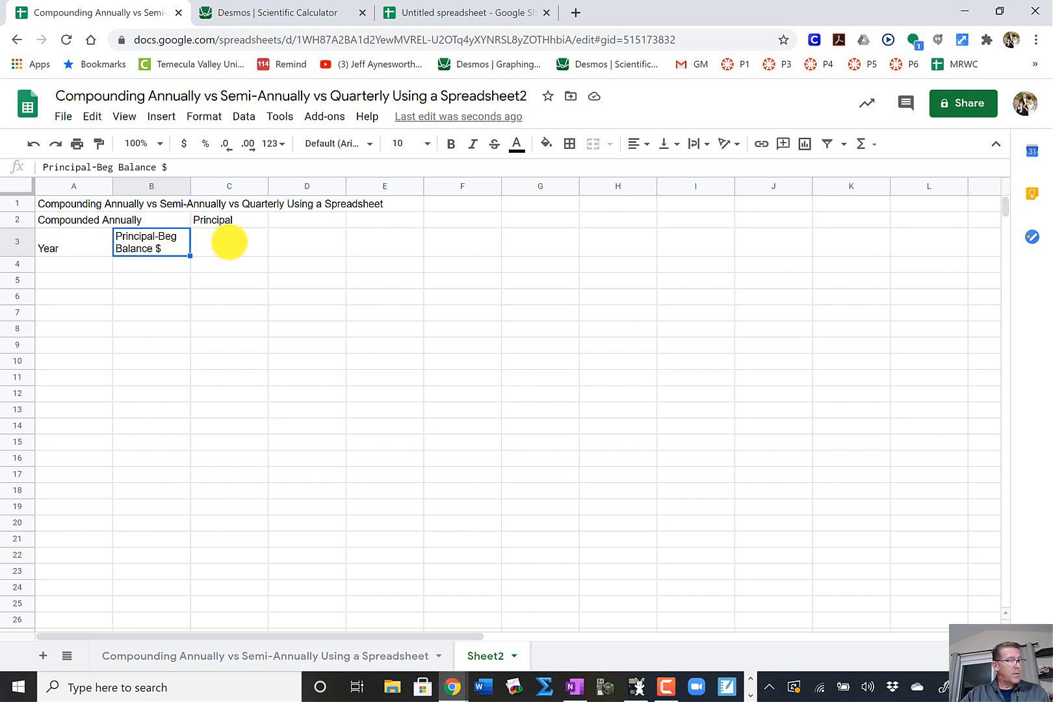
pyautogui.click(229, 242)
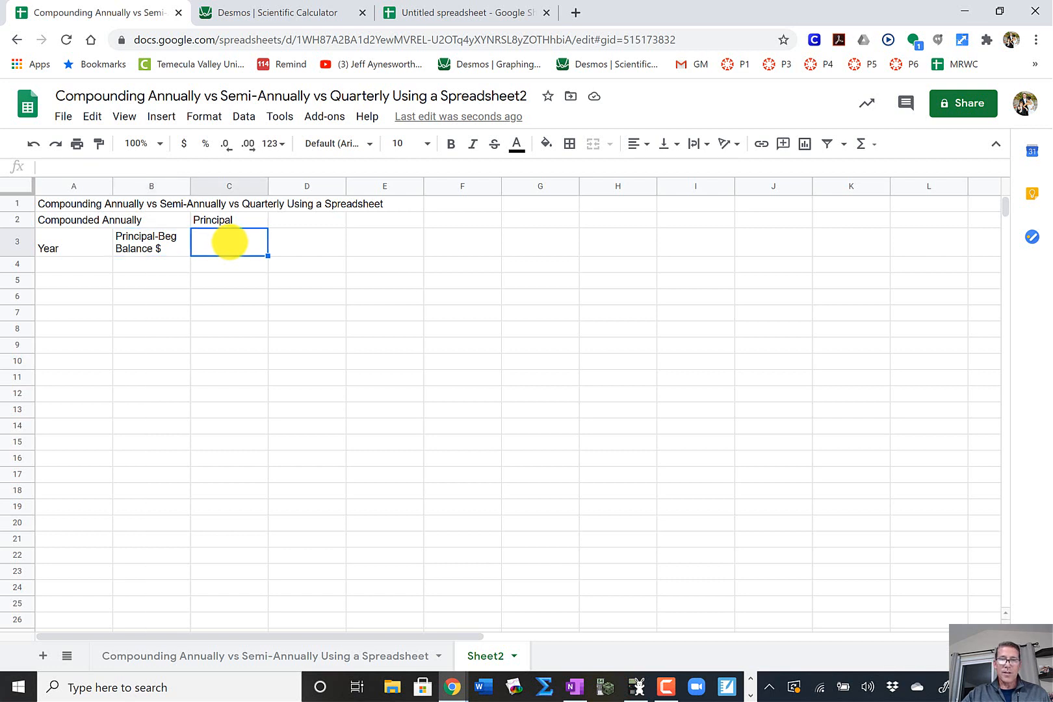
pyautogui.write('int')
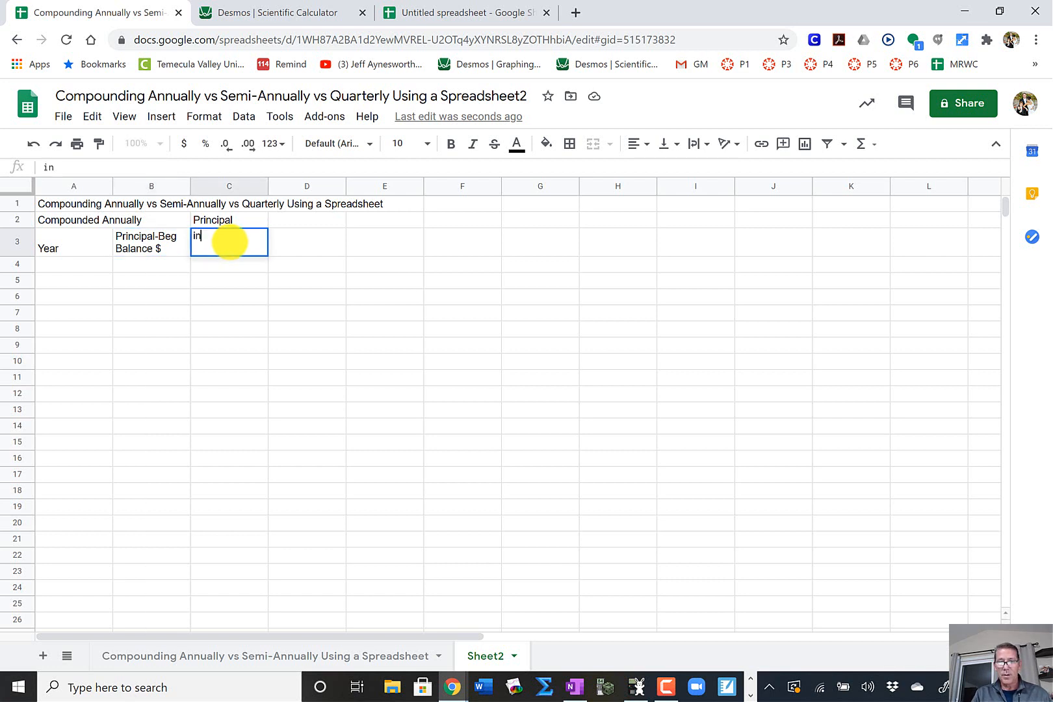
pyautogui.press('BackSpace')
pyautogui.press('BackSpace')
pyautogui.write('In')
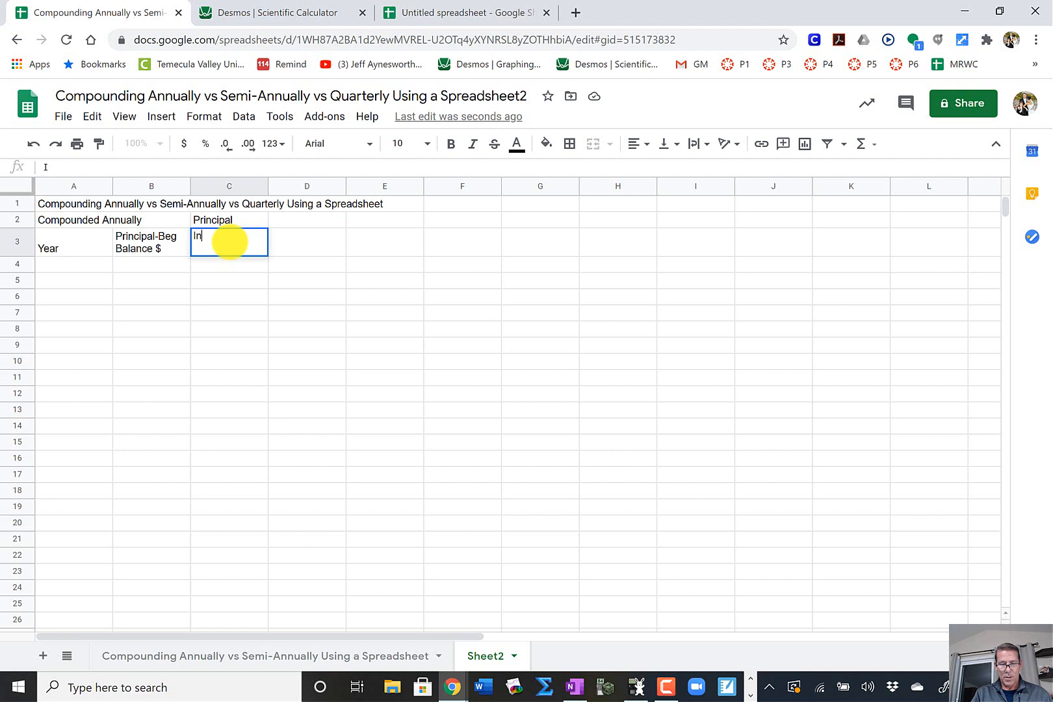
pyautogui.write('terest')
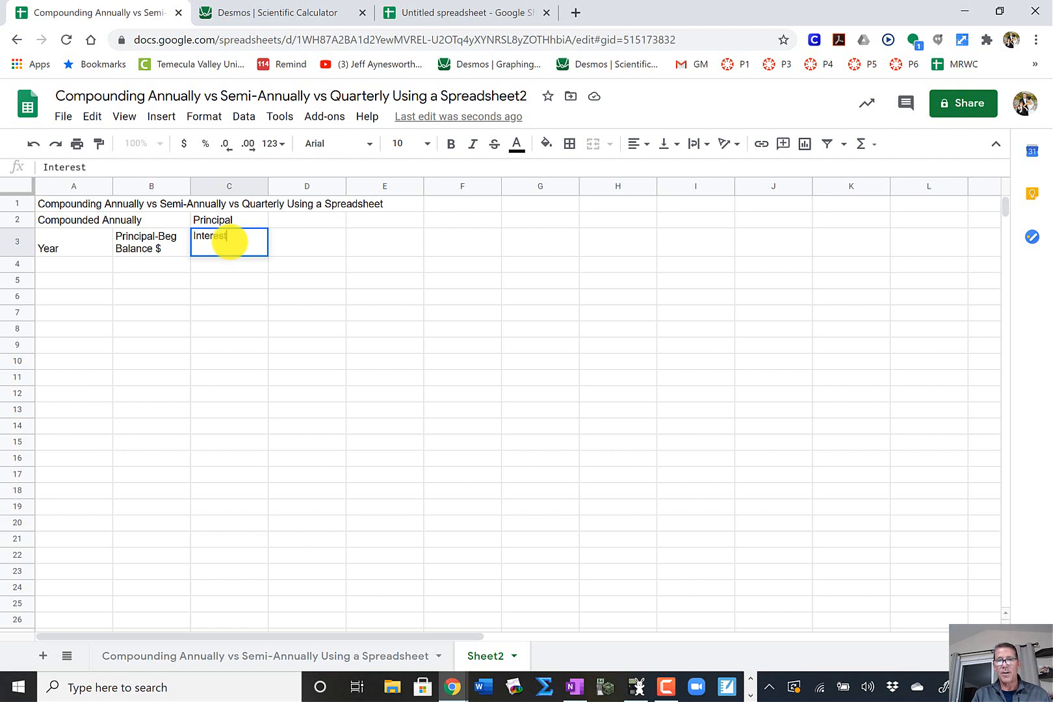
pyautogui.press('Tab')
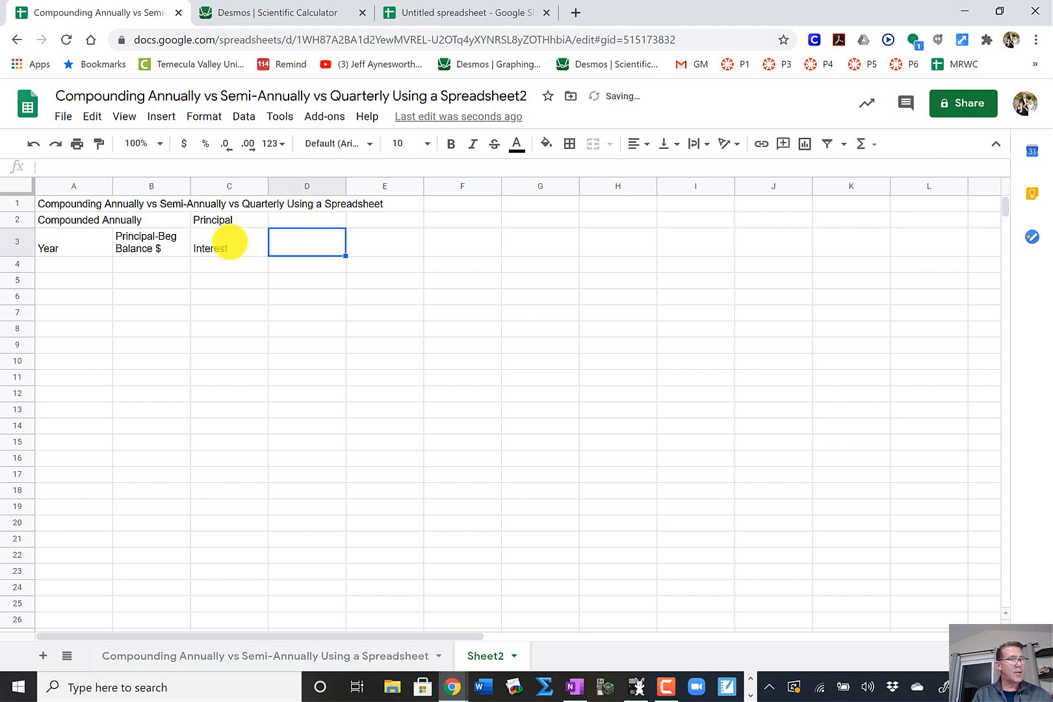
# Enter the header "Account Balance" in cell D3.
pyautogui.write('A')
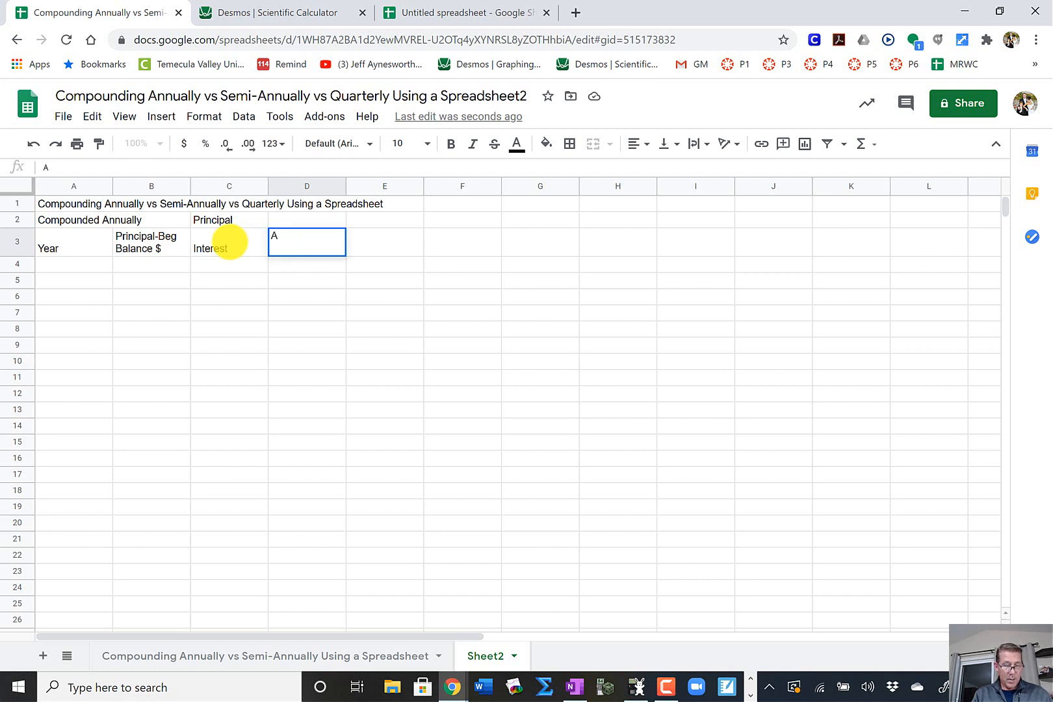
pyautogui.write('ccount')
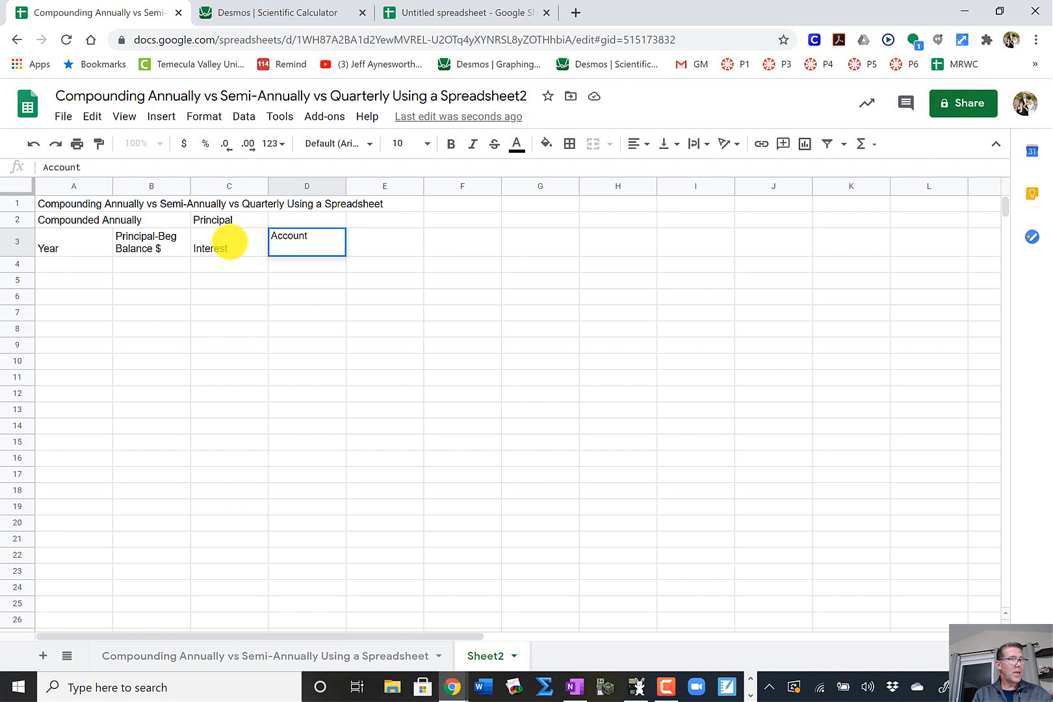
pyautogui.write(' Bal')
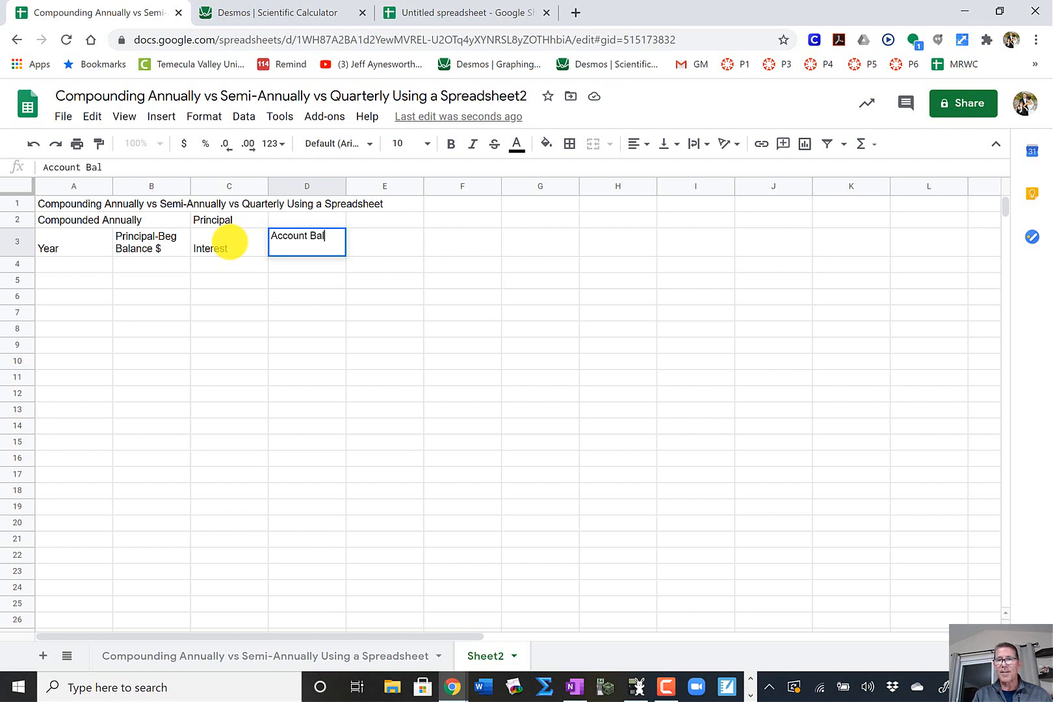
pyautogui.write('ance')
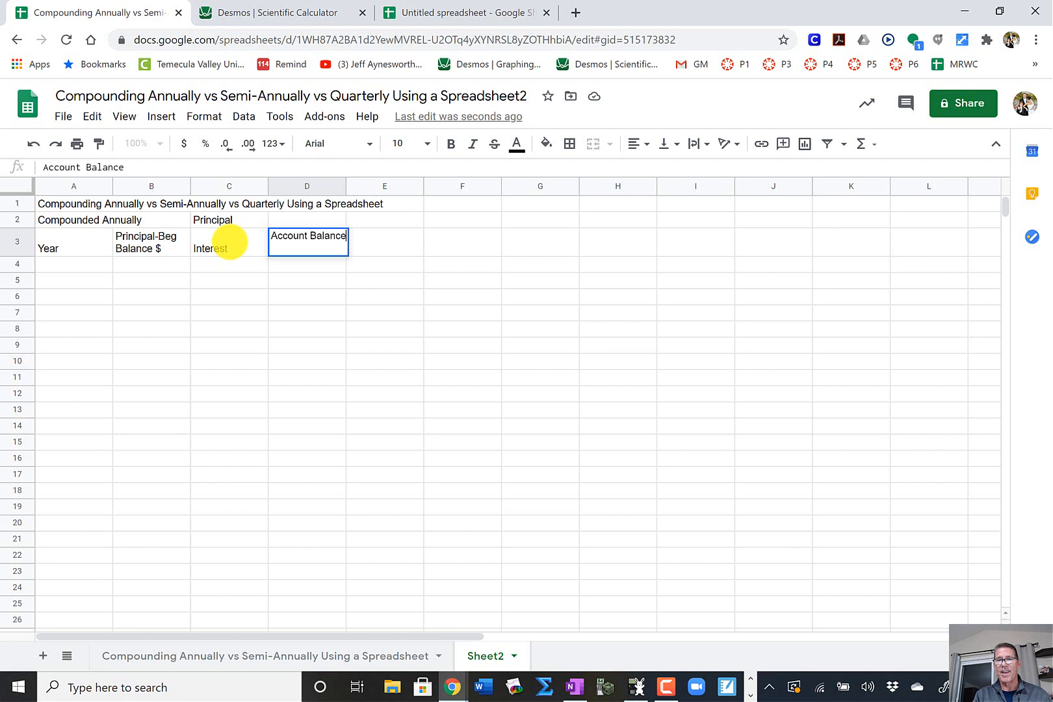
pyautogui.press('Return')
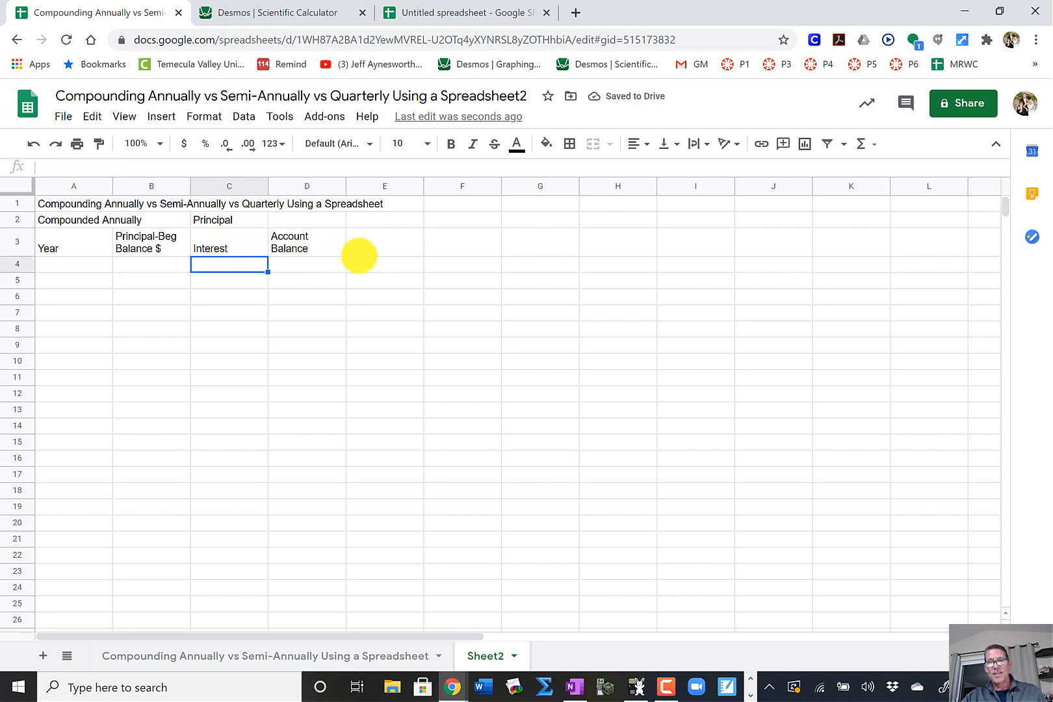
# Enter the header "Final Account Balance" in cell F3, leaving column E empty.
pyautogui.click(443, 246)
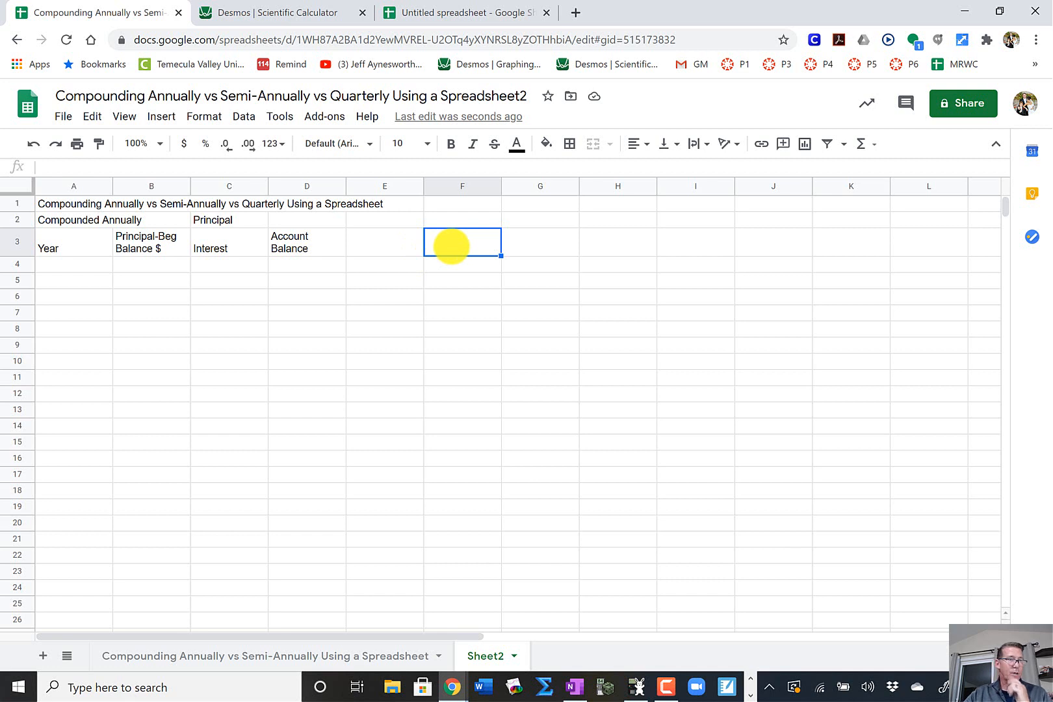
pyautogui.write('Fina')
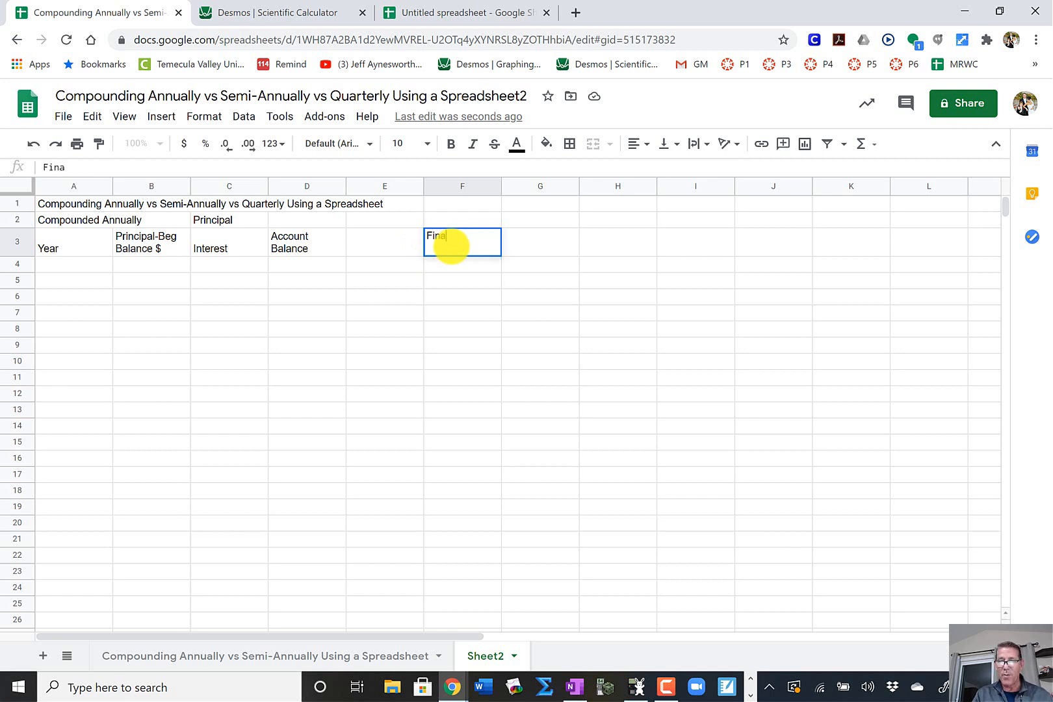
pyautogui.write('l Acc')
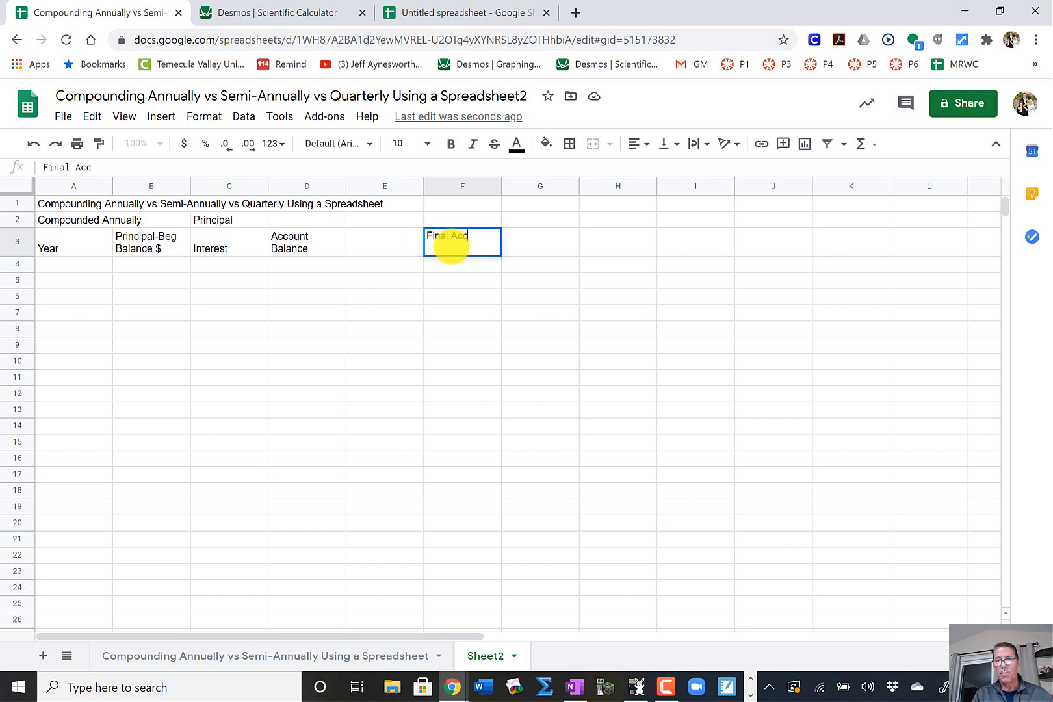
pyautogui.write('ount ')
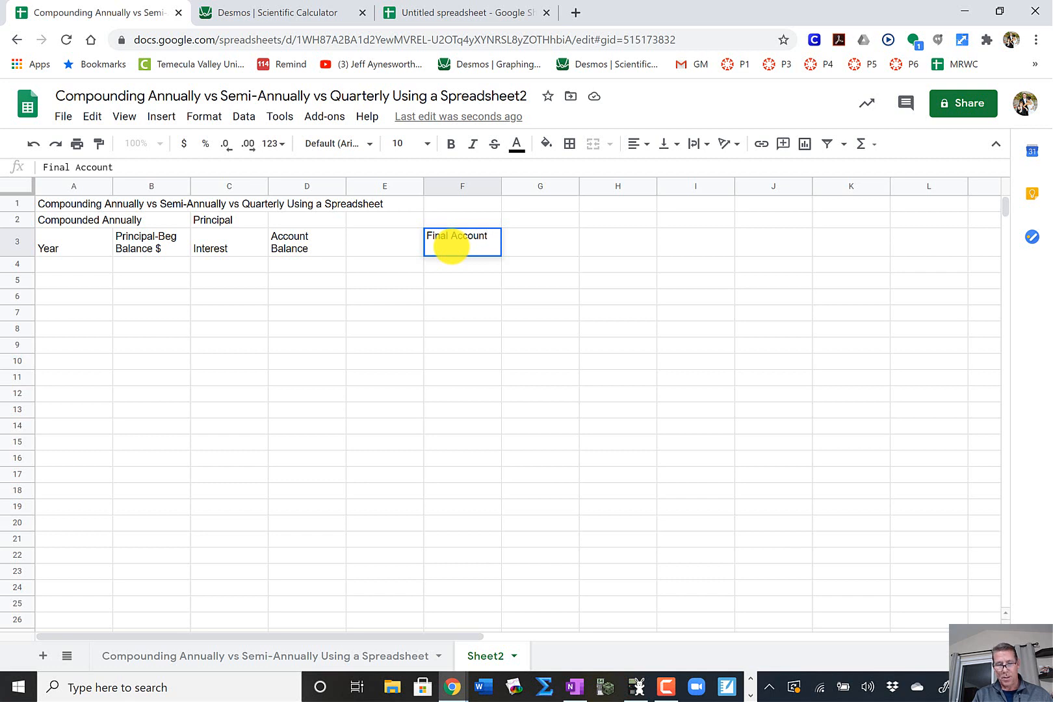
pyautogui.write('Balance')
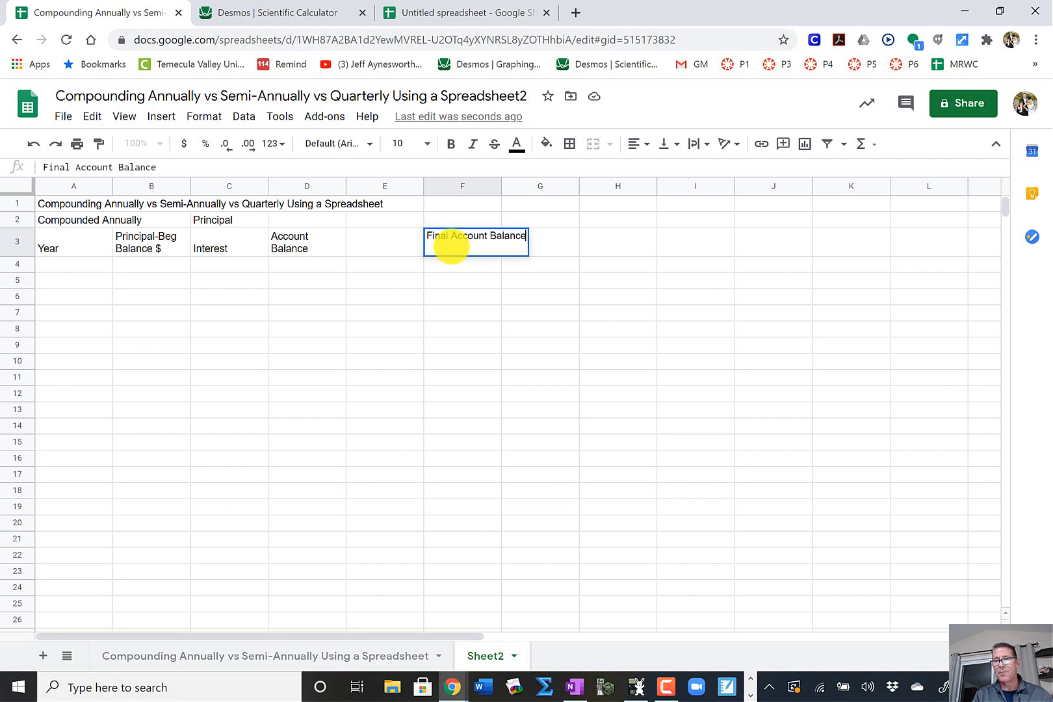
pyautogui.press('Return')
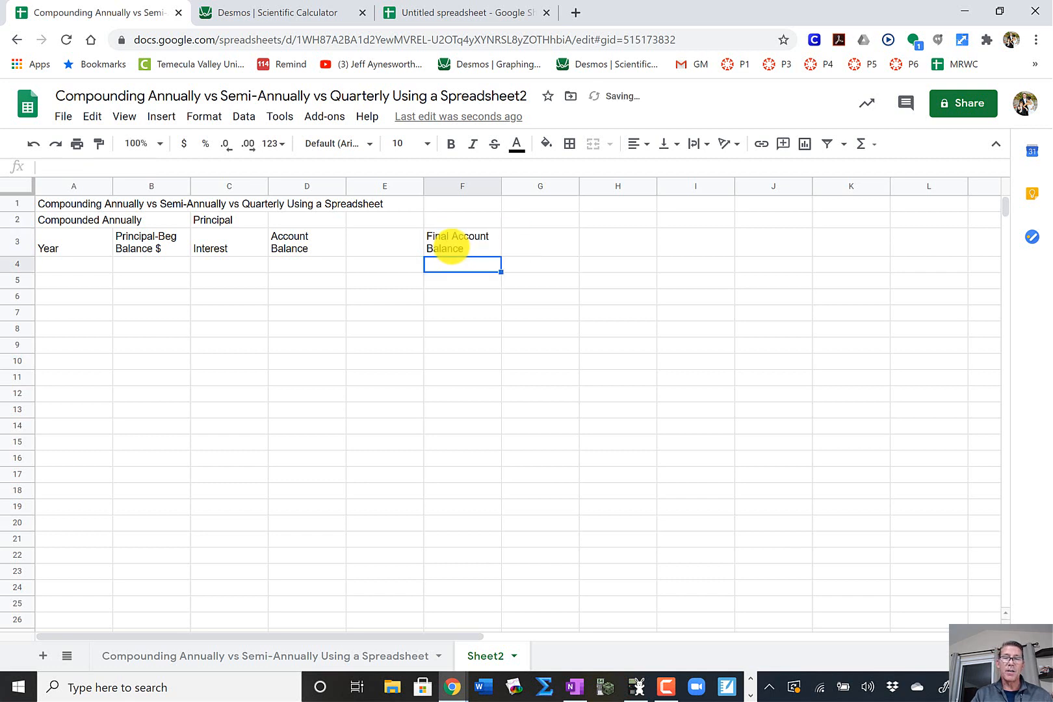
# Enter the header "Total Amount Deposited" in cell G3.
pyautogui.click(535, 244)
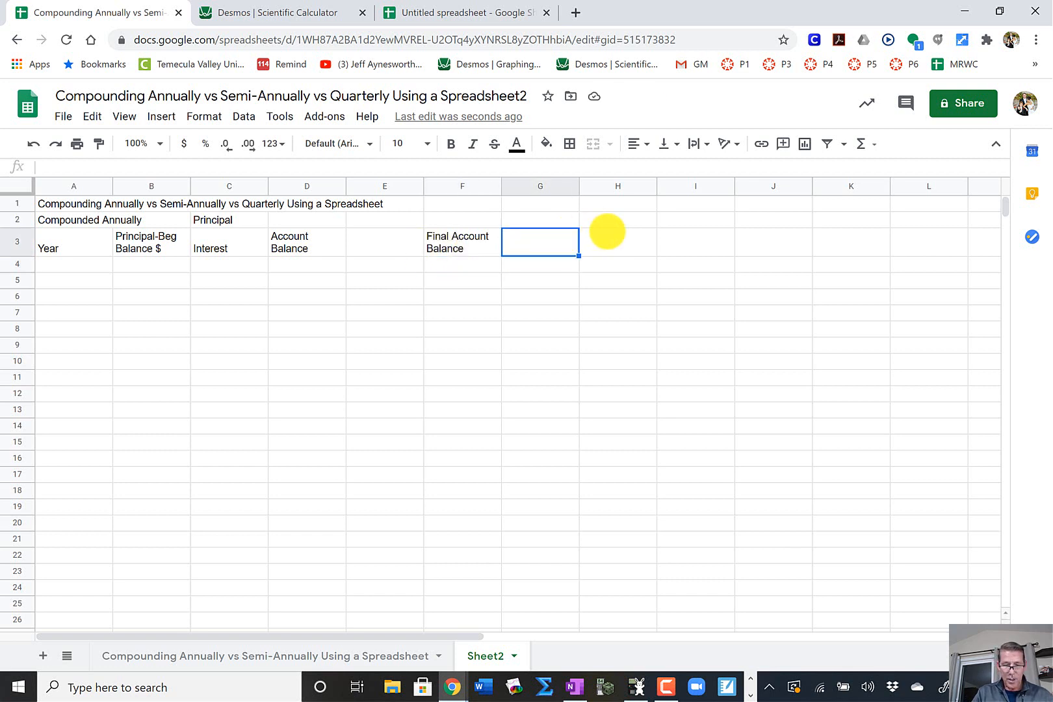
pyautogui.write('T')
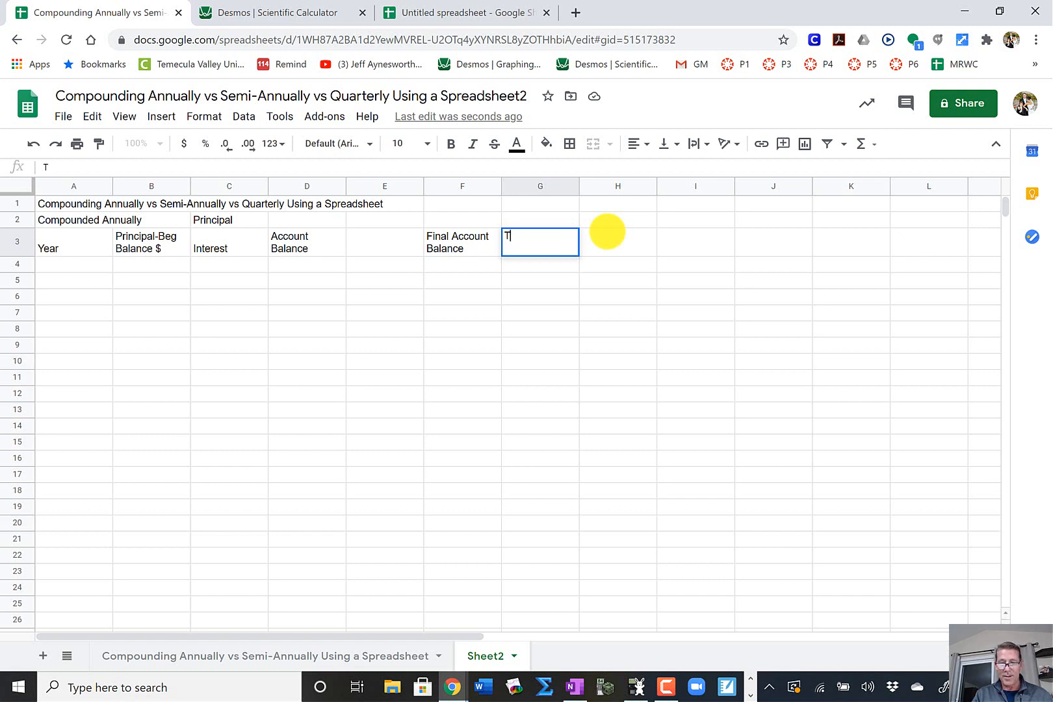
pyautogui.write('otal ')
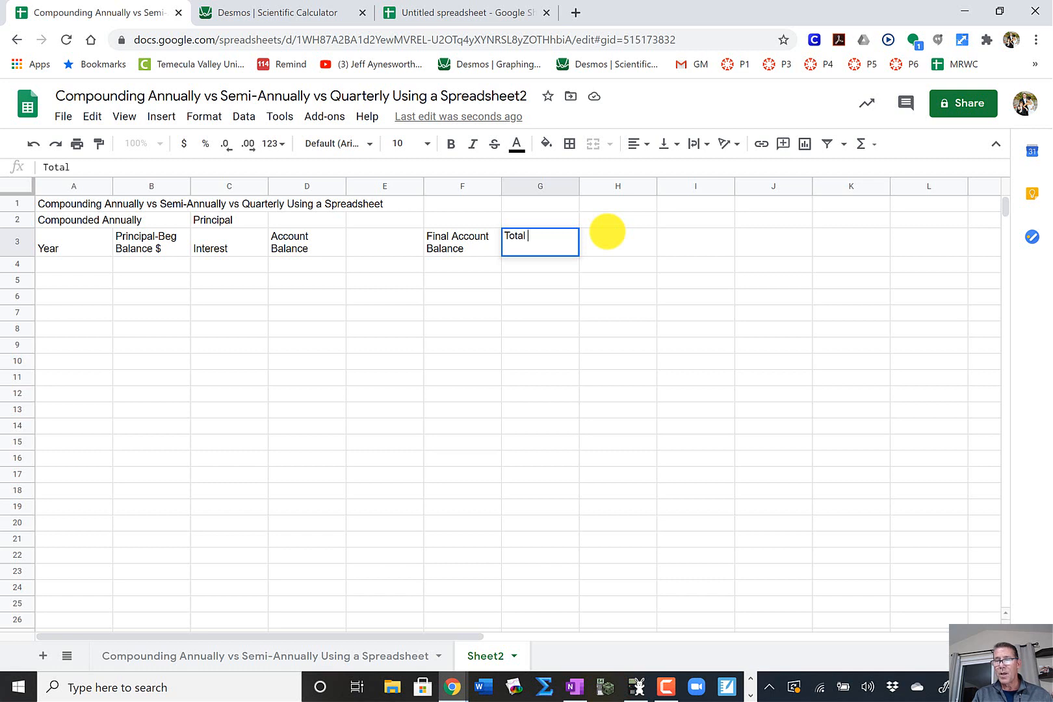
pyautogui.write('Amoun')
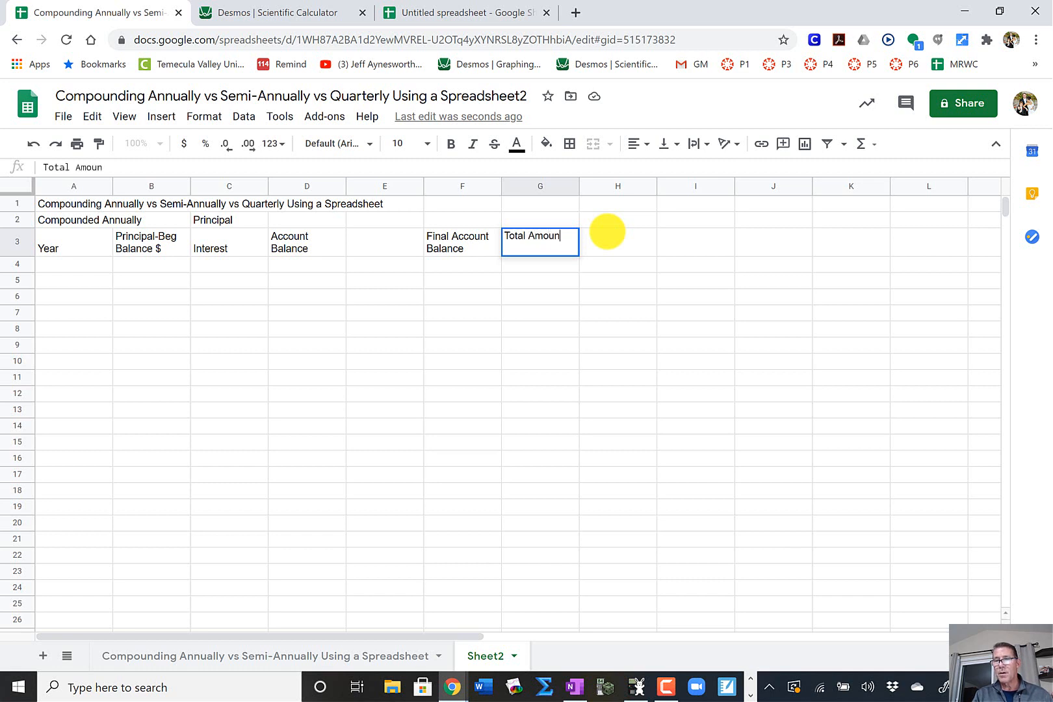
pyautogui.write('t Deposity')
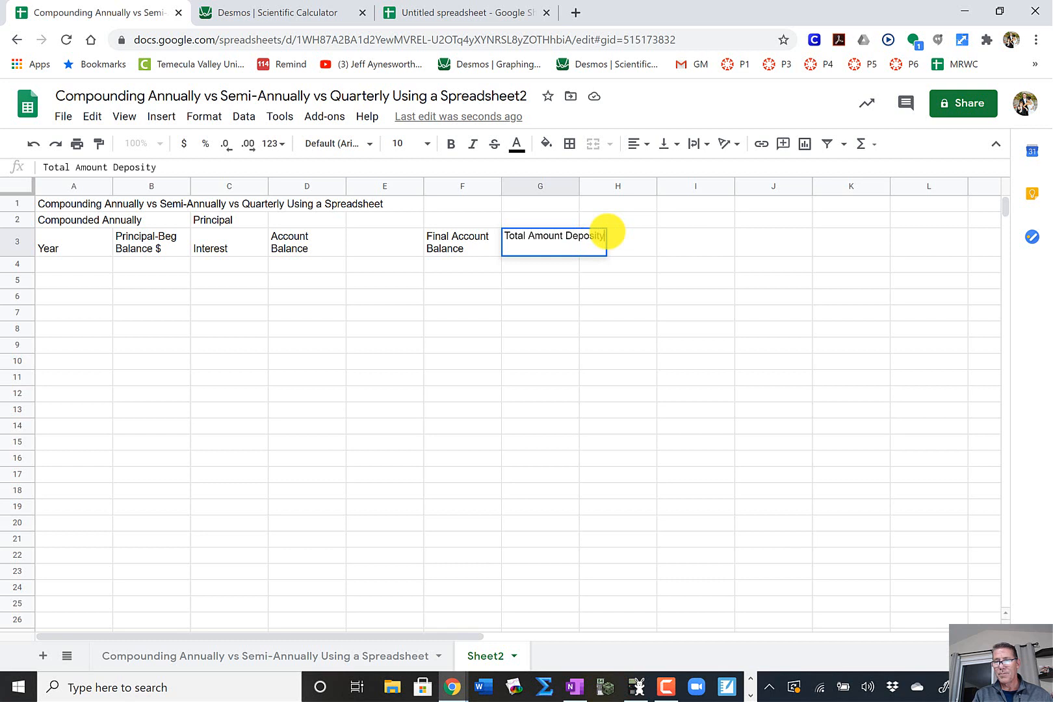
pyautogui.press('BackSpace')
pyautogui.write('ed')
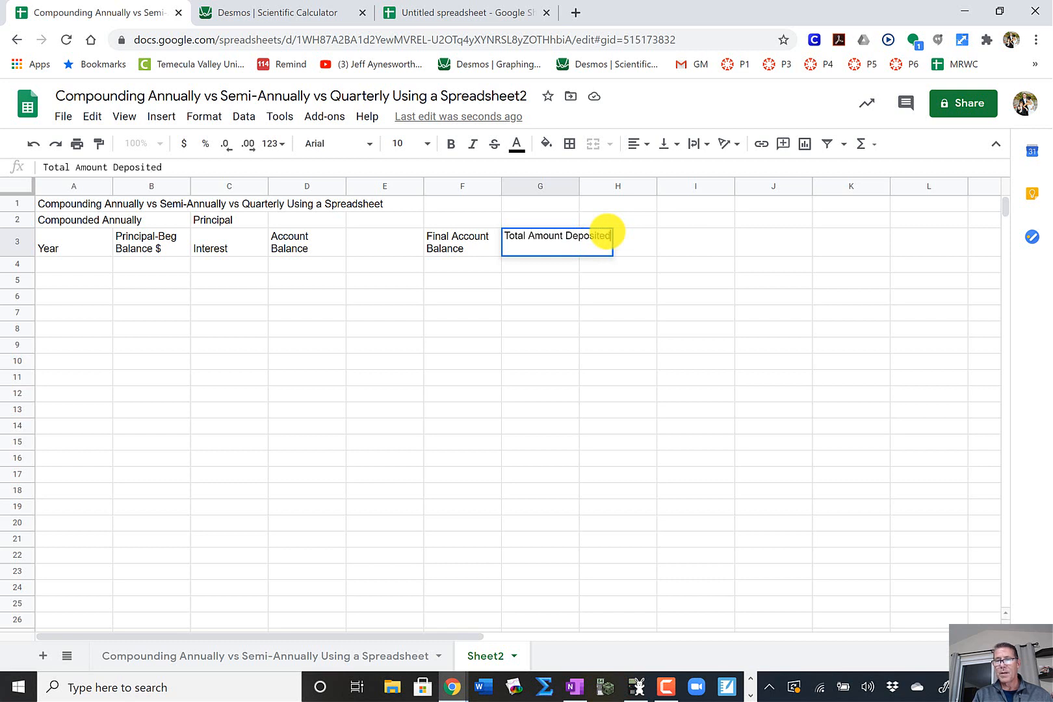
pyautogui.press('Return')
# Enter the header "Amount of Interest Earned" in cell H3.
pyautogui.press('Right')
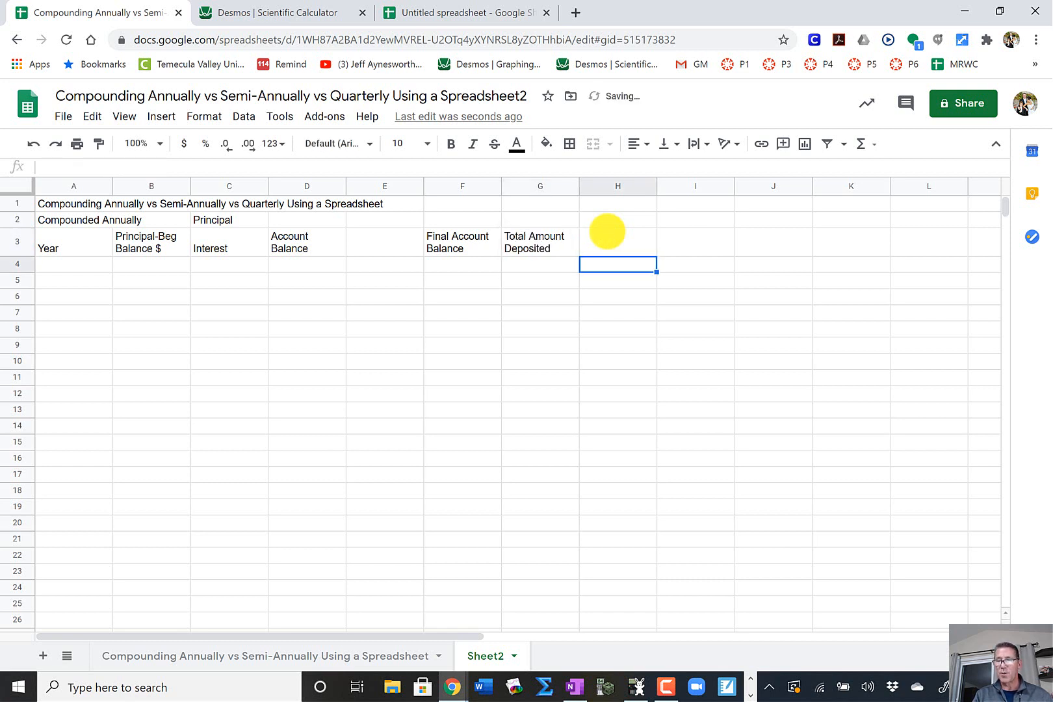
pyautogui.press('Up')
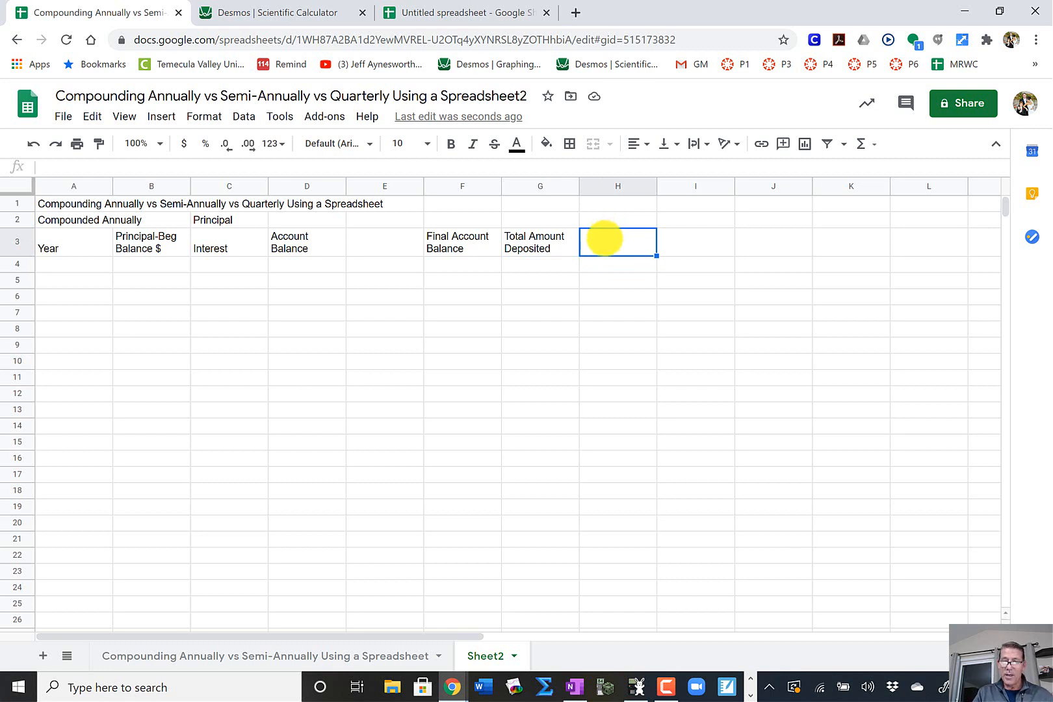
pyautogui.write('Amout')
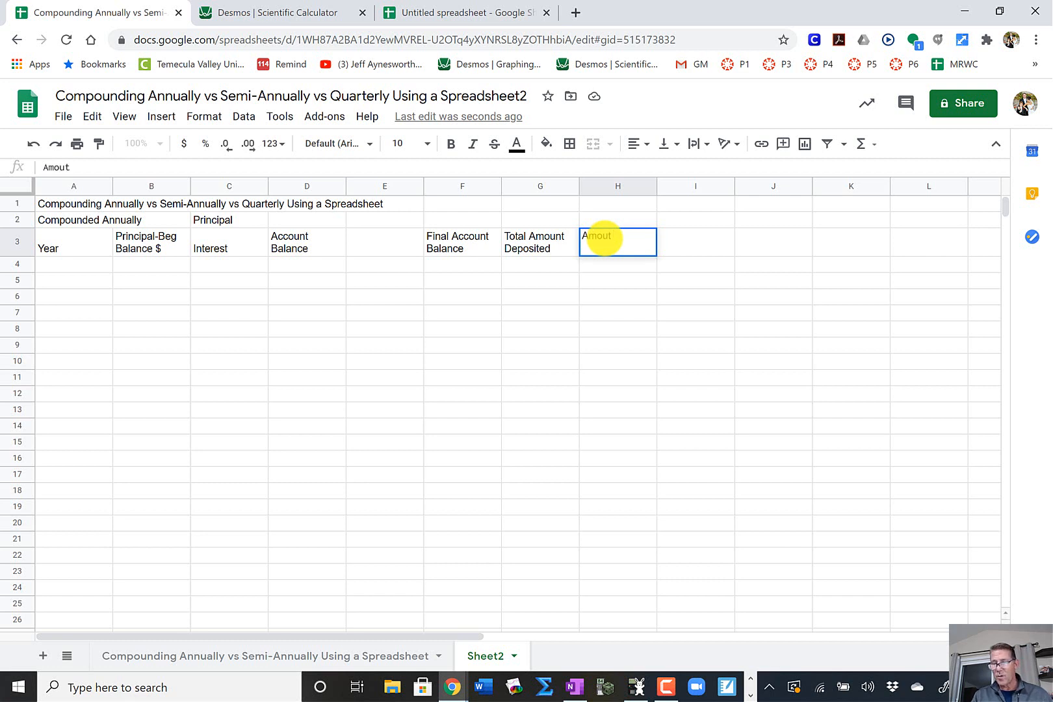
pyautogui.press('BackSpace')
pyautogui.press('BackSpace')
pyautogui.press('BackSpace')
pyautogui.press('BackSpace')
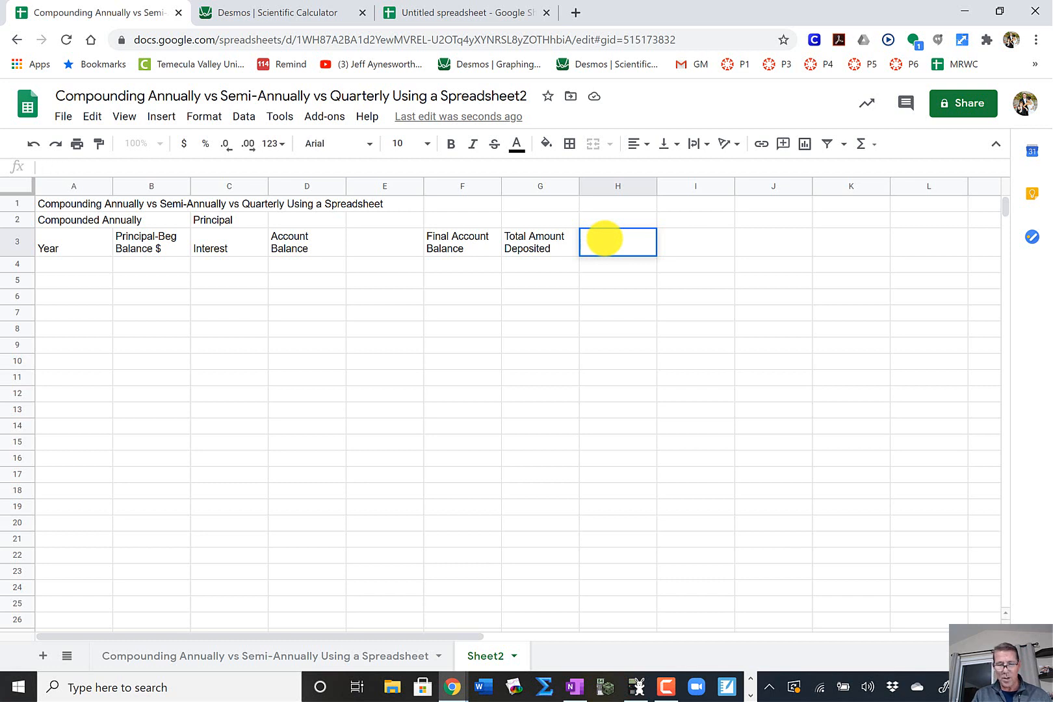
pyautogui.write('Aount')
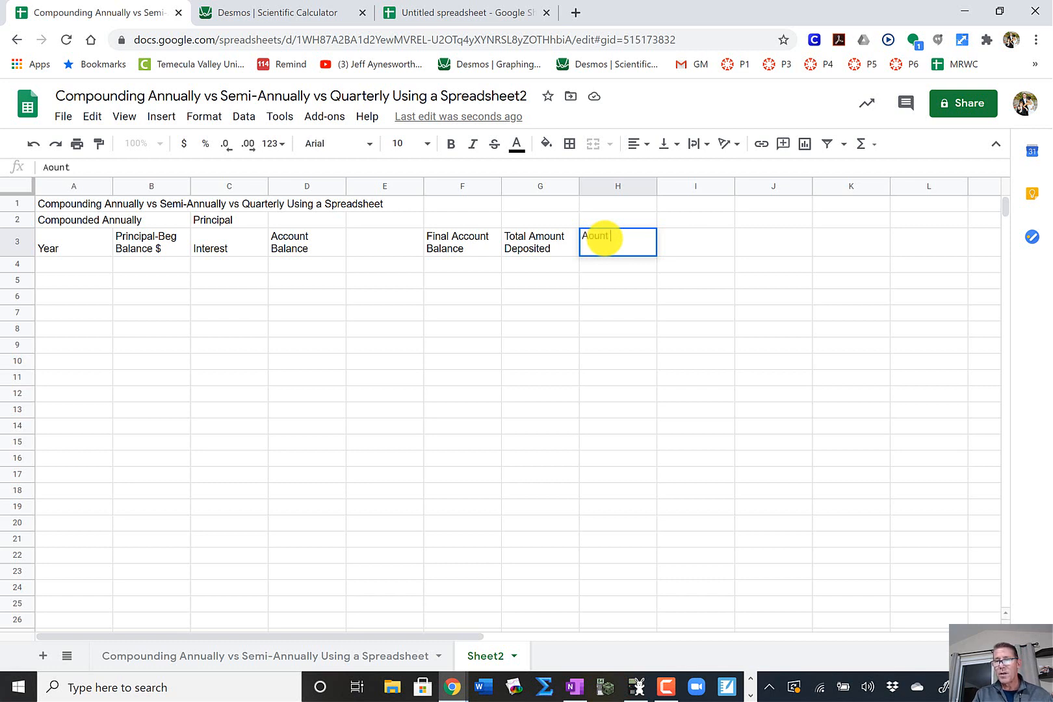
pyautogui.press('BackSpace')
pyautogui.press('BackSpace')
pyautogui.press('BackSpace')
pyautogui.write('mount')
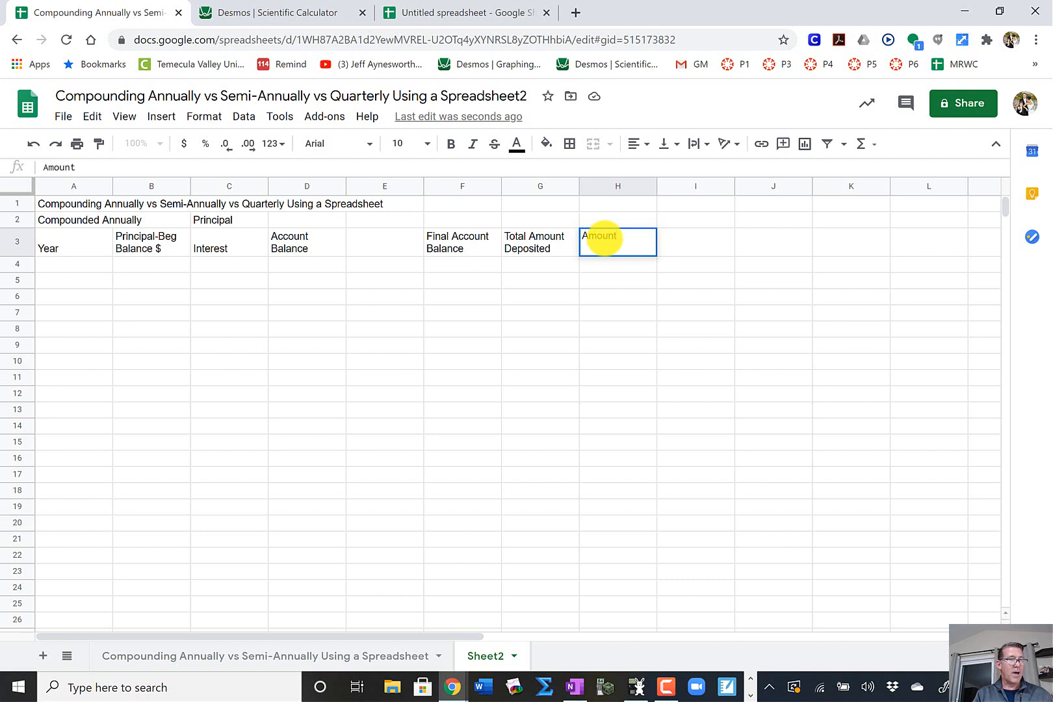
pyautogui.write(' of Inter')
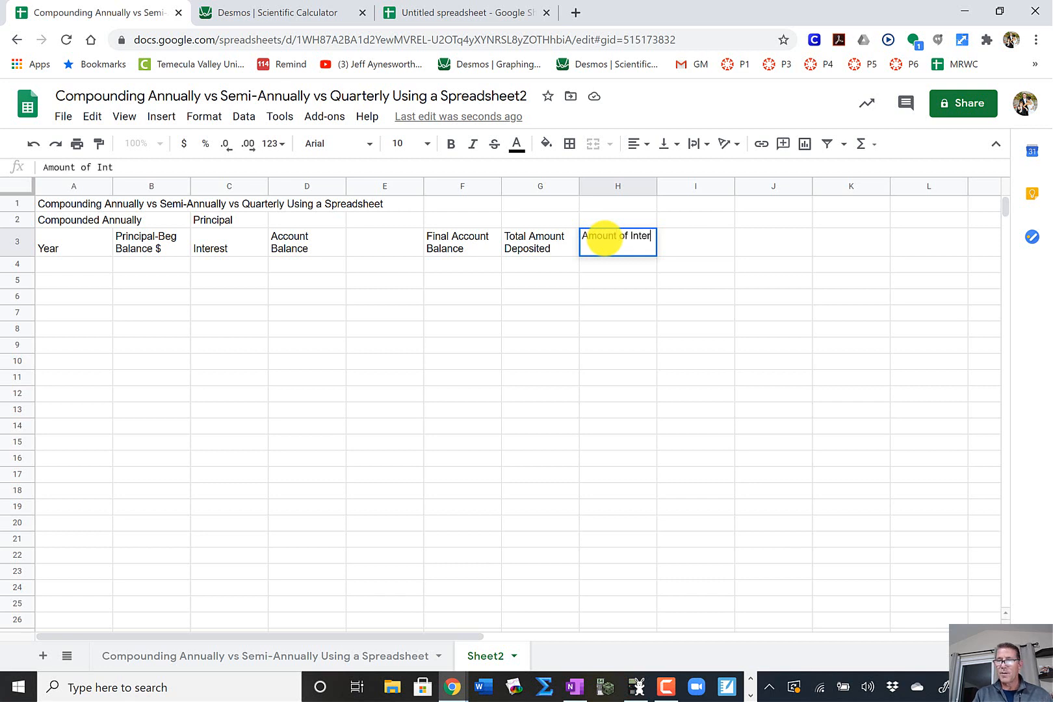
pyautogui.write('est ea')
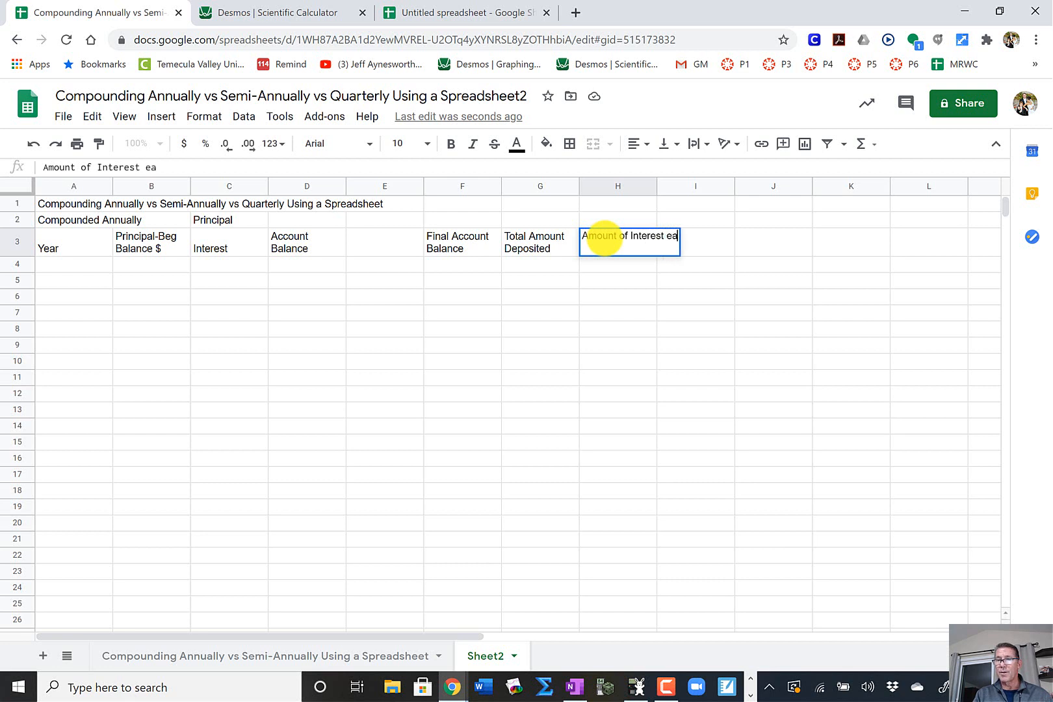
pyautogui.press('BackSpace')
pyautogui.press('BackSpace')
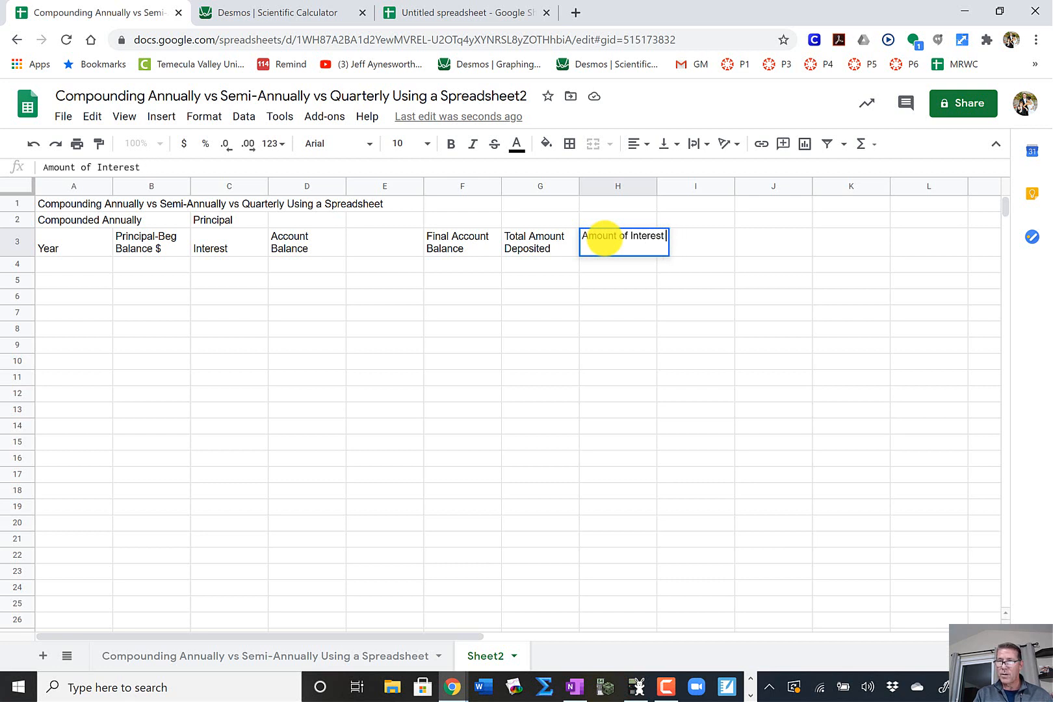
pyautogui.write('Earned')
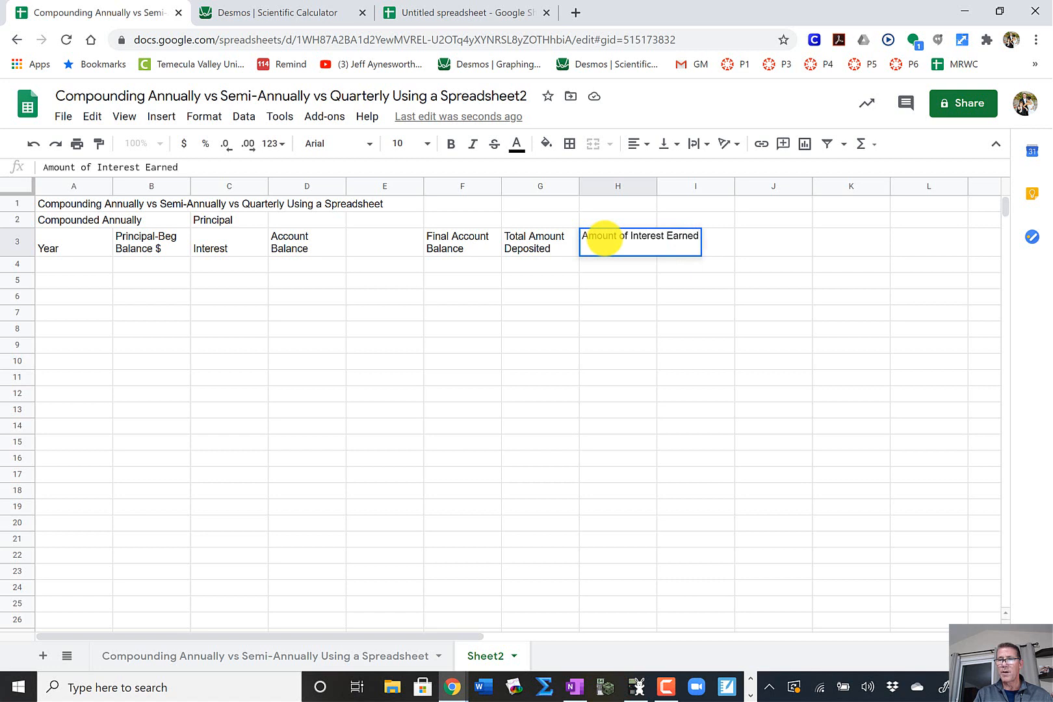
pyautogui.press('Return')
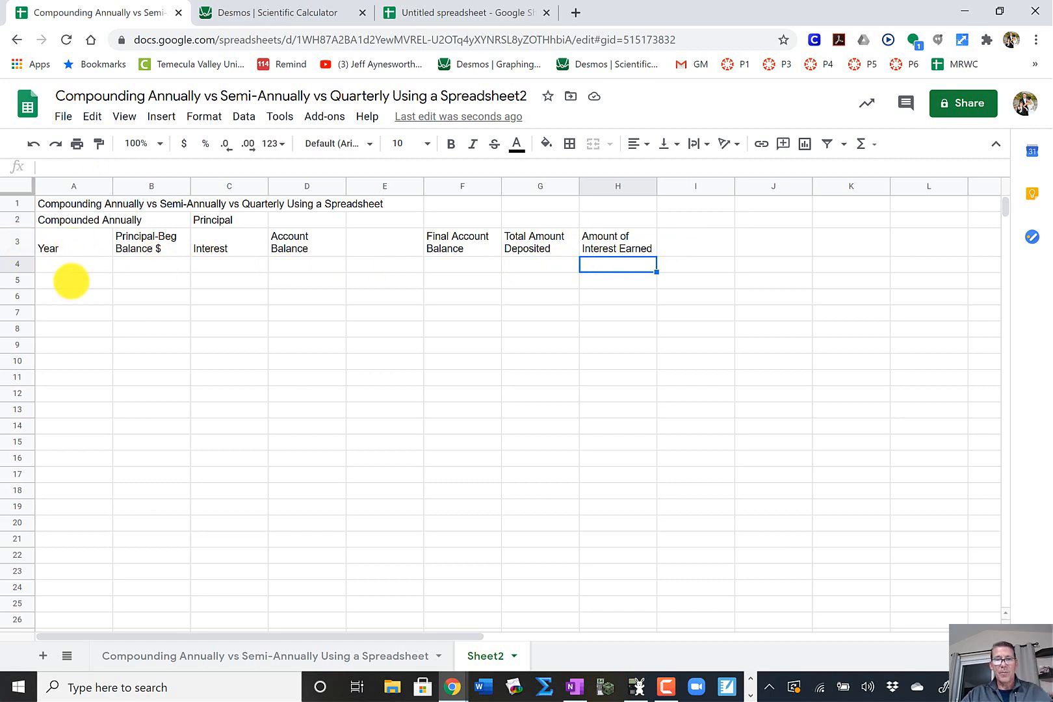
# Switch to OneNote to review the handwritten 2-4 Compounding Interest example, and return to the spreadsheet in Chrome.
pyautogui.click(83, 263)
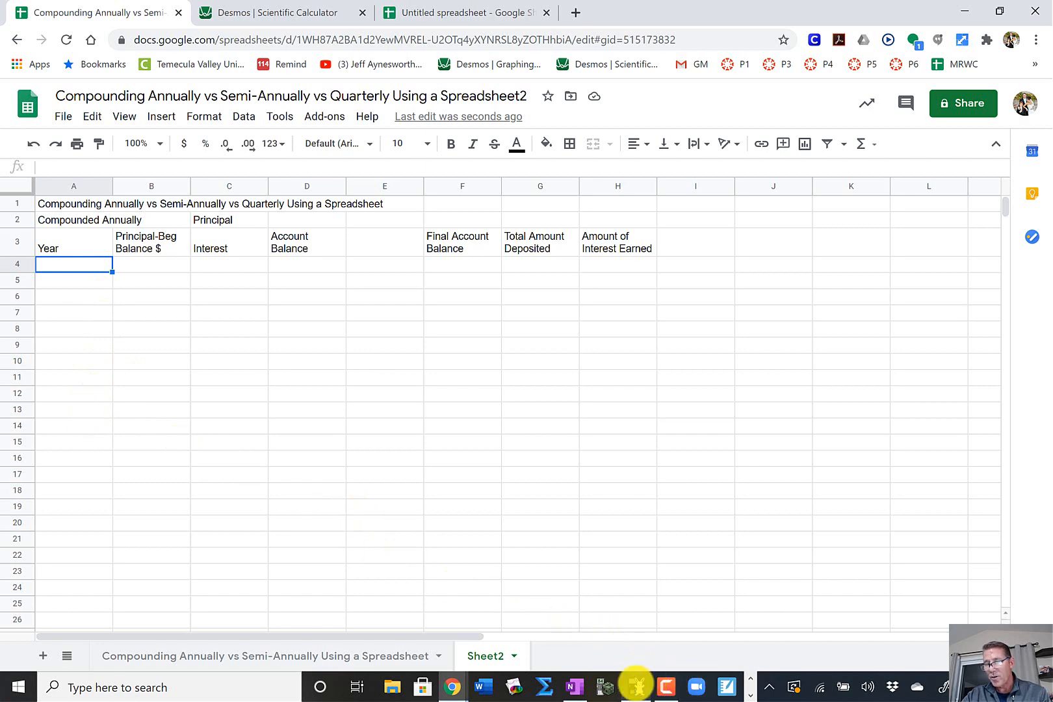
pyautogui.click(575, 687)
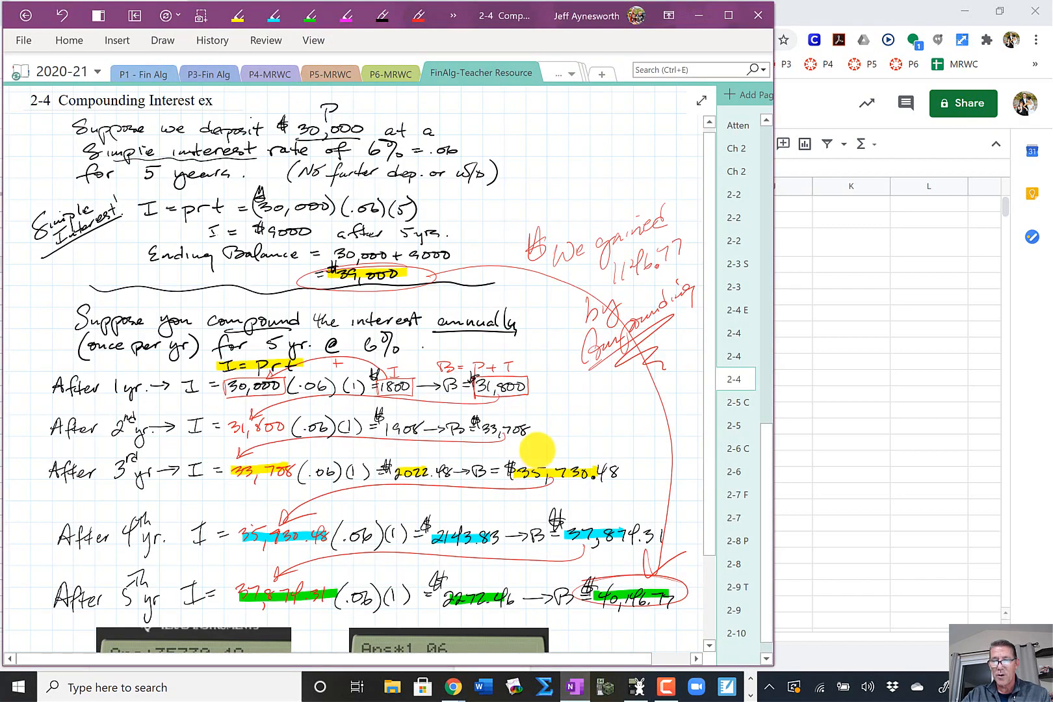
pyautogui.scroll(-1, 512, 478)
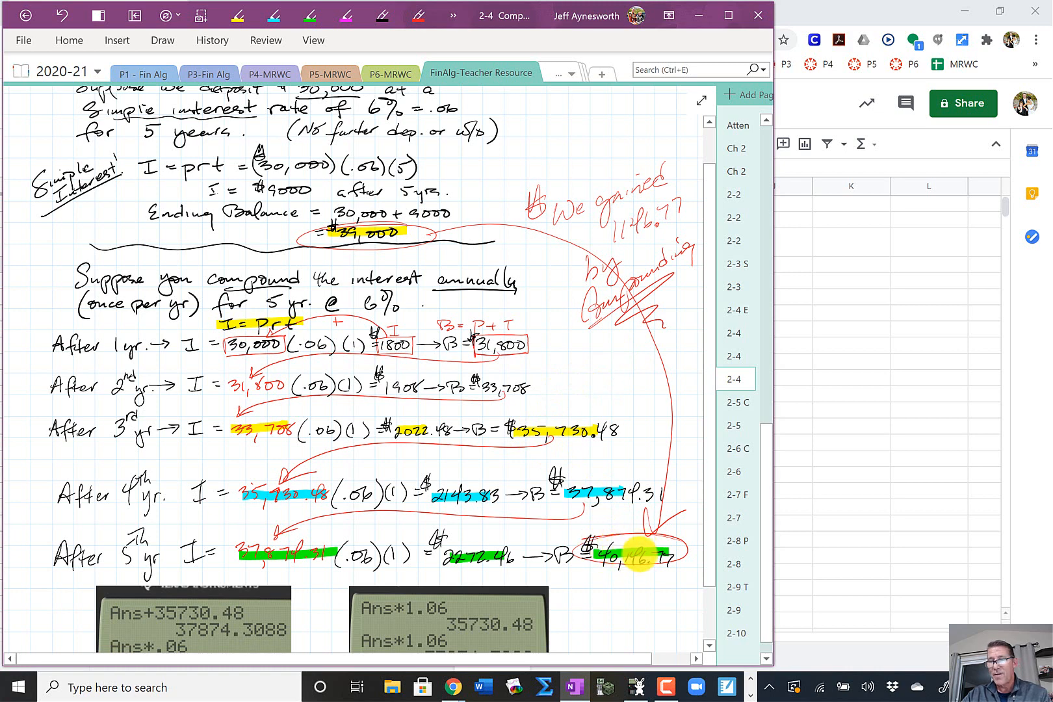
pyautogui.click(829, 429)
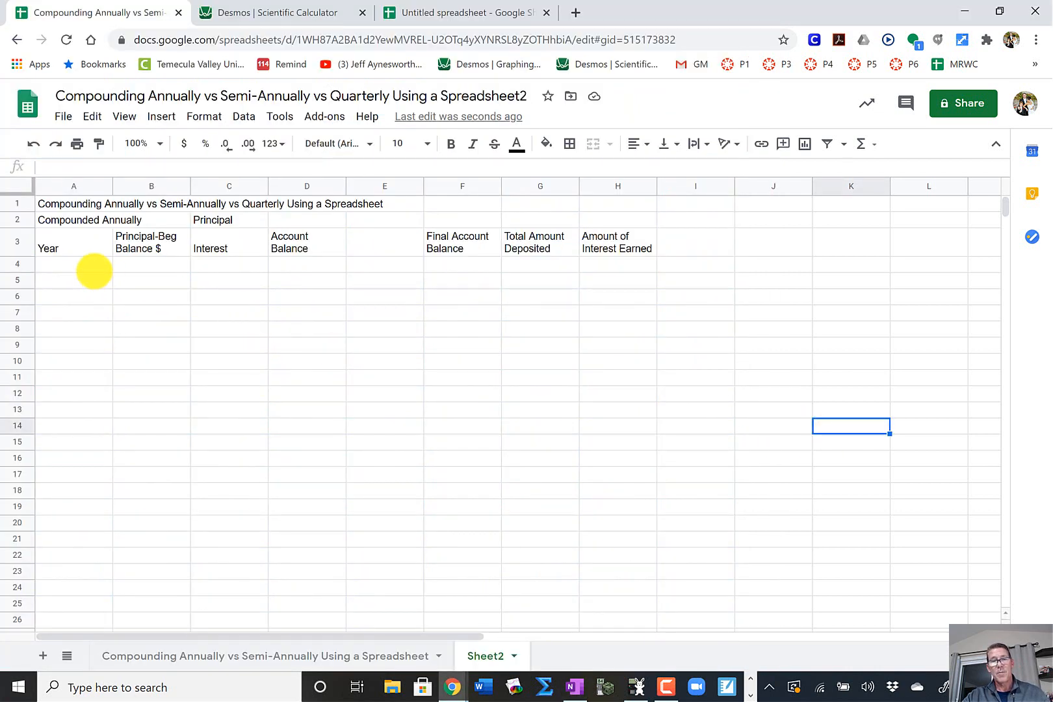
# Enter the year numbers 1, 2 and 3 in cells A4 to A6.
pyautogui.click(91, 265)
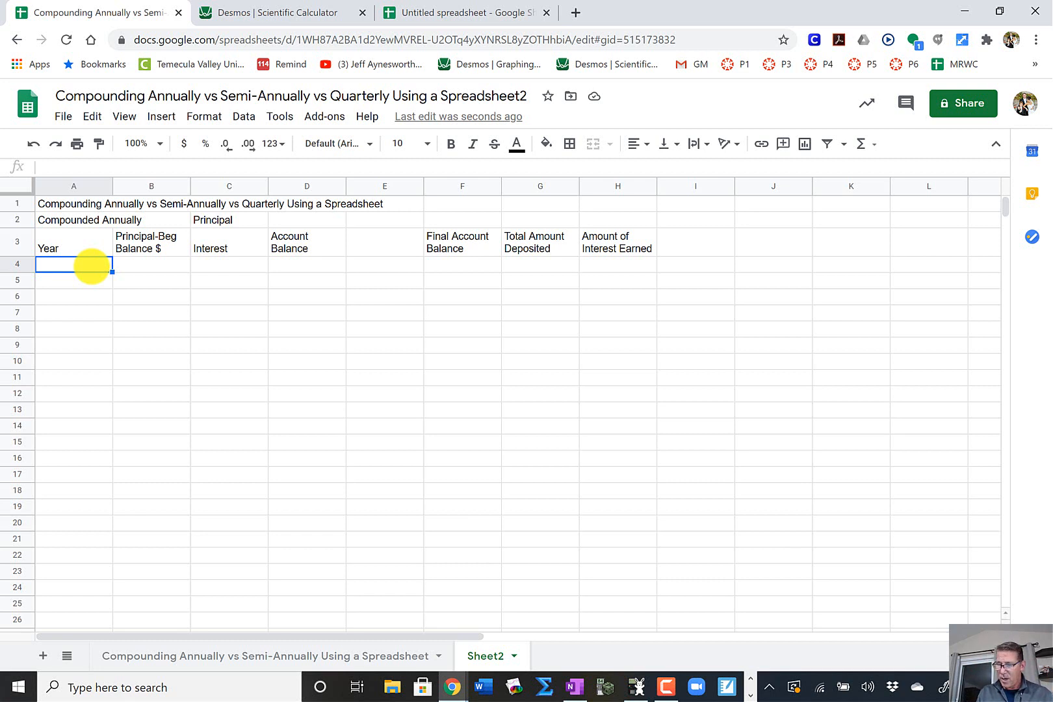
pyautogui.write('1')
pyautogui.press('Return')
pyautogui.write('2')
pyautogui.press('Return')
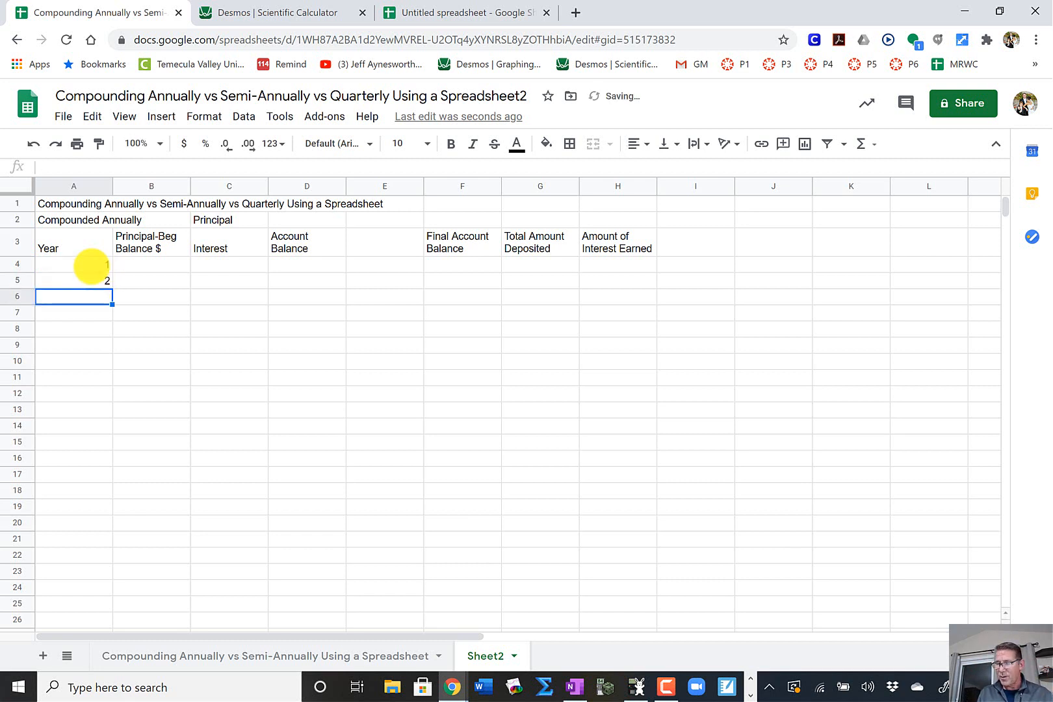
pyautogui.write('3')
pyautogui.press('Return')
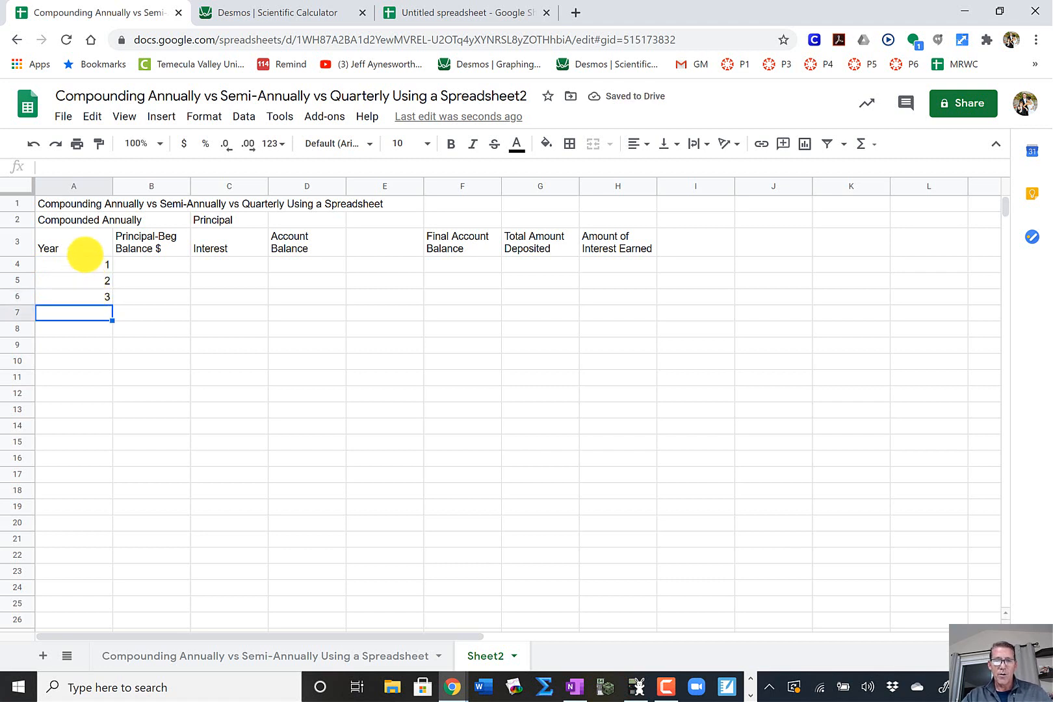
# Try to fill the Year column from cell A4 alone down to A6, and undo the fill.
pyautogui.click(91, 264)
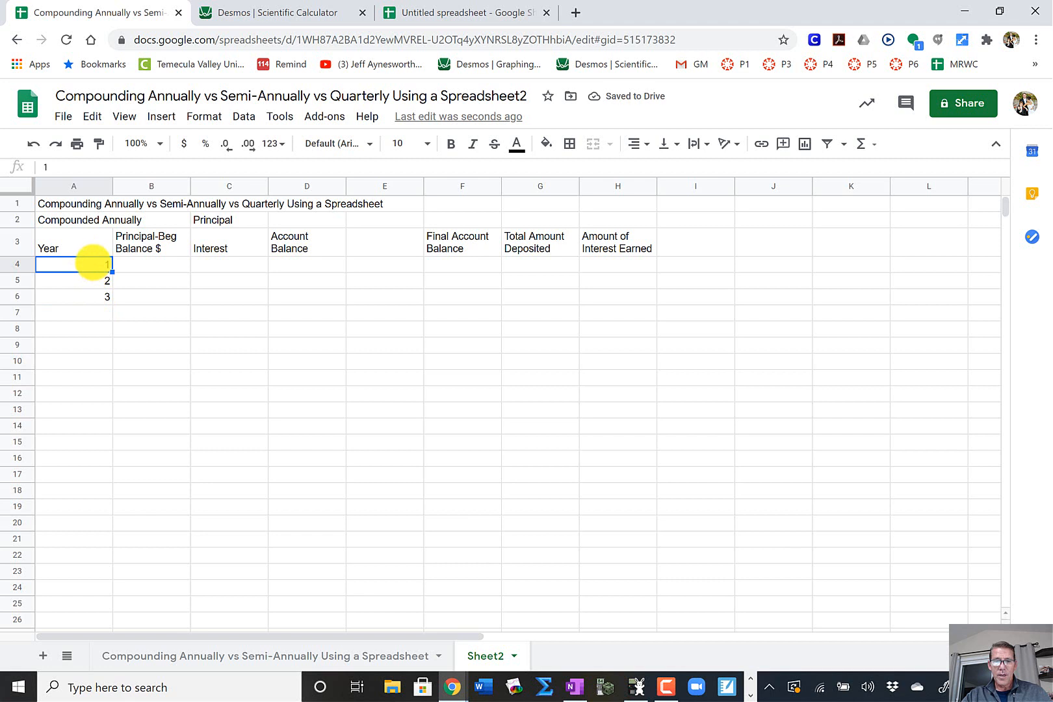
pyautogui.moveTo(93, 263); pyautogui.dragTo(91, 278)
pyautogui.click(89, 263)
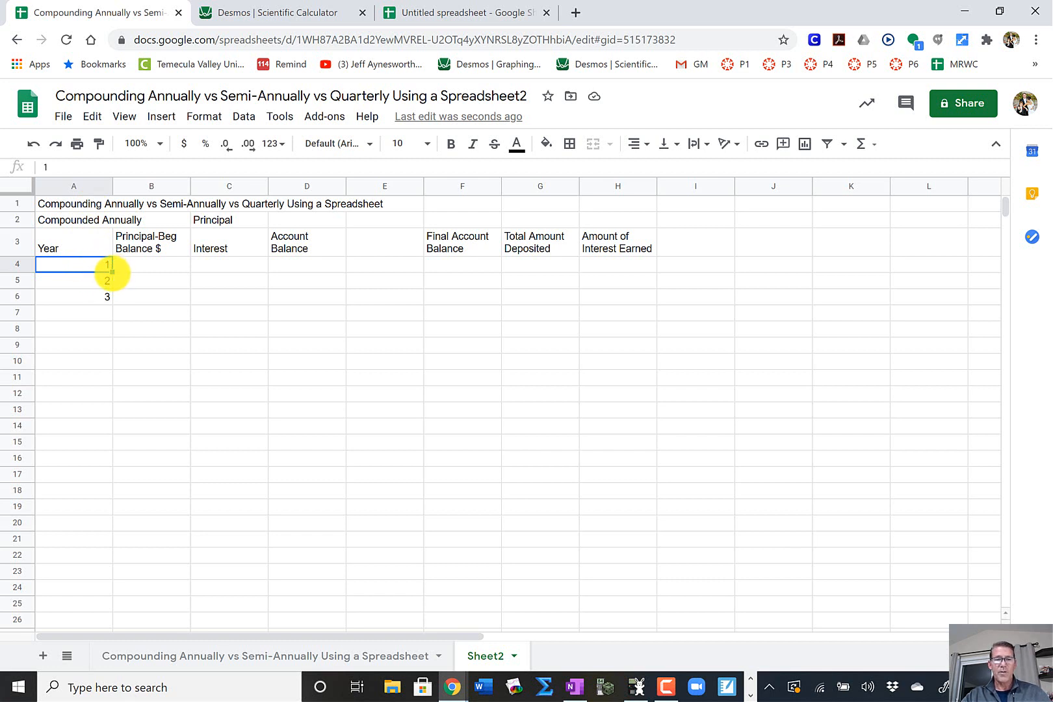
pyautogui.moveTo(110, 269); pyautogui.dragTo(106, 297)
pyautogui.click(99, 279)
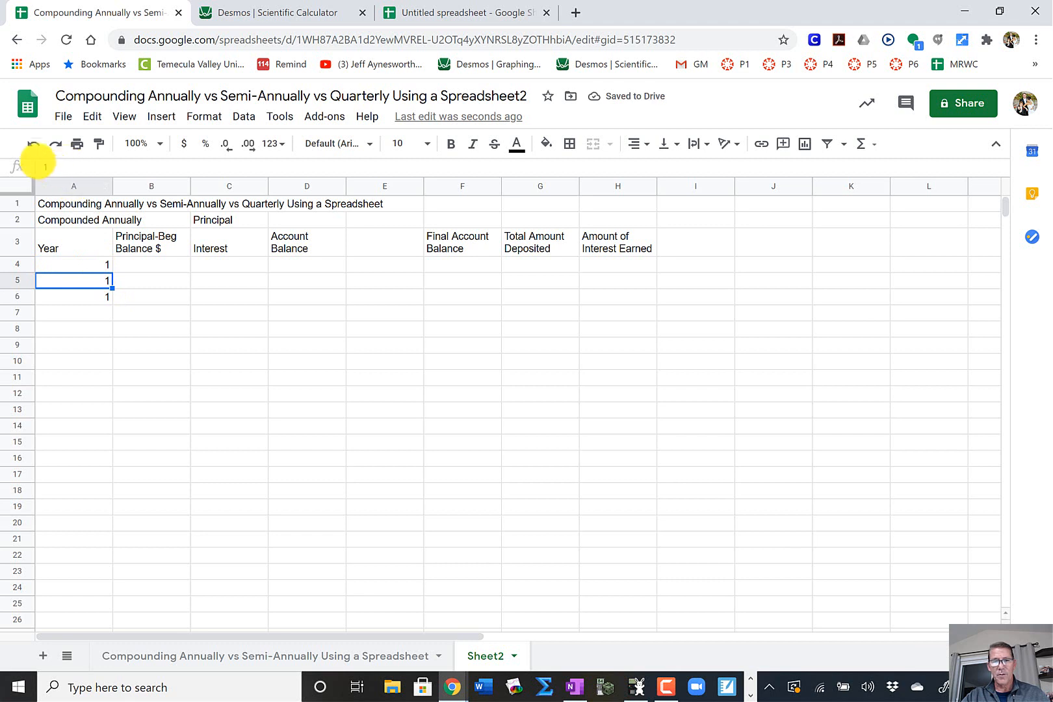
pyautogui.click(29, 143)
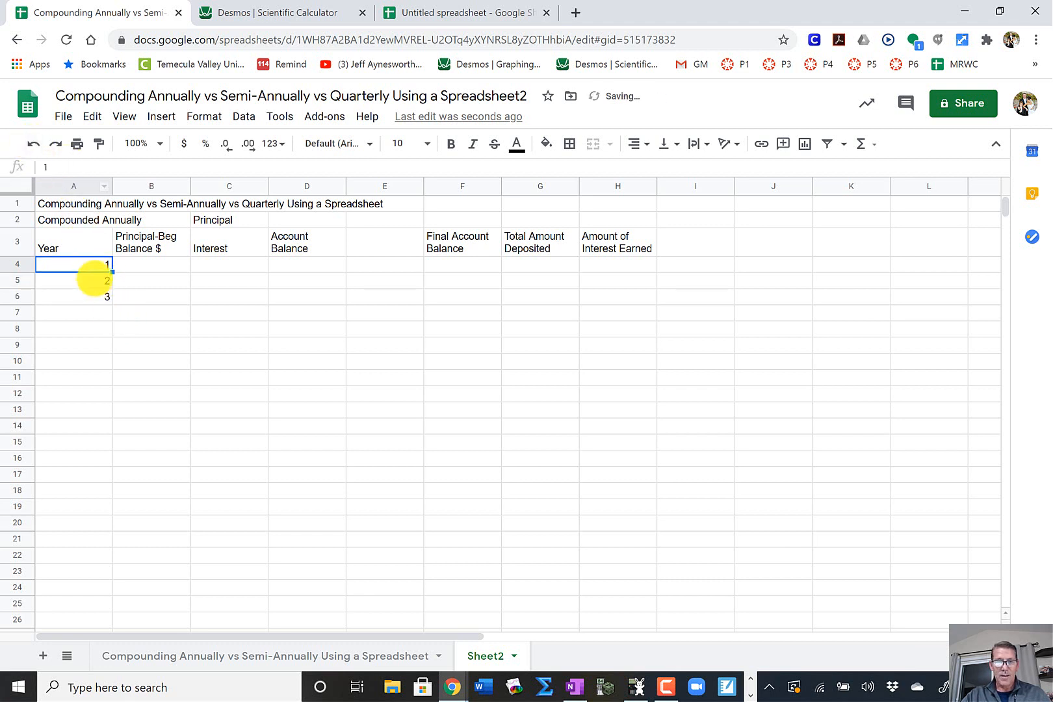
# Extend the year series in cells A4:A6 down to A13 so it runs through year 10.
pyautogui.click(94, 280)
pyautogui.moveTo(82, 264); pyautogui.dragTo(91, 297)
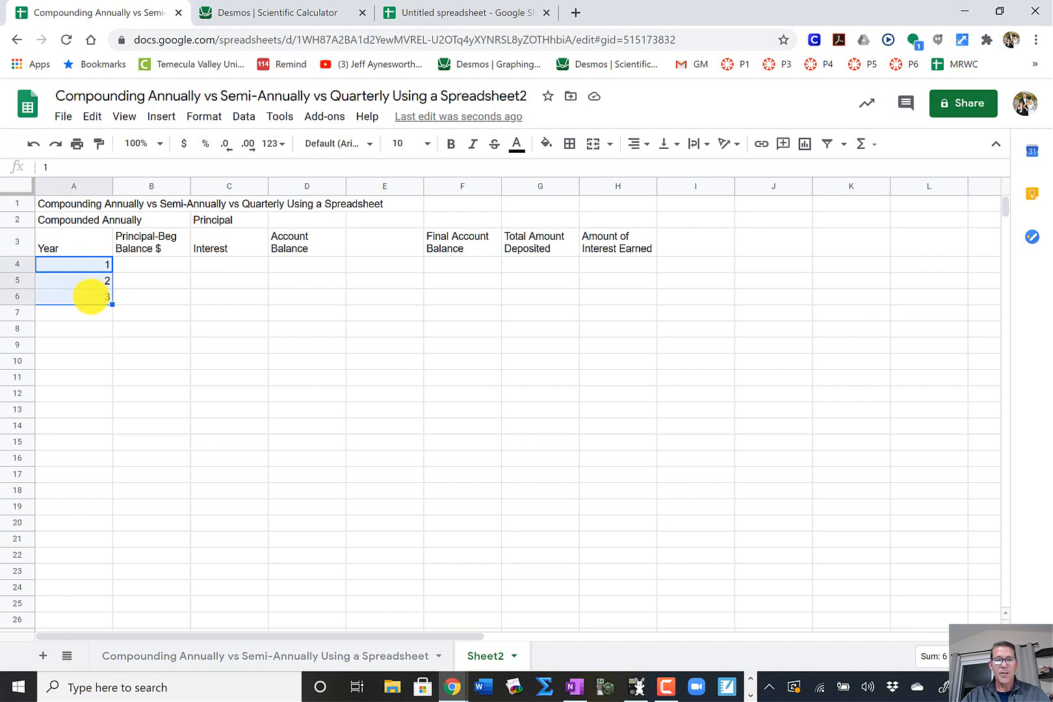
pyautogui.click(136, 270)
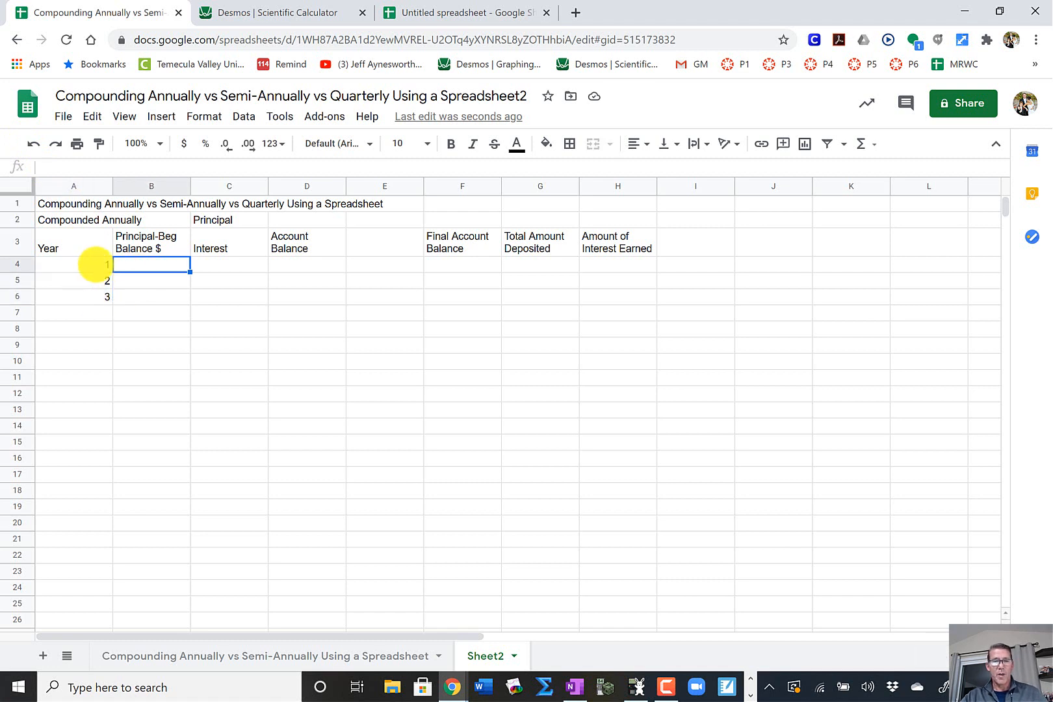
pyautogui.click(81, 264)
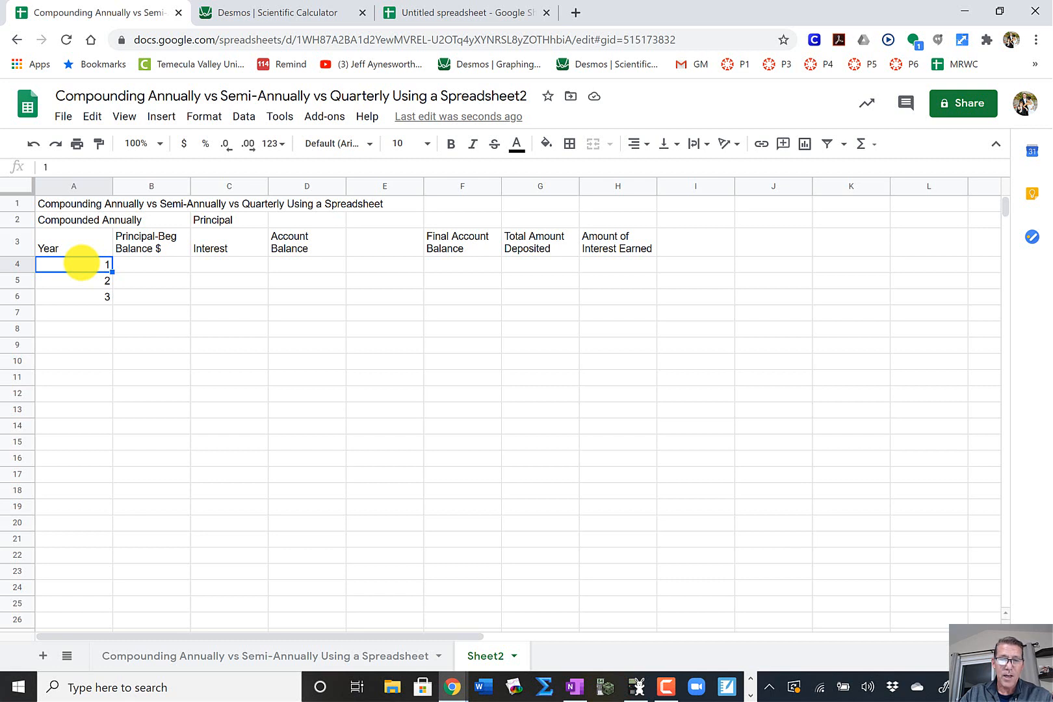
pyautogui.moveTo(81, 262); pyautogui.dragTo(77, 299)
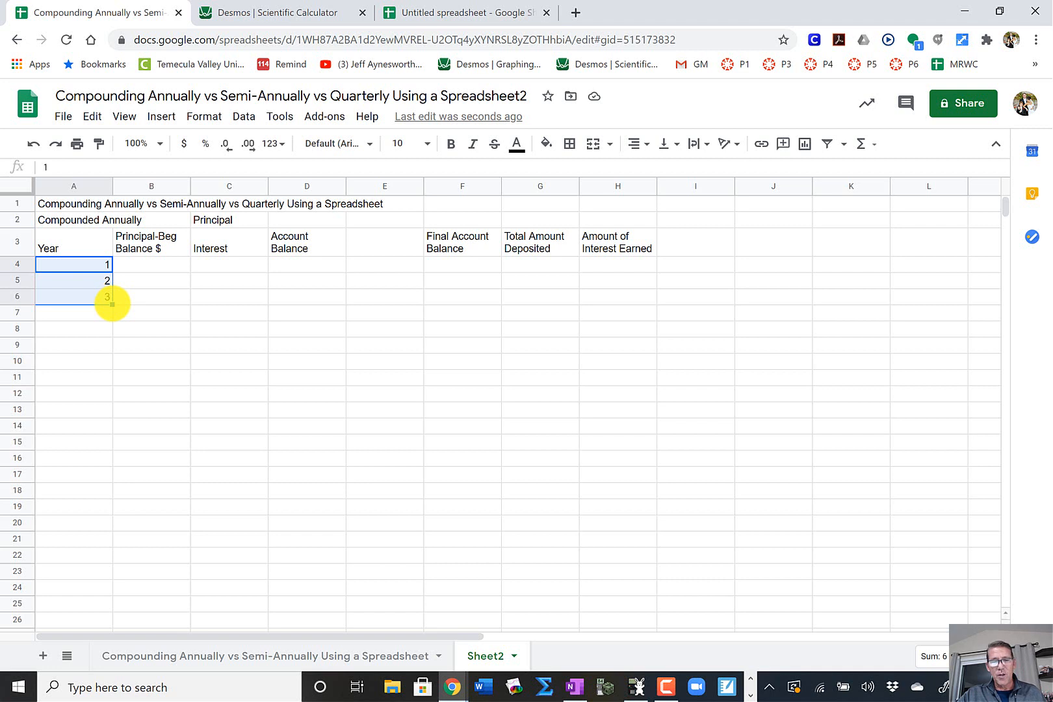
pyautogui.moveTo(112, 303); pyautogui.dragTo(111, 439)
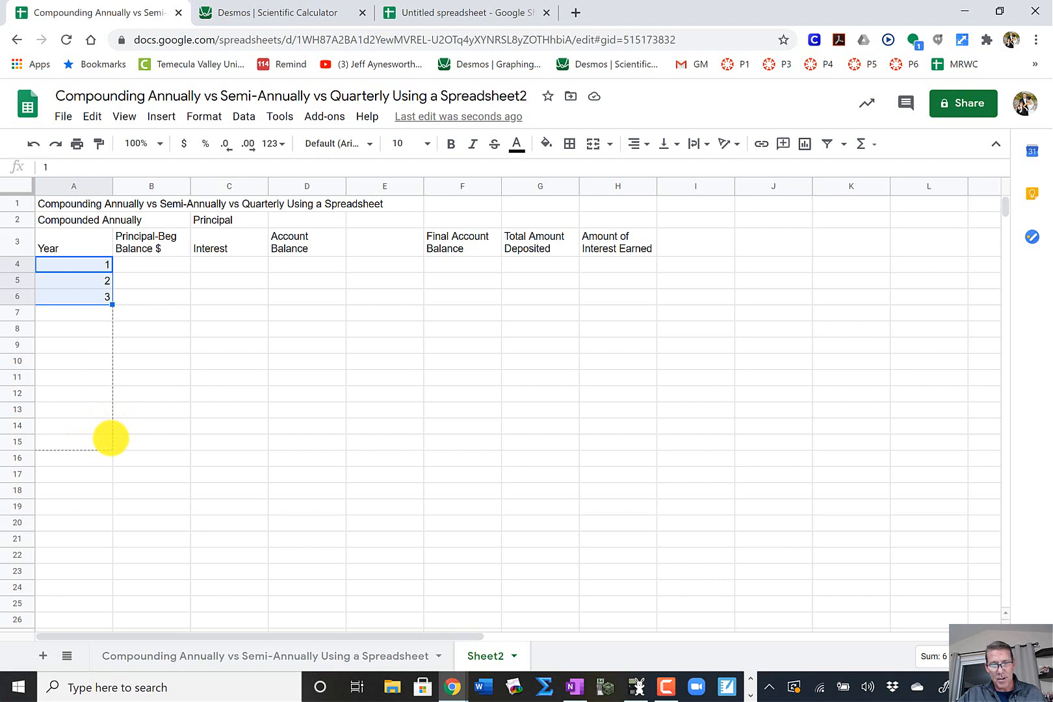
pyautogui.moveTo(111, 437); pyautogui.dragTo(109, 417)
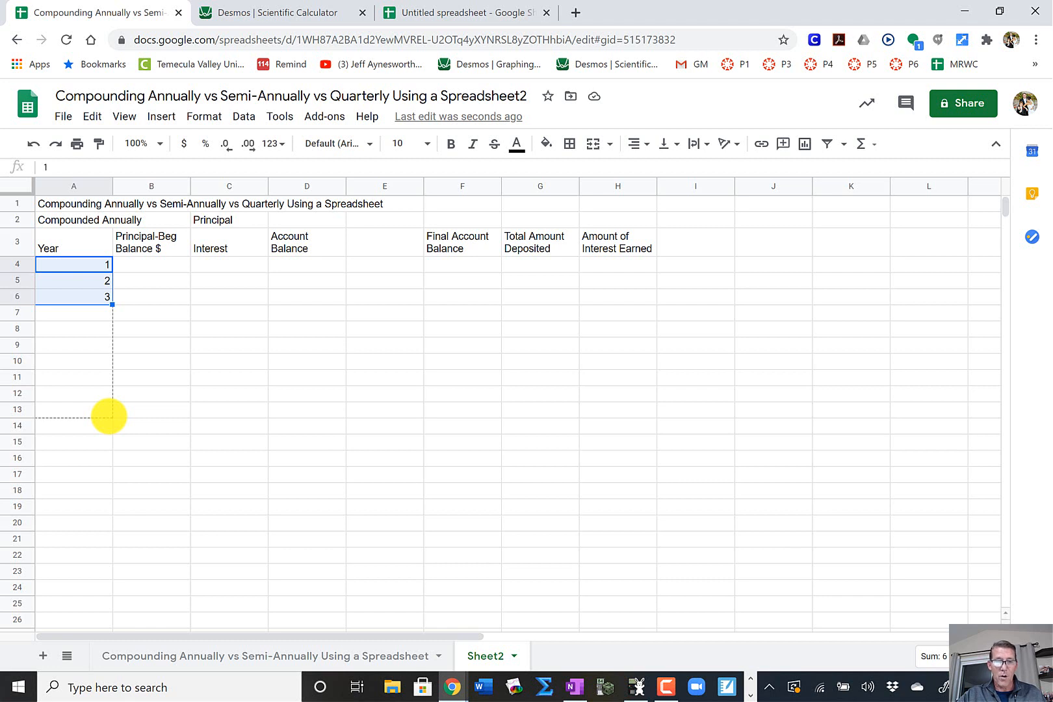
pyautogui.moveTo(109, 416); pyautogui.dragTo(107, 417)
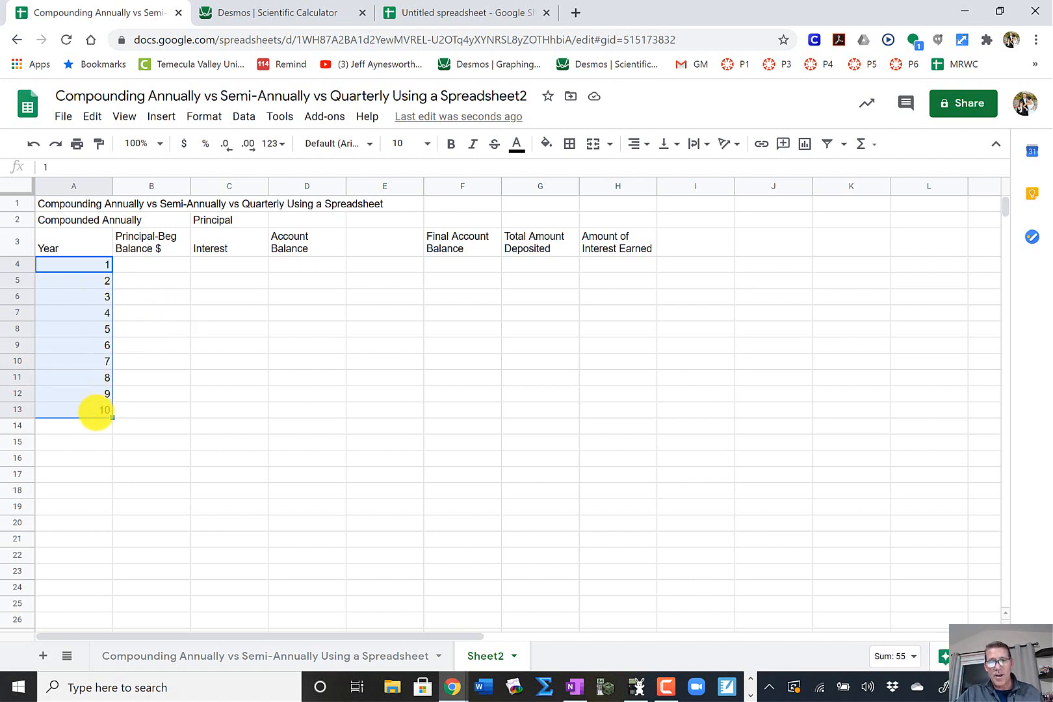
pyautogui.click(77, 280)
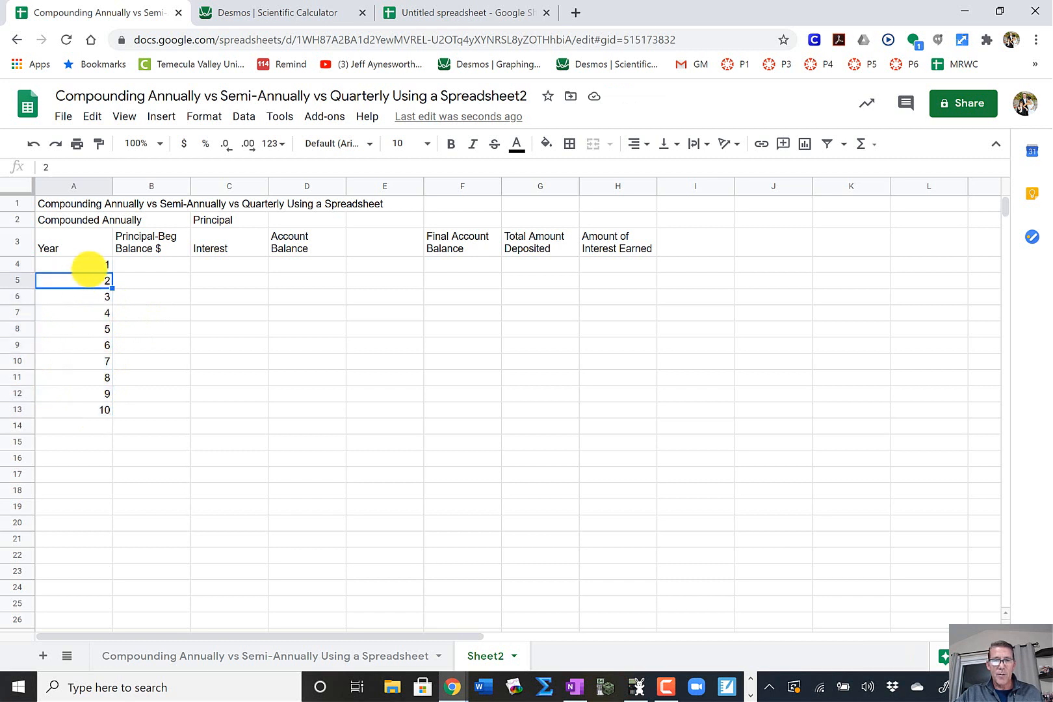
pyautogui.click(96, 264)
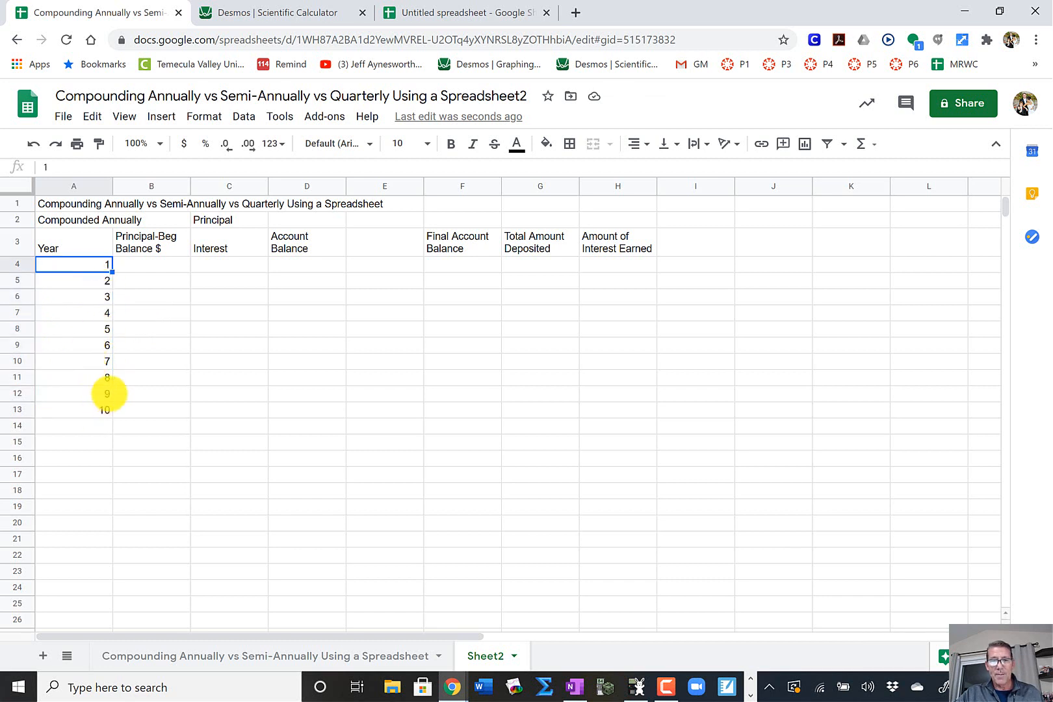
pyautogui.click(149, 264)
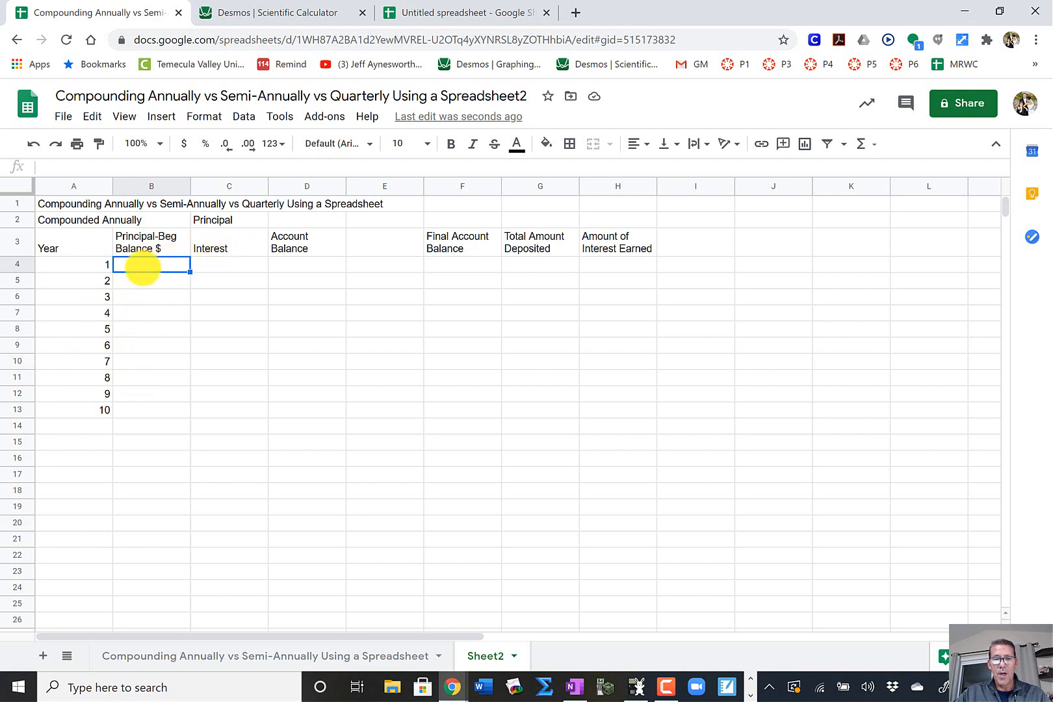
# Enter the principal amount 30000 in cell D2, next to the Principal label.
pyautogui.click(292, 219)
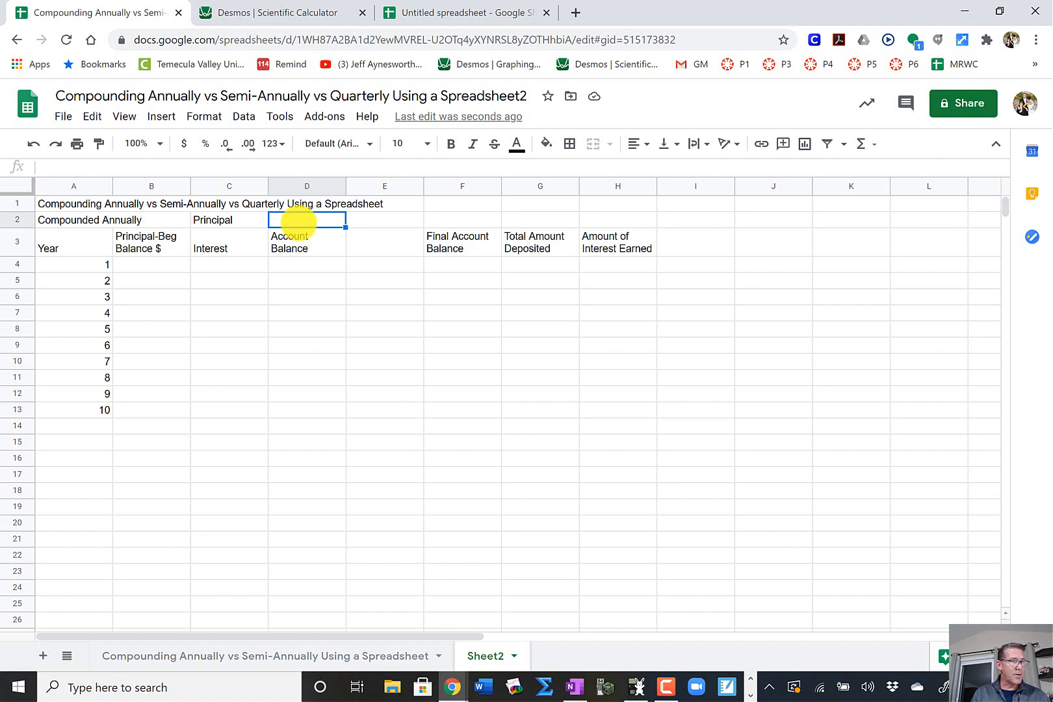
pyautogui.doubleClick(299, 222)
pyautogui.write('30000')
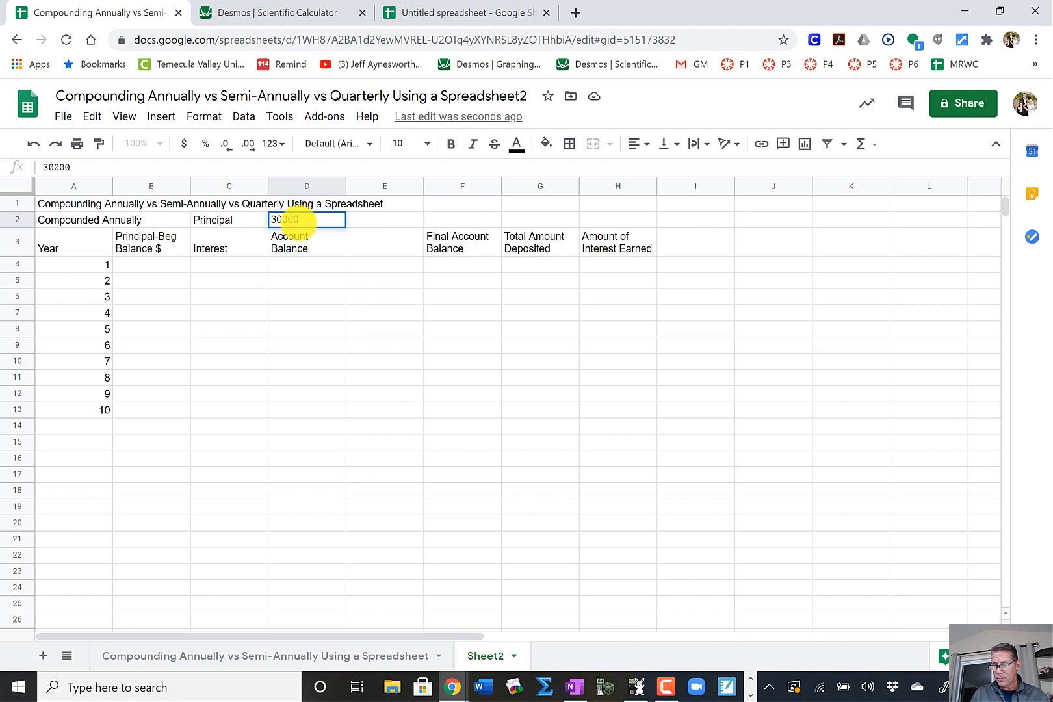
pyautogui.press('Return')
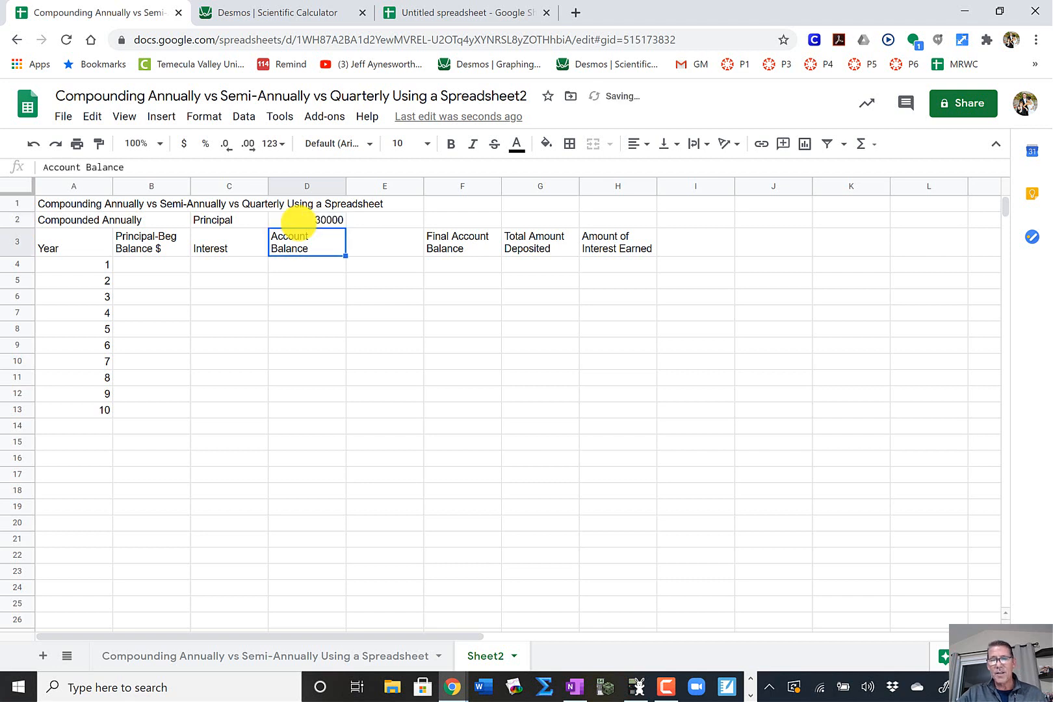
# Format the principal amount in D2 as currency, and make the Principal label and its amount in C2:D2 bold.
pyautogui.click(328, 221)
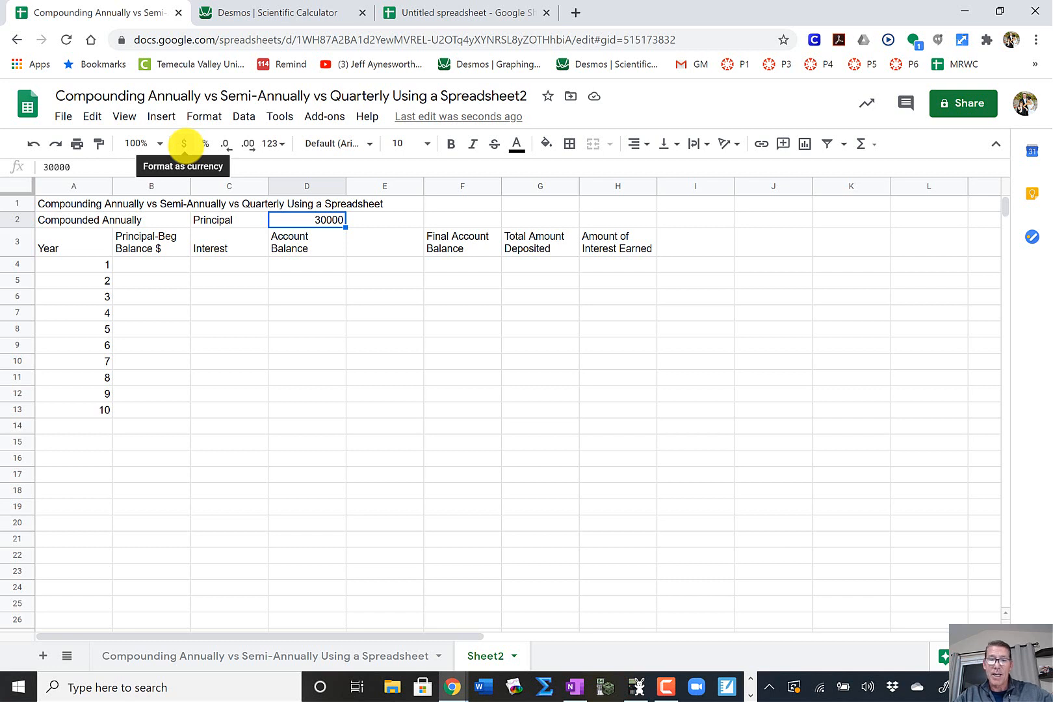
pyautogui.click(184, 144)
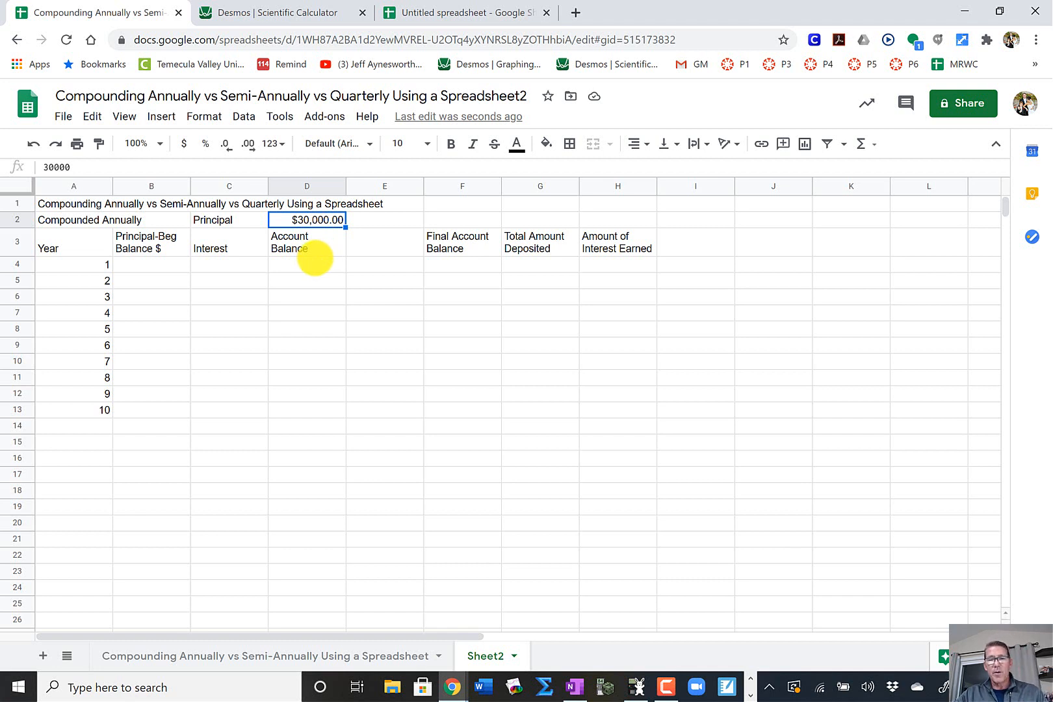
pyautogui.click(152, 264)
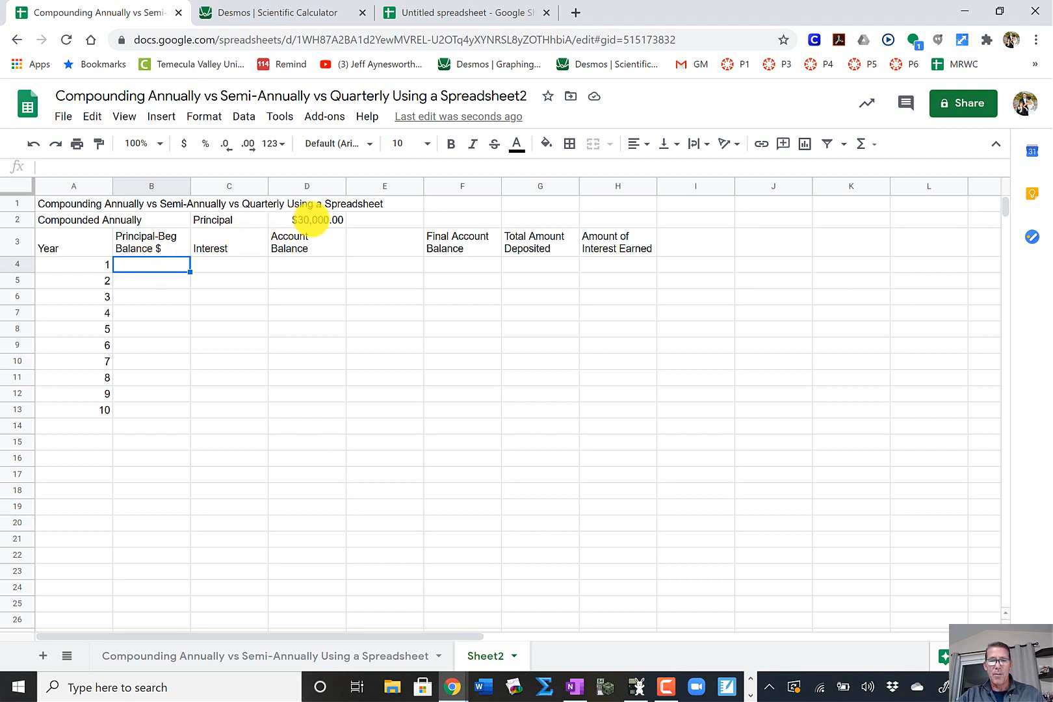
pyautogui.click(251, 219)
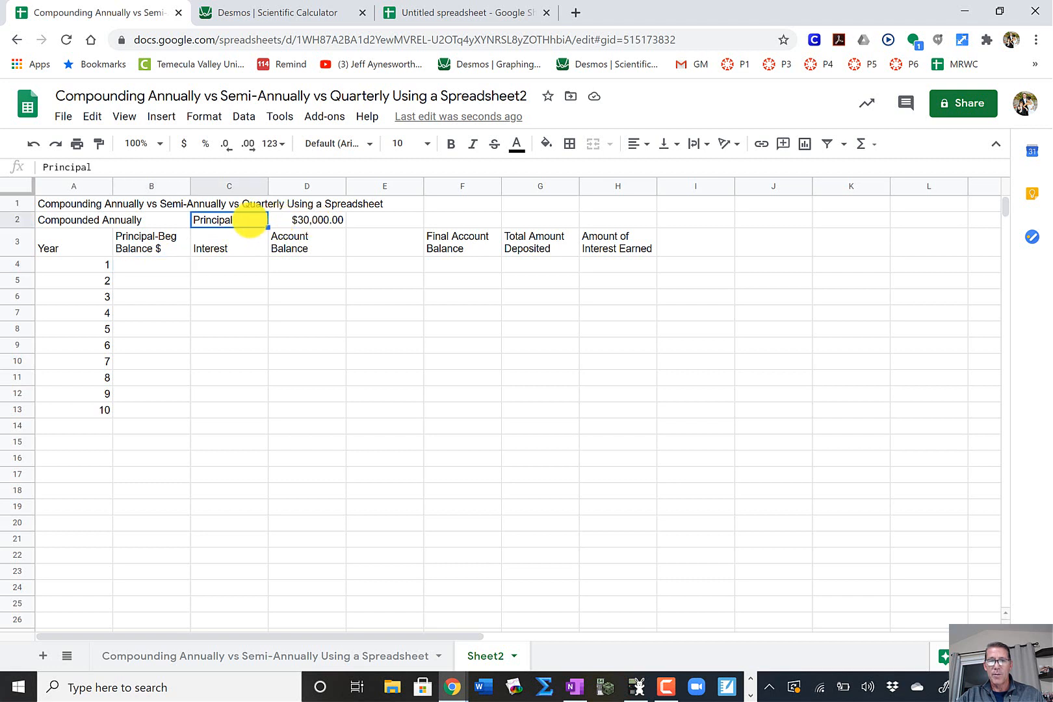
pyautogui.moveTo(267, 220); pyautogui.dragTo(294, 218)
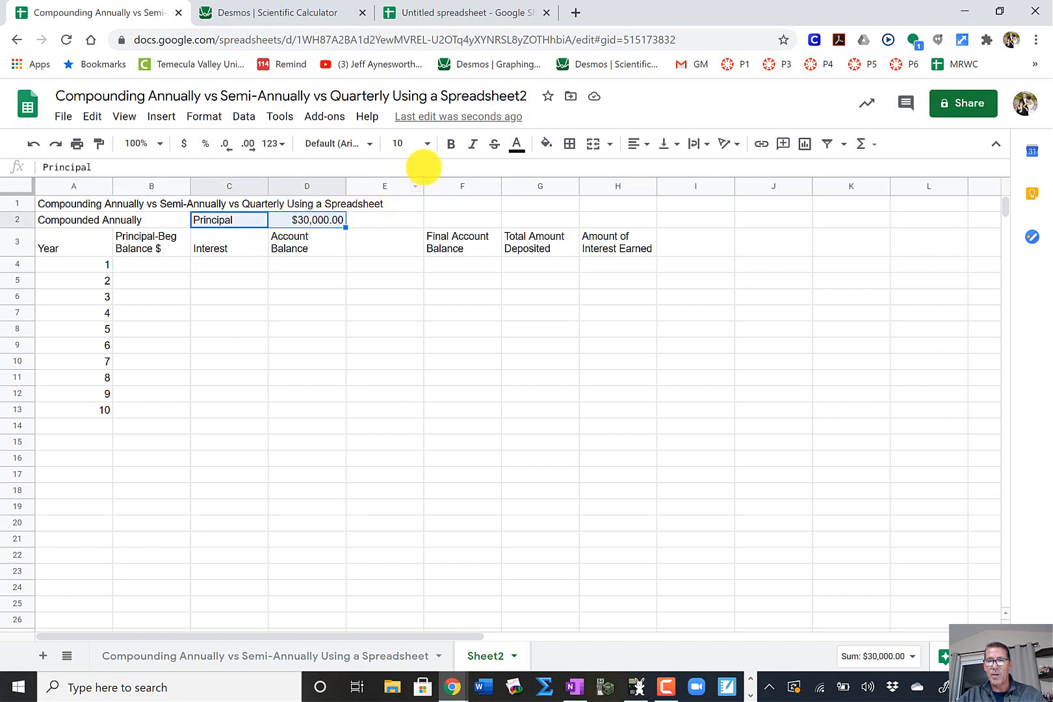
pyautogui.click(451, 144)
pyautogui.click(378, 221)
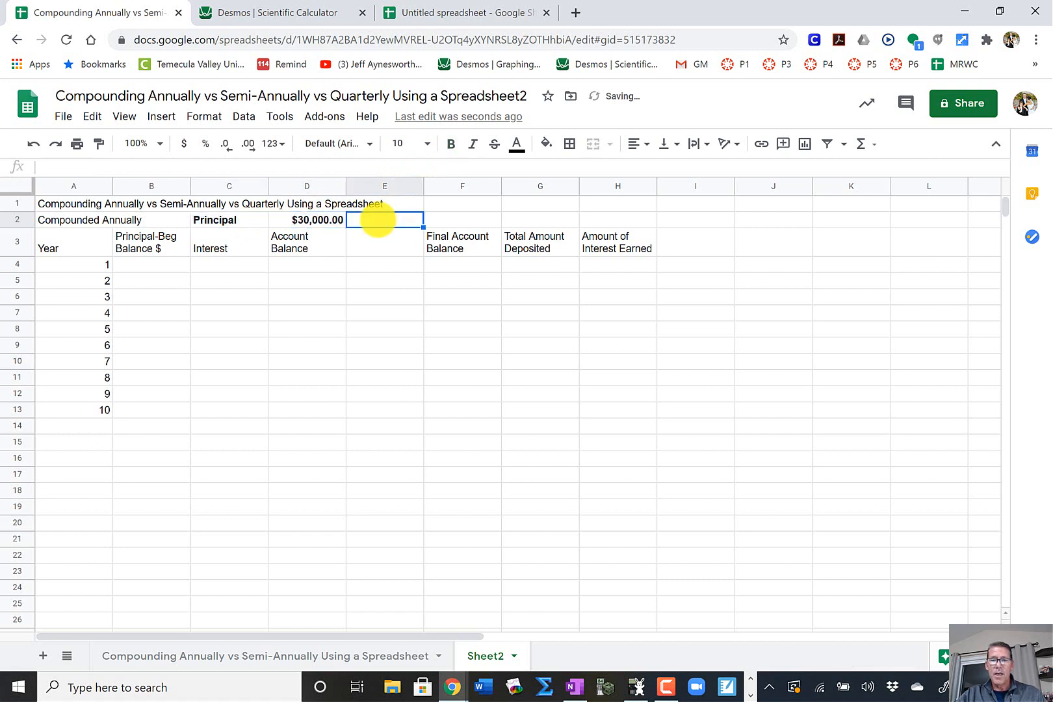
pyautogui.click(319, 219)
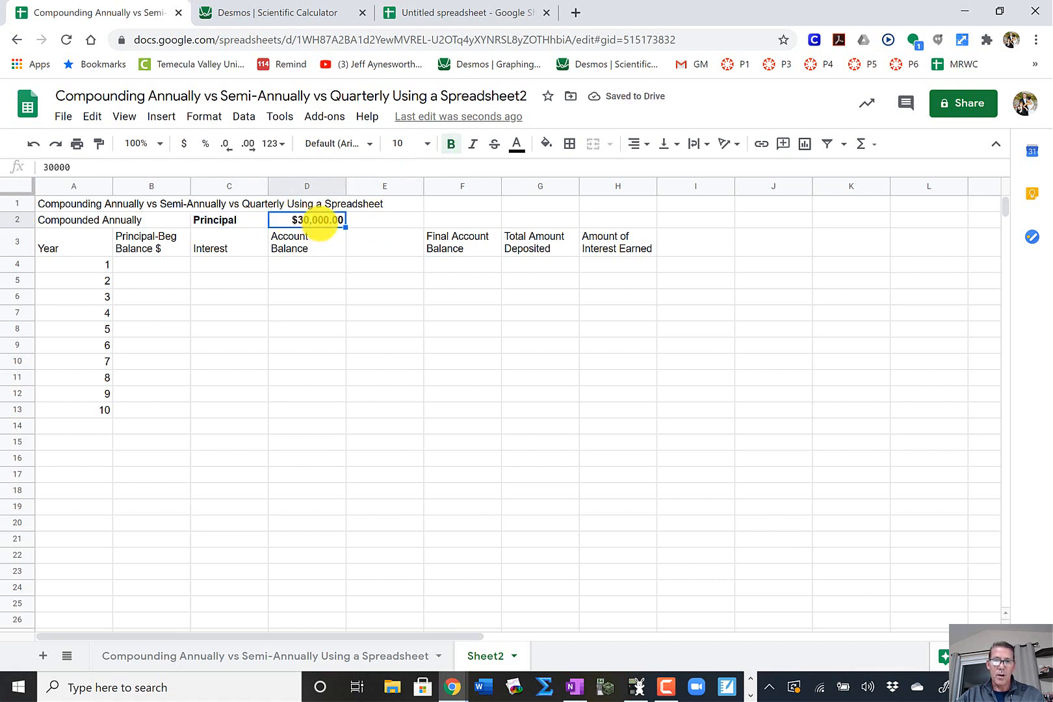
# Enter the formula =D2 in cell B4 so year 1's beginning balance references the principal.
pyautogui.click(164, 264)
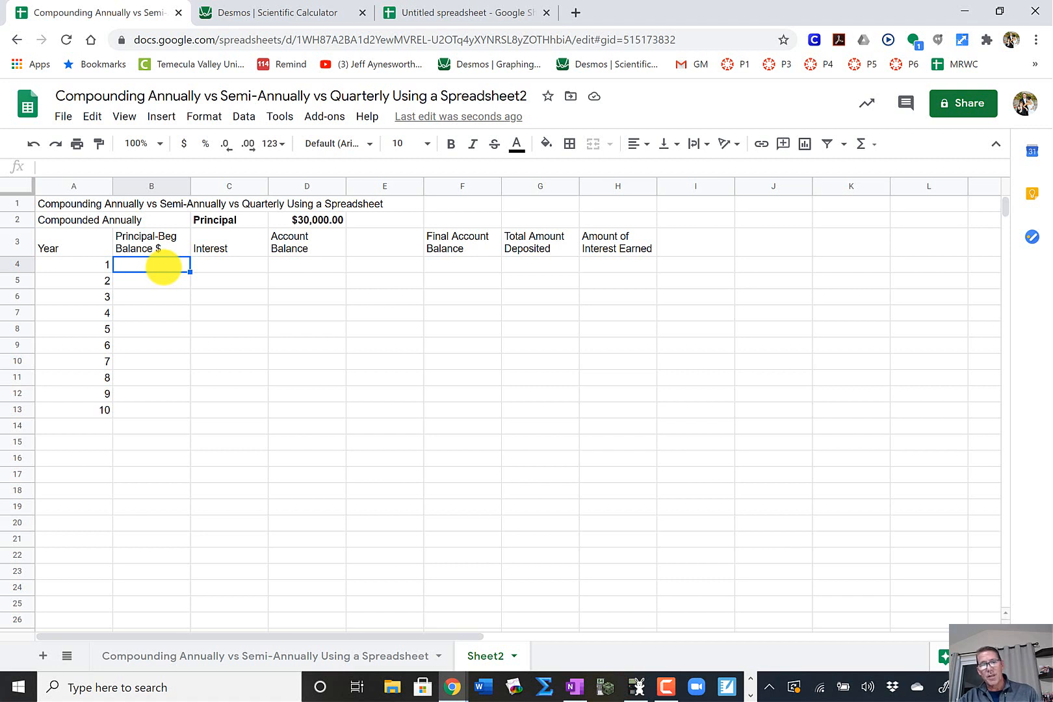
pyautogui.write('=')
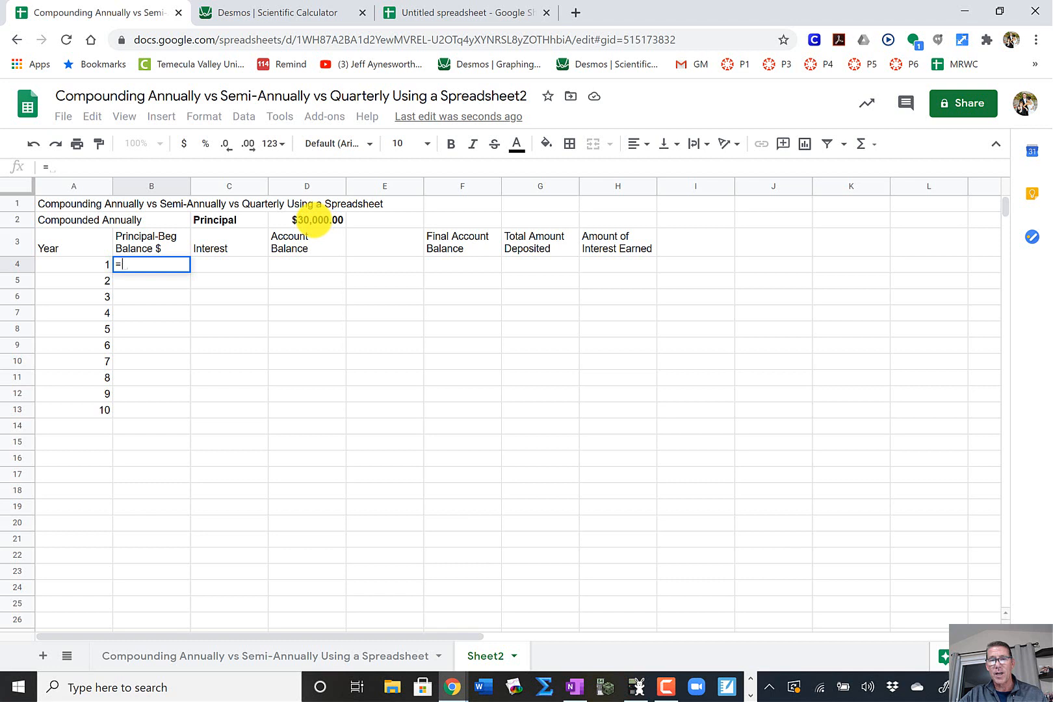
pyautogui.click(311, 220)
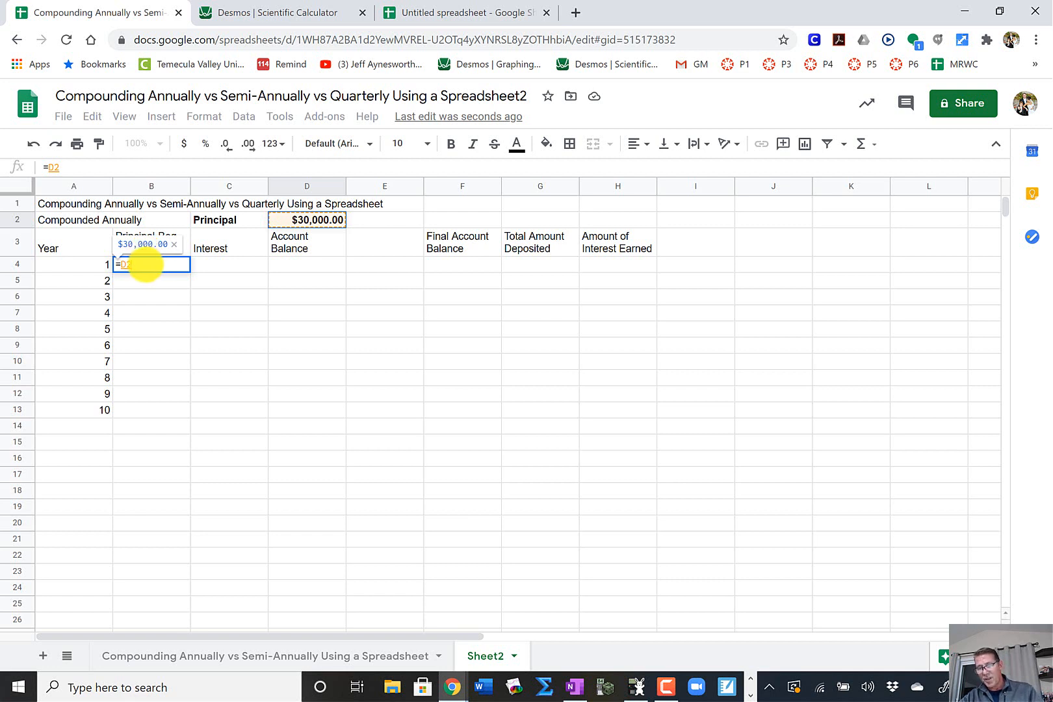
pyautogui.press('Return')
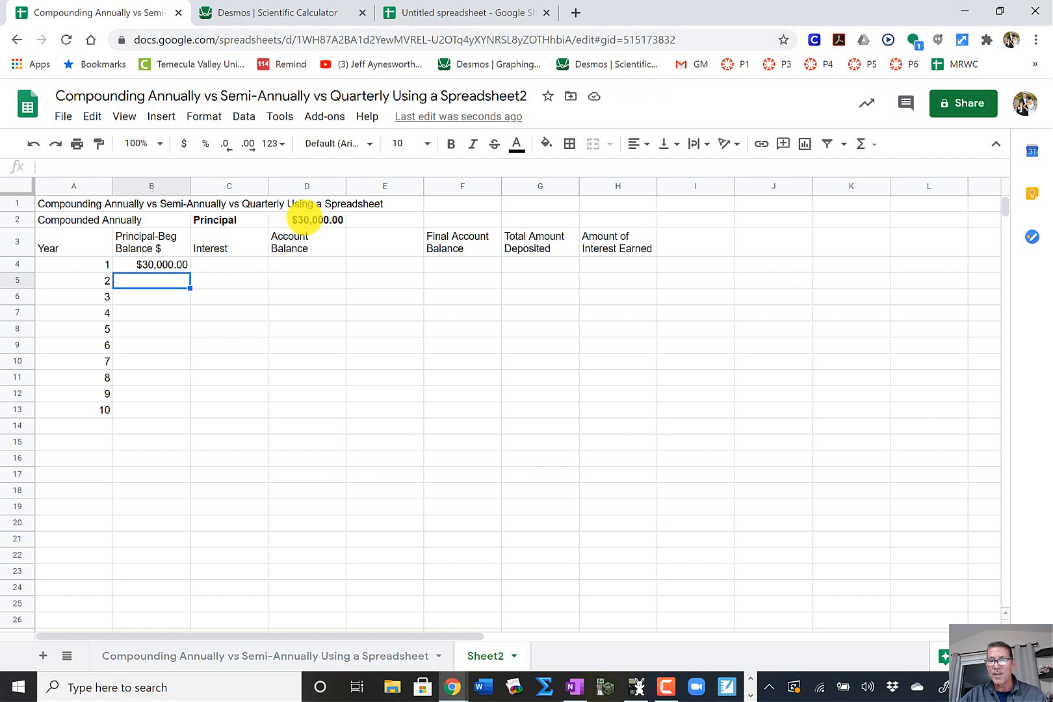
# Set the principal in cell D2 to 20000 and check the formula in year 1's beginning balance cell.
pyautogui.click(303, 220)
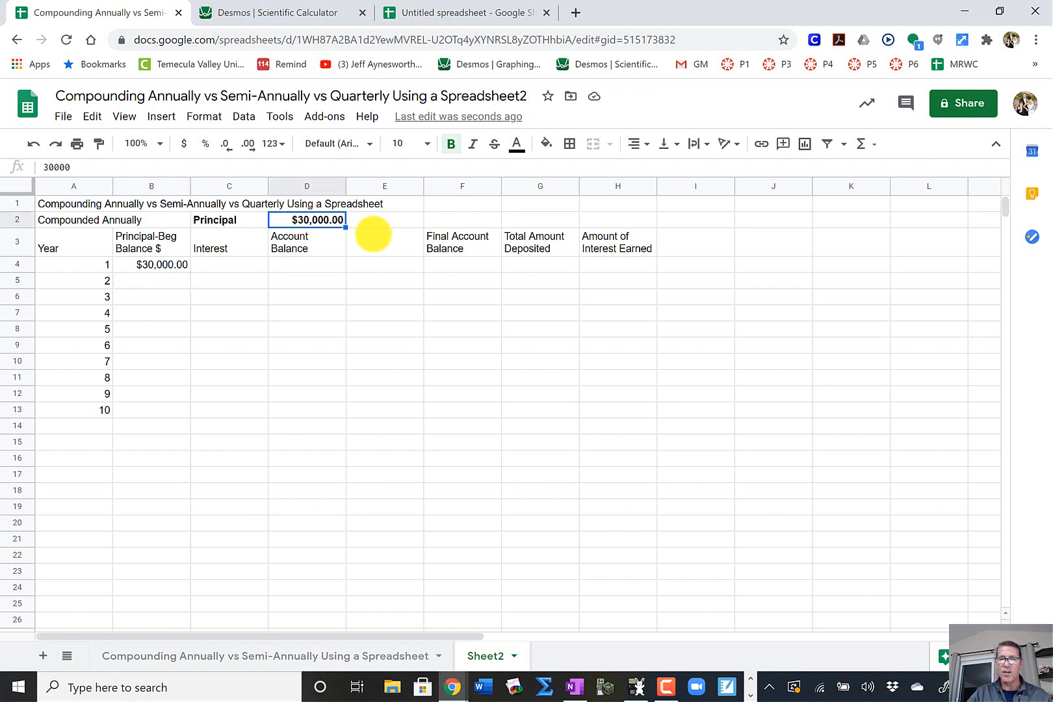
pyautogui.write('20000')
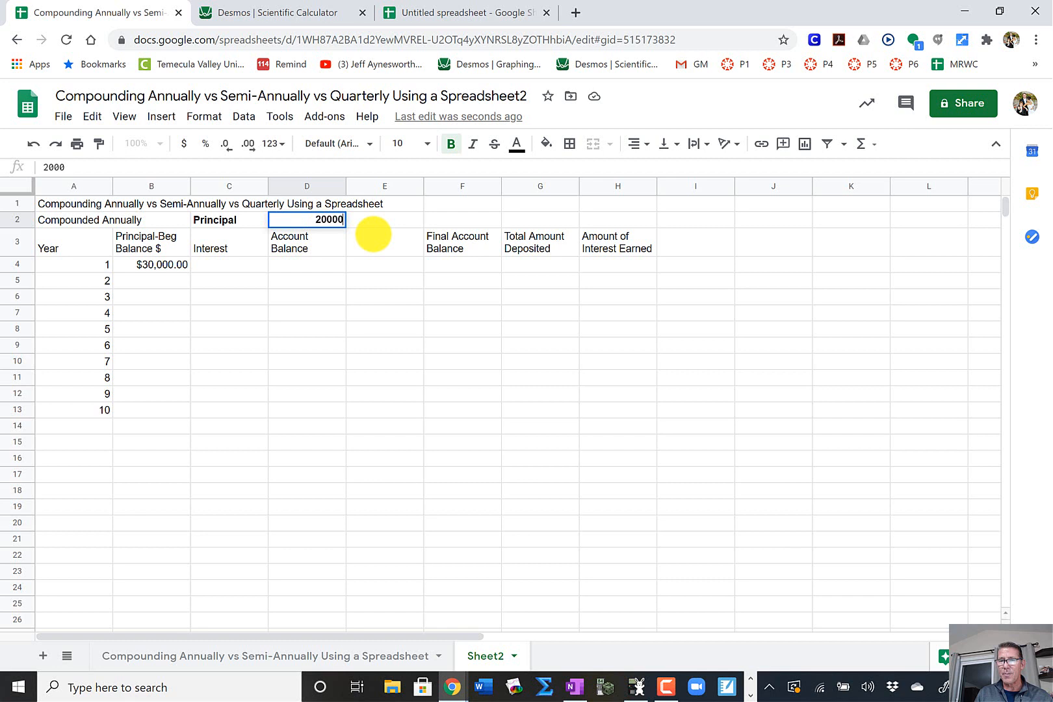
pyautogui.press('Return')
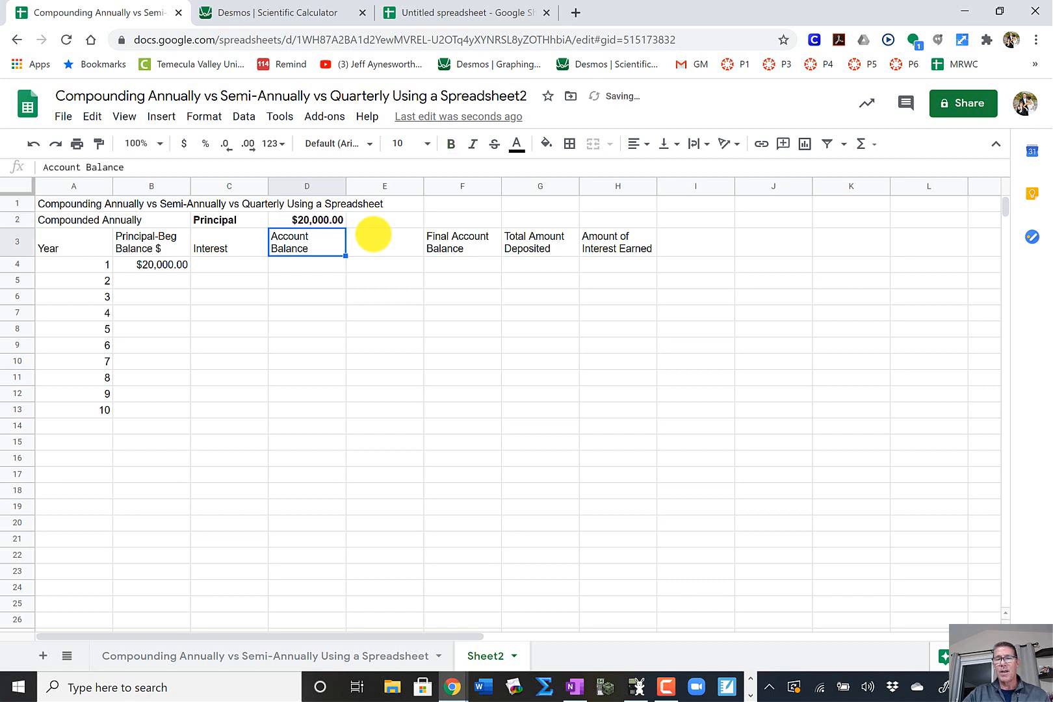
pyautogui.click(156, 264)
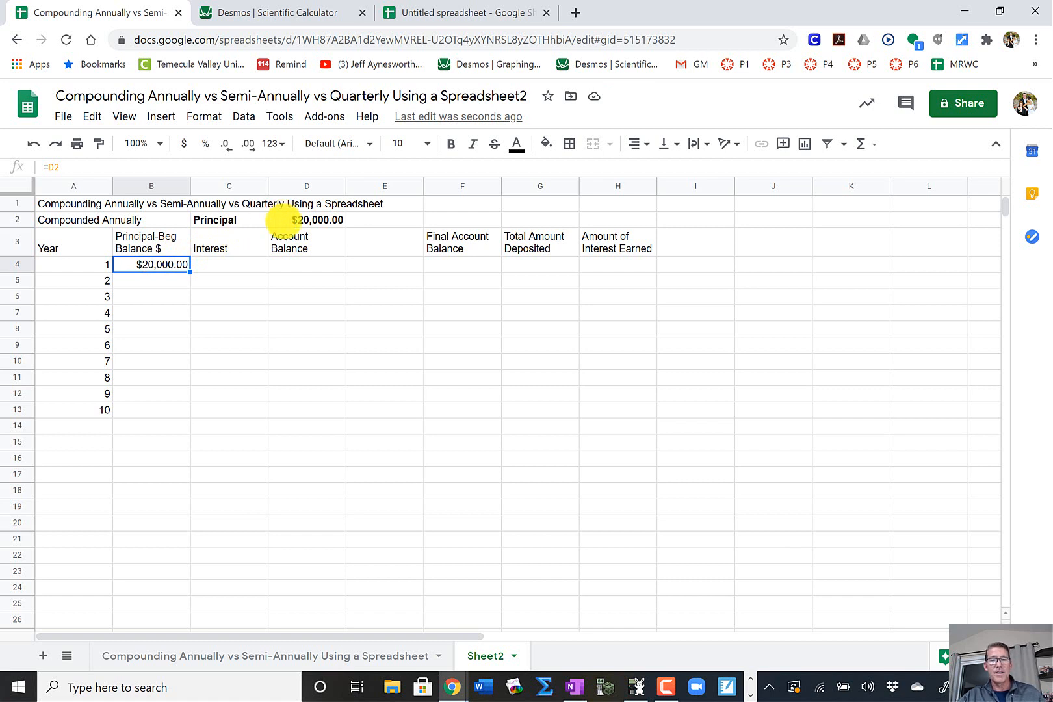
pyautogui.click(289, 219)
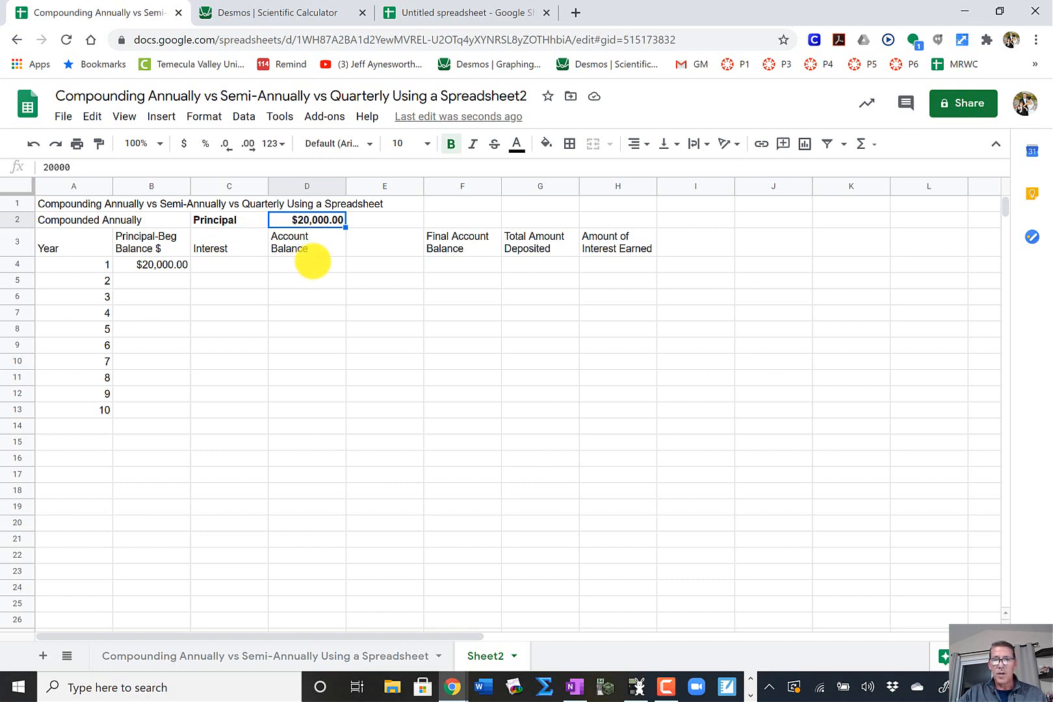
pyautogui.click(375, 220)
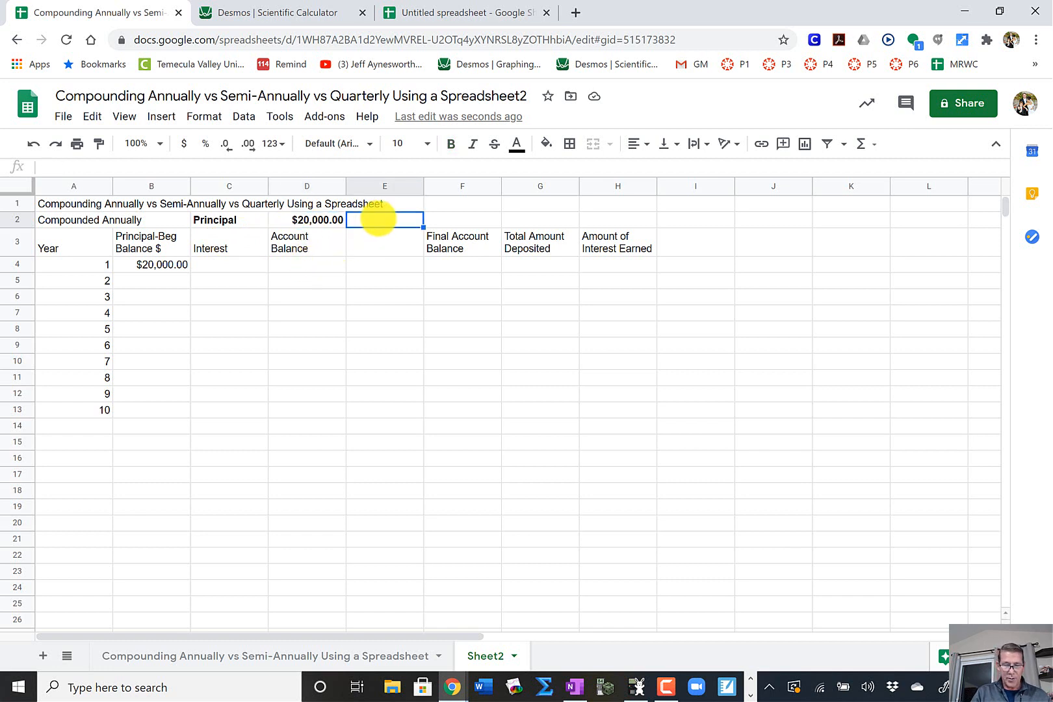
pyautogui.write('in')
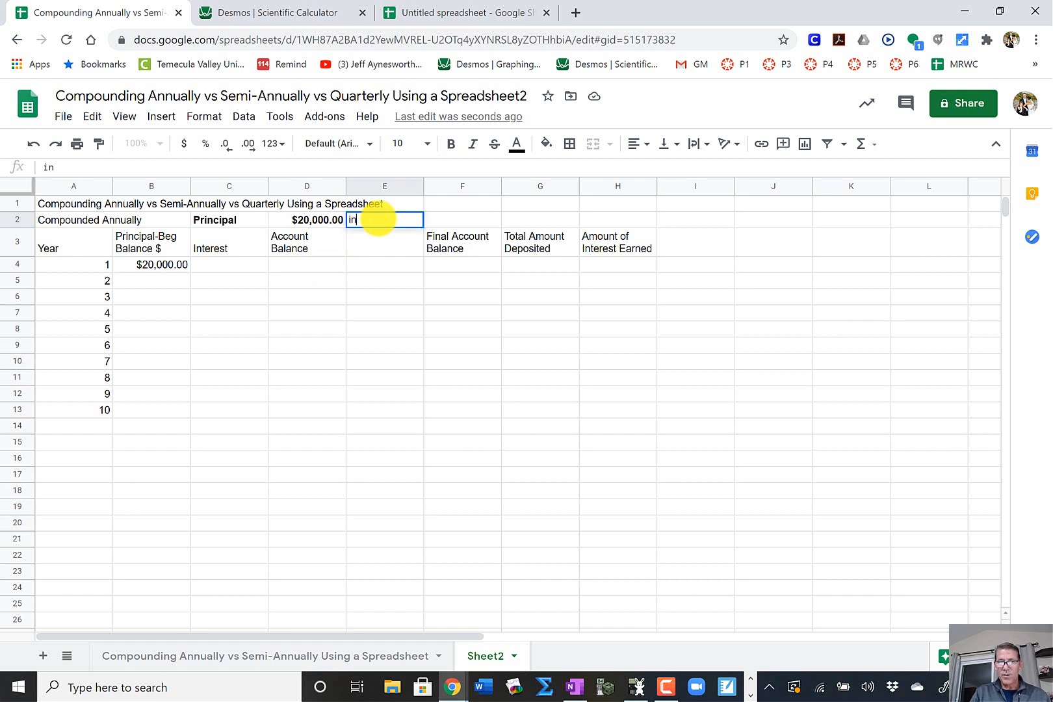
pyautogui.write('tere')
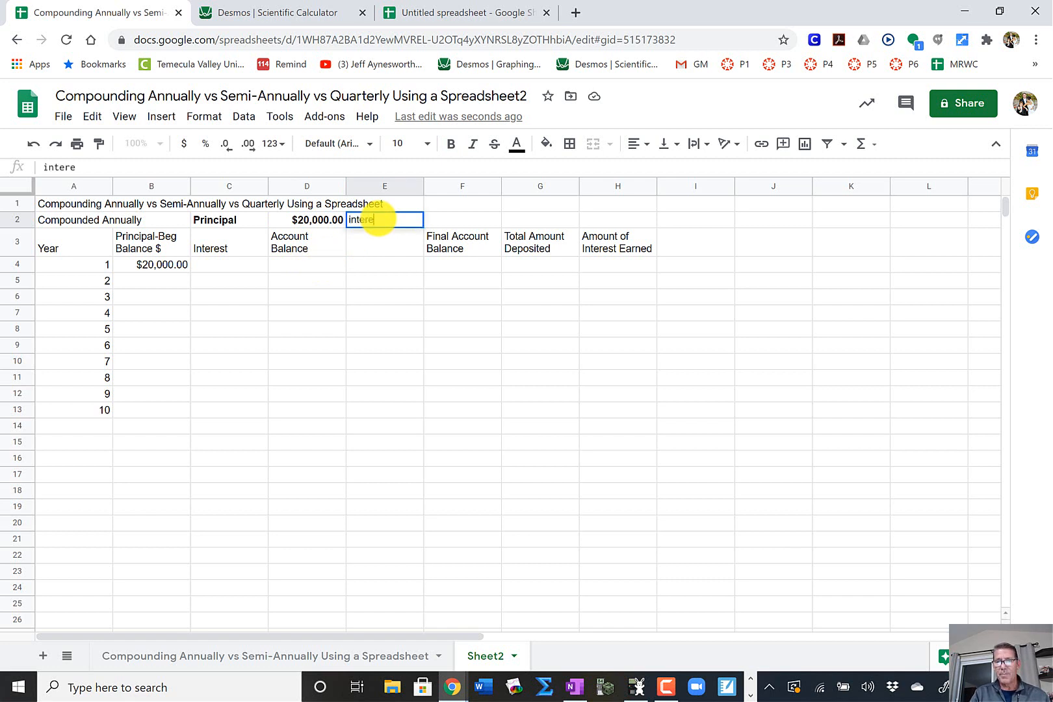
pyautogui.press('BackSpace')
pyautogui.press('BackSpace')
pyautogui.press('BackSpace')
pyautogui.press('BackSpace')
pyautogui.press('BackSpace')
pyautogui.press('BackSpace')
pyautogui.write('I')
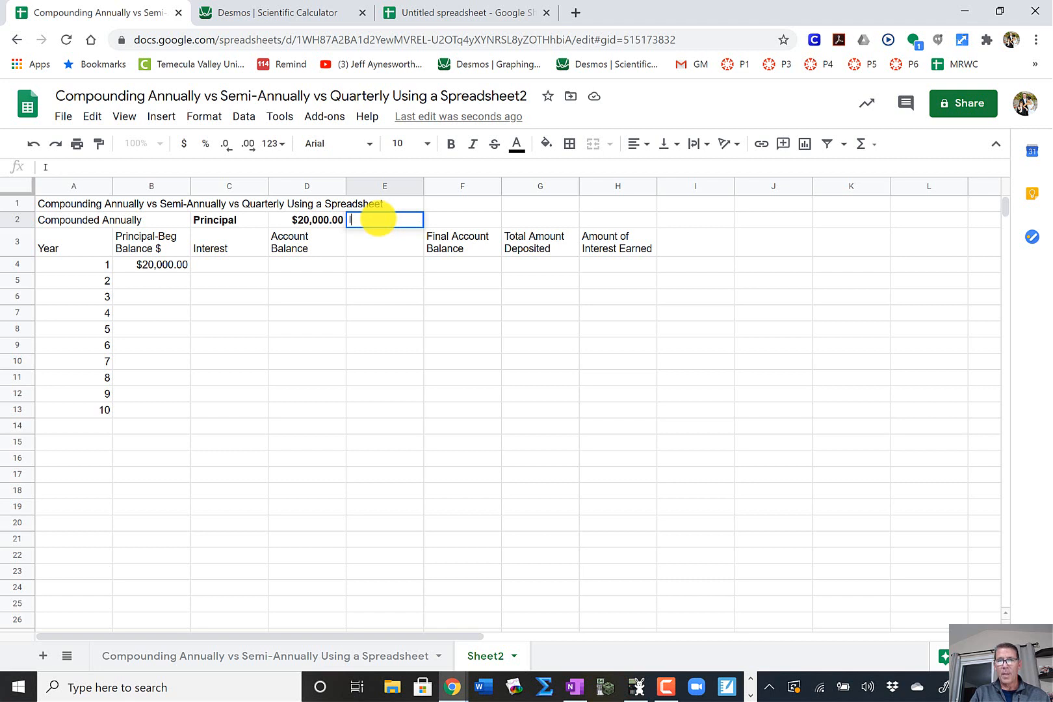
pyautogui.press('BackSpace')
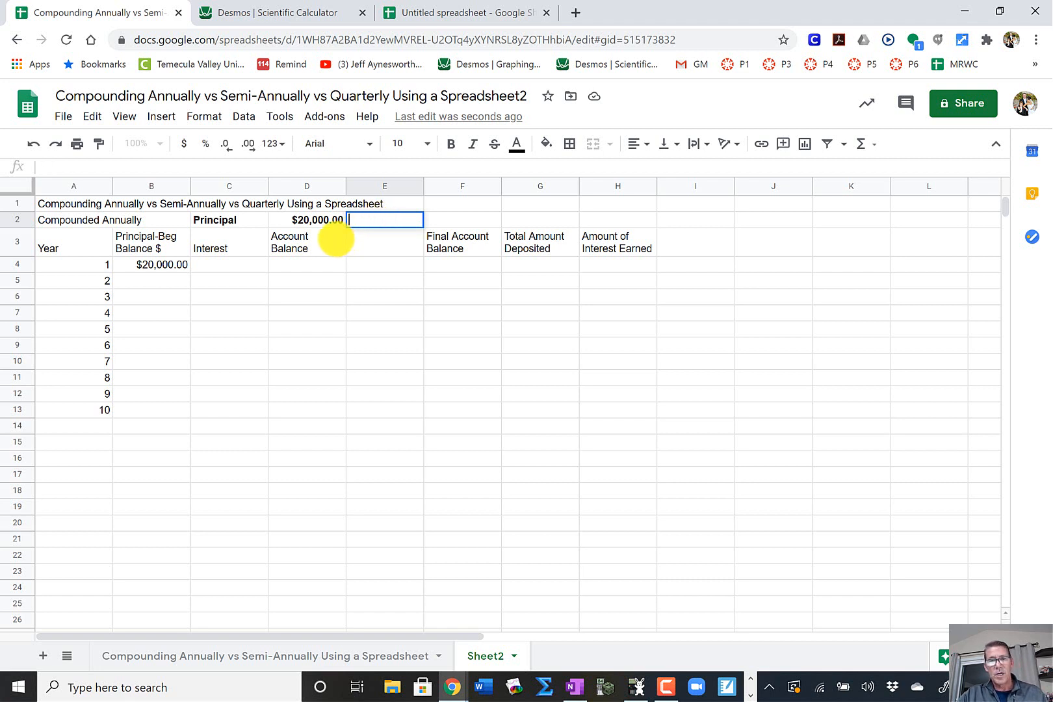
pyautogui.click(19, 243)
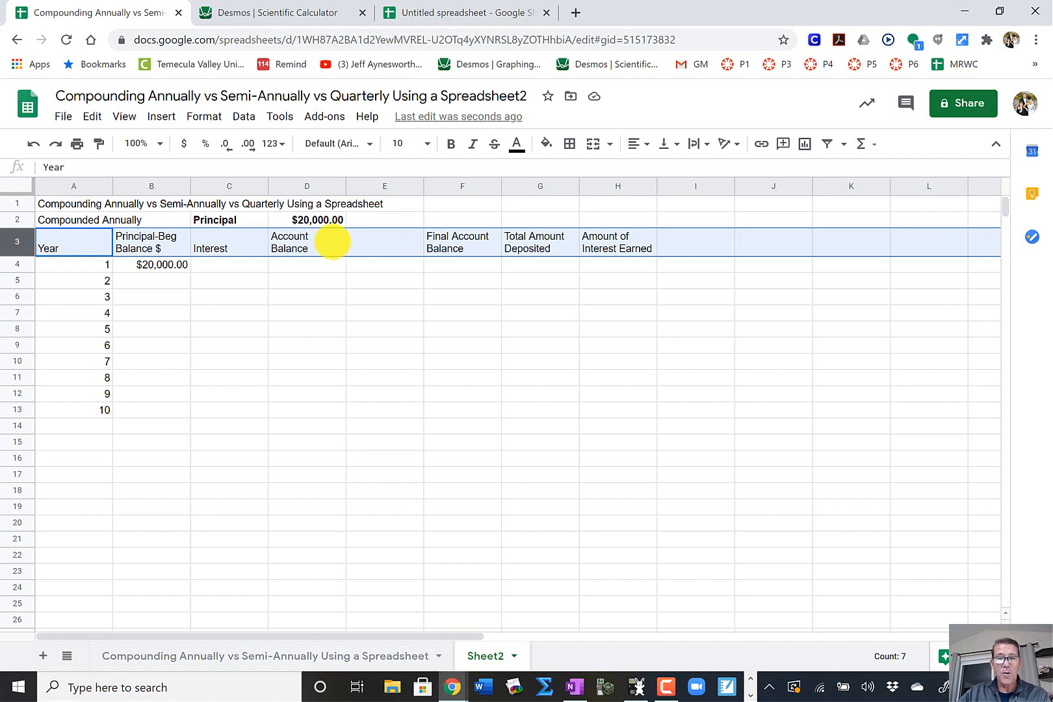
pyautogui.rightClick(332, 242)
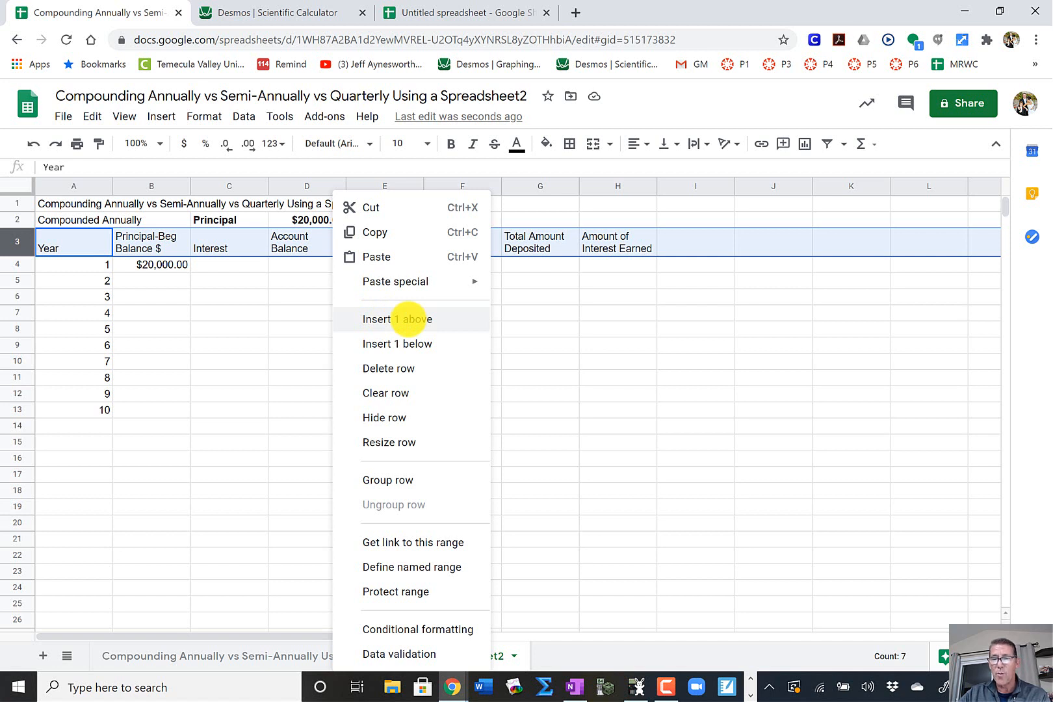
pyautogui.click(233, 281)
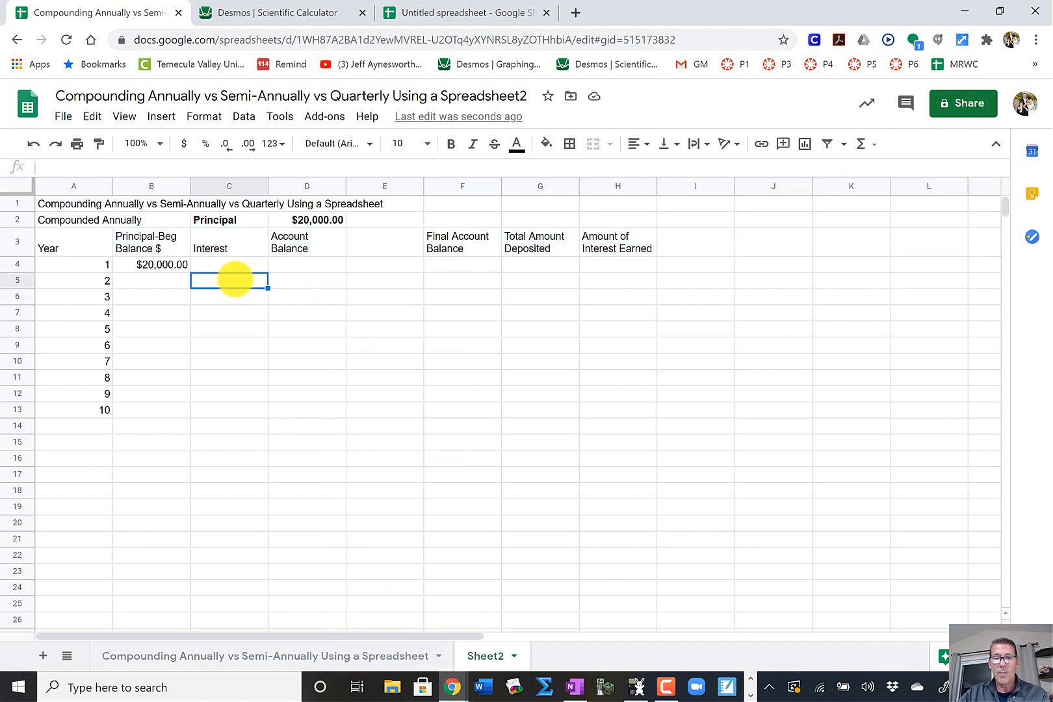
# Insert one blank row above the table's header row 3.
pyautogui.click(17, 242)
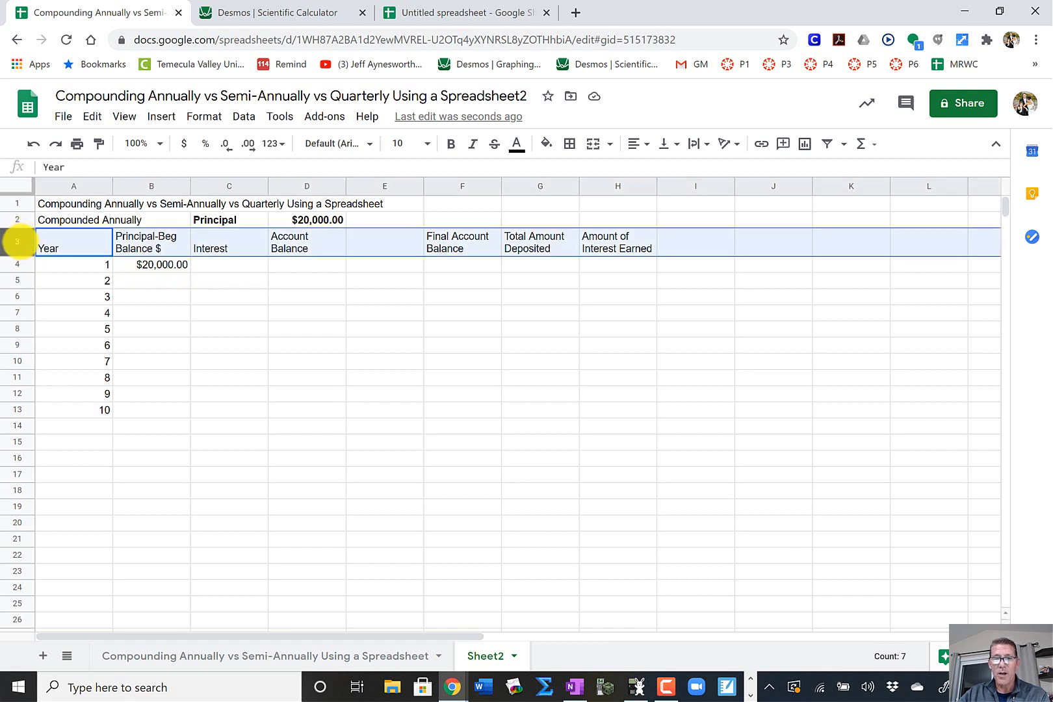
pyautogui.rightClick(17, 242)
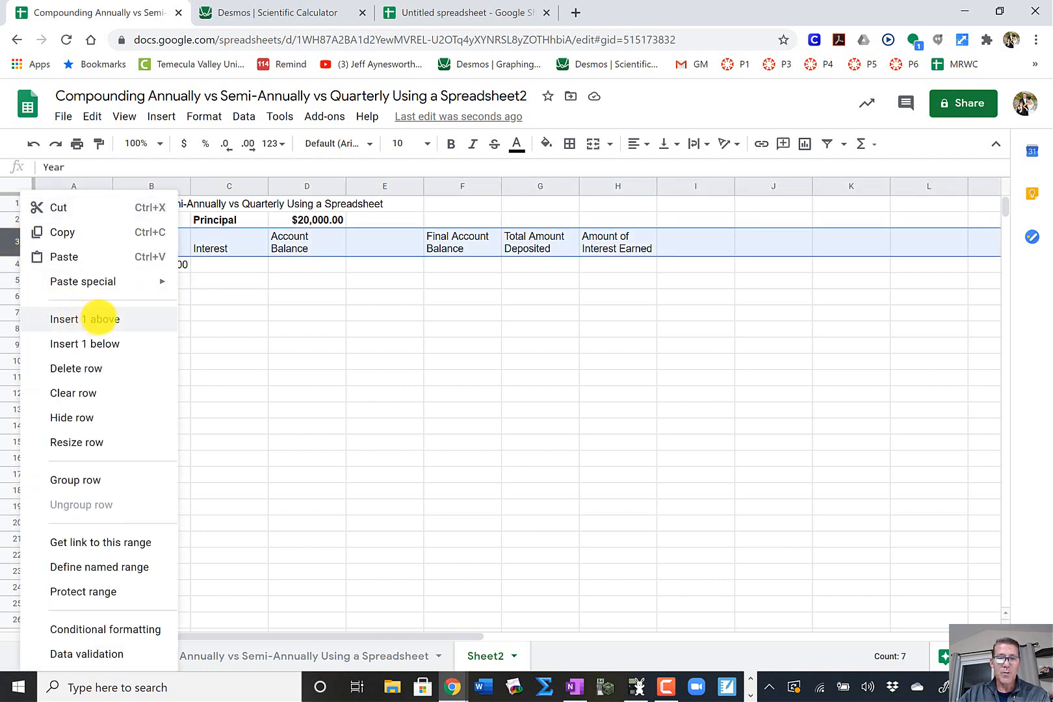
pyautogui.click(101, 318)
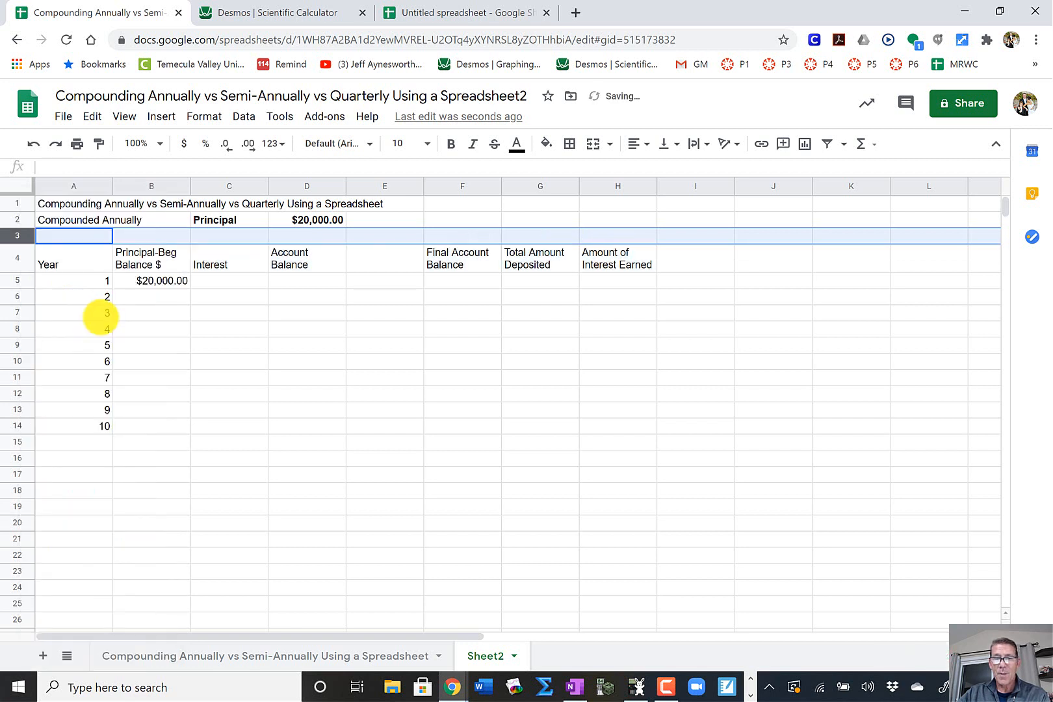
# Enter the label Interest Rate in cell C3, directly under the Principal label.
pyautogui.click(228, 235)
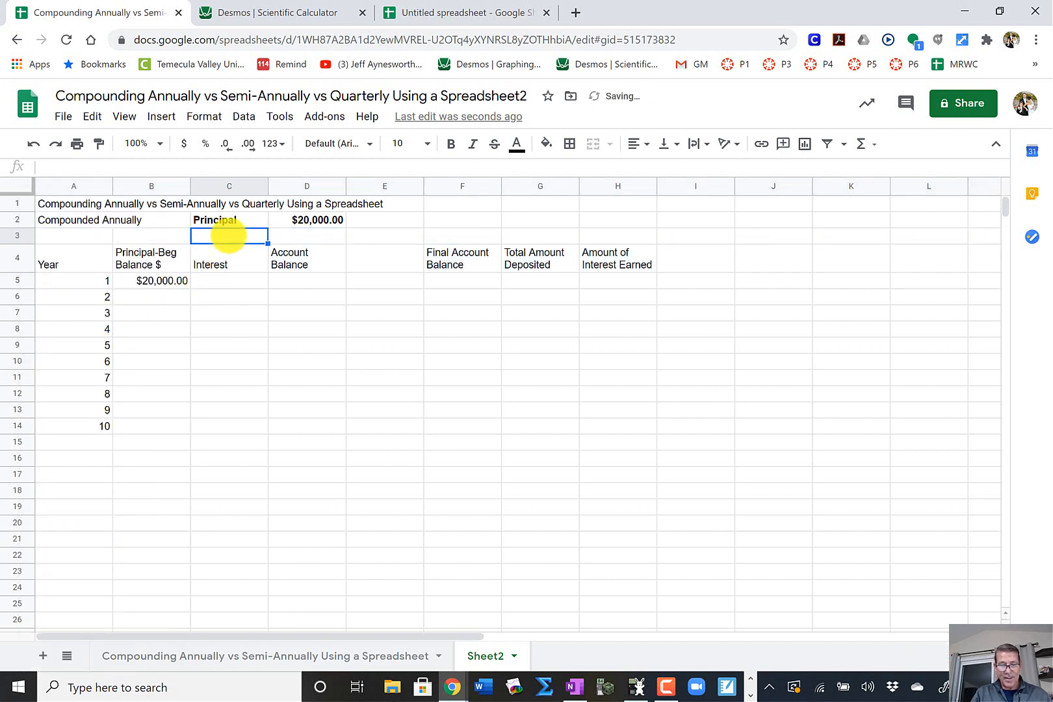
pyautogui.write('Tin')
pyautogui.press('BackSpace')
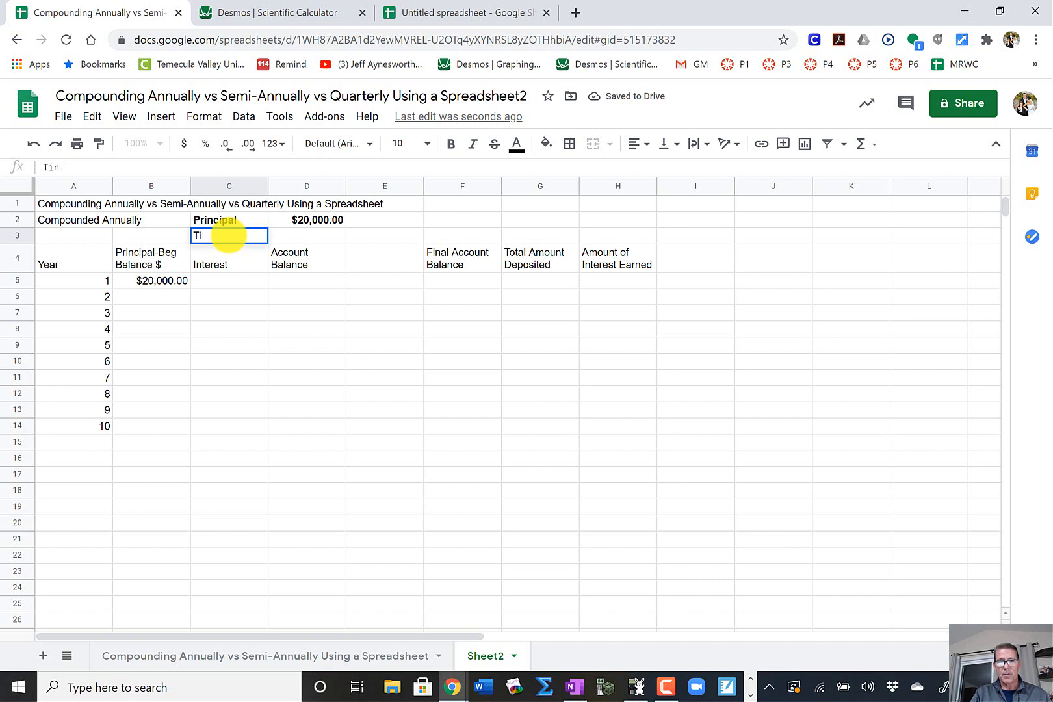
pyautogui.press('BackSpace')
pyautogui.press('BackSpace')
pyautogui.write('In')
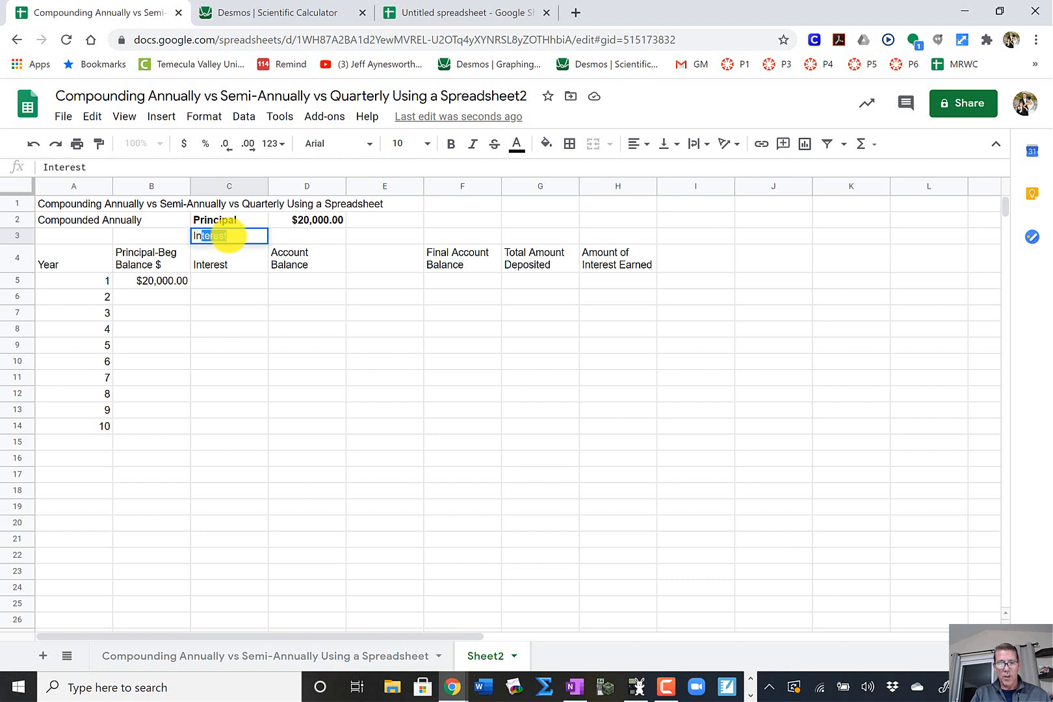
pyautogui.write('terest')
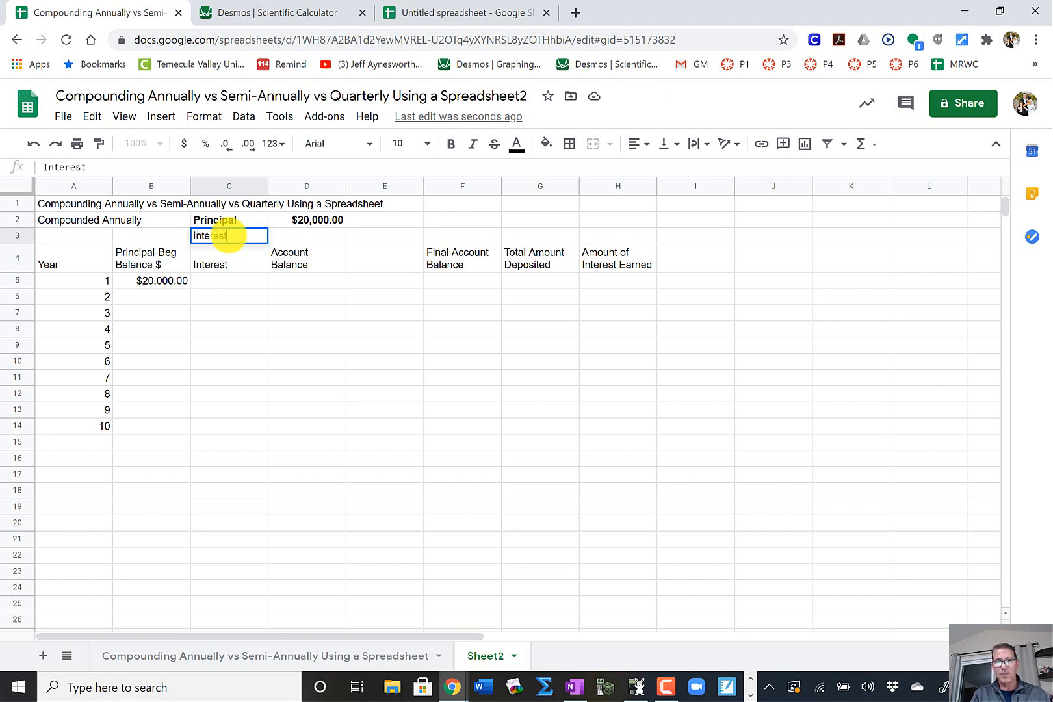
pyautogui.write(' Rate')
pyautogui.press('Tab')
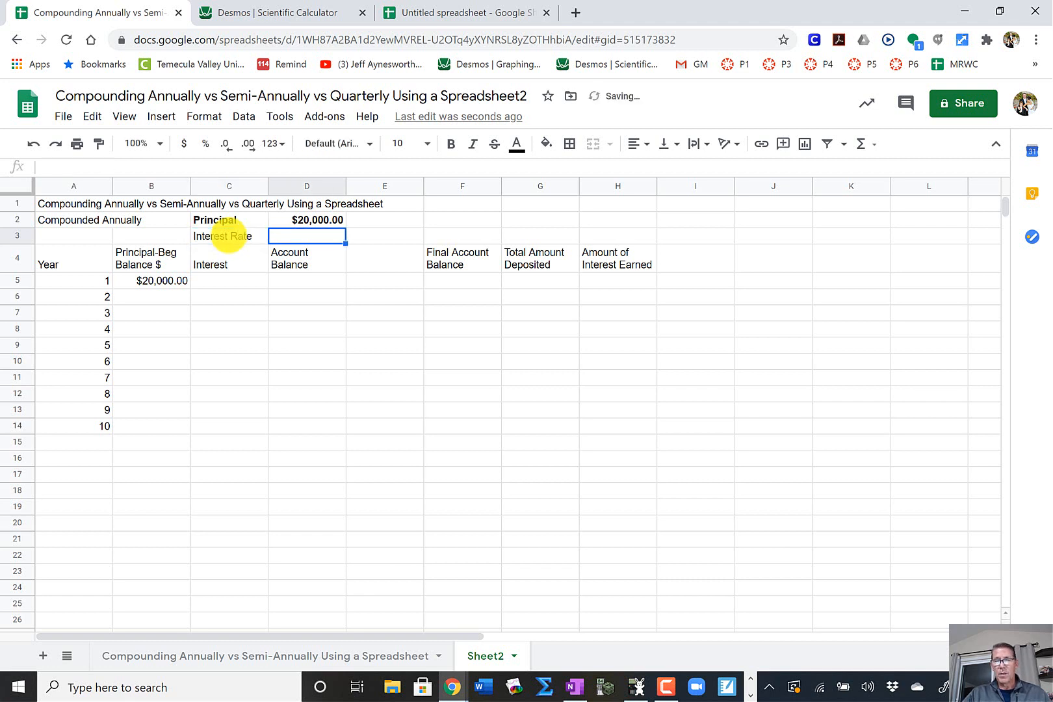
# Make the Interest Rate label and the empty cell beside it, C3:D3, bold.
pyautogui.click(223, 236)
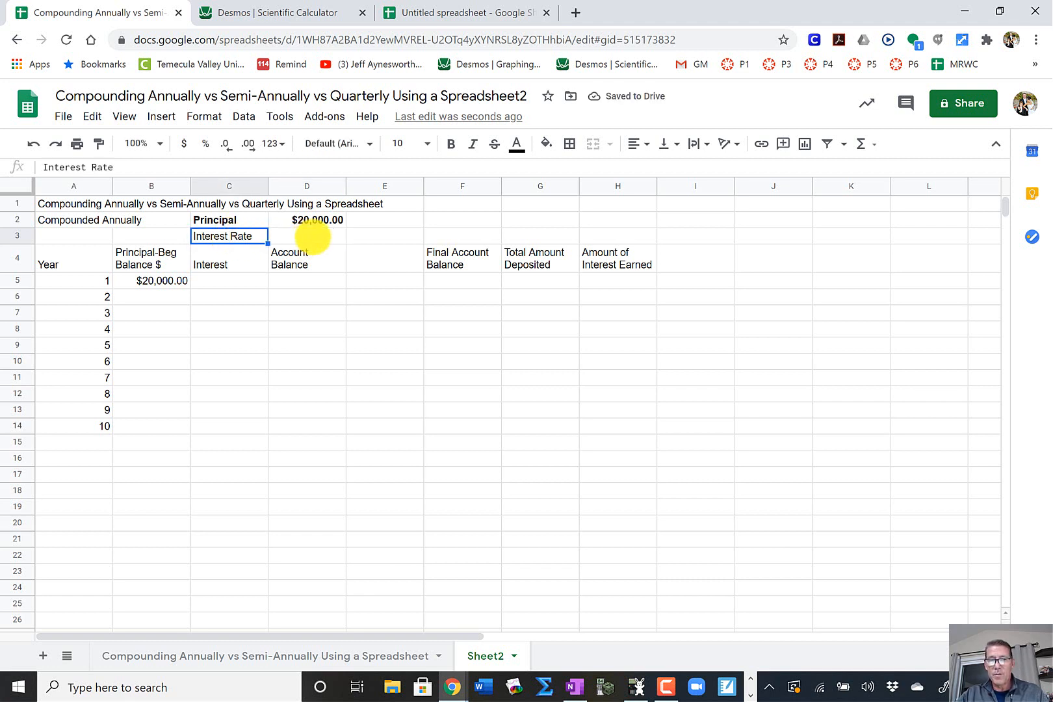
pyautogui.click(305, 235)
pyautogui.keyDown('shift'); pyautogui.click(258, 231); pyautogui.keyUp('shift')
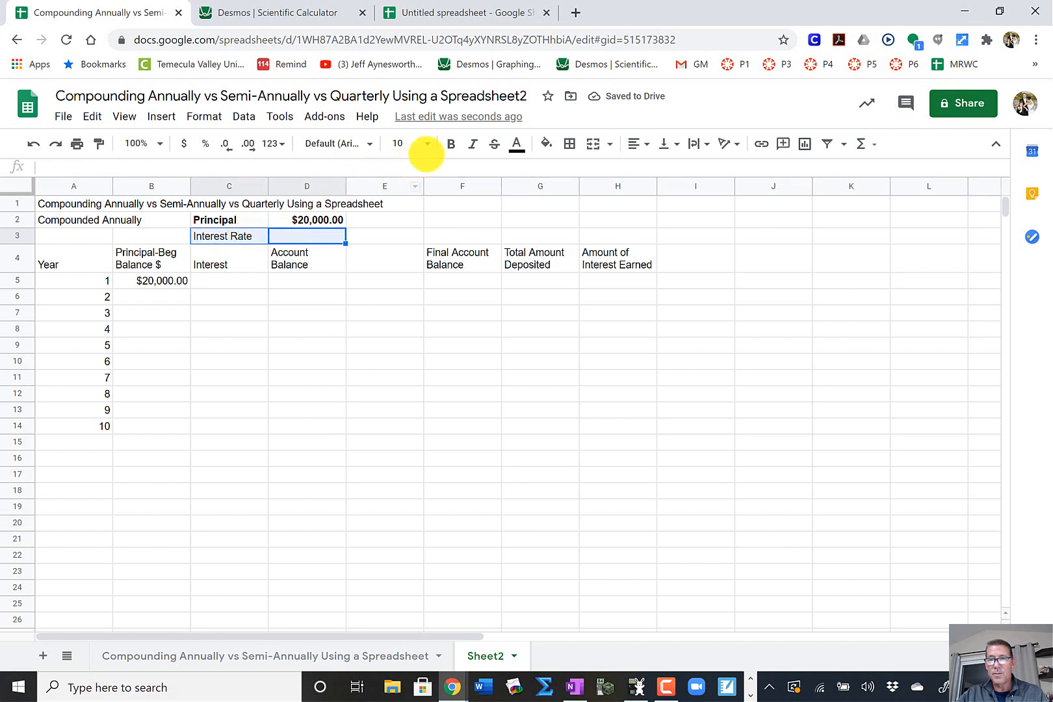
pyautogui.click(451, 143)
pyautogui.click(364, 236)
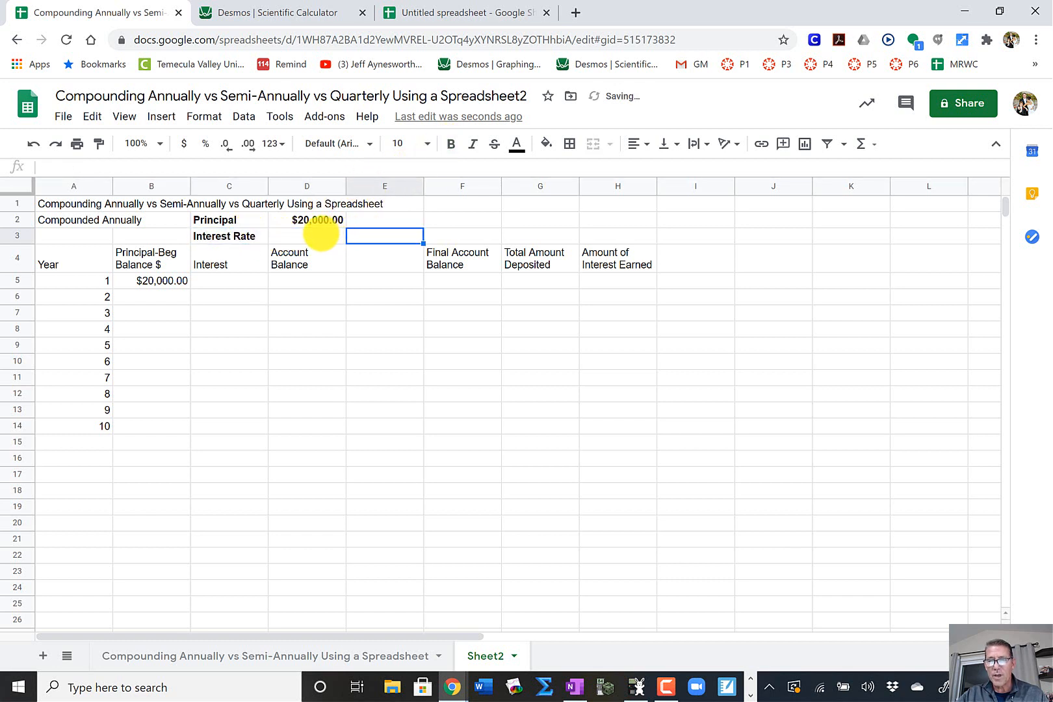
# Look up the interest rate in the OneNote compounding notes and, back in the spreadsheet, enter 6 in cell D3.
pyautogui.click(321, 235)
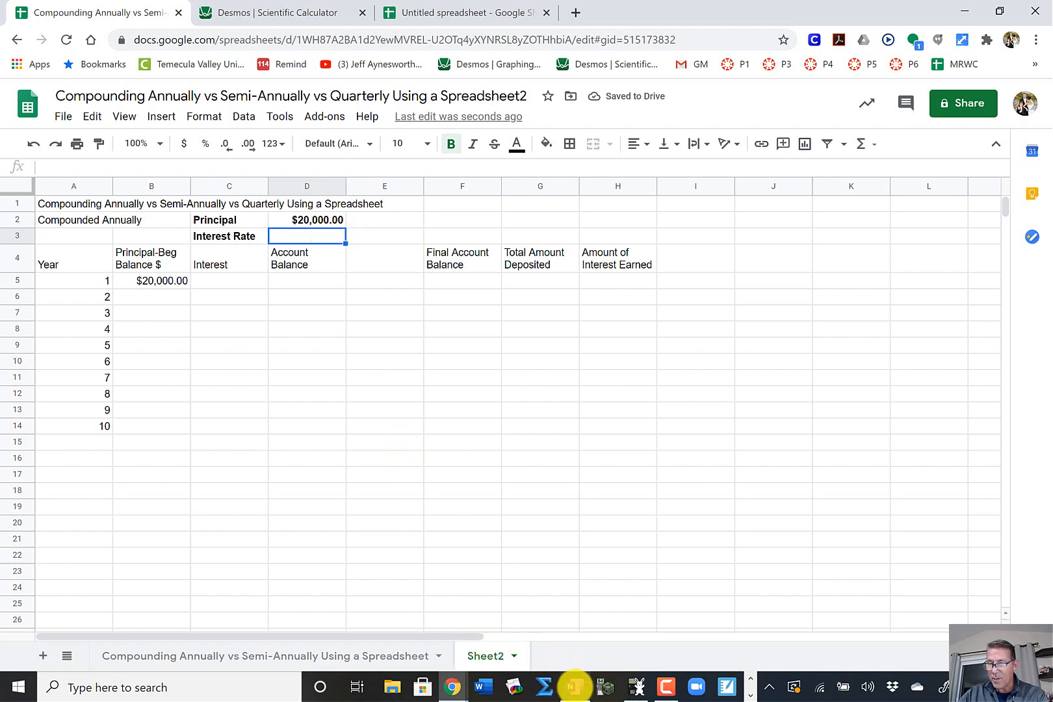
pyautogui.click(573, 686)
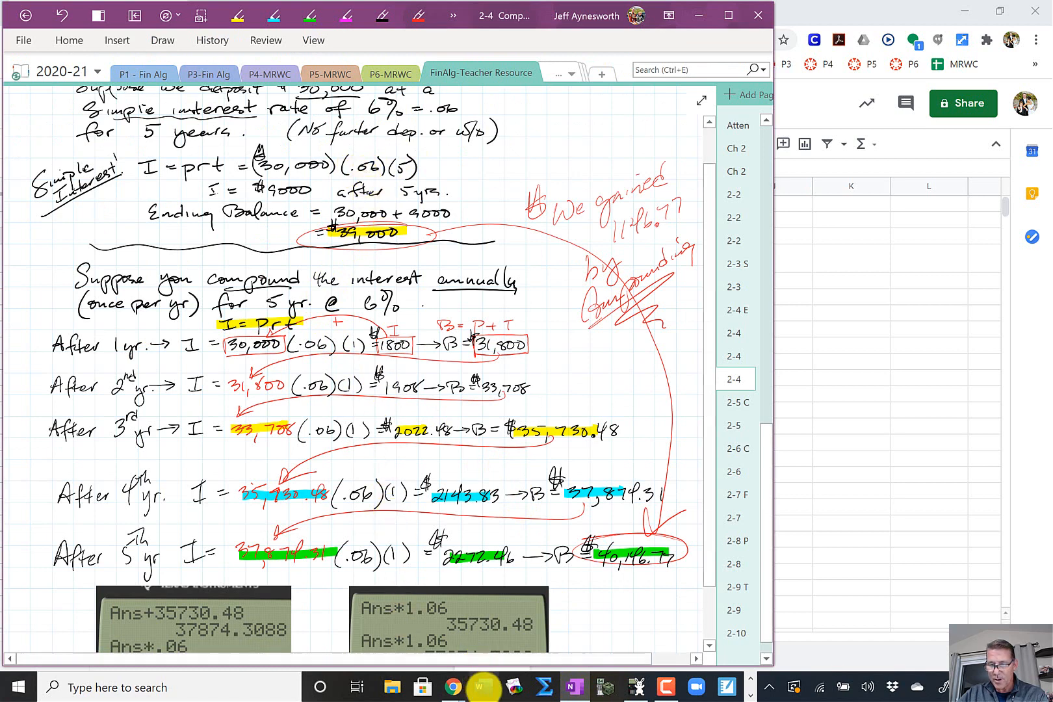
pyautogui.moveTo(452, 685)
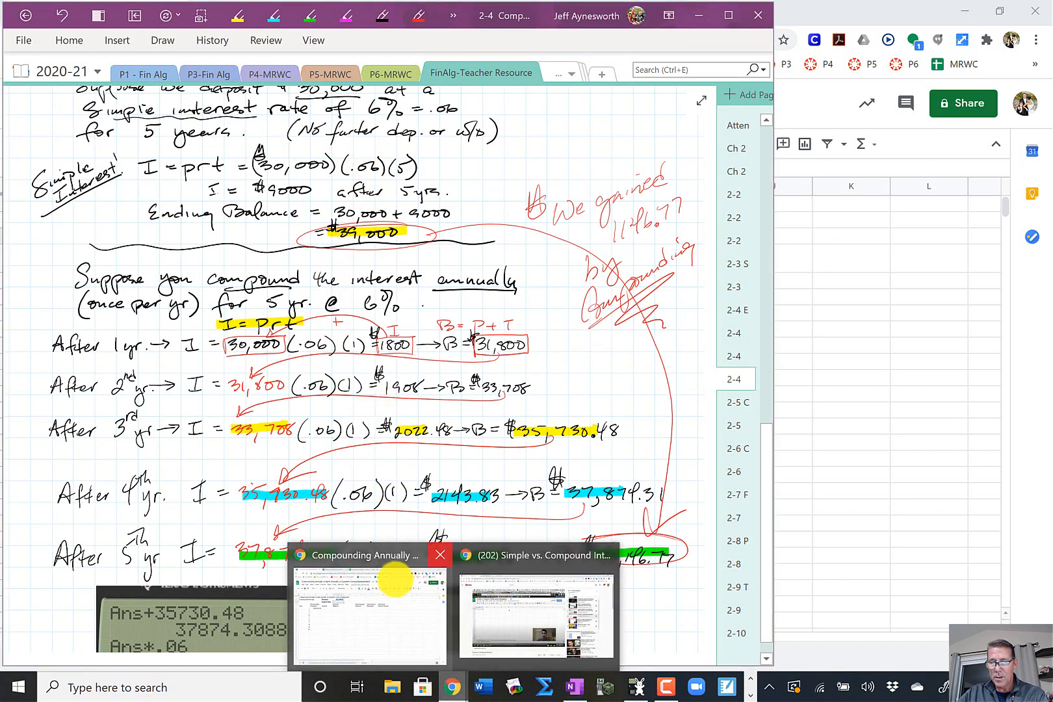
pyautogui.click(373, 617)
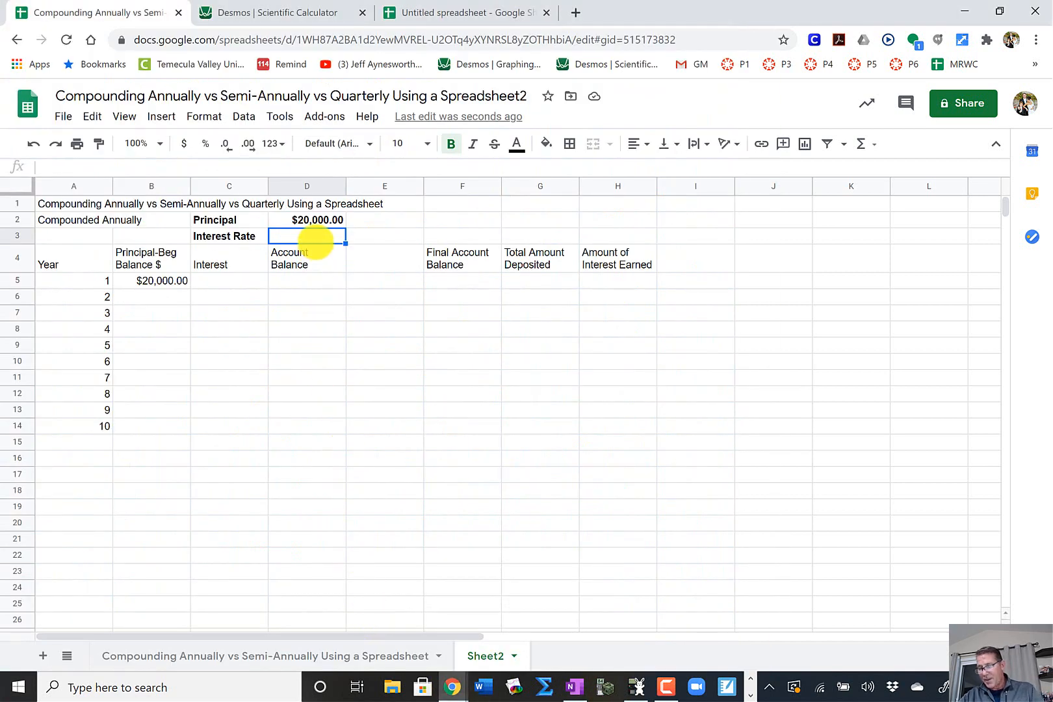
pyautogui.write('6')
pyautogui.click(385, 234)
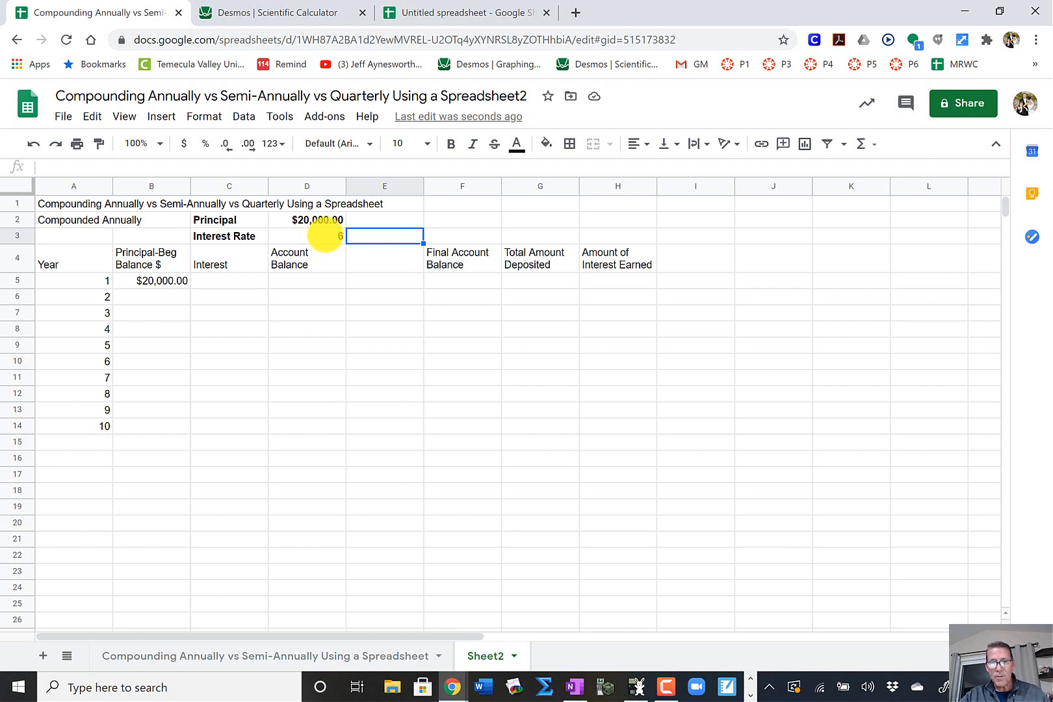
pyautogui.click(325, 237)
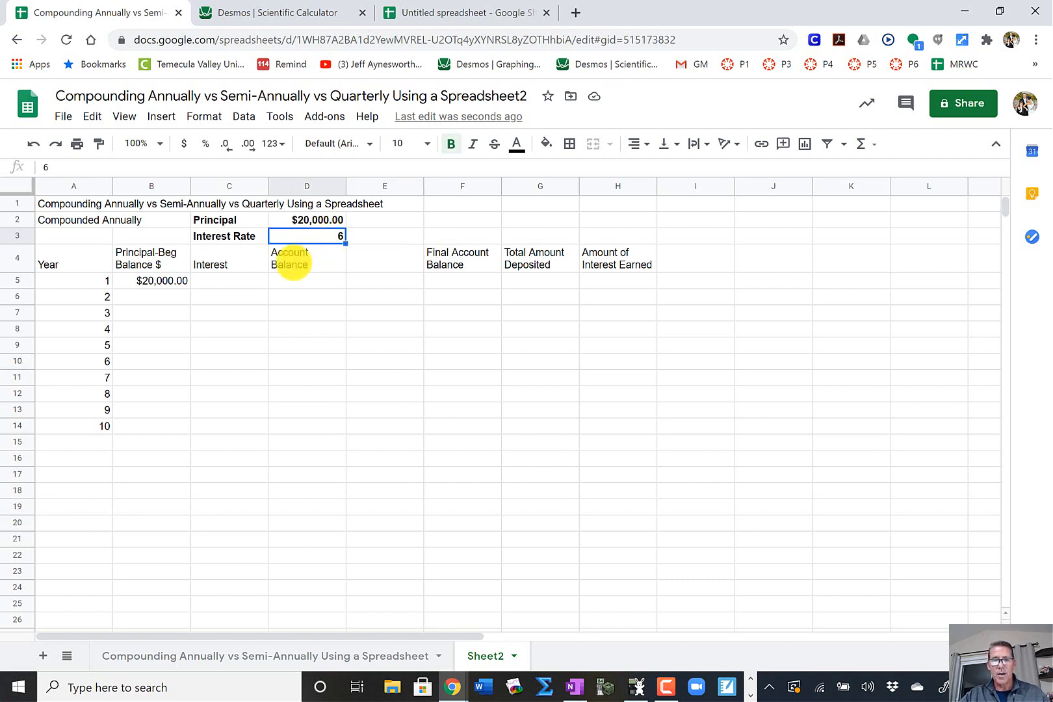
# Format the annual table's value cells B5:H14 as currency.
pyautogui.click(166, 281)
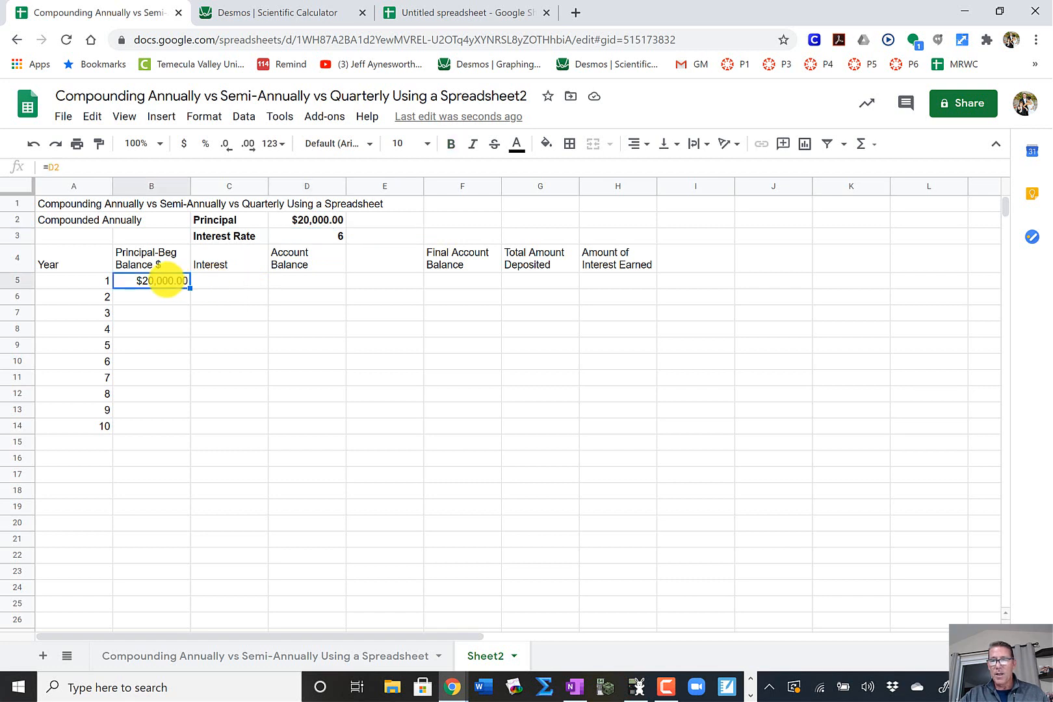
pyautogui.moveTo(166, 281); pyautogui.dragTo(599, 423)
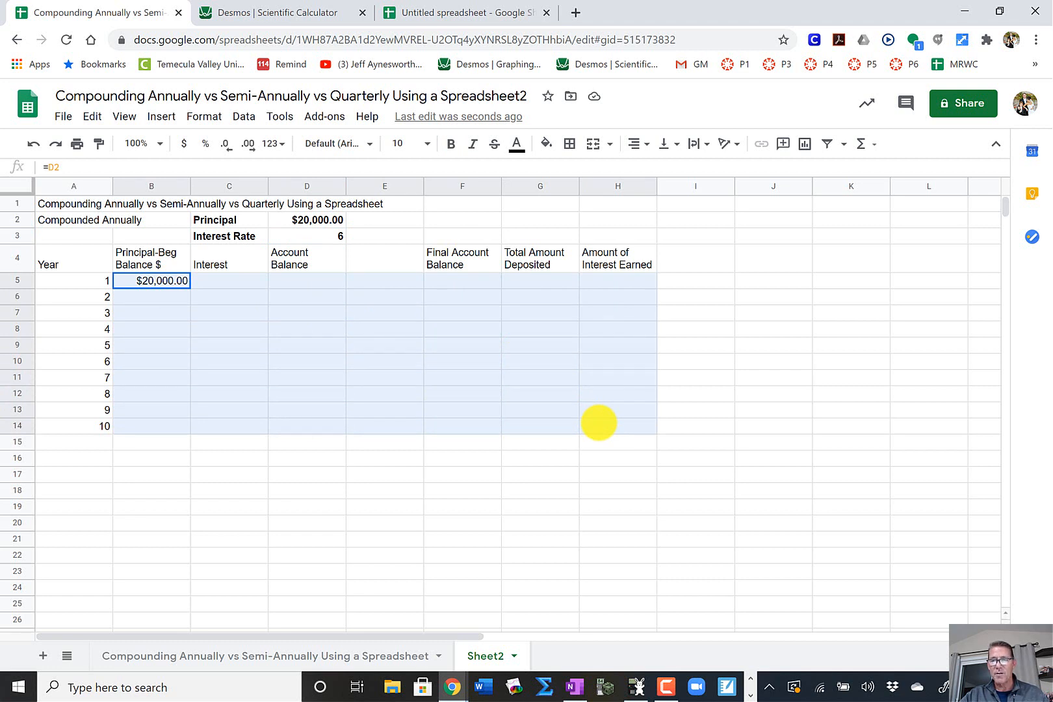
pyautogui.click(520, 363)
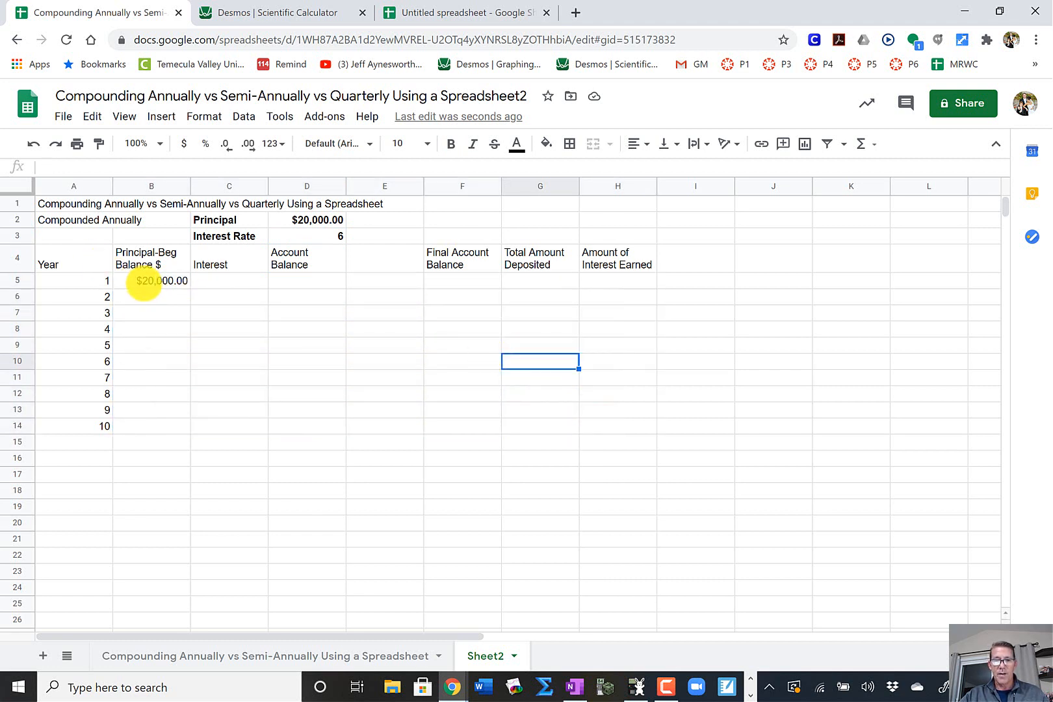
pyautogui.click(146, 281)
pyautogui.moveTo(153, 278); pyautogui.dragTo(606, 423)
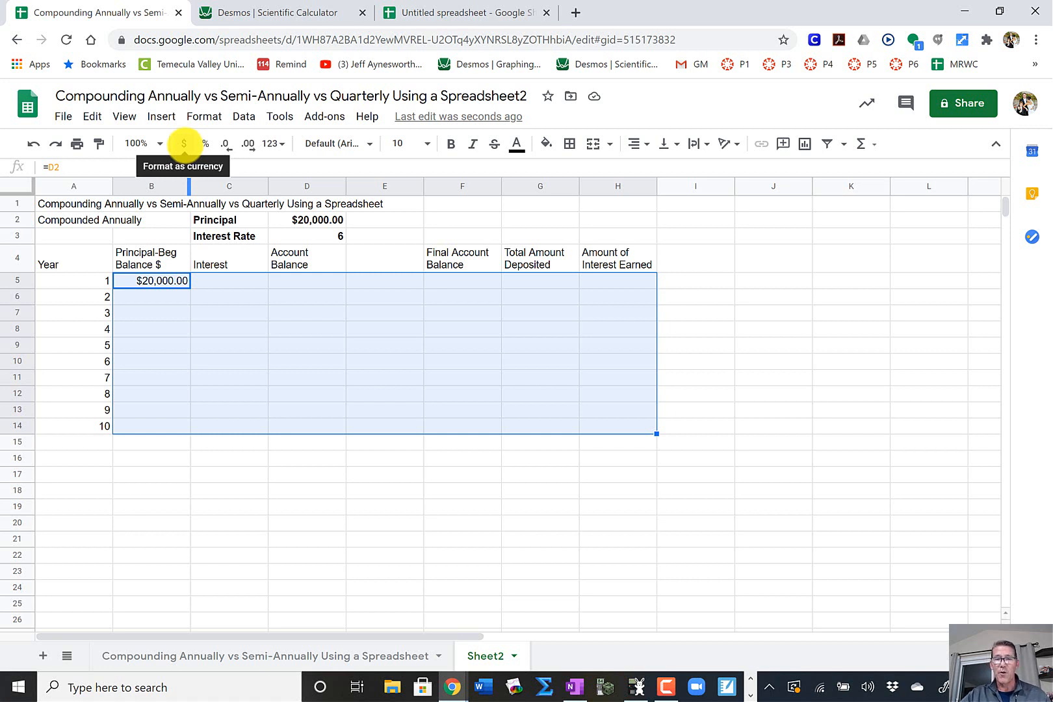
pyautogui.click(184, 145)
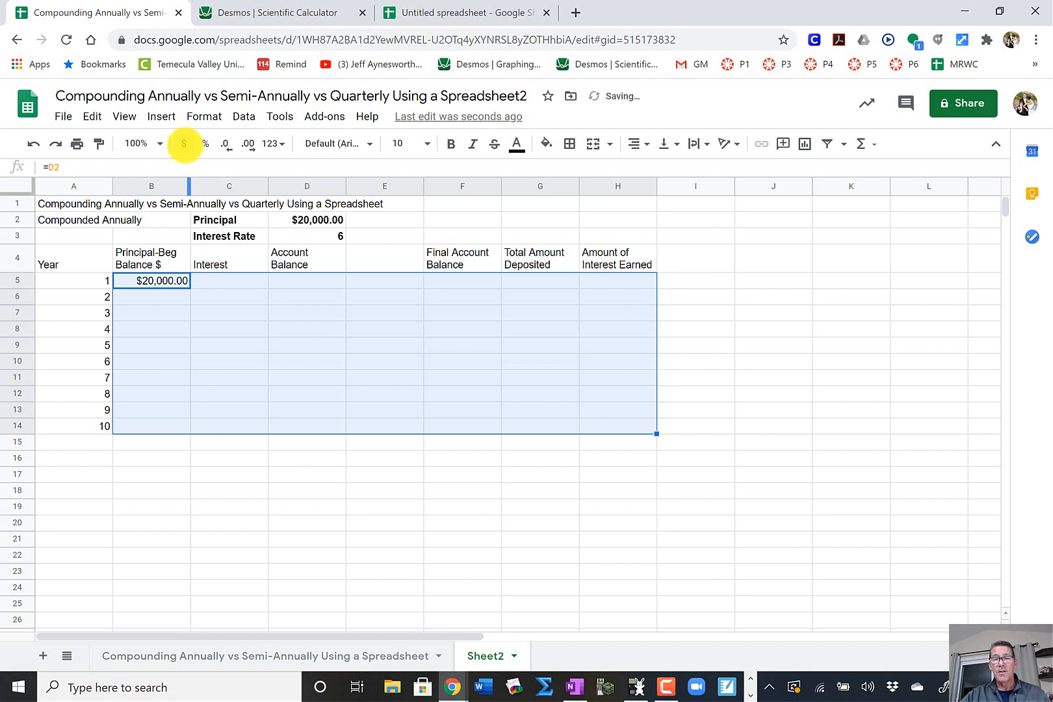
pyautogui.click(294, 296)
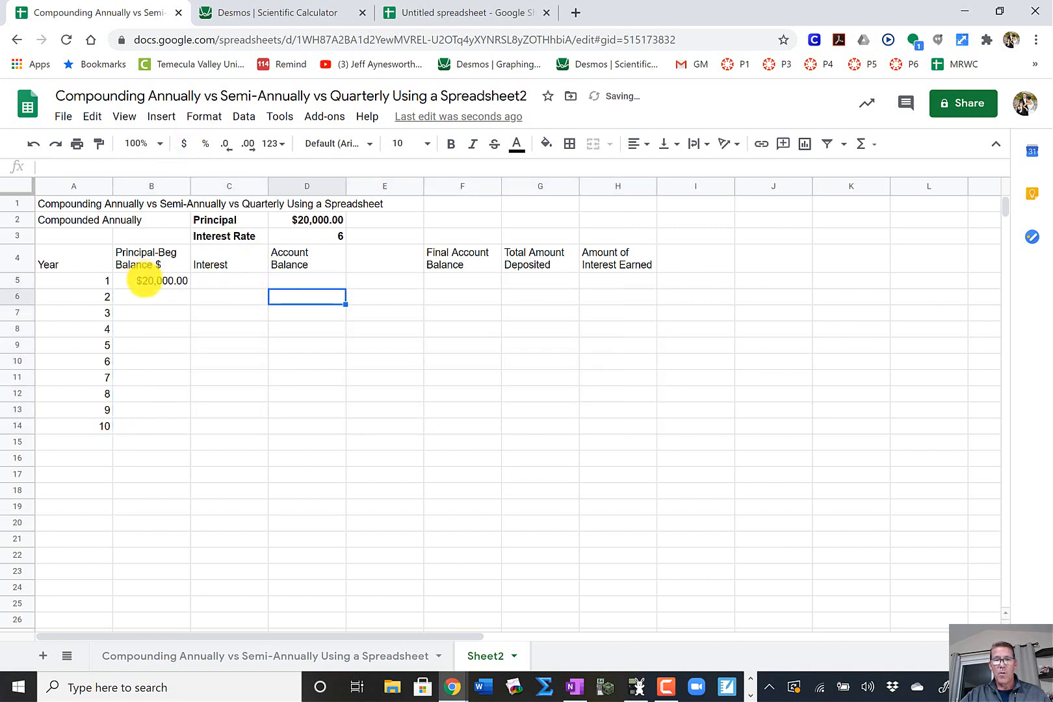
pyautogui.click(144, 283)
pyautogui.moveTo(144, 283); pyautogui.dragTo(616, 431)
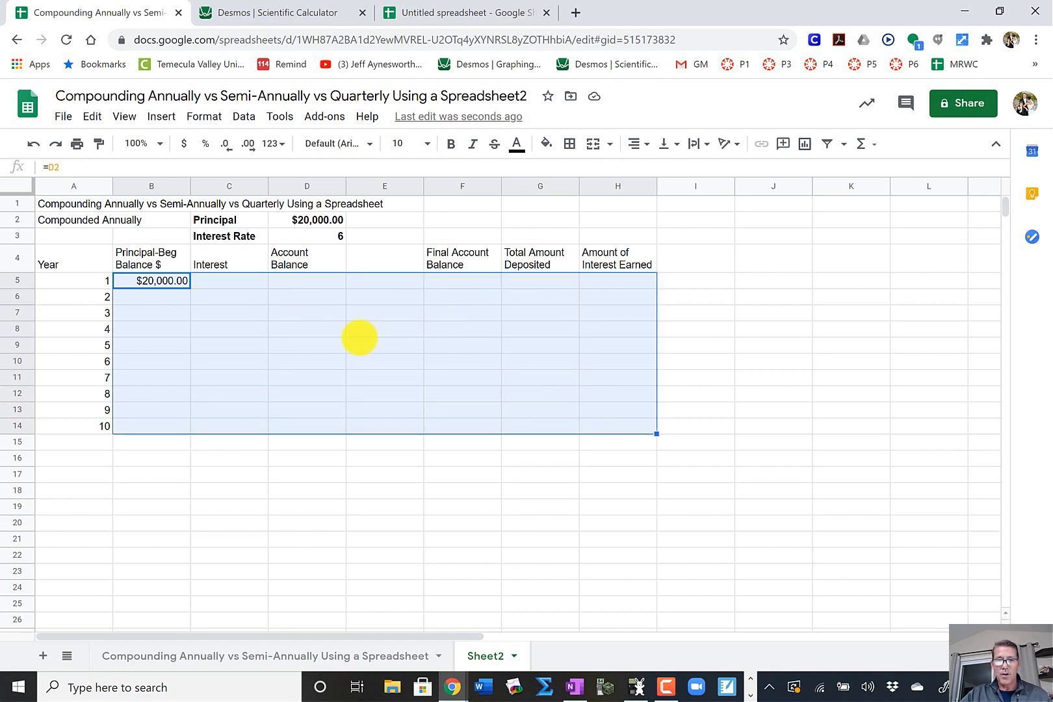
pyautogui.click(184, 143)
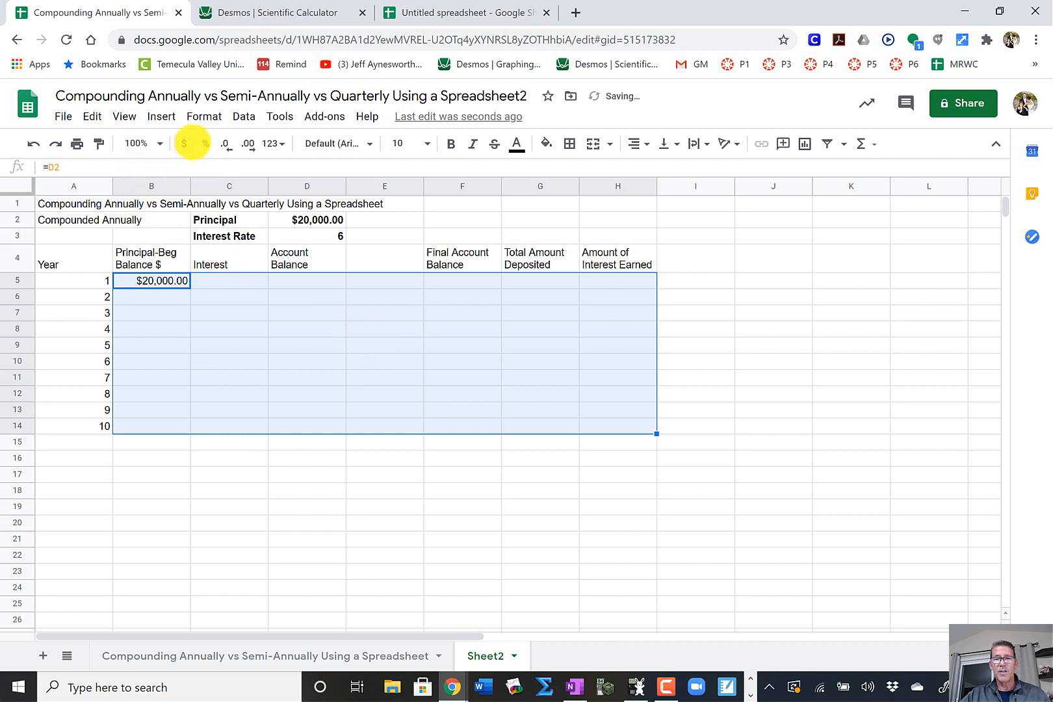
pyautogui.click(364, 240)
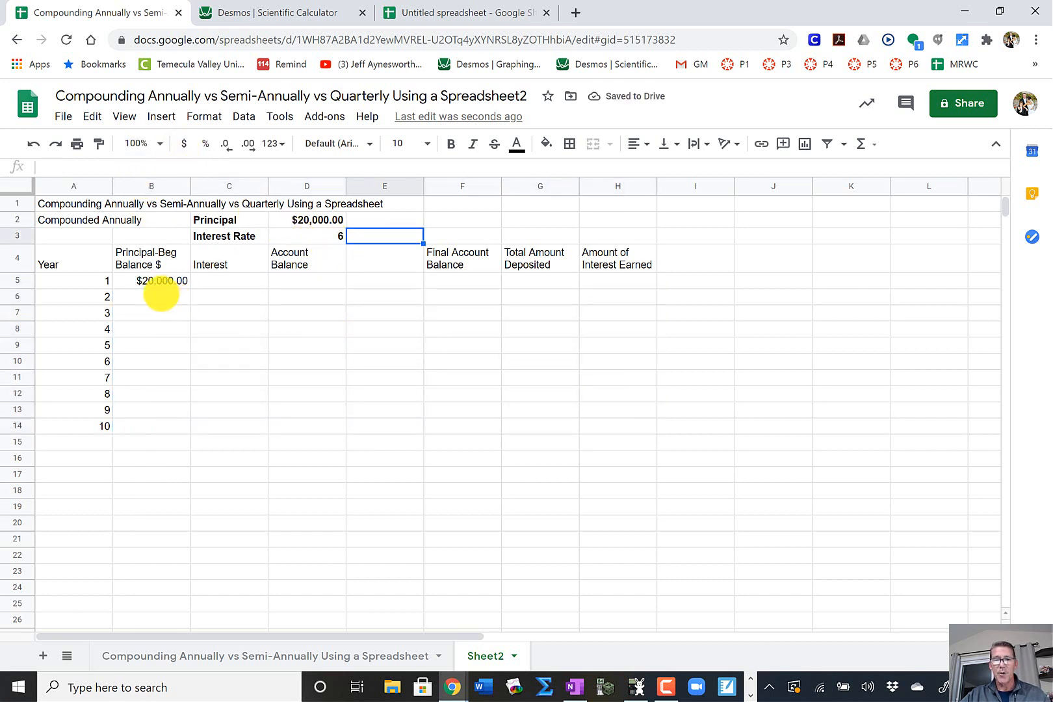
# Set the principal in cell D2 to 30000 and check year 1's beginning balance in cell B5.
pyautogui.click(160, 296)
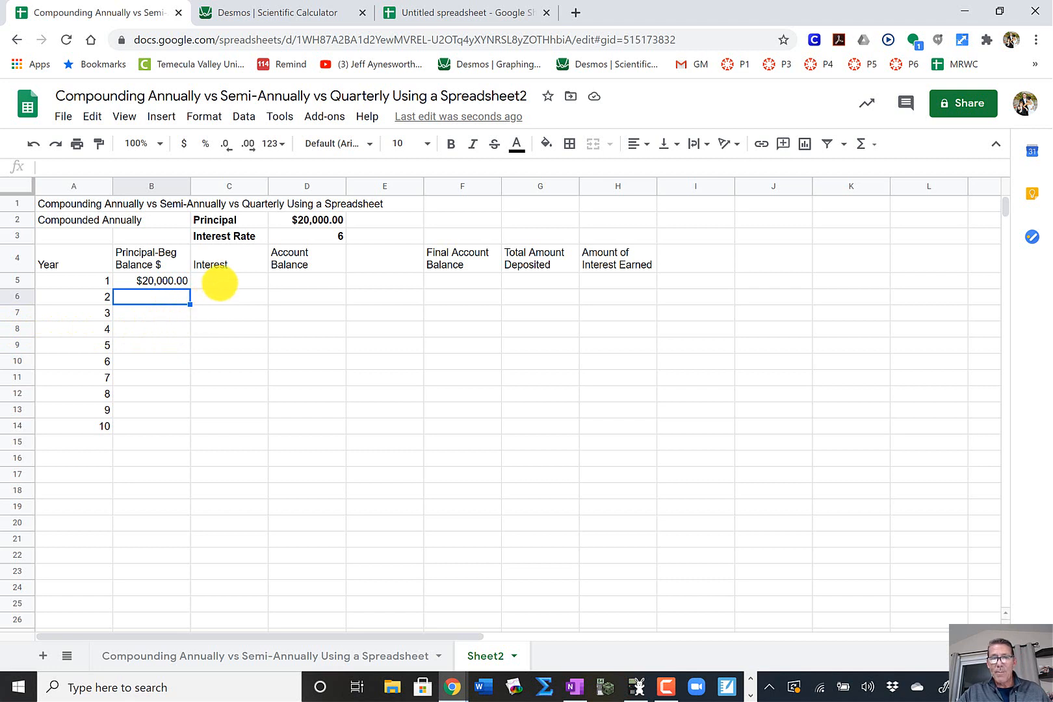
pyautogui.click(225, 280)
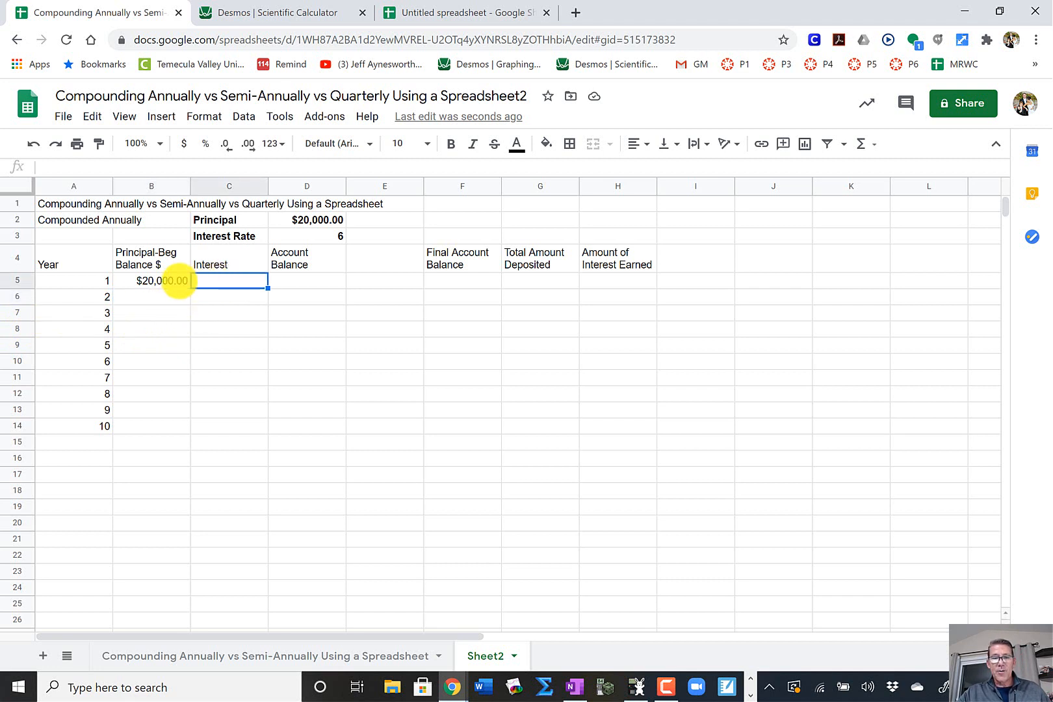
pyautogui.click(328, 219)
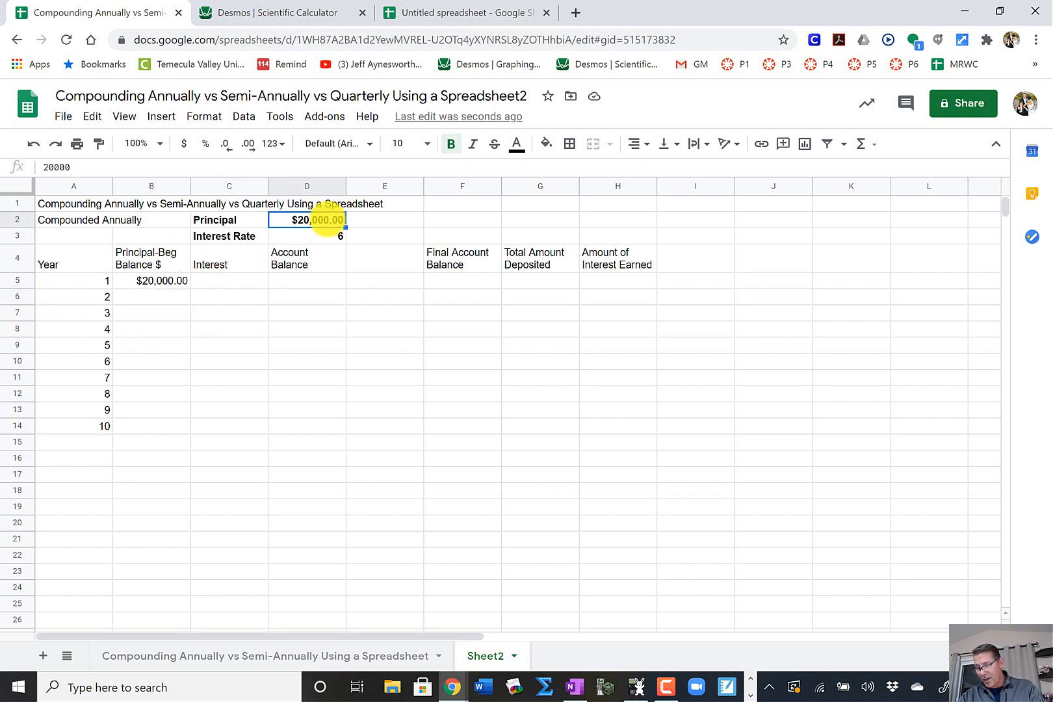
pyautogui.write('30000')
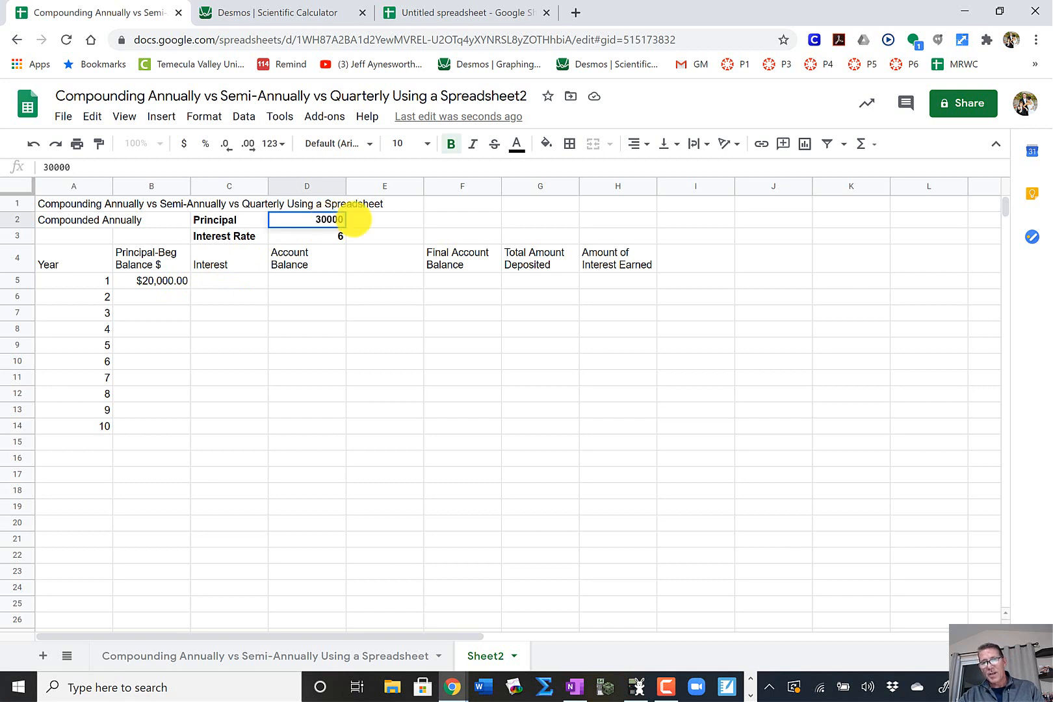
pyautogui.click(356, 220)
pyautogui.click(172, 282)
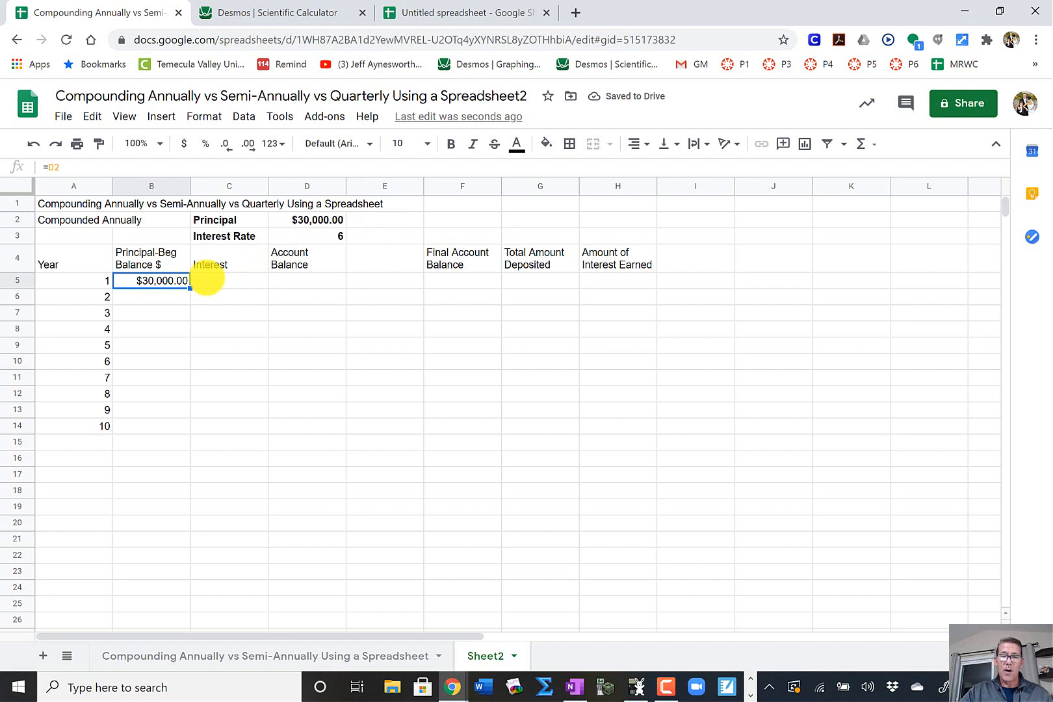
# Extend the Interest column header in cell C4 to read "Interest, I=prt".
pyautogui.click(202, 280)
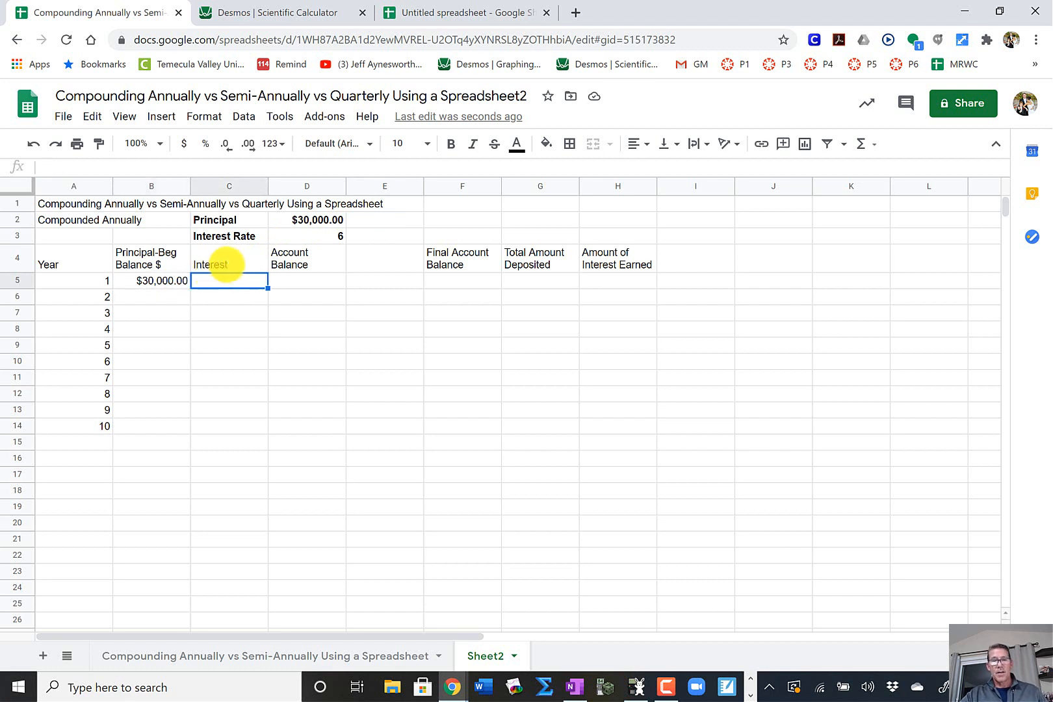
pyautogui.click(229, 263)
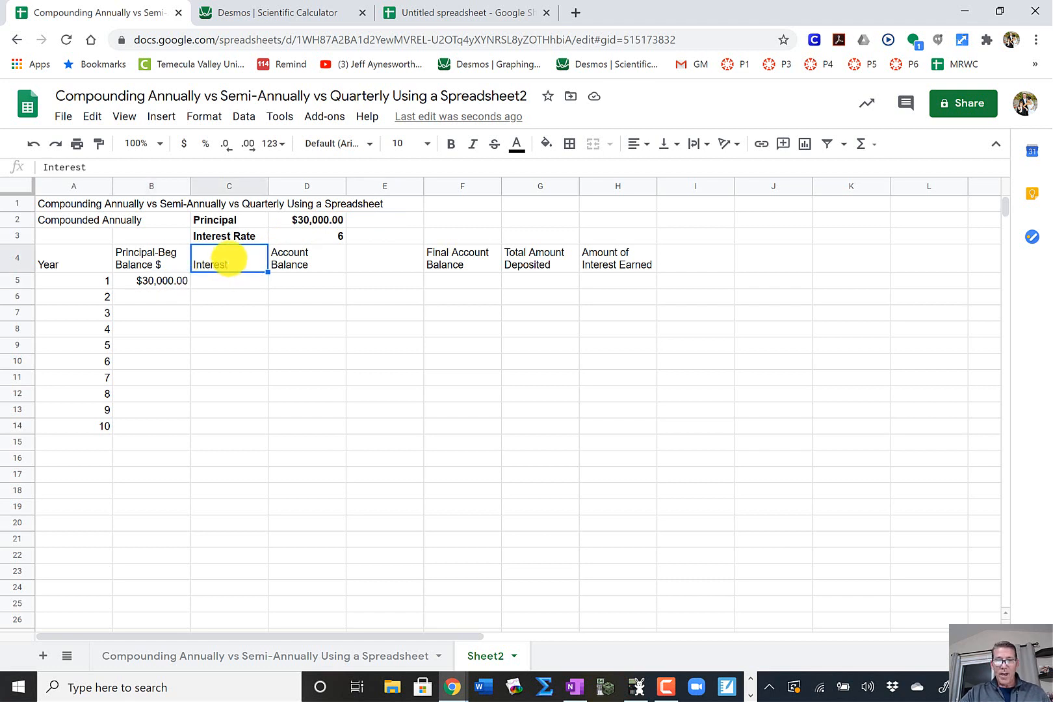
pyautogui.click(94, 169)
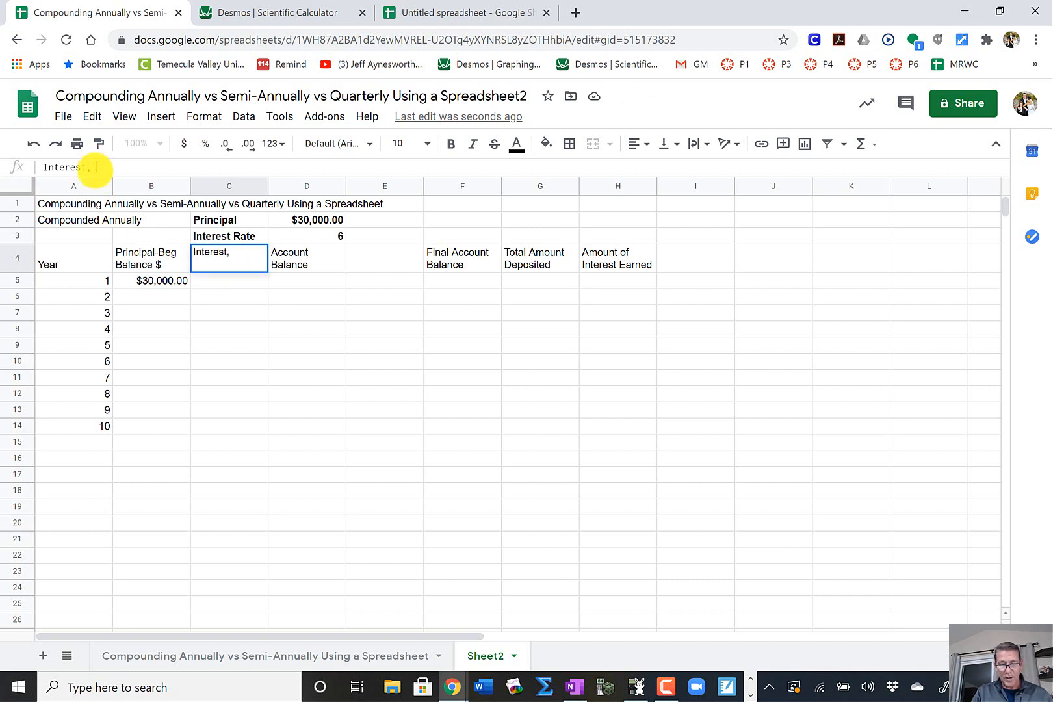
pyautogui.write('I=prt')
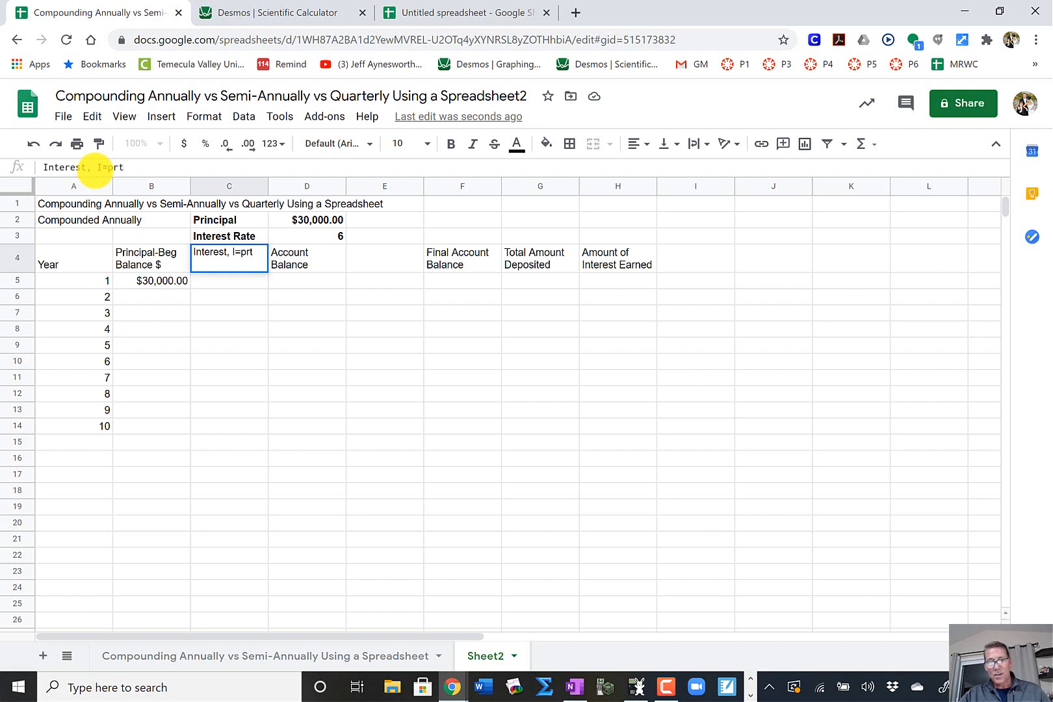
pyautogui.press('Return')
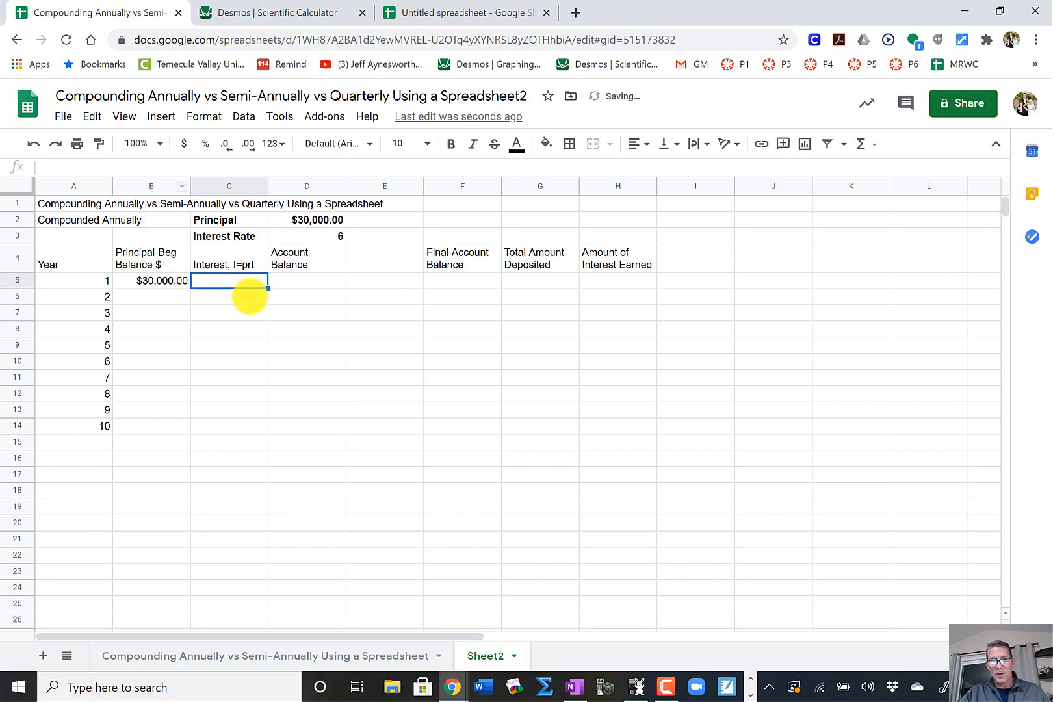
# Make all the column headers in row 4 bold.
pyautogui.click(243, 267)
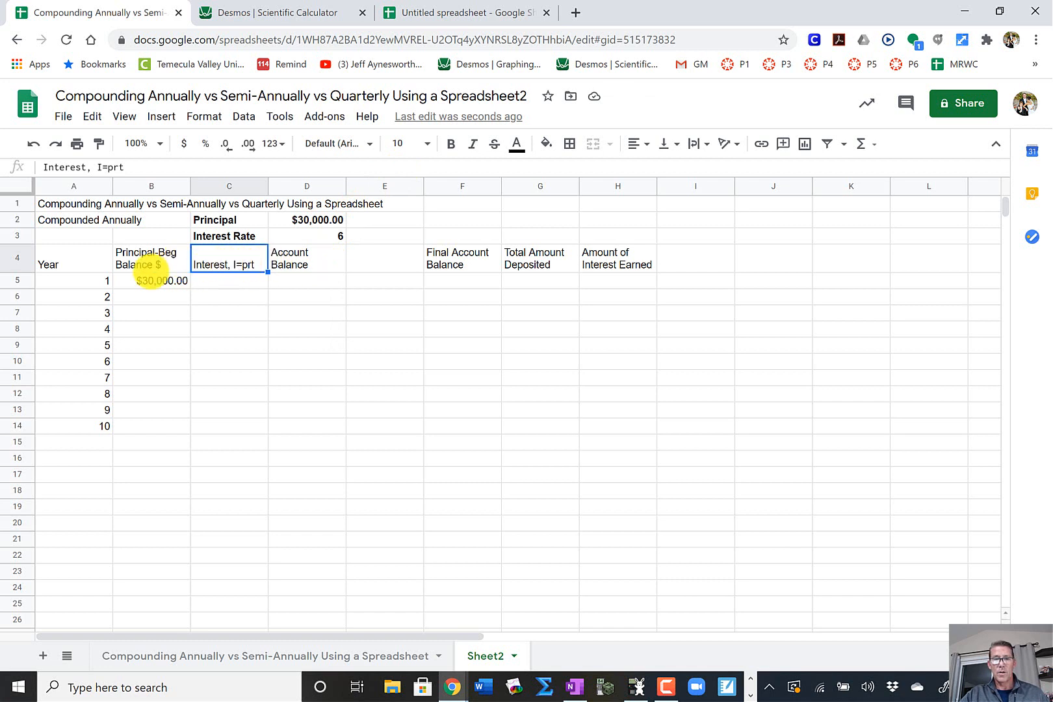
pyautogui.click(15, 258)
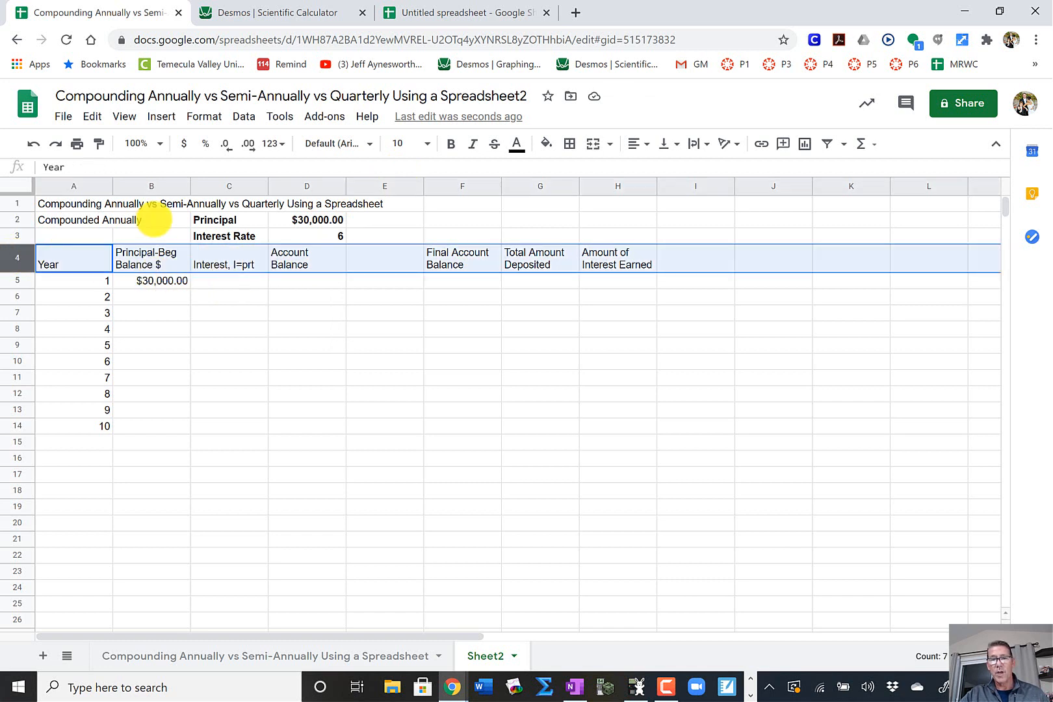
pyautogui.click(451, 144)
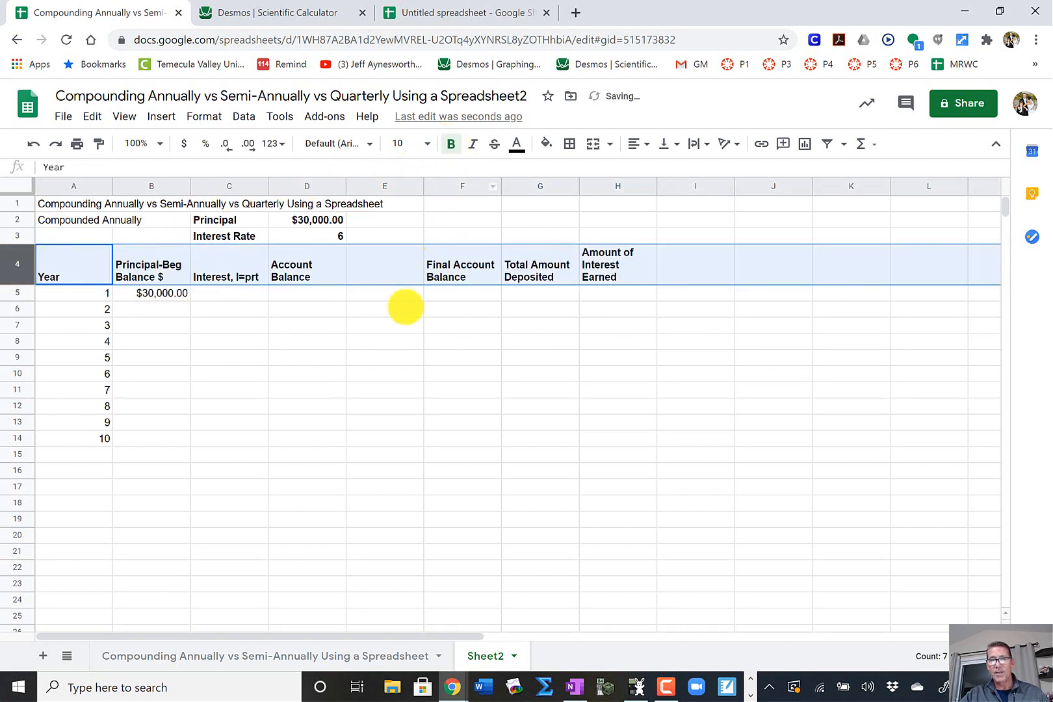
pyautogui.click(403, 308)
pyautogui.click(252, 327)
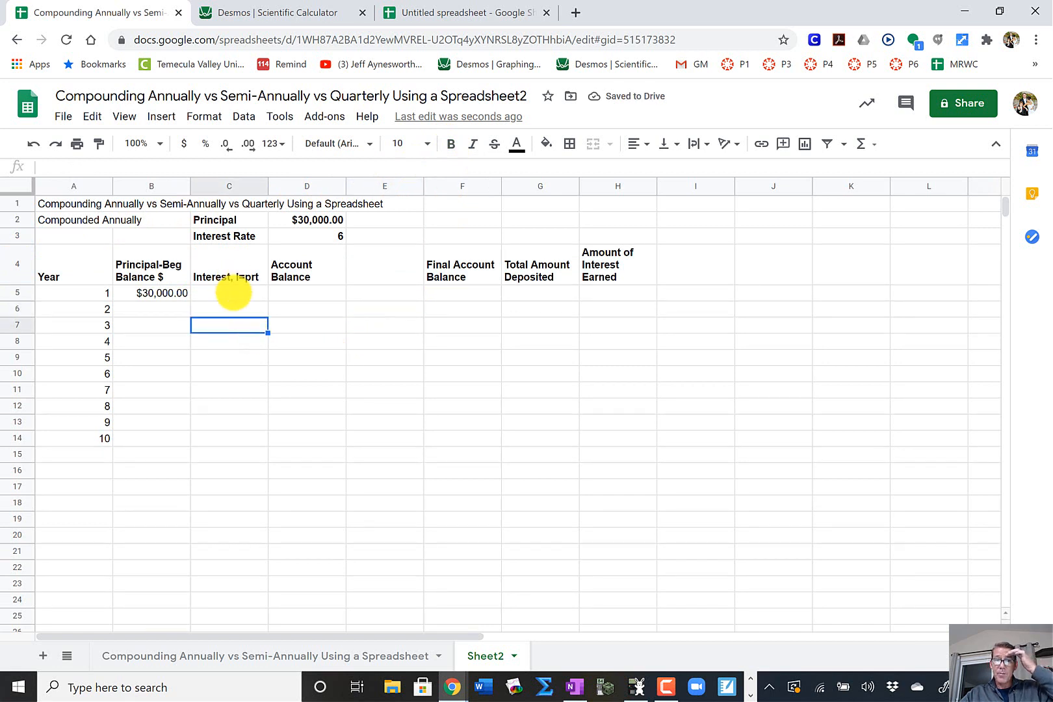
pyautogui.click(233, 294)
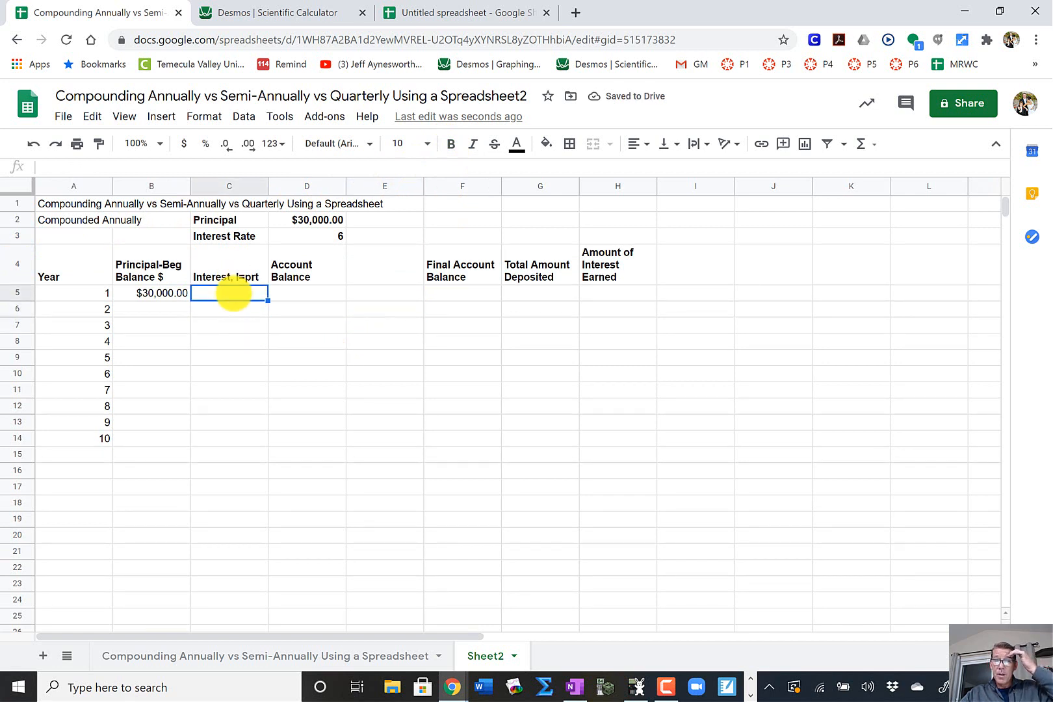
# Make the sheet title in row 1 bold.
pyautogui.click(17, 203)
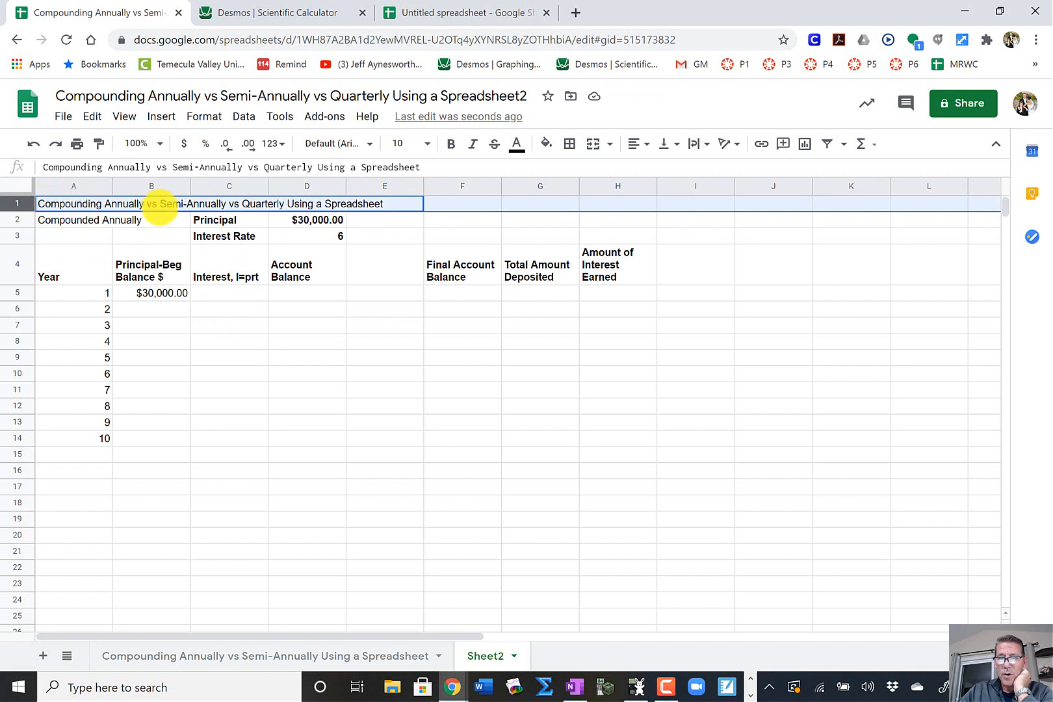
pyautogui.click(450, 143)
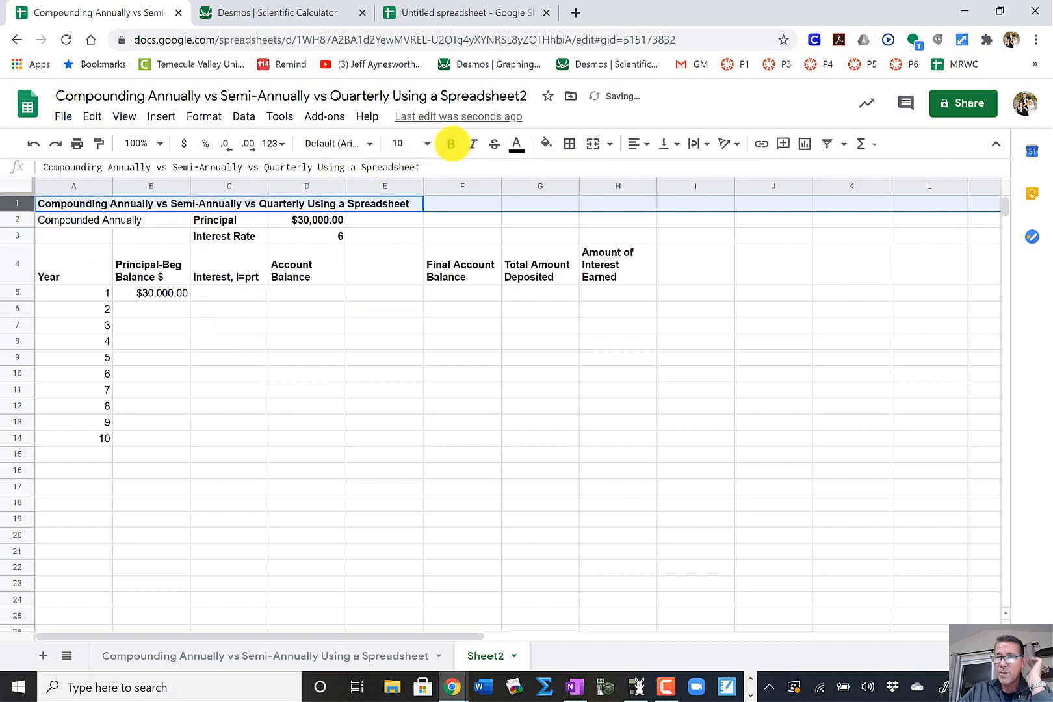
# Try font sizes 14 and 12 on the title in row 1.
pyautogui.click(427, 143)
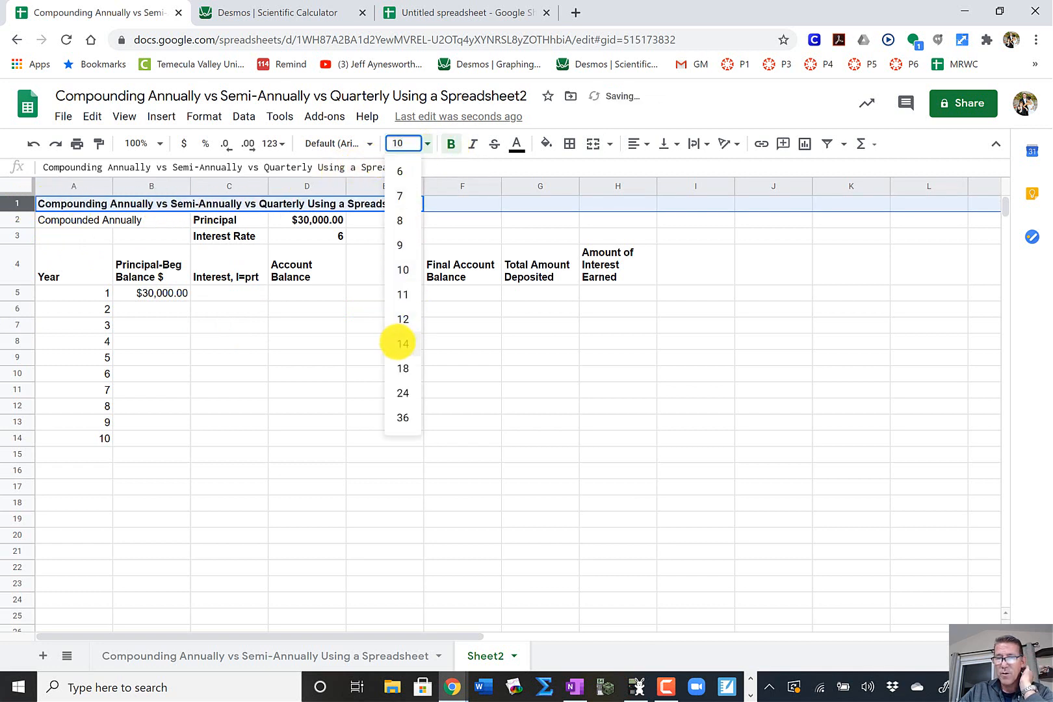
pyautogui.click(401, 343)
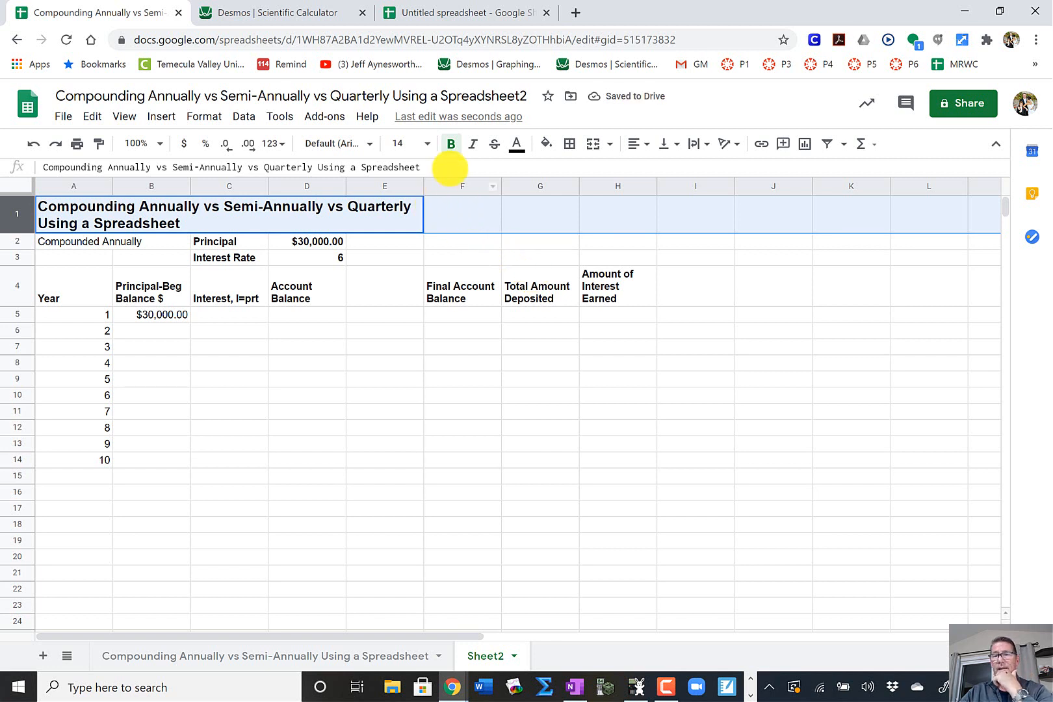
pyautogui.click(427, 144)
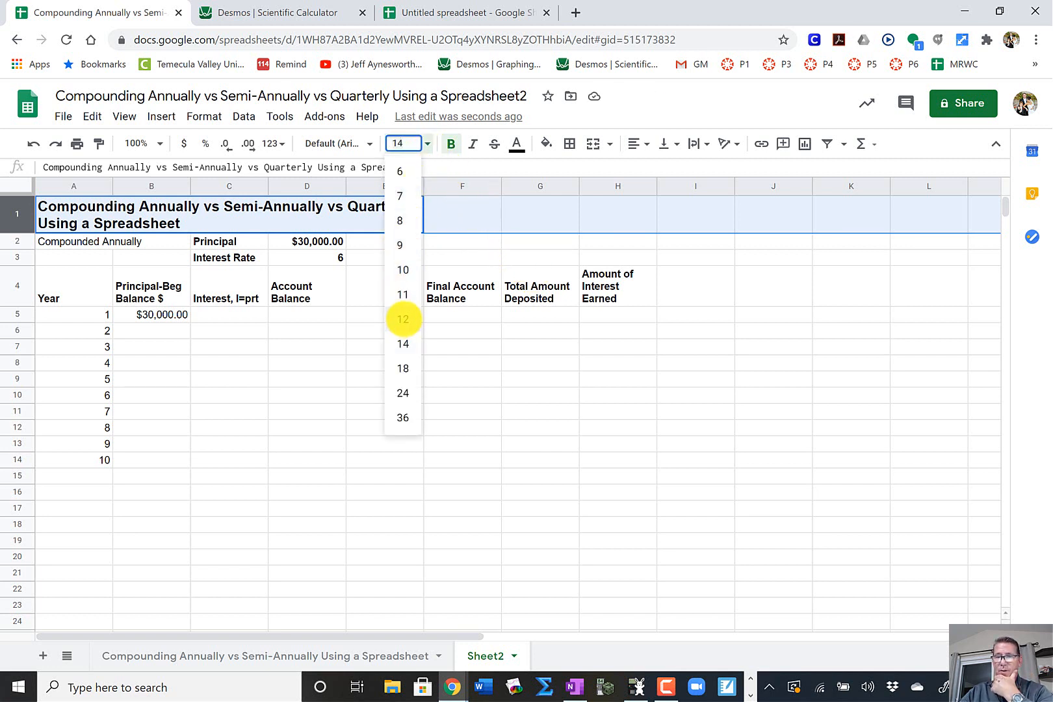
pyautogui.click(401, 318)
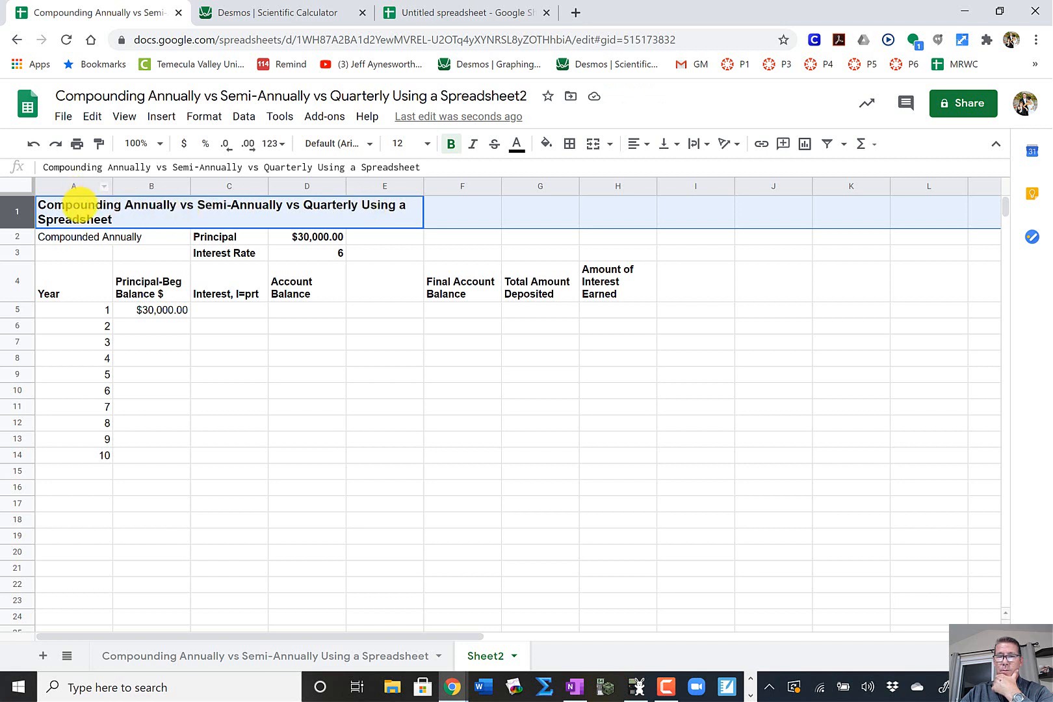
# Try extending the merged title cell across row 1 to column J, and undo the duplicated title.
pyautogui.click(81, 206)
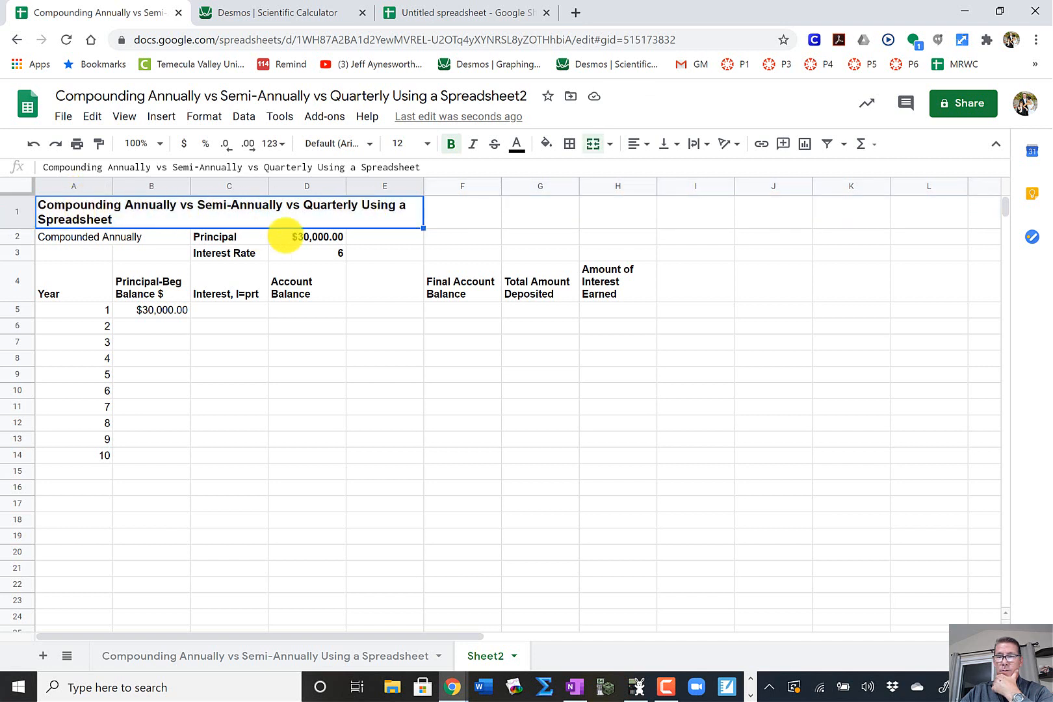
pyautogui.moveTo(423, 227); pyautogui.dragTo(520, 174)
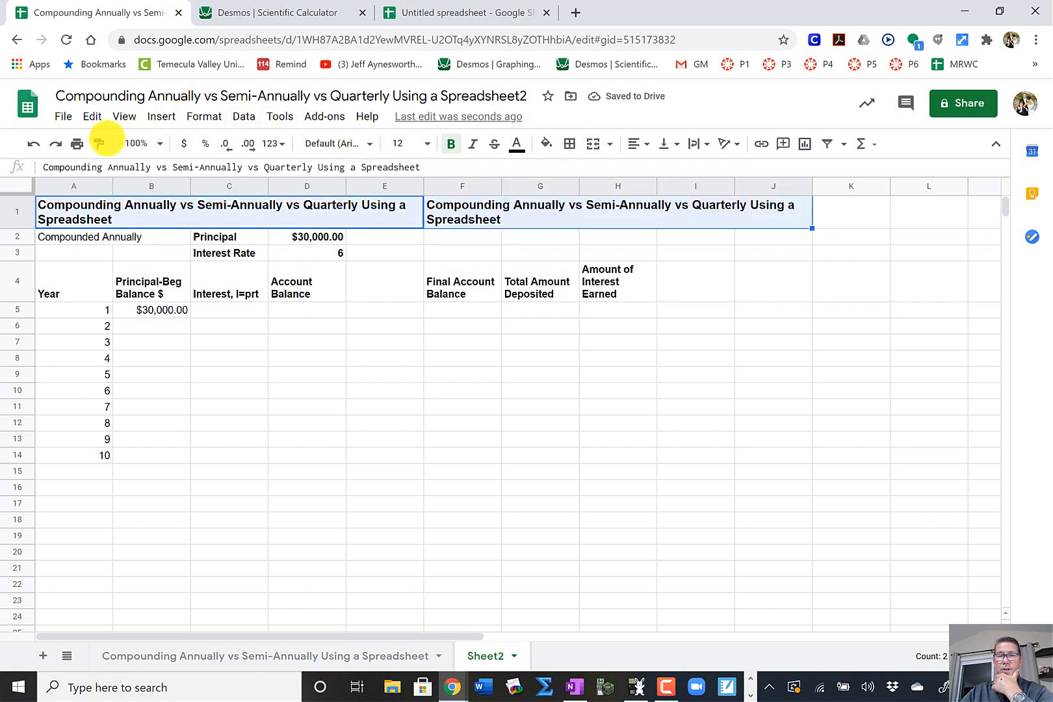
pyautogui.click(33, 144)
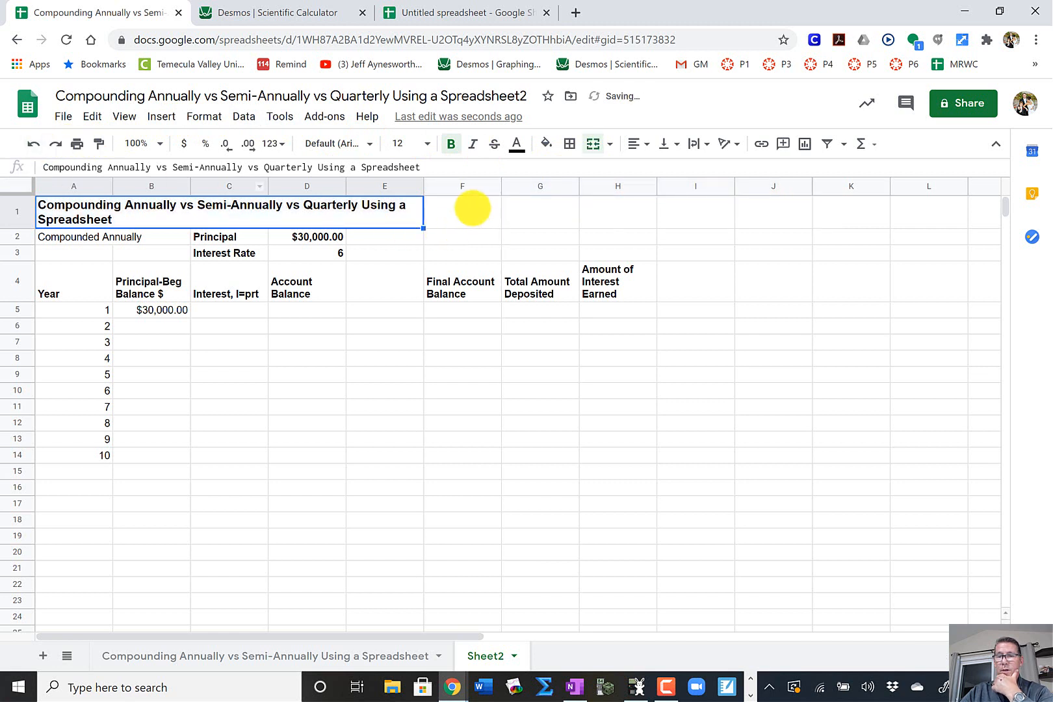
# Set the title's font size in row 1 to 10.
pyautogui.click(470, 207)
pyautogui.click(351, 207)
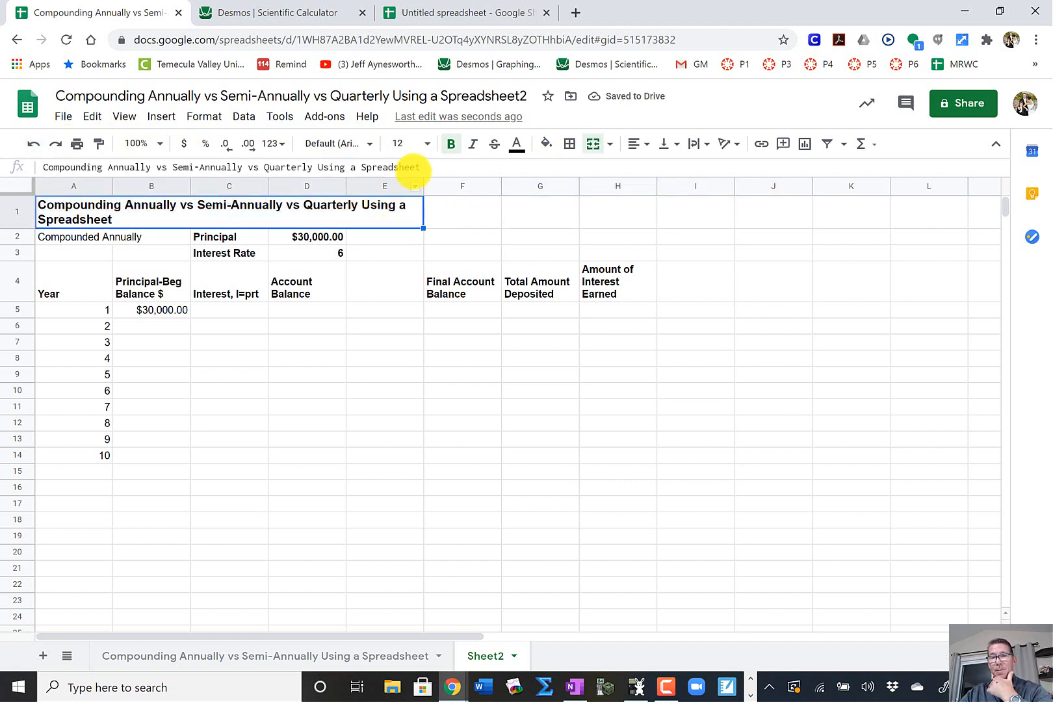
pyautogui.click(427, 144)
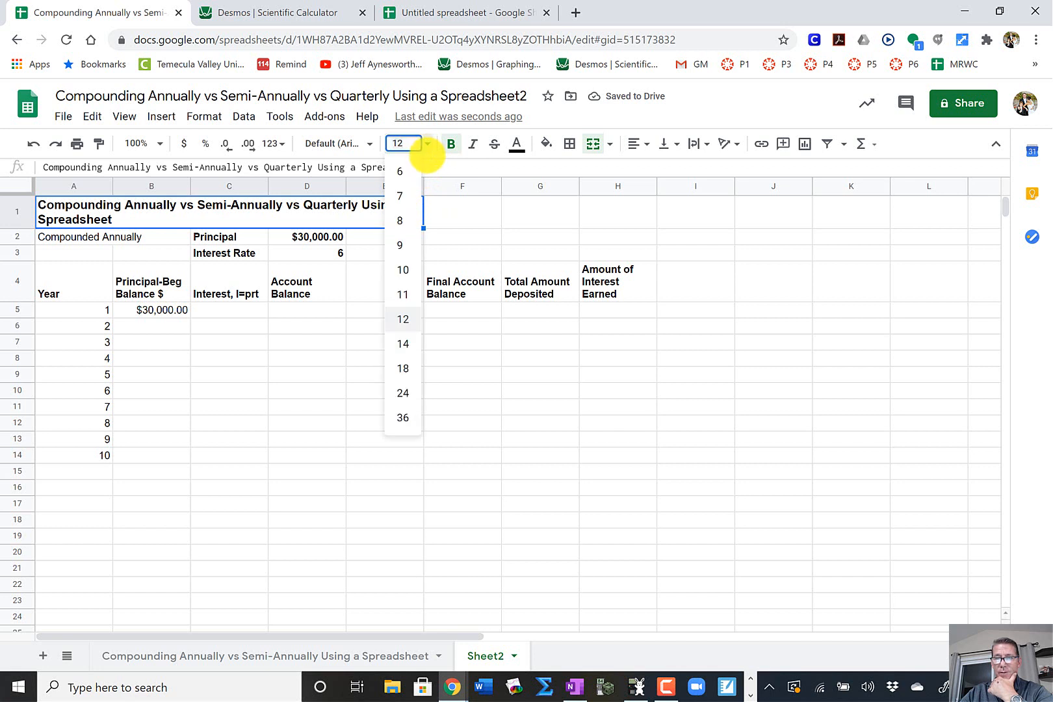
pyautogui.click(403, 270)
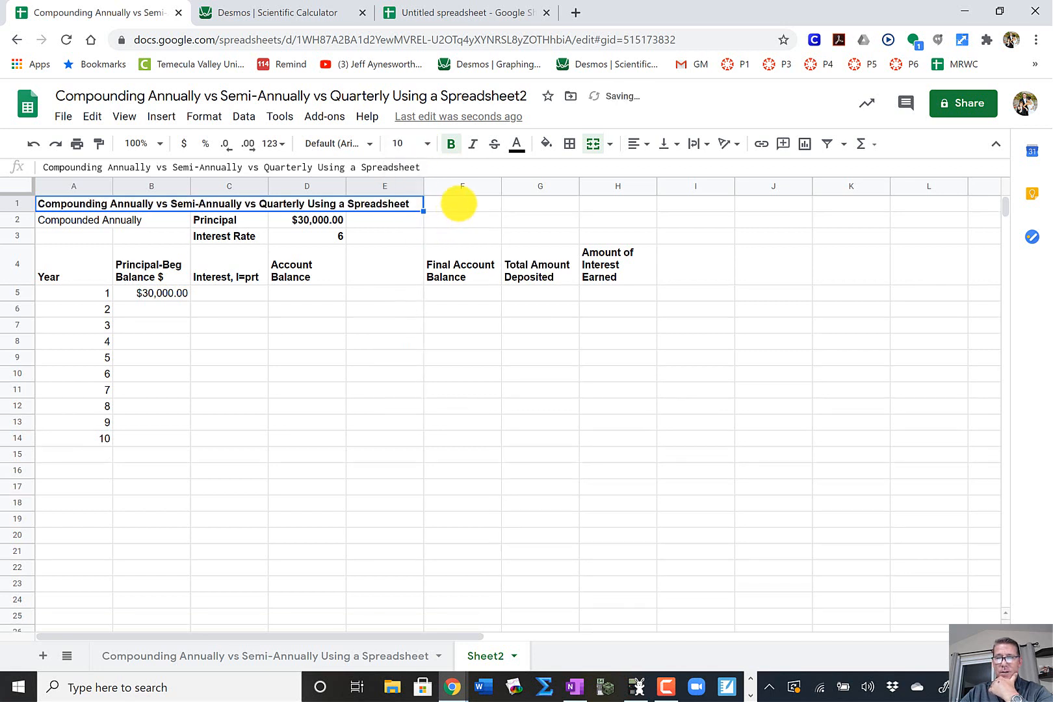
pyautogui.click(456, 205)
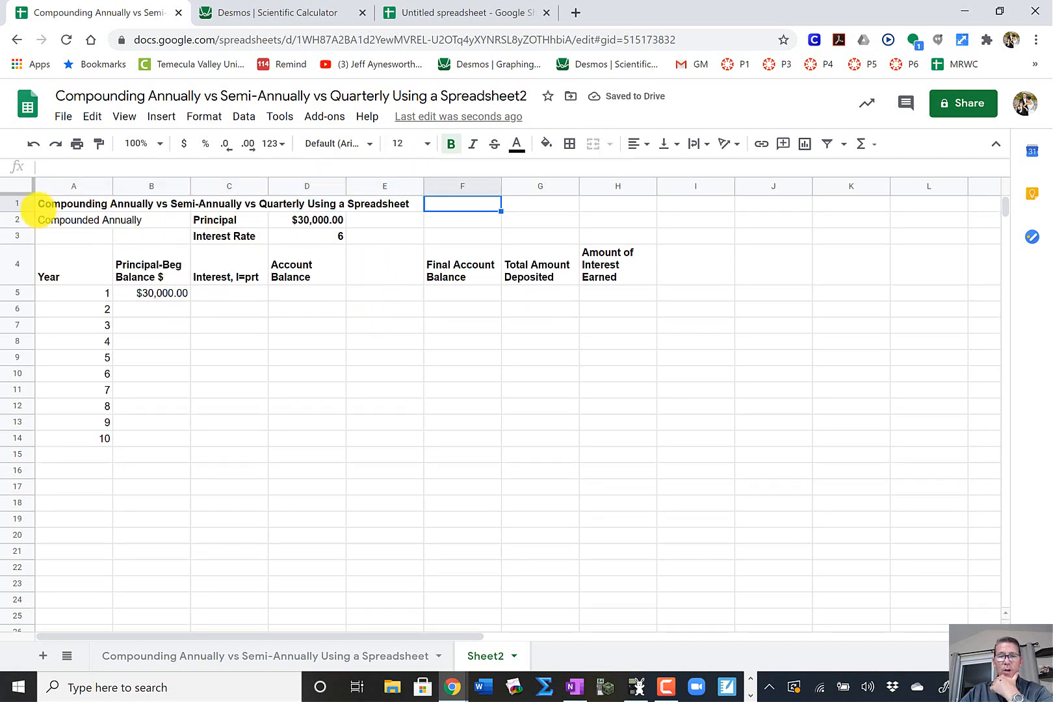
# Change the text color of the title in row 1 to red.
pyautogui.click(18, 203)
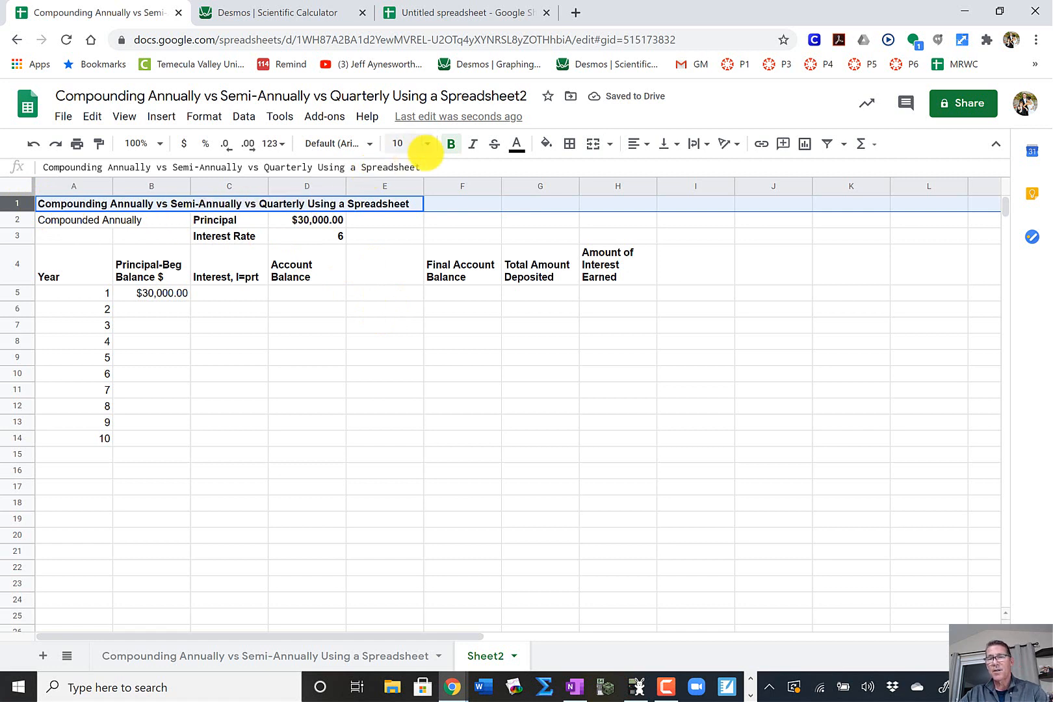
pyautogui.click(517, 143)
pyautogui.click(543, 216)
pyautogui.click(387, 263)
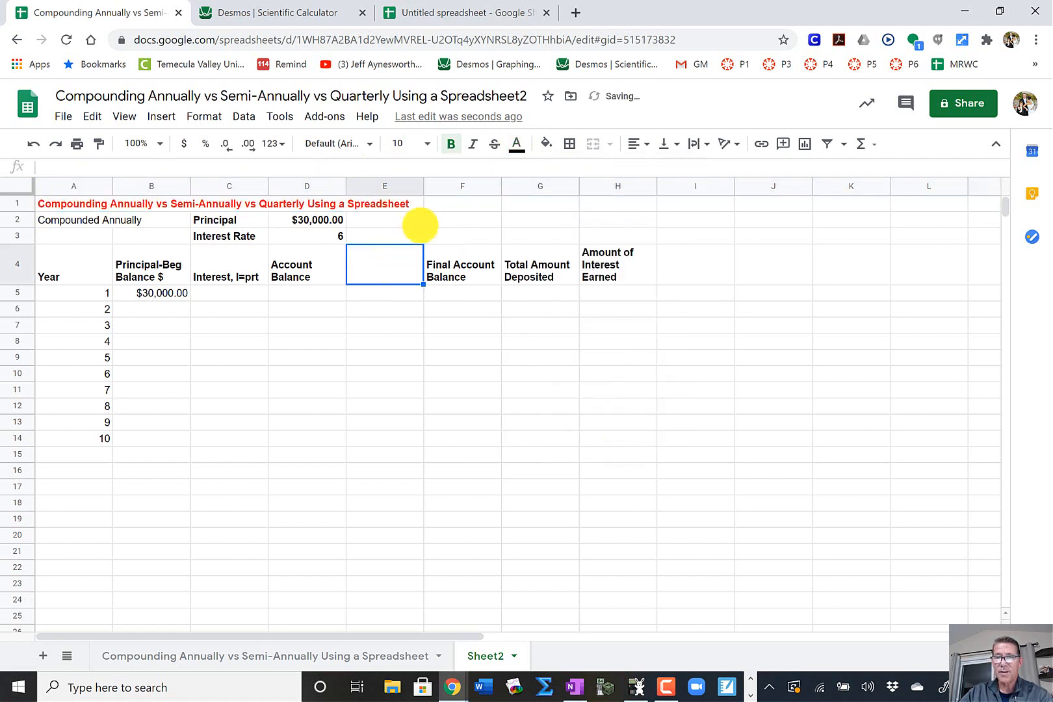
pyautogui.click(437, 219)
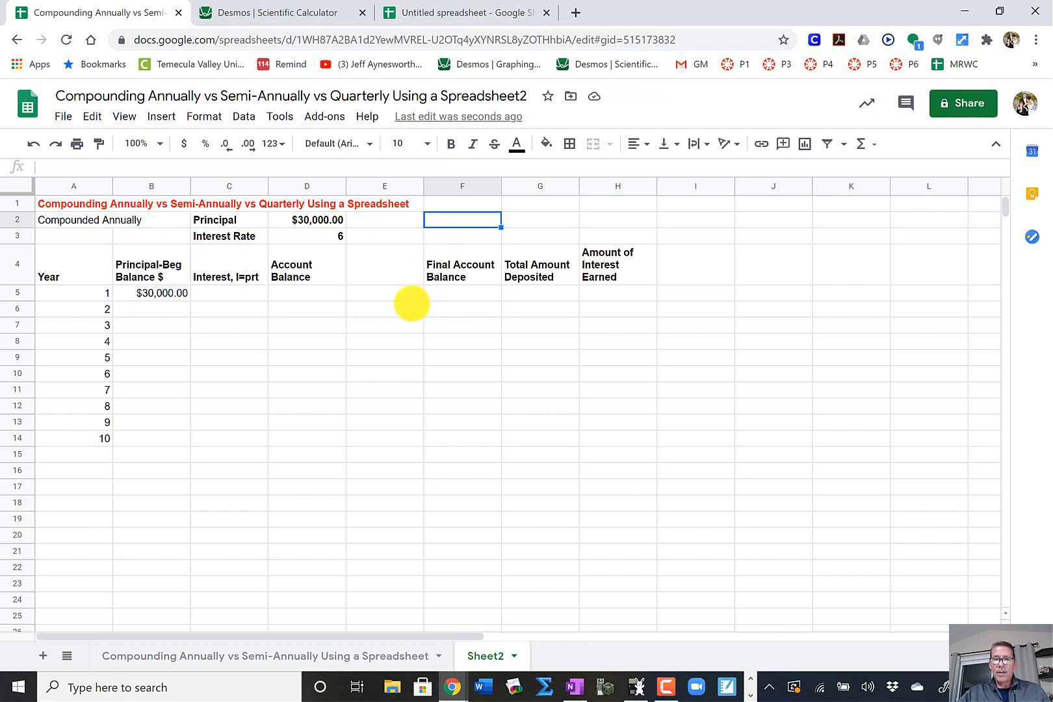
# Write year 1's interest formula =B5*D3/100 in cell C5.
pyautogui.click(221, 293)
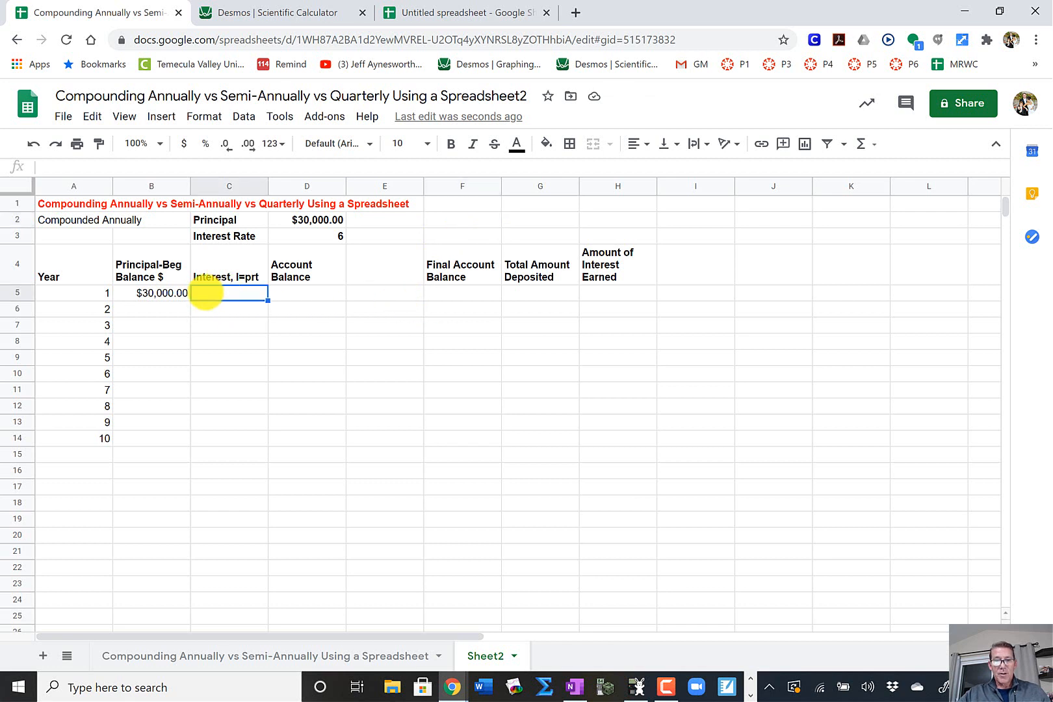
pyautogui.write('=')
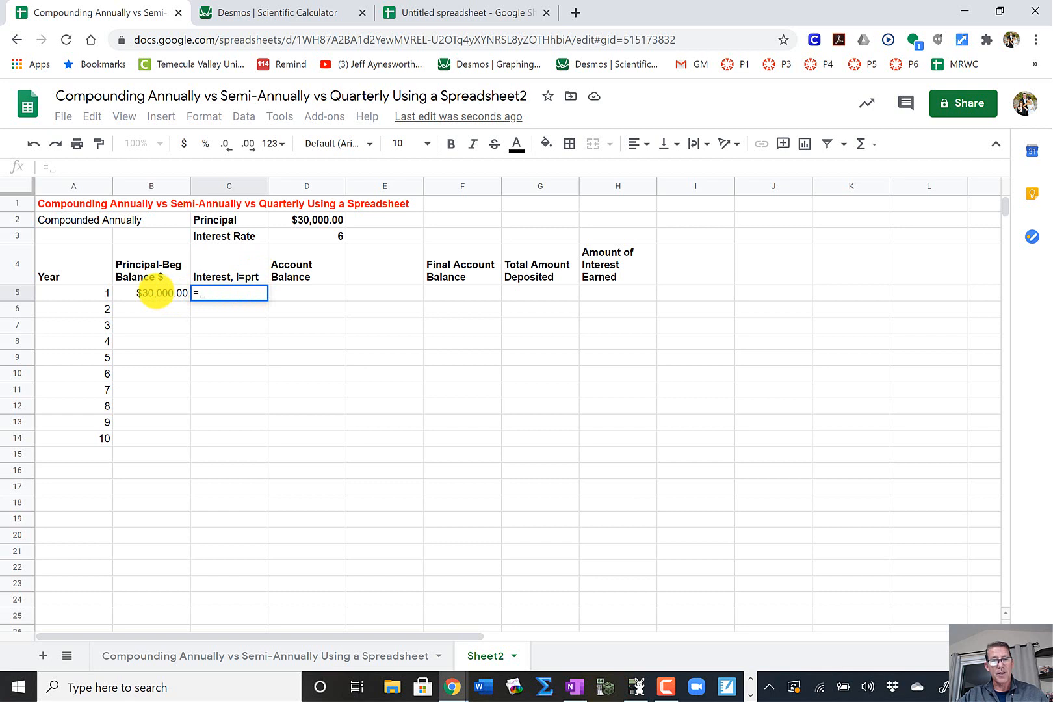
pyautogui.click(156, 293)
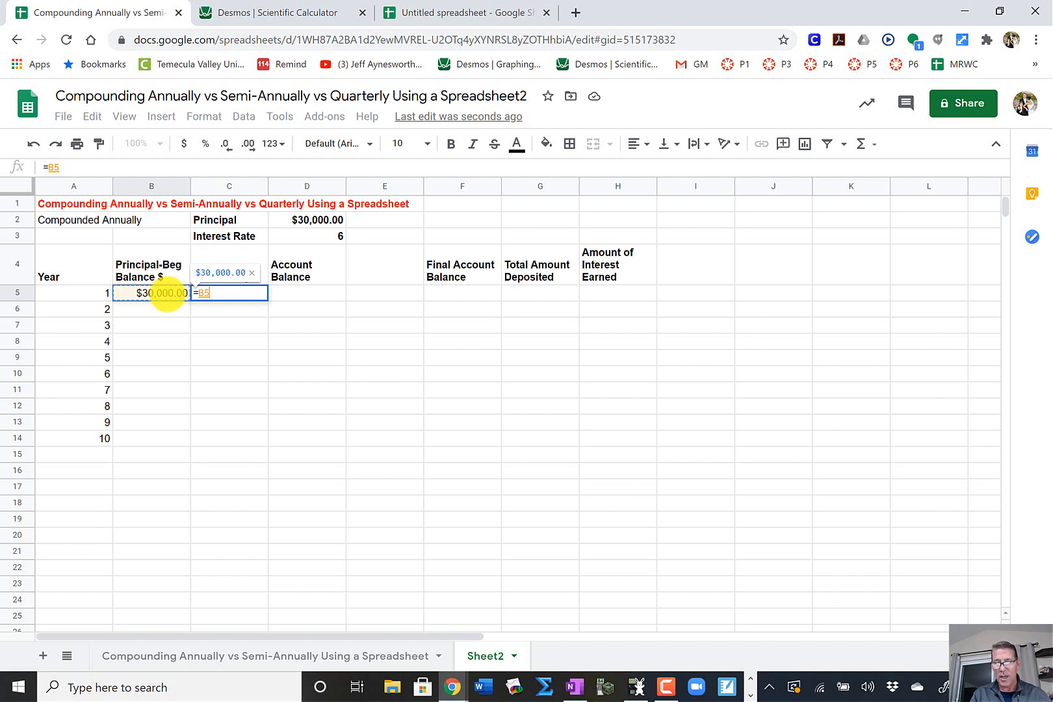
pyautogui.write('*')
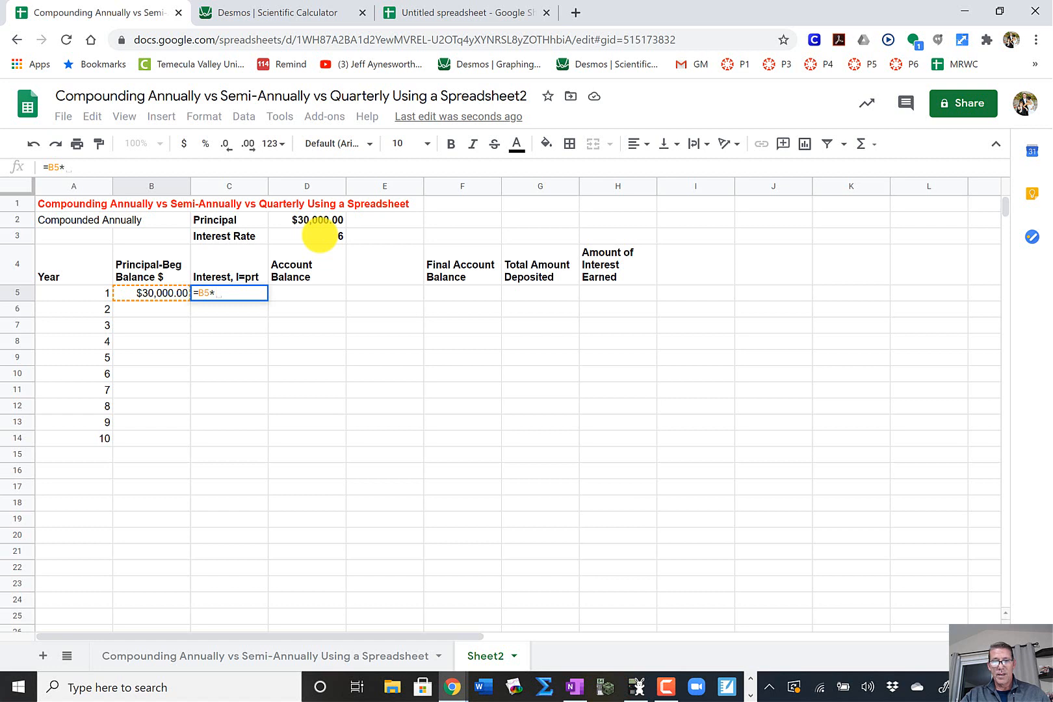
pyautogui.click(319, 236)
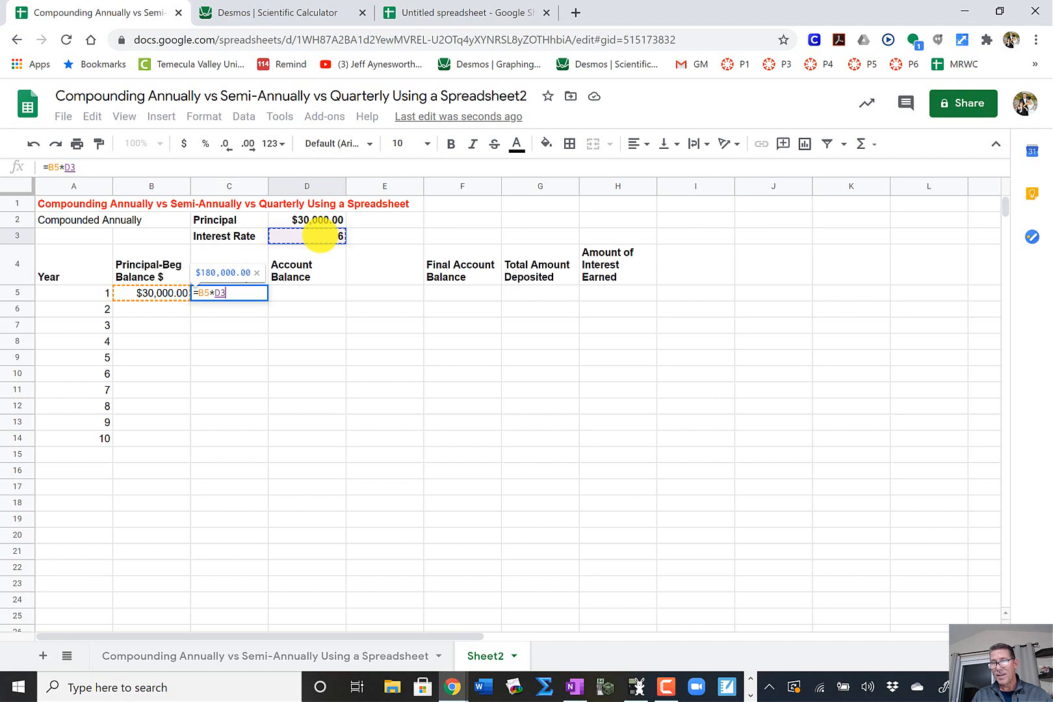
pyautogui.write('/')
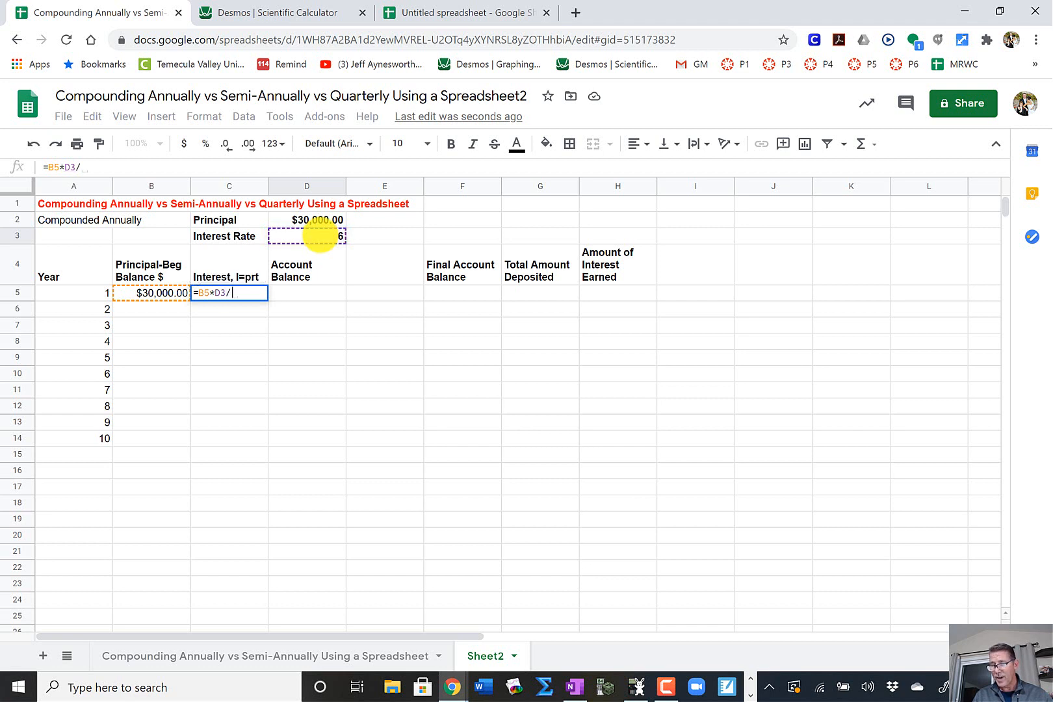
pyautogui.write('100')
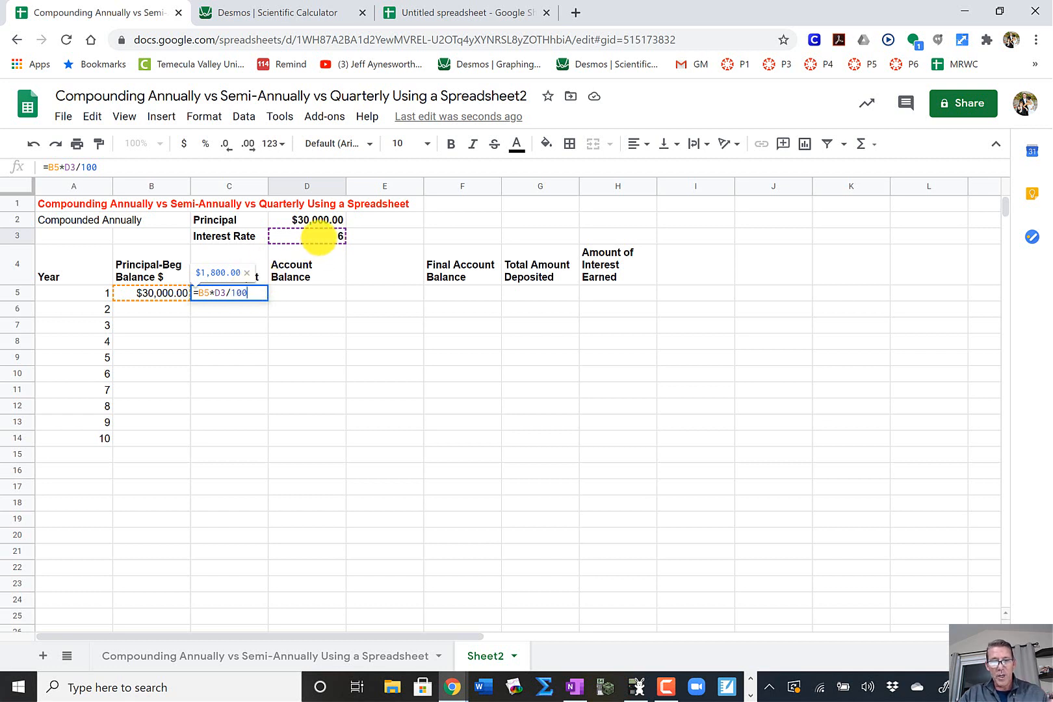
# Revise the C5 formula to =B5*($D$3/100), making the interest rate reference absolute and enclosing the division in parentheses.
pyautogui.click(216, 295)
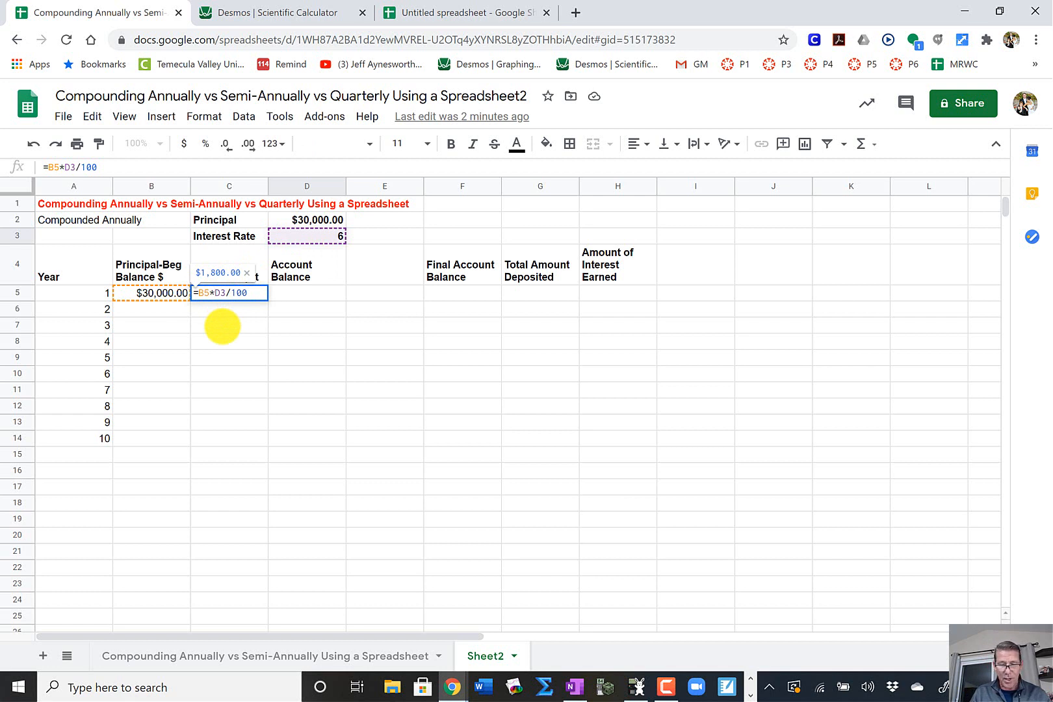
pyautogui.write('(')
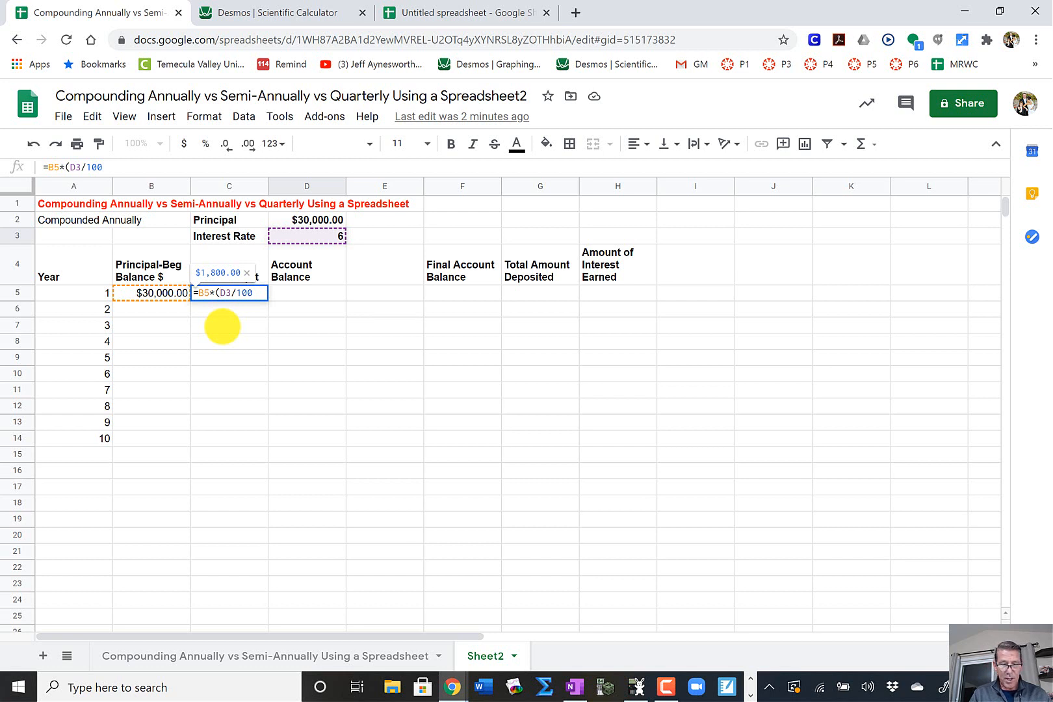
pyautogui.write('$')
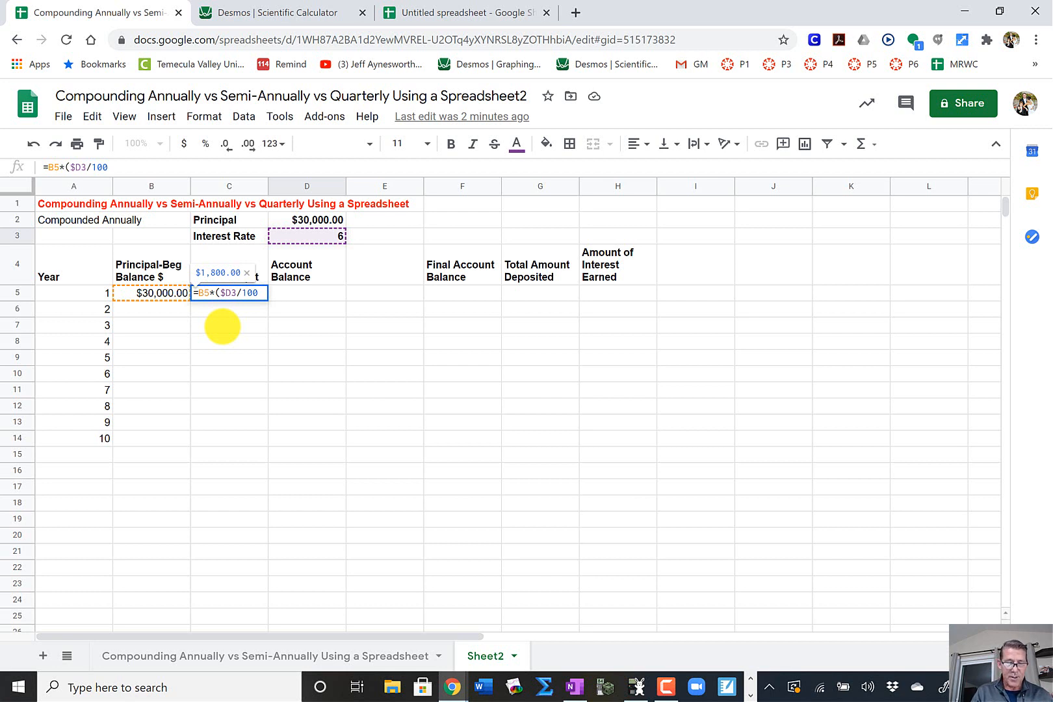
pyautogui.write('$')
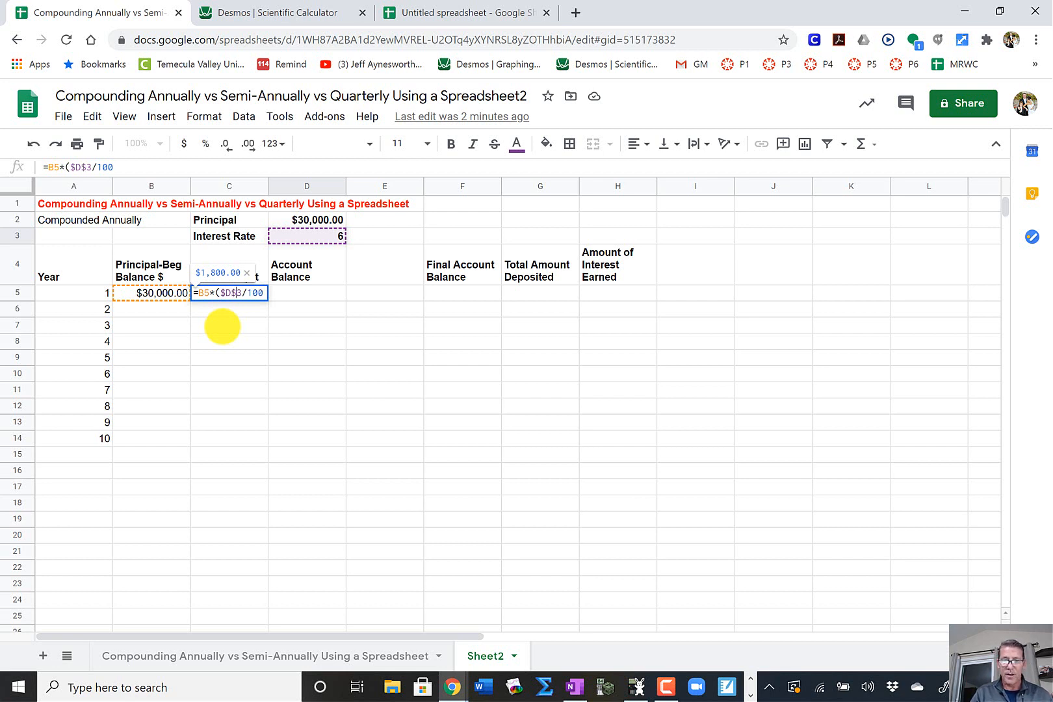
pyautogui.press('Right')
pyautogui.press('Right')
pyautogui.press('Right')
pyautogui.press('Right')
pyautogui.press('Right')
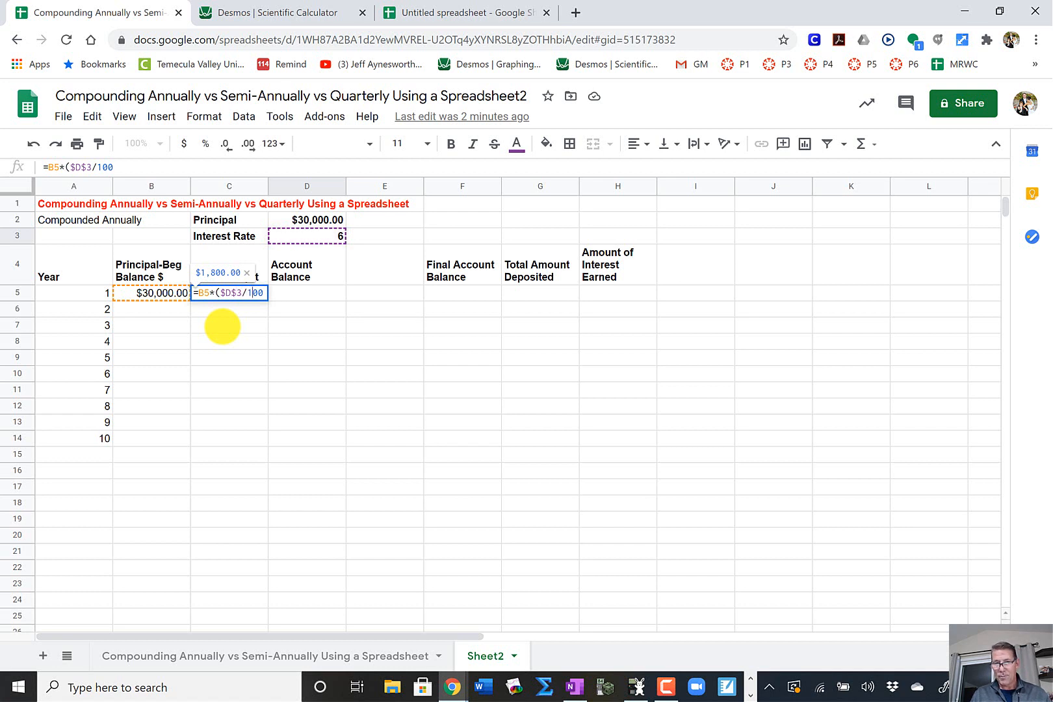
pyautogui.write(')')
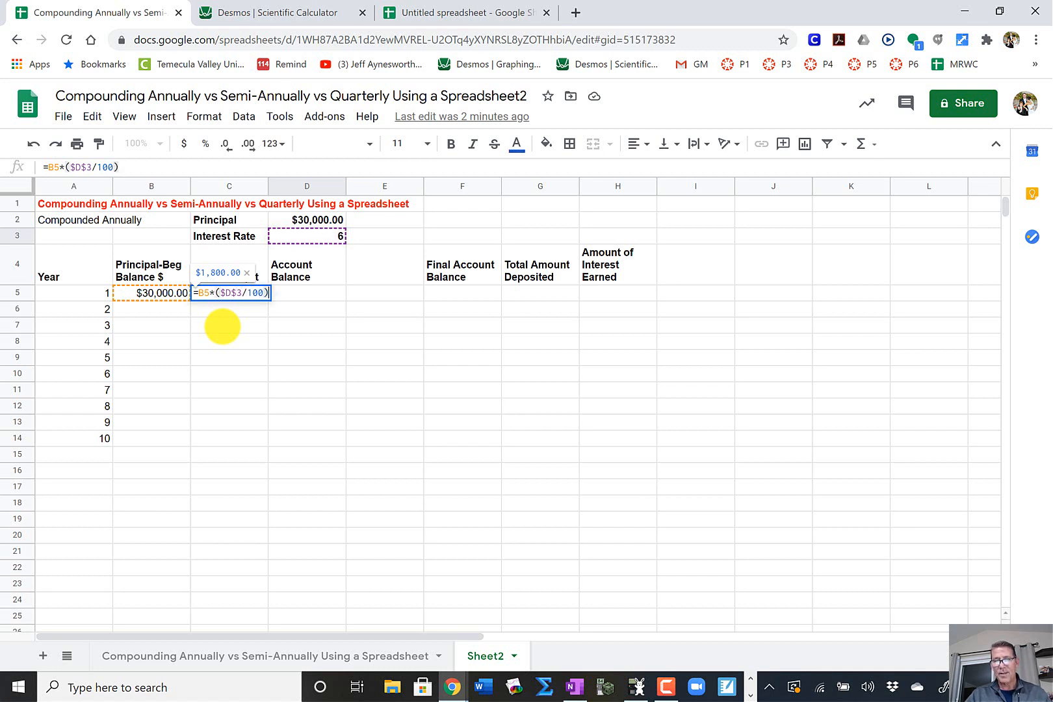
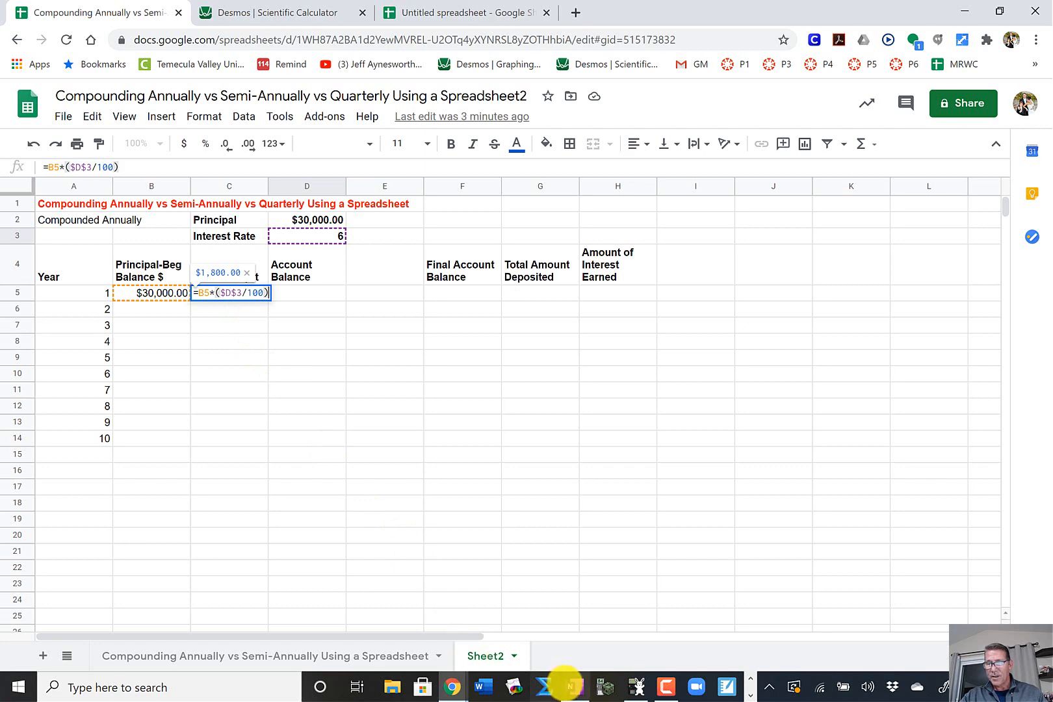
# Switch to OneNote to review the handwritten annual compounding example, and return to the spreadsheet with the C5 formula committed.
pyautogui.click(572, 686)
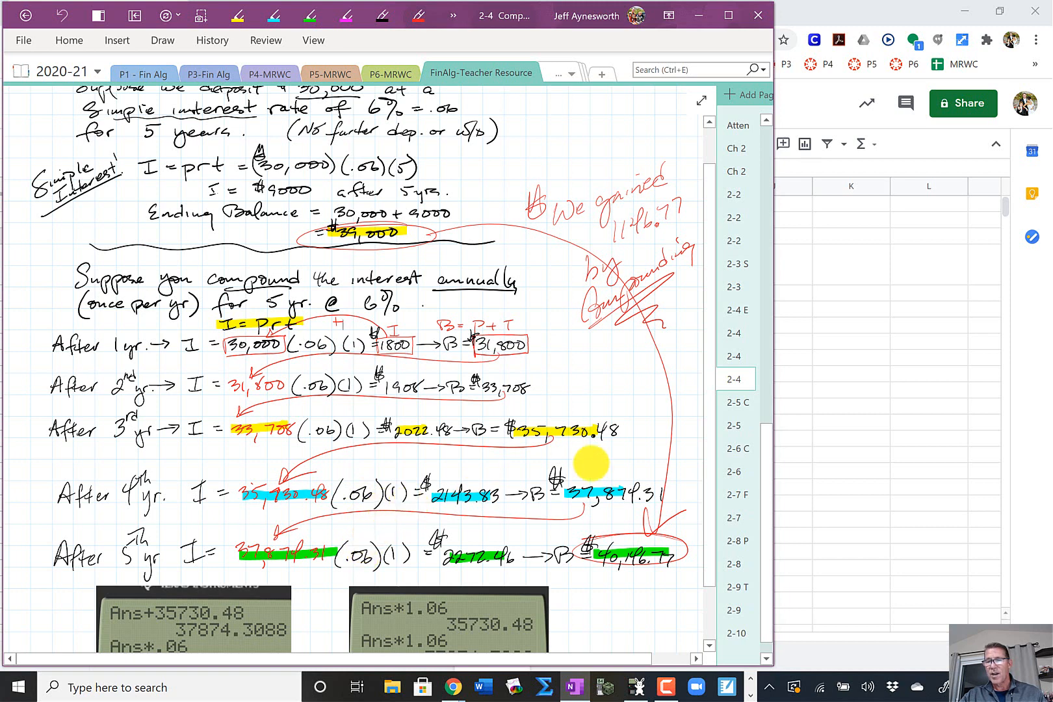
pyautogui.click(847, 396)
pyautogui.click(839, 392)
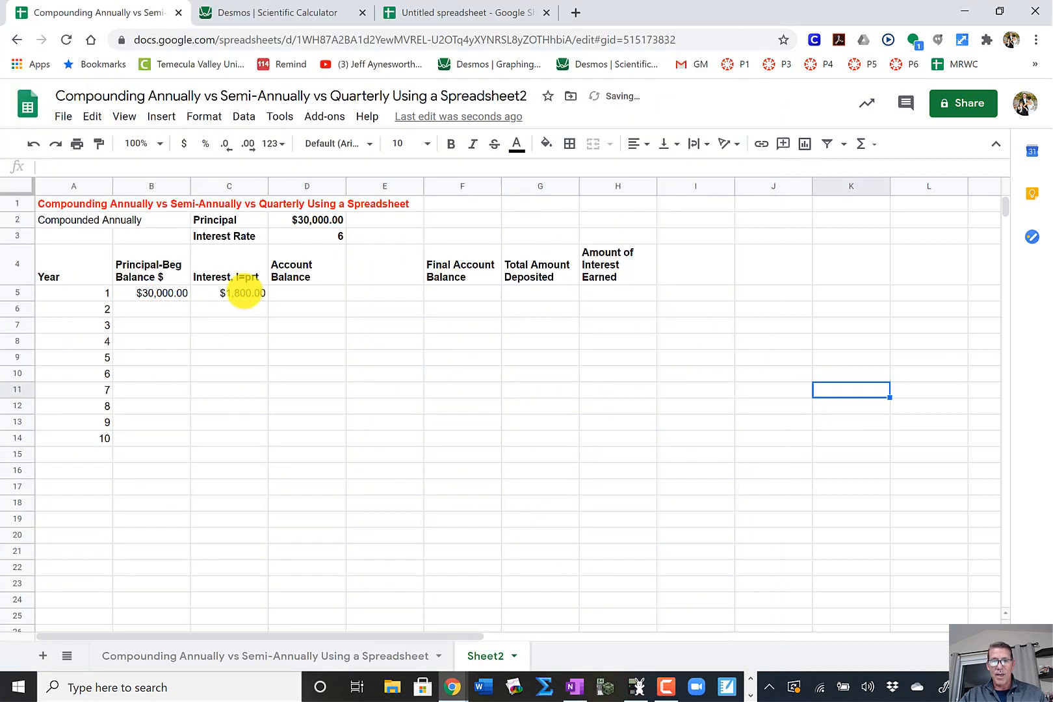
# Extend year 1's interest formula in cell C5 with a time factor of one year, making it =B5*($D$3/100)*1.
pyautogui.click(244, 294)
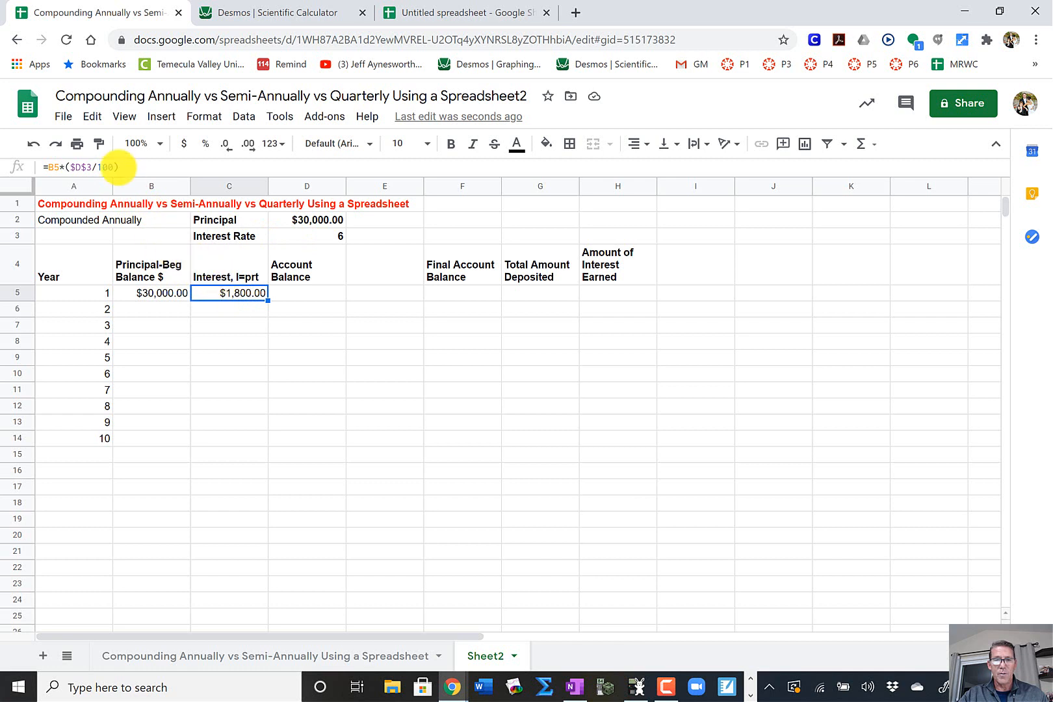
pyautogui.click(119, 167)
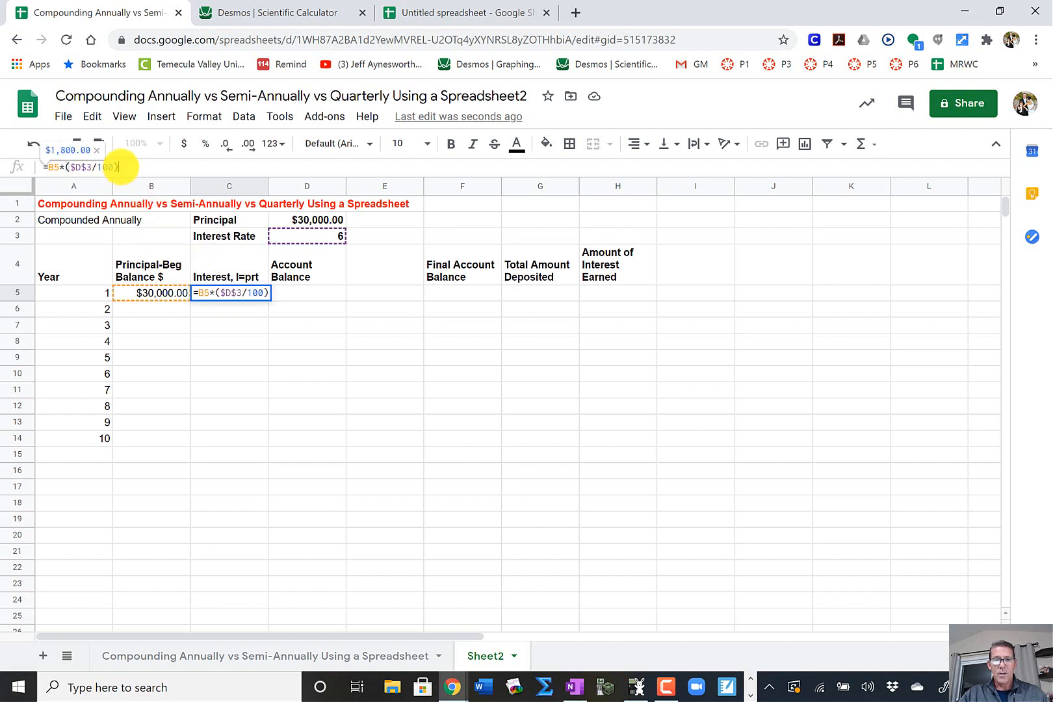
pyautogui.click(266, 293)
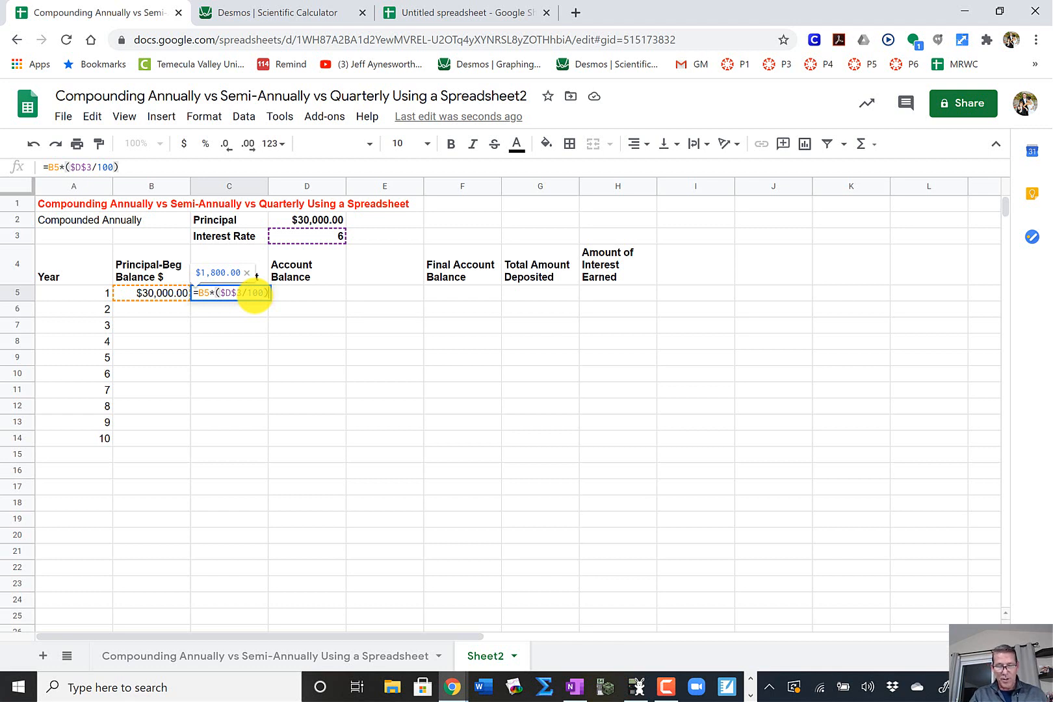
pyautogui.write('*1')
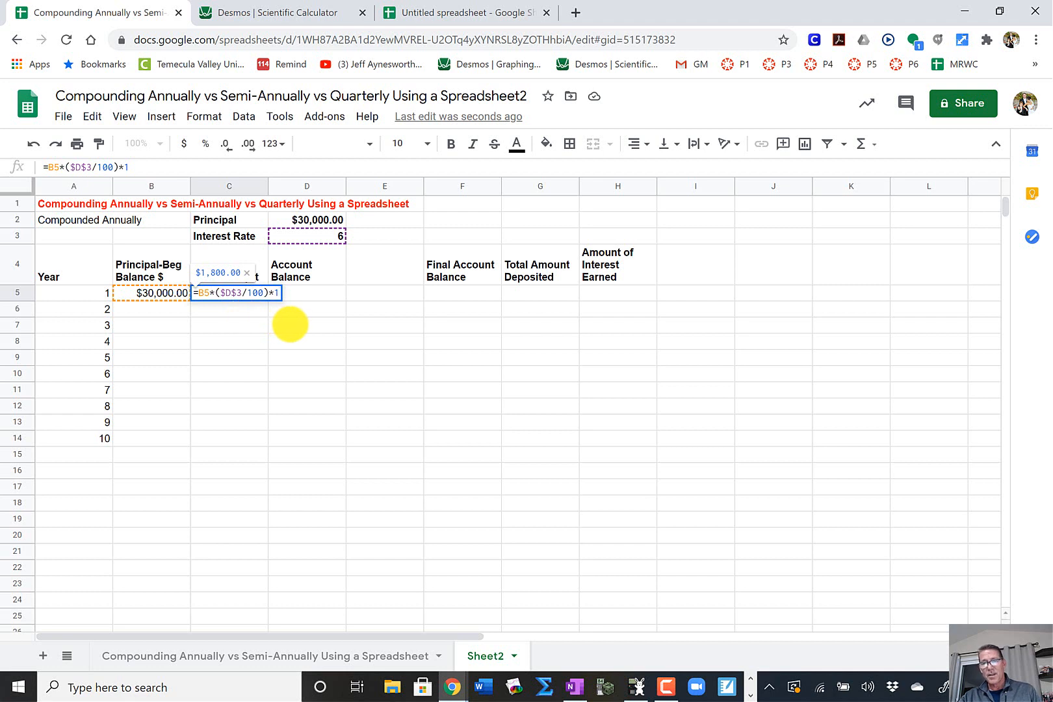
pyautogui.press('Return')
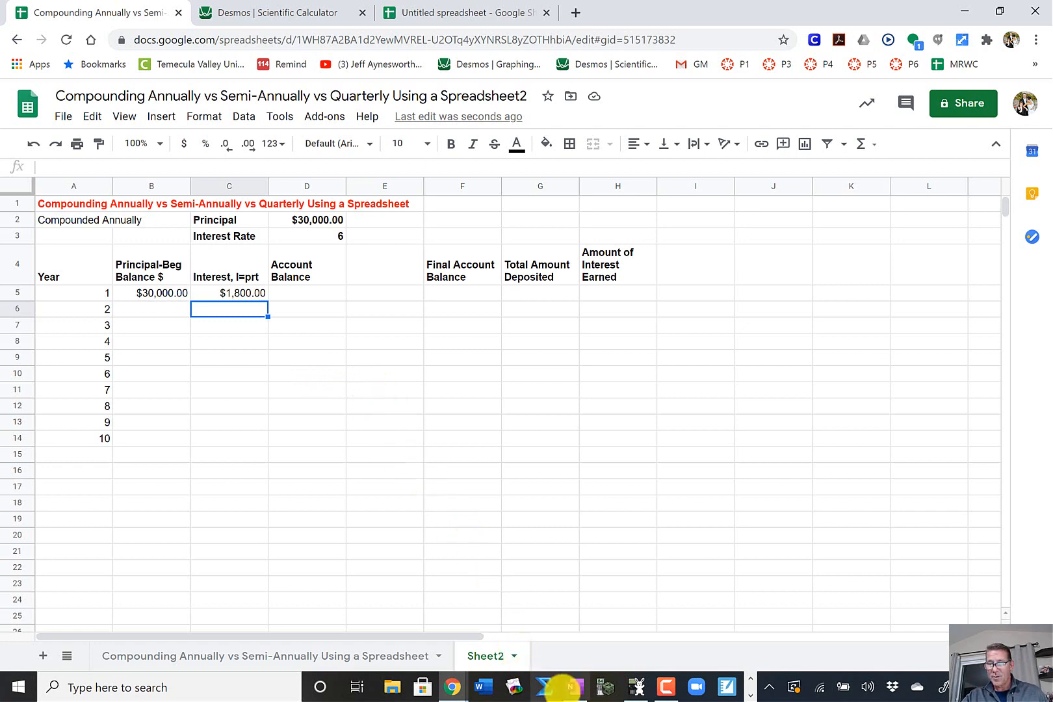
# Consult the handwritten annual example in OneNote and write year 1's account balance formula =B5+C5 in cell D5 of the spreadsheet.
pyautogui.click(569, 687)
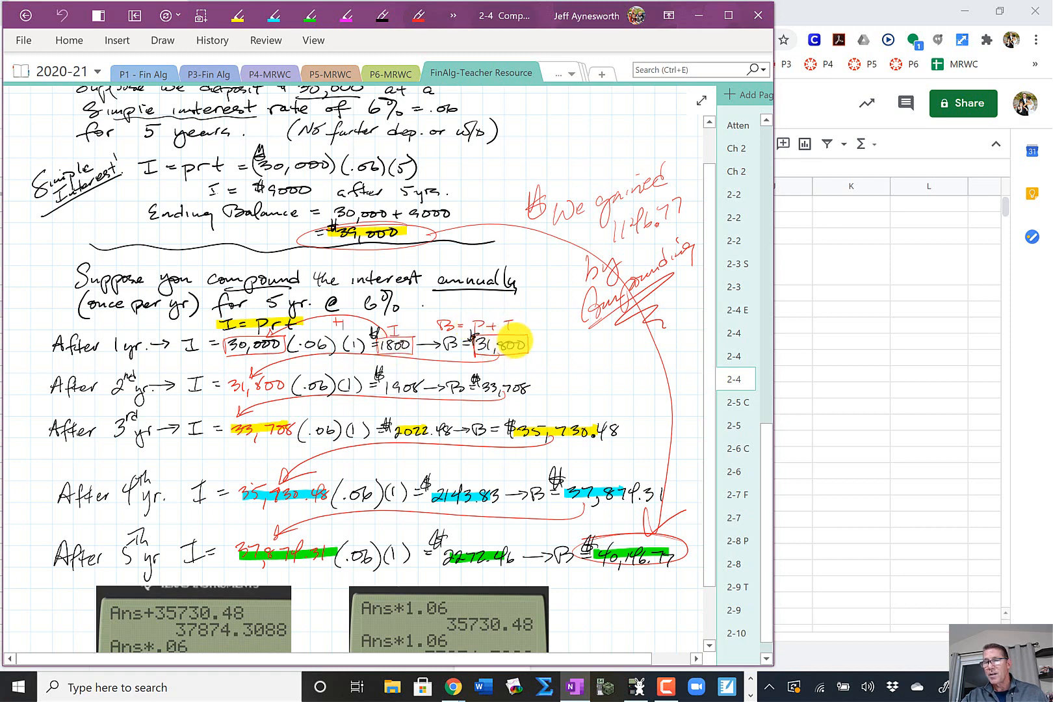
pyautogui.click(809, 295)
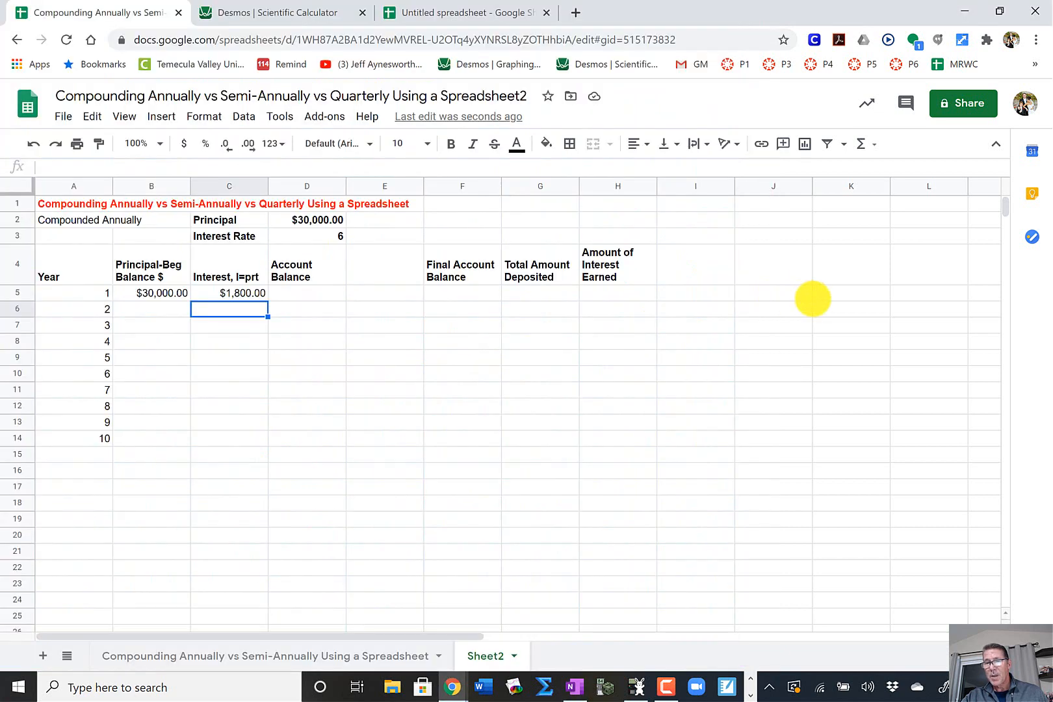
pyautogui.click(317, 293)
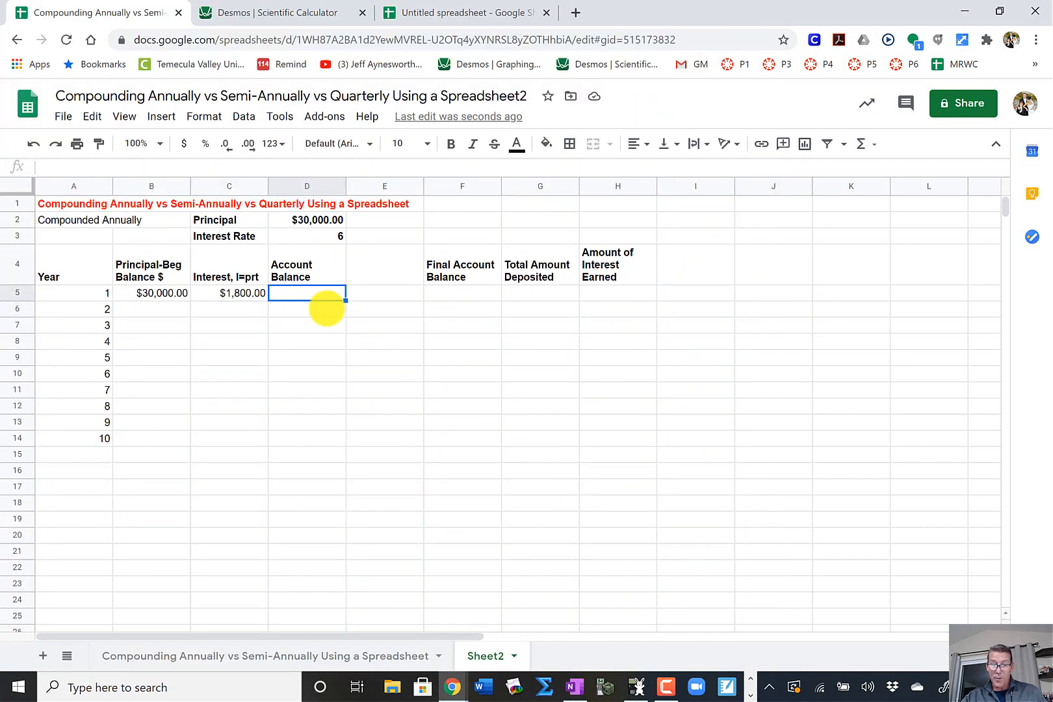
pyautogui.write('=')
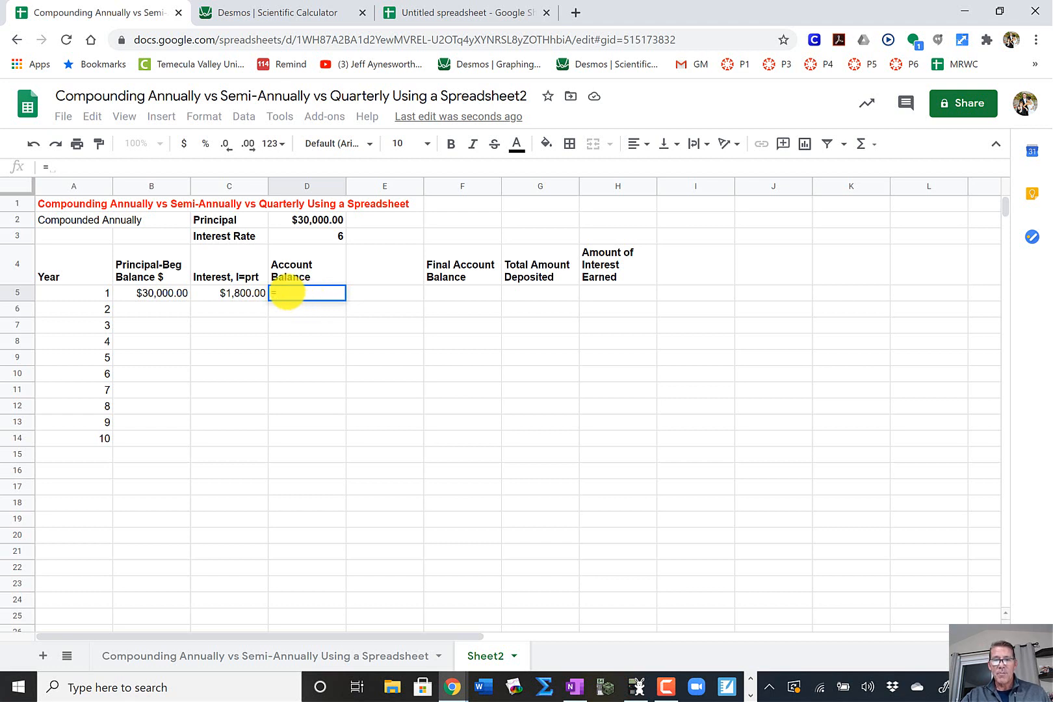
pyautogui.click(163, 297)
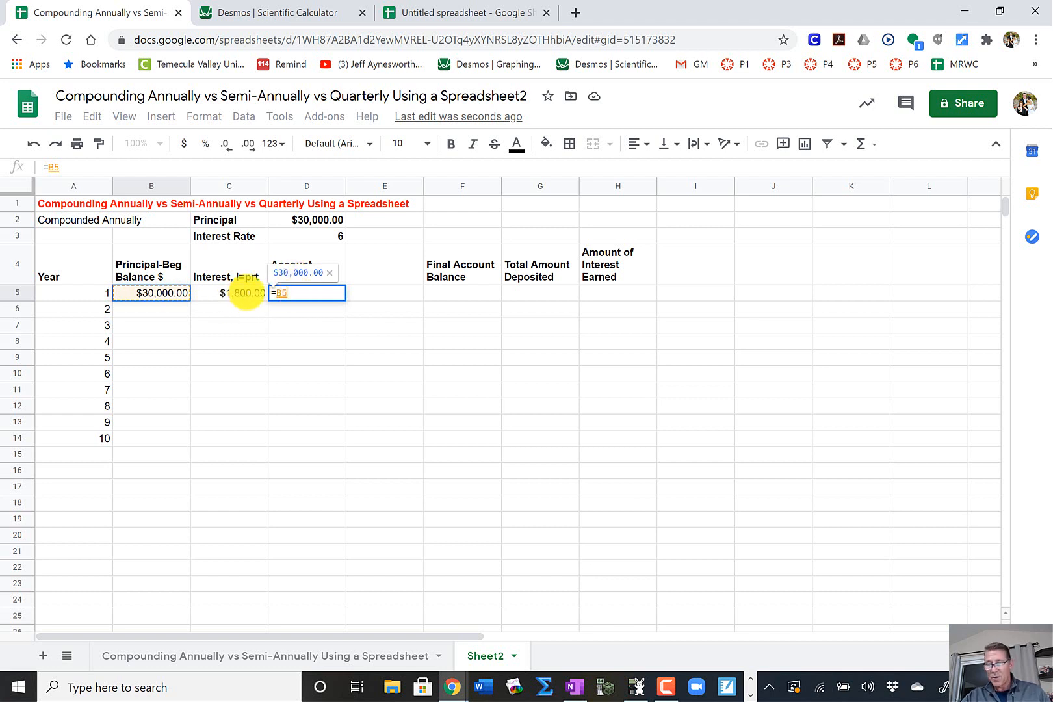
pyautogui.write('+')
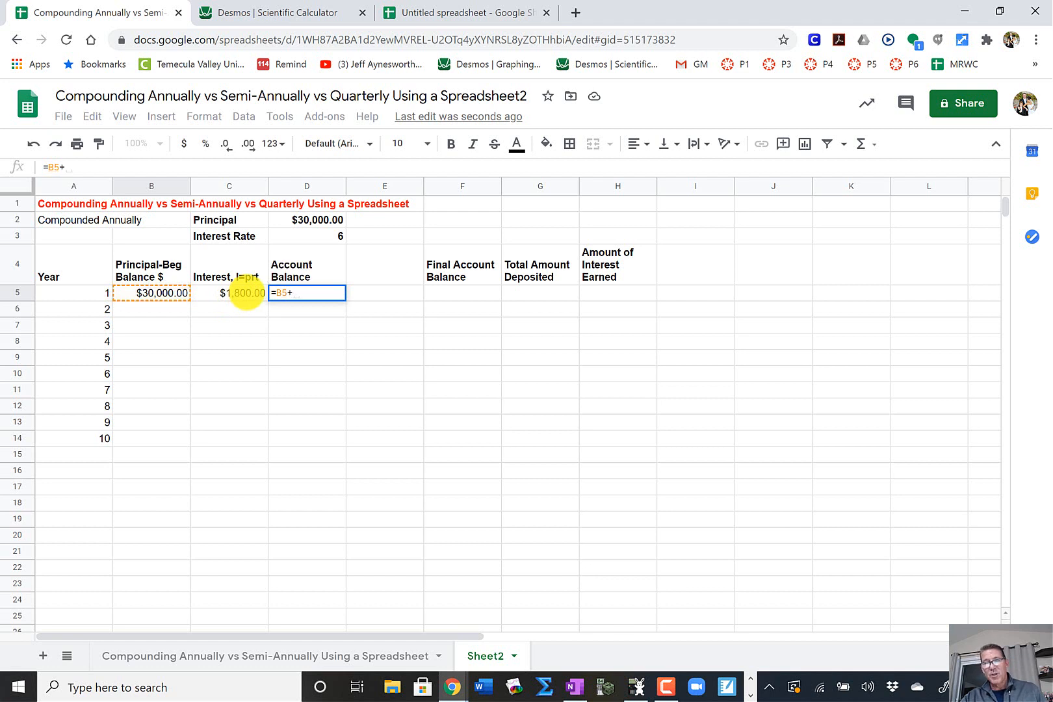
pyautogui.click(247, 293)
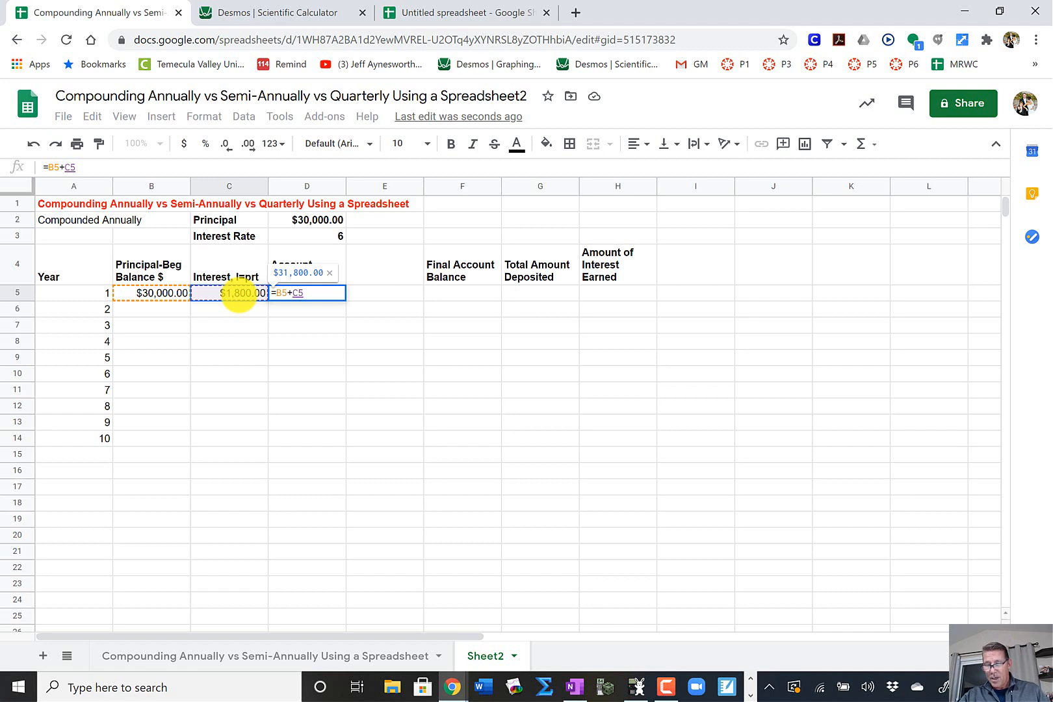
pyautogui.press('Return')
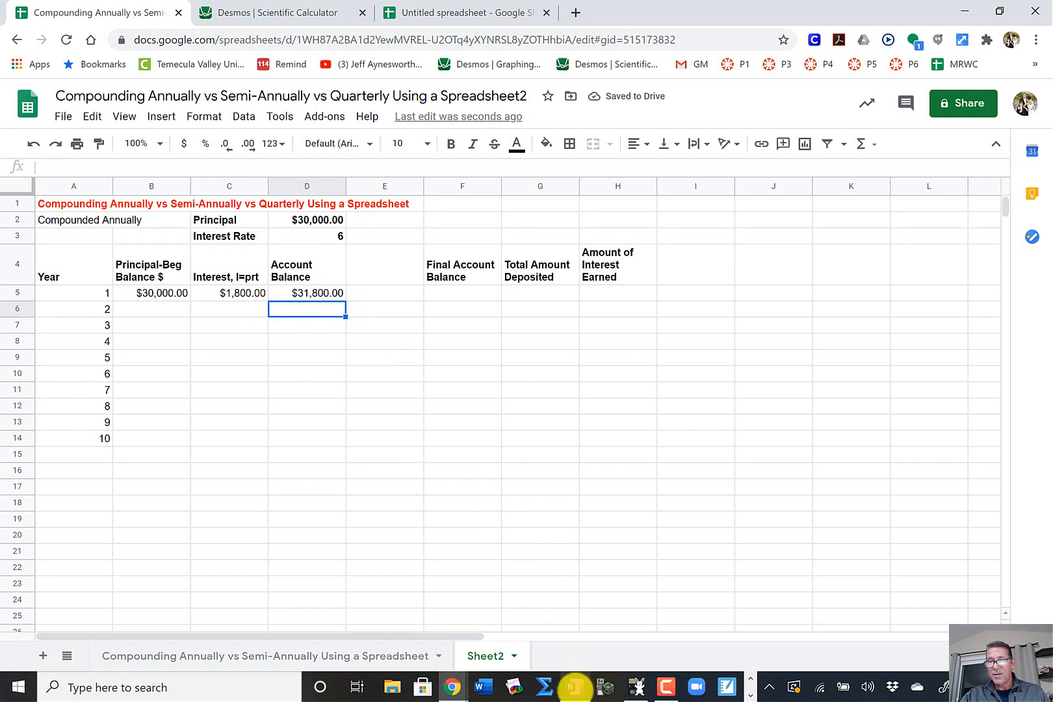
# Recheck the OneNote example and link year 2's beginning balance in cell B6 to year 1's account balance with =D5.
pyautogui.click(574, 687)
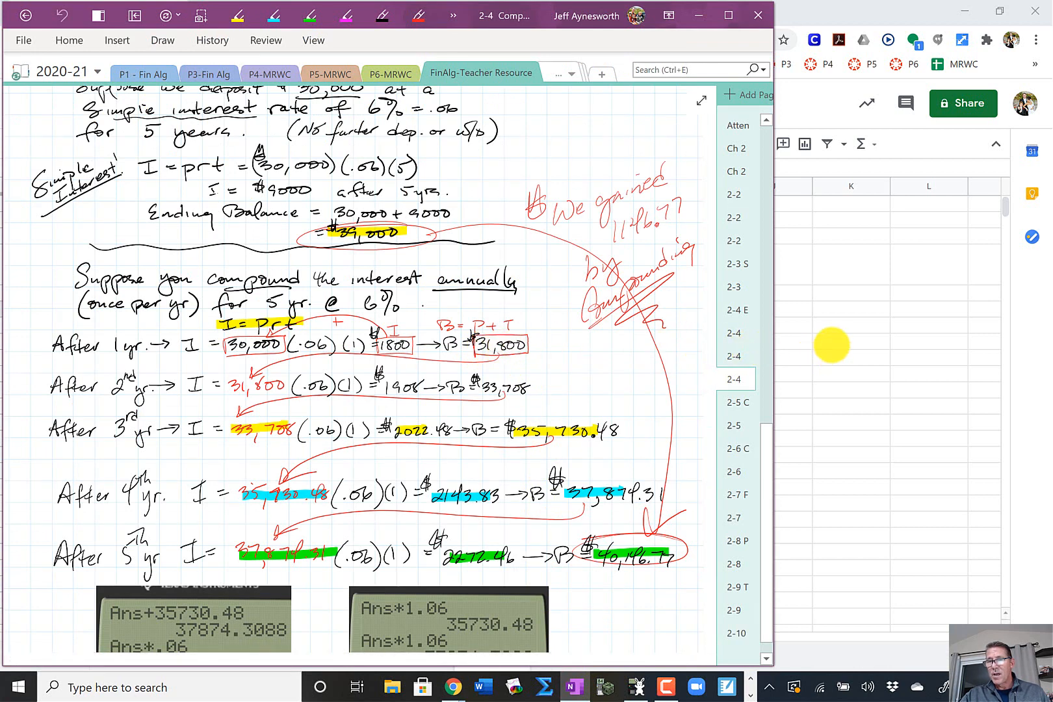
pyautogui.click(832, 344)
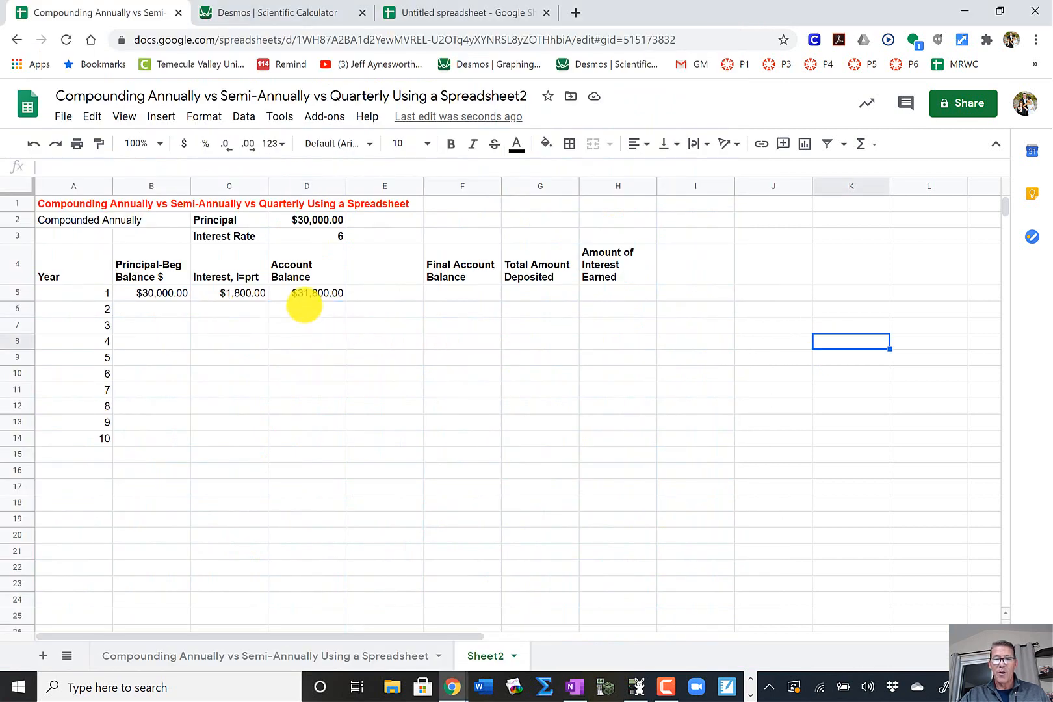
pyautogui.click(296, 308)
pyautogui.click(156, 310)
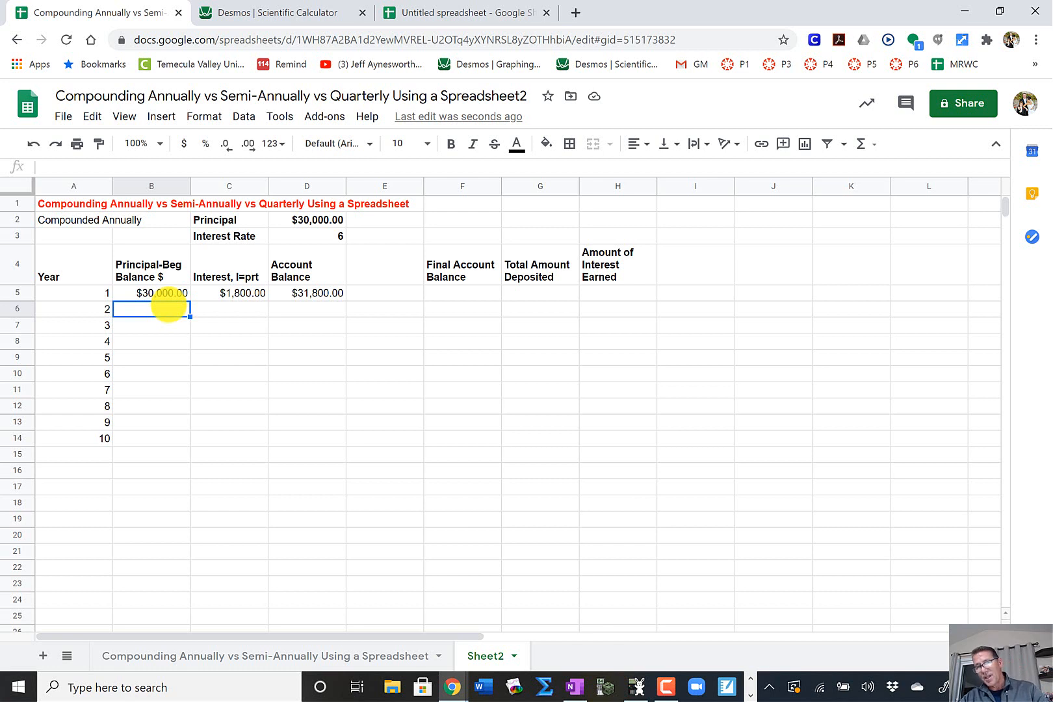
pyautogui.write('=')
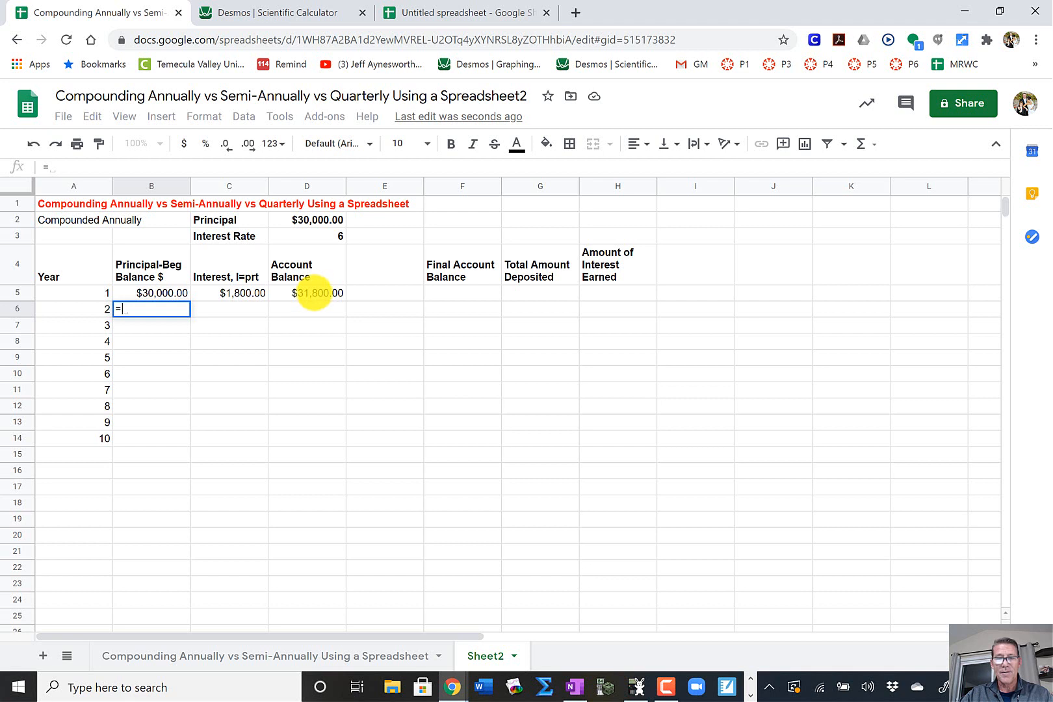
pyautogui.click(314, 293)
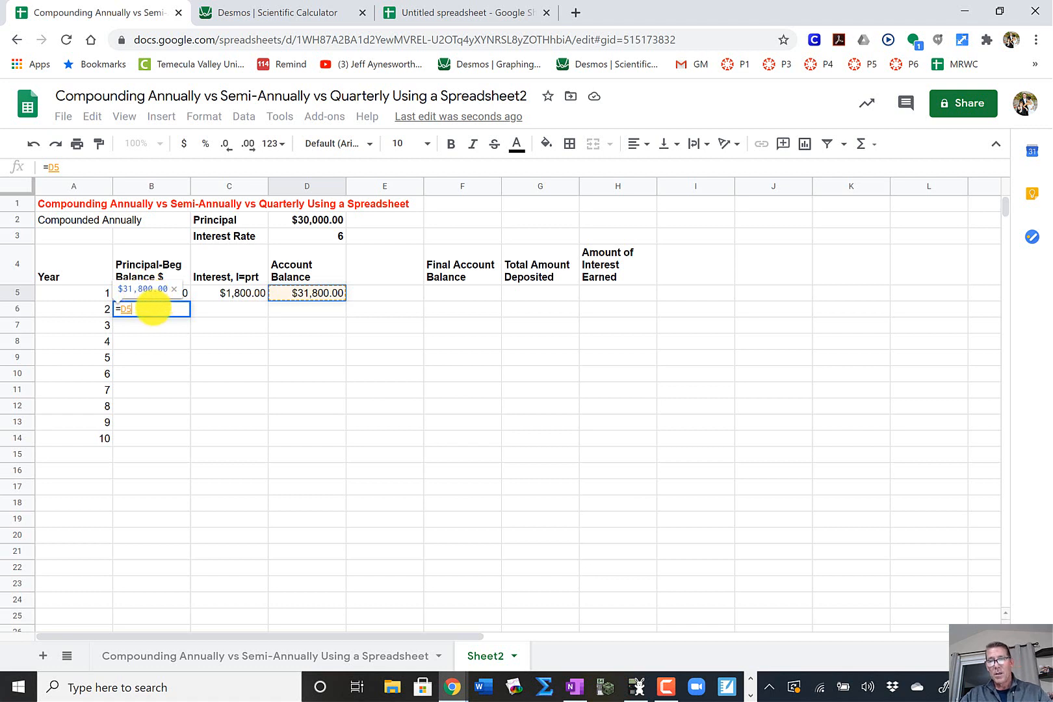
pyautogui.press('Return')
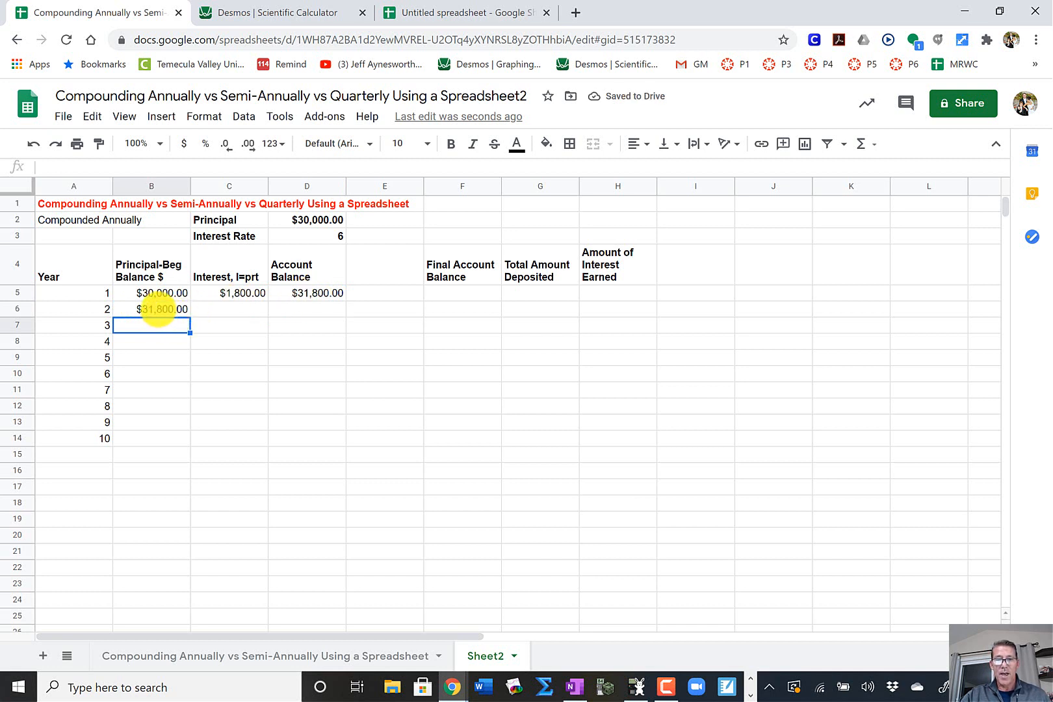
# Review the formulas behind year 2's beginning balance and year 1's interest, account balance and principal.
pyautogui.click(156, 311)
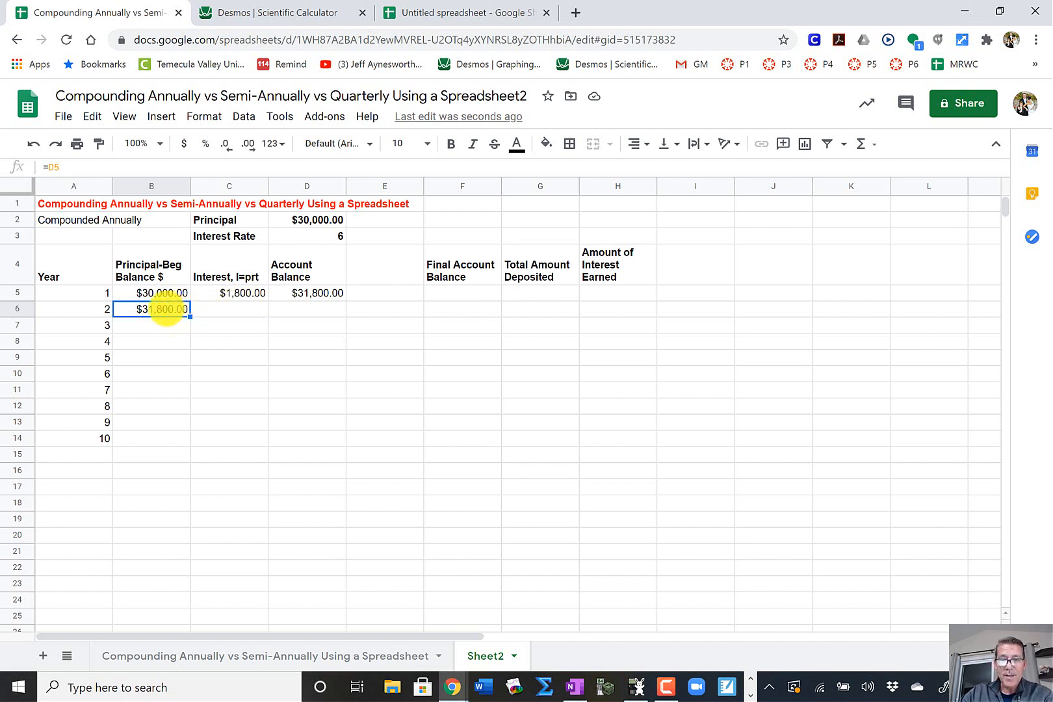
pyautogui.click(230, 293)
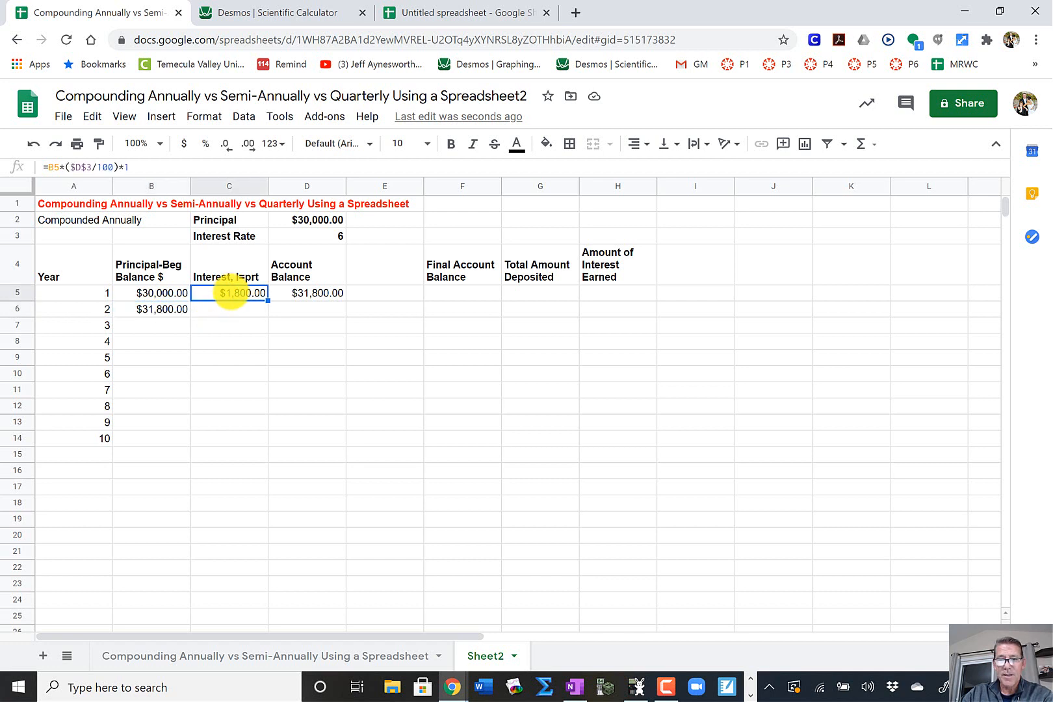
pyautogui.click(307, 293)
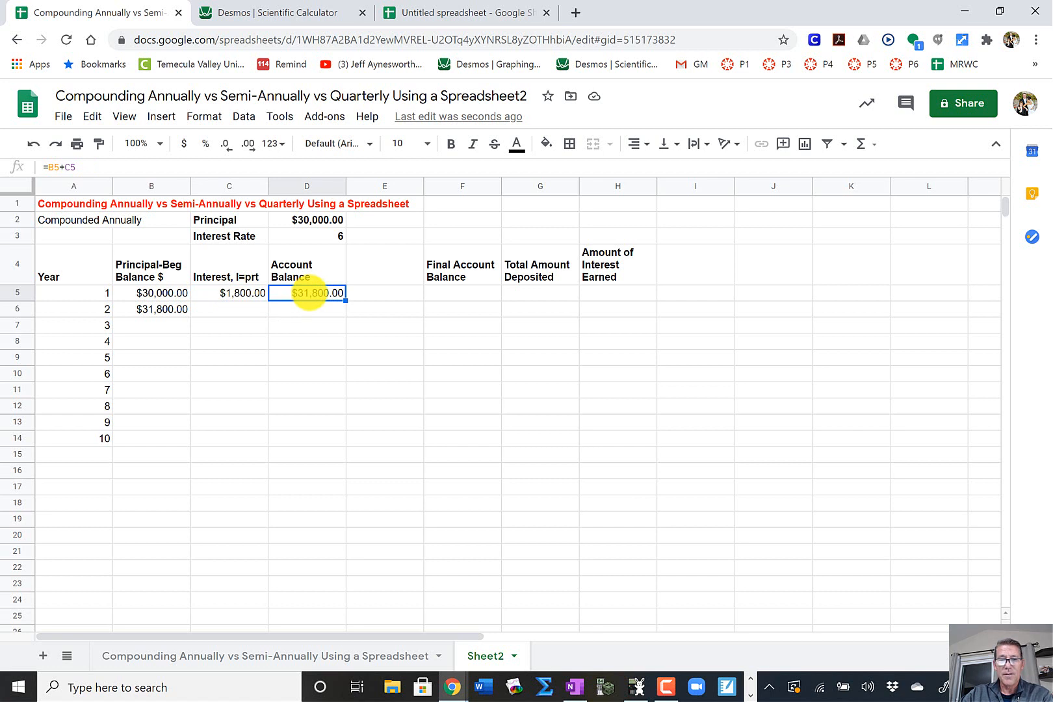
pyautogui.click(159, 294)
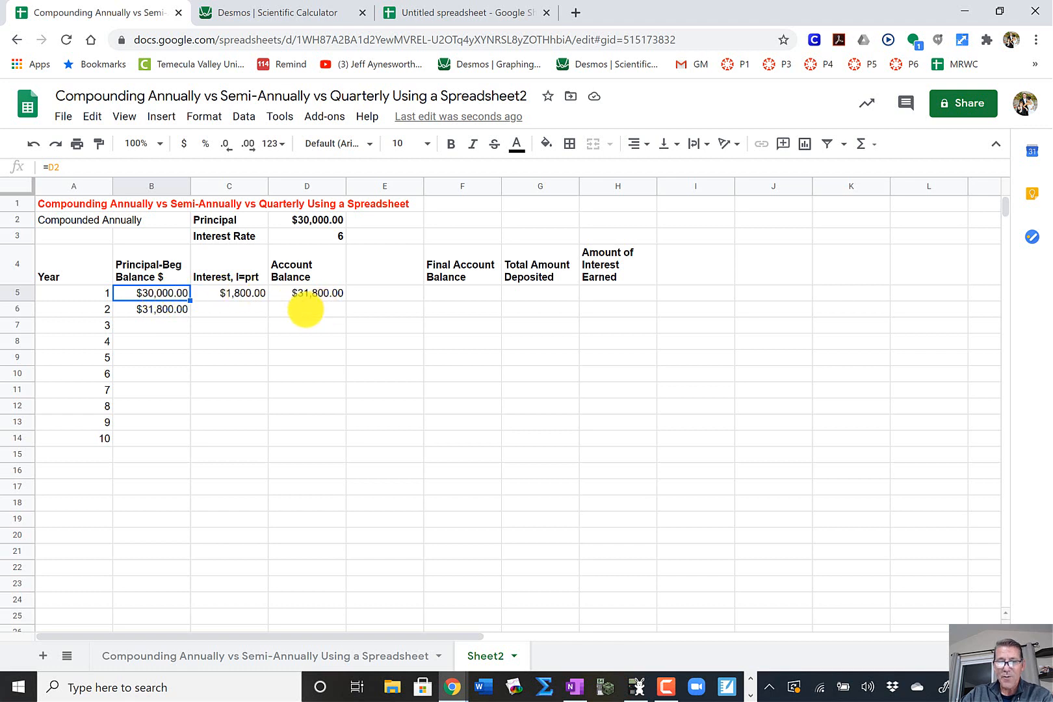
pyautogui.click(242, 294)
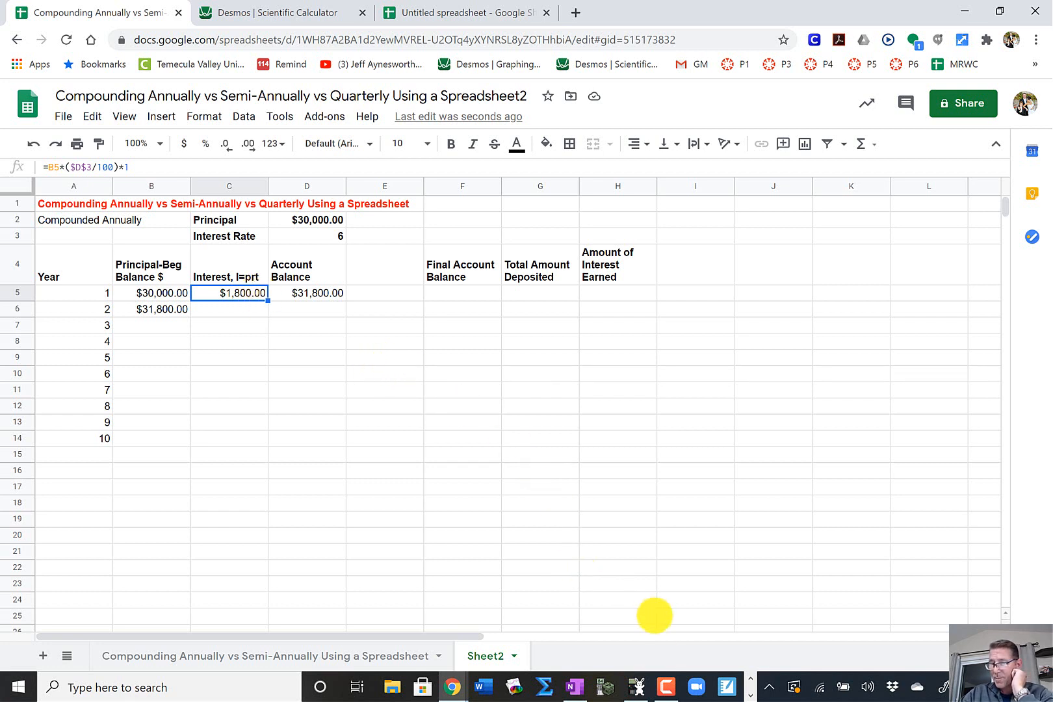
pyautogui.click(666, 687)
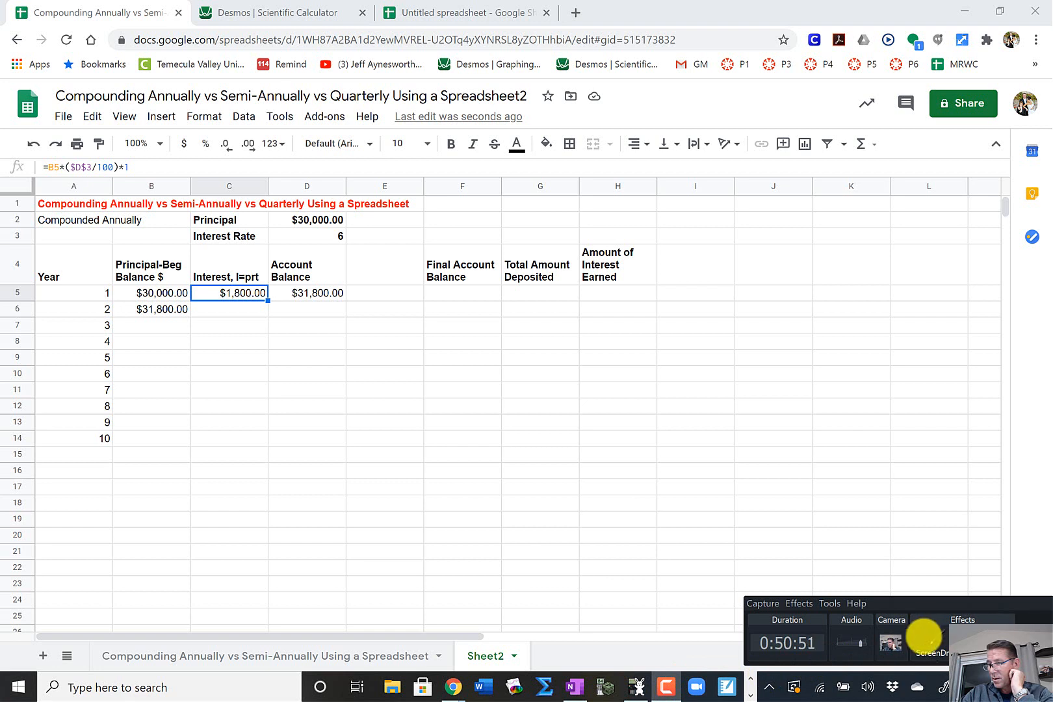
pyautogui.moveTo(980, 603)
pyautogui.mouseDown()
pyautogui.moveTo(877, 603)
pyautogui.moveTo(889, 602)
pyautogui.mouseUp()
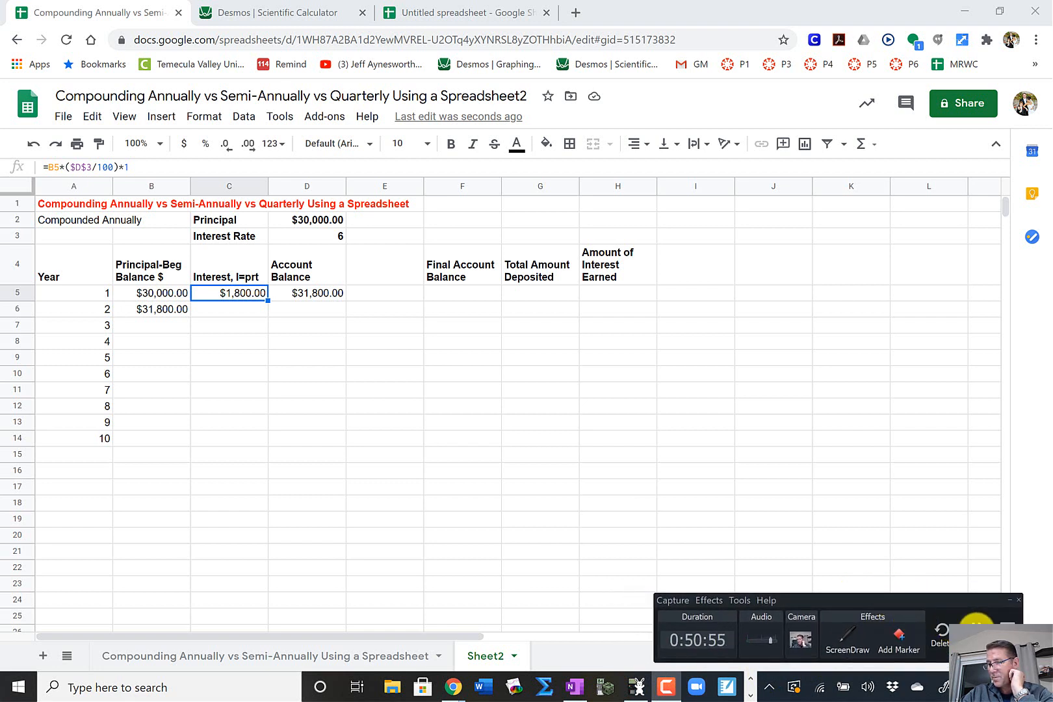
pyautogui.click(975, 627)
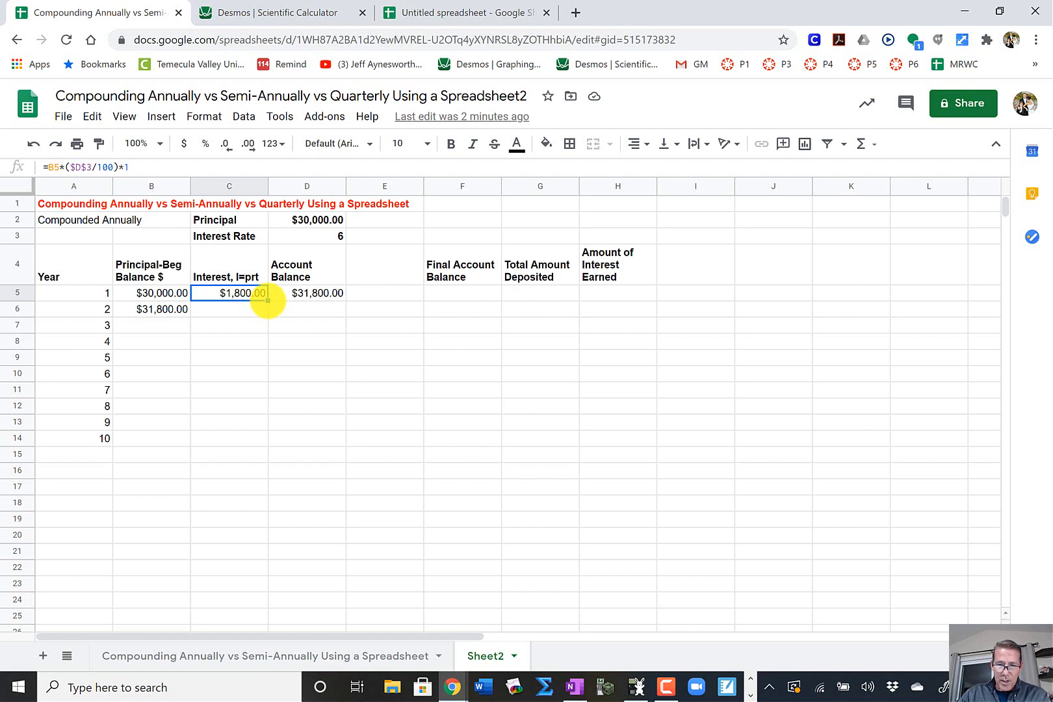
# Fill the interest formula from C5 down through year 10 in C14, and inspect the copied formulas in C6 and C7.
pyautogui.moveTo(267, 300); pyautogui.dragTo(263, 440)
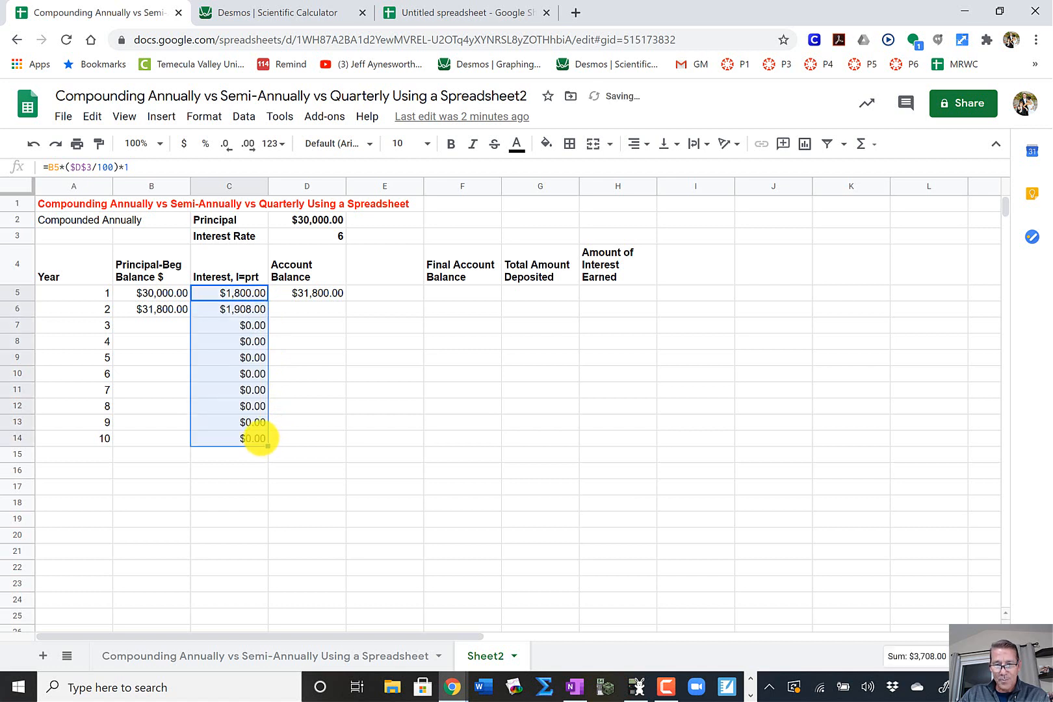
pyautogui.click(243, 322)
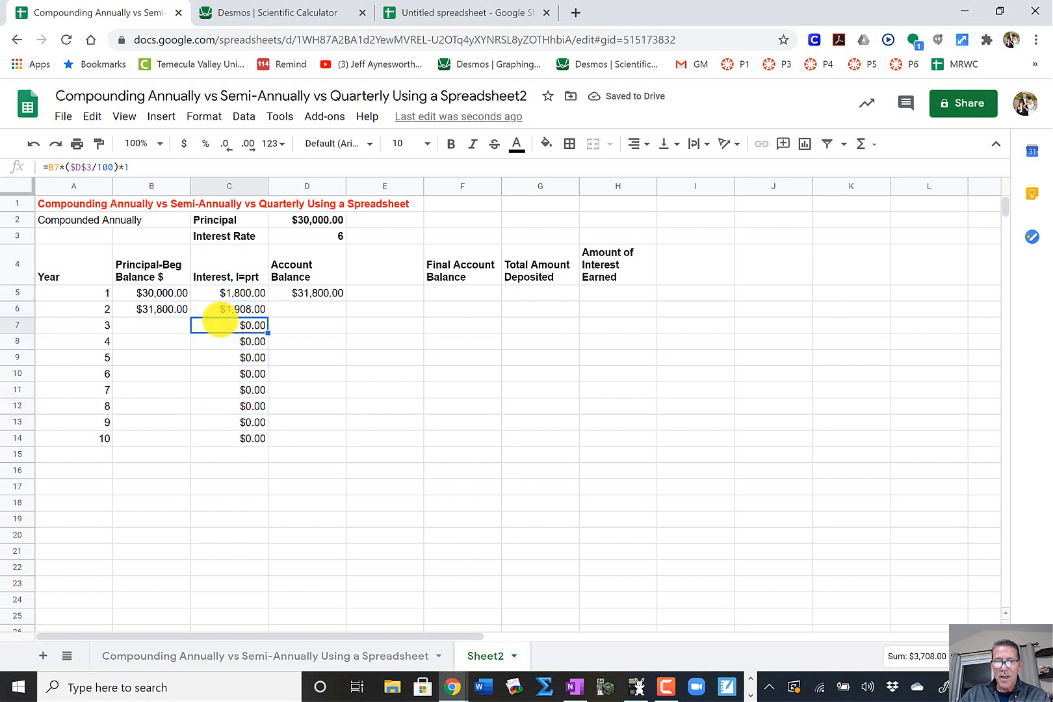
pyautogui.click(234, 310)
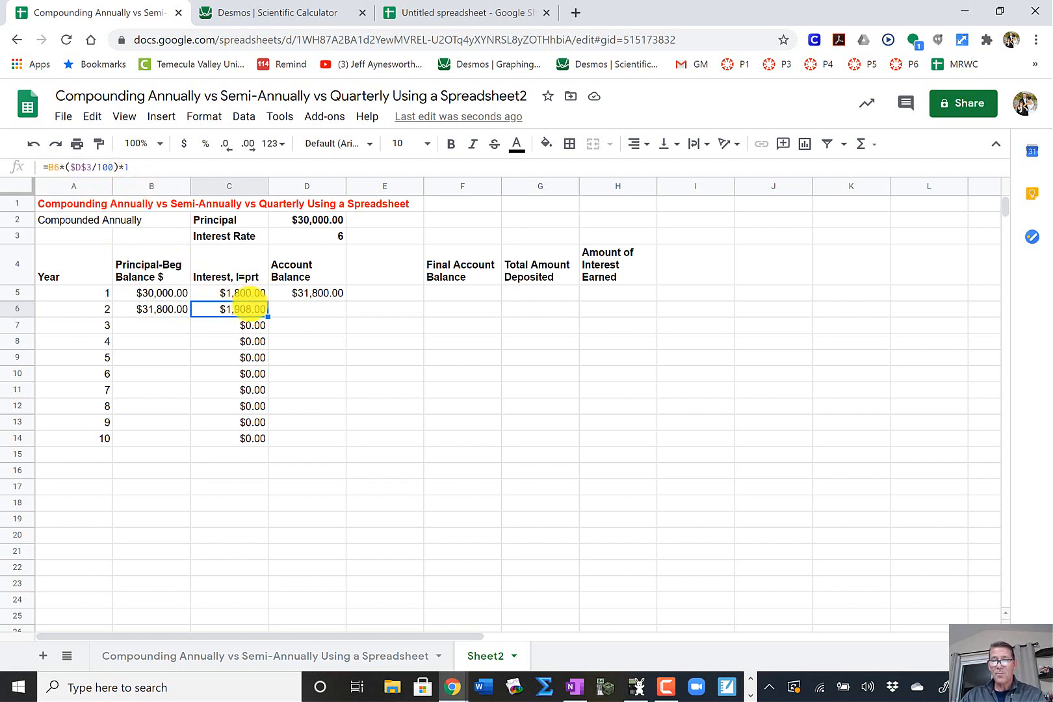
pyautogui.click(242, 325)
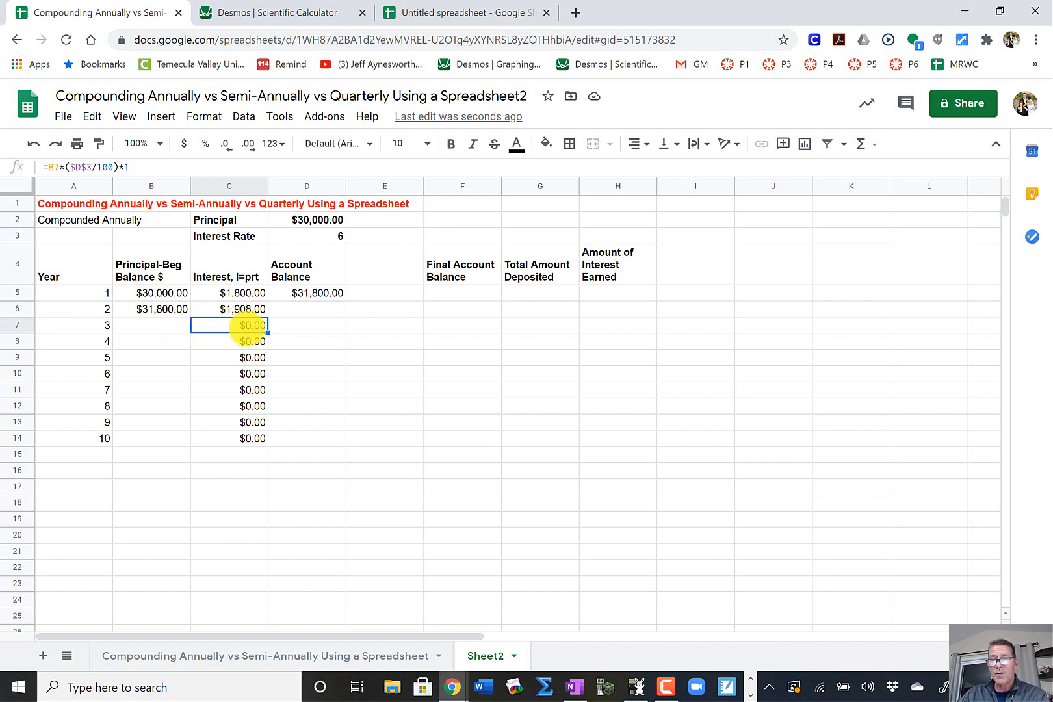
# Fill the account balance formula from D5 down through year 10 in cell D14.
pyautogui.click(321, 294)
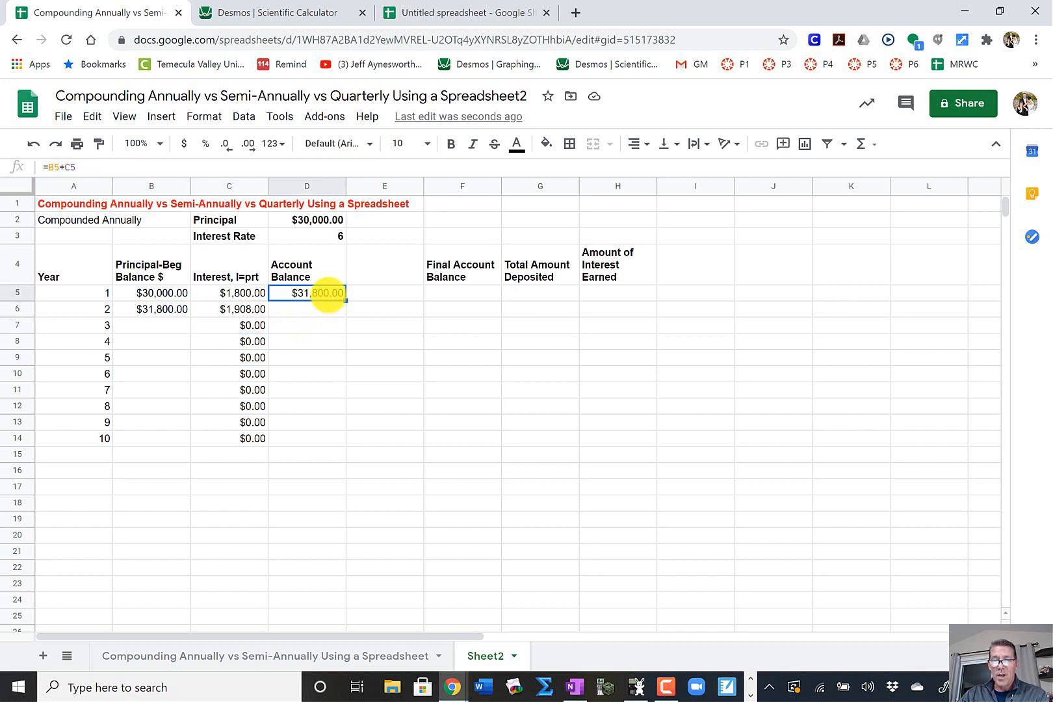
pyautogui.moveTo(345, 300); pyautogui.dragTo(326, 435)
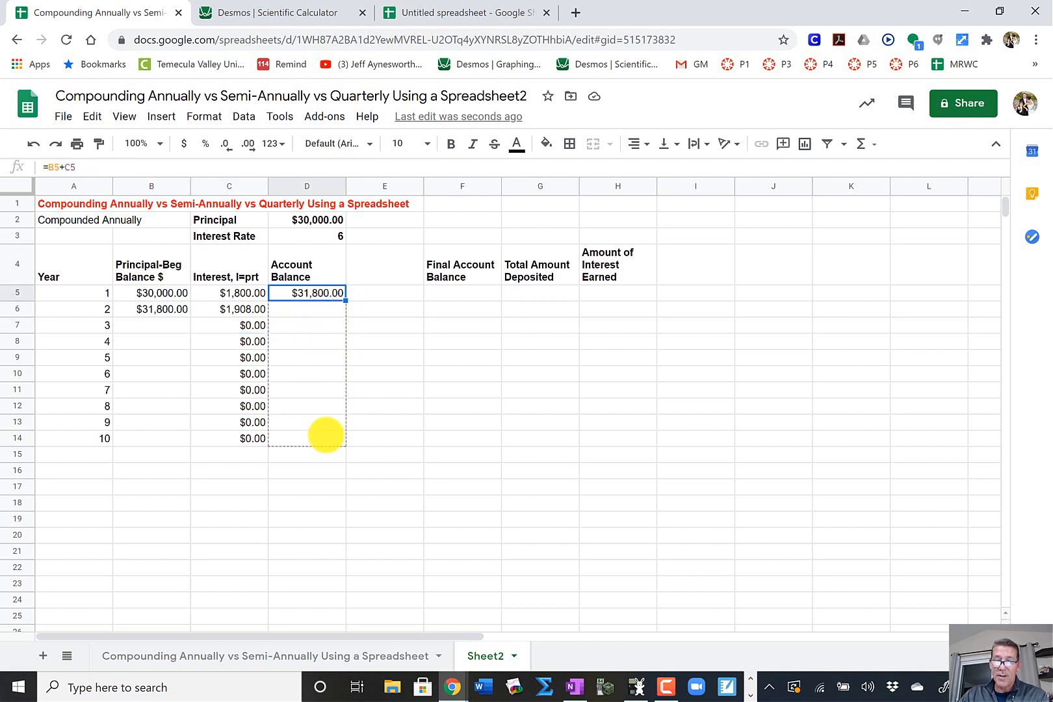
pyautogui.moveTo(325, 434); pyautogui.dragTo(325, 437)
pyautogui.click(361, 373)
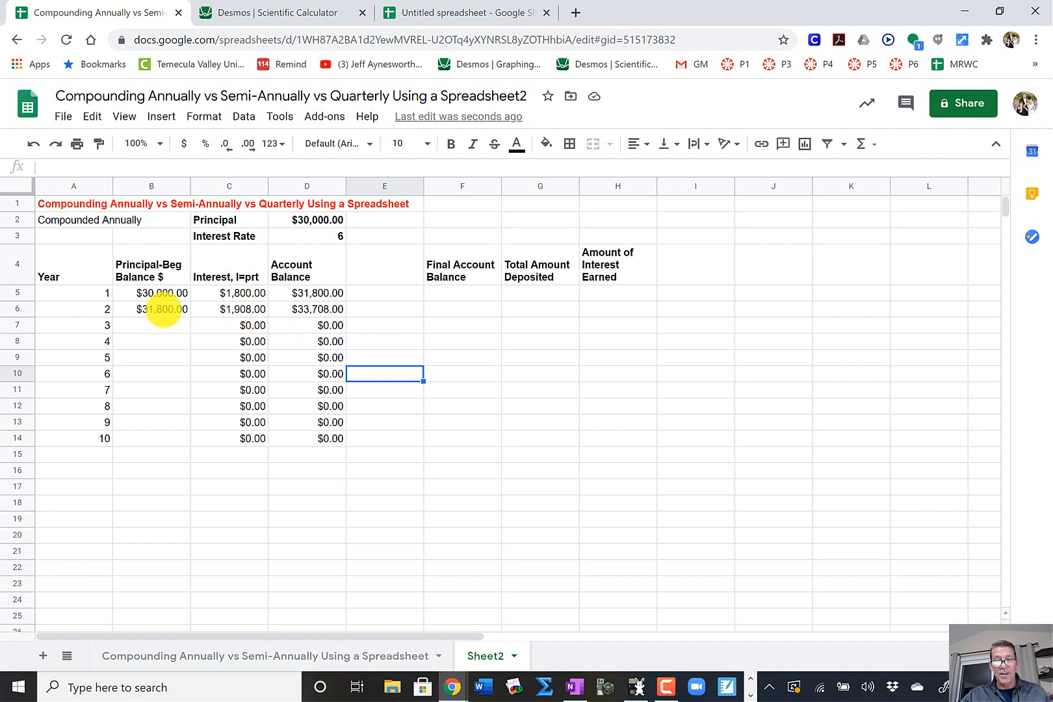
# Fill the beginning balance formula from B6 down through year 10 in cell B14.
pyautogui.click(161, 310)
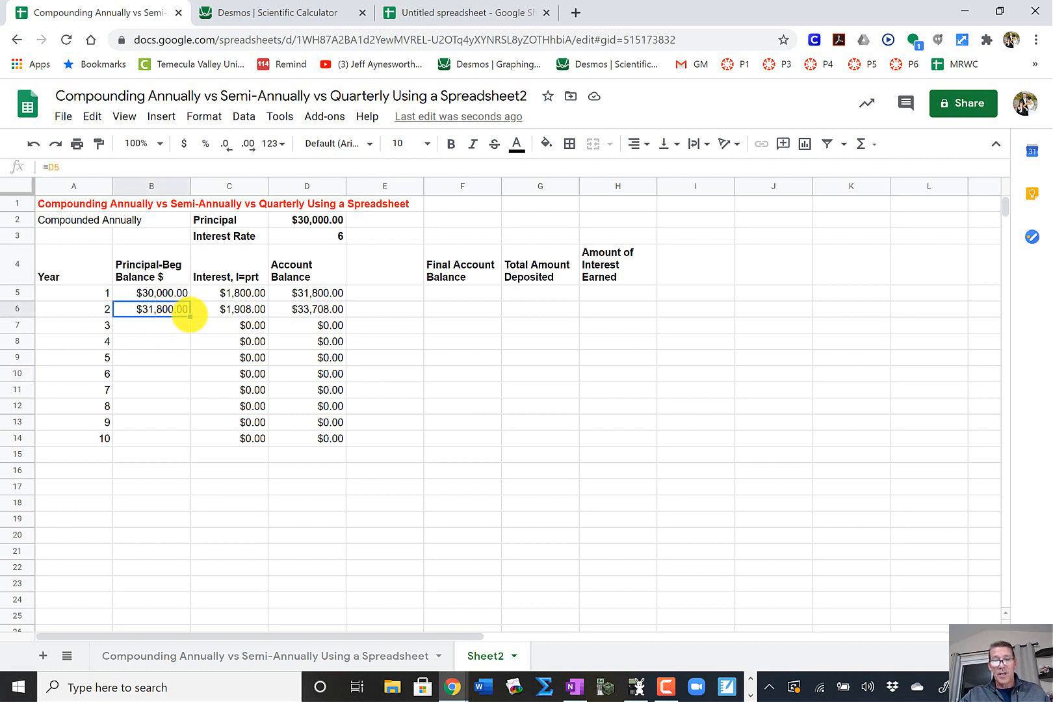
pyautogui.moveTo(189, 316); pyautogui.dragTo(185, 442)
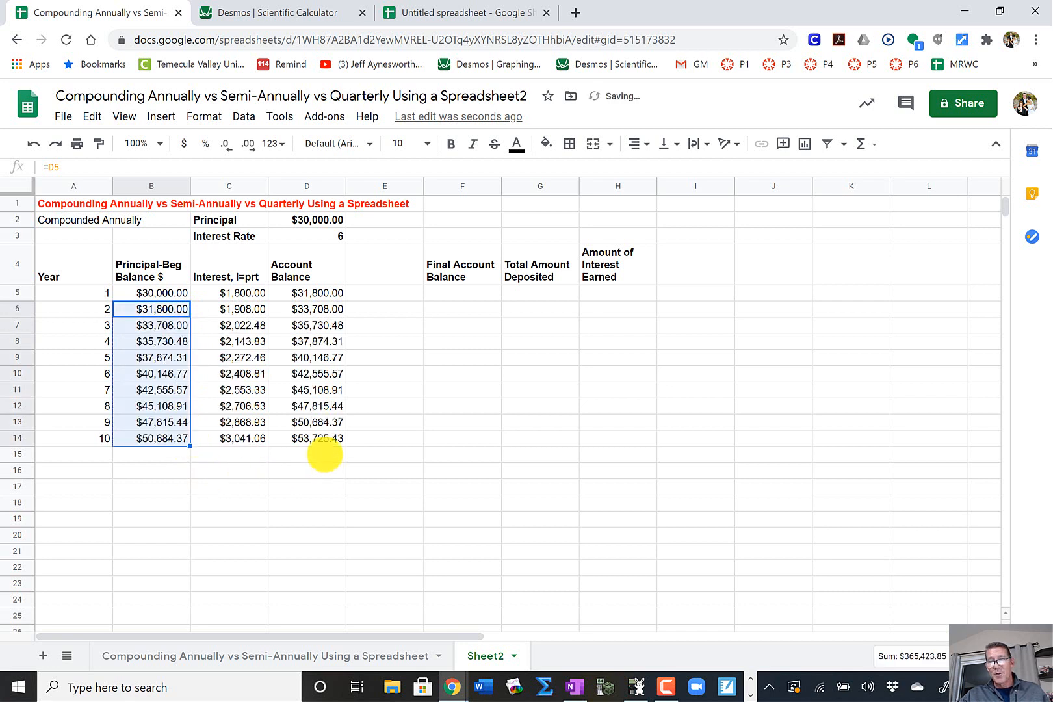
pyautogui.click(323, 454)
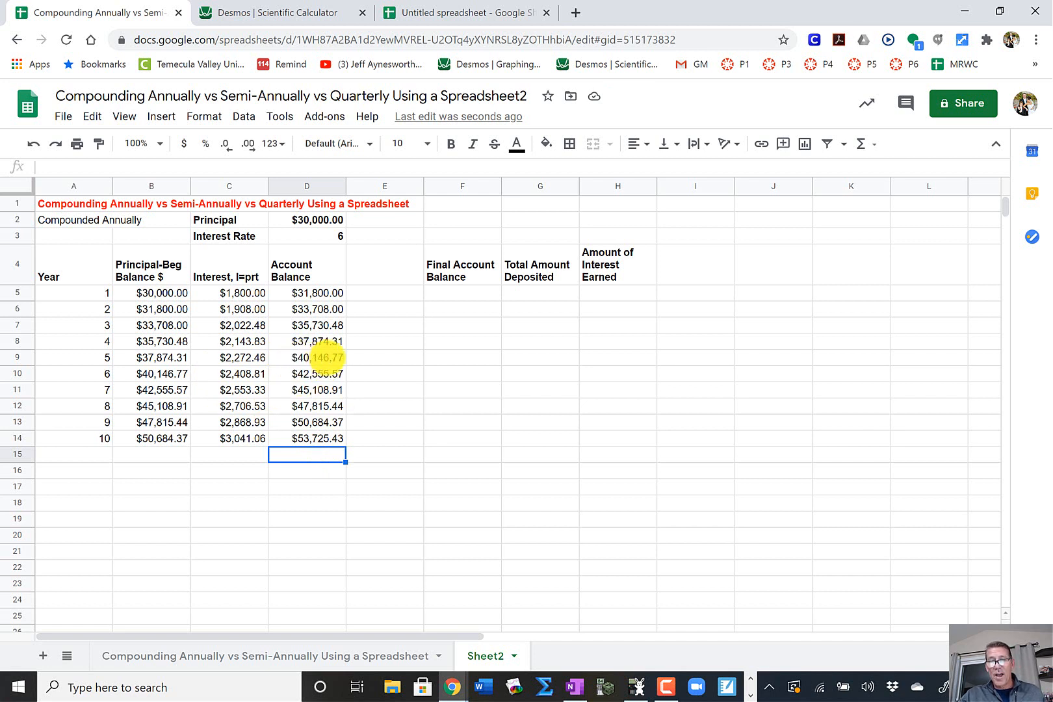
# Compare year 5's beginning balance, interest and account balance in row 9 with the handwritten OneNote example, and return to the spreadsheet.
pyautogui.click(305, 357)
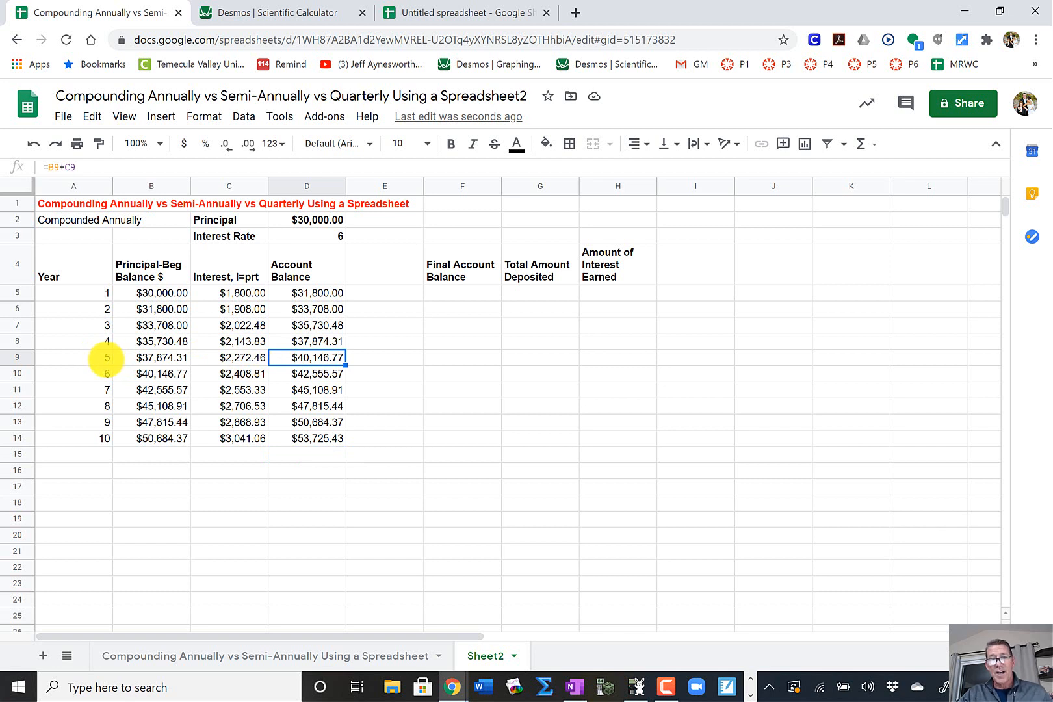
pyautogui.click(104, 358)
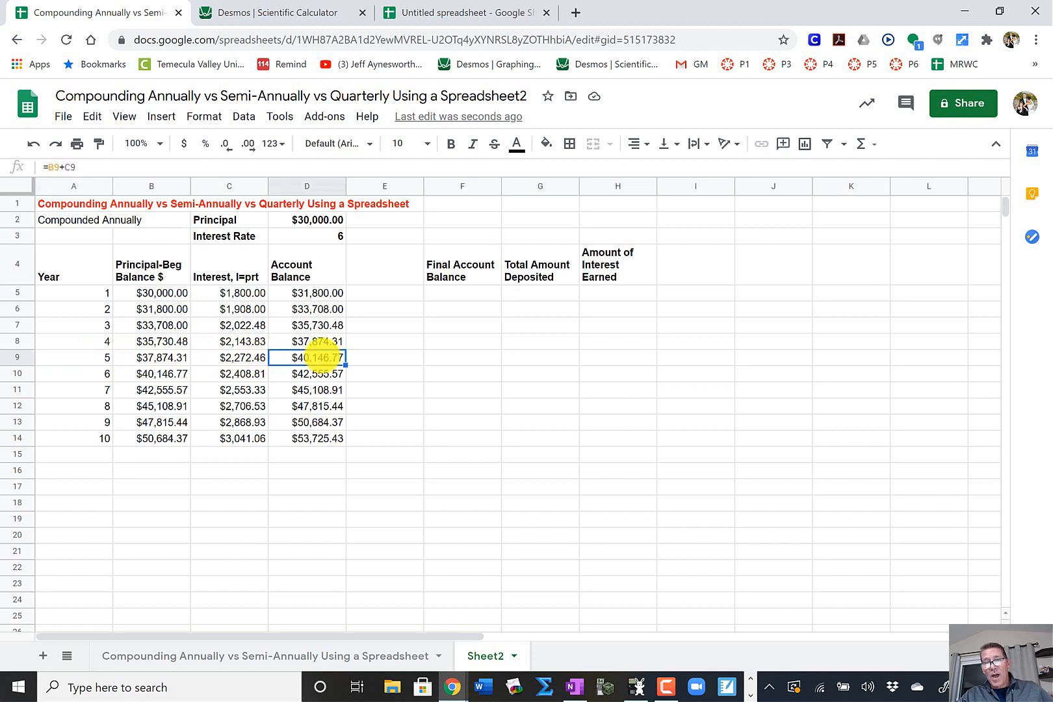
pyautogui.moveTo(82, 357); pyautogui.dragTo(318, 356)
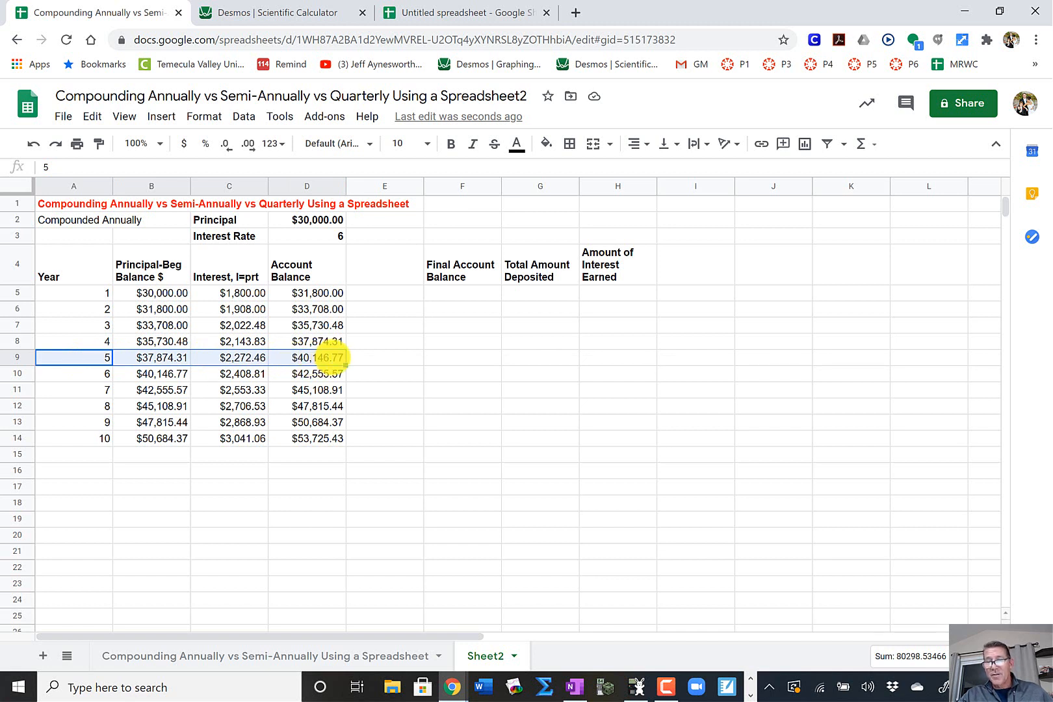
pyautogui.click(575, 687)
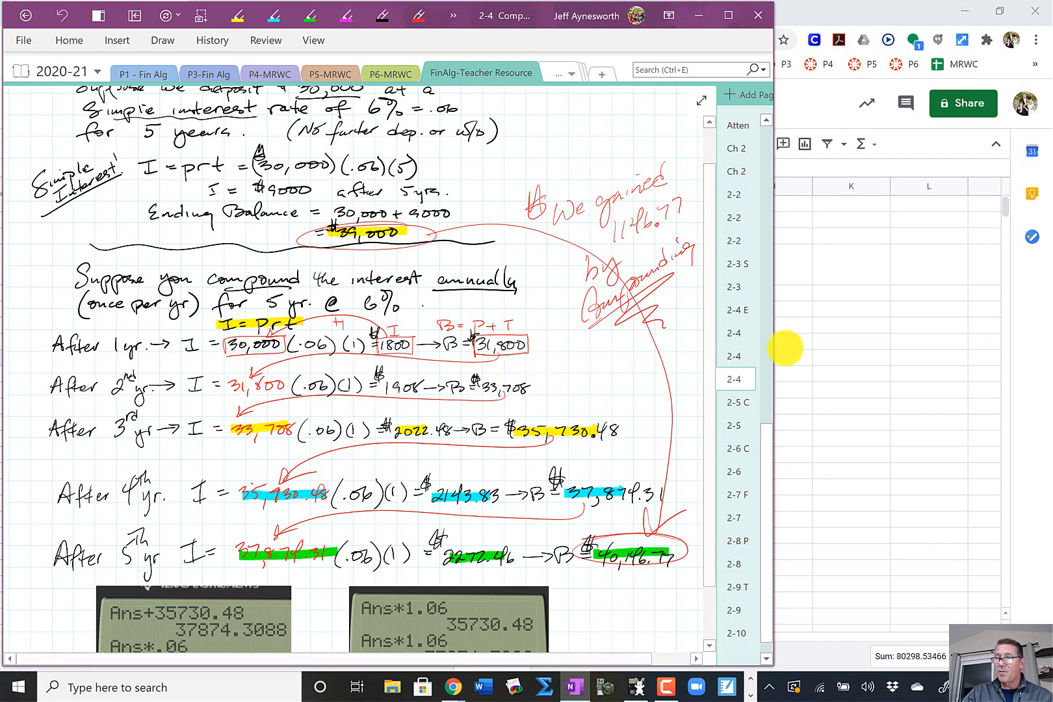
pyautogui.click(815, 347)
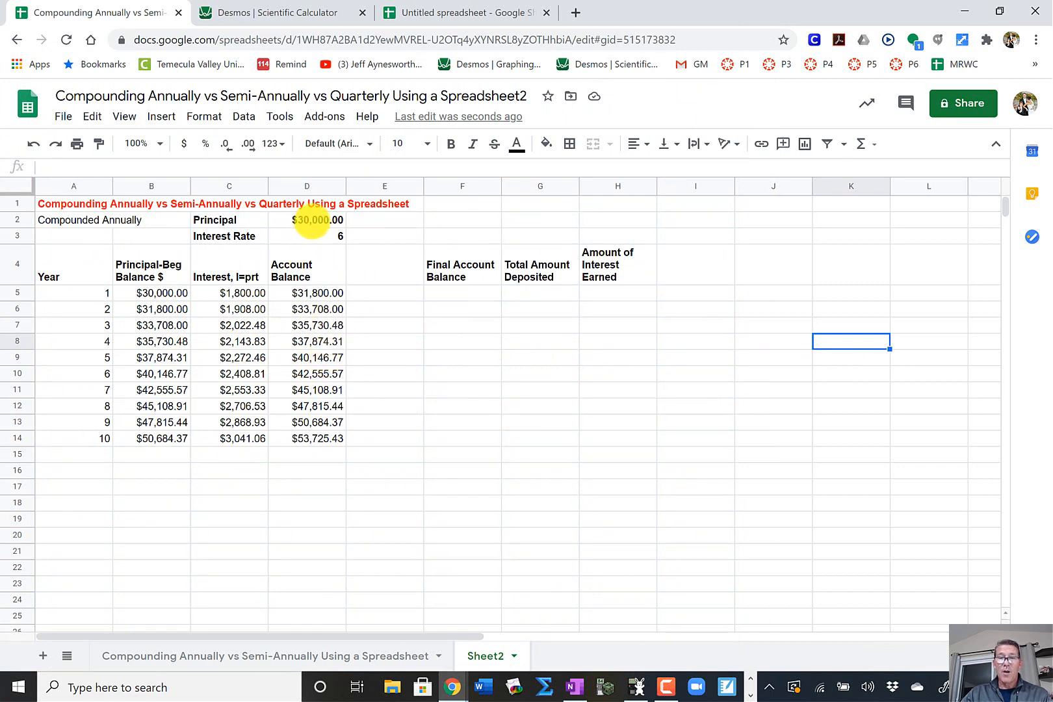
# Test the table with a principal of $20,000 in D2 and inspect the account balances for years 6 and 5.
pyautogui.click(322, 220)
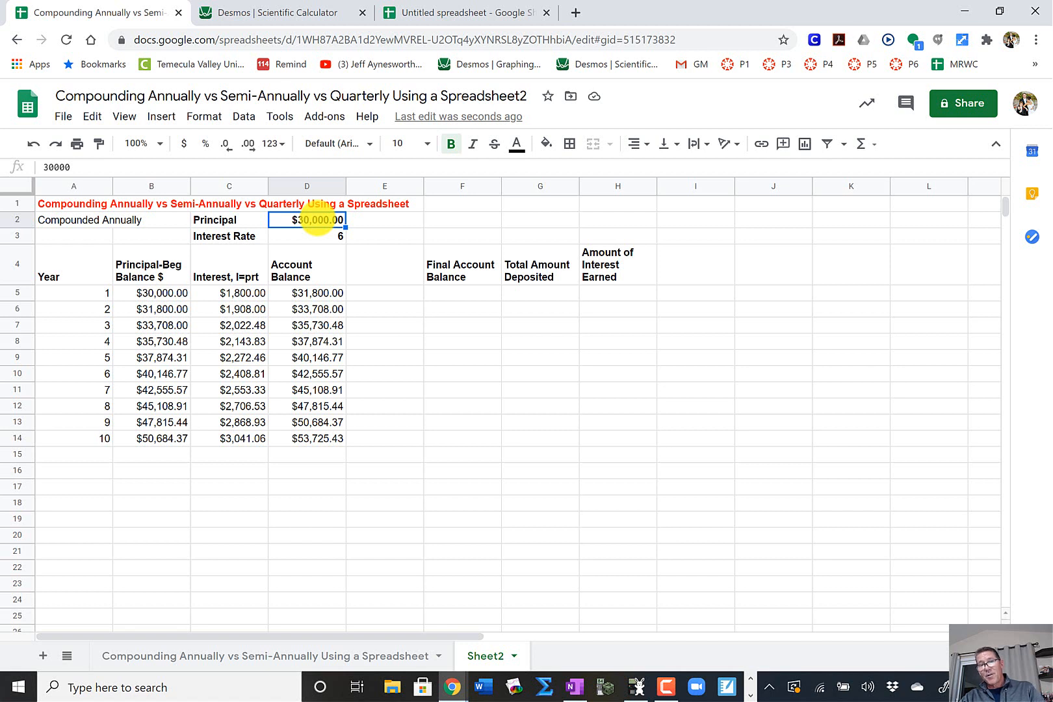
pyautogui.write('20')
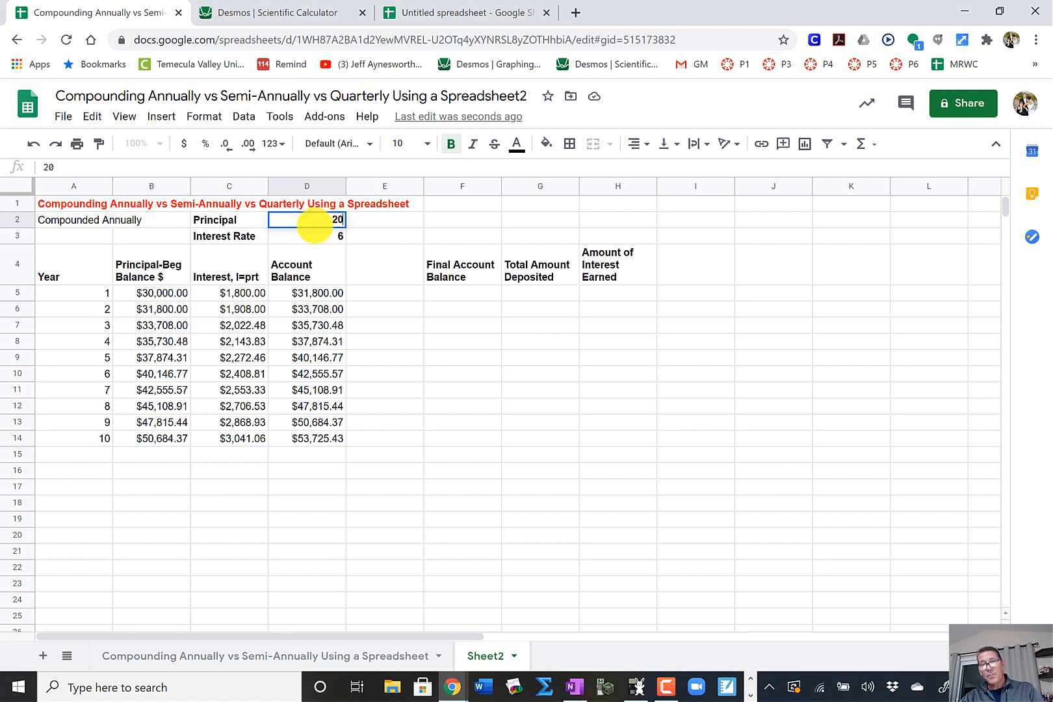
pyautogui.write('0000')
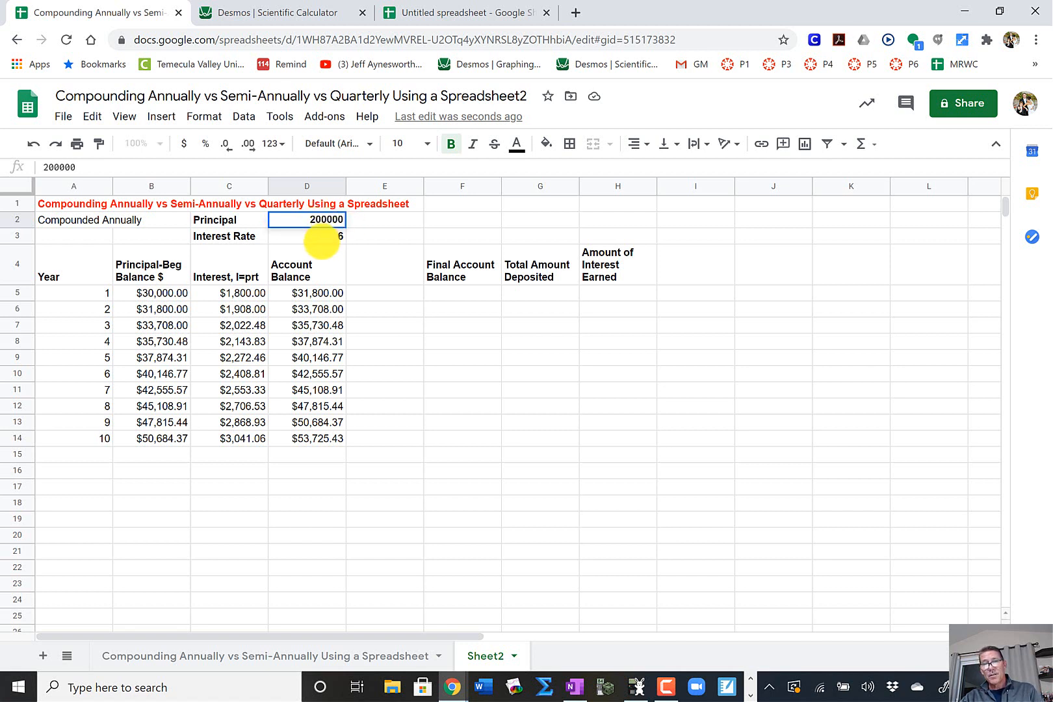
pyautogui.press('Return')
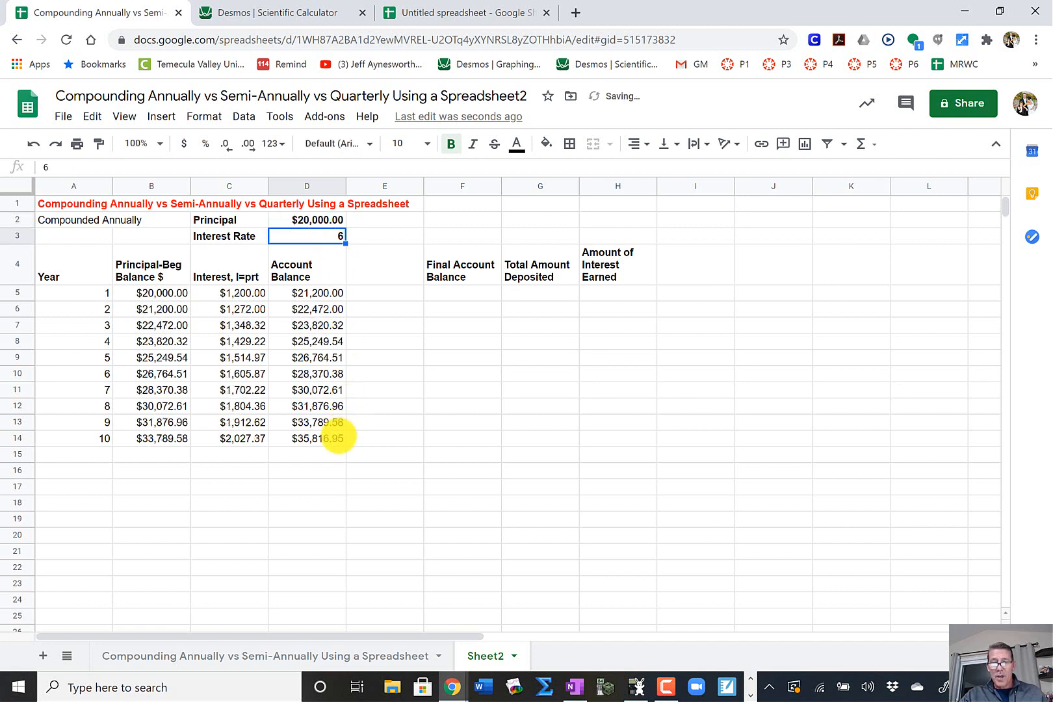
pyautogui.click(325, 374)
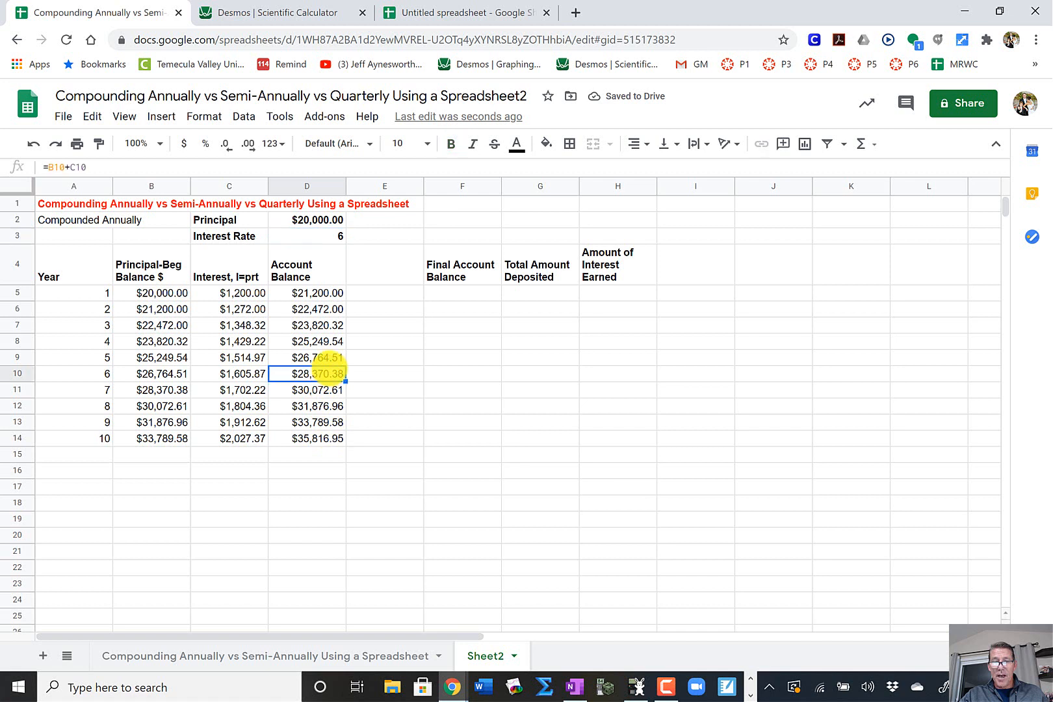
pyautogui.click(318, 359)
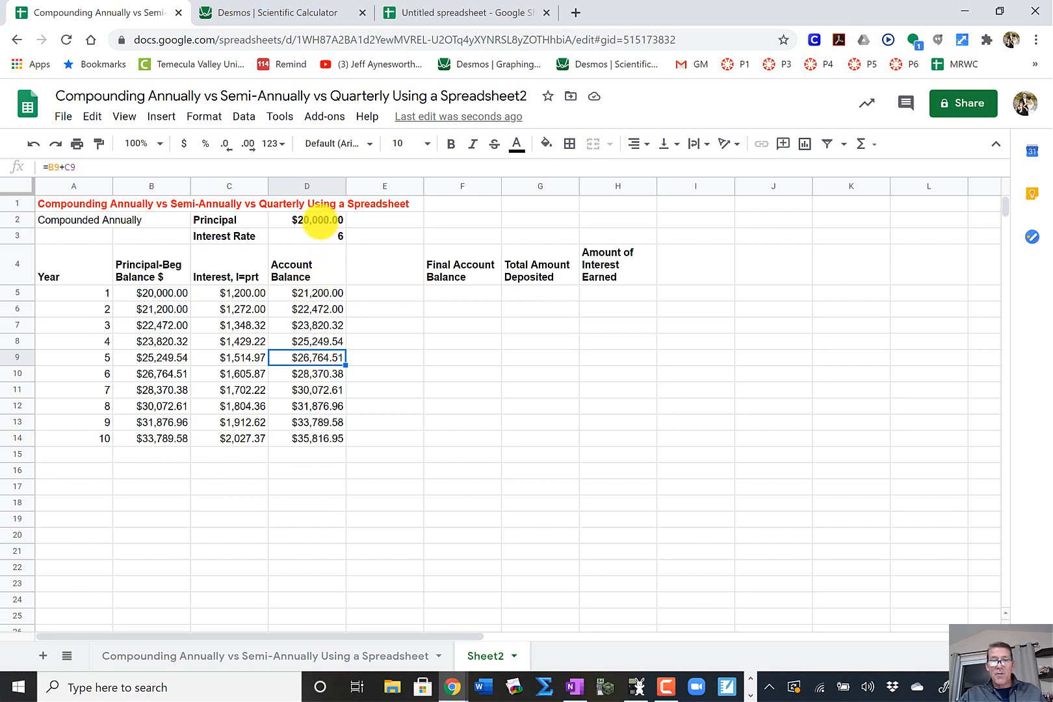
# Test an interest rate of 3 in D3 and inspect year 10's account balance in D14.
pyautogui.click(323, 237)
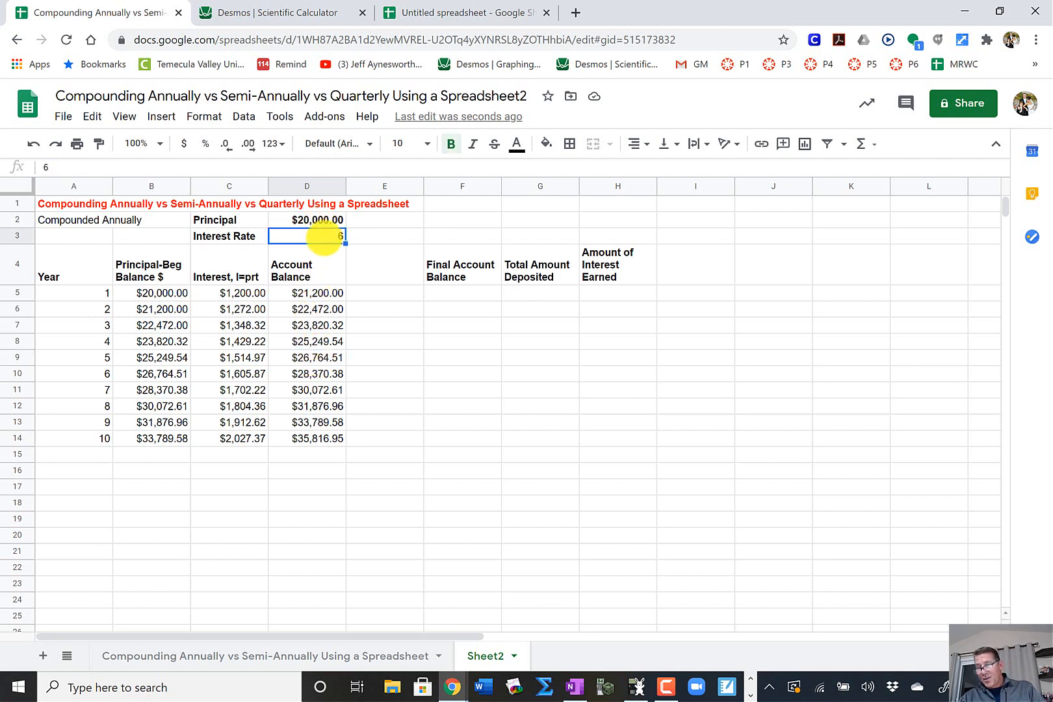
pyautogui.write('3')
pyautogui.press('Return')
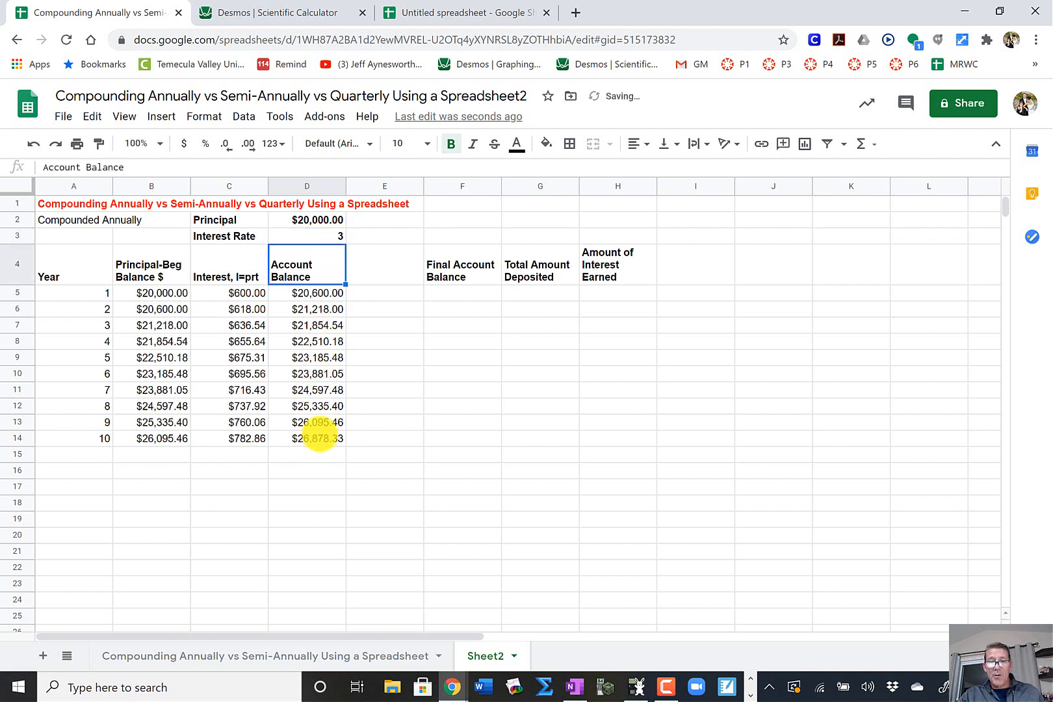
pyautogui.click(319, 439)
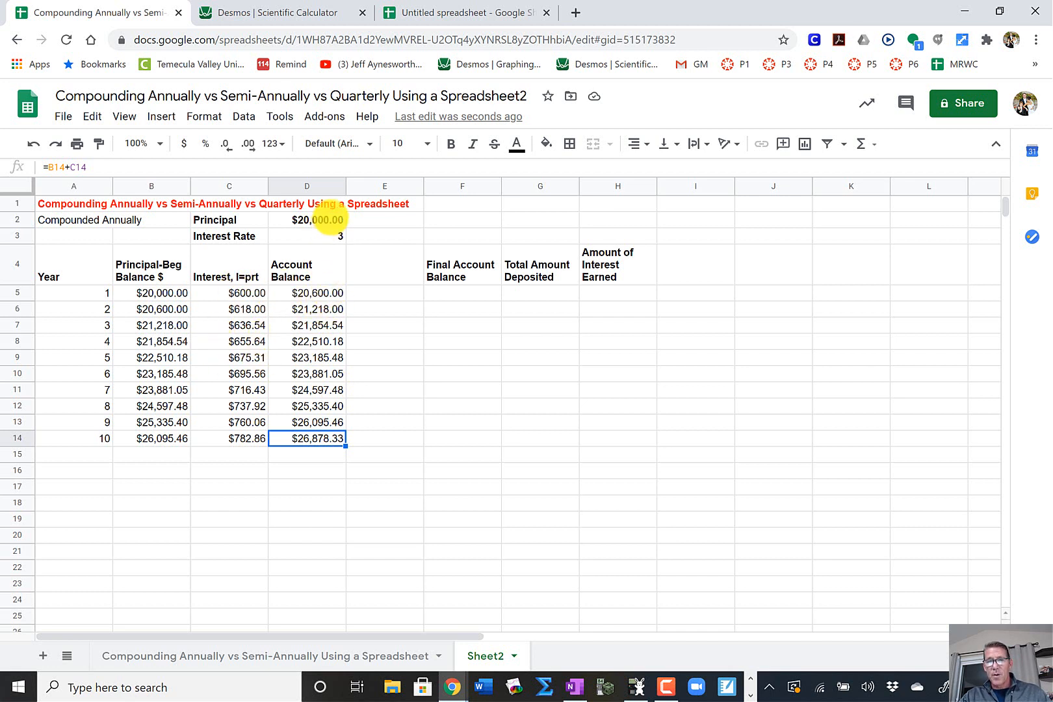
# Restore the principal in D2 to 30000 and the interest rate in D3 to 6.
pyautogui.click(333, 220)
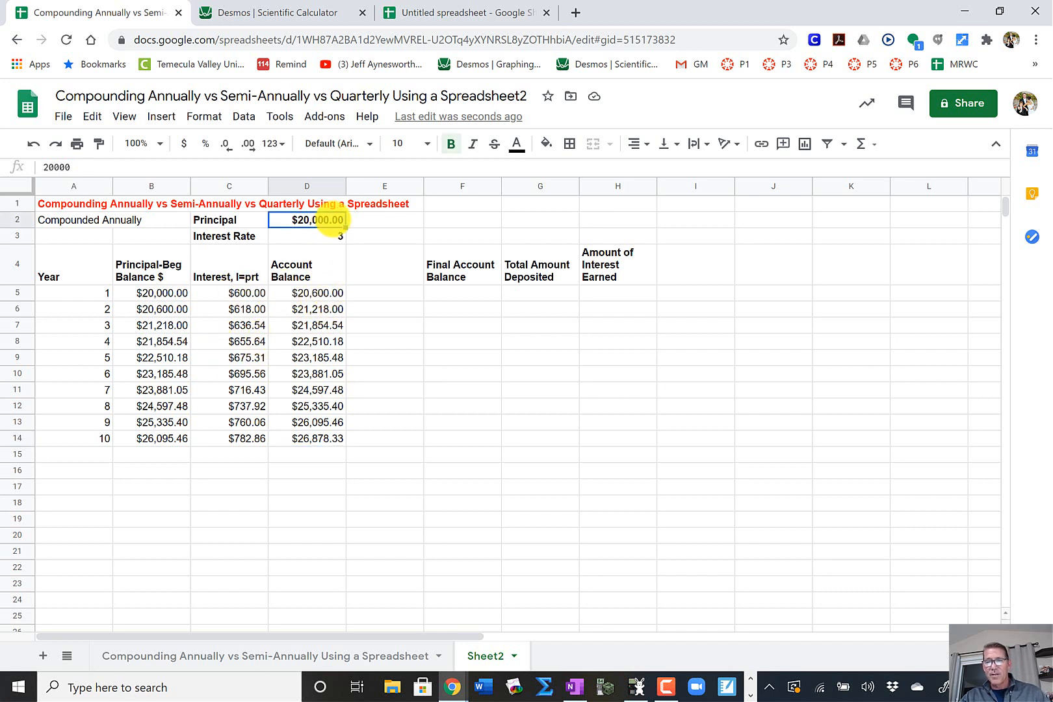
pyautogui.write('30000')
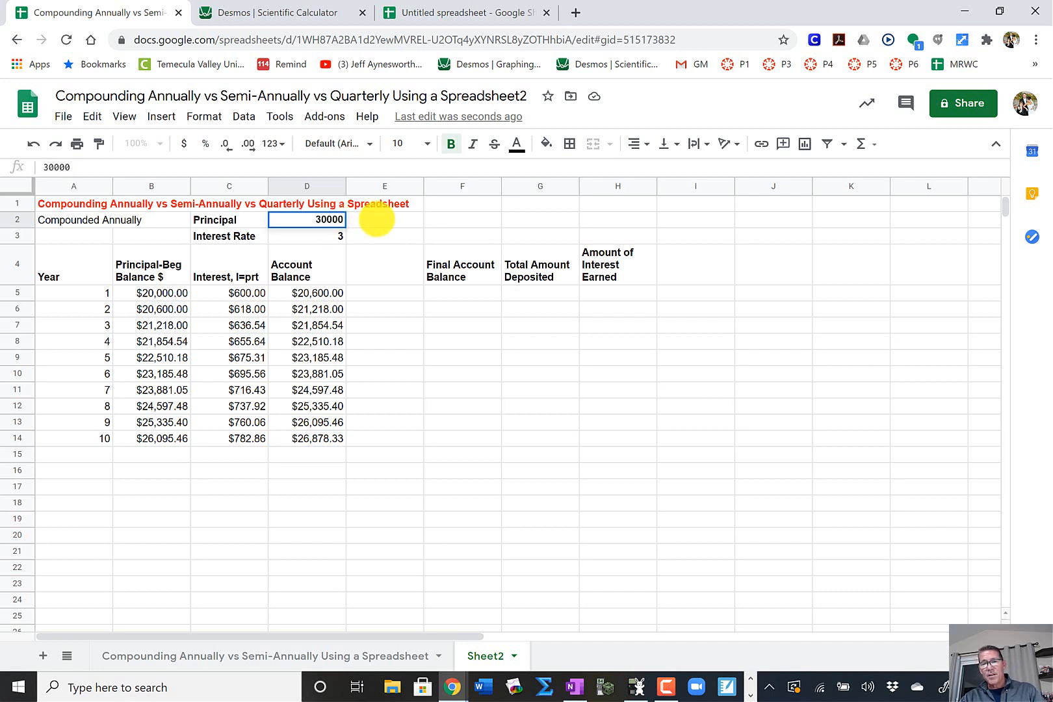
pyautogui.click(377, 220)
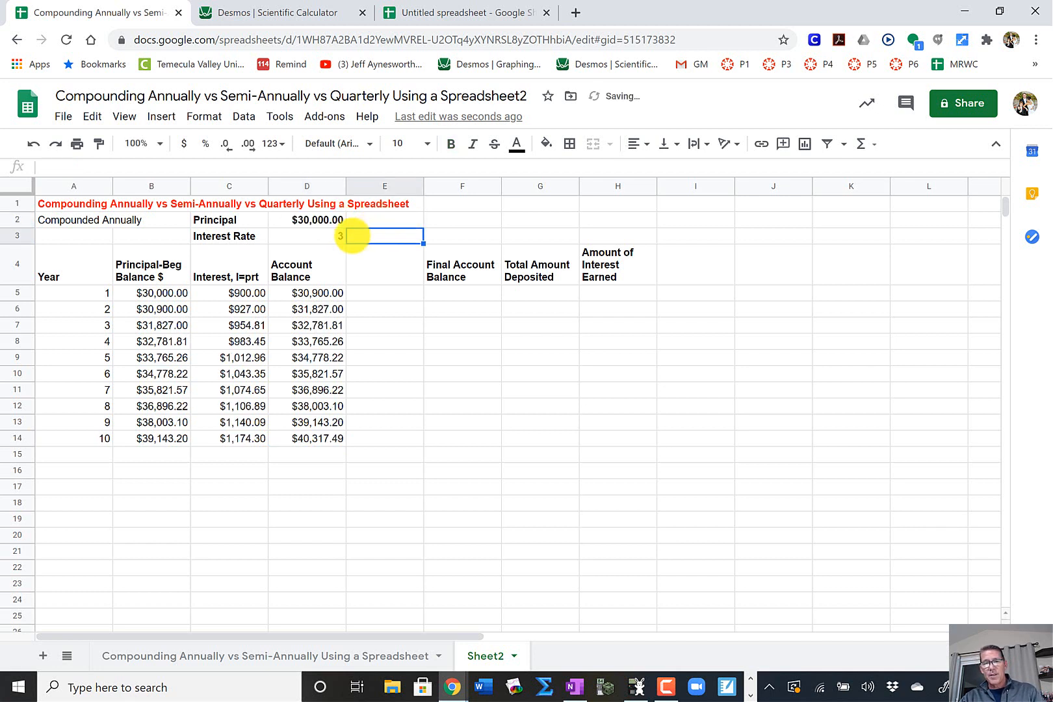
pyautogui.click(335, 235)
pyautogui.write('6')
pyautogui.press('Return')
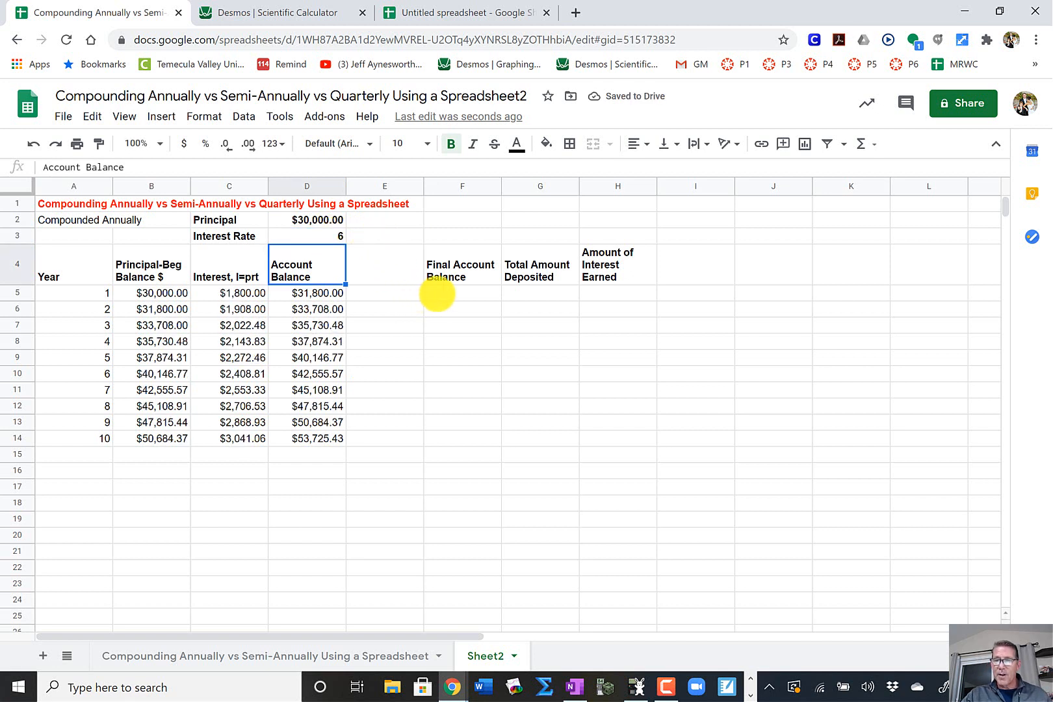
# Merge cells F3 to H3 horizontally above the summary column headings and enter the title Final Answers.
pyautogui.click(436, 293)
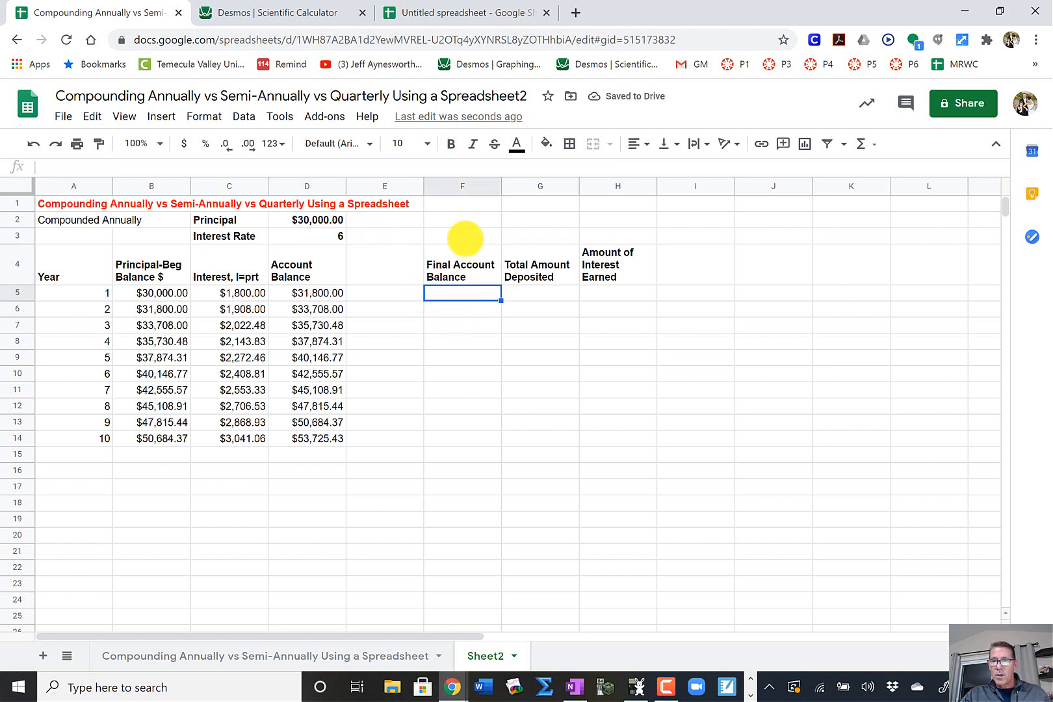
pyautogui.click(465, 235)
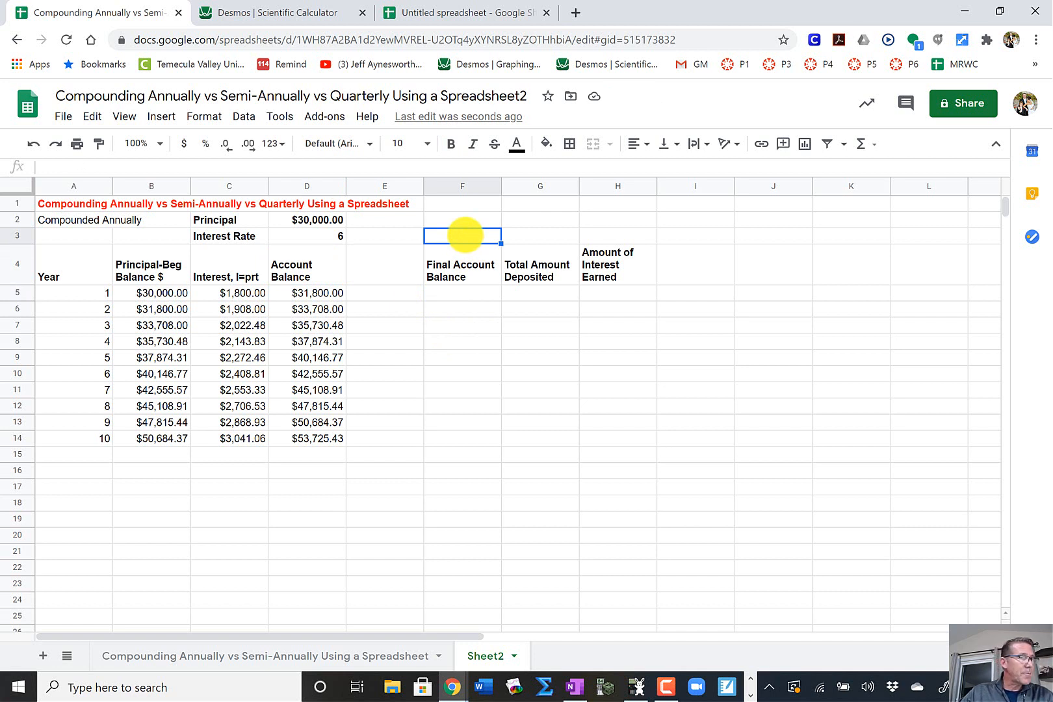
pyautogui.moveTo(465, 236)
pyautogui.mouseDown()
pyautogui.moveTo(587, 221)
pyautogui.moveTo(618, 242)
pyautogui.mouseUp()
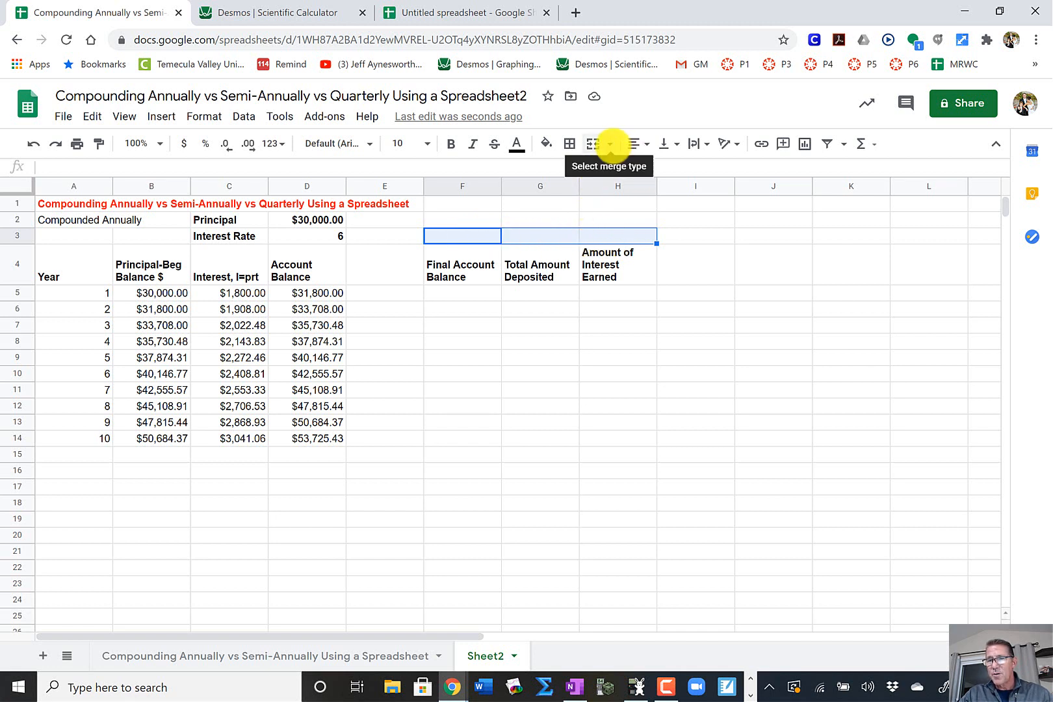
pyautogui.click(609, 145)
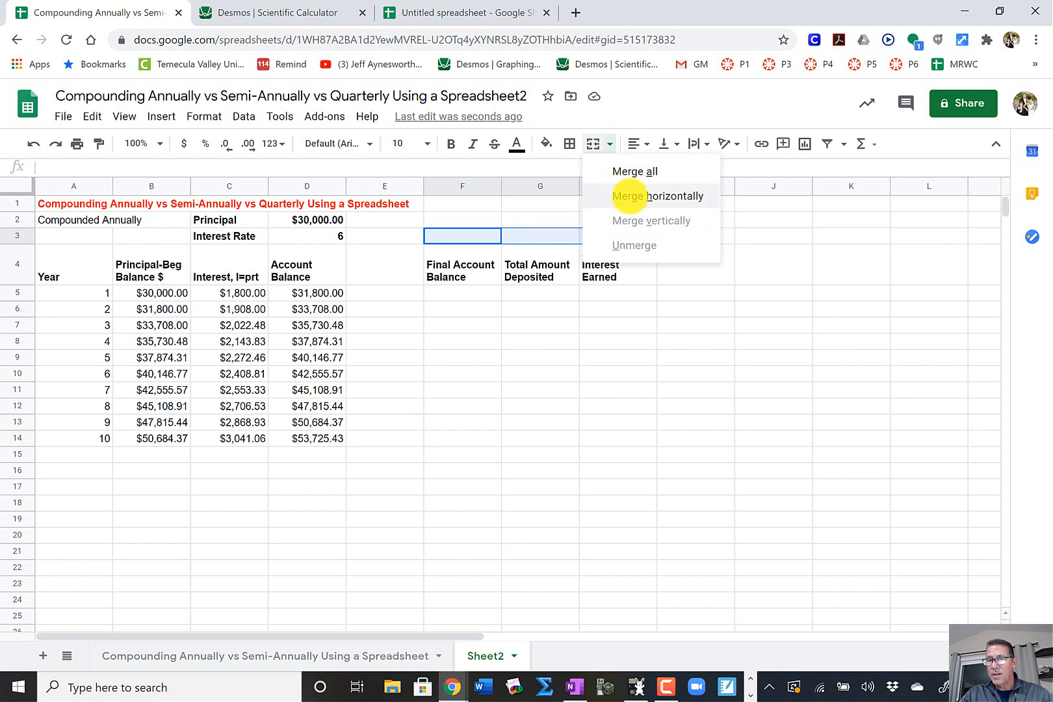
pyautogui.click(628, 196)
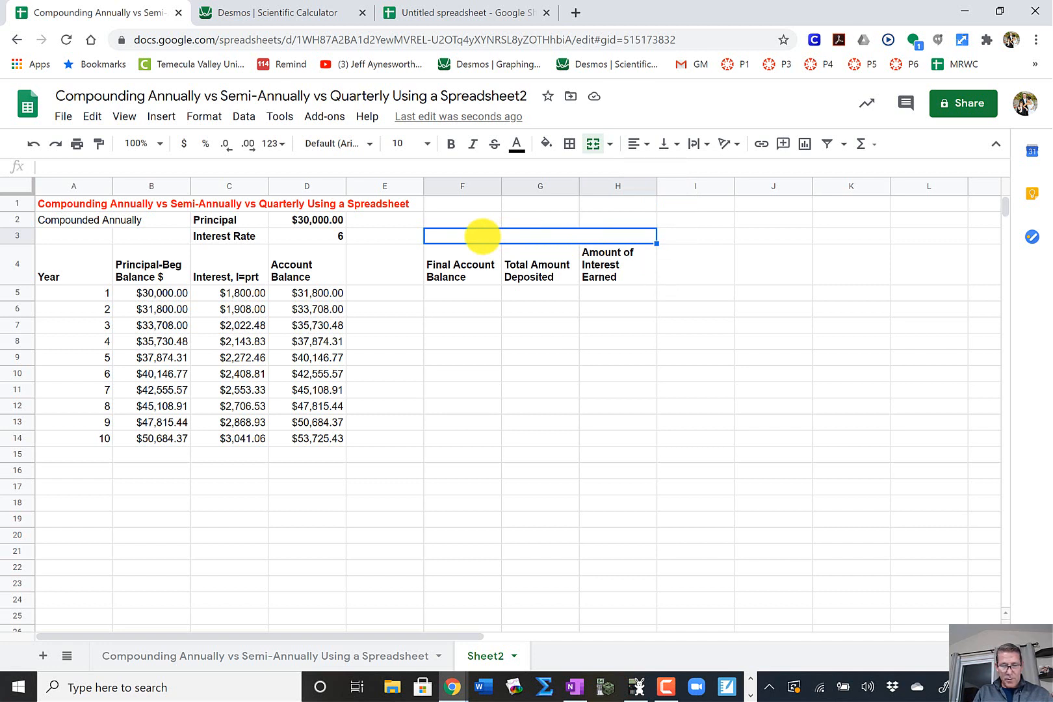
pyautogui.write('Final ')
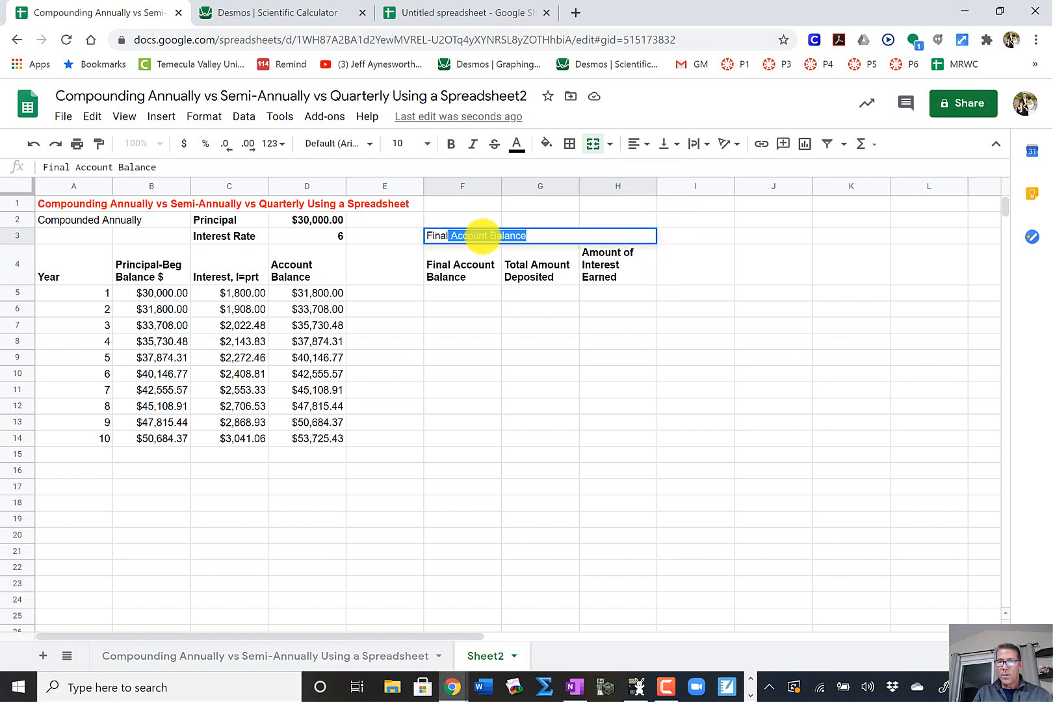
pyautogui.write('A')
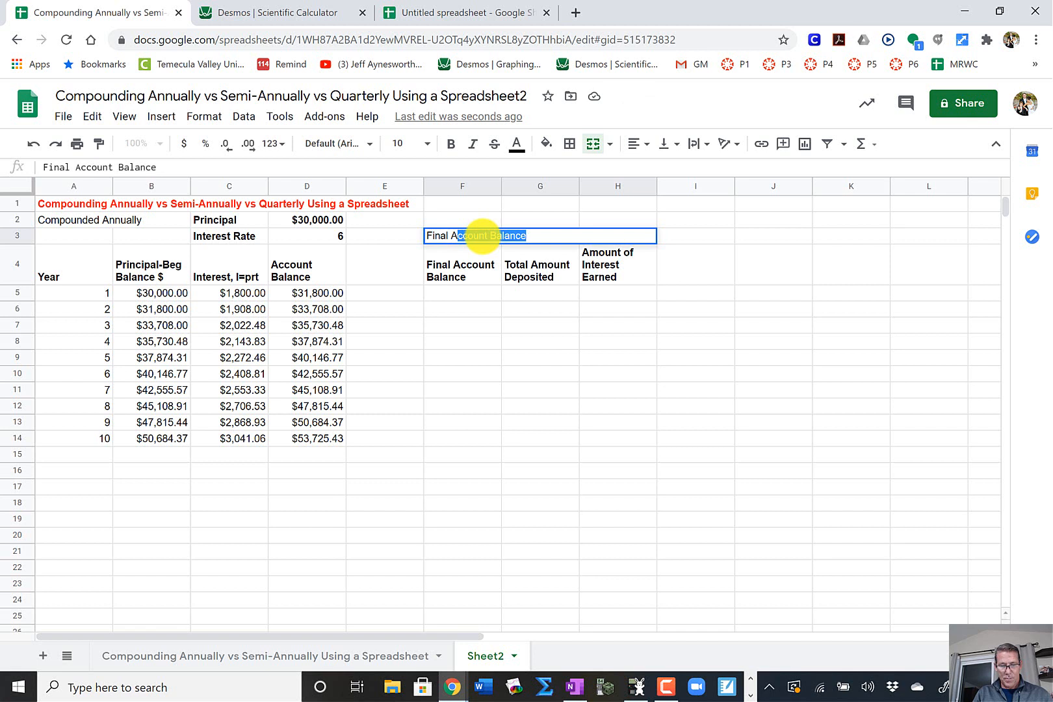
pyautogui.write('nswers')
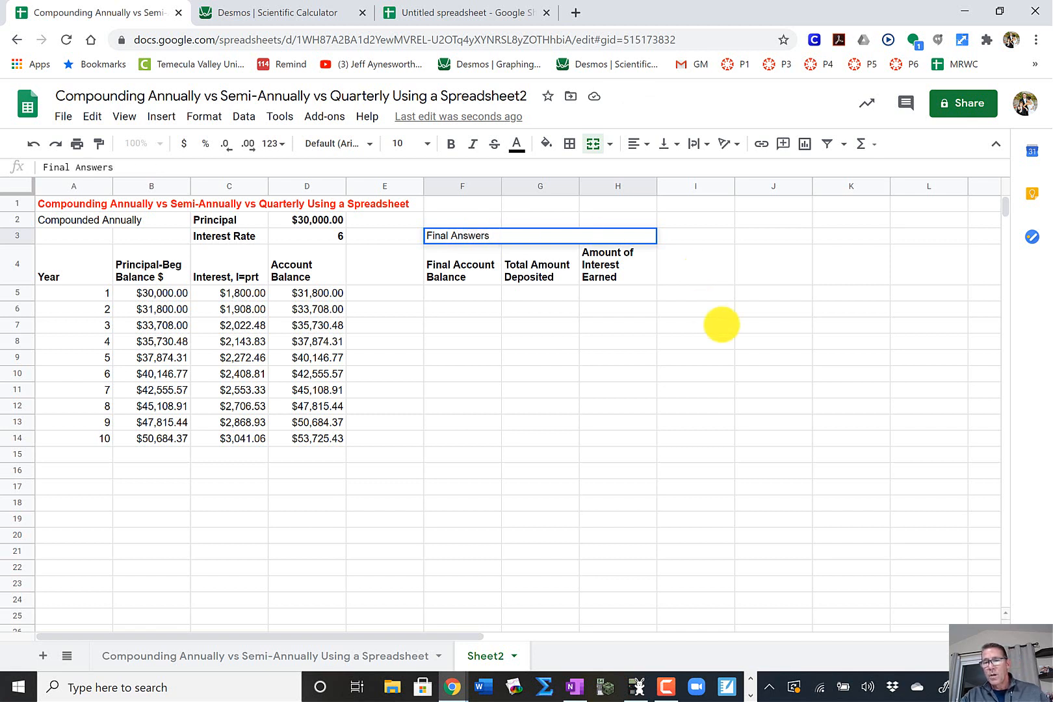
pyautogui.click(592, 308)
# Format the Final Answers title in the merged cell as centred, bold, red text.
pyautogui.click(472, 236)
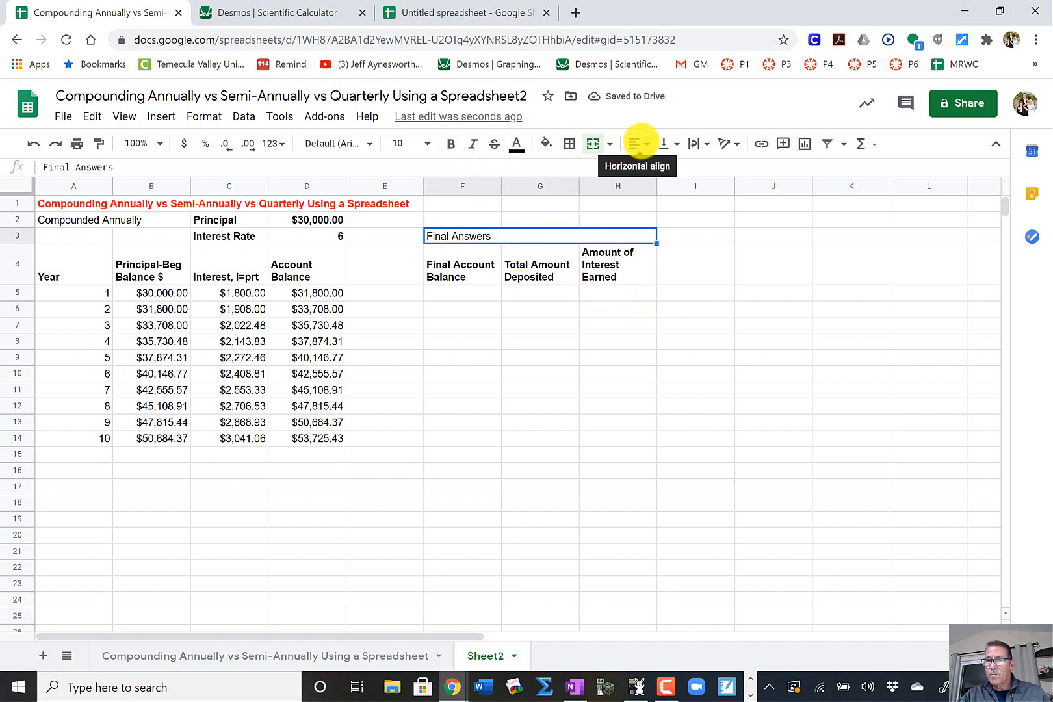
pyautogui.click(635, 143)
pyautogui.click(655, 169)
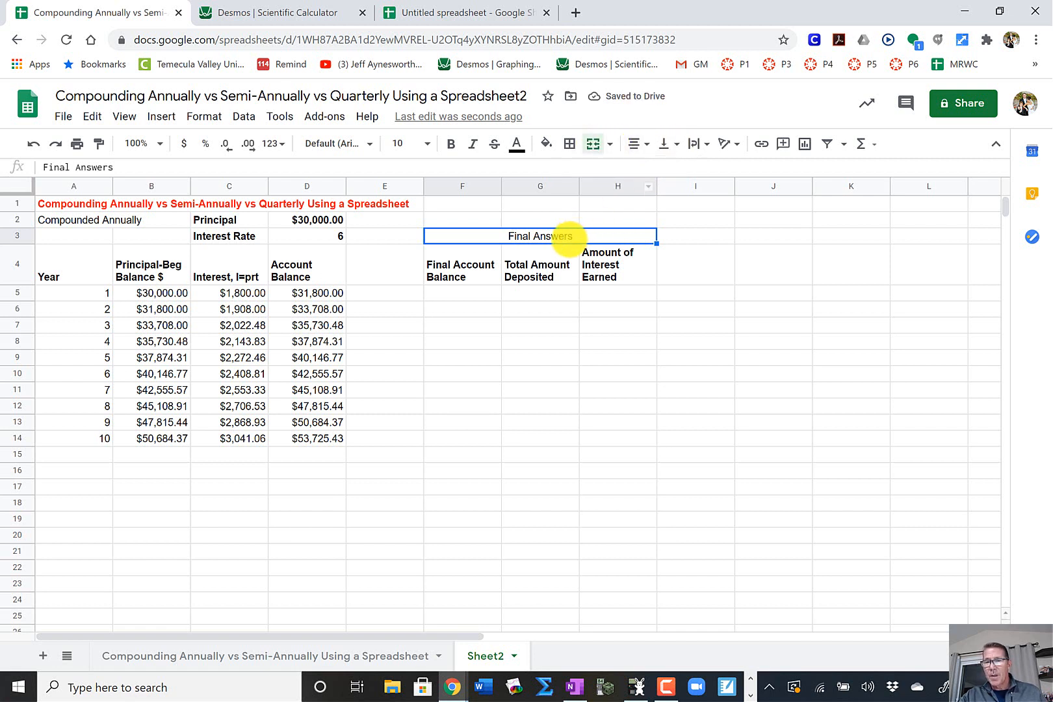
pyautogui.click(451, 144)
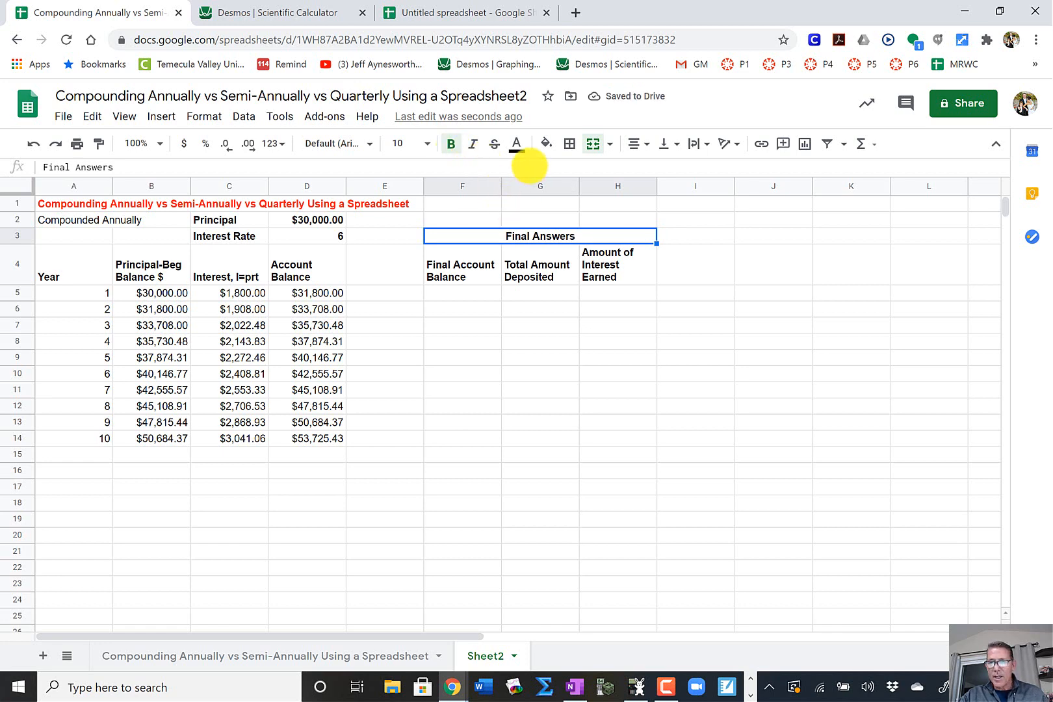
pyautogui.click(517, 144)
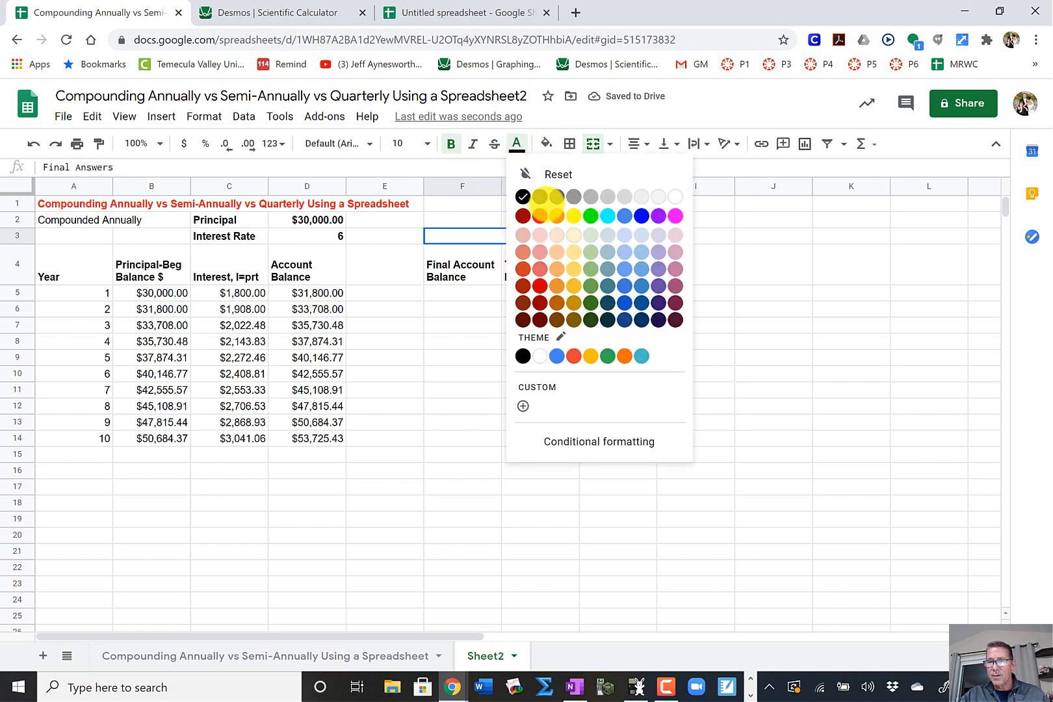
pyautogui.click(539, 213)
pyautogui.click(748, 238)
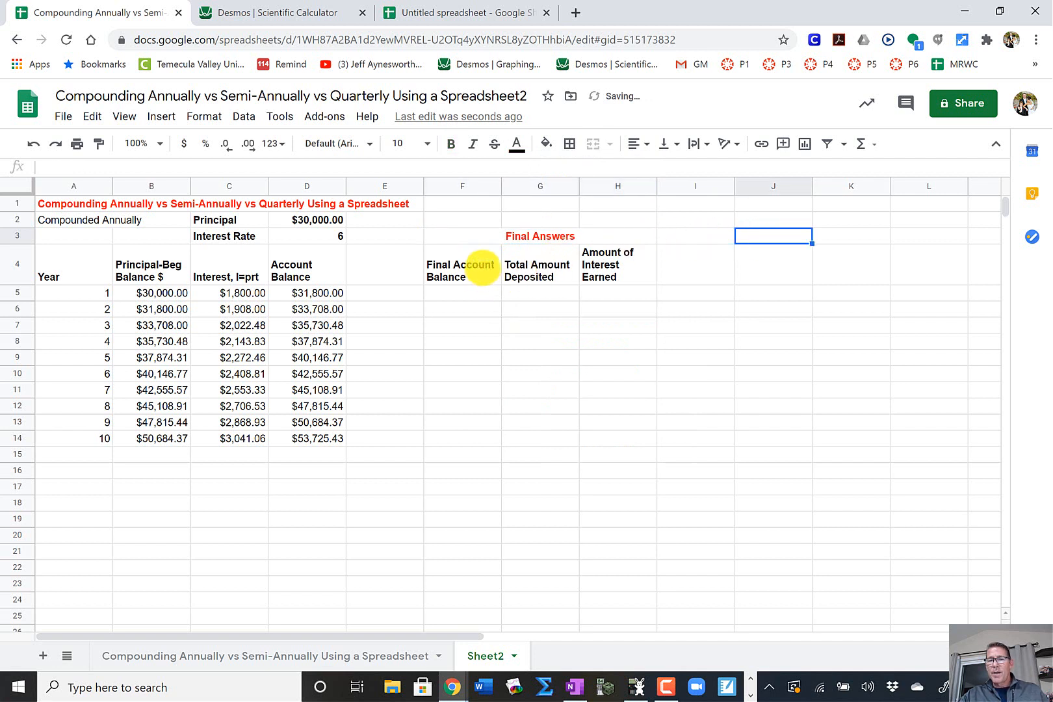
pyautogui.click(475, 273)
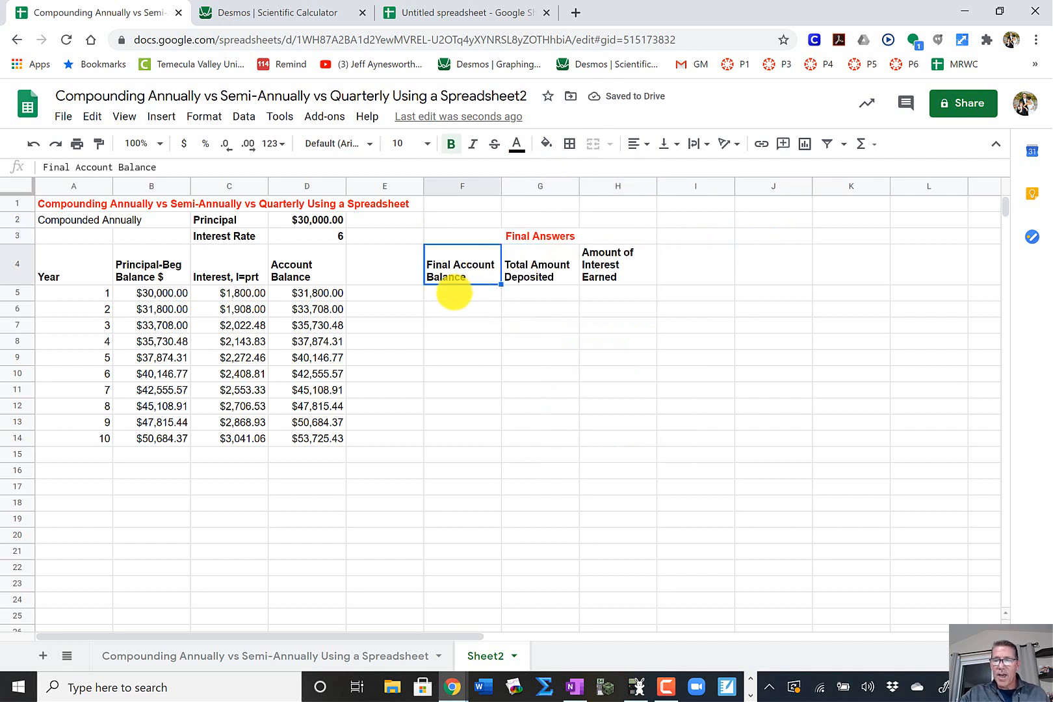
# Extend the heading in F4 to read Final Account Balance after 10 years.
pyautogui.click(453, 294)
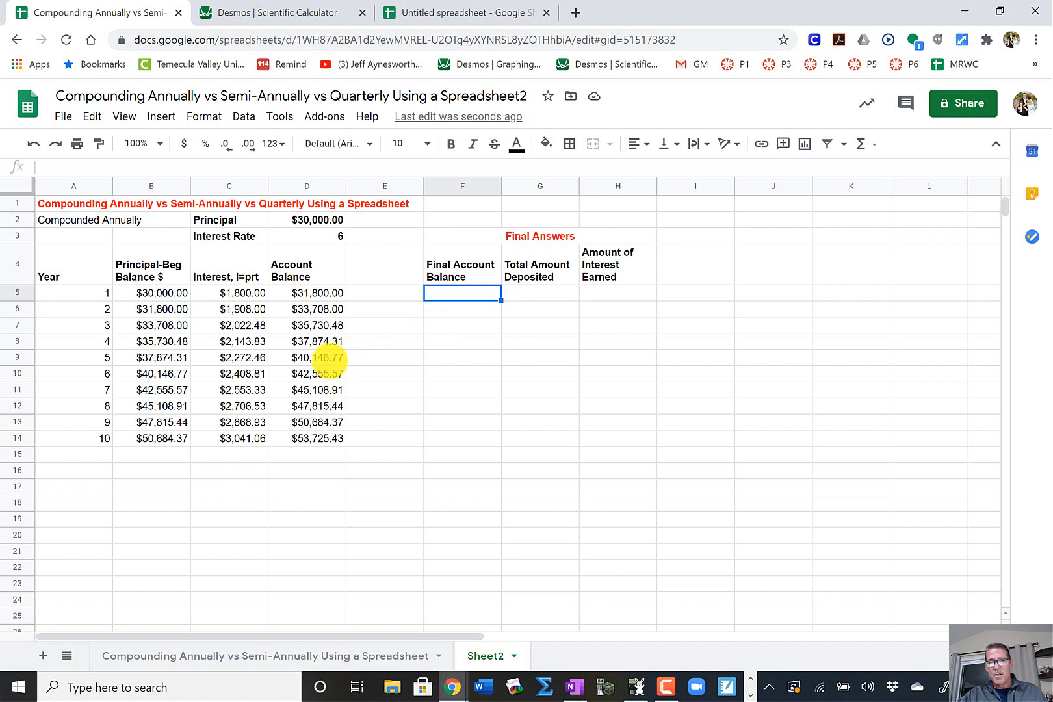
pyautogui.click(318, 358)
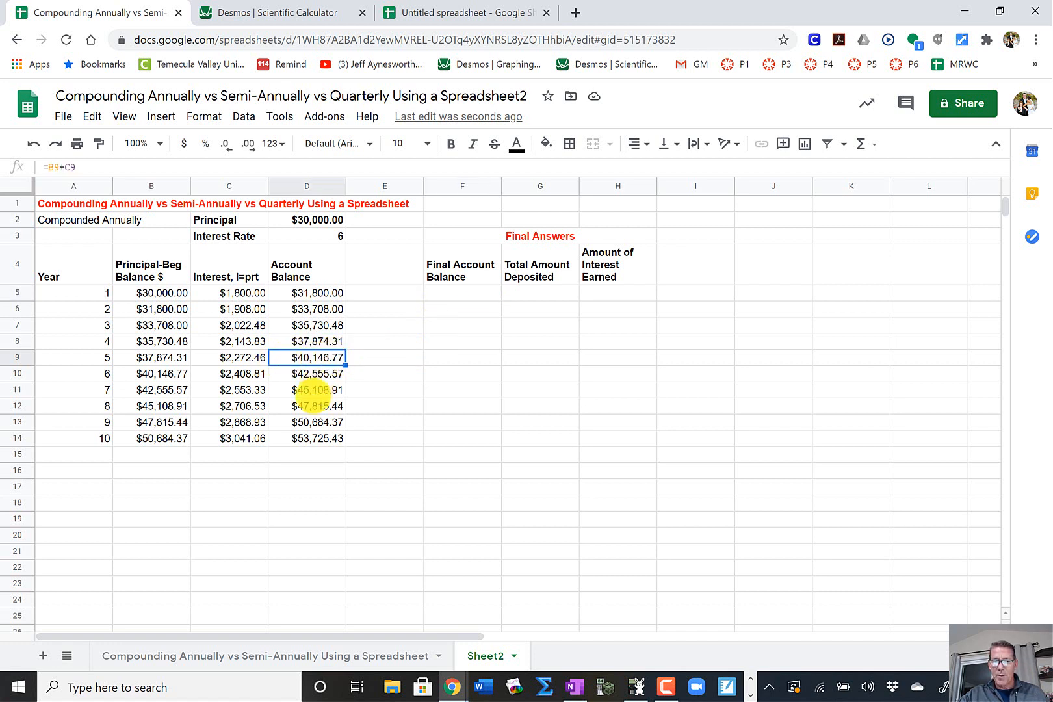
pyautogui.click(316, 440)
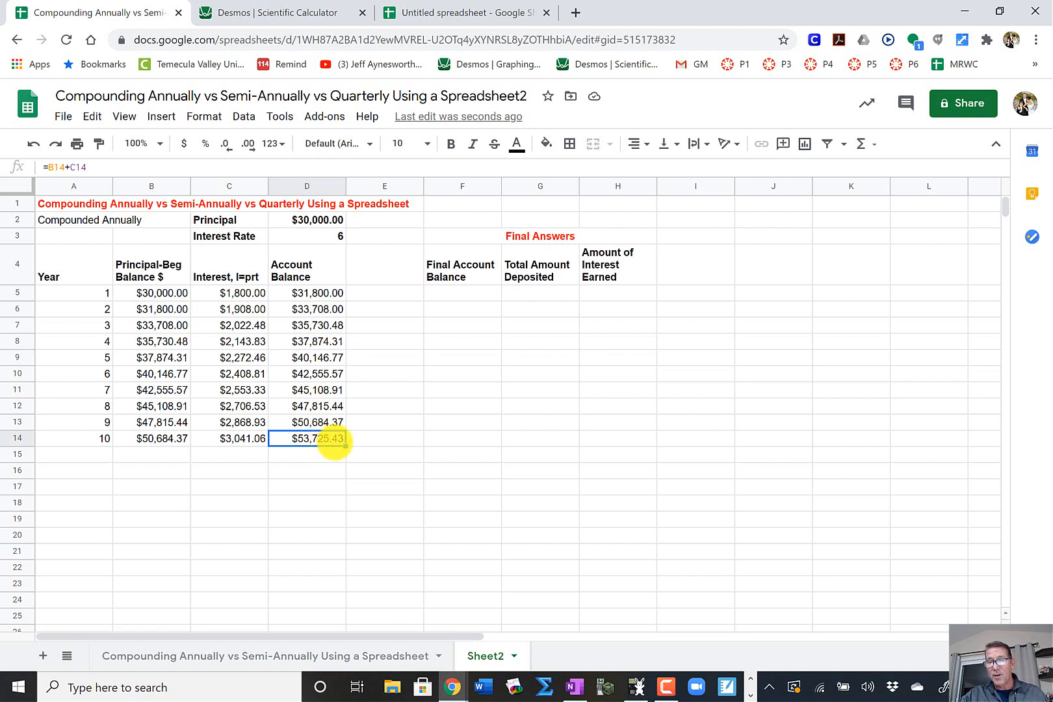
pyautogui.click(444, 292)
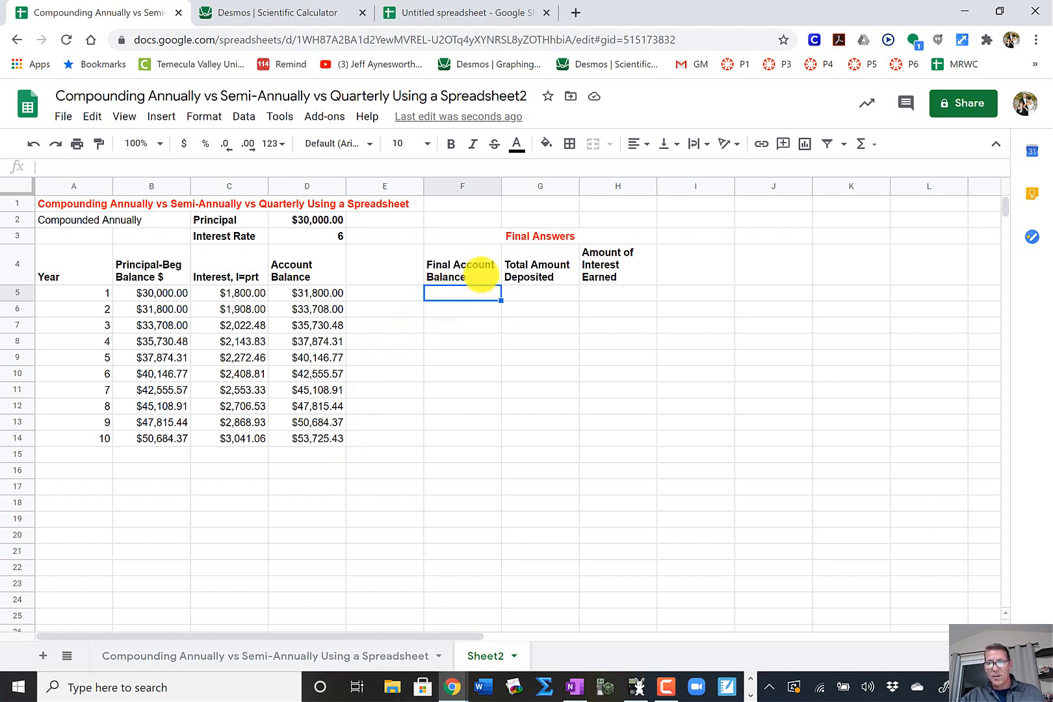
pyautogui.click(480, 272)
pyautogui.click(170, 167)
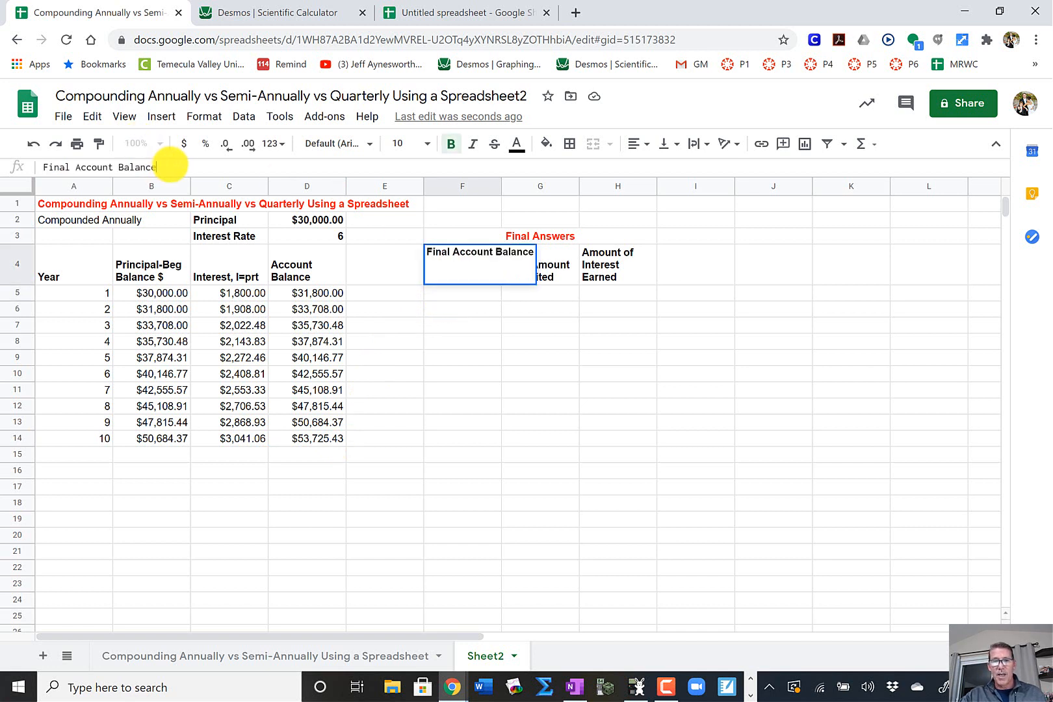
pyautogui.write('af')
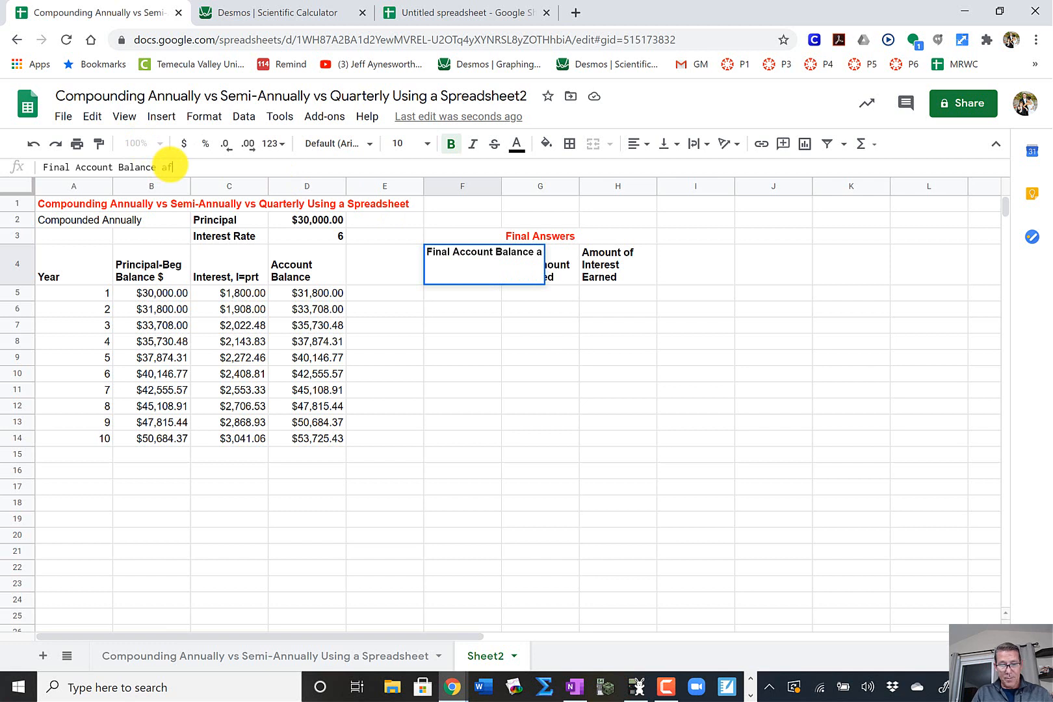
pyautogui.write('ter')
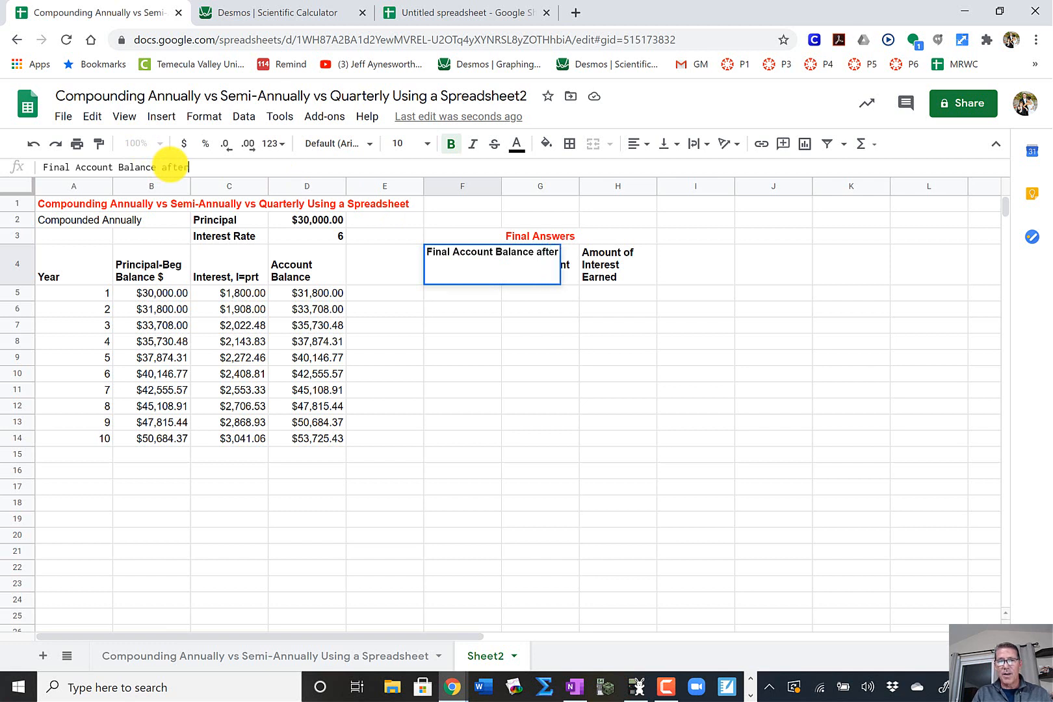
pyautogui.write(' 10 ye')
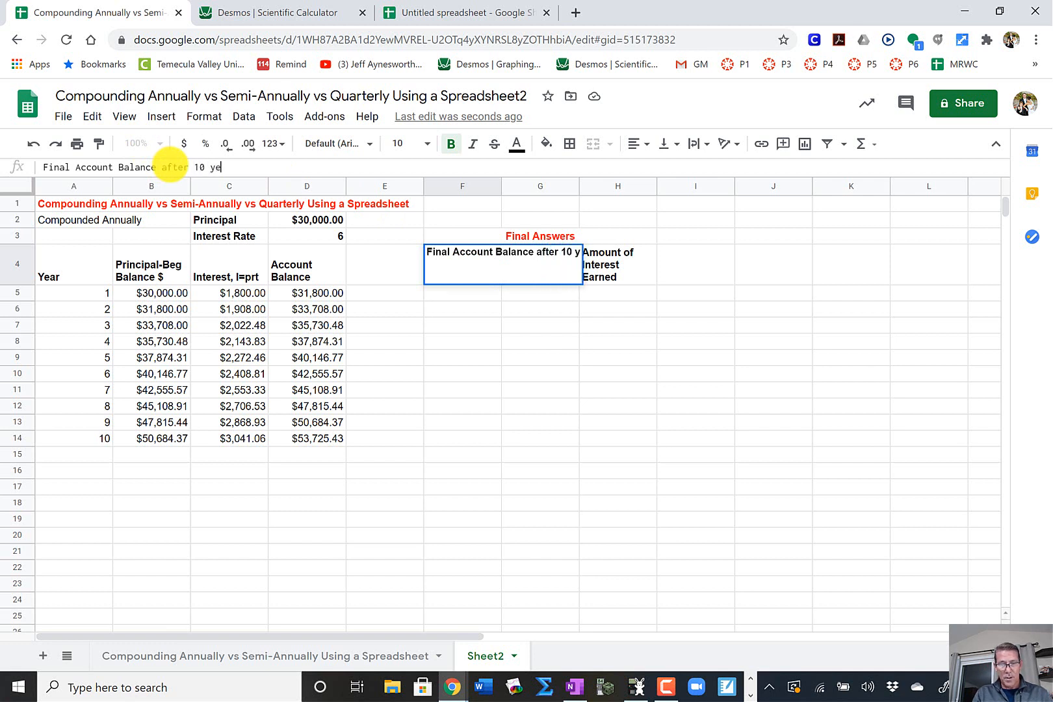
pyautogui.write('ars')
pyautogui.press('Return')
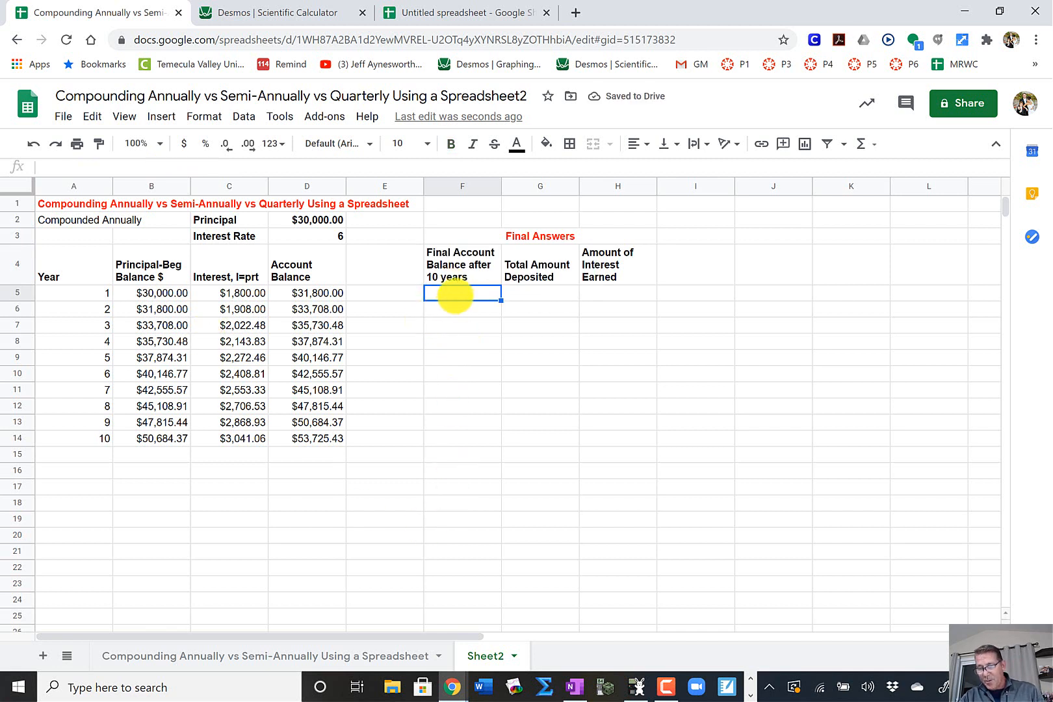
# Link F5 to the year 10 account balance with the formula =D14.
pyautogui.write('=')
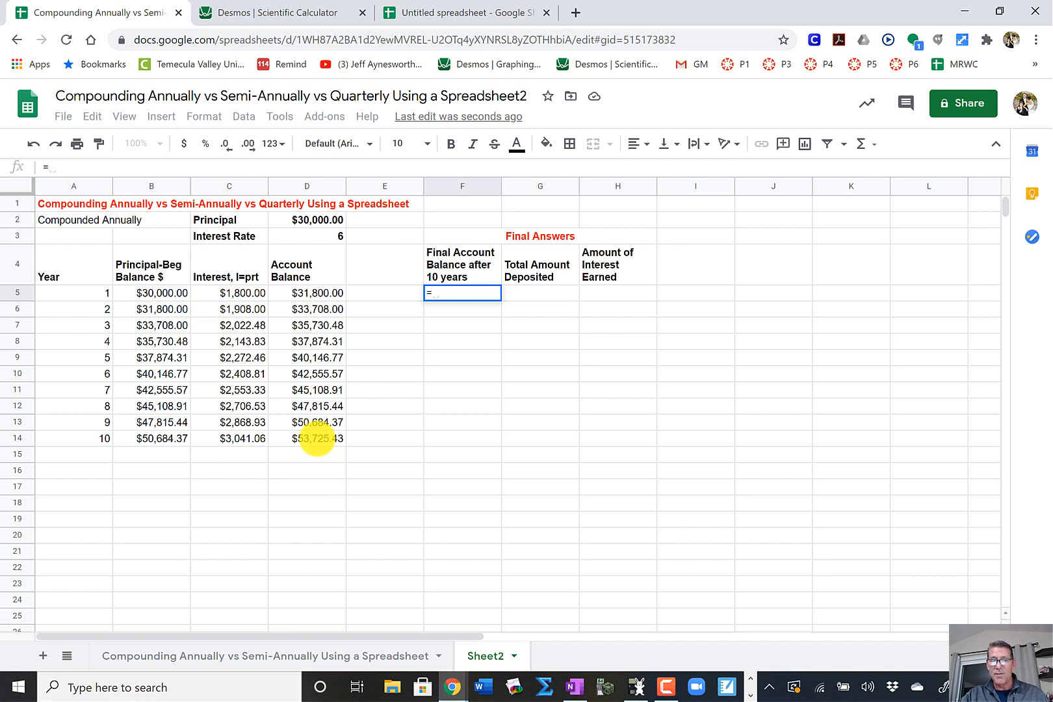
pyautogui.click(317, 440)
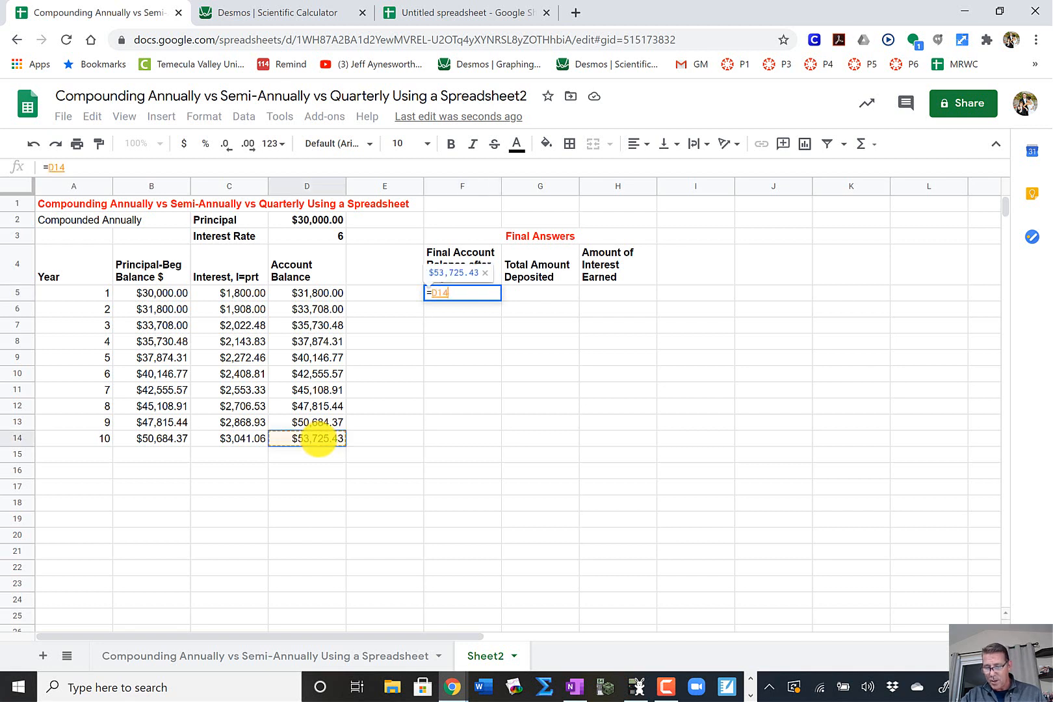
pyautogui.press('Return')
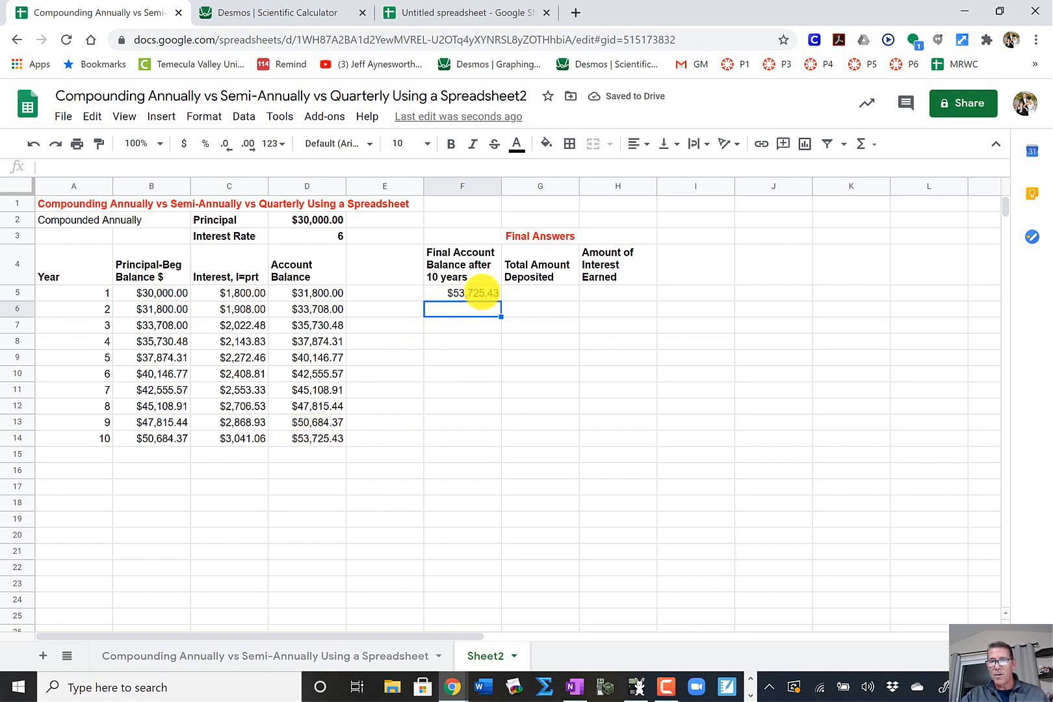
pyautogui.click(481, 293)
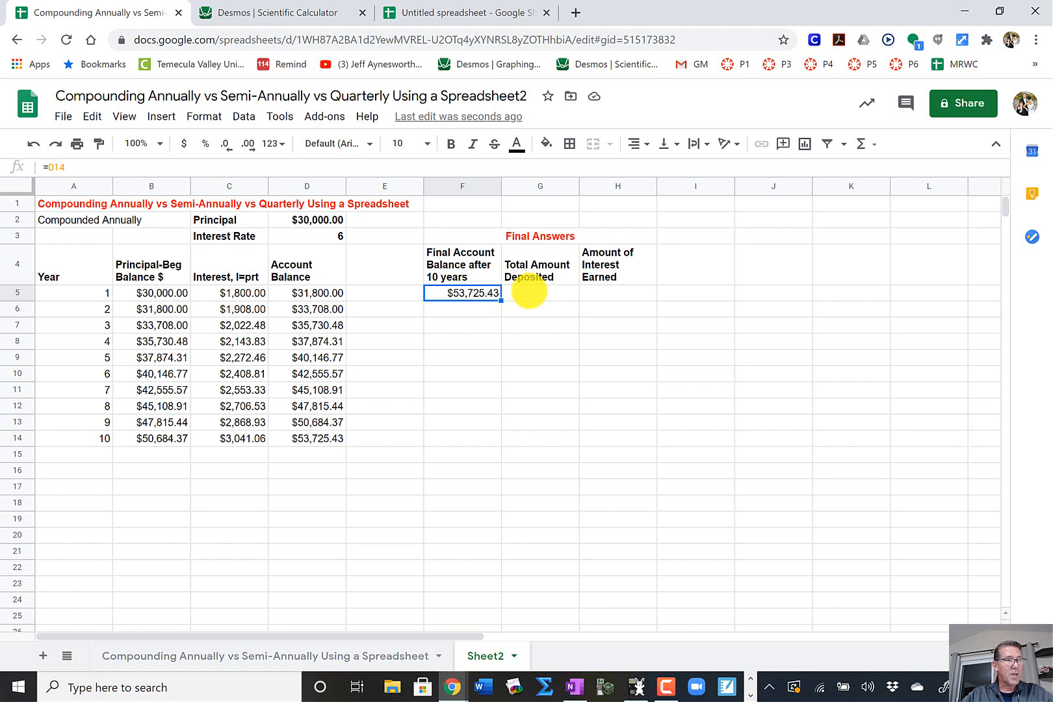
# Fill in the Total Amount Deposited in G5 by referencing the year 1 principal with =B5.
pyautogui.click(528, 293)
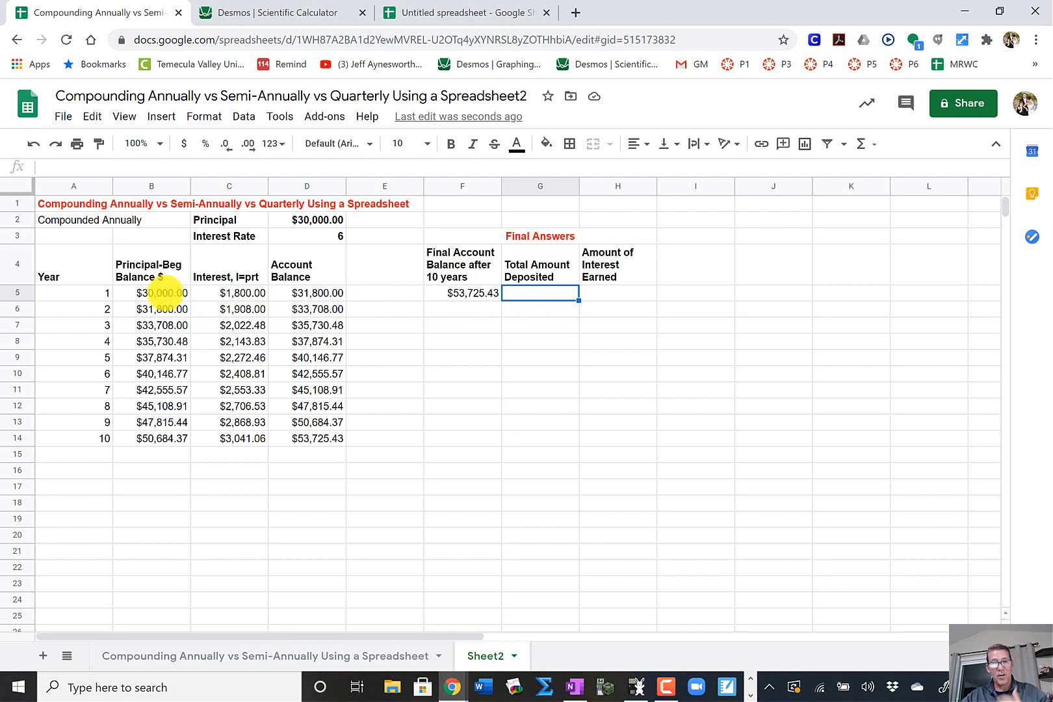
pyautogui.write('=')
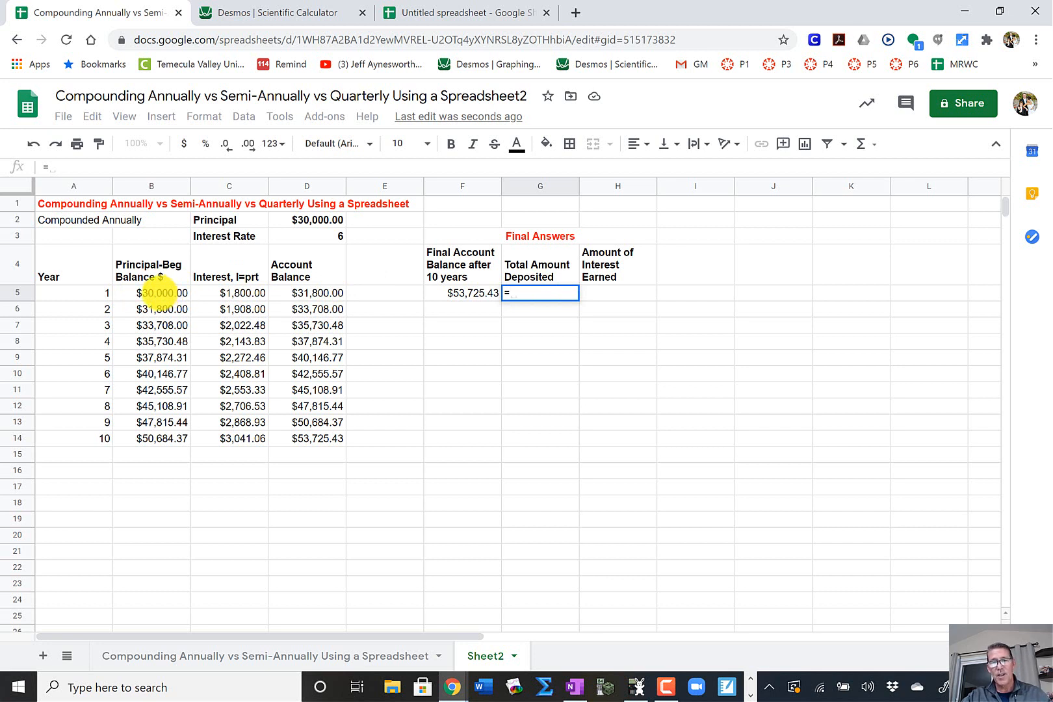
pyautogui.click(156, 291)
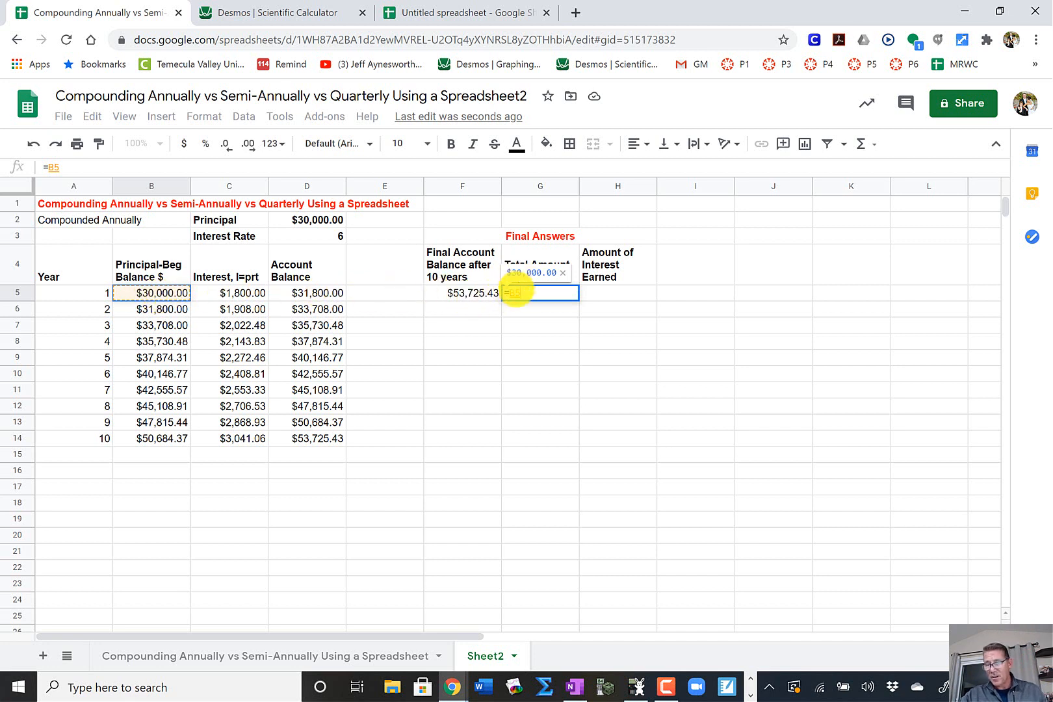
pyautogui.press('Return')
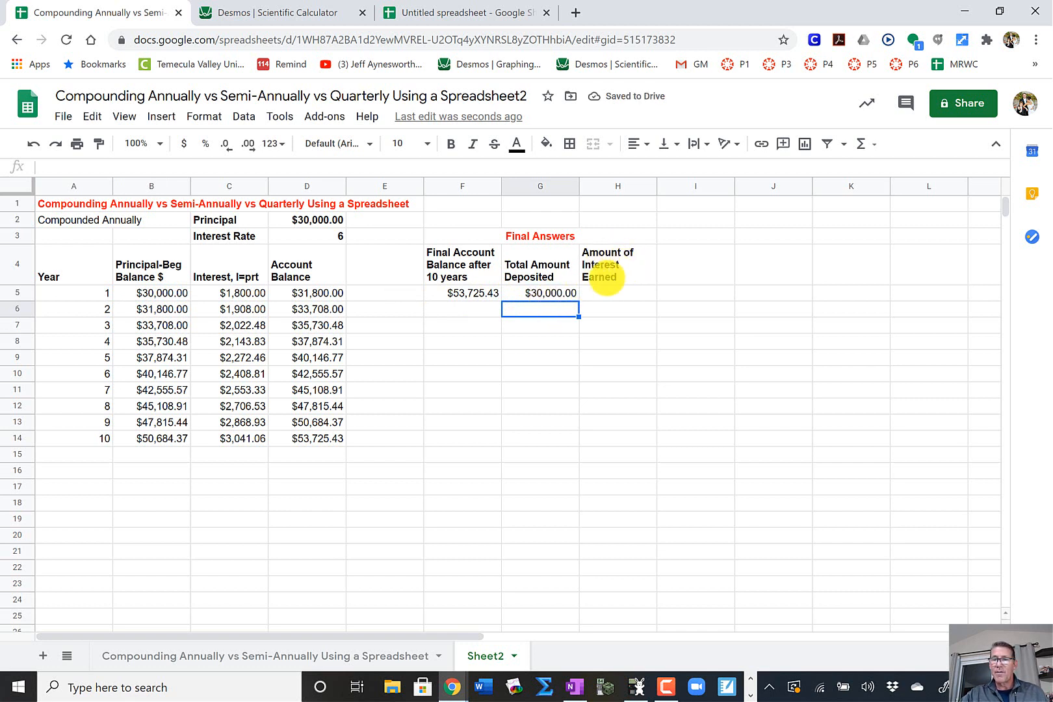
# Colour the text of the Amount of Interest Earned heading and the cell below it, H4:H5, blue.
pyautogui.click(607, 265)
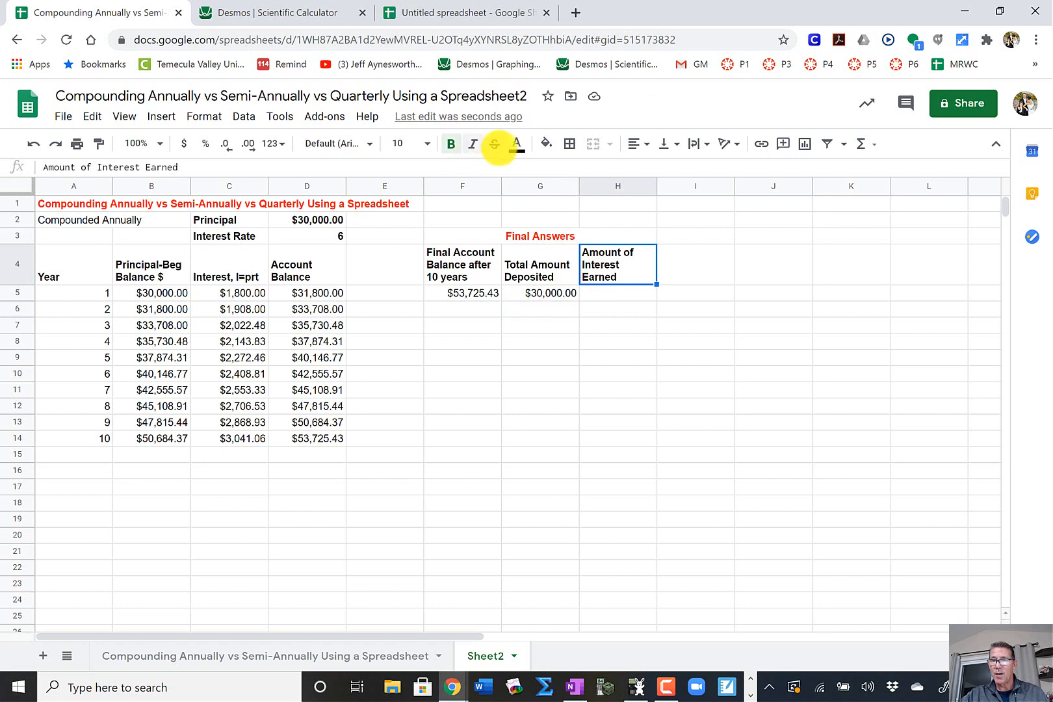
pyautogui.click(516, 144)
pyautogui.click(717, 236)
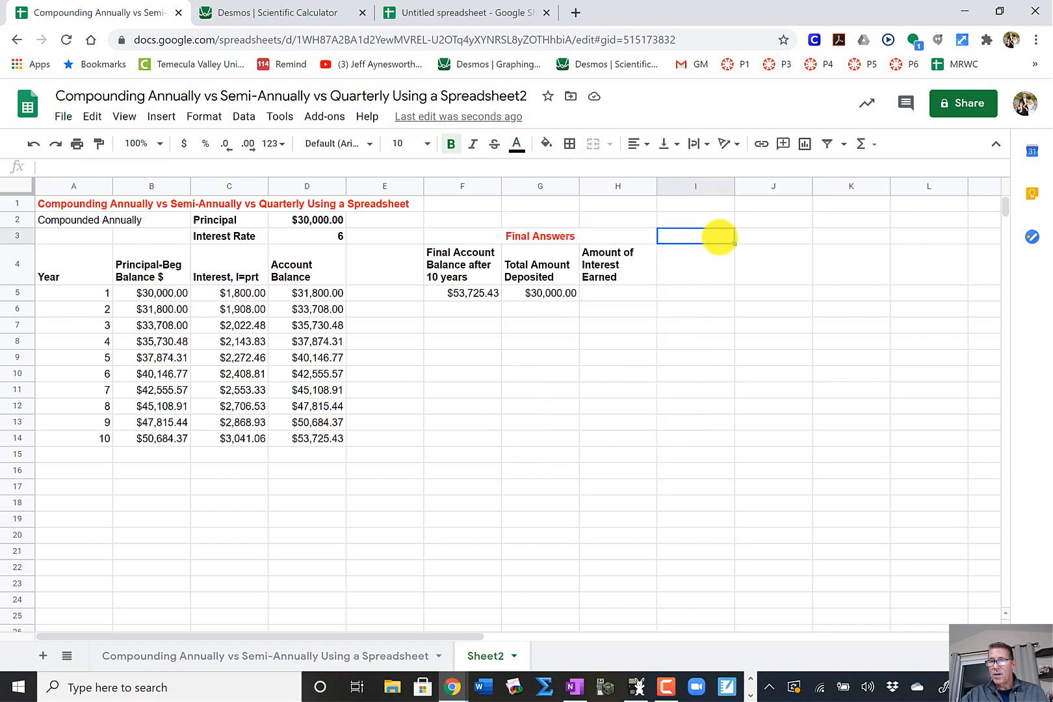
pyautogui.moveTo(599, 269); pyautogui.dragTo(599, 294)
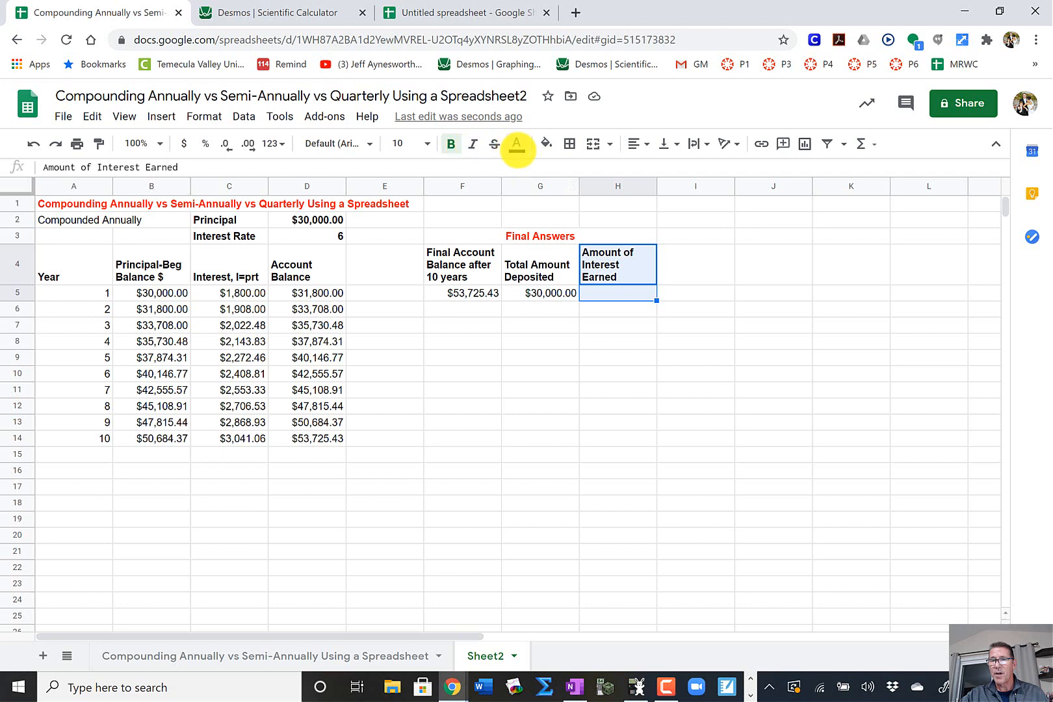
pyautogui.click(517, 145)
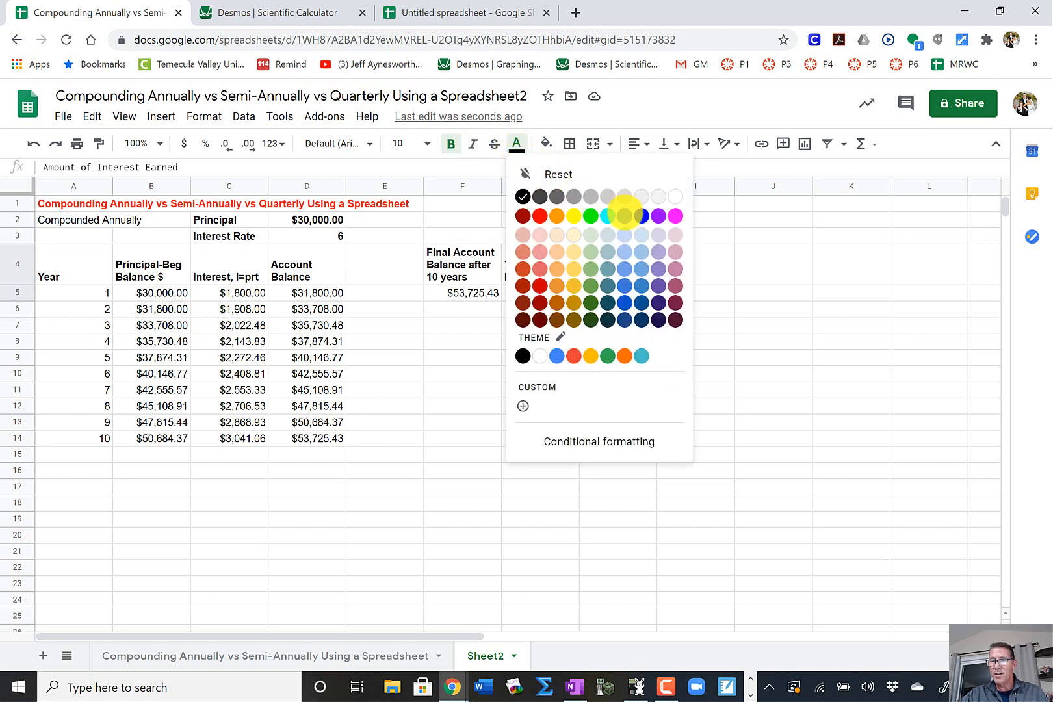
pyautogui.click(640, 215)
pyautogui.click(702, 254)
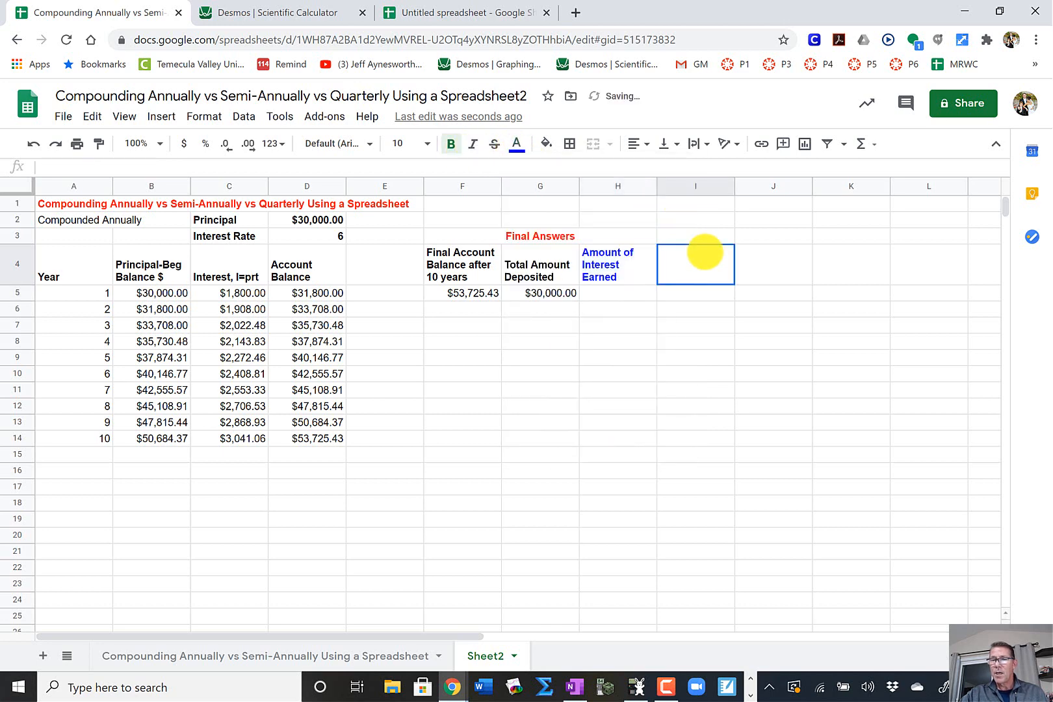
# Calculate the Amount of Interest Earned in H5 with the formula =F5-G5.
pyautogui.click(609, 293)
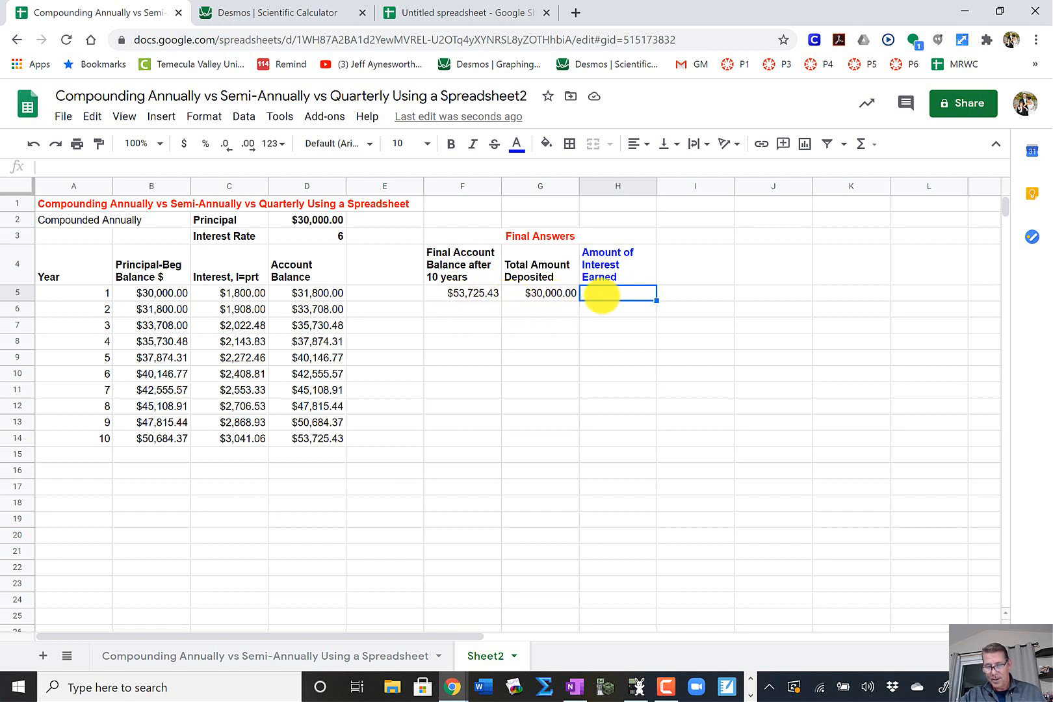
pyautogui.write('=')
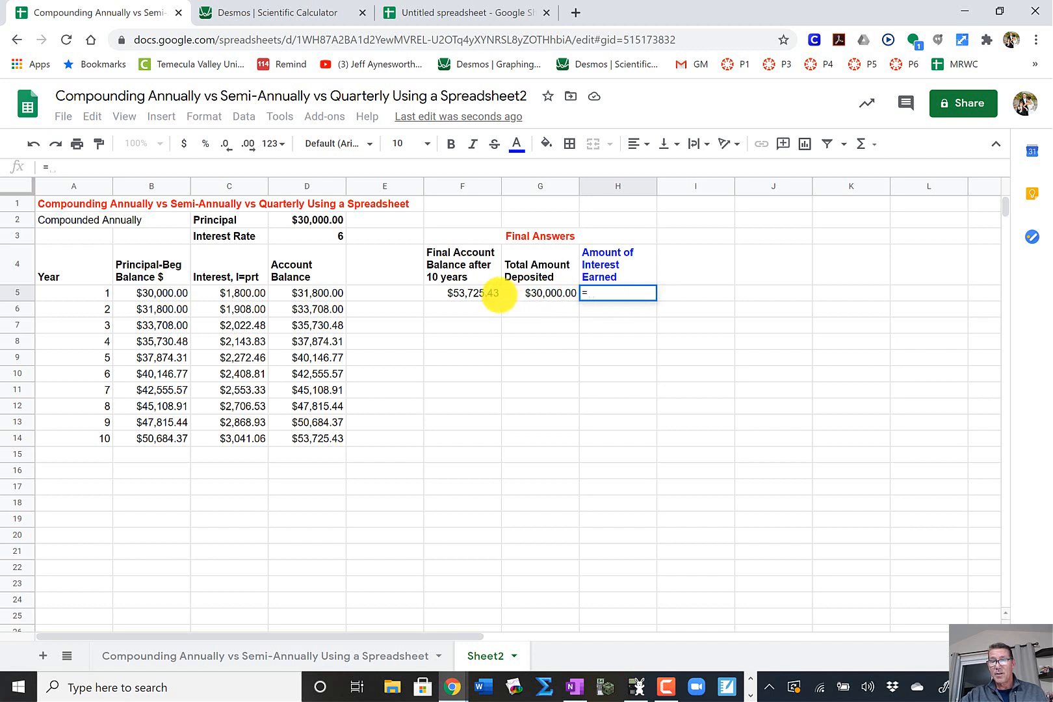
pyautogui.click(475, 292)
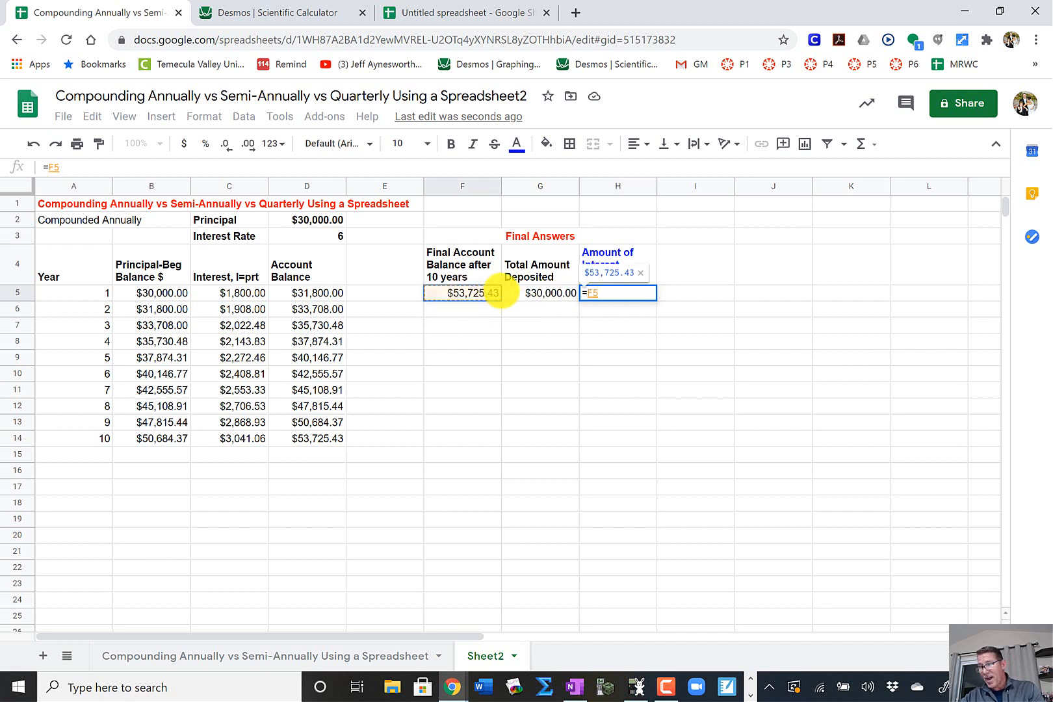
pyautogui.write('-')
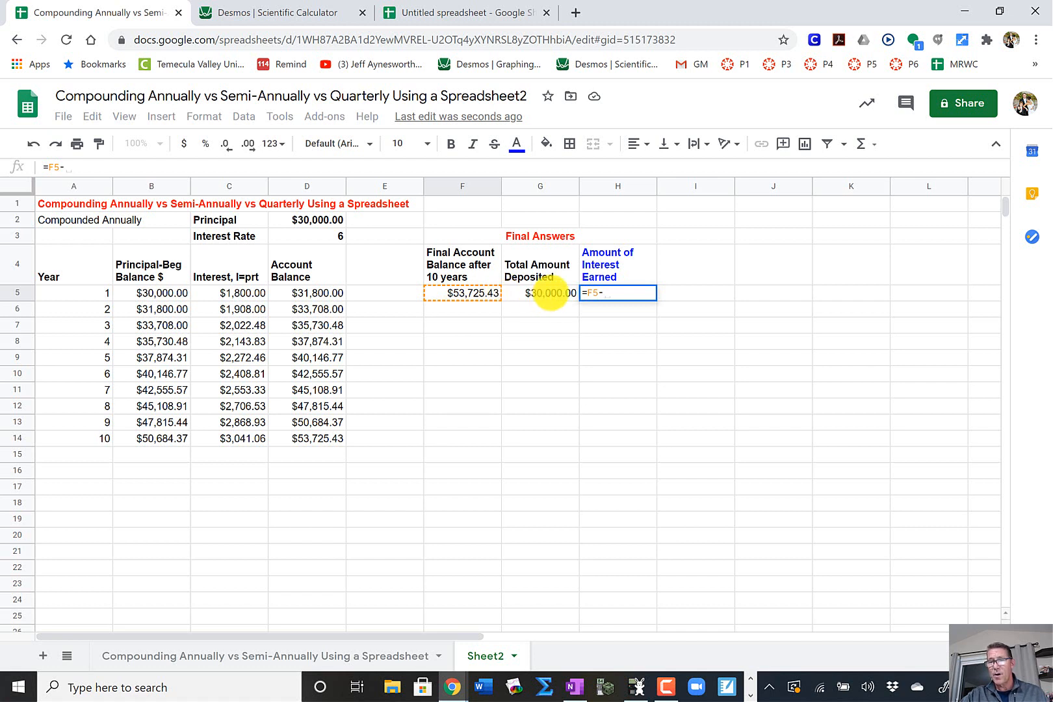
pyautogui.click(549, 294)
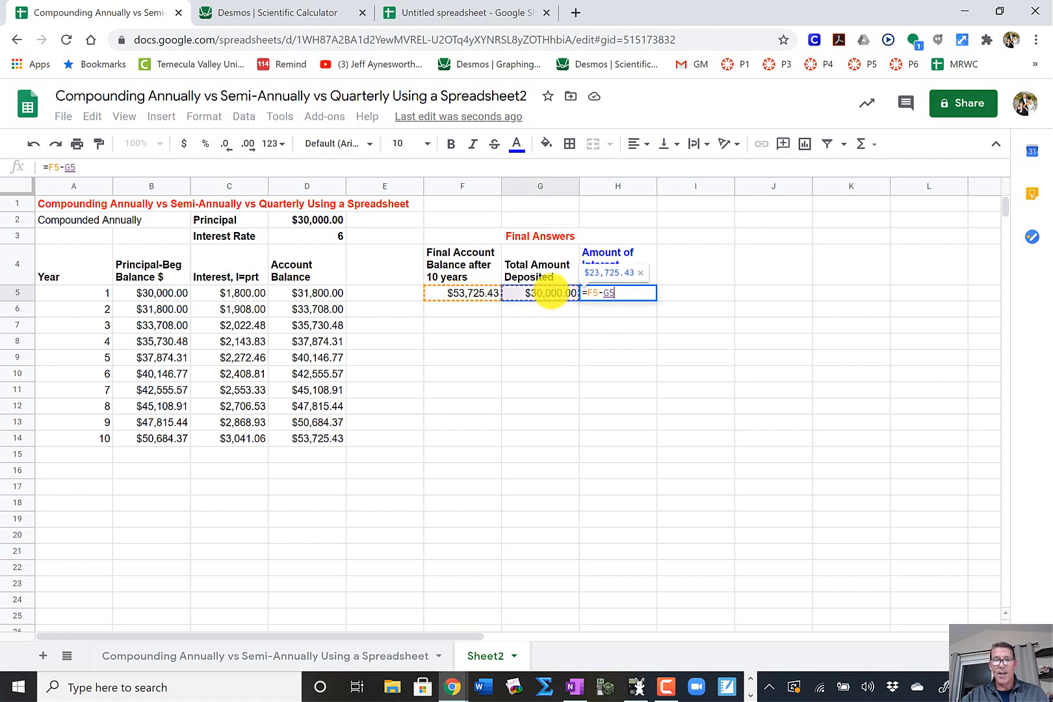
pyautogui.press('Return')
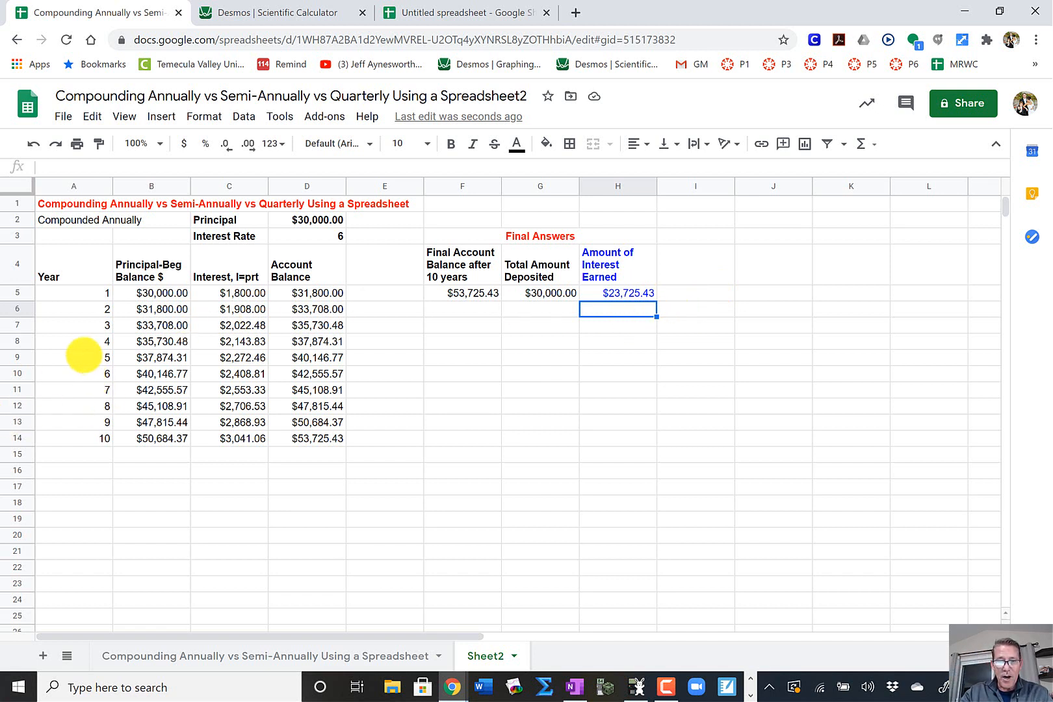
# Make the year 5 row of the annual table, A9:D9, bold.
pyautogui.click(86, 355)
pyautogui.moveTo(86, 355); pyautogui.dragTo(309, 357)
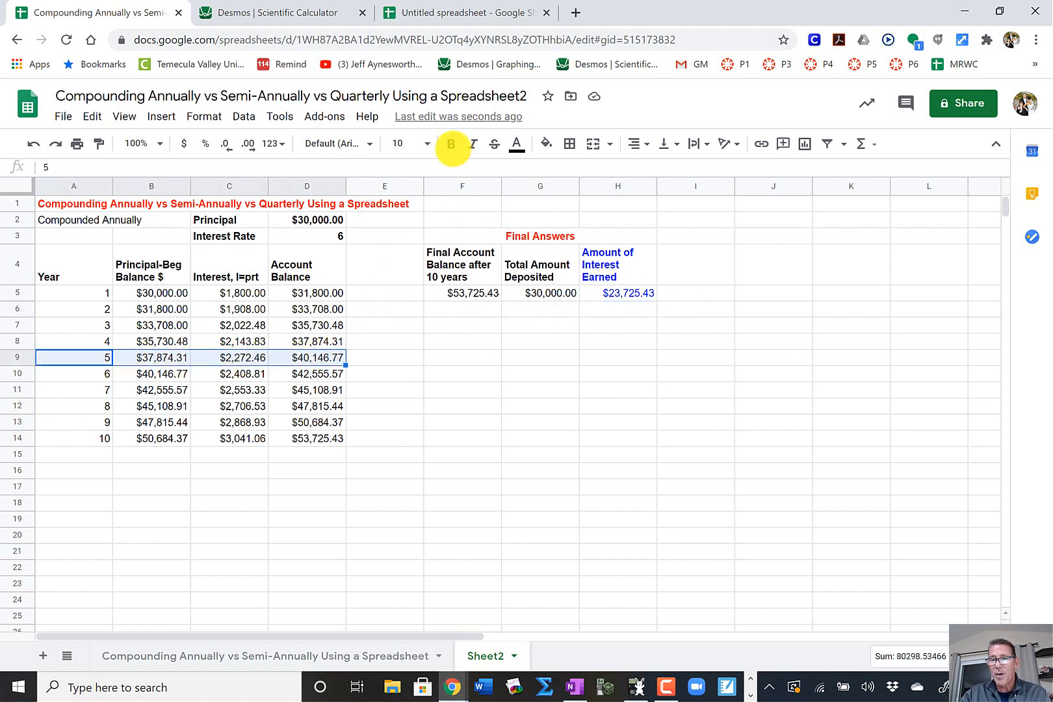
pyautogui.click(450, 144)
pyautogui.click(388, 356)
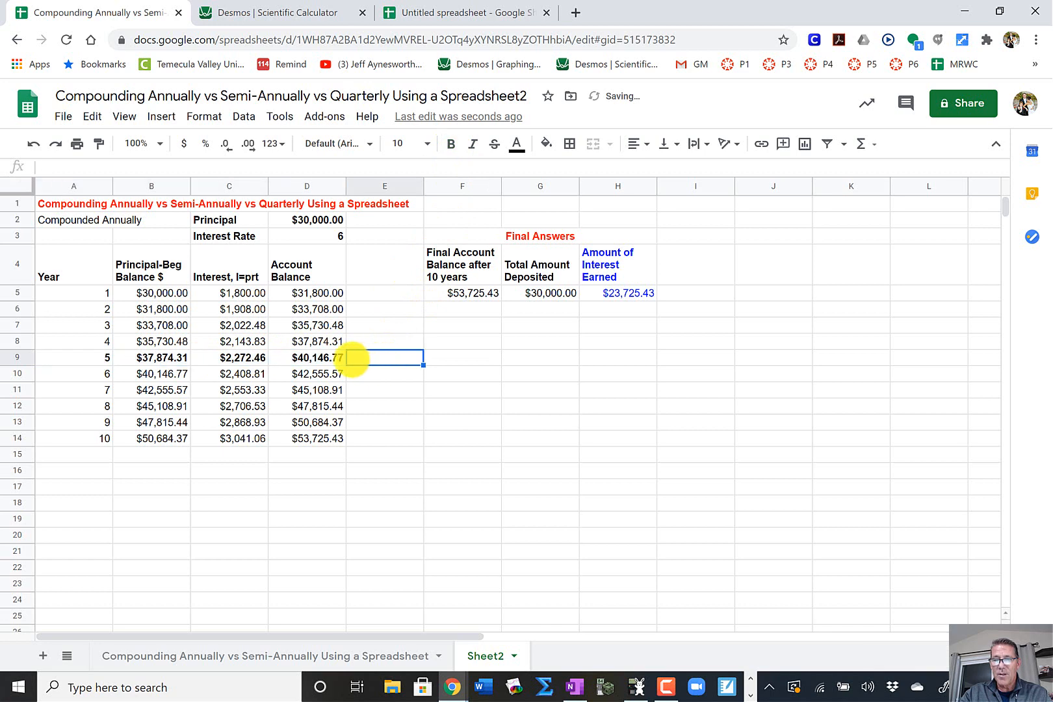
# Try green text on the year 5 account balance in D9, and settle on dark magenta.
pyautogui.click(319, 357)
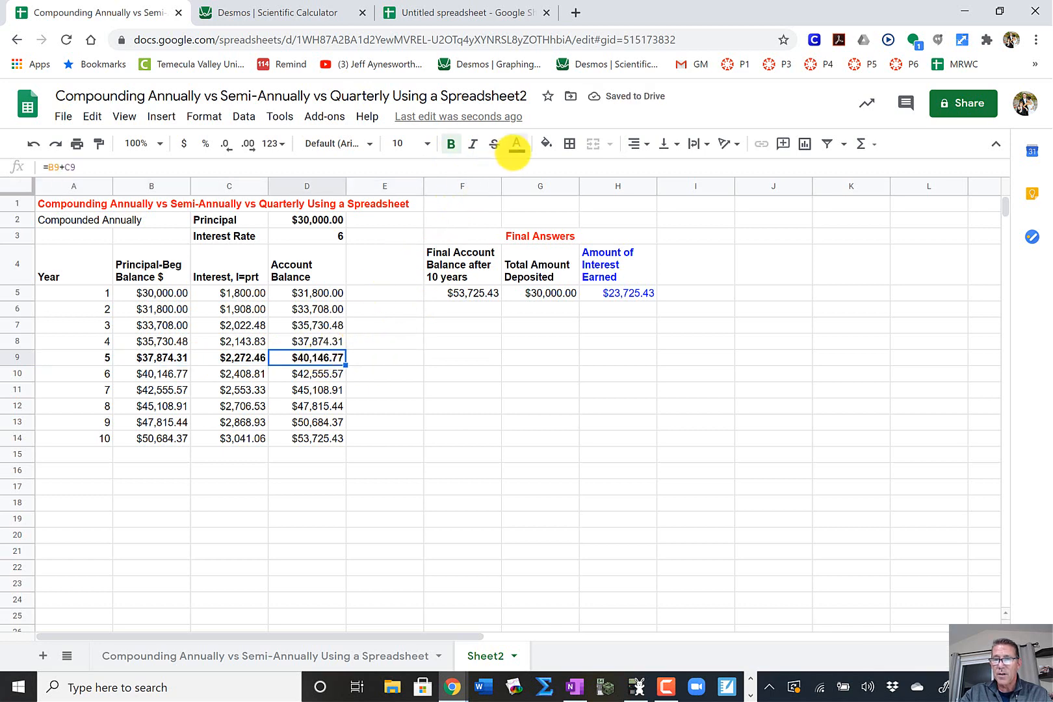
pyautogui.click(517, 144)
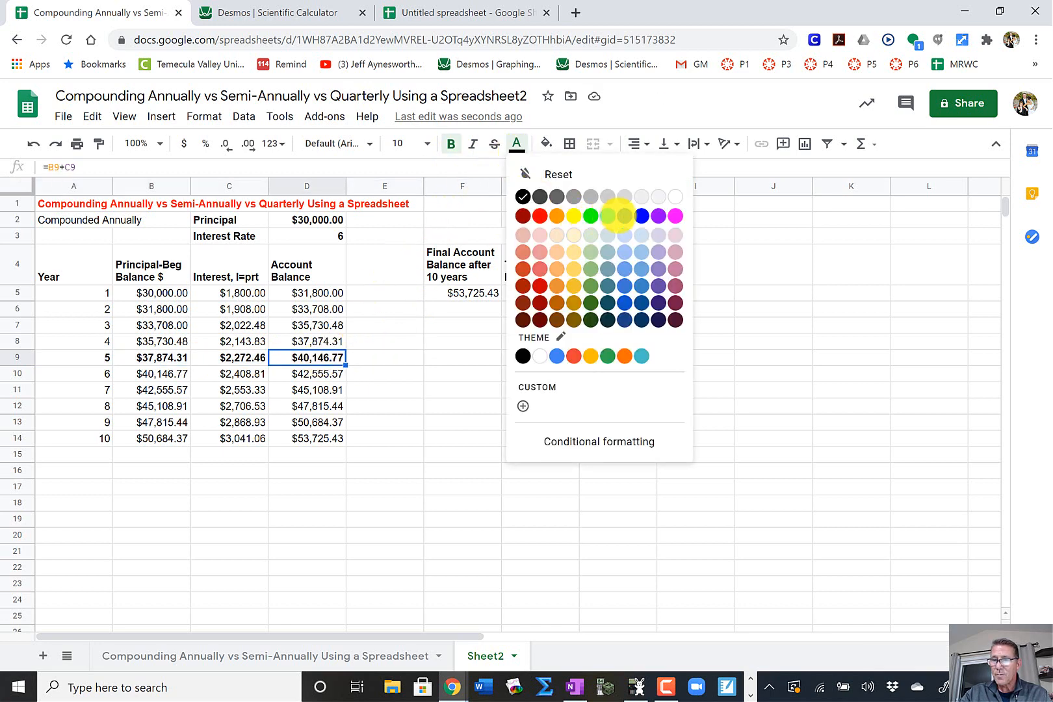
pyautogui.click(590, 216)
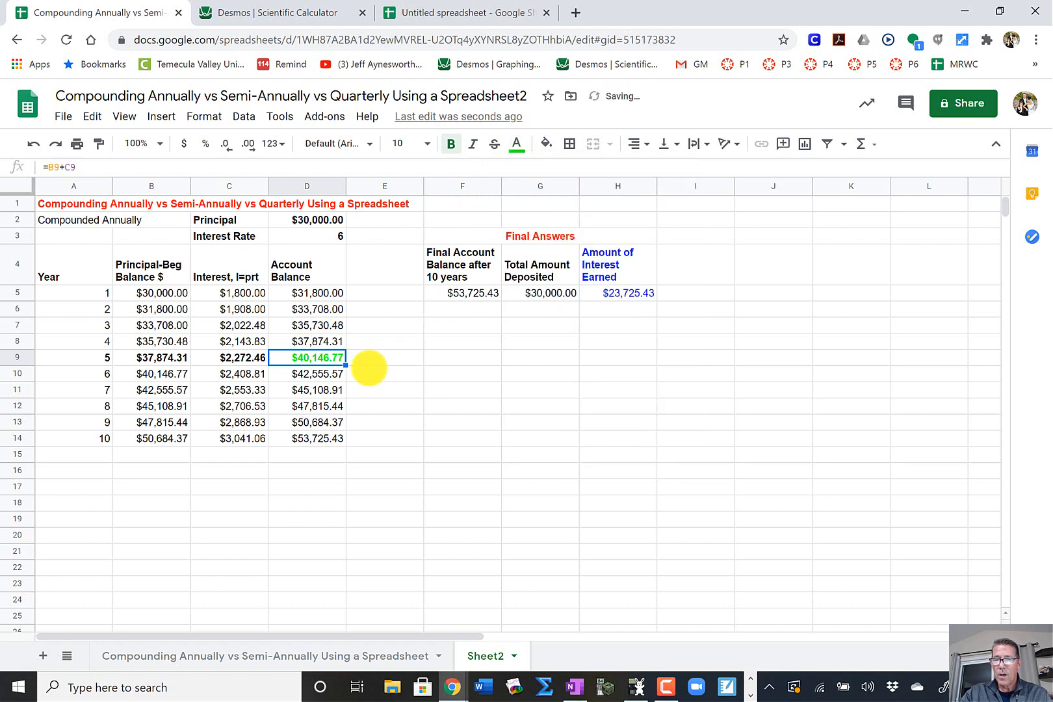
pyautogui.click(516, 144)
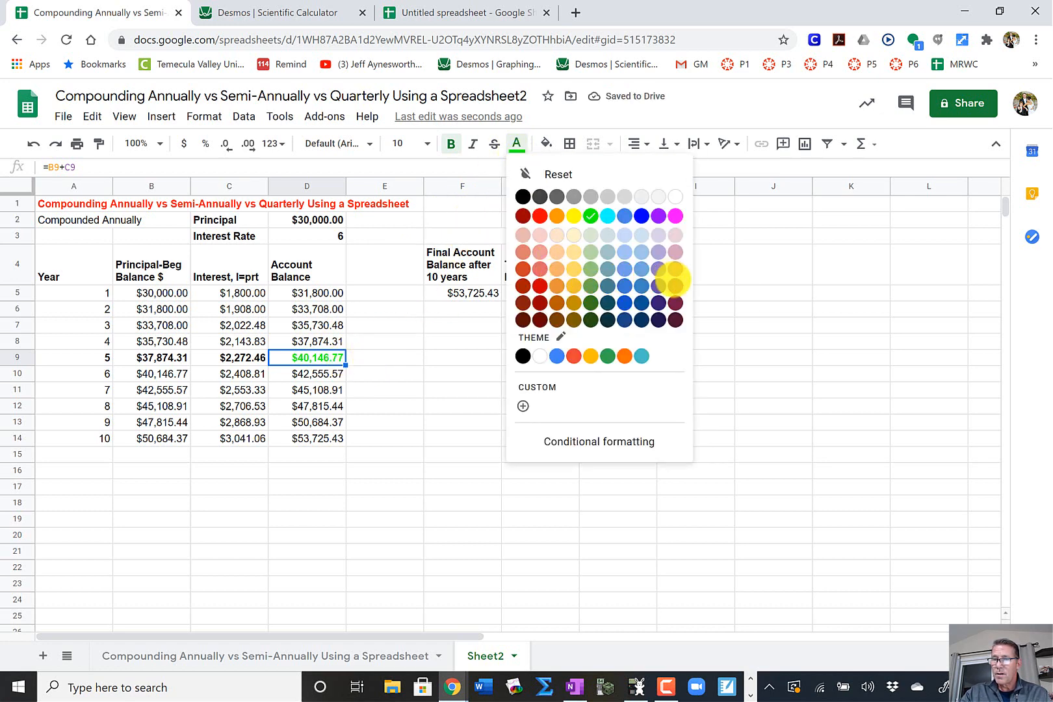
pyautogui.click(674, 285)
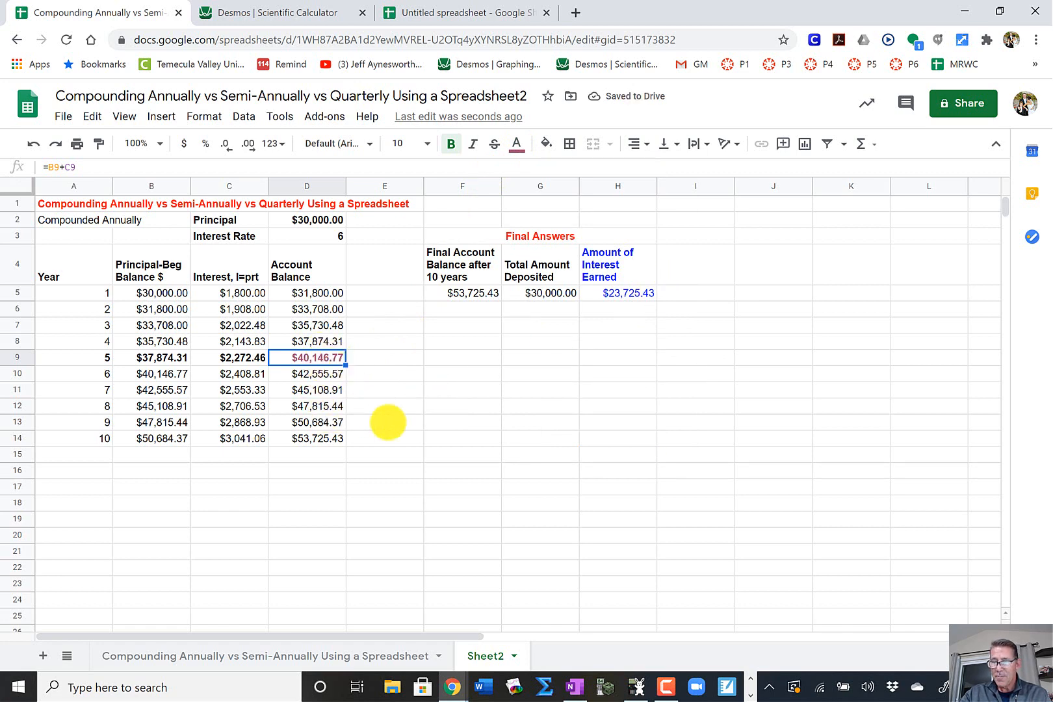
# Switch to OneNote to check the handwritten annual compounding example, and return to the spreadsheet.
pyautogui.click(575, 687)
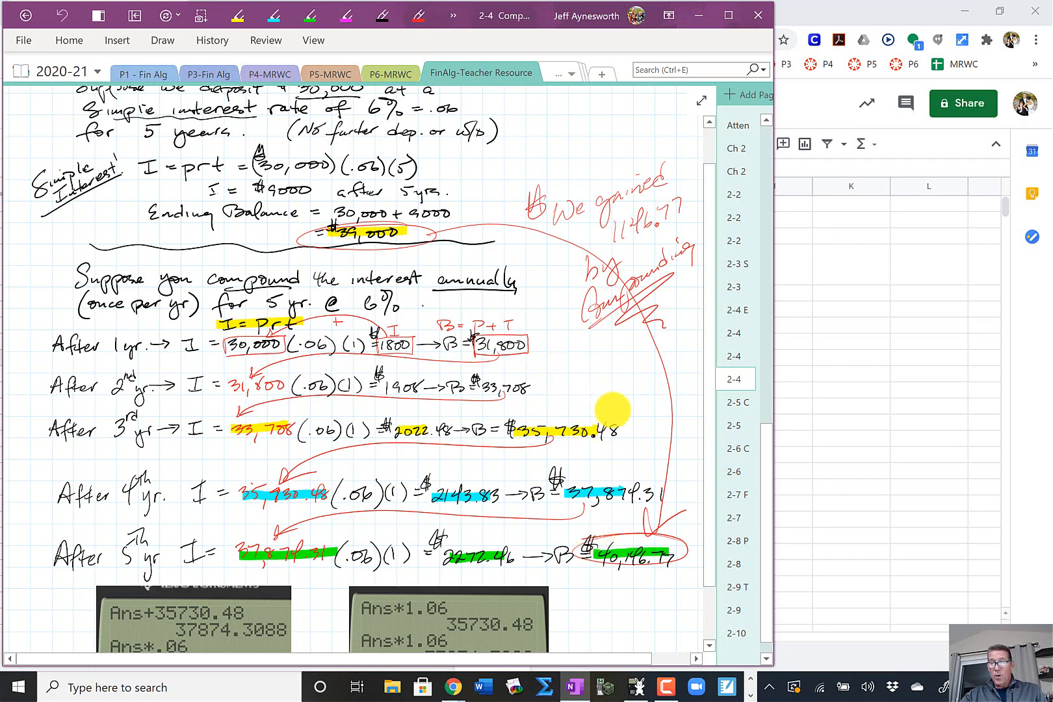
pyautogui.click(826, 308)
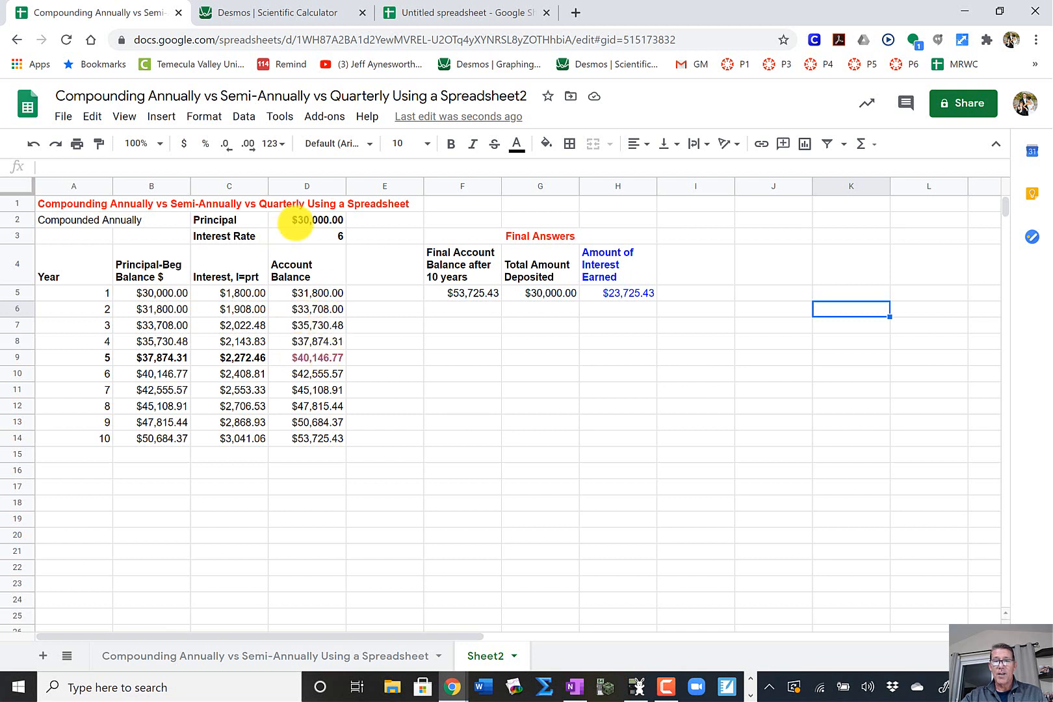
# Try a principal of 10000 in D2 and an interest rate of 5 in D3 for the annual table.
pyautogui.click(315, 221)
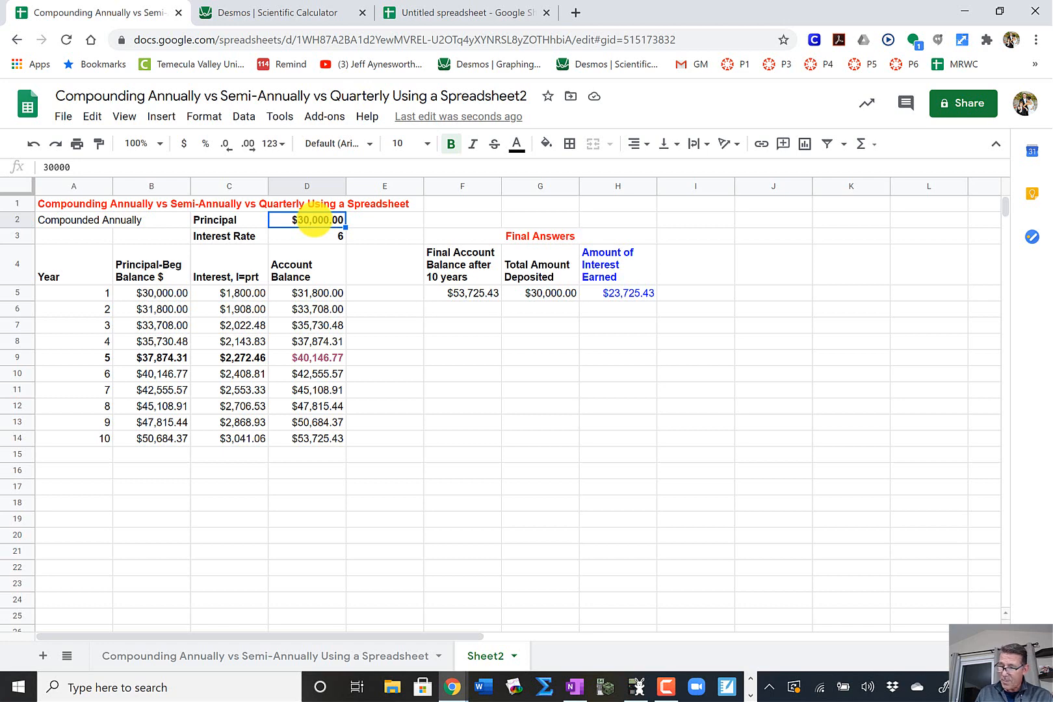
pyautogui.write('10000')
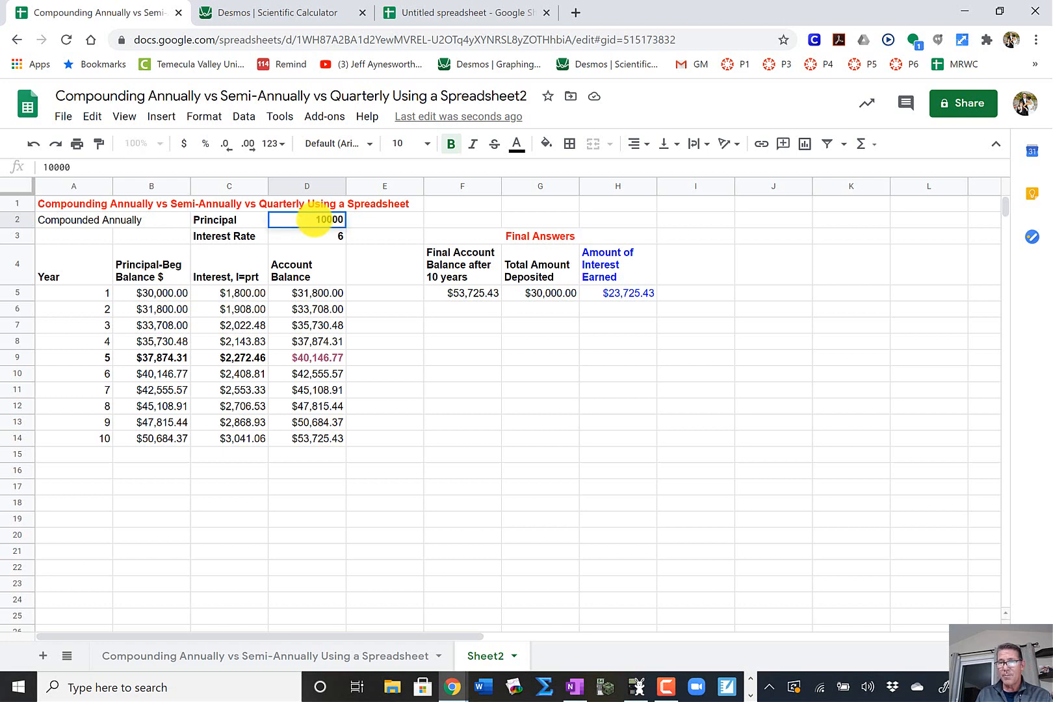
pyautogui.press('Return')
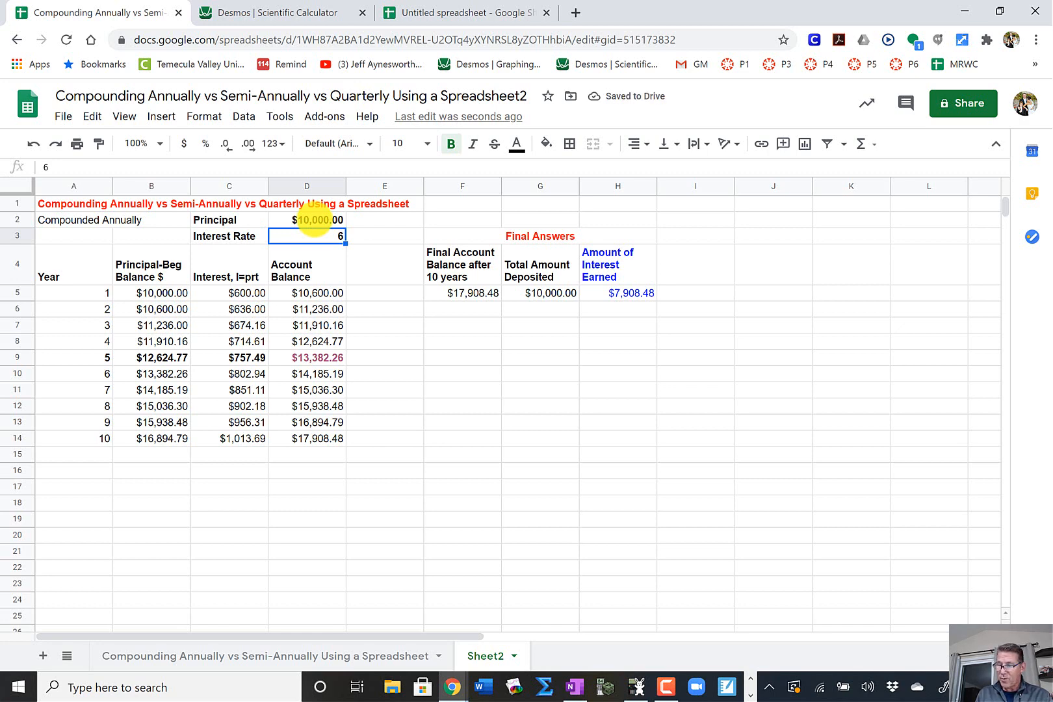
pyautogui.write('5')
pyautogui.press('Return')
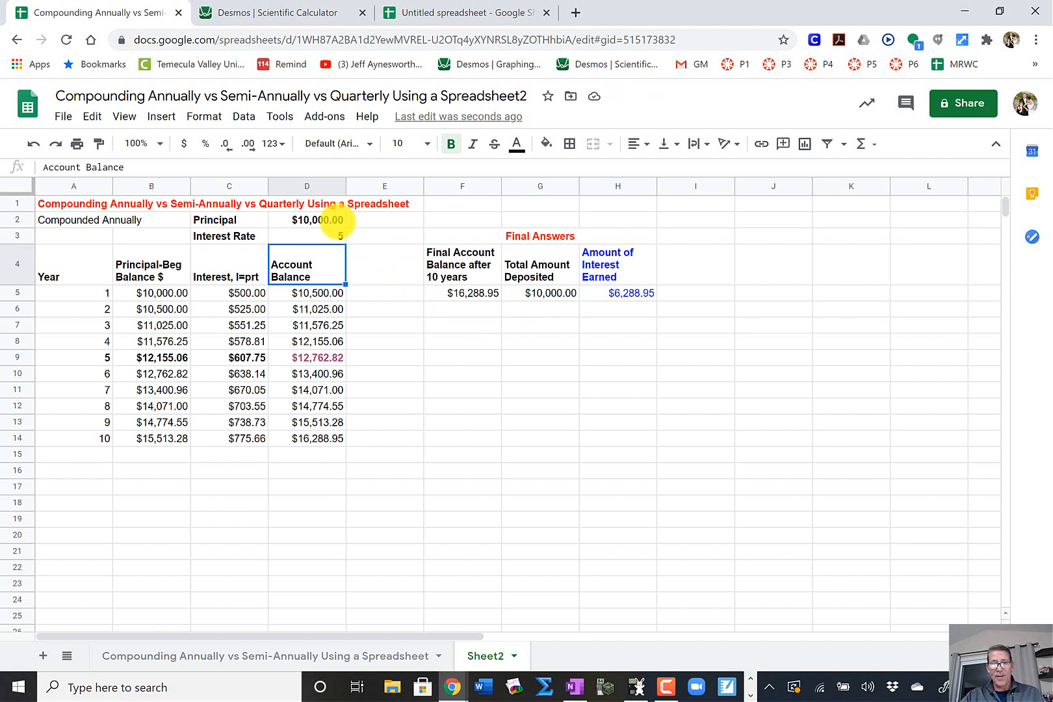
# Set the principal in D2 back to 30000 and the interest rate in D3 back to 6.
pyautogui.click(337, 221)
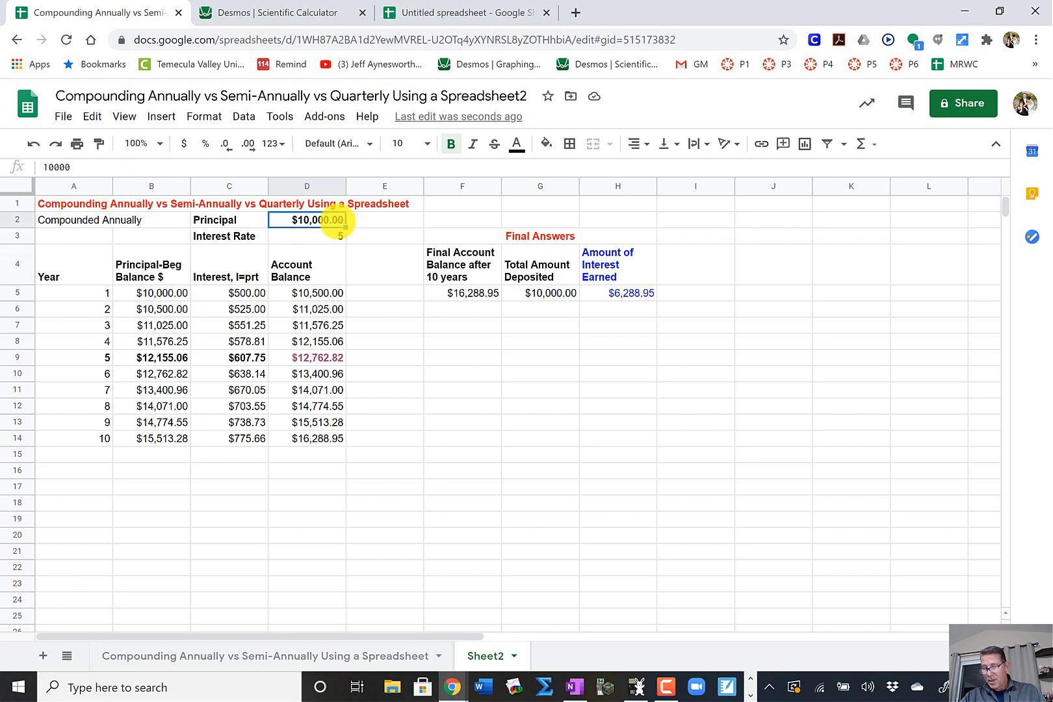
pyautogui.write('30,00')
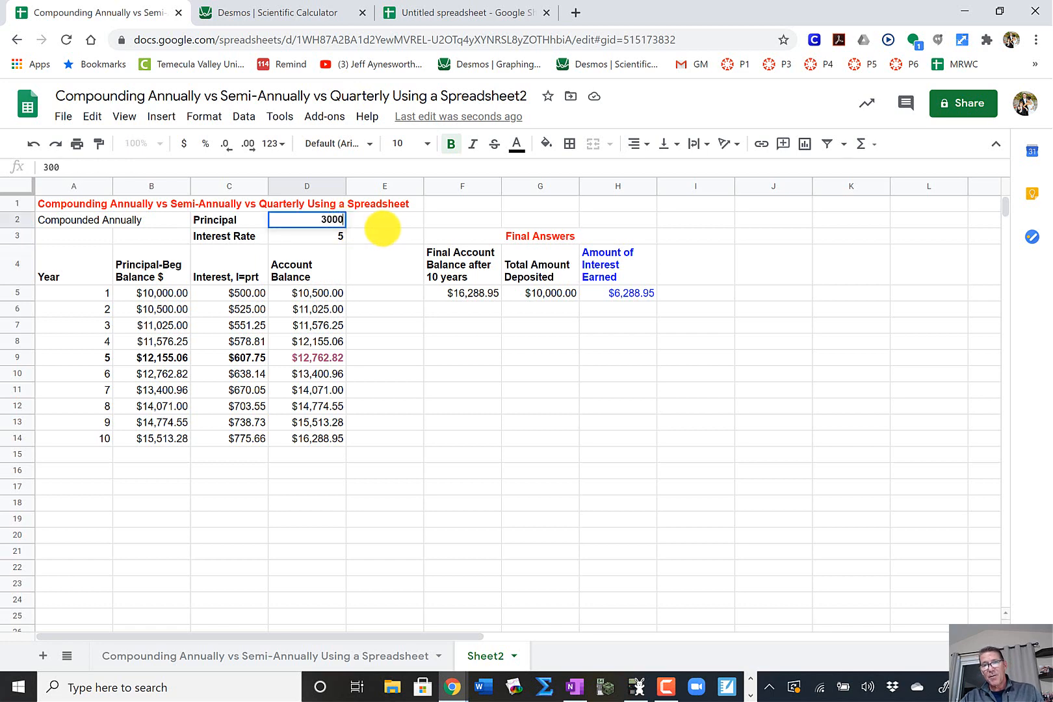
pyautogui.write('0')
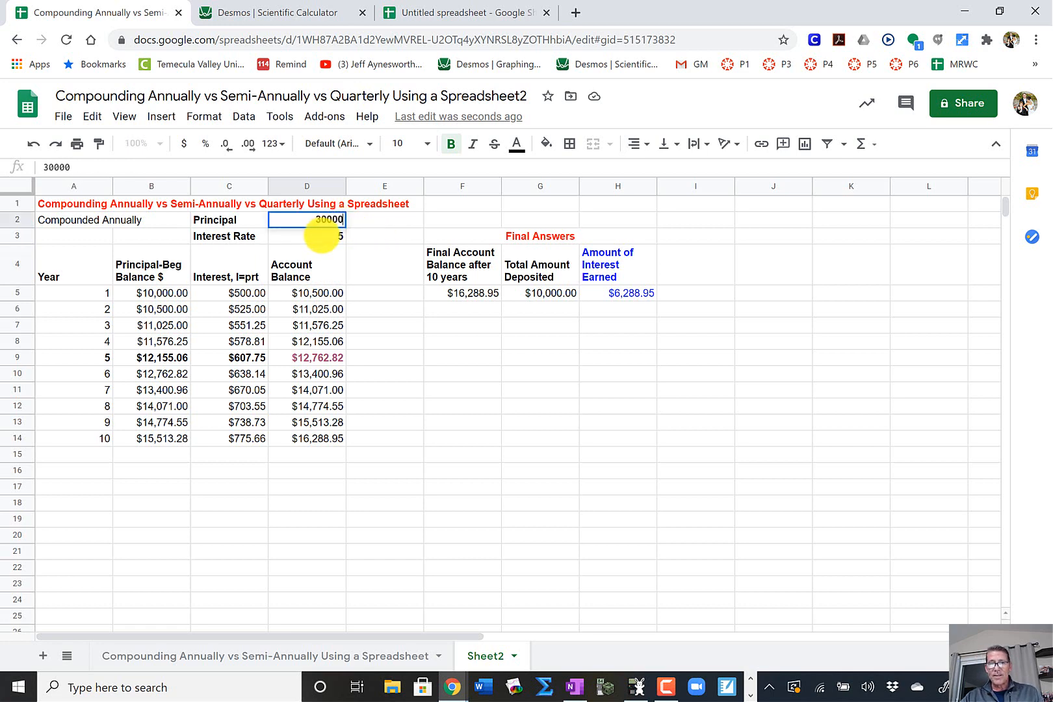
pyautogui.press('Return')
pyautogui.write('6')
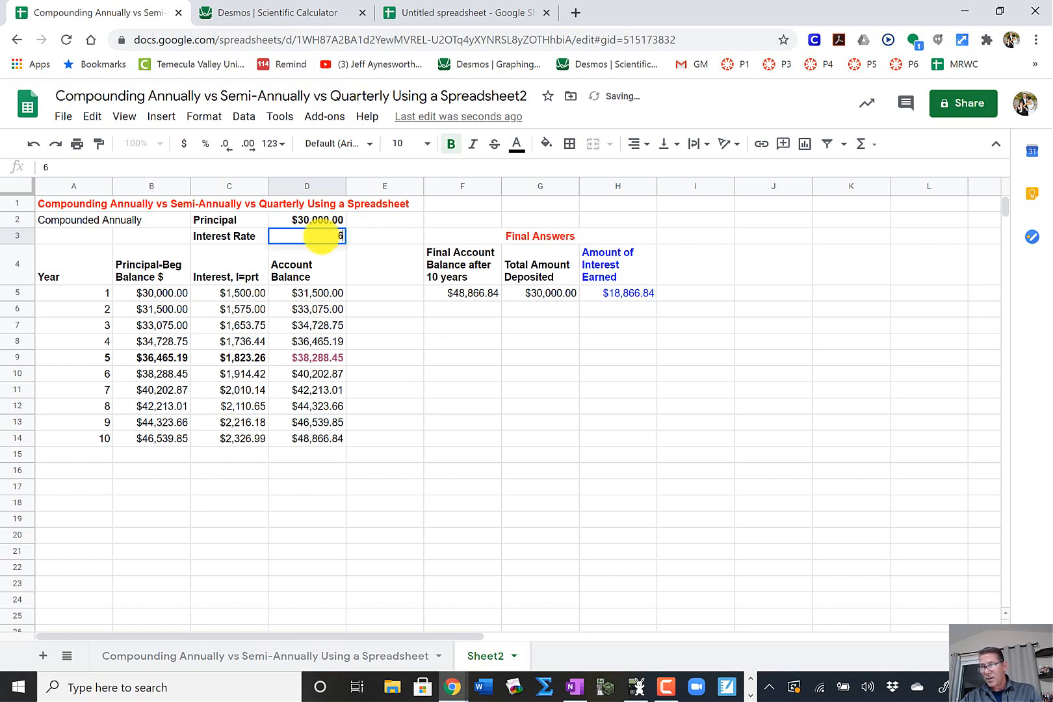
pyautogui.press('Return')
# Compare the year 5 account balance in D9 with the compounded result in the OneNote notes, and return to the spreadsheet.
pyautogui.click(371, 292)
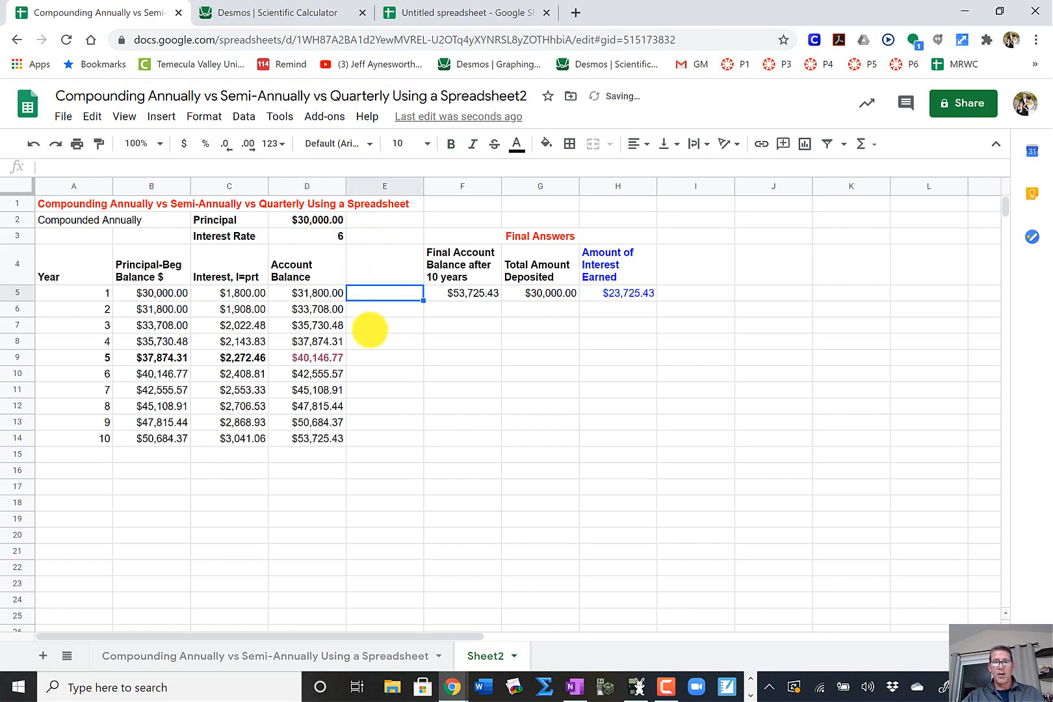
pyautogui.click(369, 326)
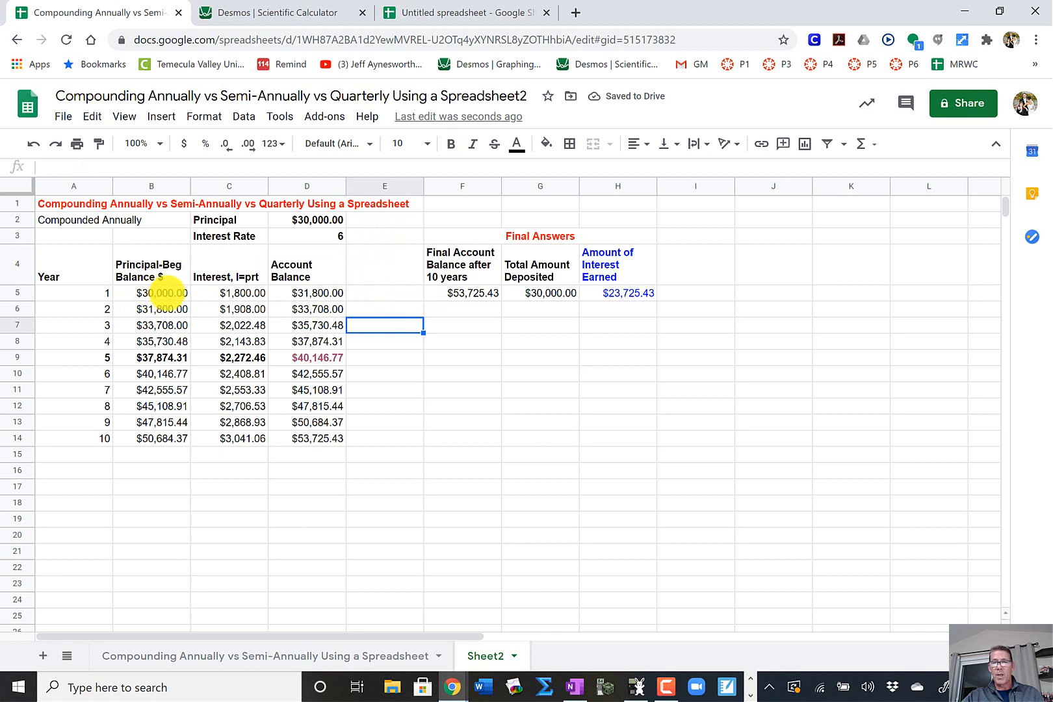
pyautogui.click(325, 359)
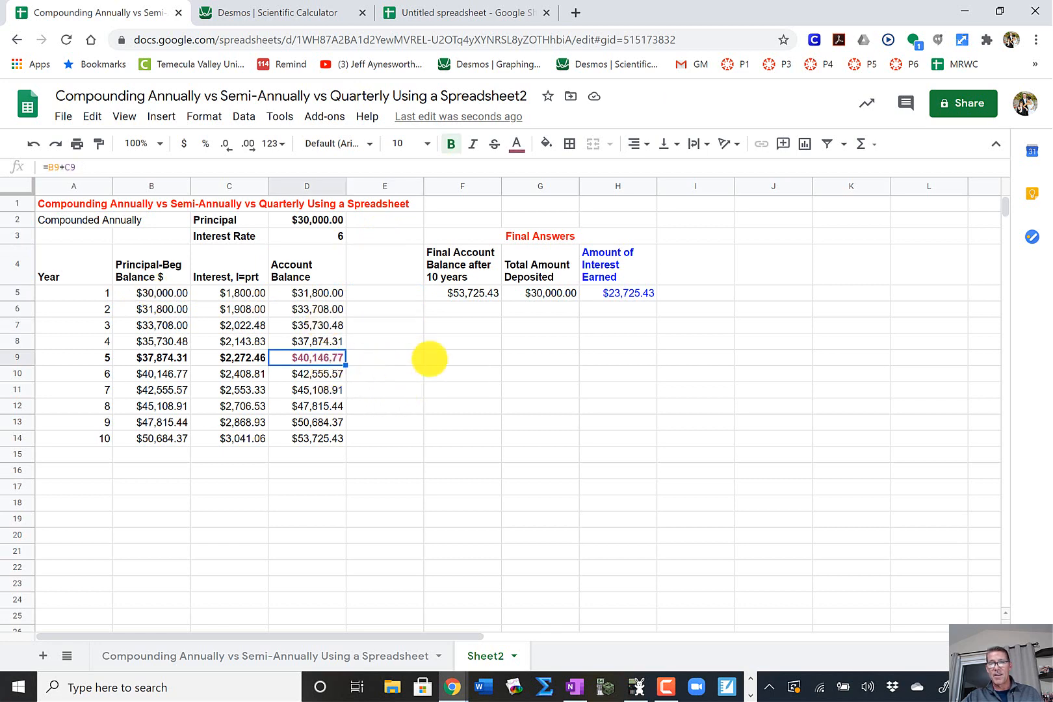
pyautogui.click(464, 357)
pyautogui.click(574, 685)
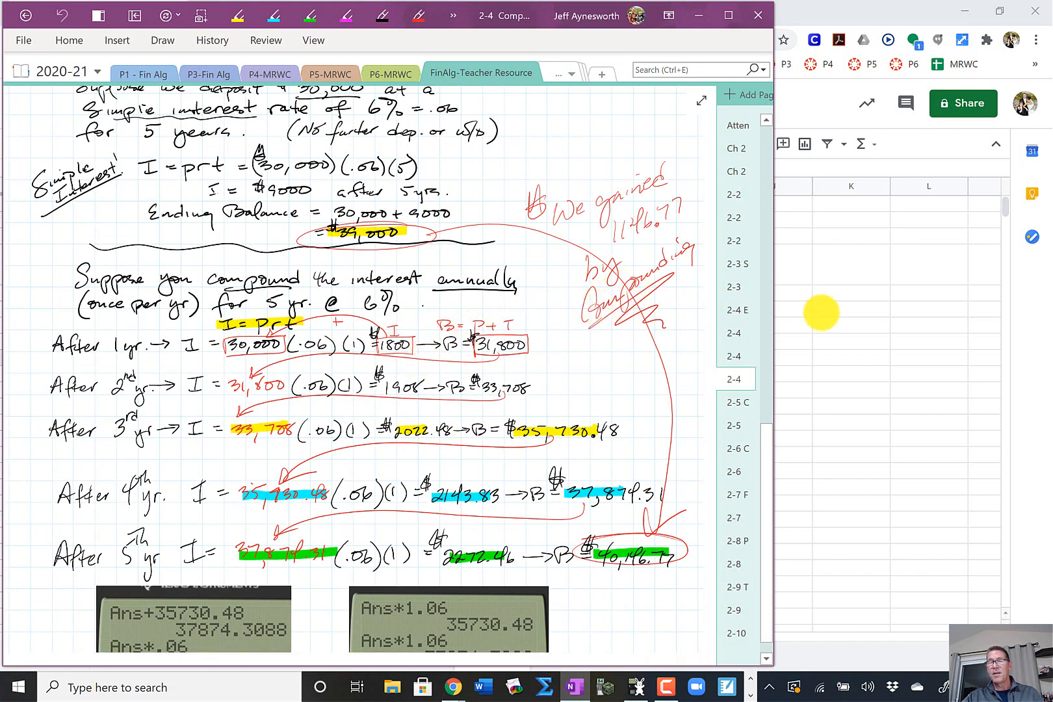
pyautogui.click(821, 313)
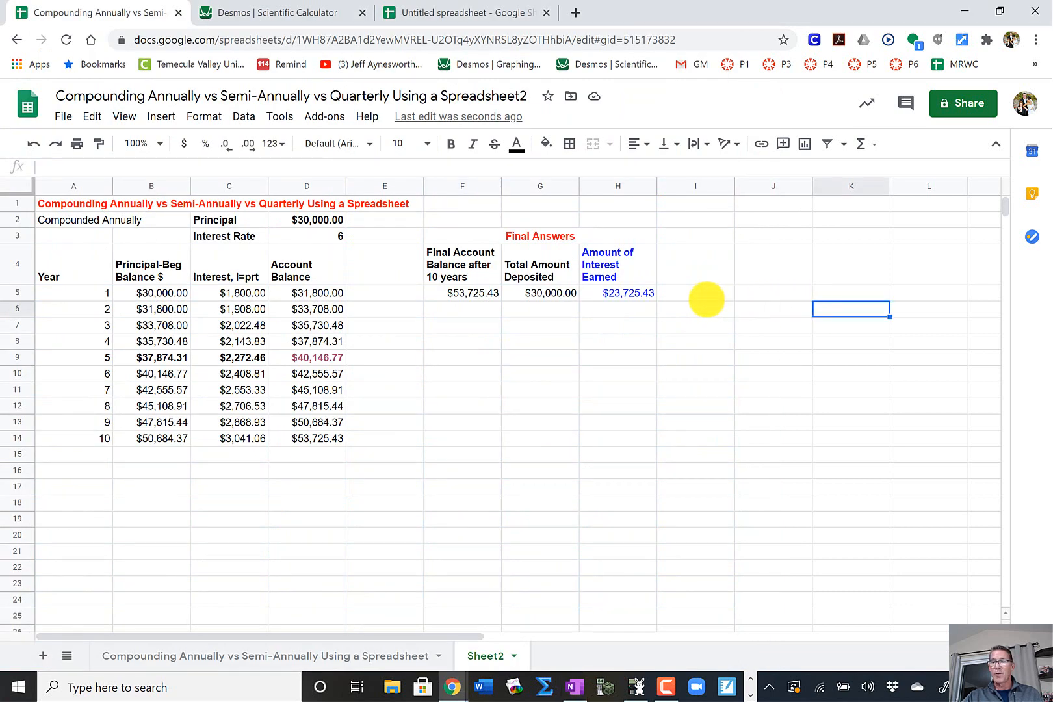
# Make the Compounded Annually label in A2 bold.
pyautogui.click(712, 294)
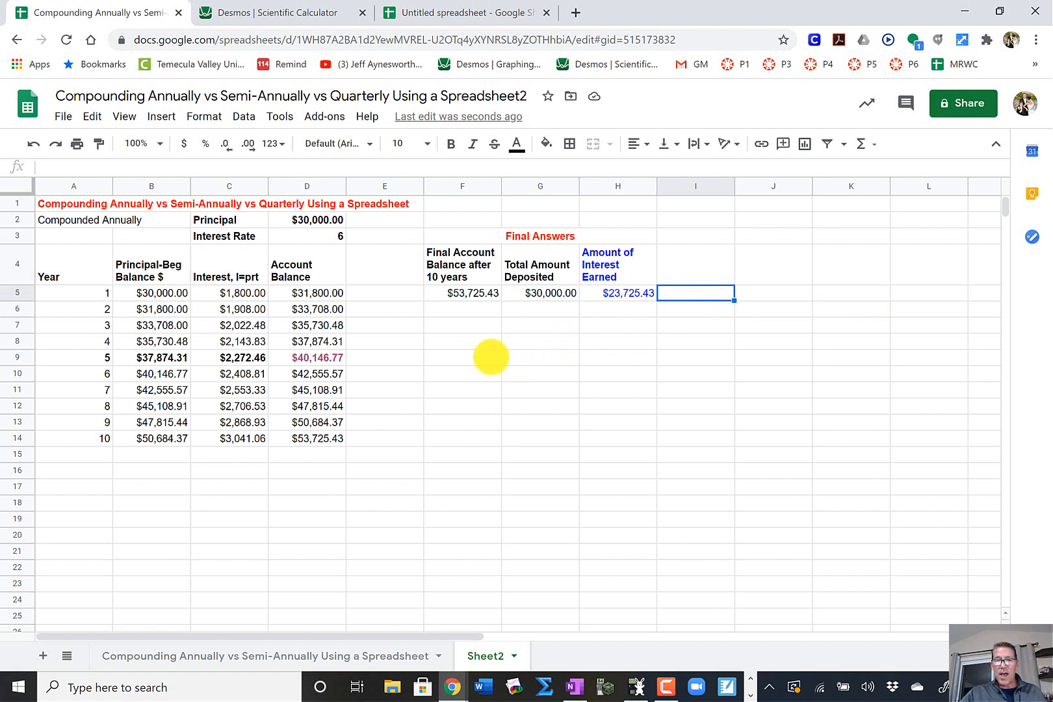
pyautogui.click(86, 223)
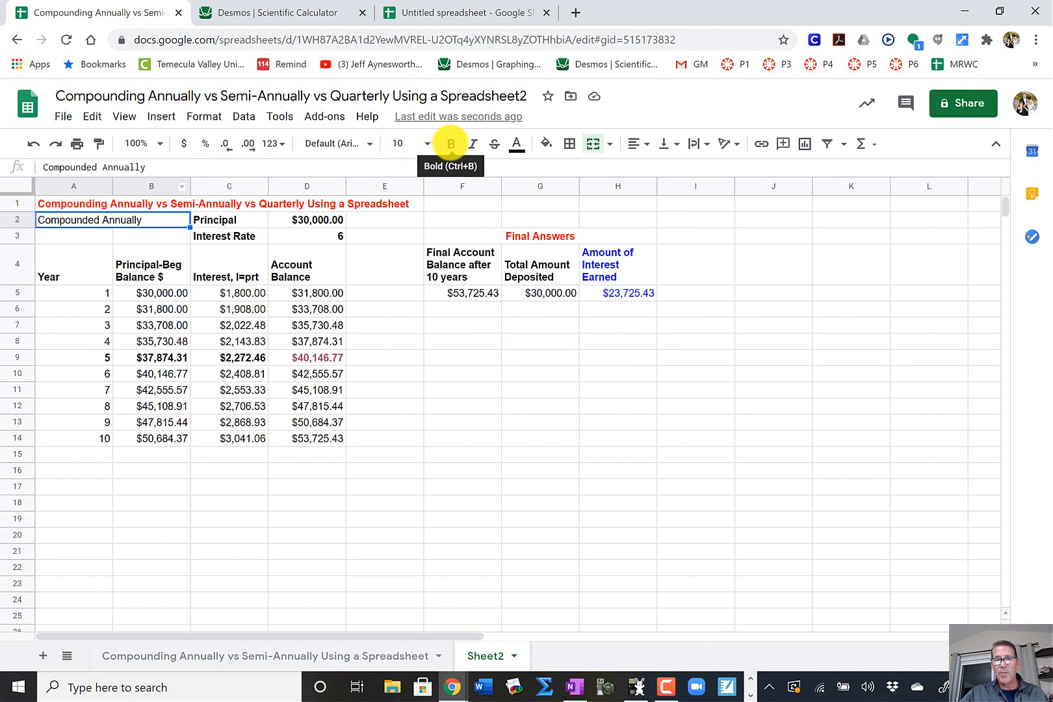
pyautogui.click(451, 144)
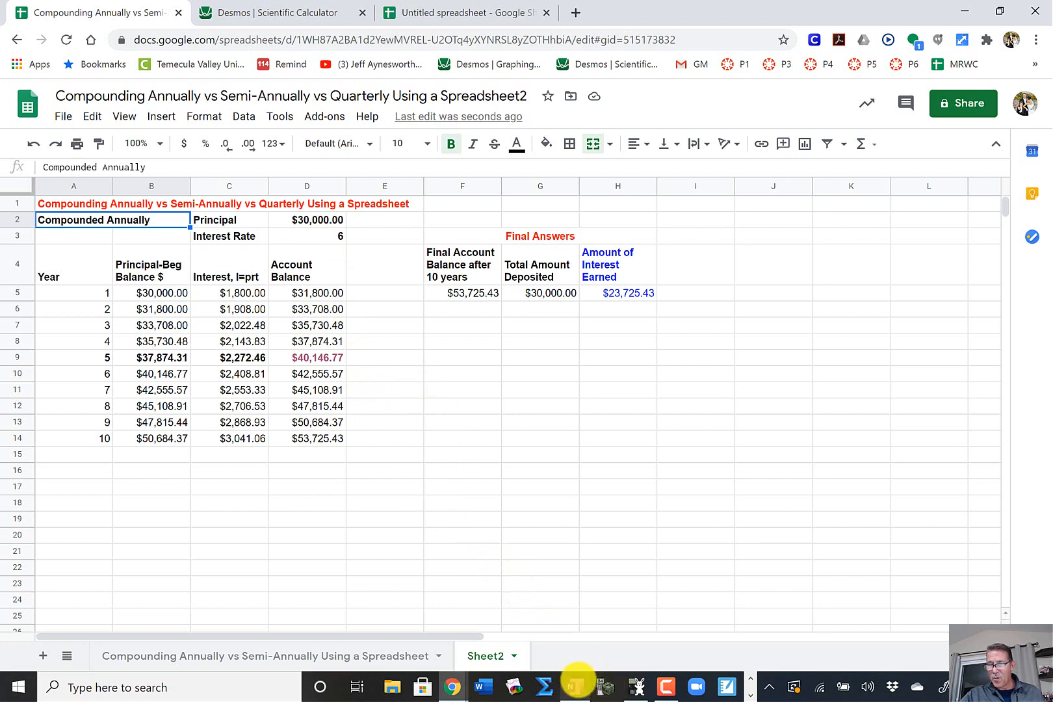
# Review the simple interest and annual compounding examples from the start of the OneNote page, and go back to the spreadsheet.
pyautogui.click(573, 684)
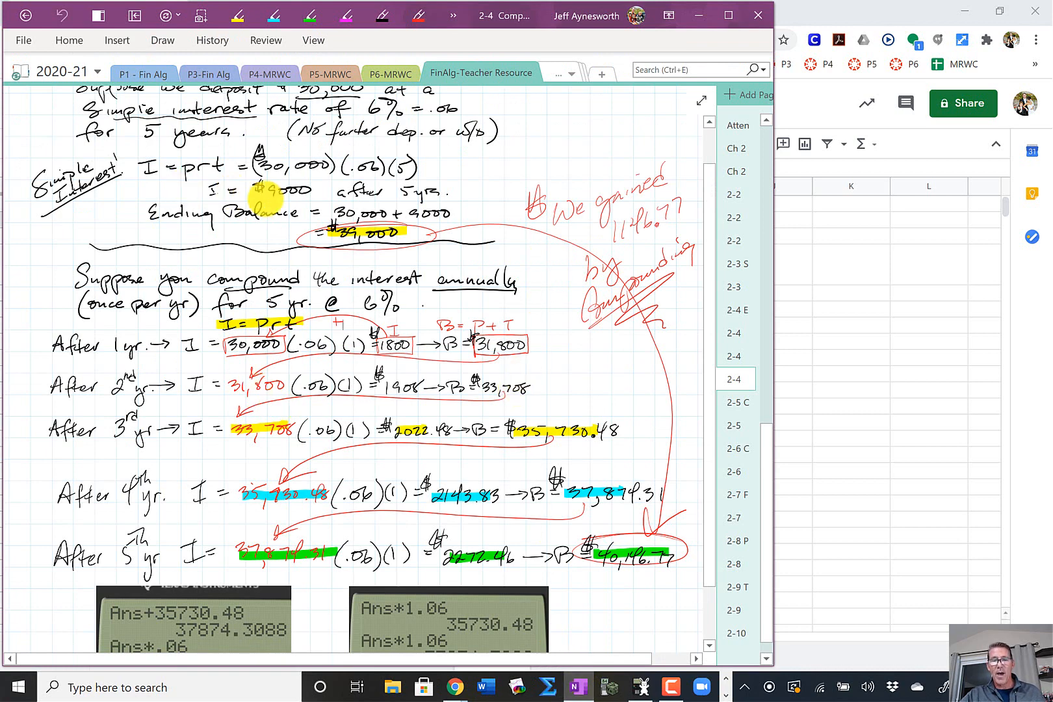
pyautogui.scroll(1, 384, 221)
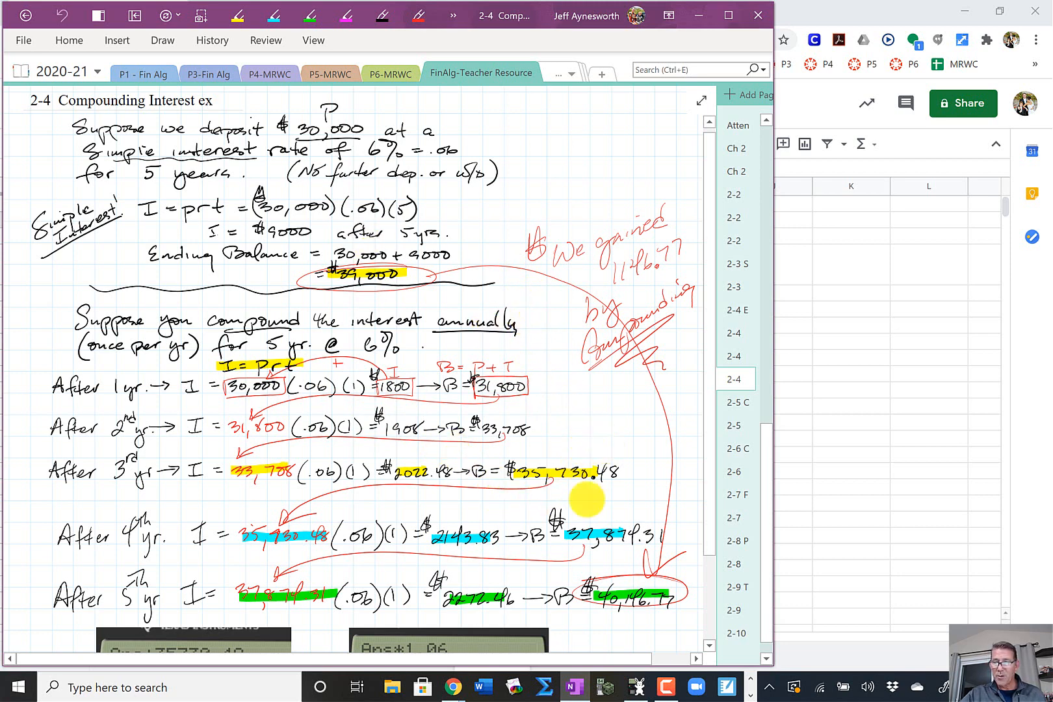
pyautogui.click(799, 348)
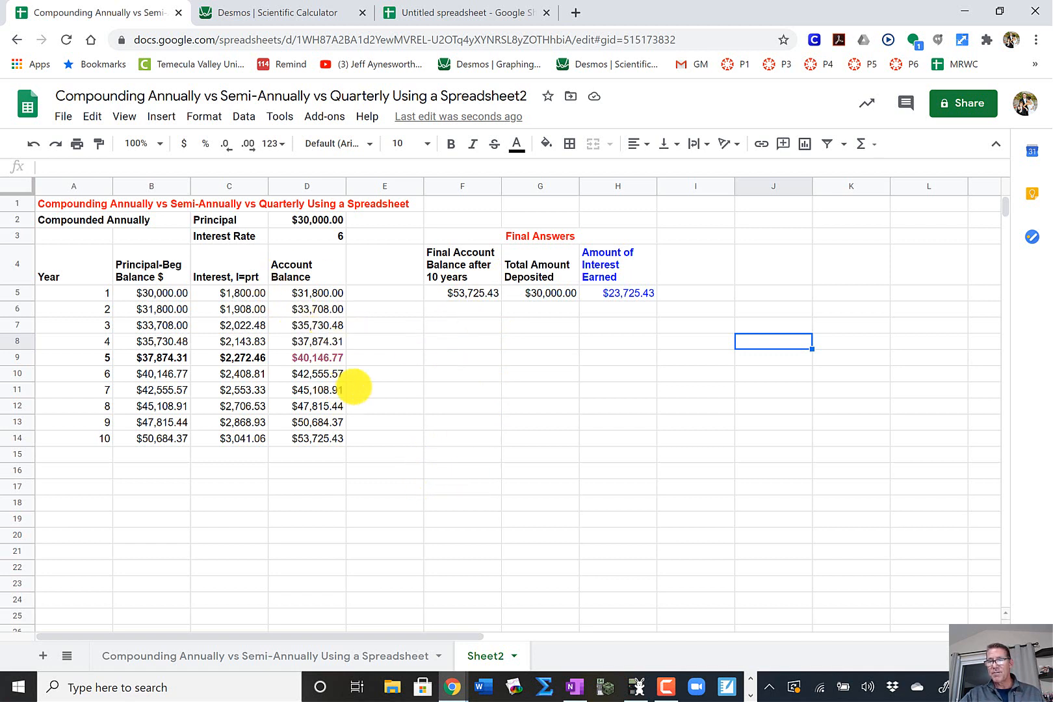
pyautogui.click(666, 687)
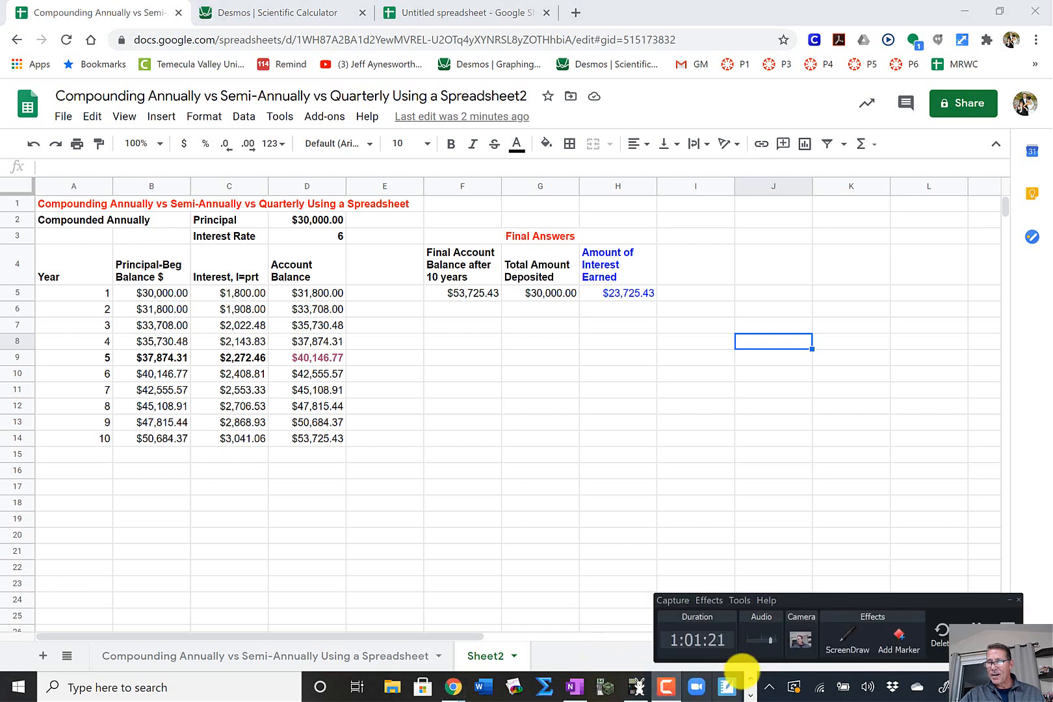